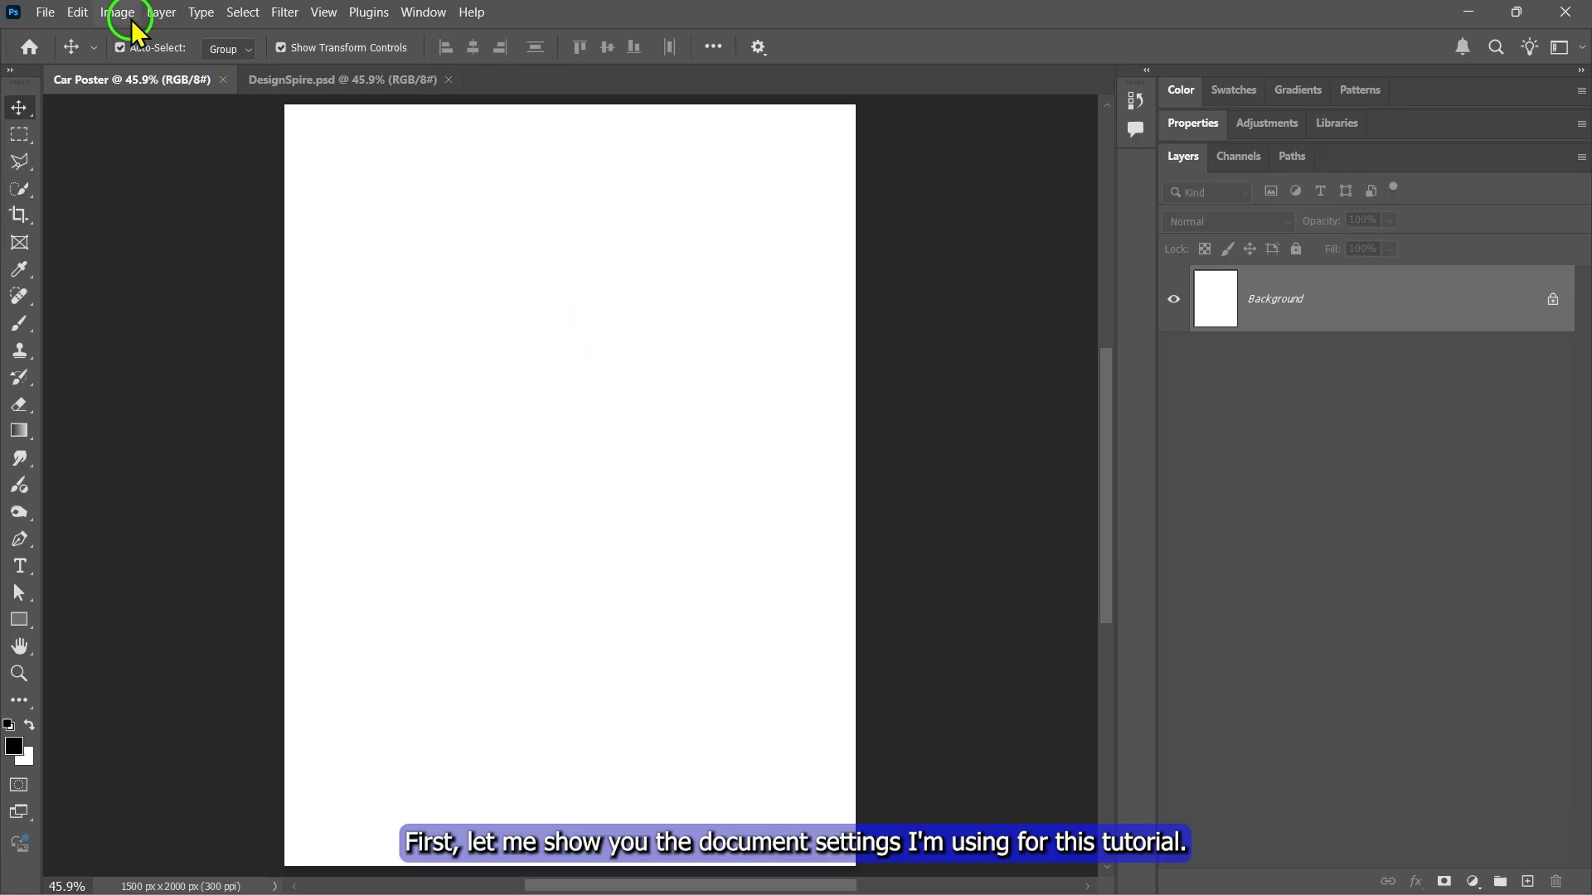
- Check the document's pixel dimensions and resolution in the Image Size settings
left_click(117, 12)
left_click(138, 158)
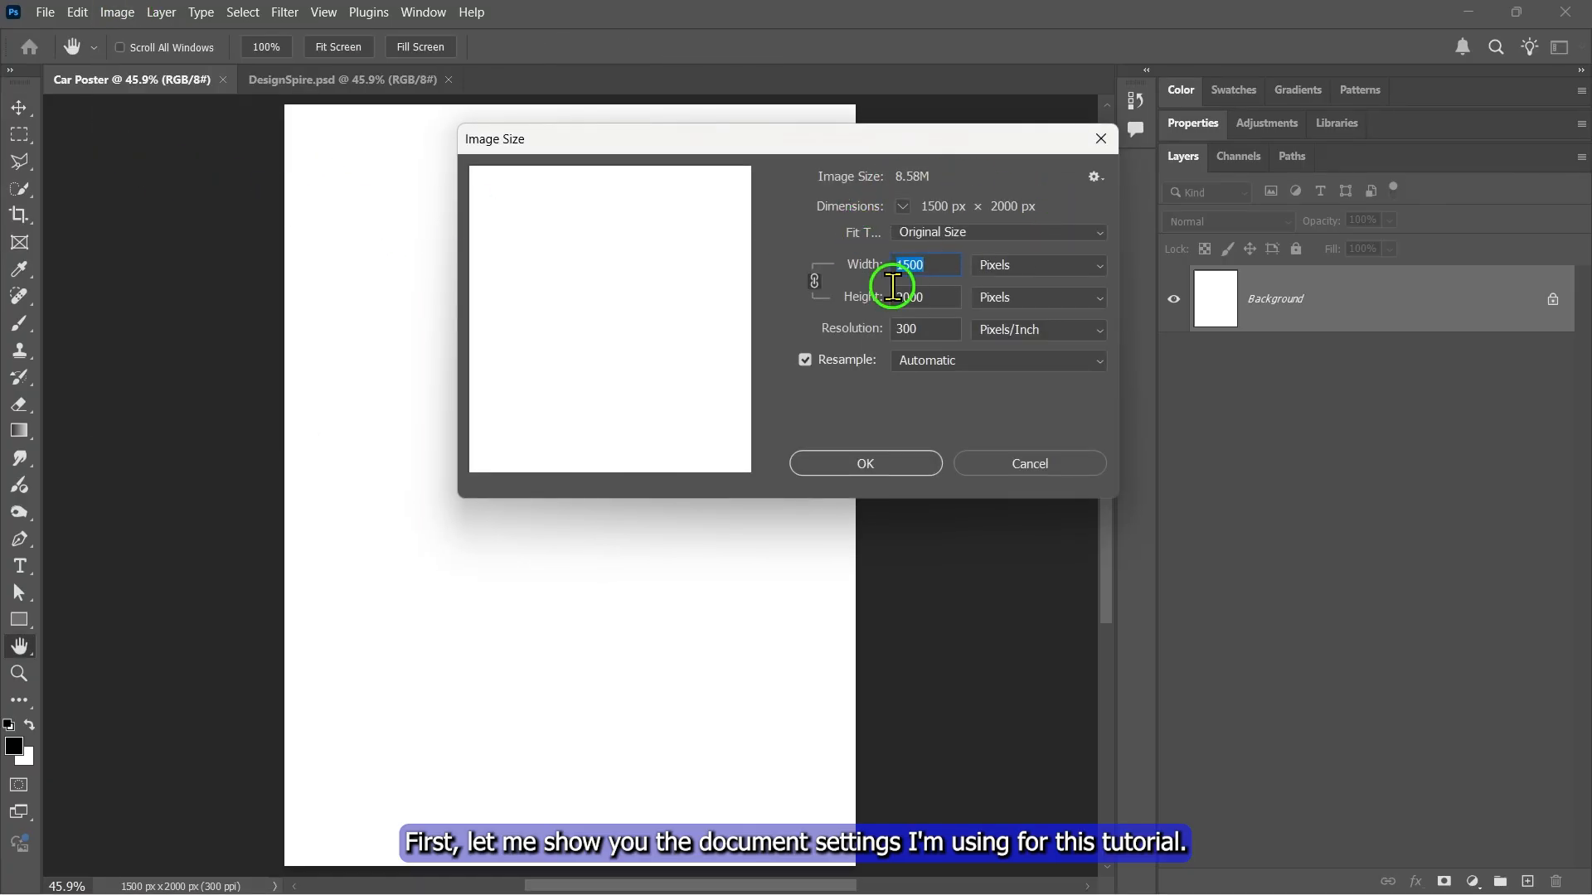
left_click(860, 463)
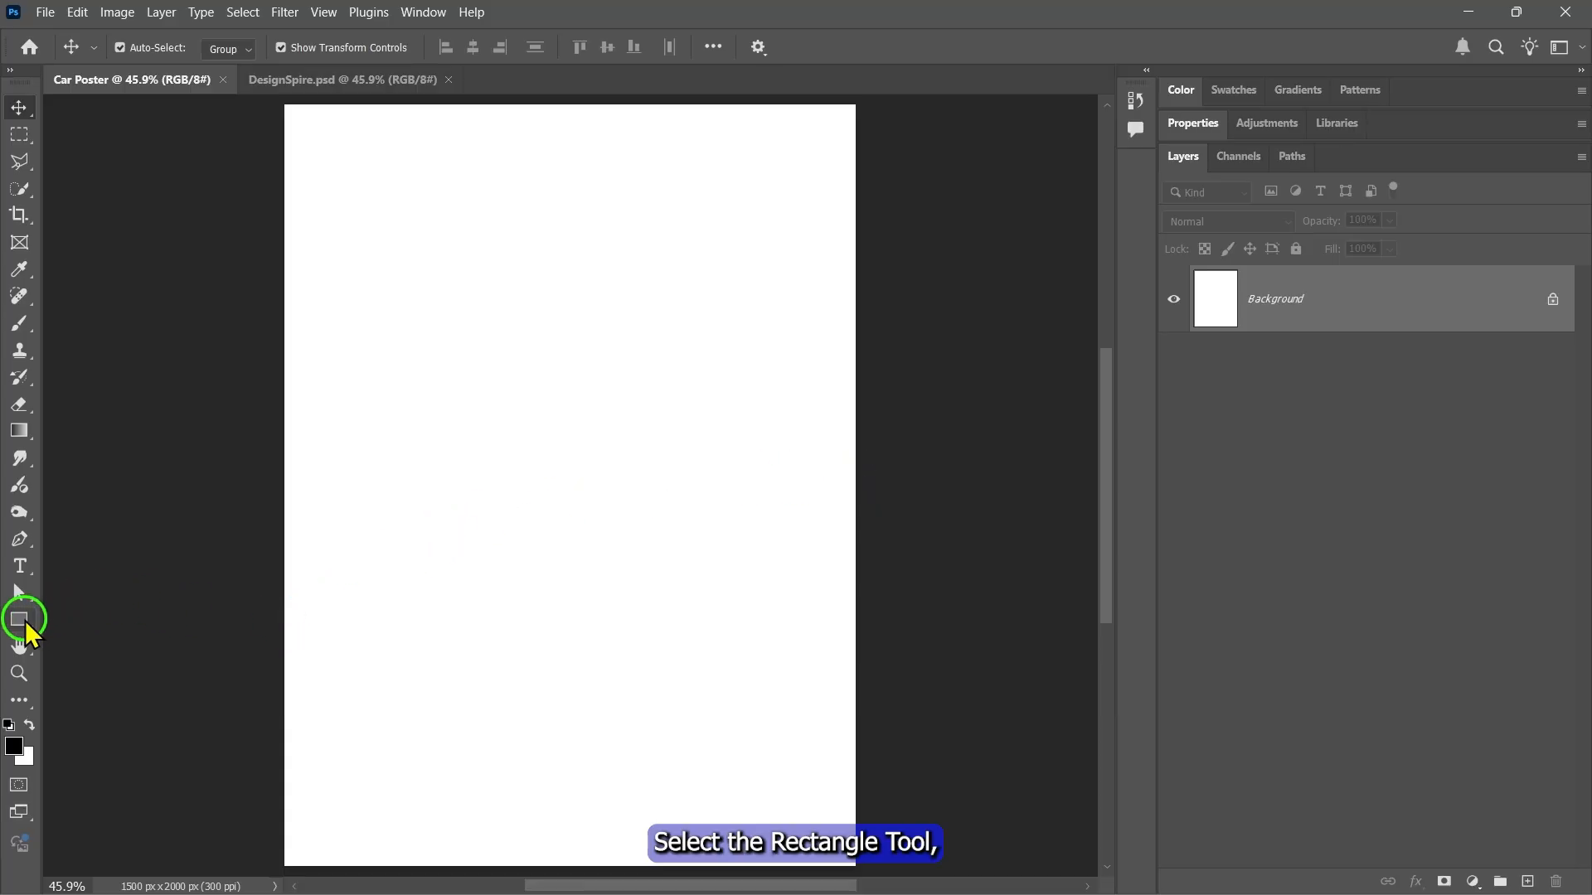
- Draw a tall rectangle path about 601 × 1733 px on the canvas's left half and convert it to a shape
left_click_drag(26, 627, 104, 632)
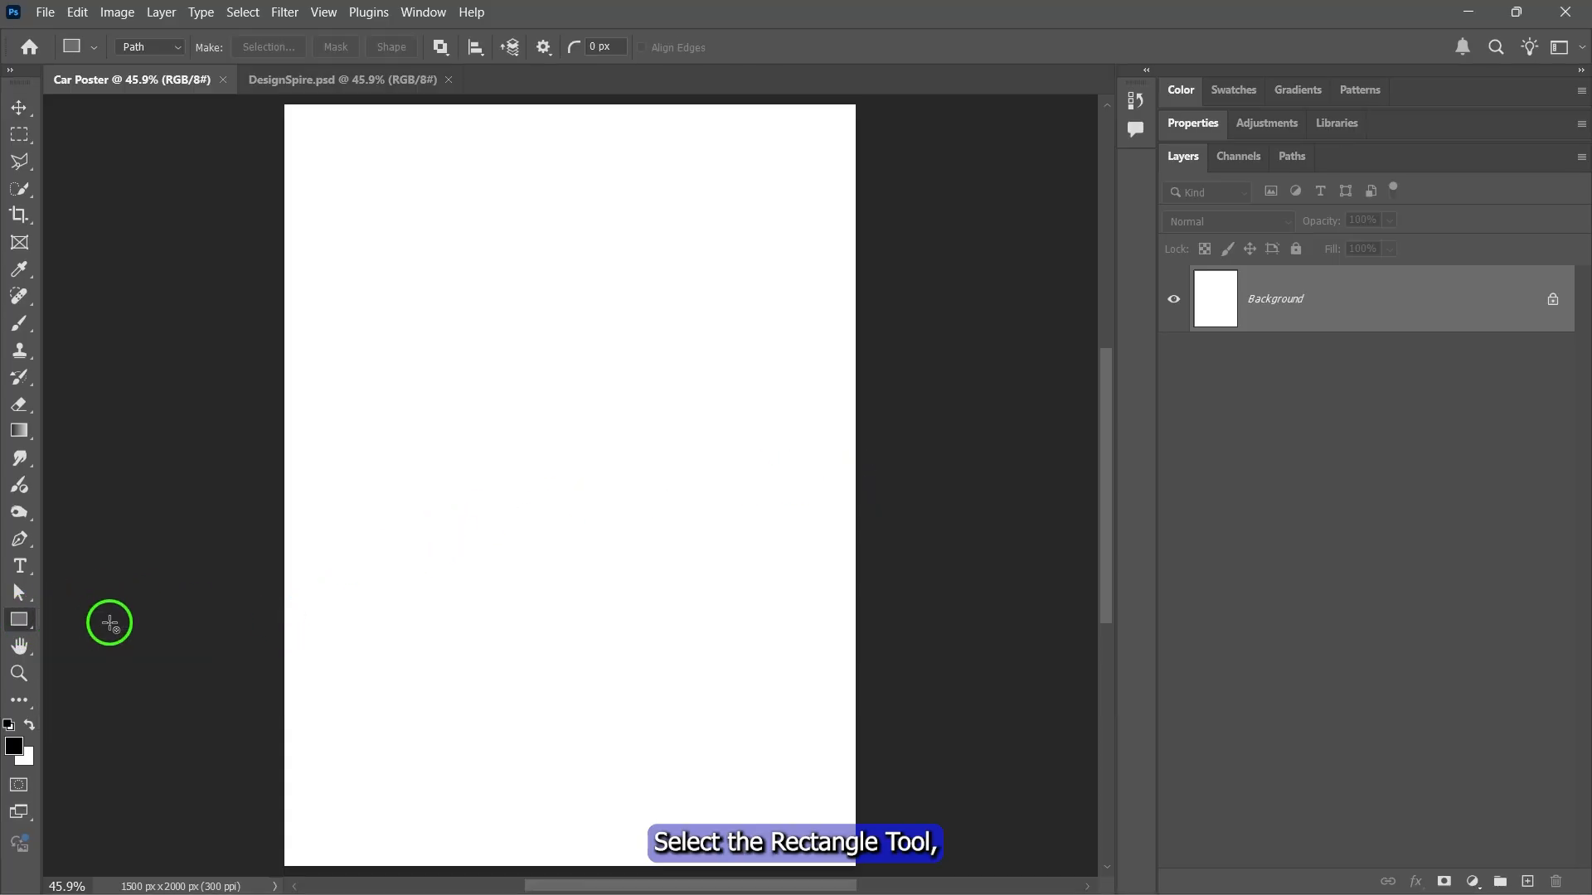
scroll(425, 317, "down", 1)
left_click_drag(352, 194, 560, 793)
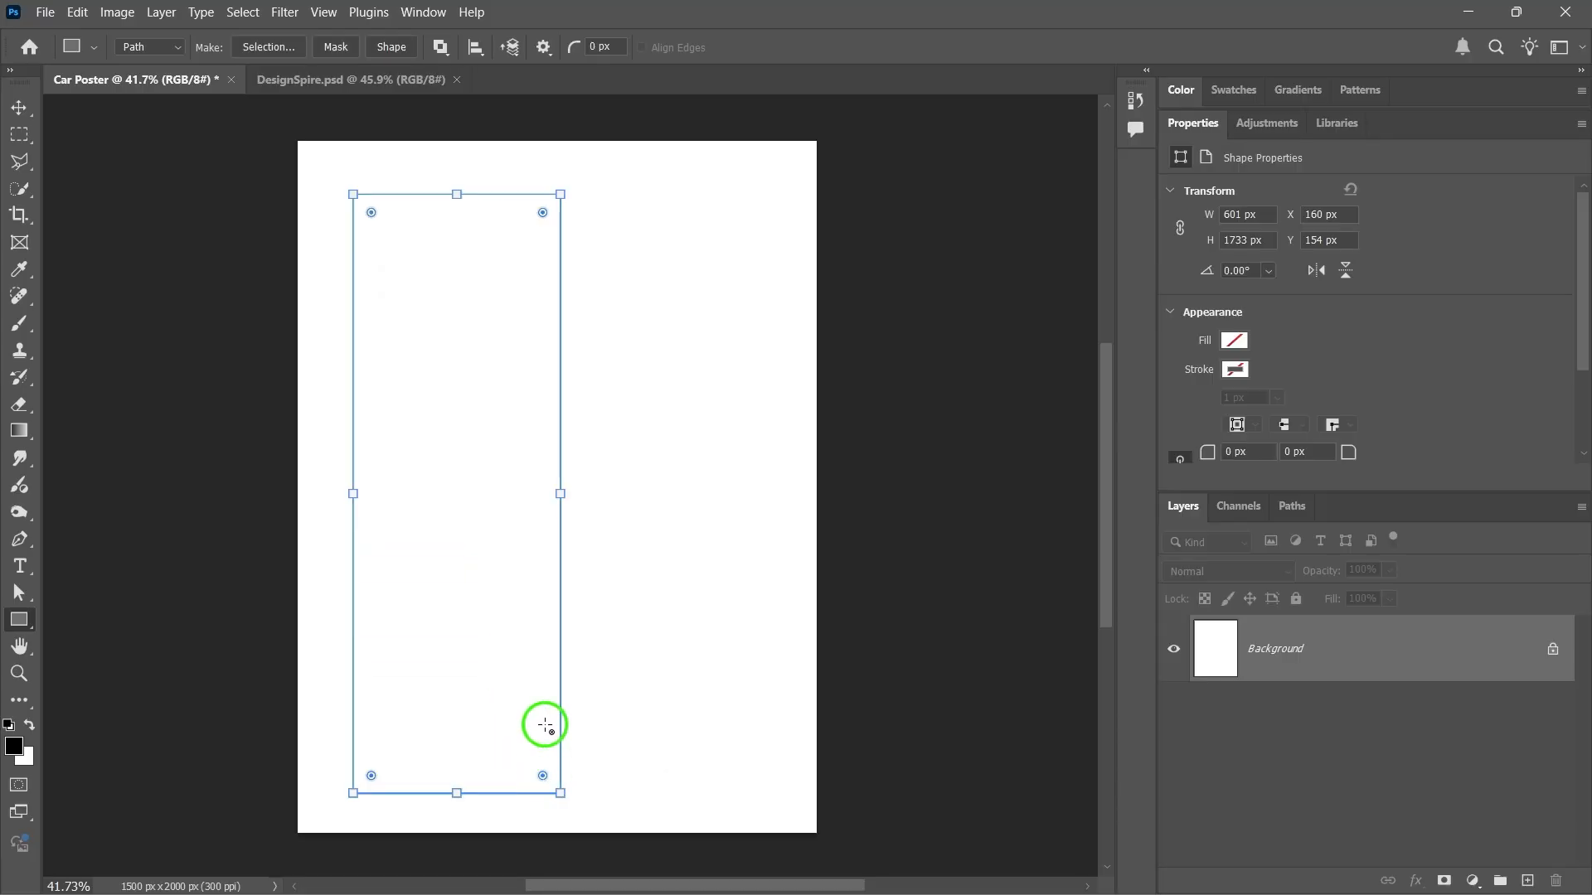
left_click(391, 47)
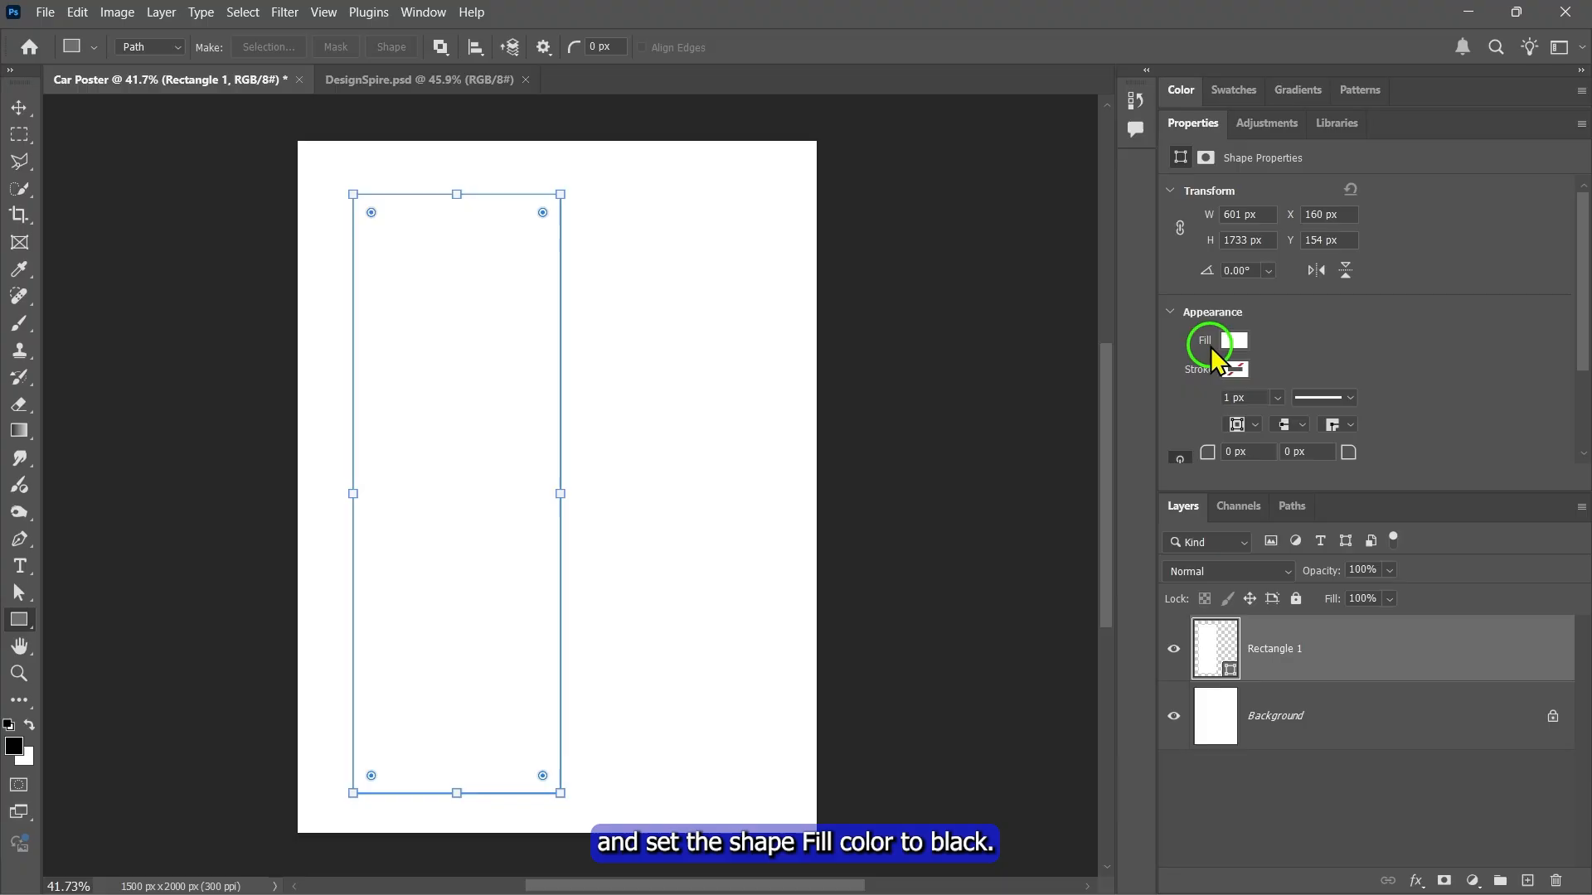
- Set the rectangle shape's fill color to black
left_click(1234, 340)
left_click(1184, 450)
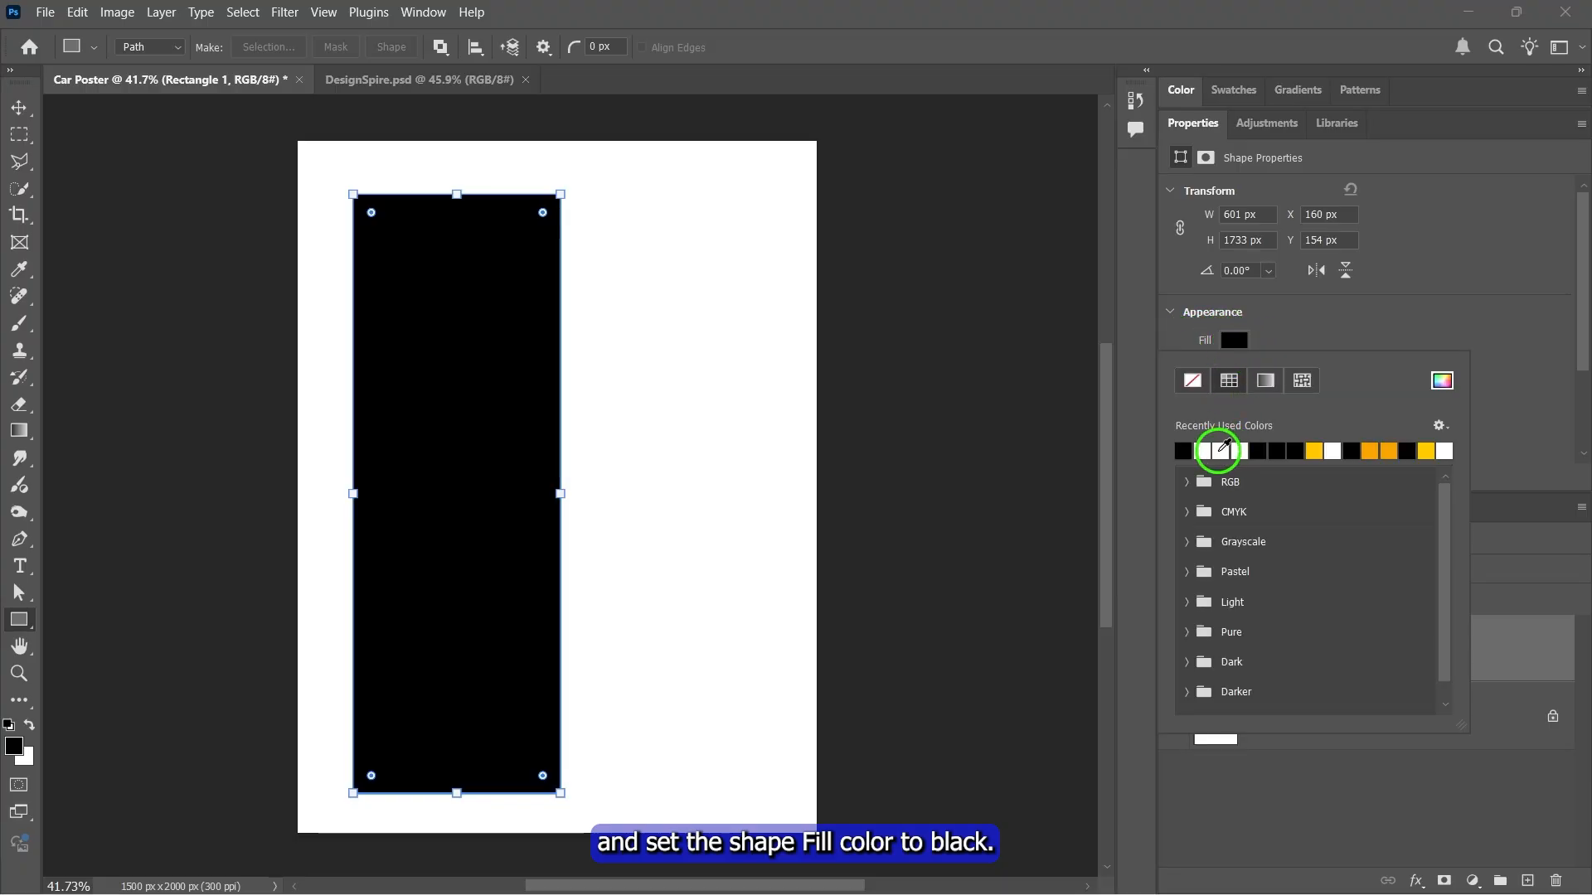
left_click(1236, 339)
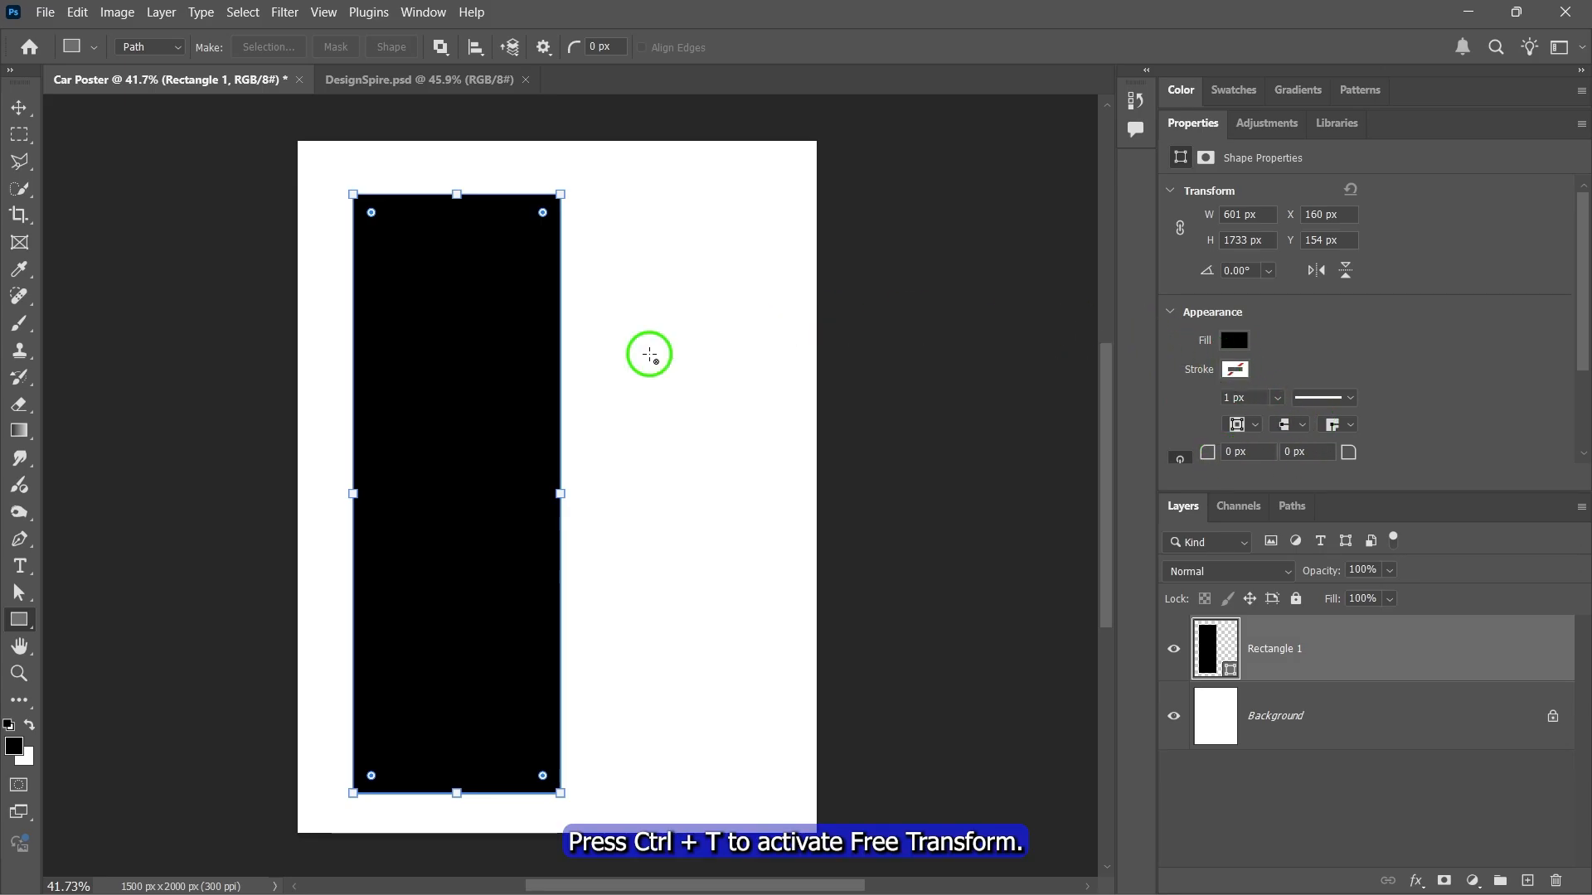
- Distort the black rectangle into a diagonal band from the canvas's upper left to lower right, extending past both edges, and accept the path conversion
key("ctrl+t")
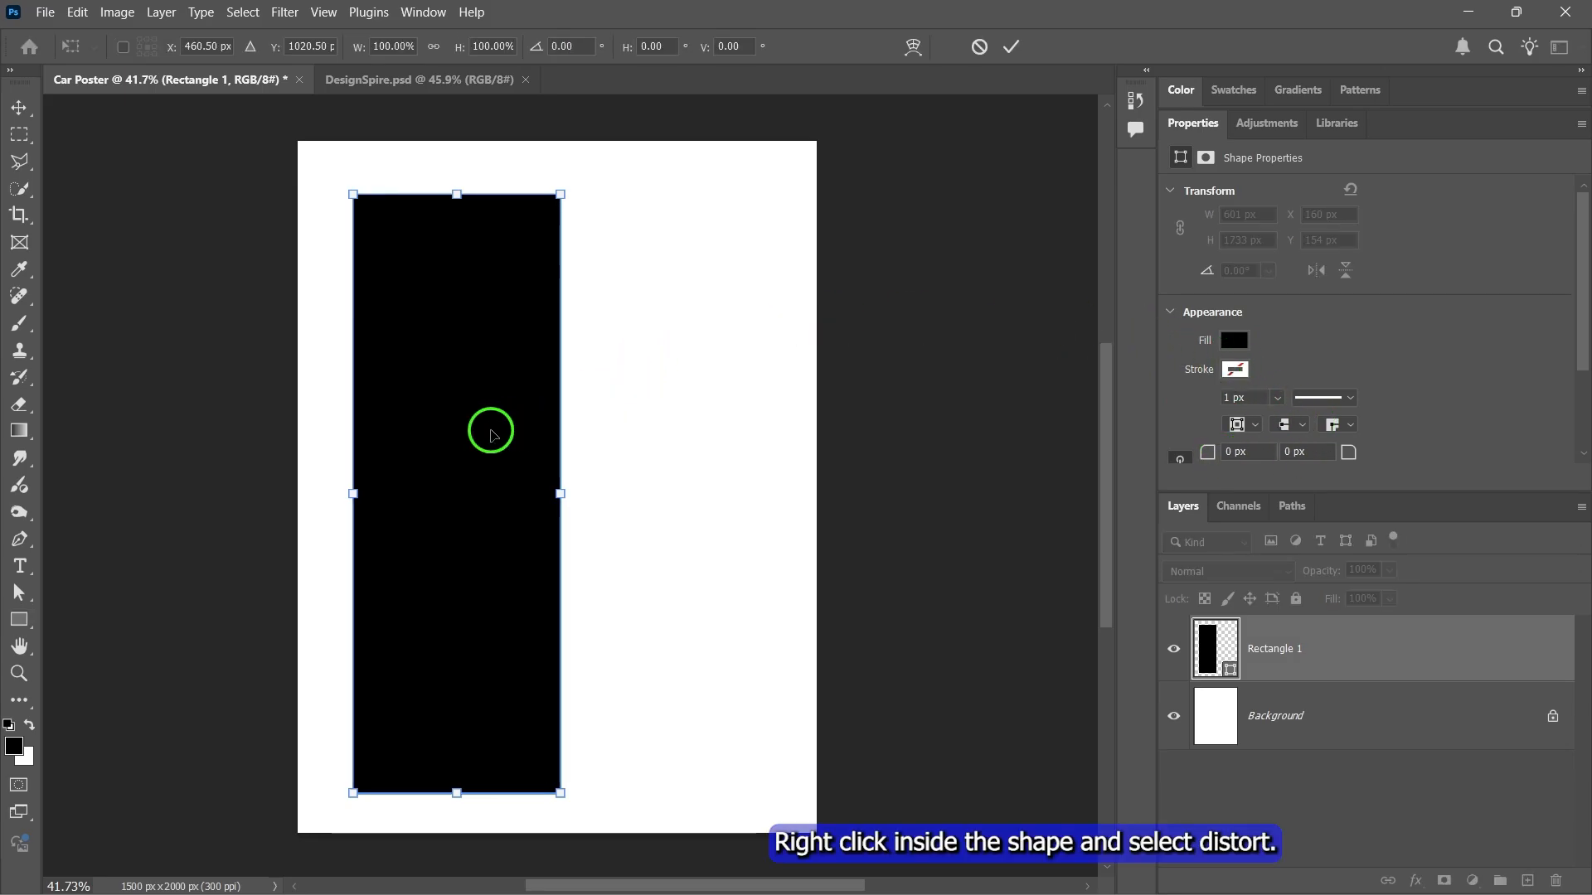
right_click(495, 436)
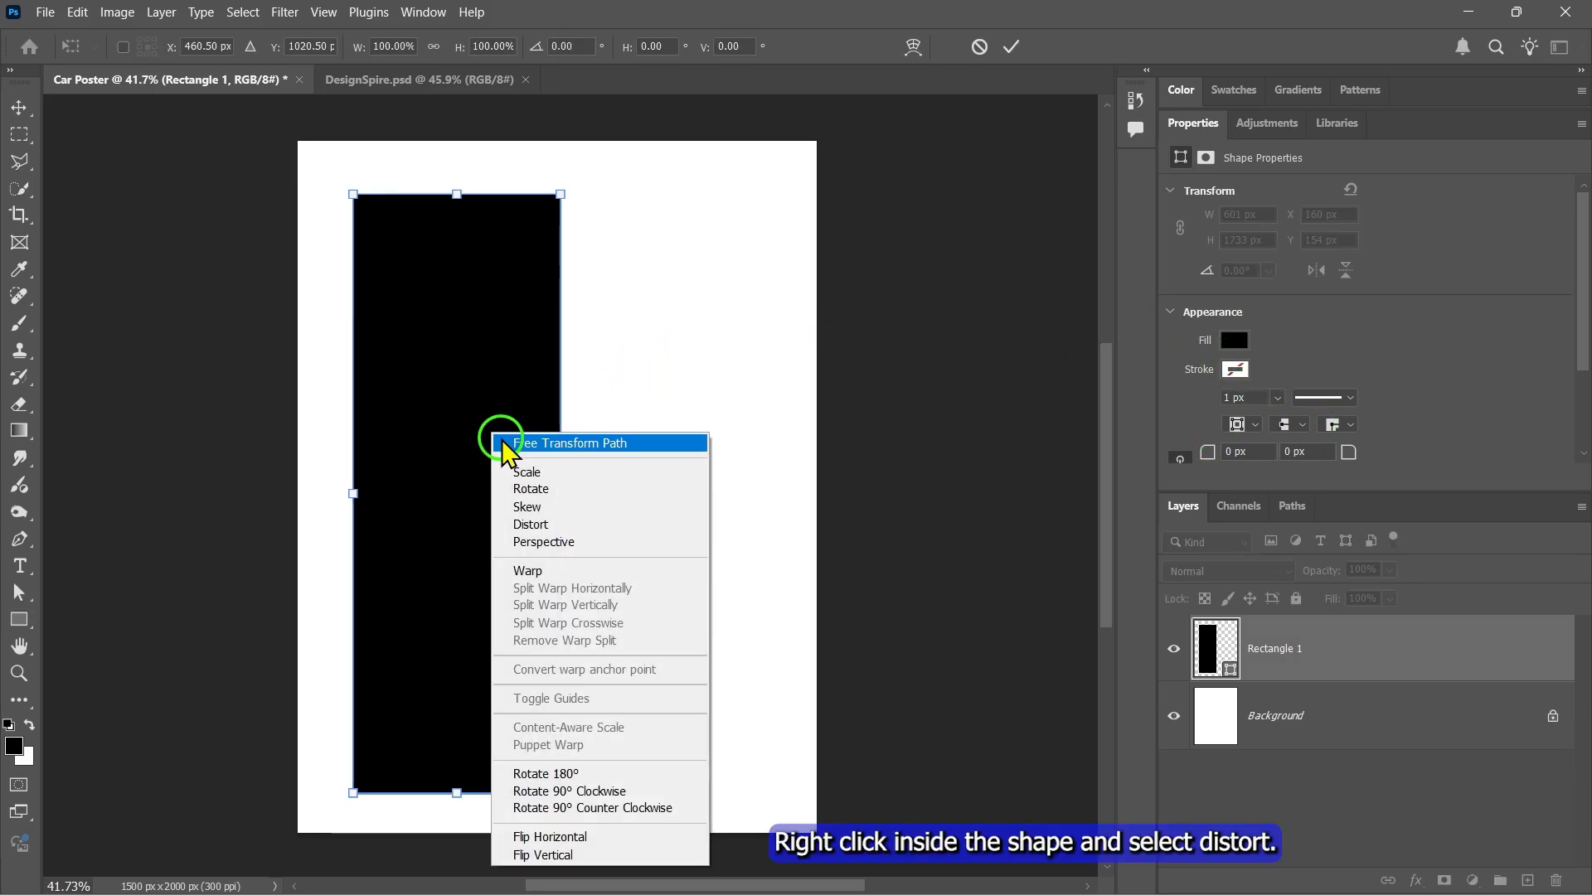
left_click(539, 525)
left_click_drag(457, 793, 702, 846)
left_click_drag(457, 194, 413, 130)
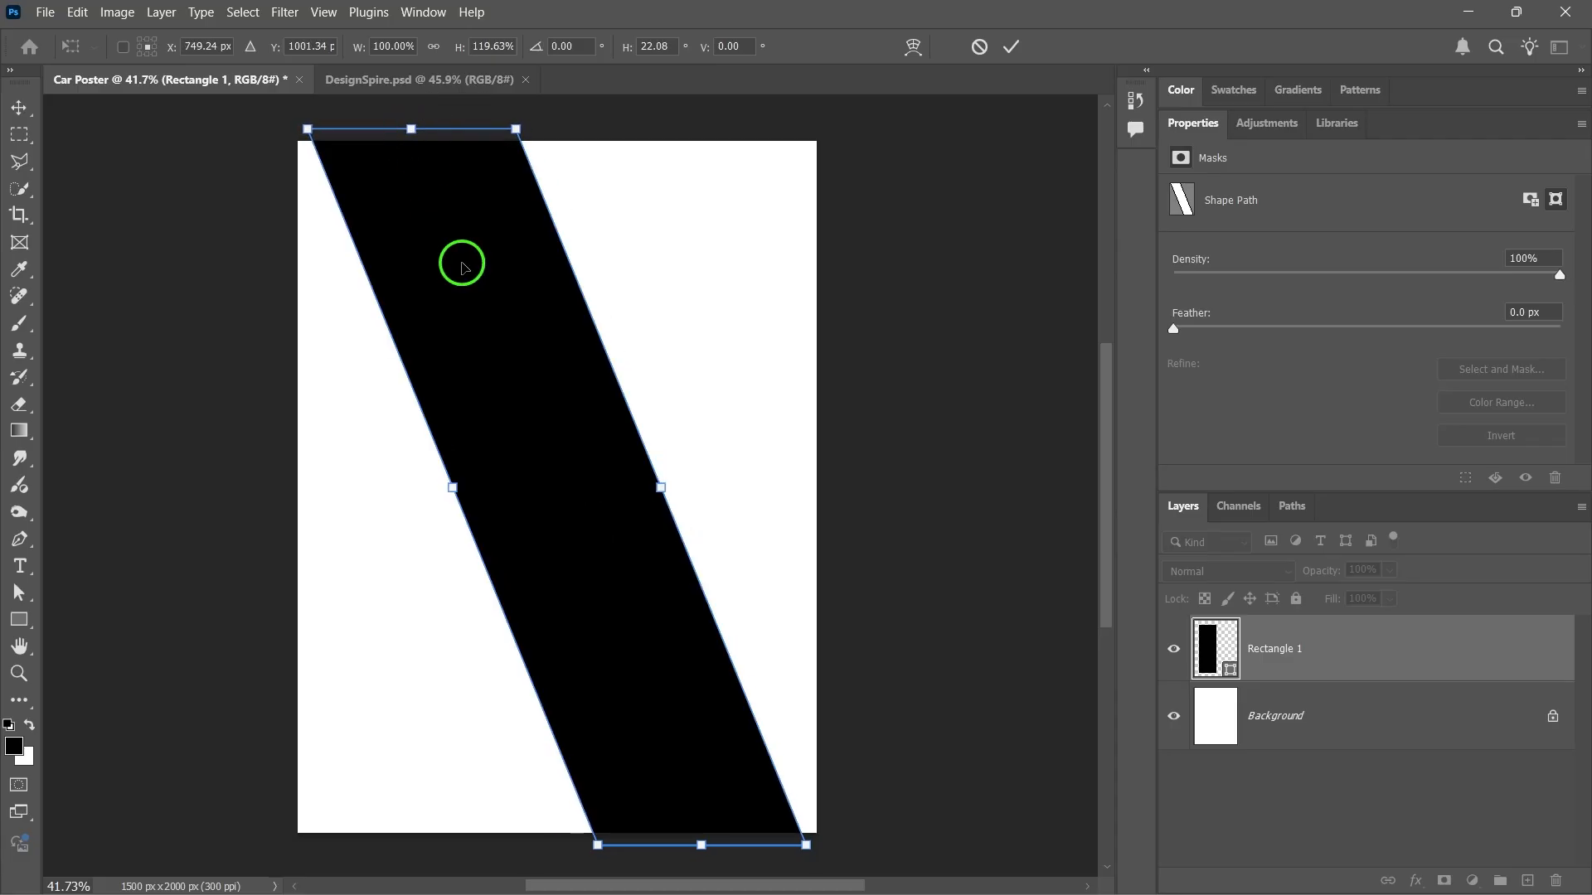
left_click(1011, 47)
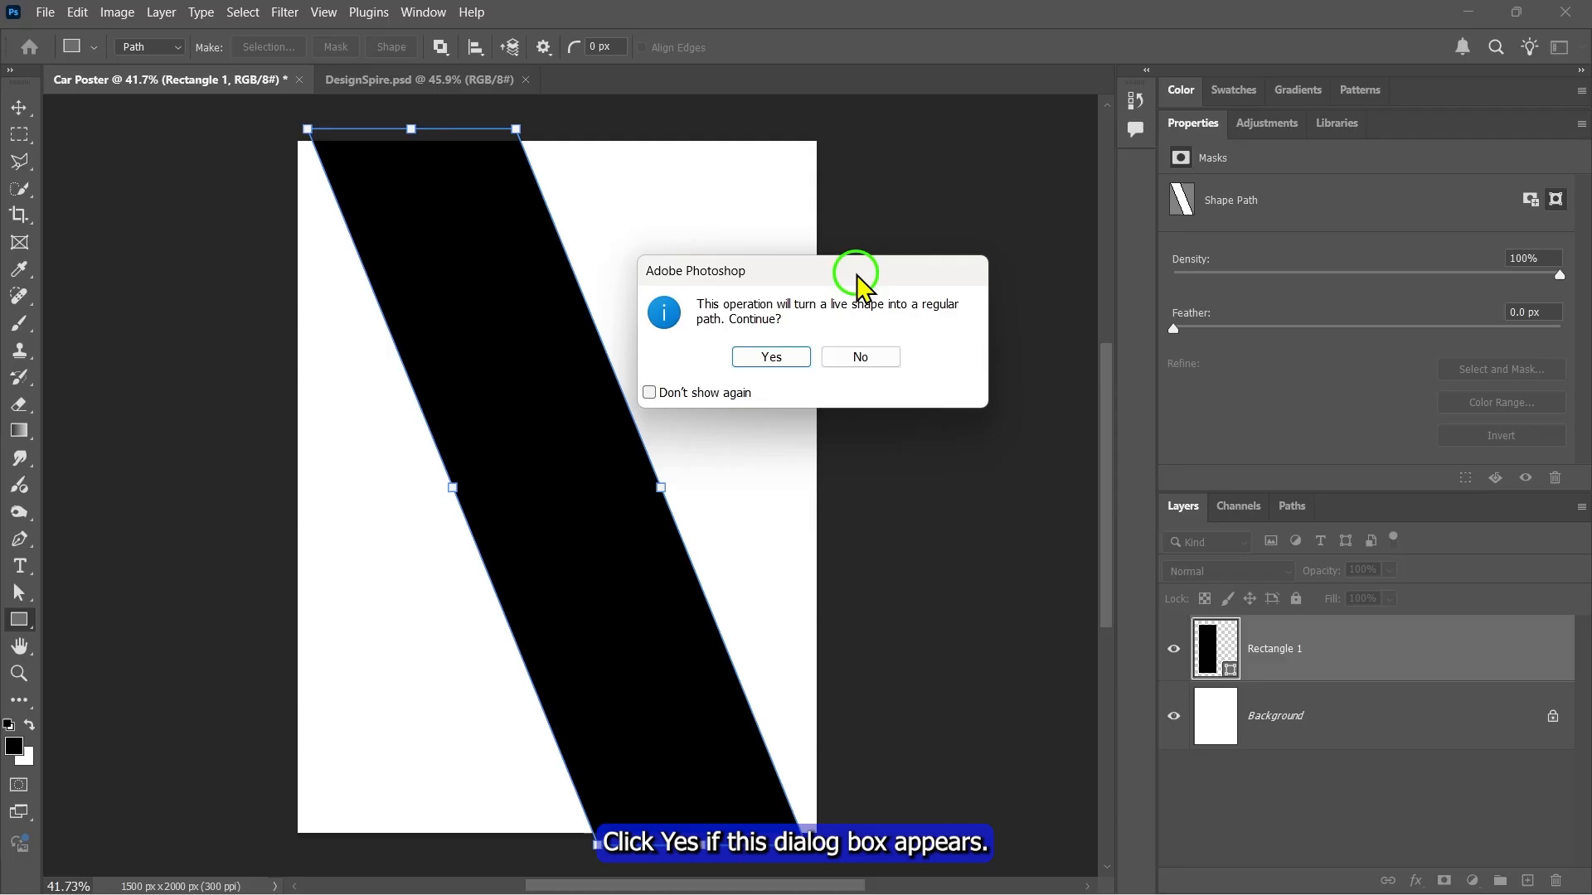
left_click(757, 356)
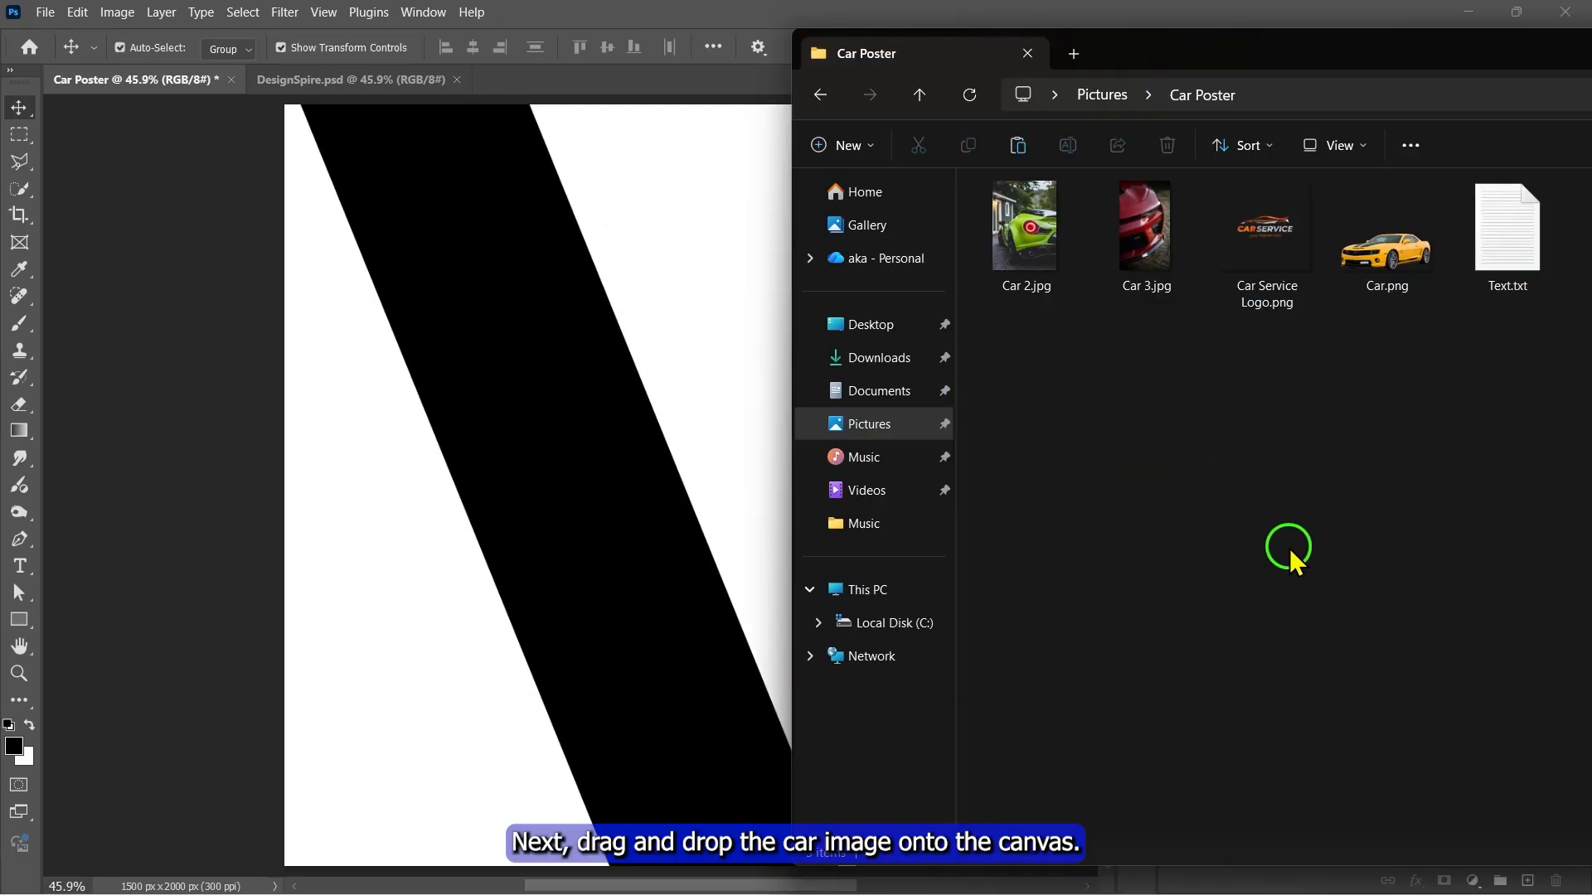
- Place Car.png on the canvas, scale it to about 1390 × 570 px and position it across the poster just below the middle
left_click_drag(1388, 274, 588, 432)
left_click_drag(849, 370, 835, 381)
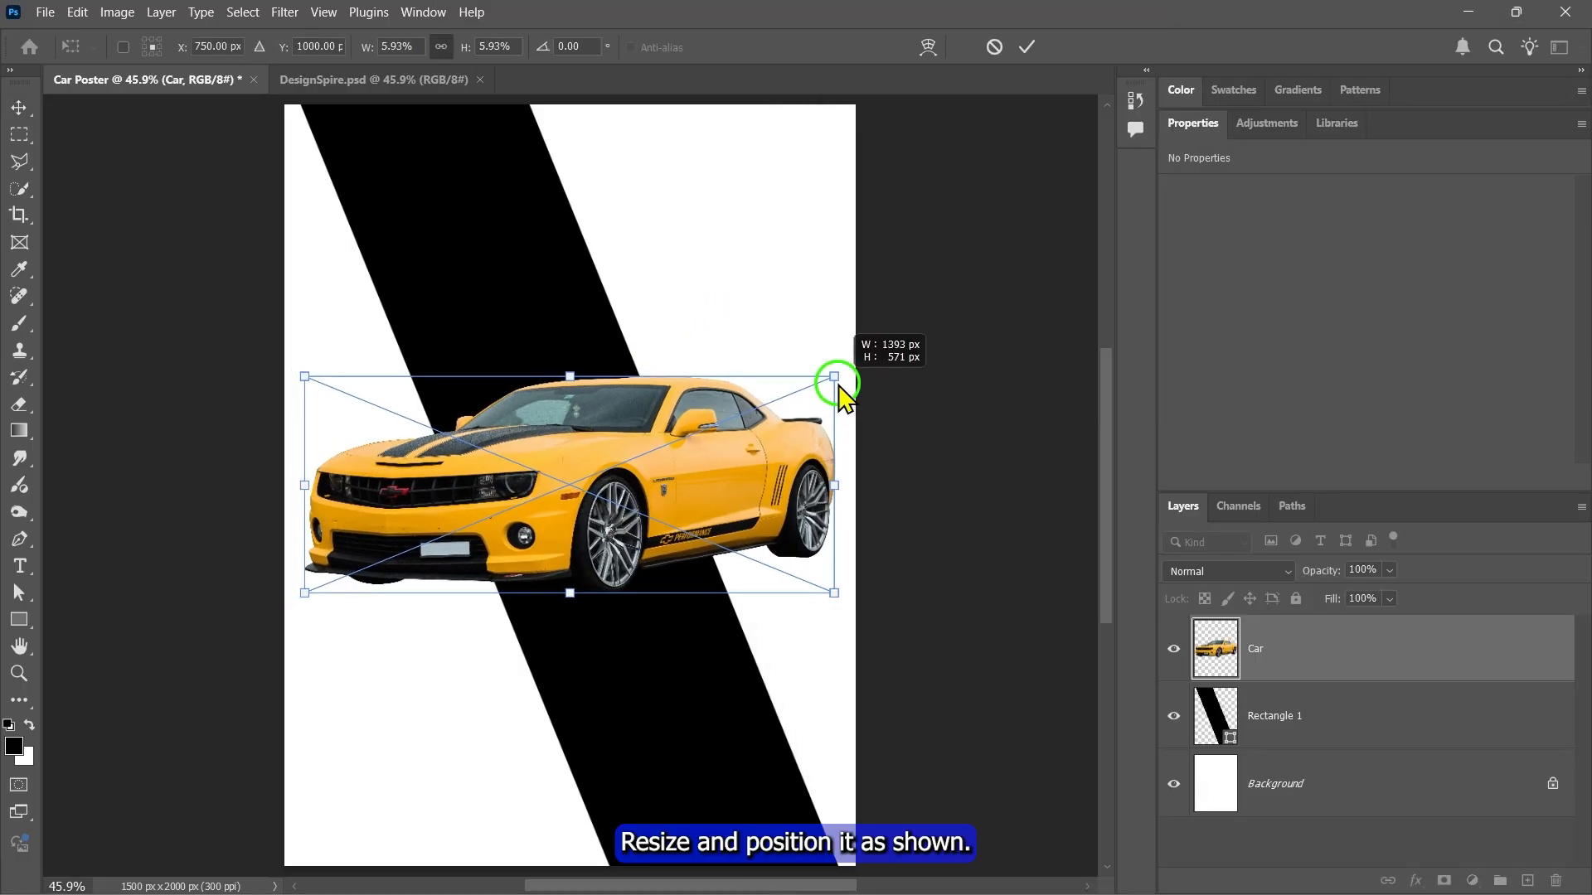
left_click_drag(695, 481, 710, 568)
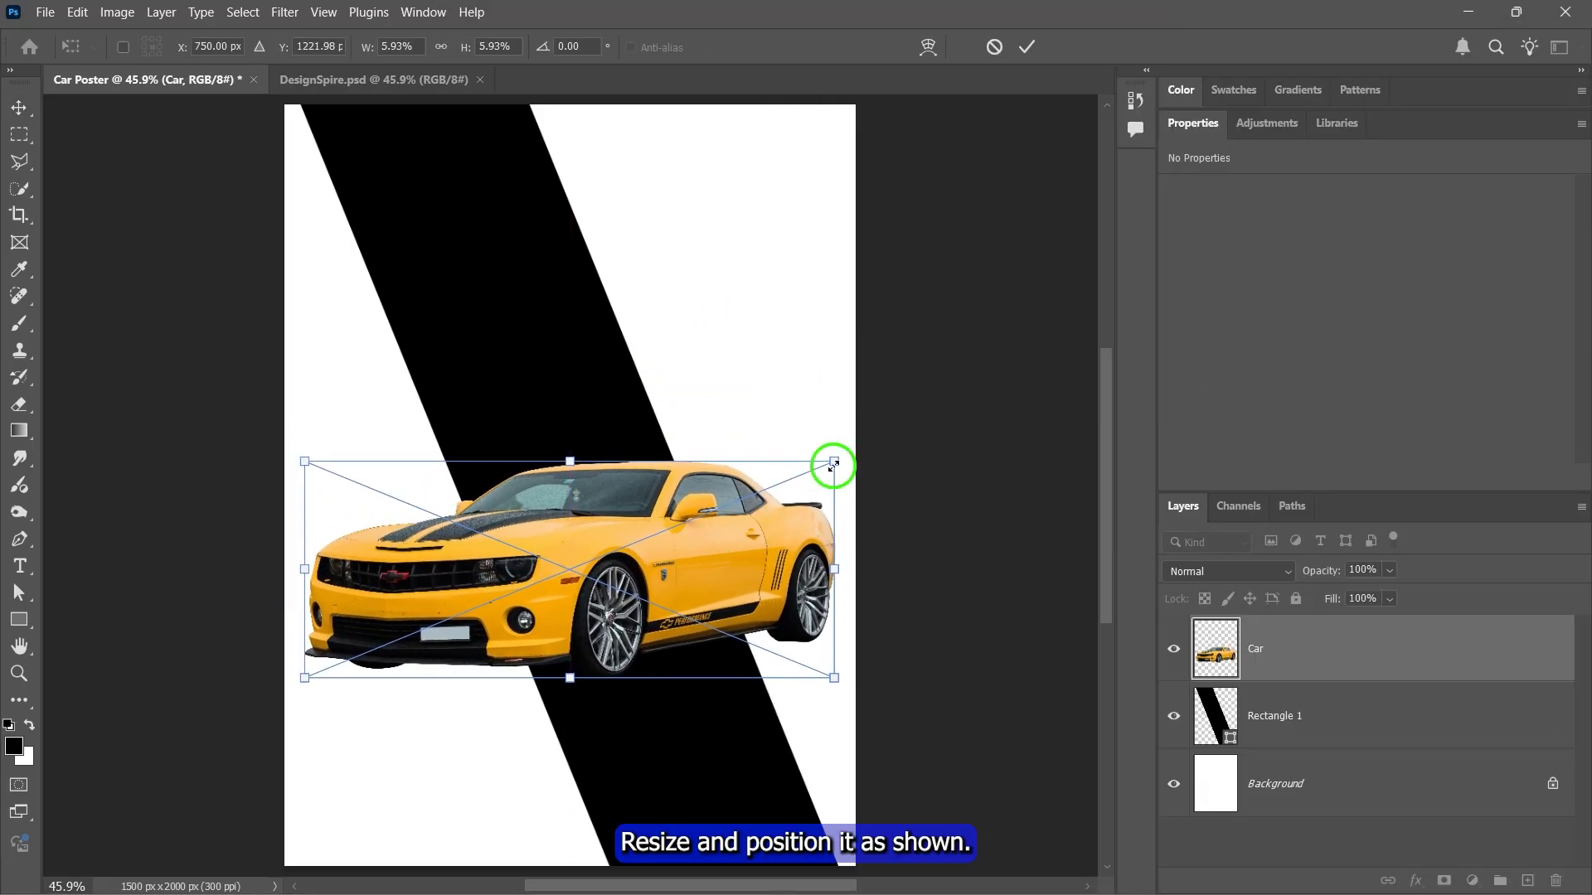
left_click_drag(834, 460, 836, 464)
key("Return")
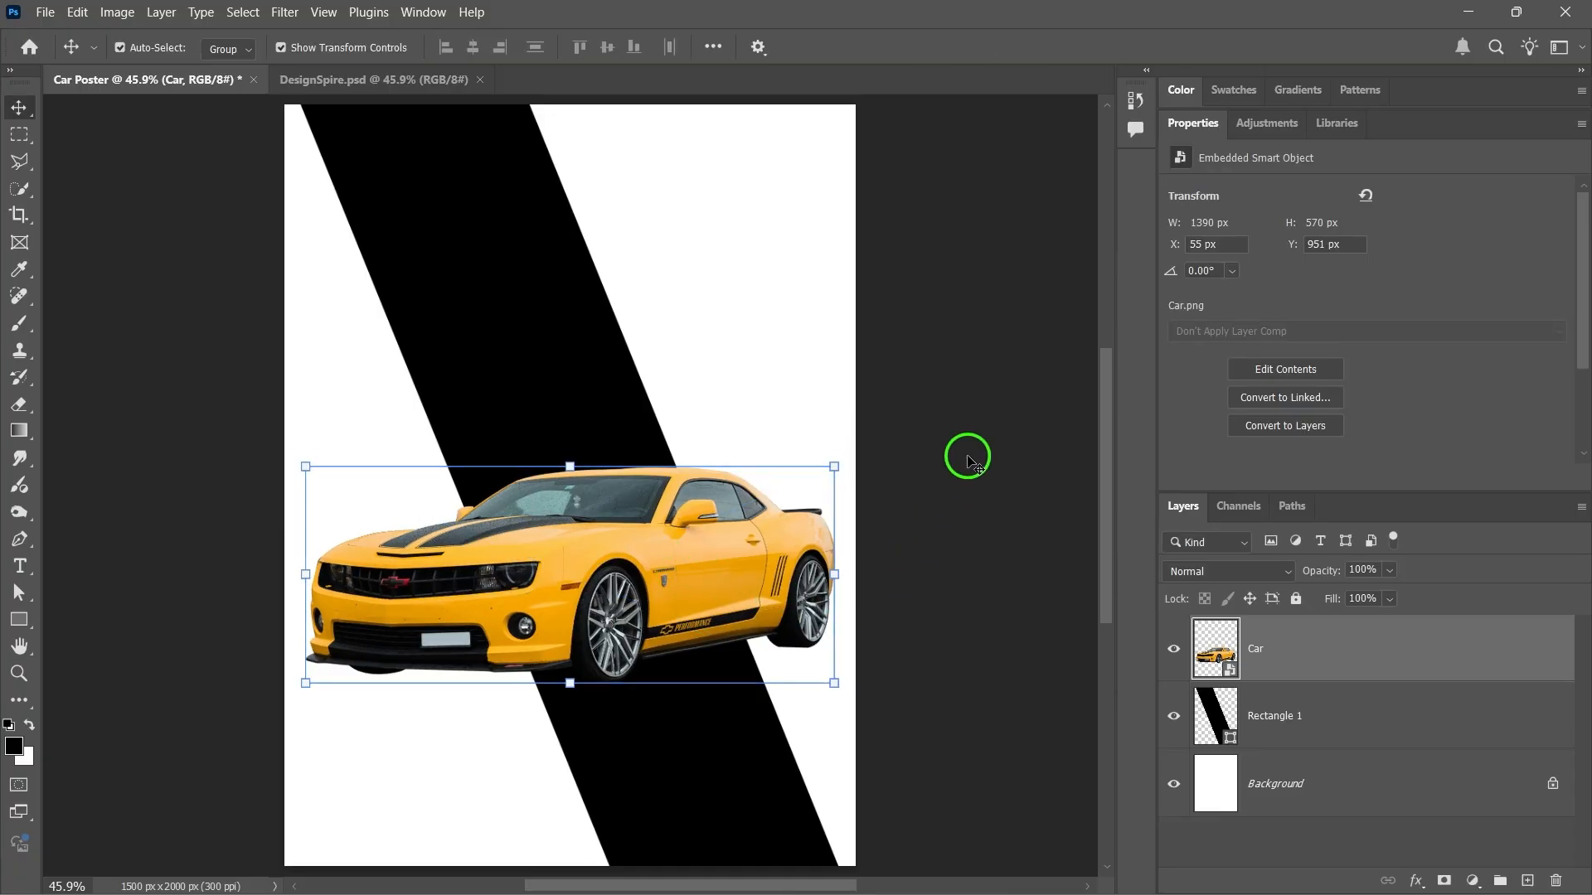
left_click(1193, 125)
- Place Car 2.jpg on the canvas, scale it down and position it over the upper part of the black band
key("alt+Tab")
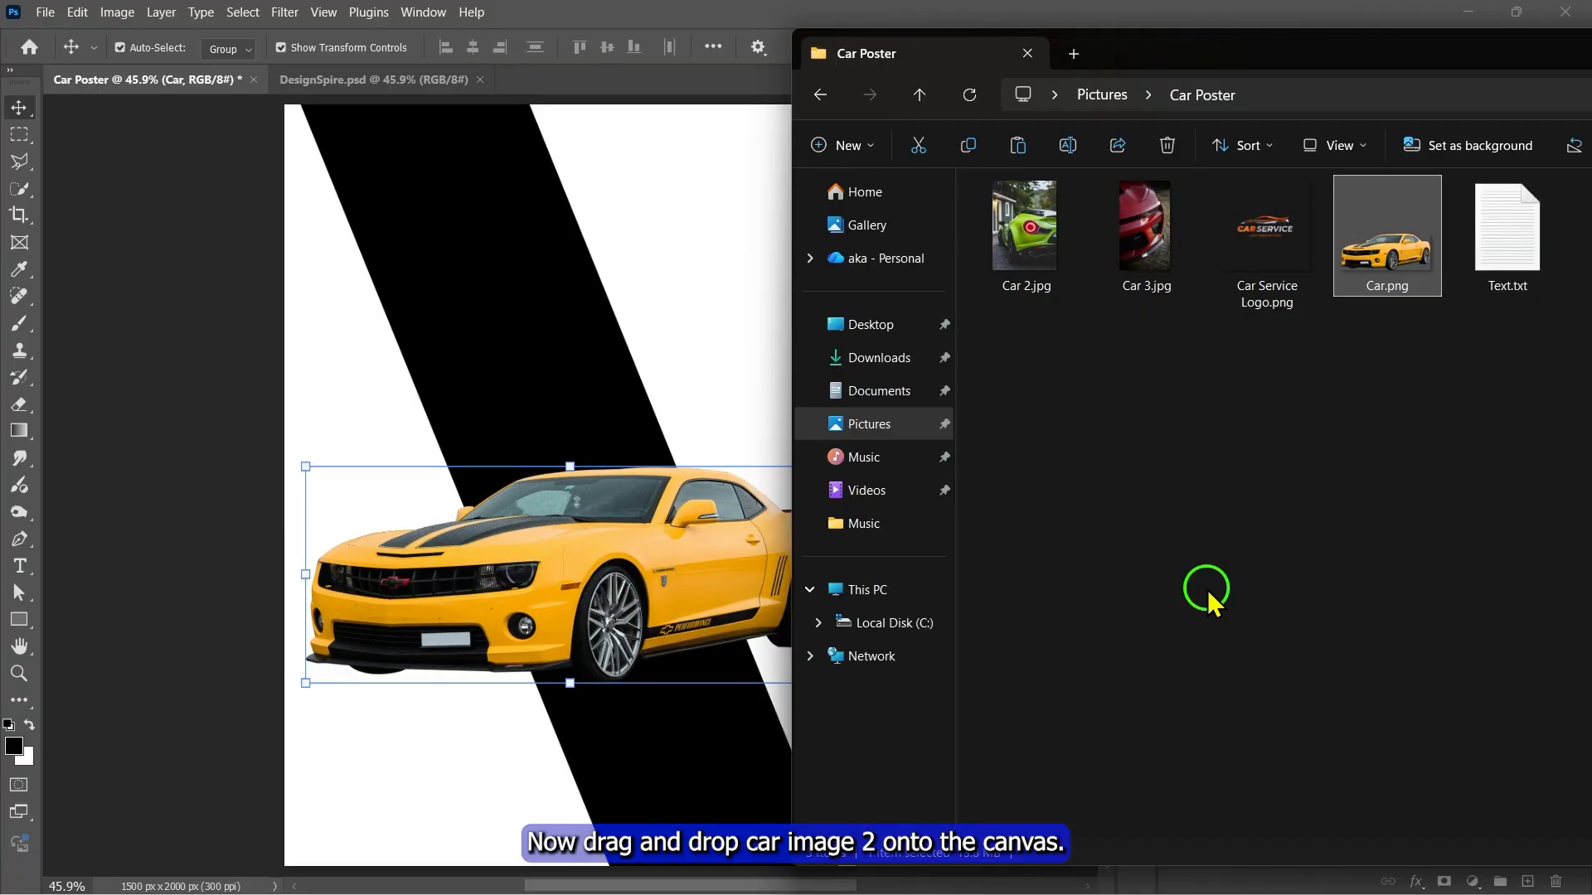
left_click_drag(1031, 237, 664, 373)
left_click_drag(841, 105, 718, 277)
scroll(310, 322, "down", 2)
left_click_drag(535, 460, 513, 296)
key("Return")
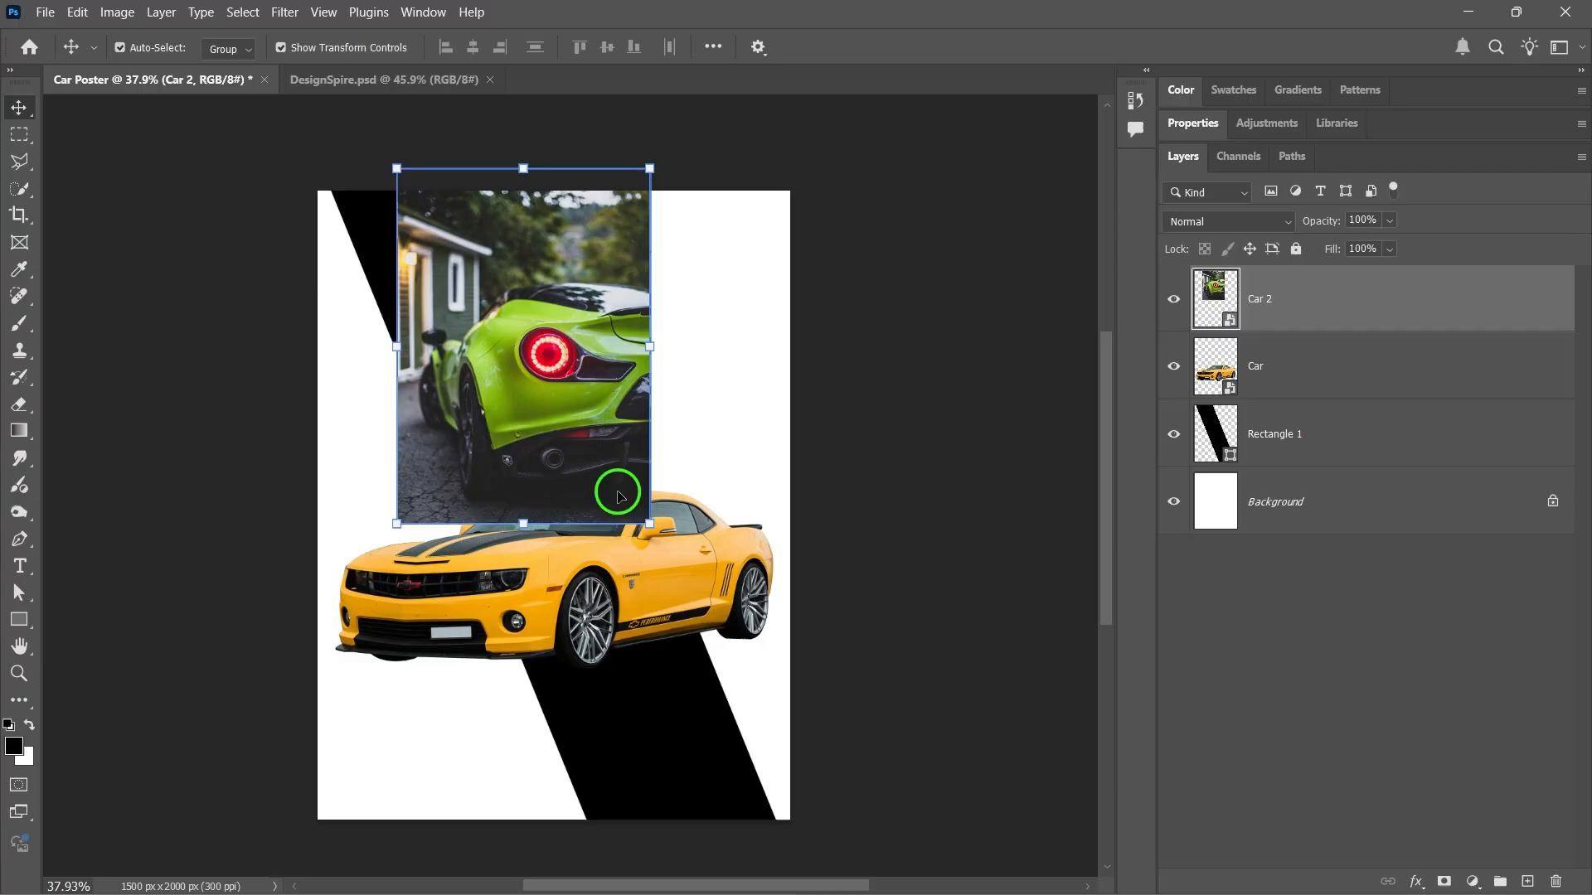
- Move the Car 2 layer directly below the Car layer and clip it to the Rectangle 1 shape
left_click_drag(1298, 309, 1310, 379)
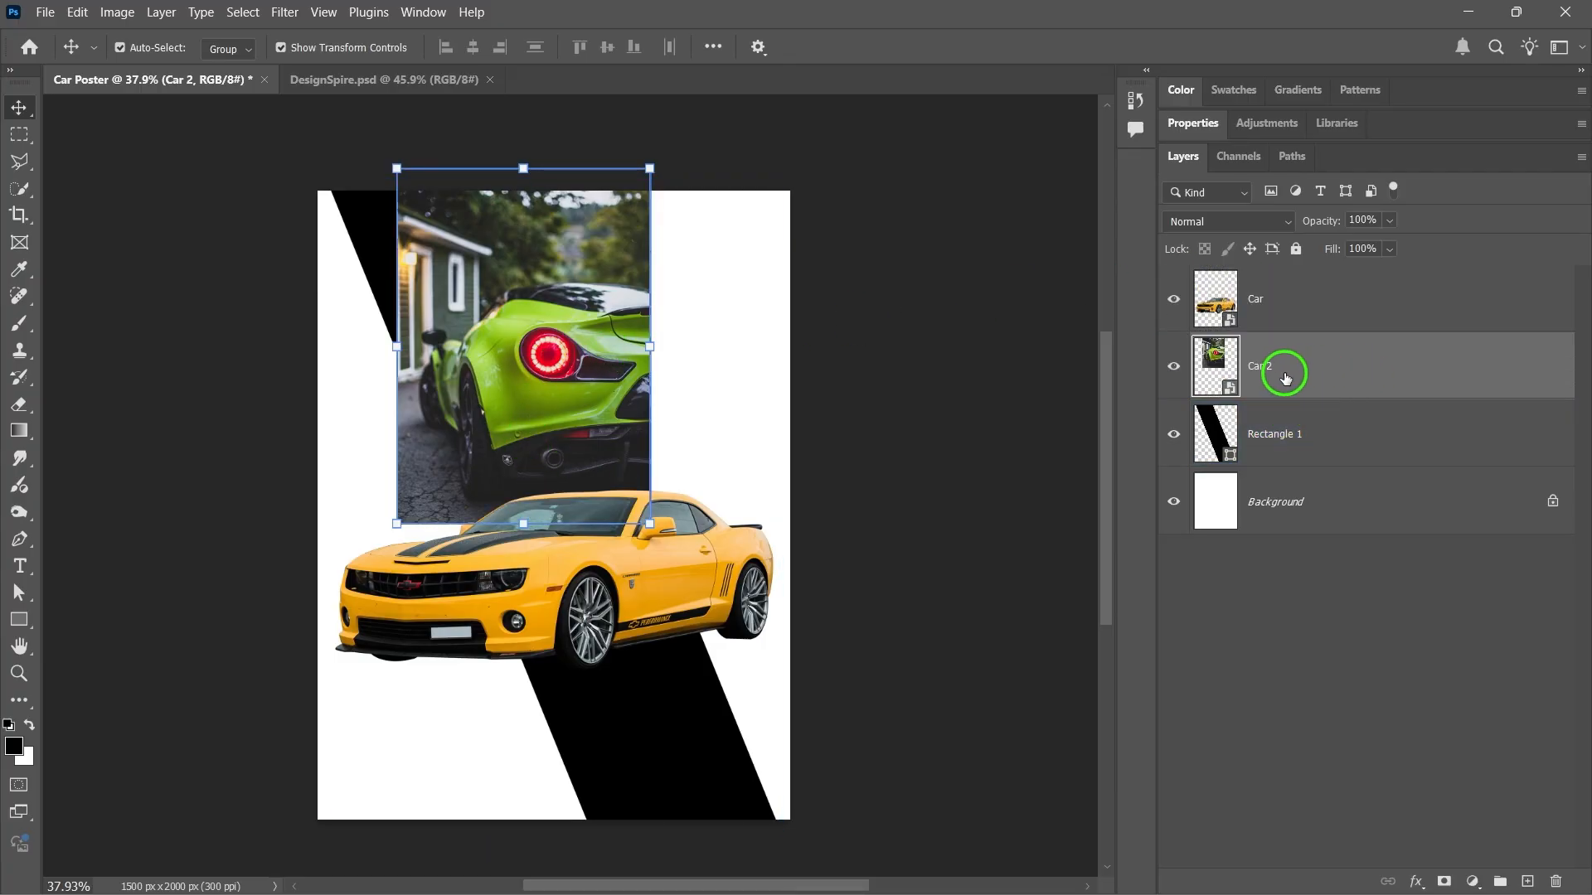
right_click(1292, 371)
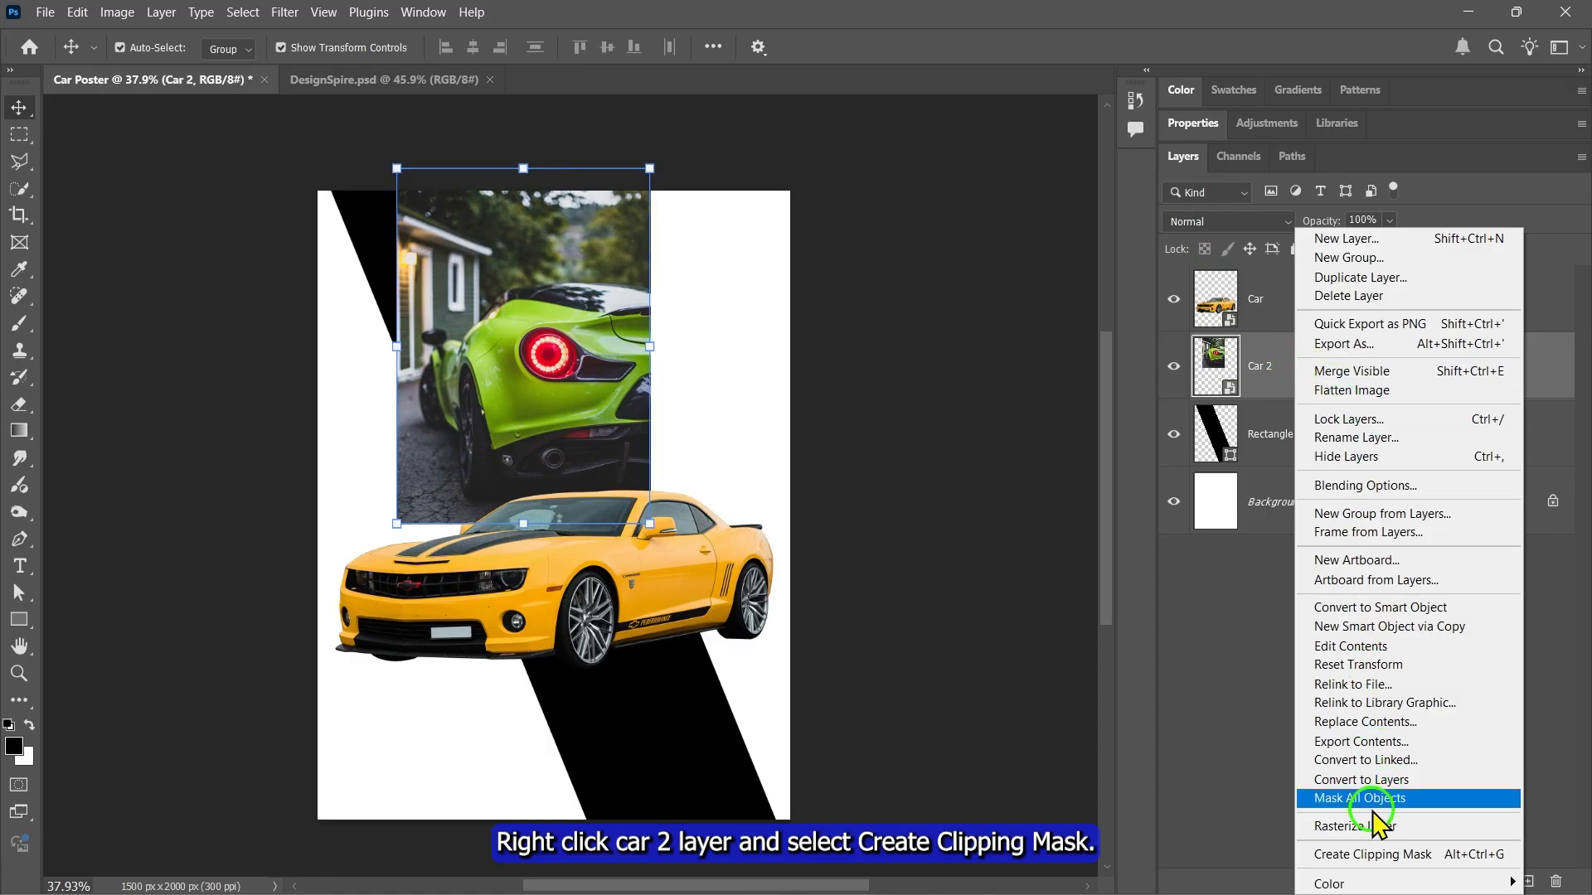
left_click(1417, 859)
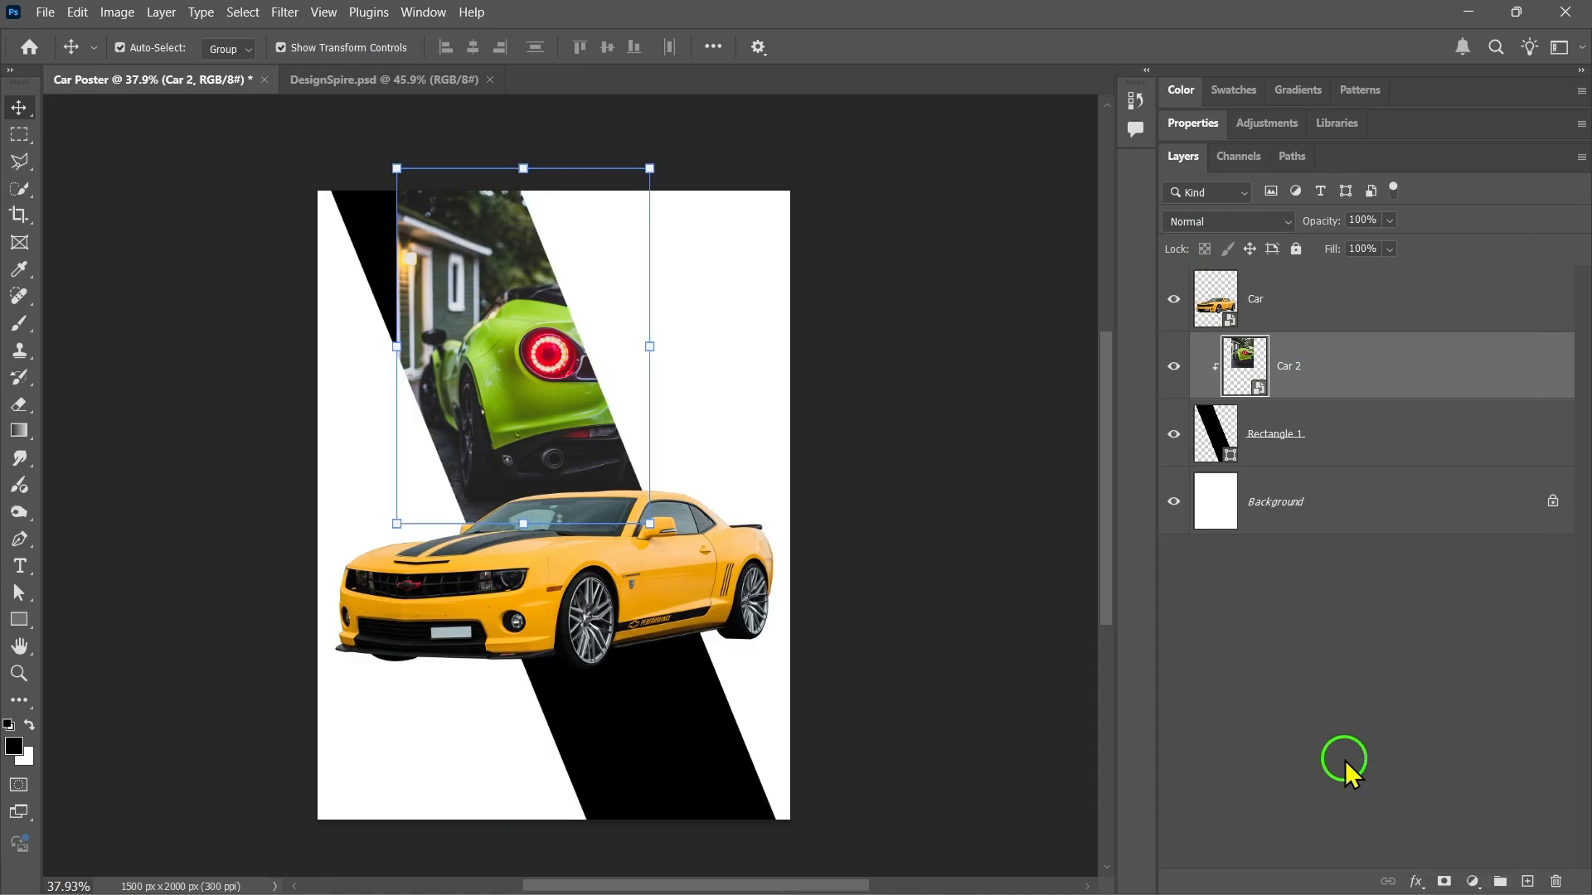
- Shift the clipped Car 2 image slightly left and down within the band and enlarge it a little
left_click_drag(547, 355, 531, 363)
key("ctrl+t")
left_click_drag(646, 177, 656, 163)
left_click(1025, 61)
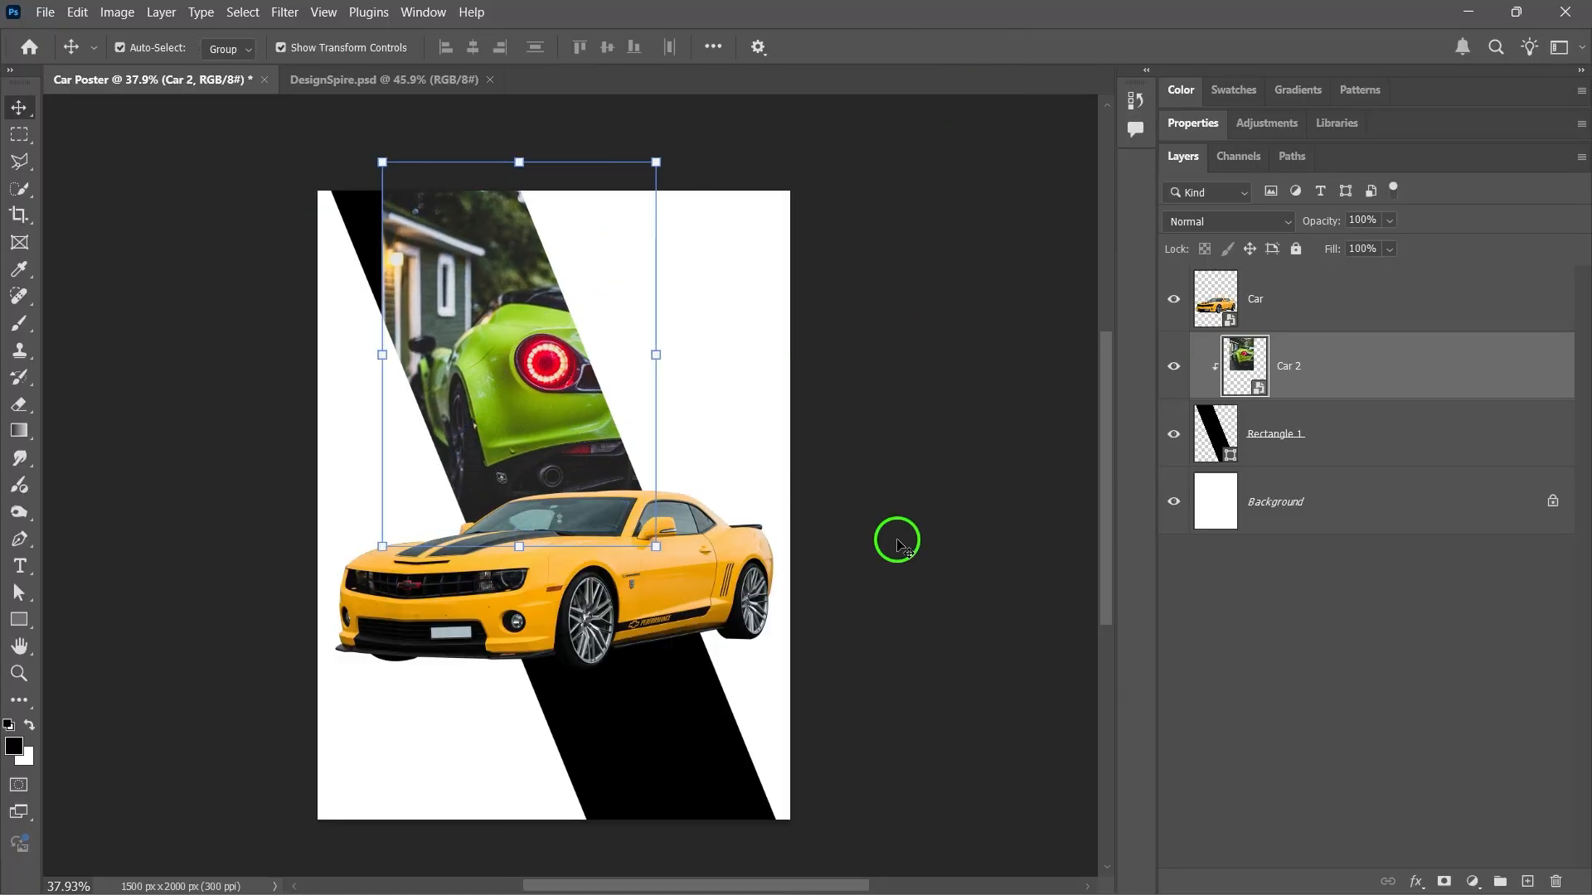
- Add a Hue/Saturation adjustment layer above the Car 2 layer and clip it to the layers below
left_click(1466, 883)
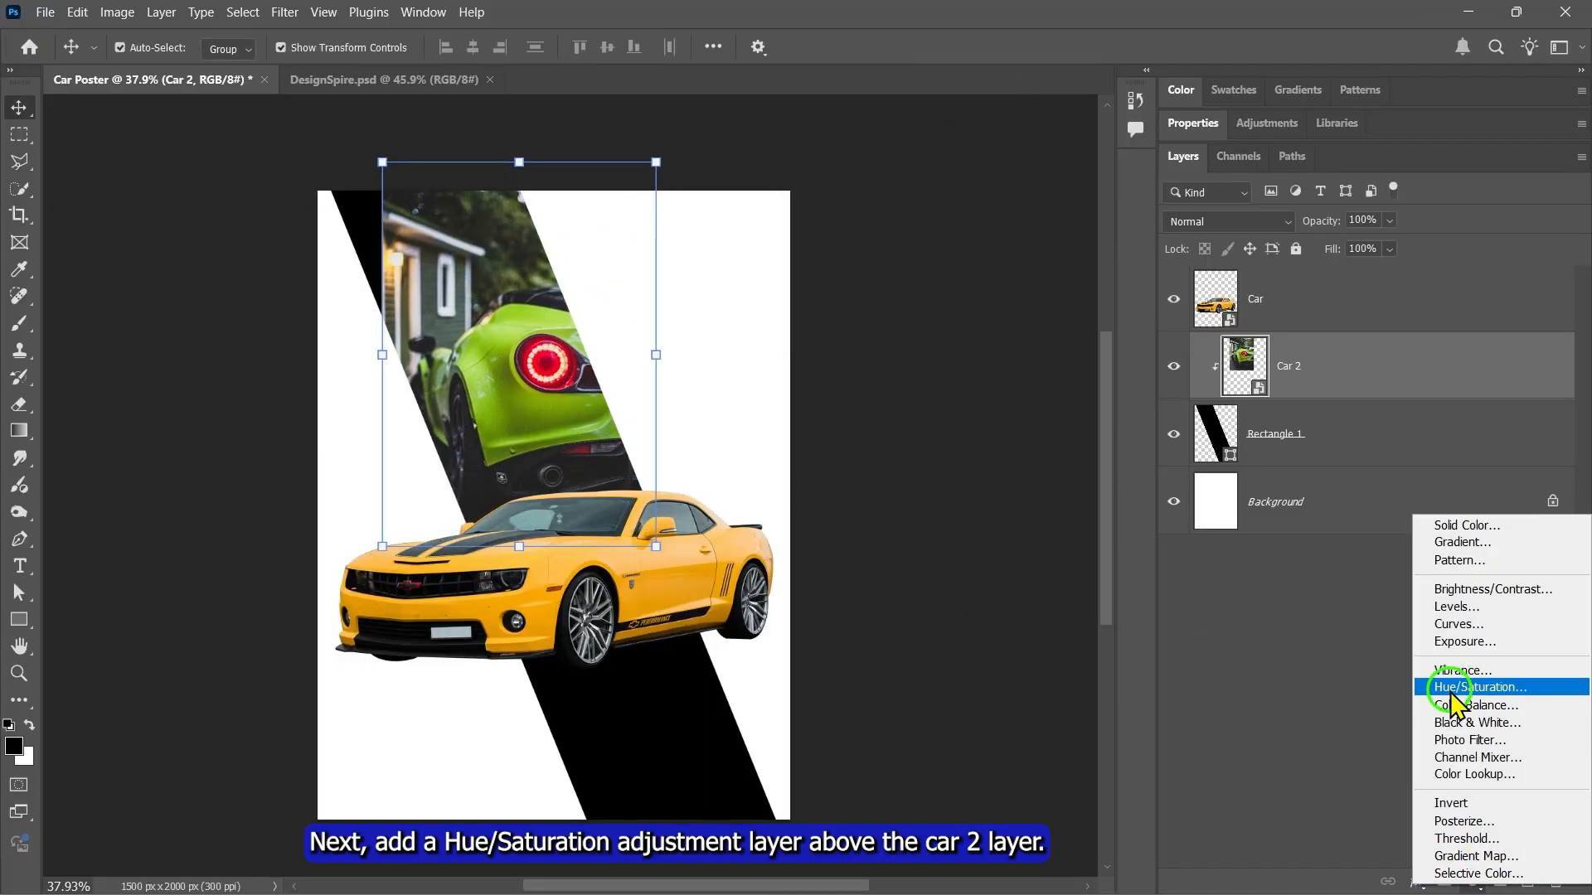
left_click(1486, 687)
left_click(1396, 788)
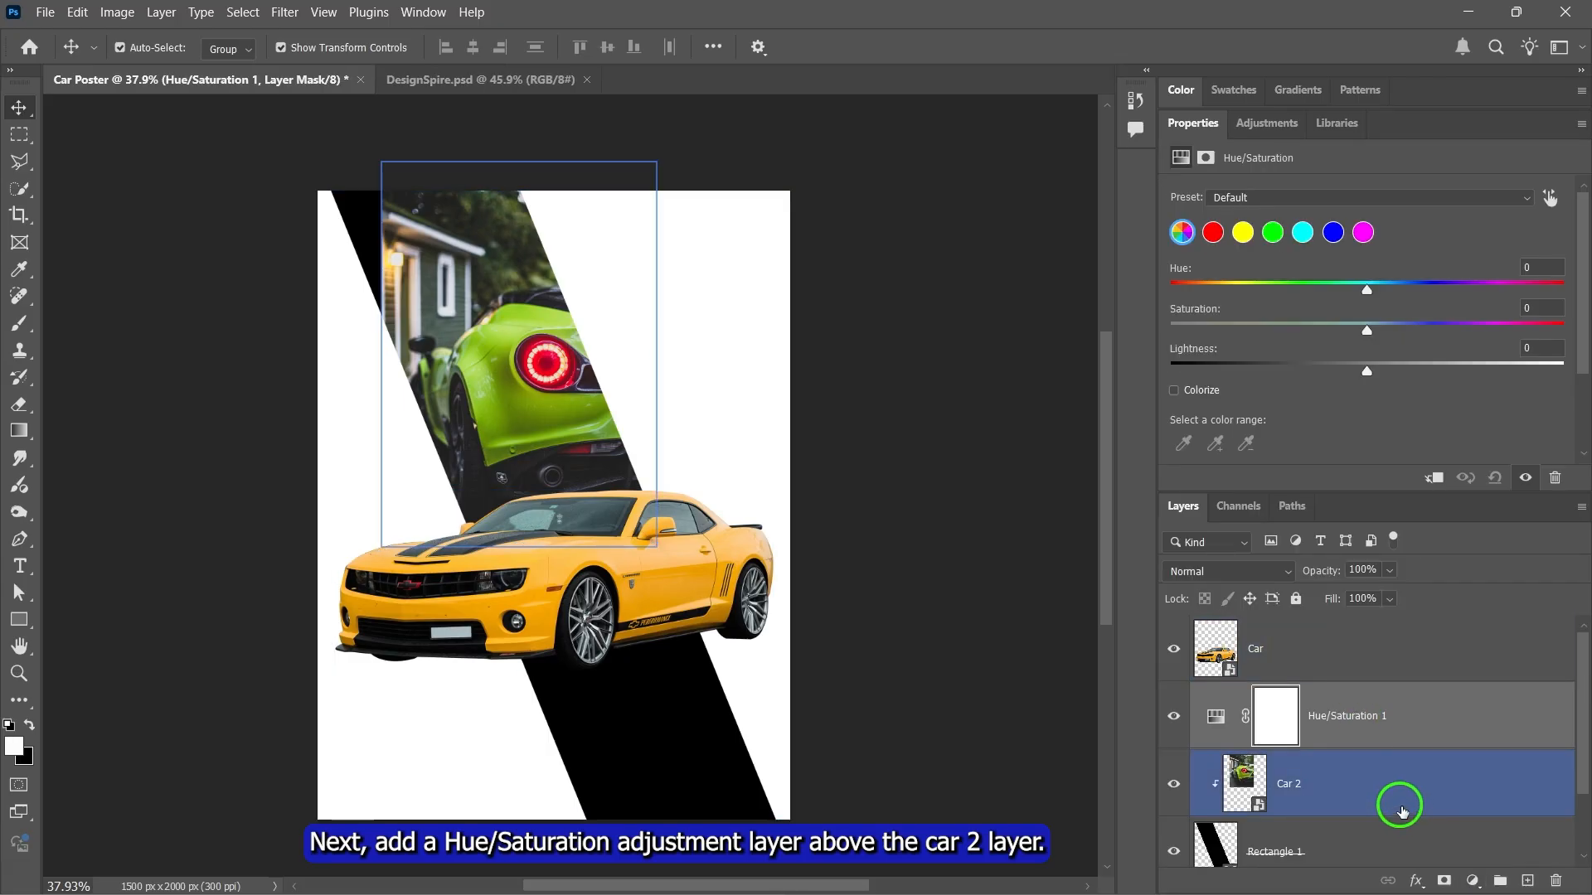
left_click(1333, 709)
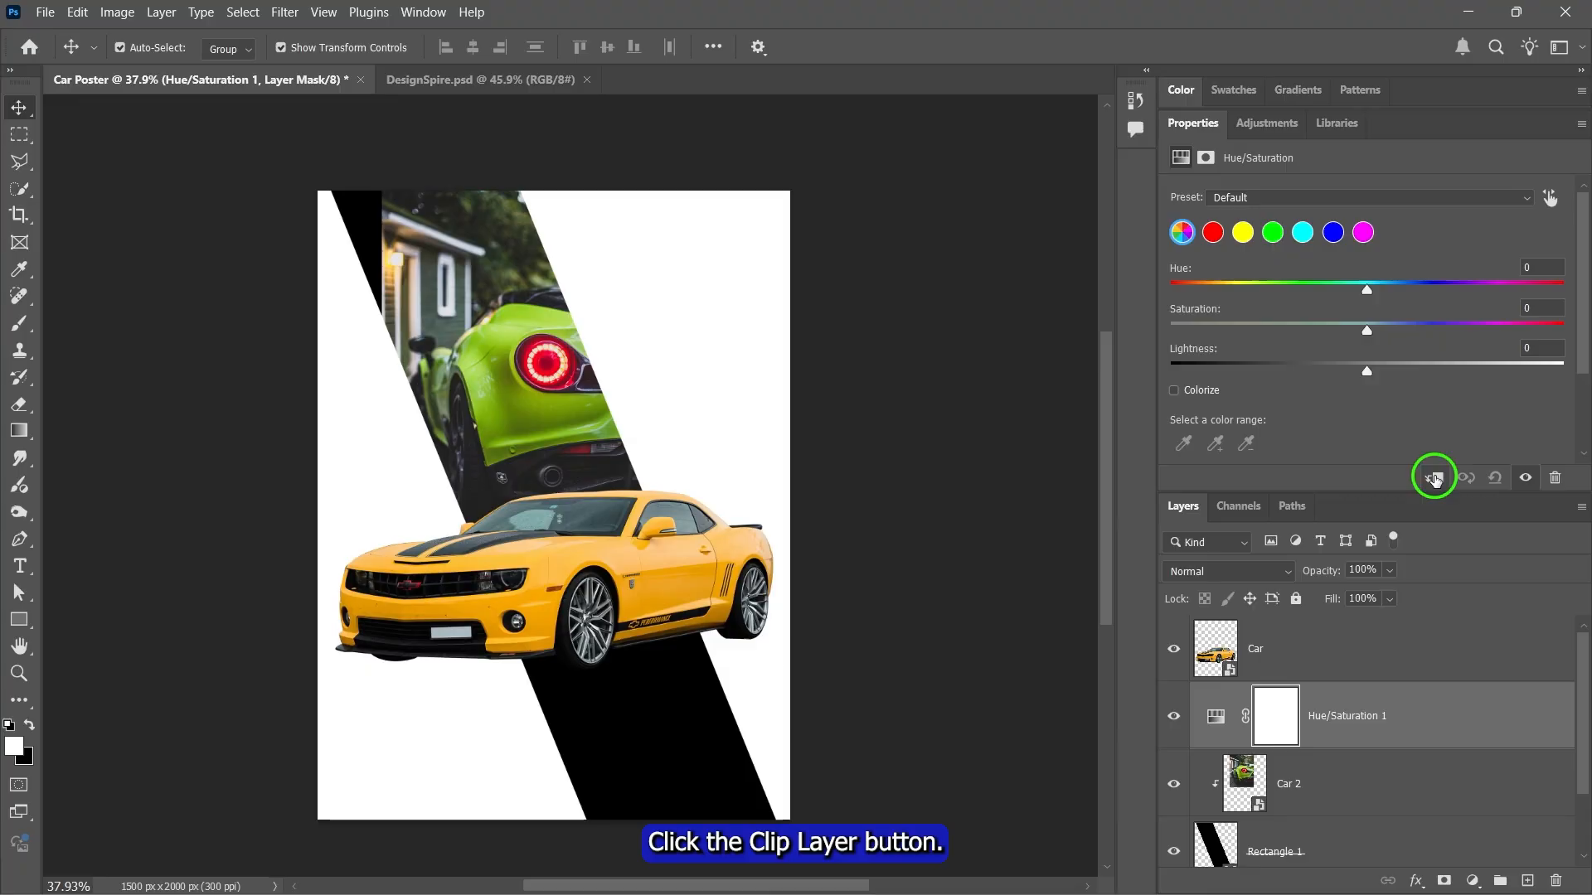
left_click(1435, 480)
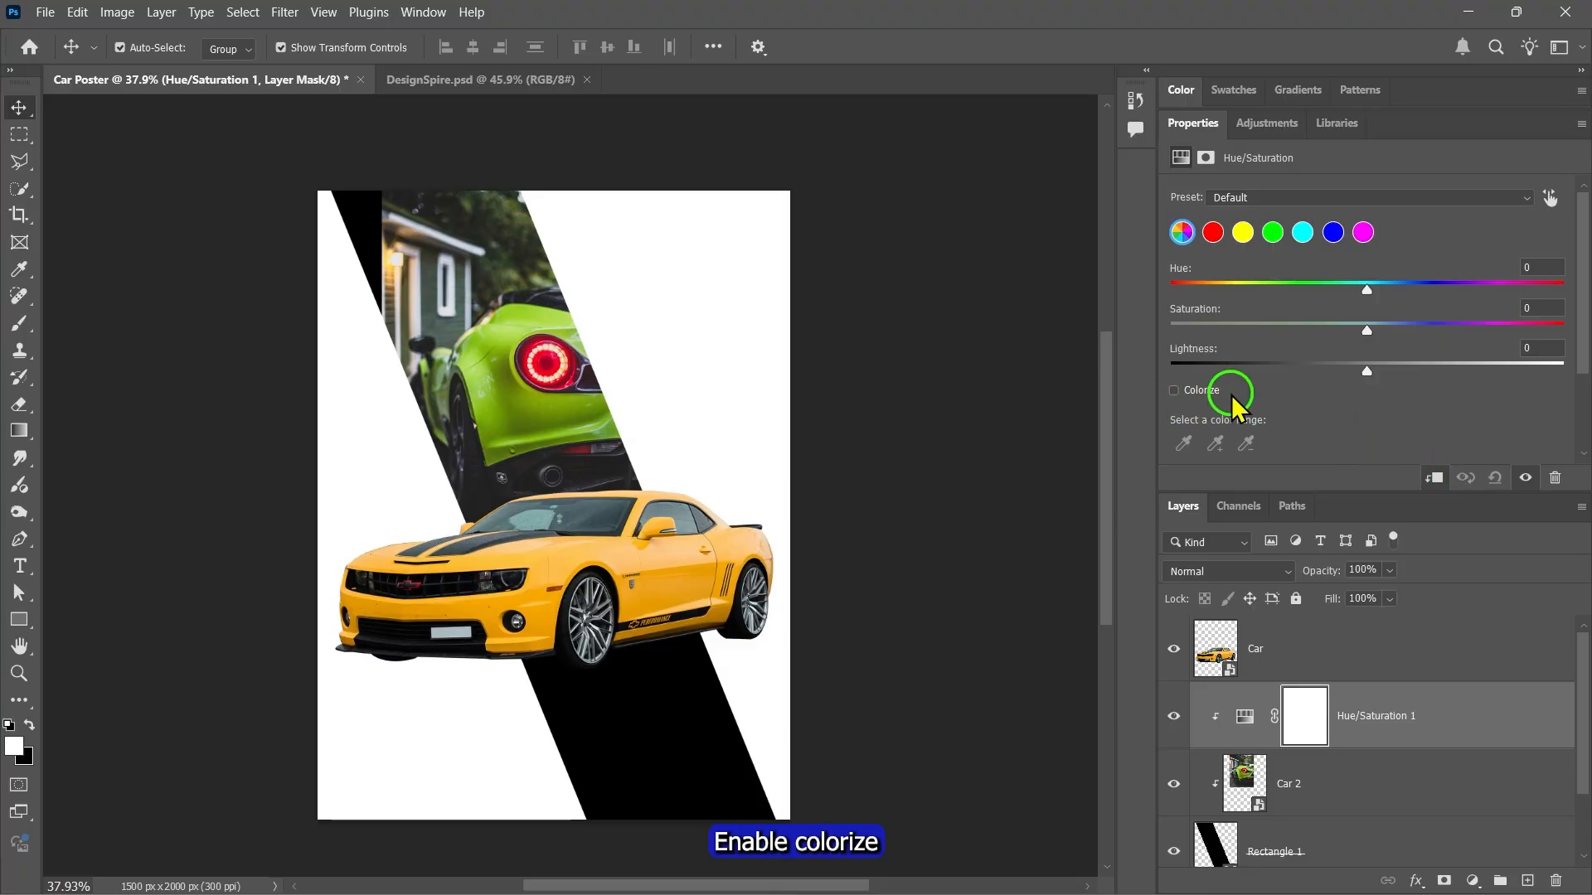
- Enable Colorize on the Hue/Saturation adjustment and set hue to 42, saturation to 84 and lightness to -22
left_click(1174, 391)
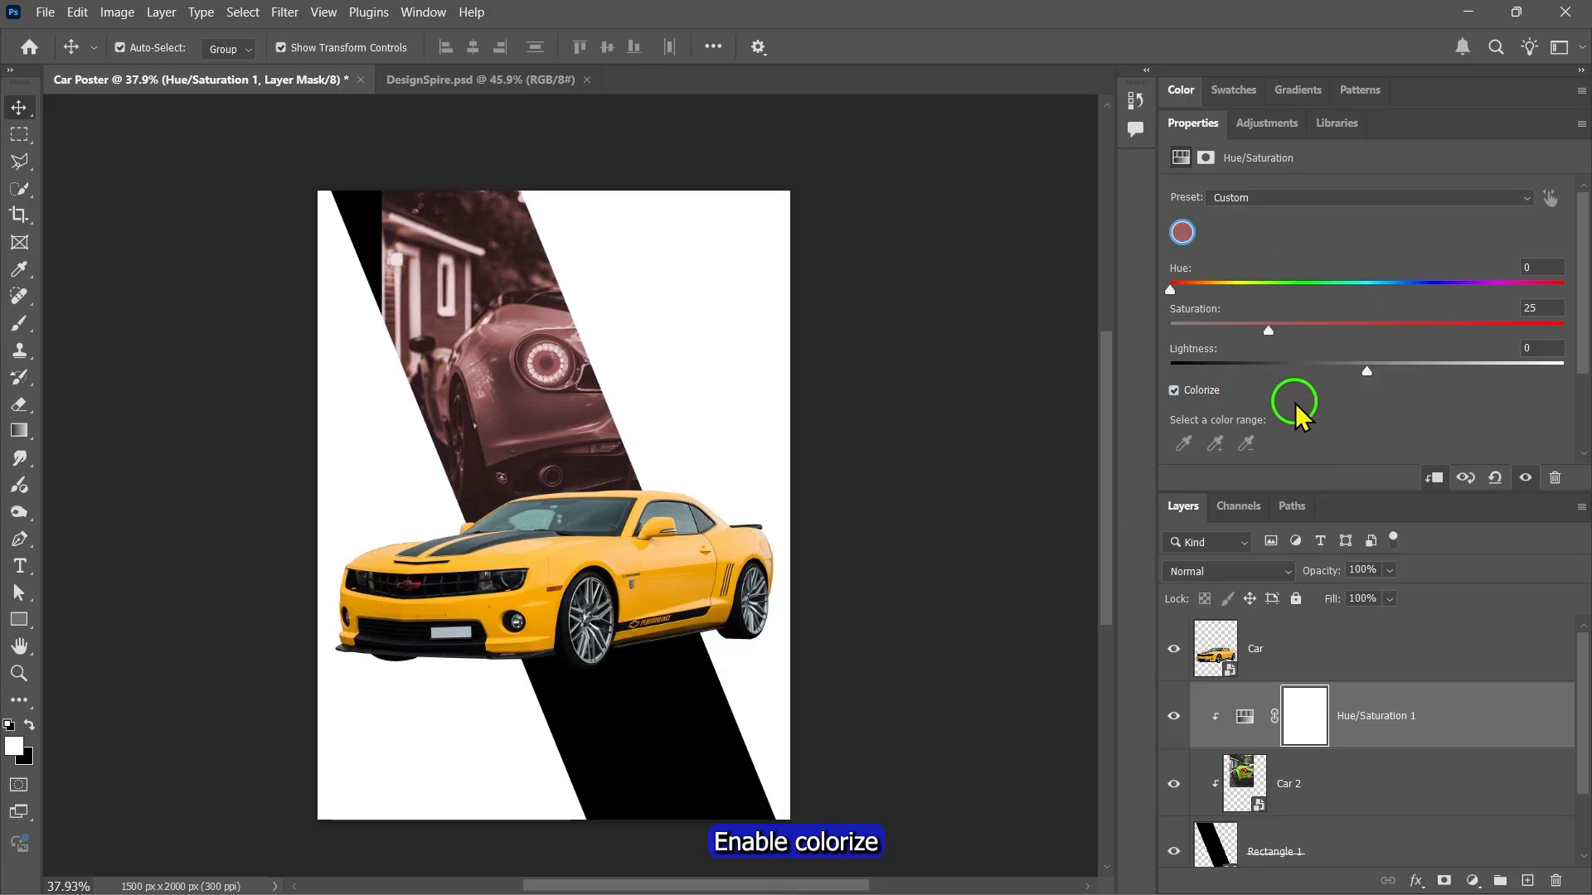
left_click_drag(1170, 289, 1221, 290)
left_click(1544, 267)
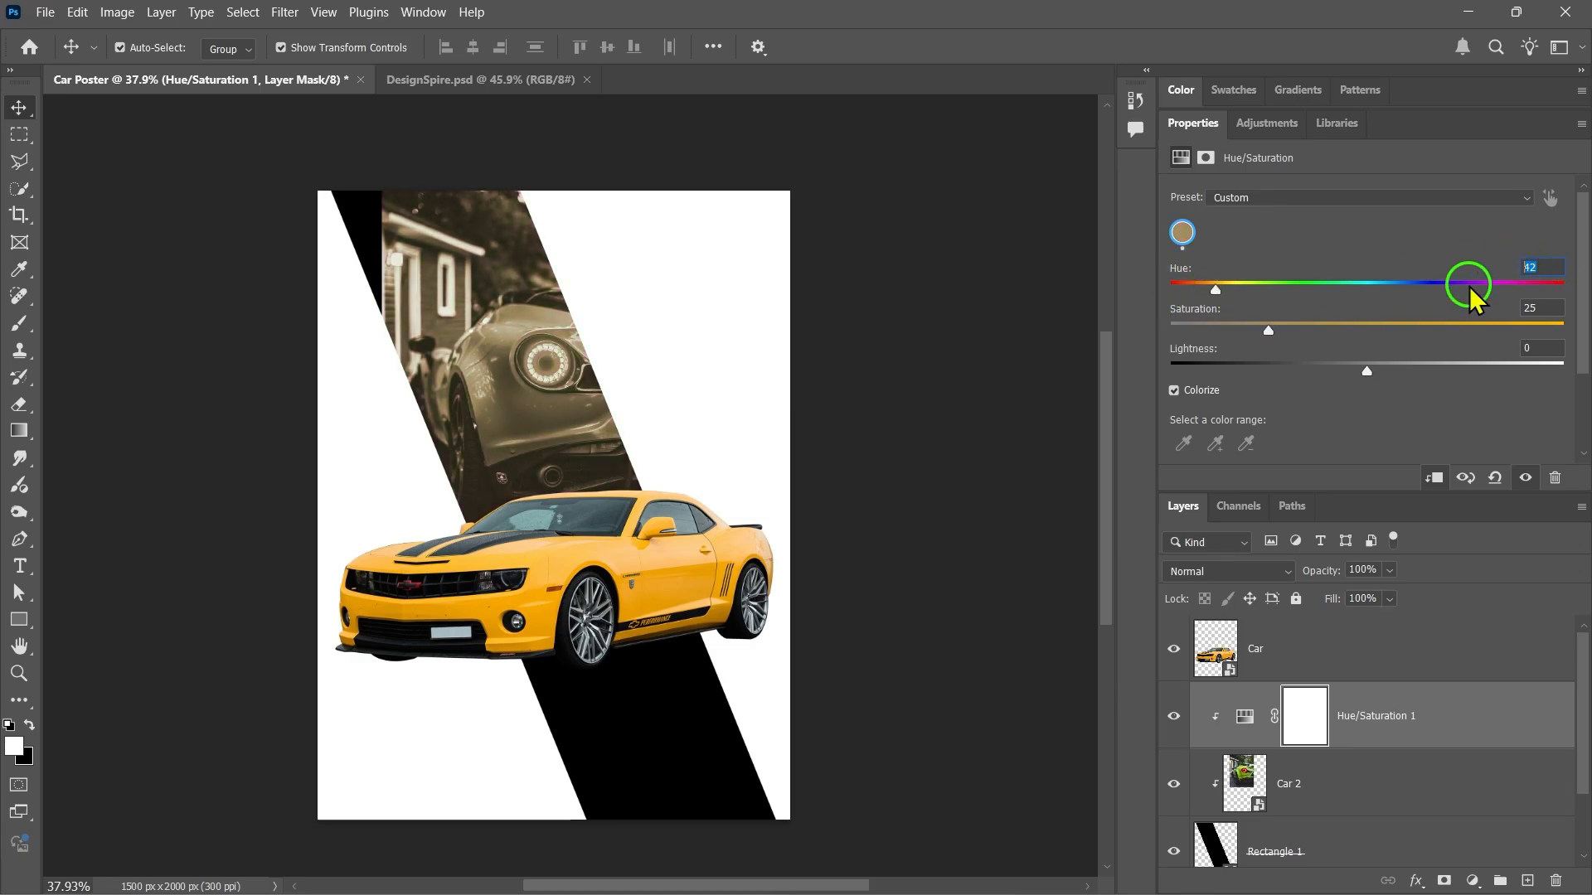
left_click_drag(1290, 330, 1498, 328)
left_click(1544, 307)
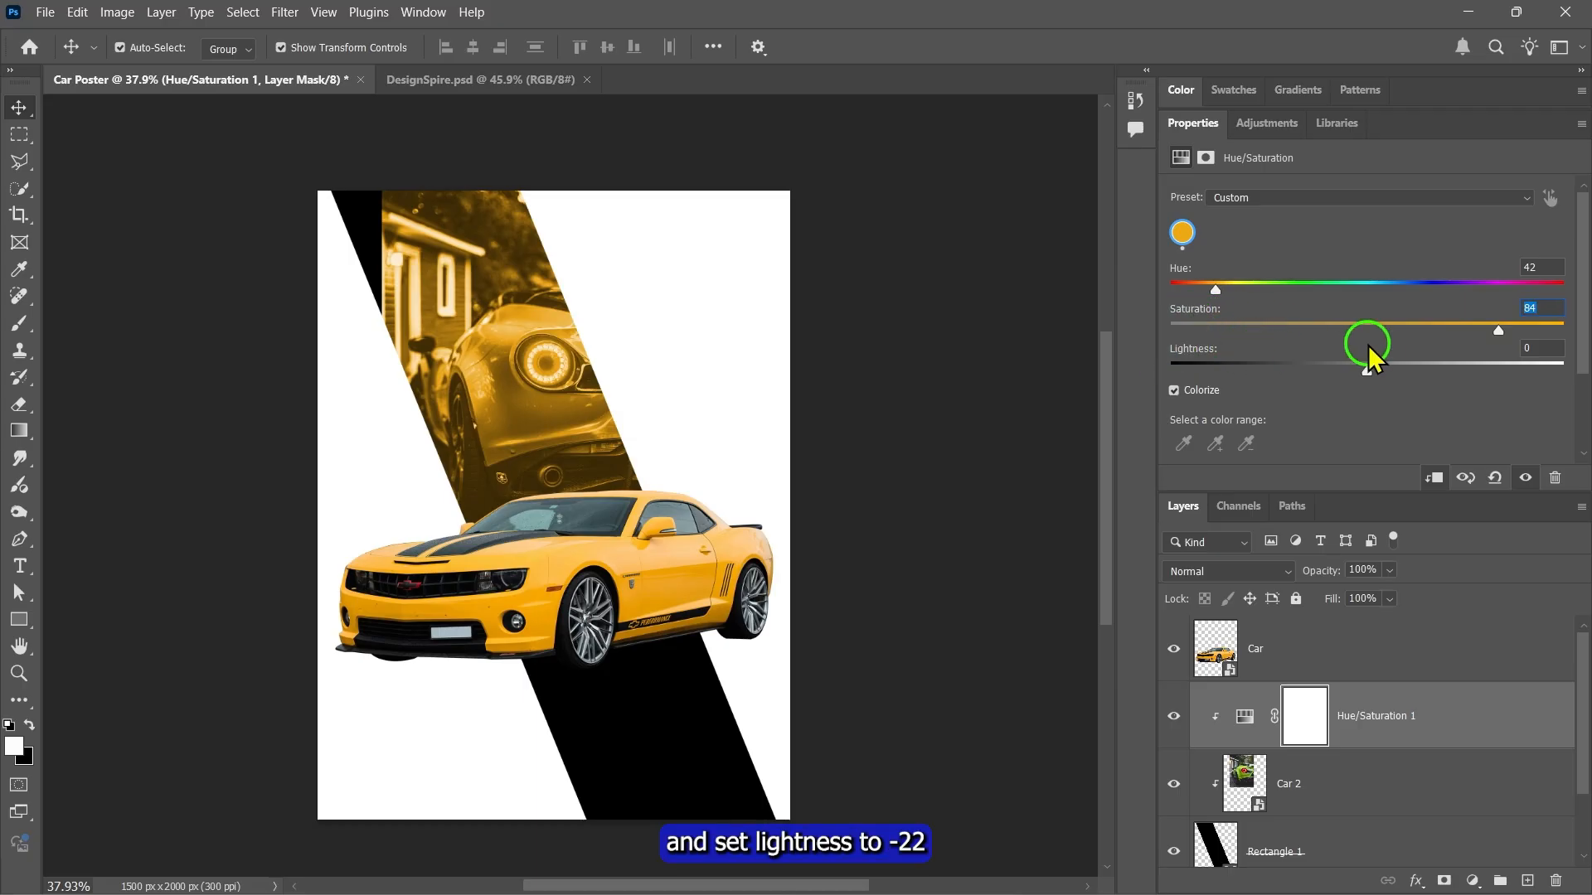
left_click_drag(1368, 369, 1325, 373)
left_click(1543, 350)
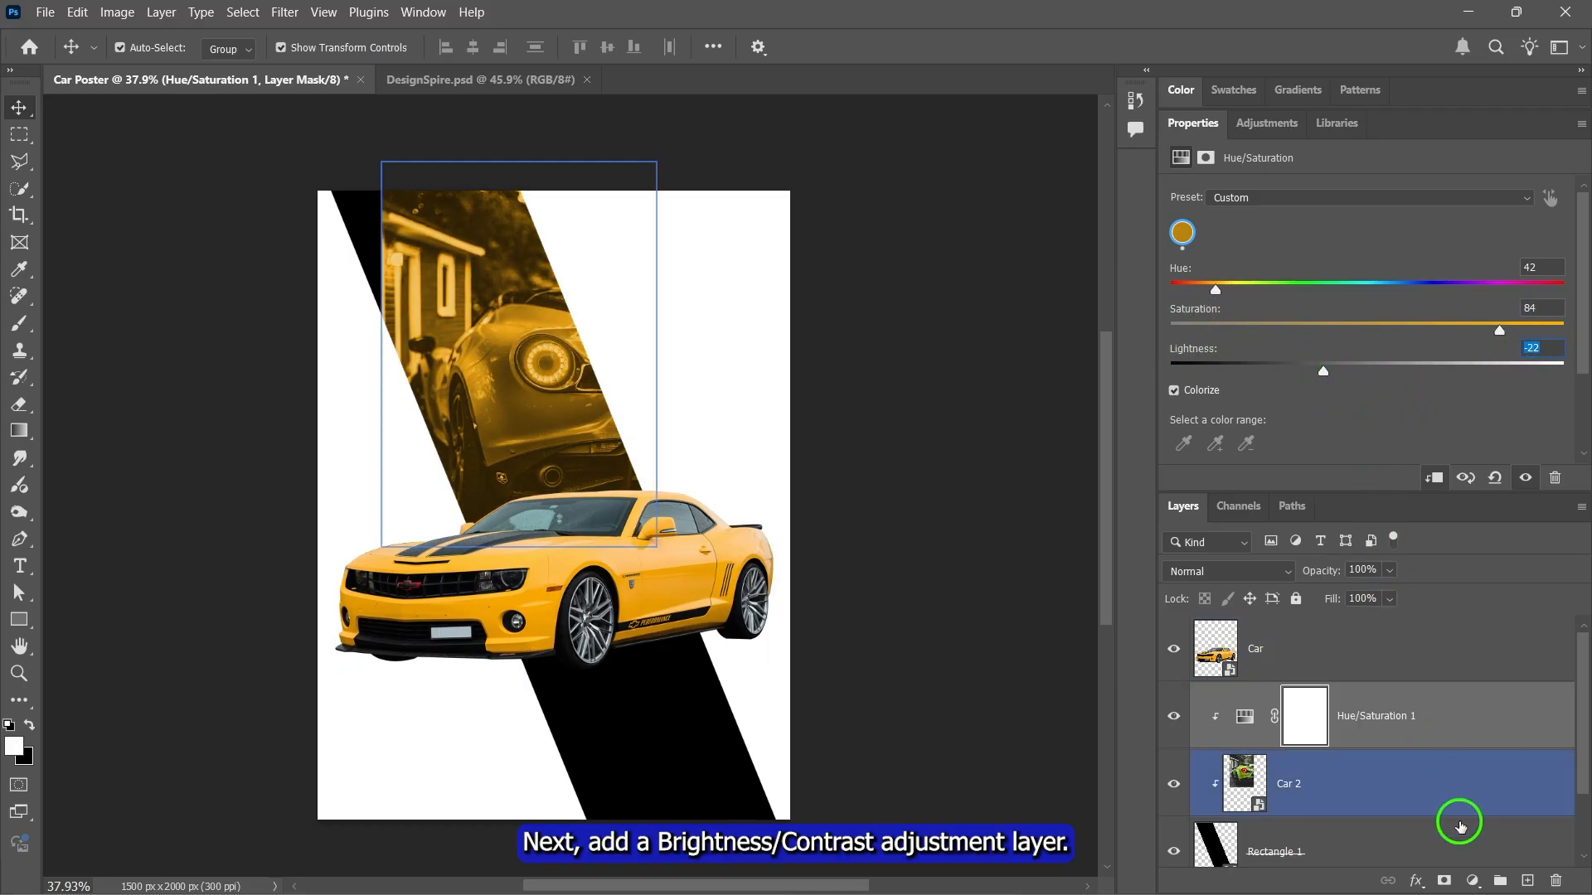
- Add a clipped Brightness/Contrast adjustment layer above the Hue/Saturation layer and set its contrast to 52
left_click(1473, 881)
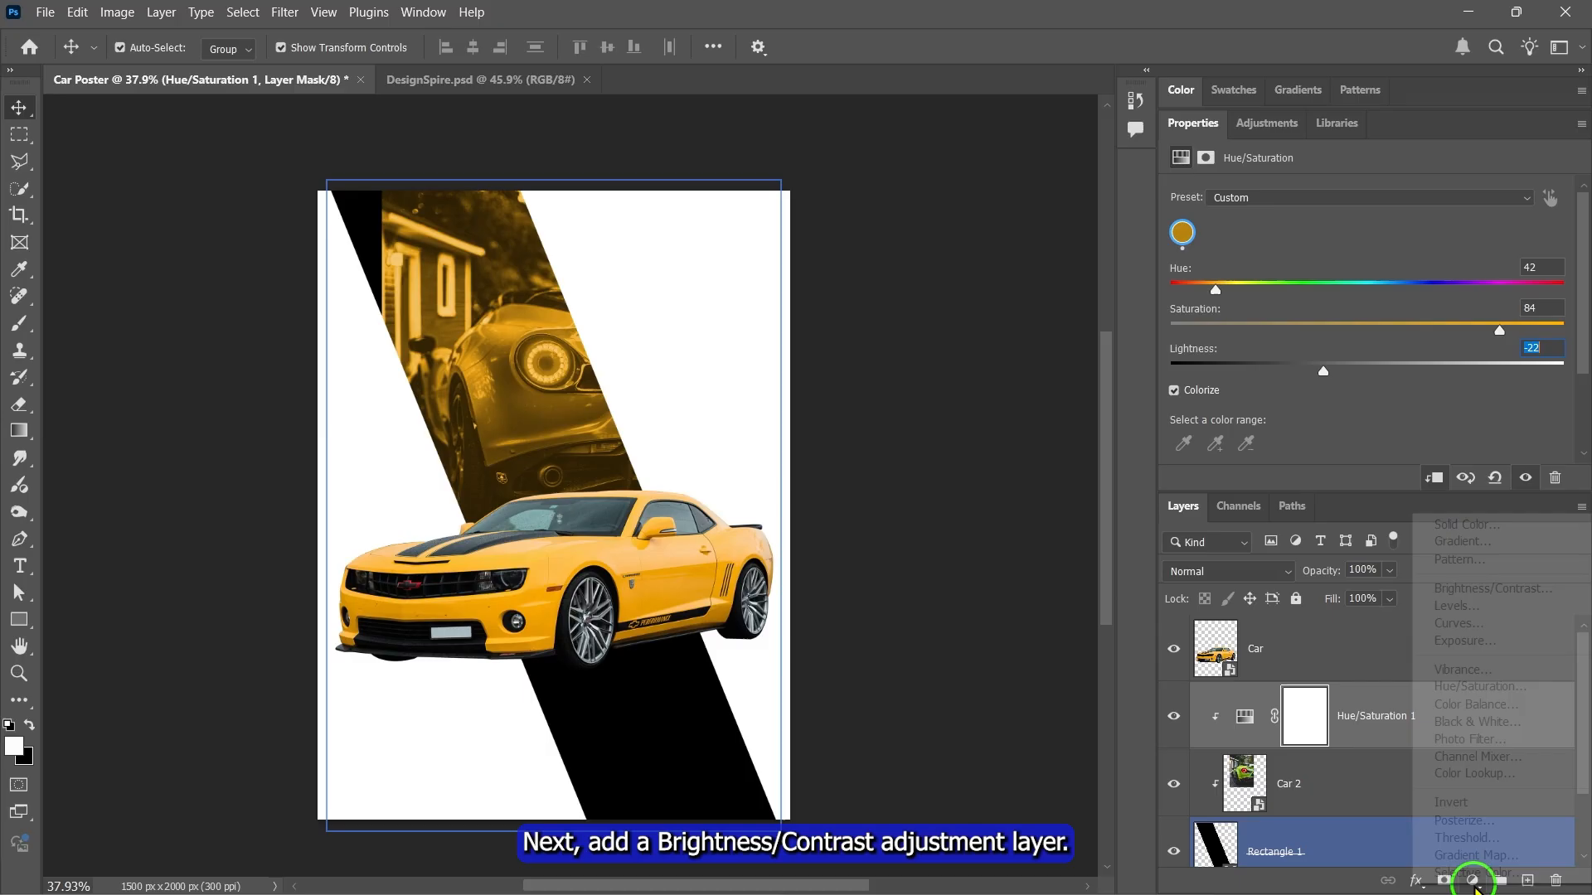
left_click(1497, 589)
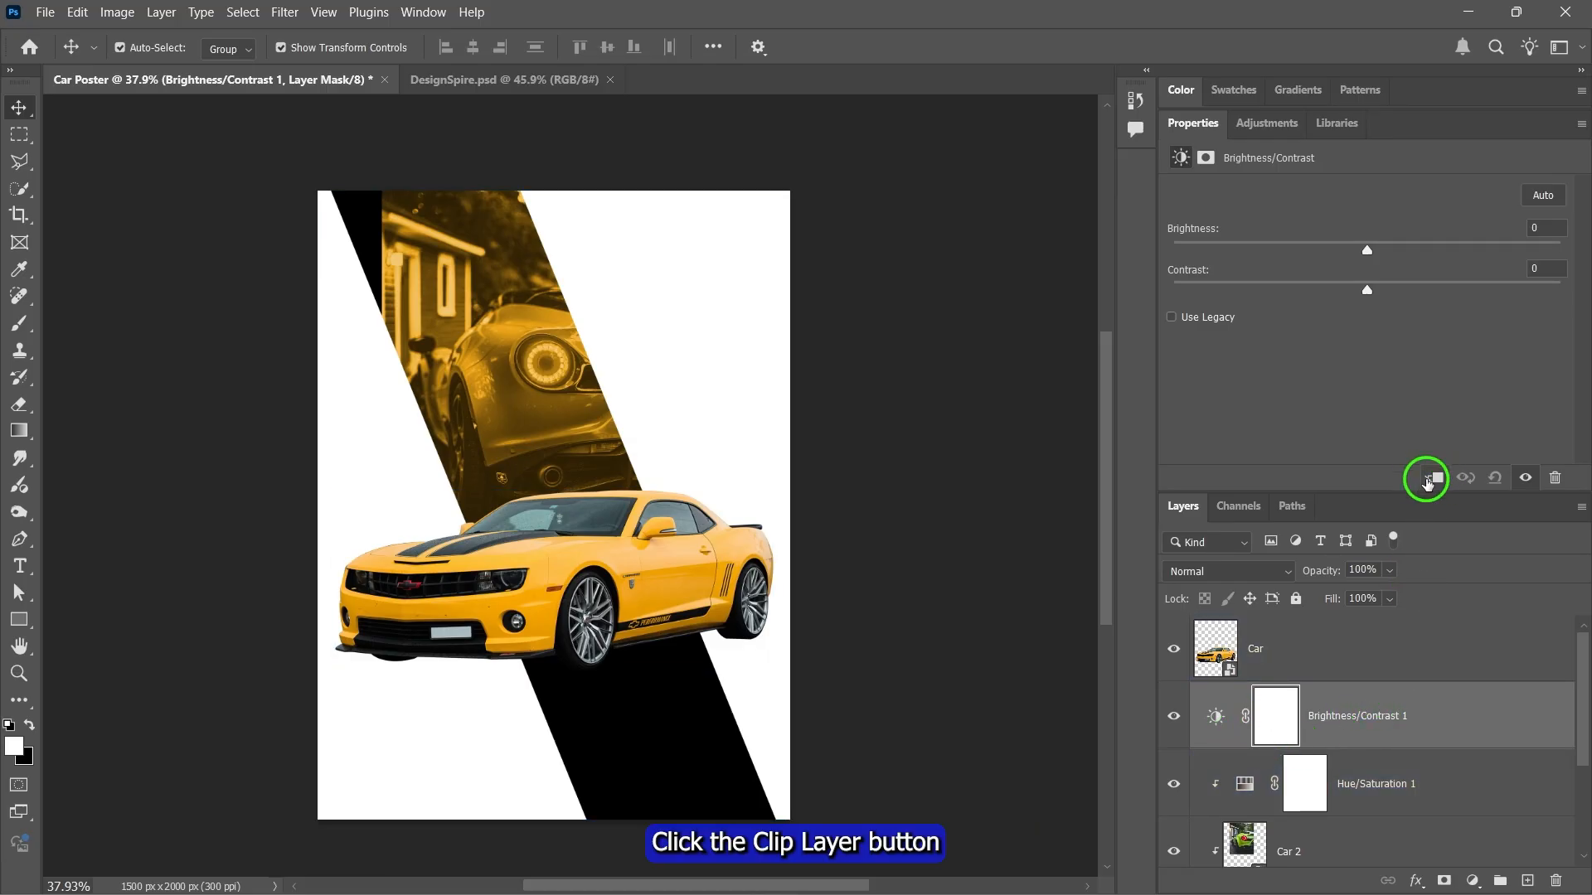
left_click(1433, 488)
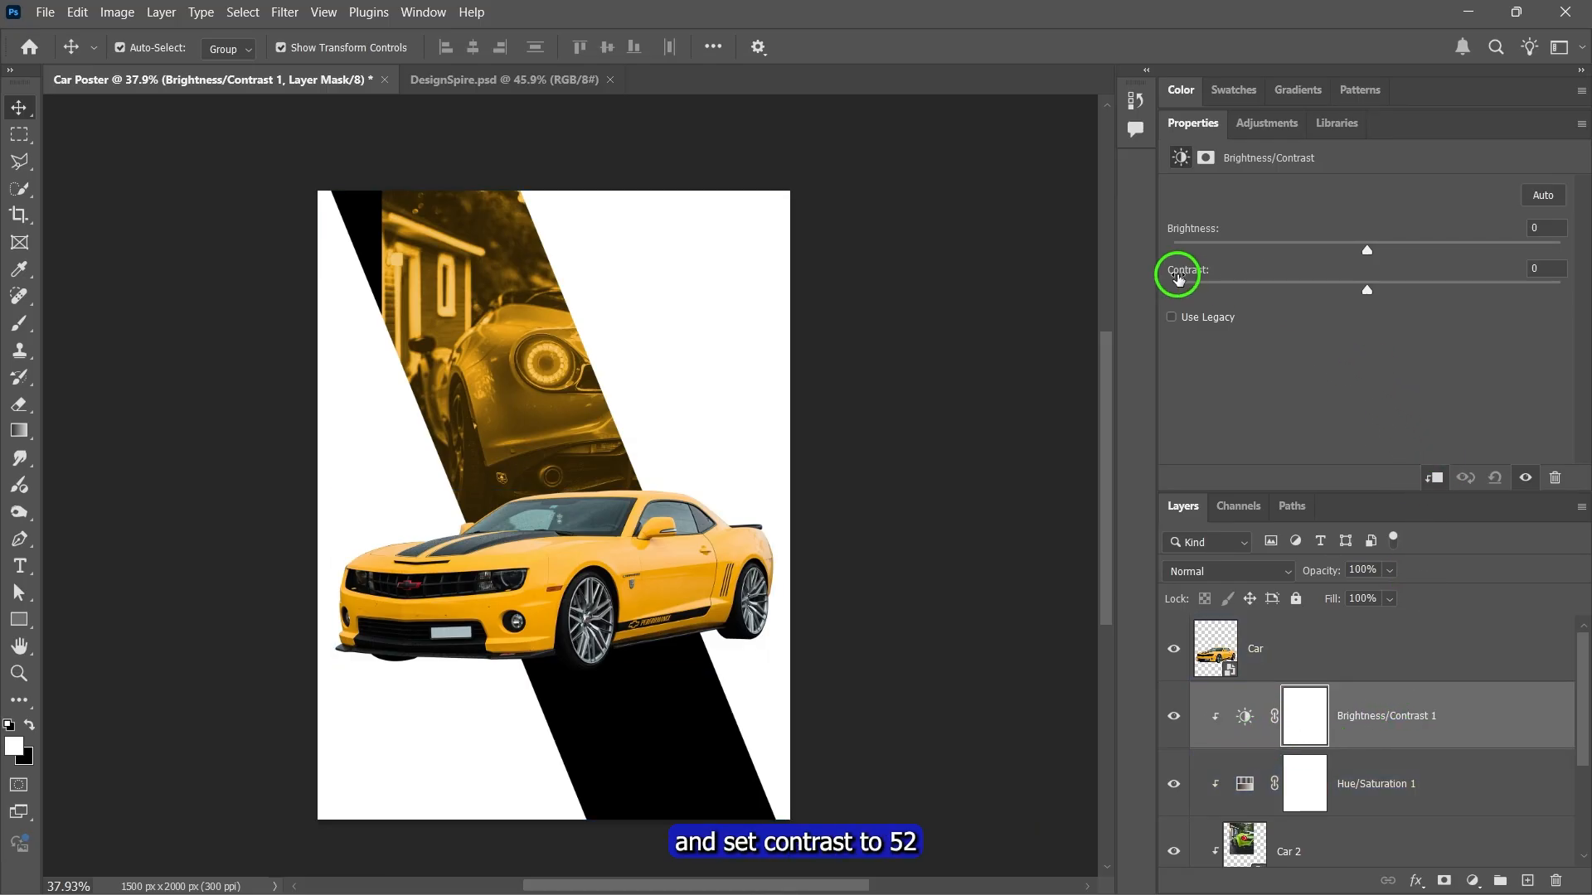
left_click_drag(1347, 288, 1468, 296)
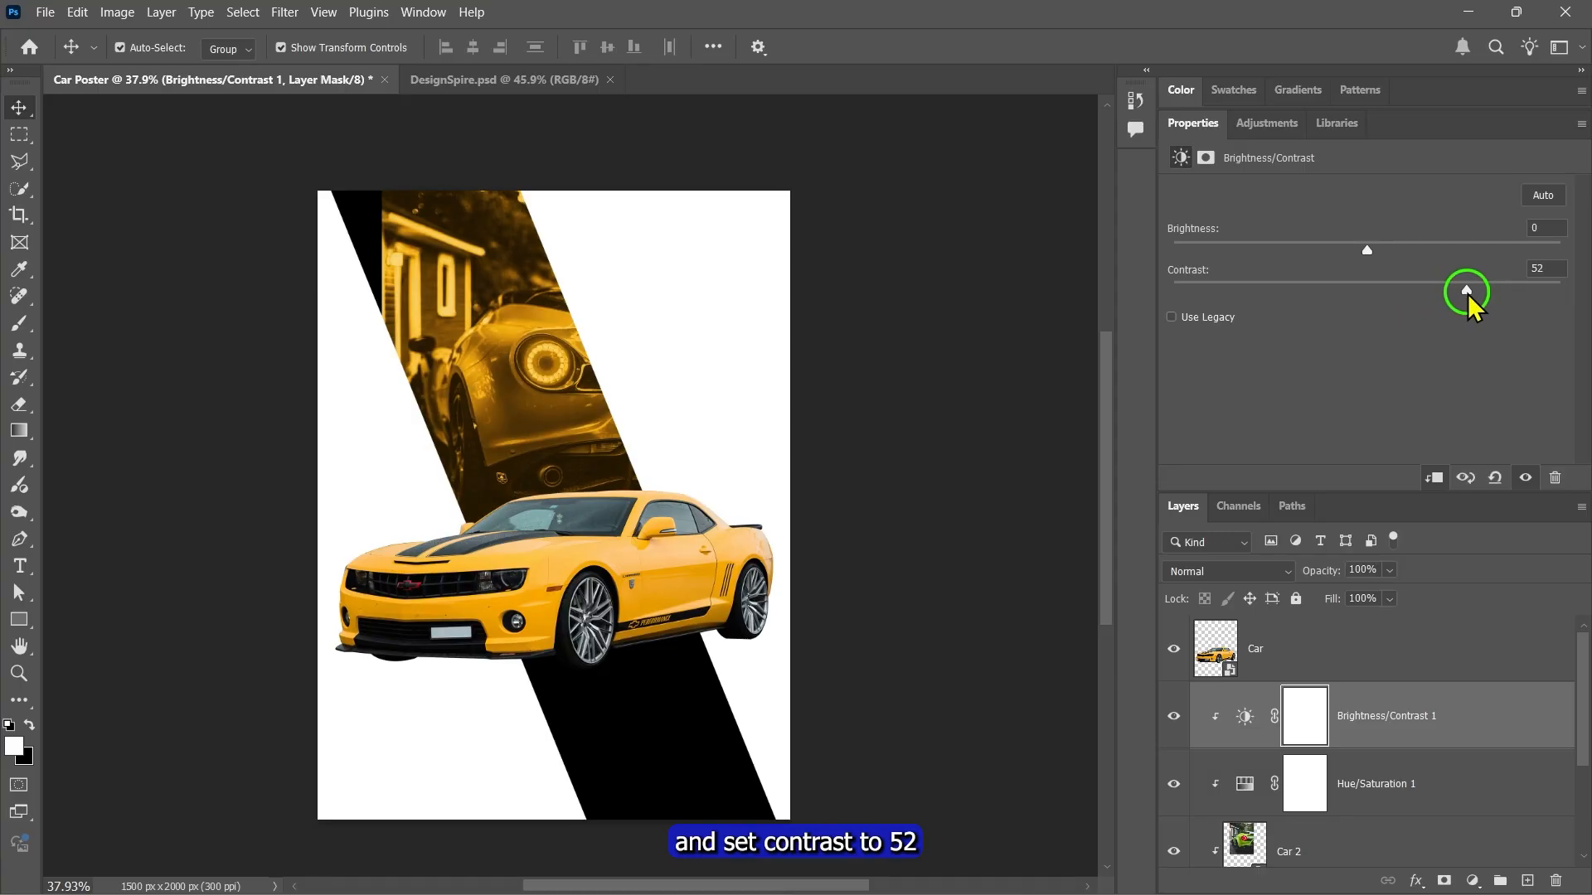
left_click(1547, 267)
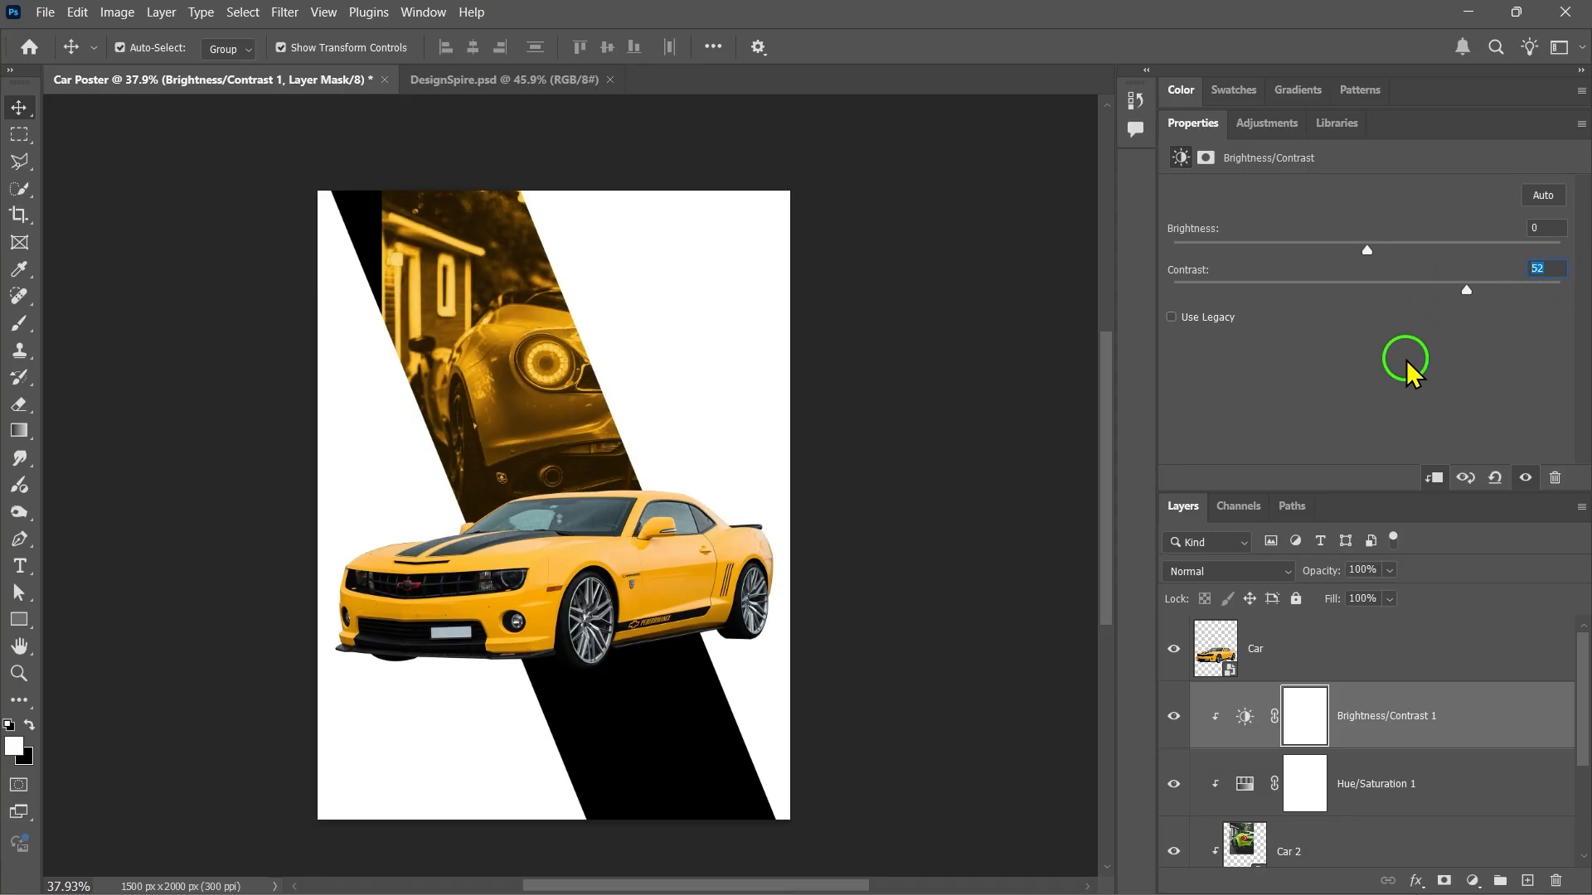
double_click(1194, 123)
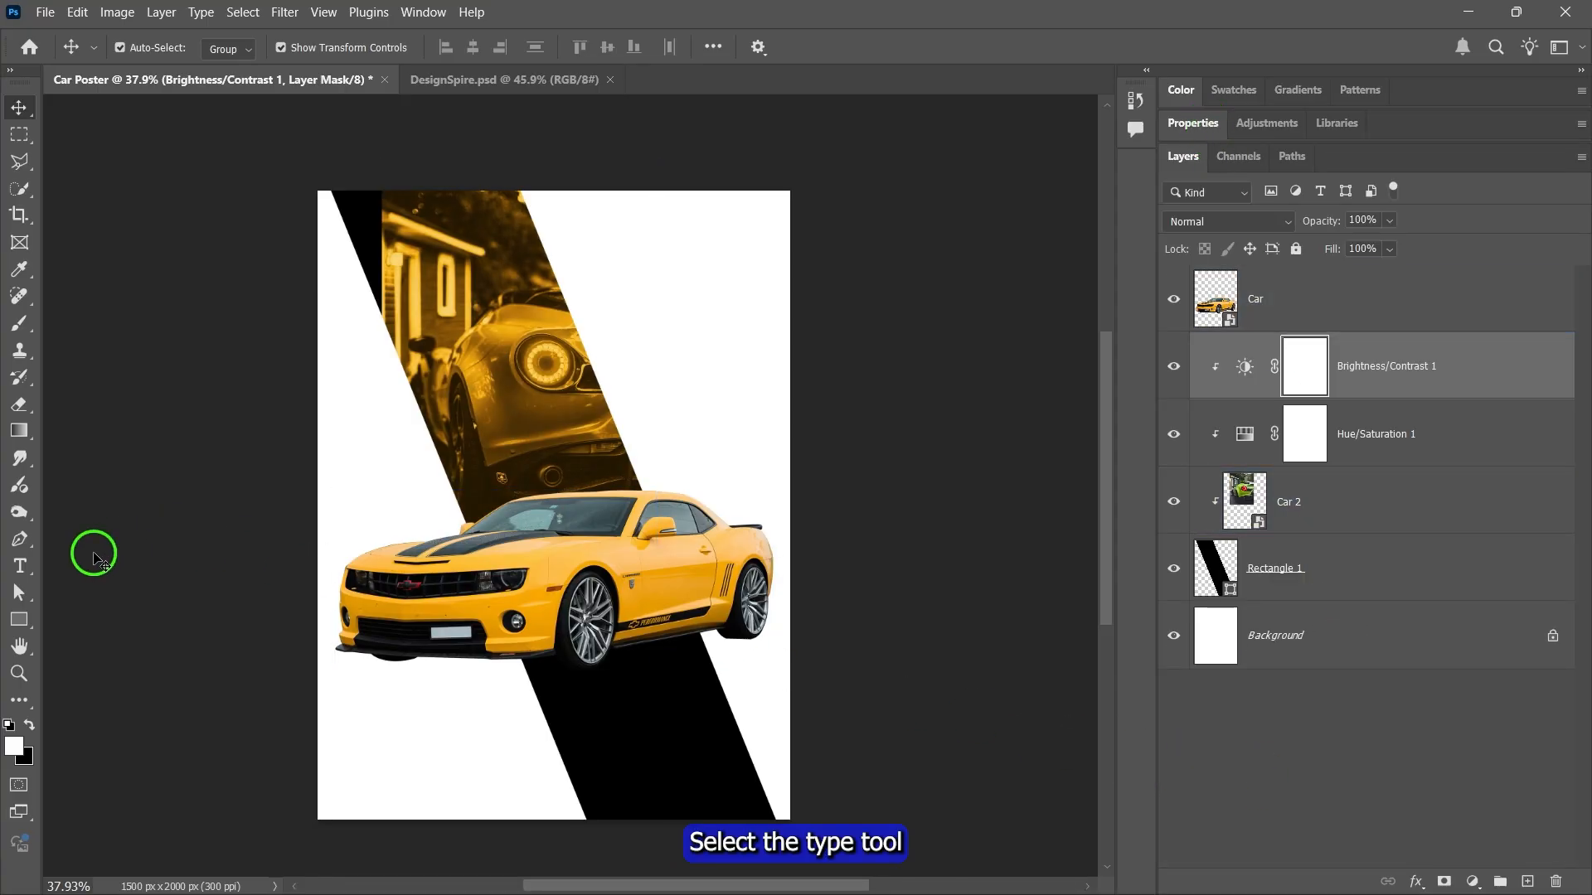
- Add the text RACING in black on the upper poster and move it just beyond the diagonal band's upper right edge
left_click(22, 567)
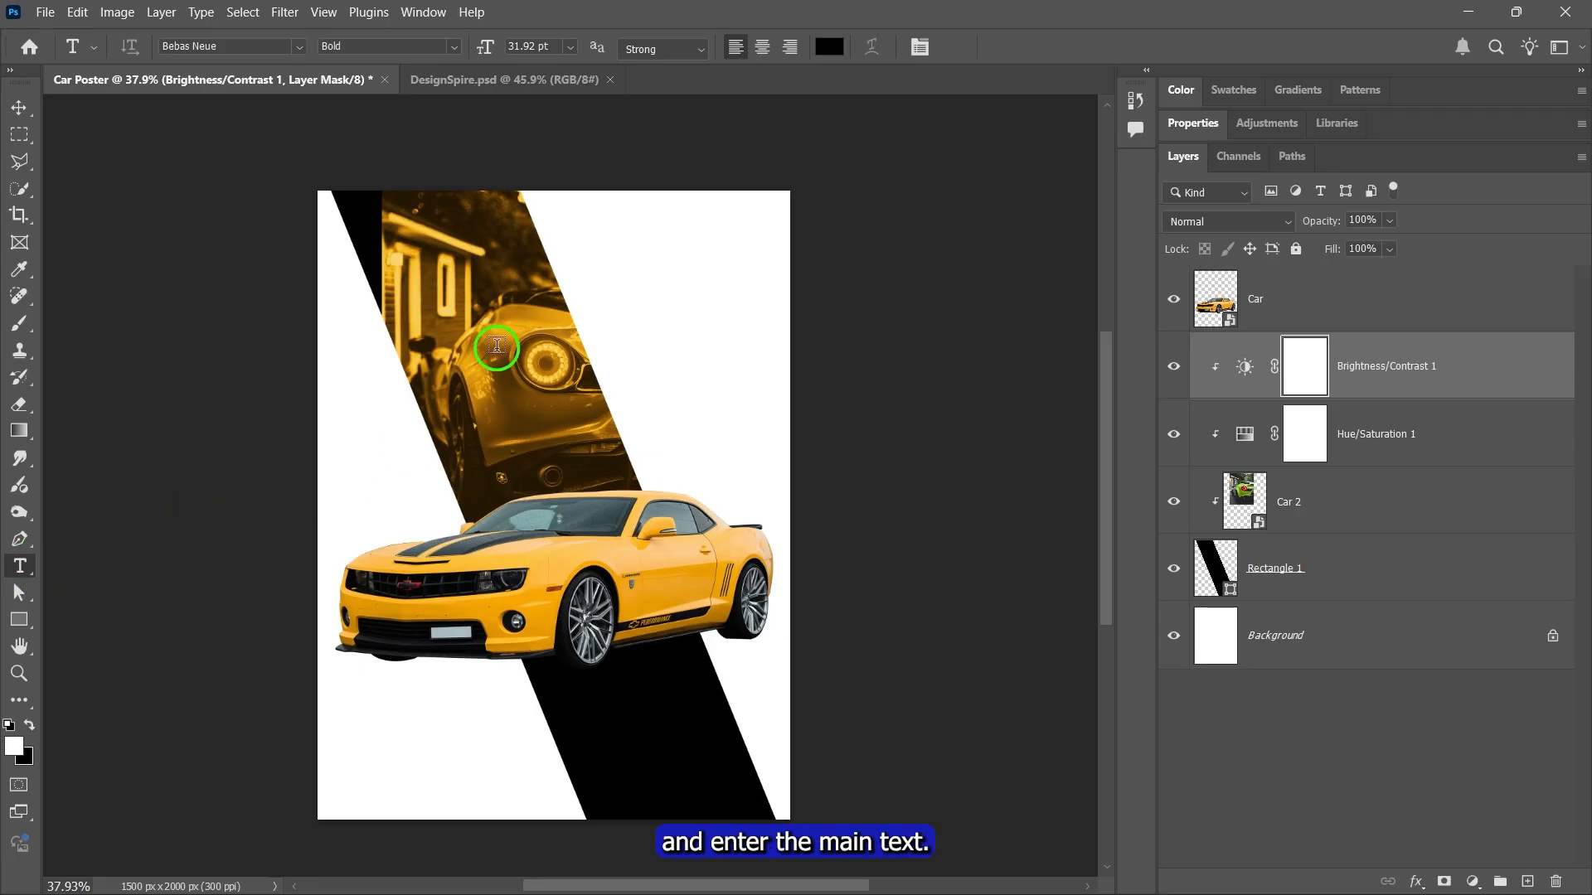
left_click(501, 340)
type("RACING")
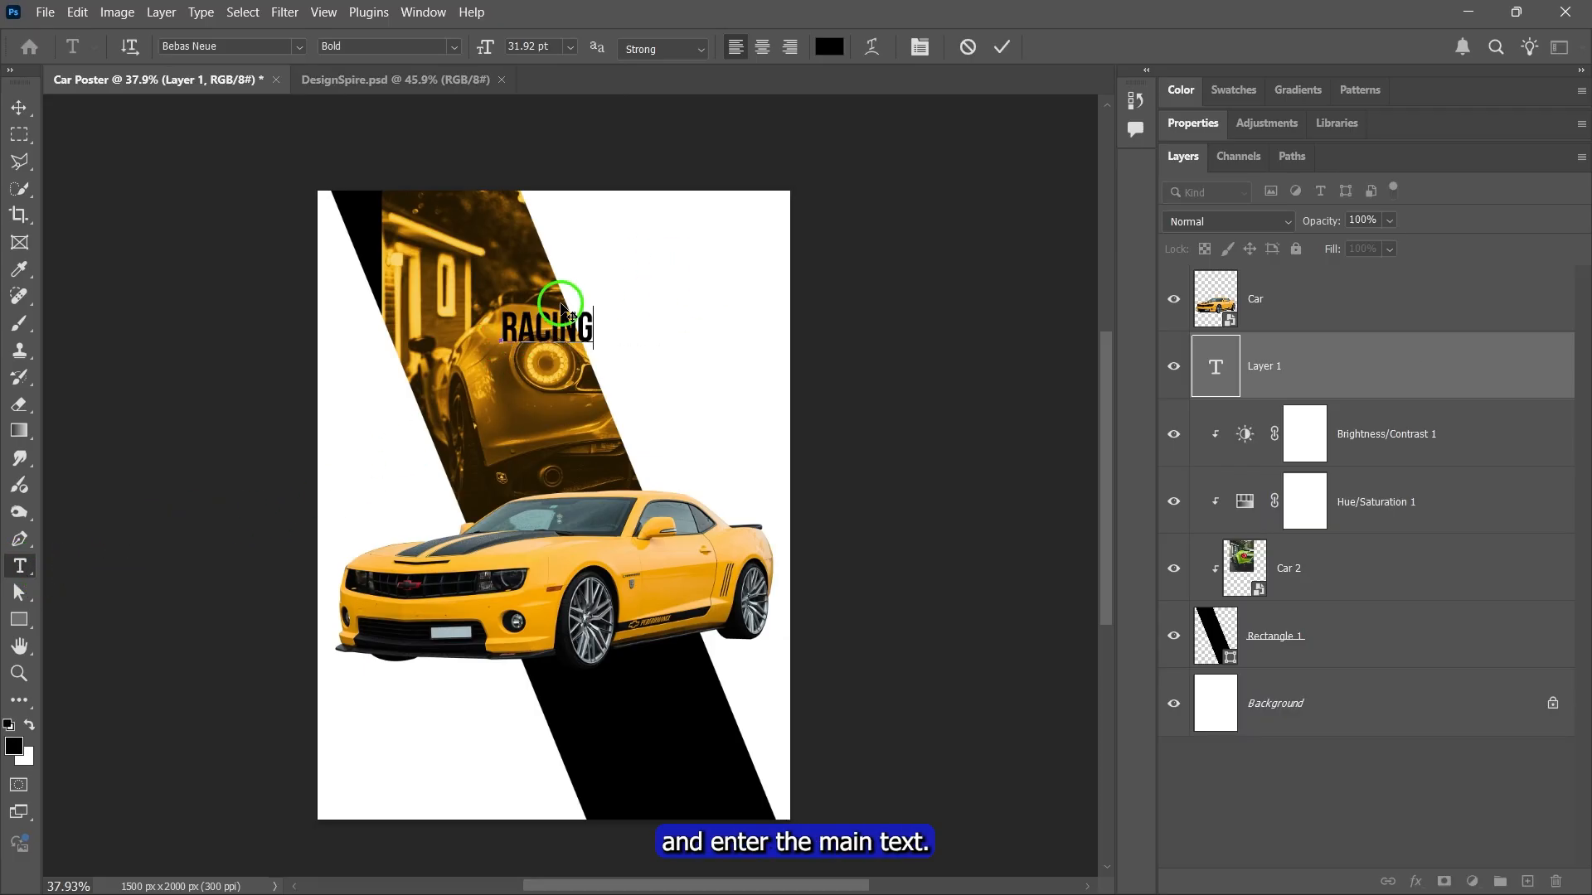
left_click_drag(552, 303, 655, 286)
- Set the RACING text's font to Bebas Neue with the Bold style
left_click(1191, 124)
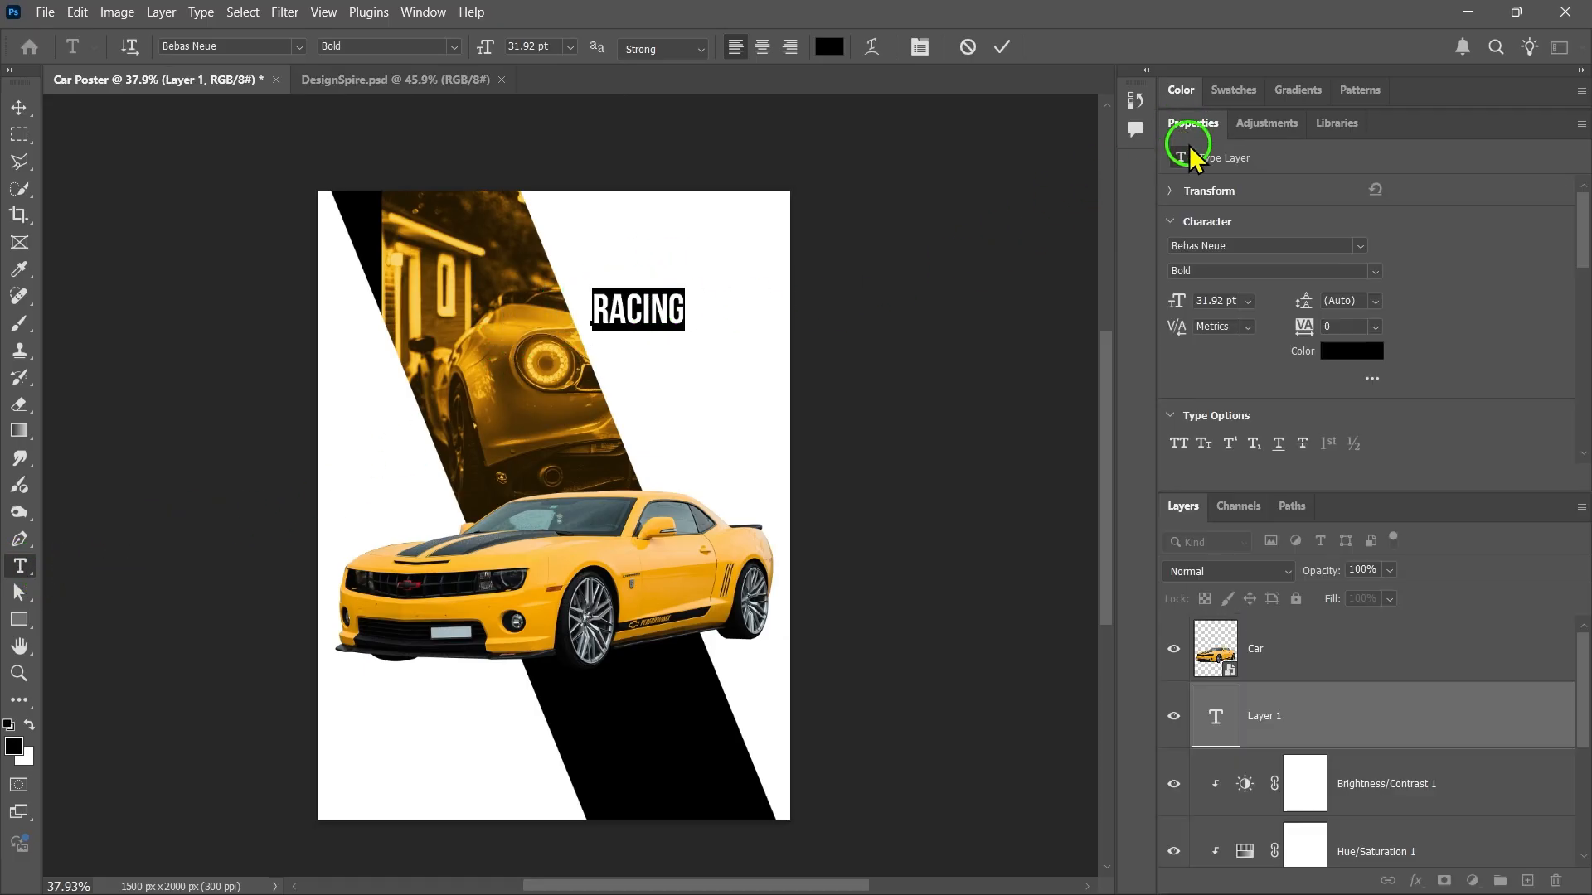
left_click(1358, 246)
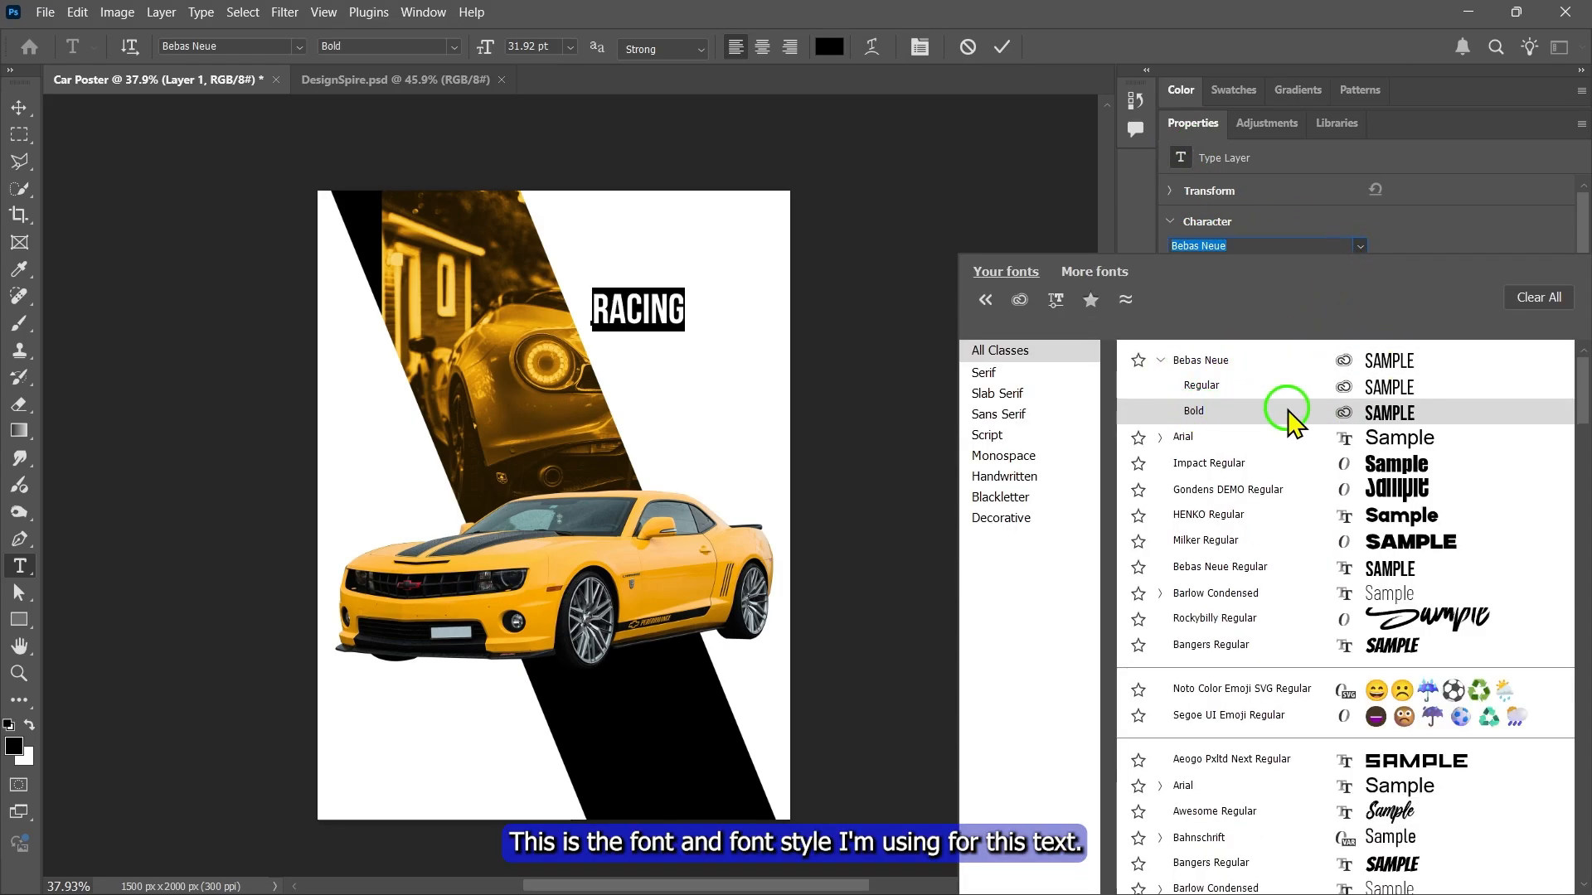
left_click(1385, 414)
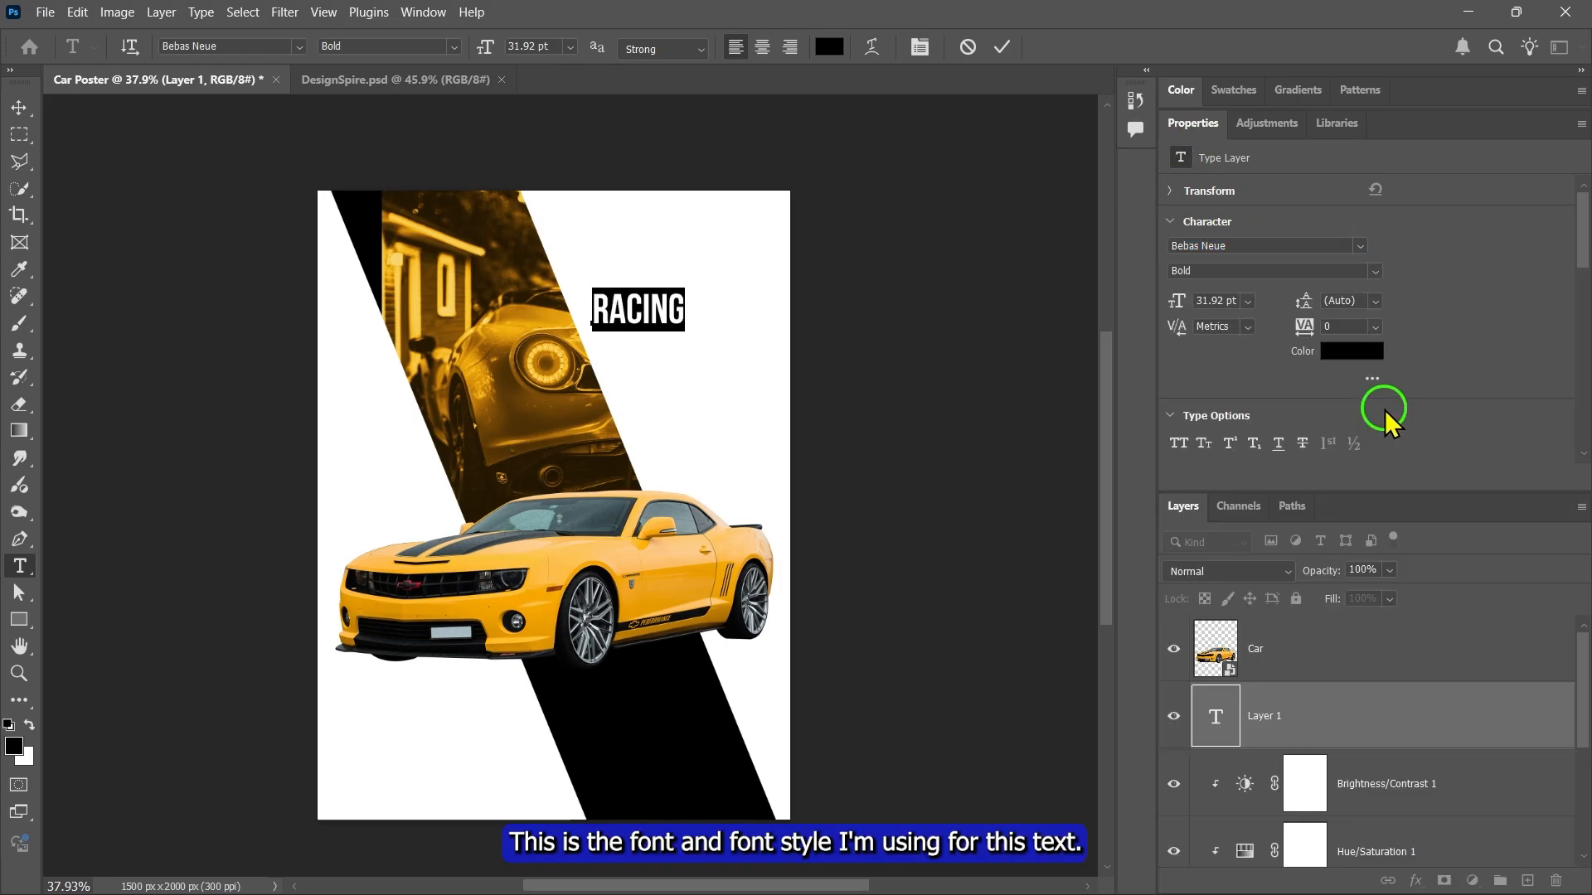
left_click(1348, 272)
left_click(1207, 318)
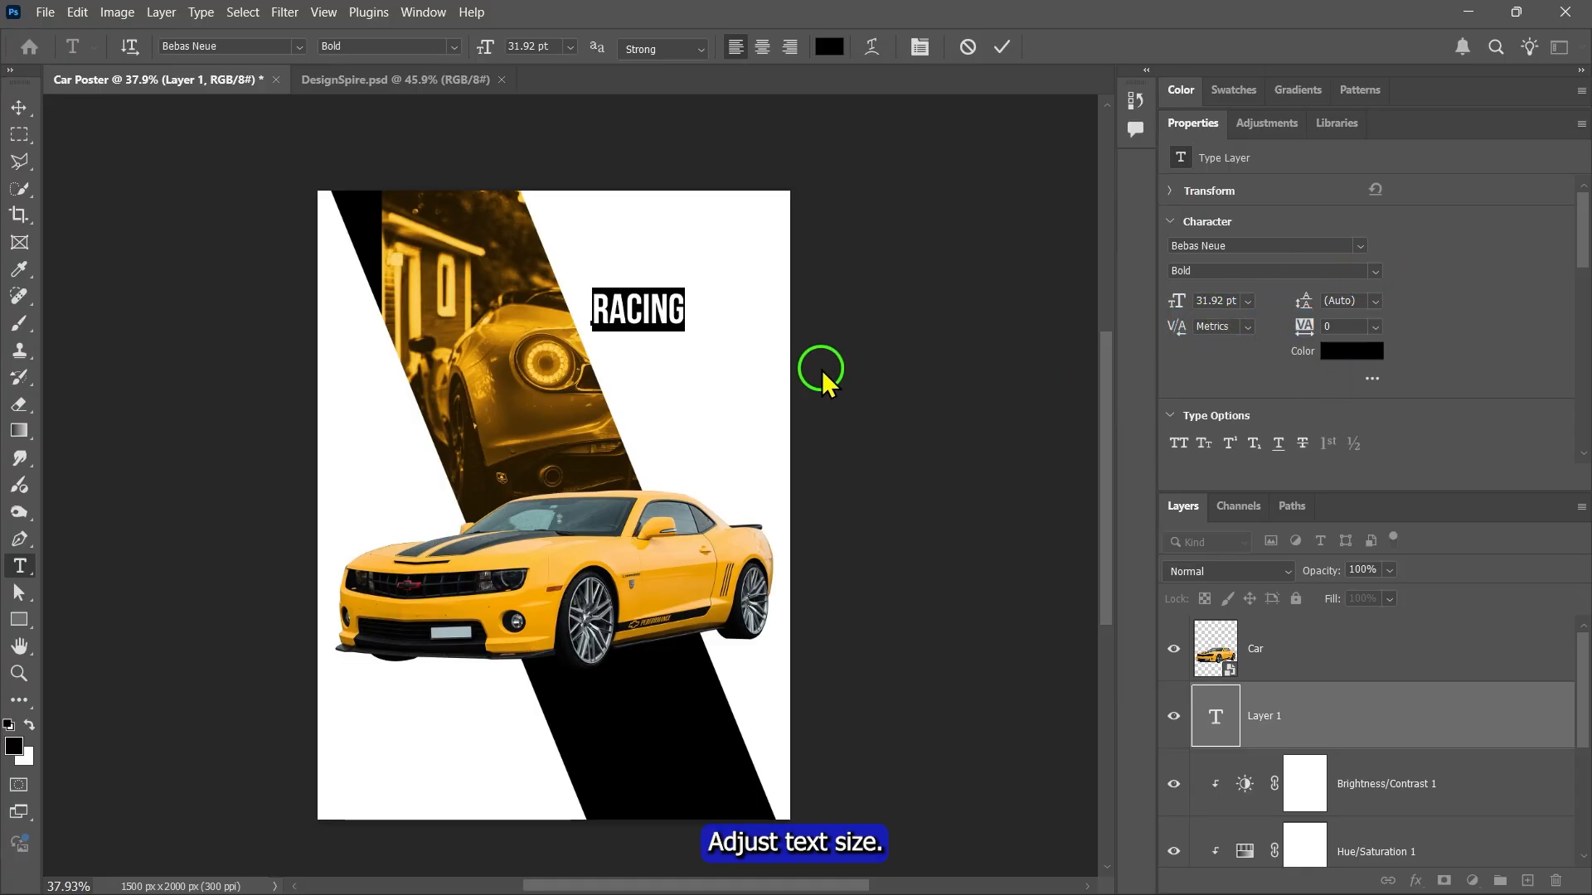
- Set the RACING text size to 89 pt and apply faux italic to it
double_click(531, 46)
type("89")
key("Return")
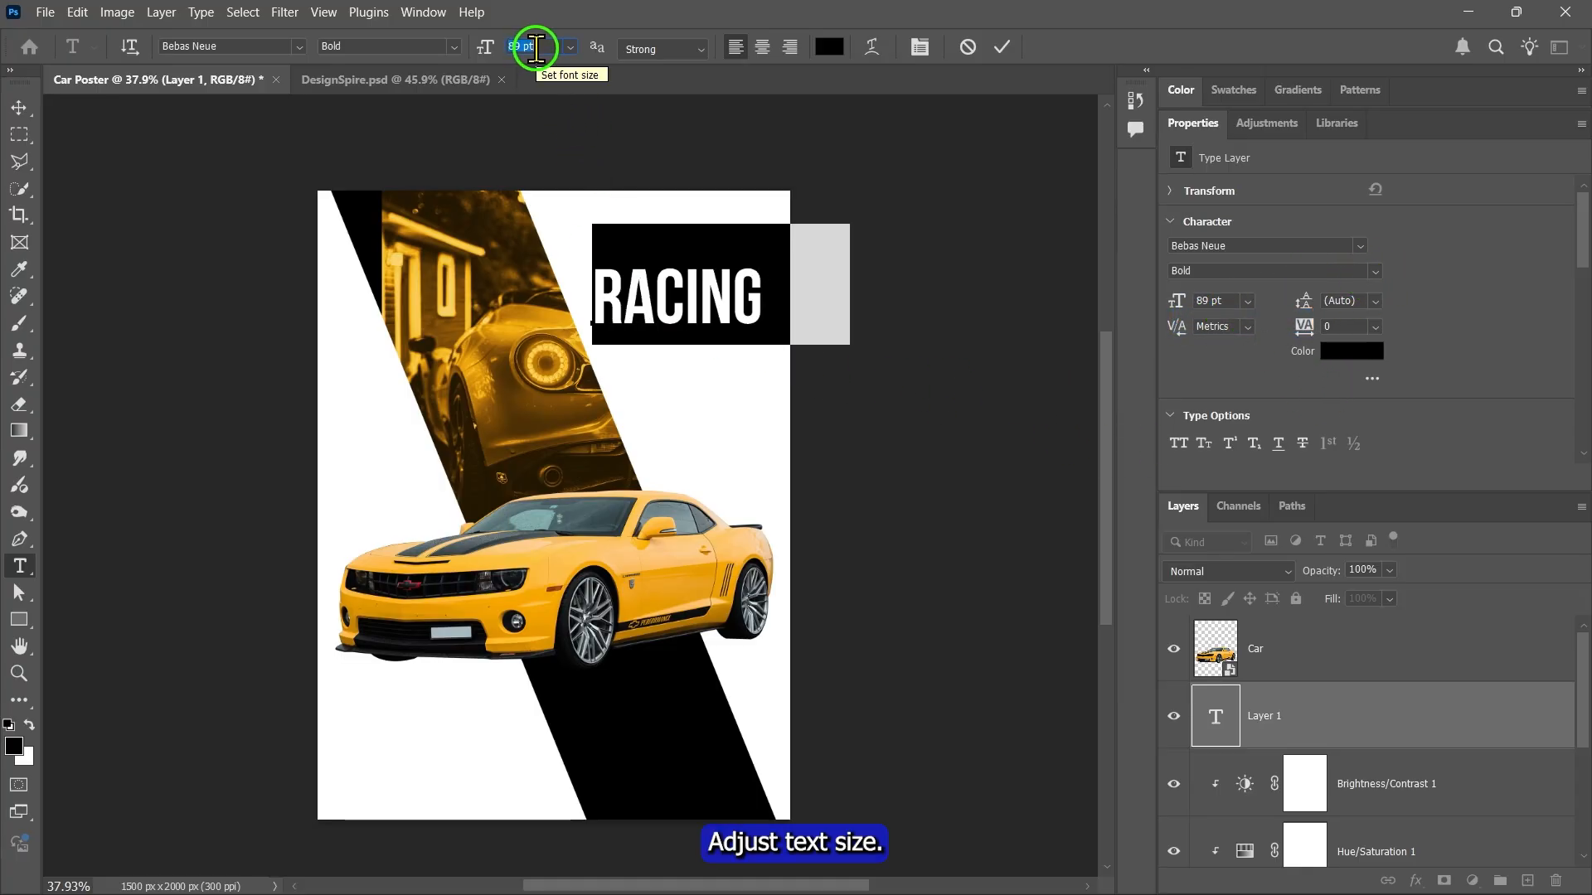
right_click(646, 283)
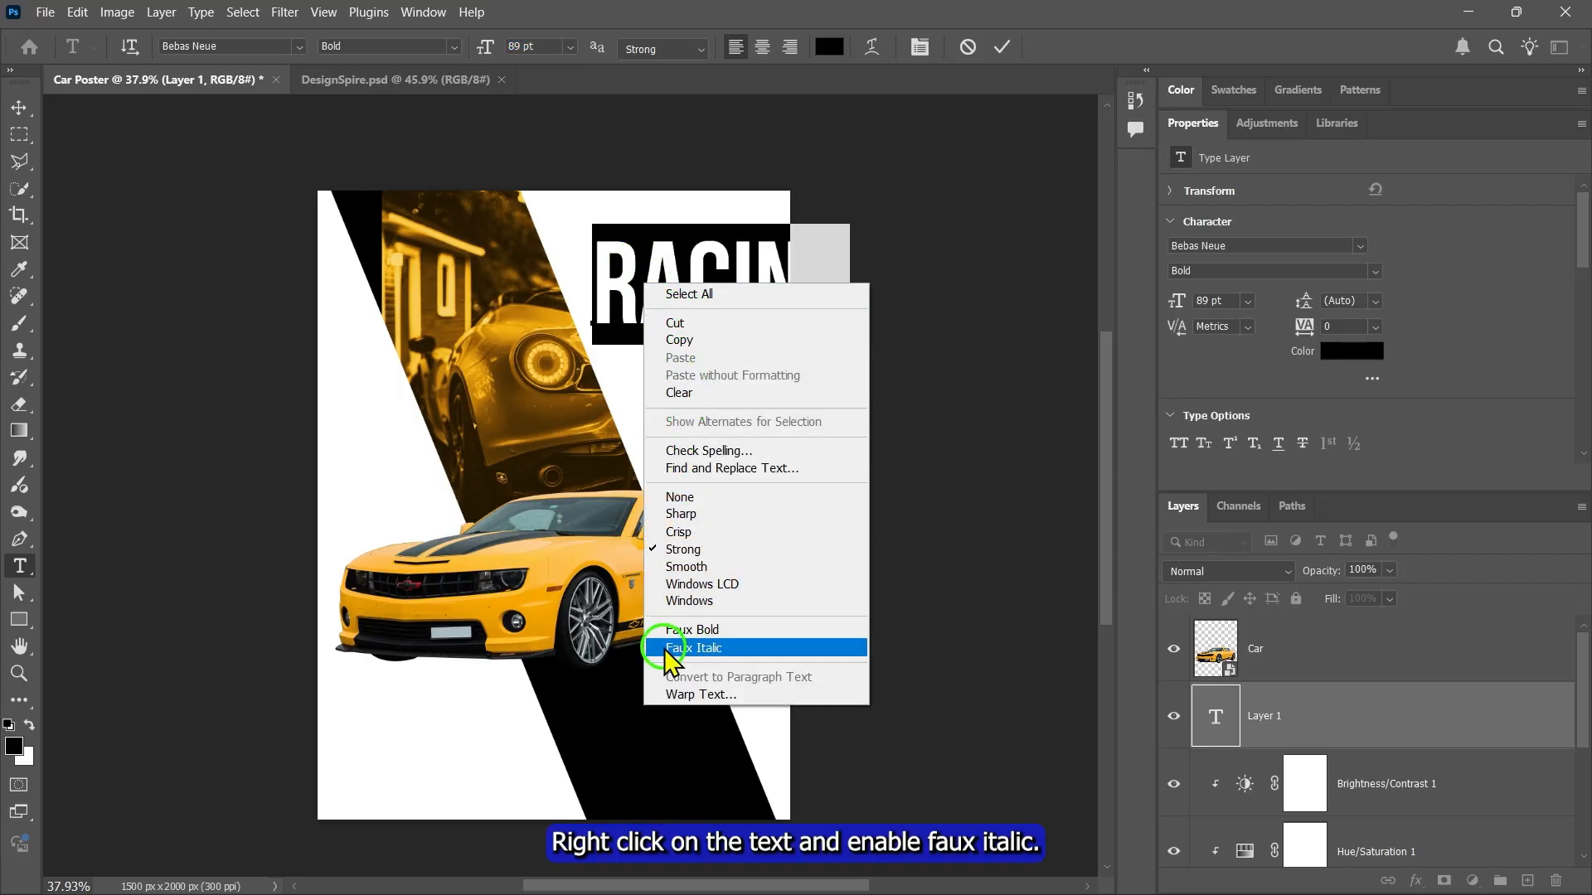
left_click(694, 650)
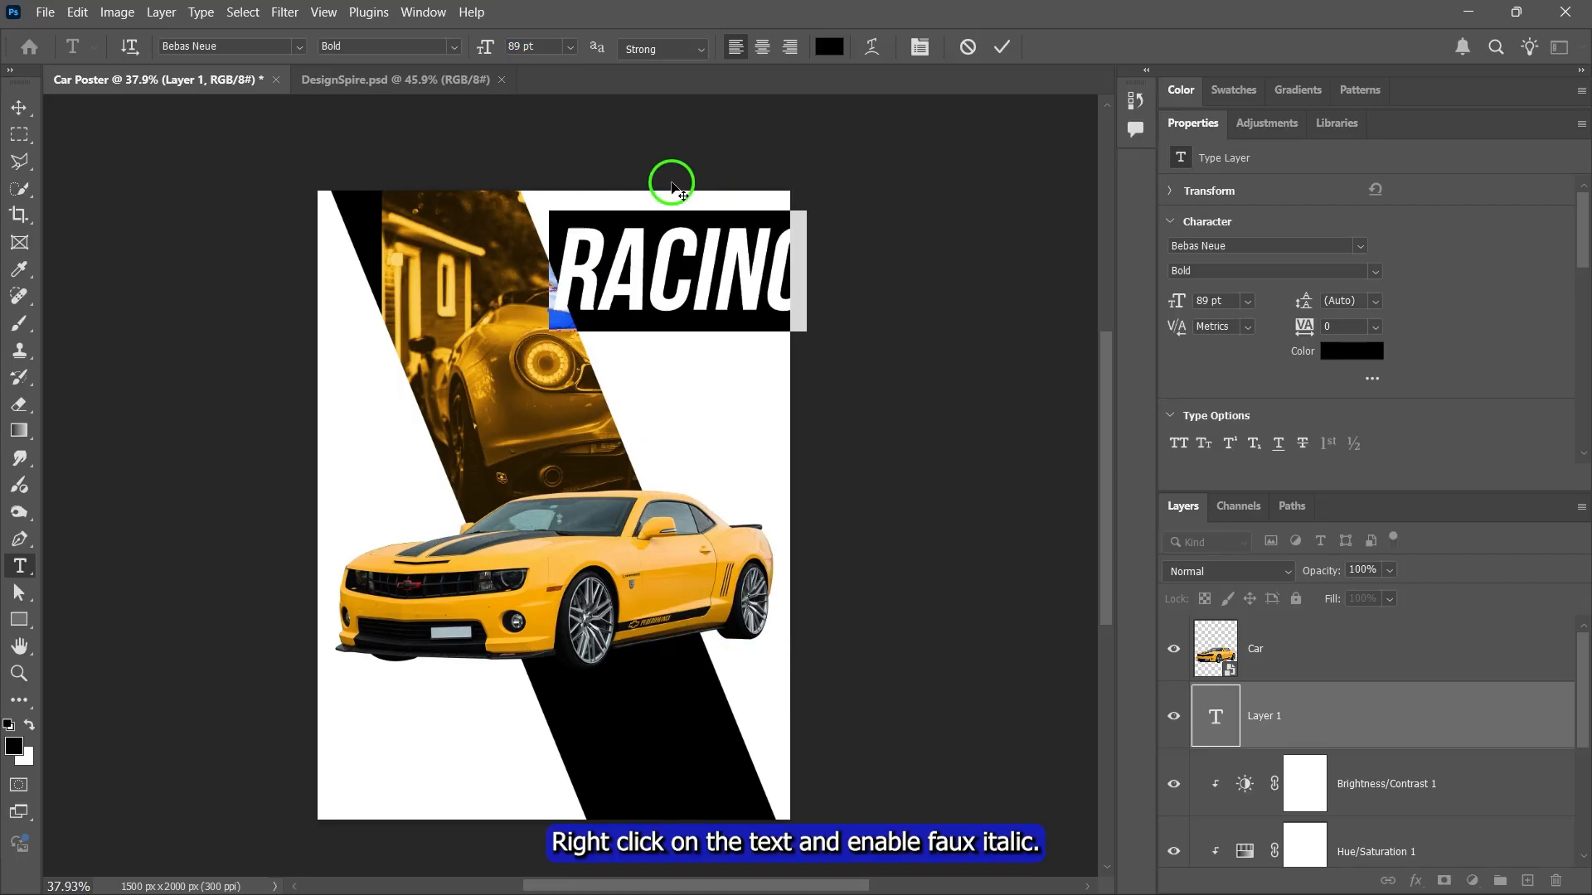
- Rotate the RACING text clockwise to run parallel to the diagonal band and position it along the band's right edge
left_click(952, 114)
key("ctrl+t")
left_click_drag(685, 203, 636, 327)
left_click_drag(701, 277, 698, 283)
left_click_drag(636, 313, 632, 334)
left_click(1030, 48)
- Increase the RACING text size to 110 pt and reposition it closely against the band's right edge above the yellow car
double_click(639, 324)
left_click(541, 46)
key("shift+Up")
key("shift+Up")
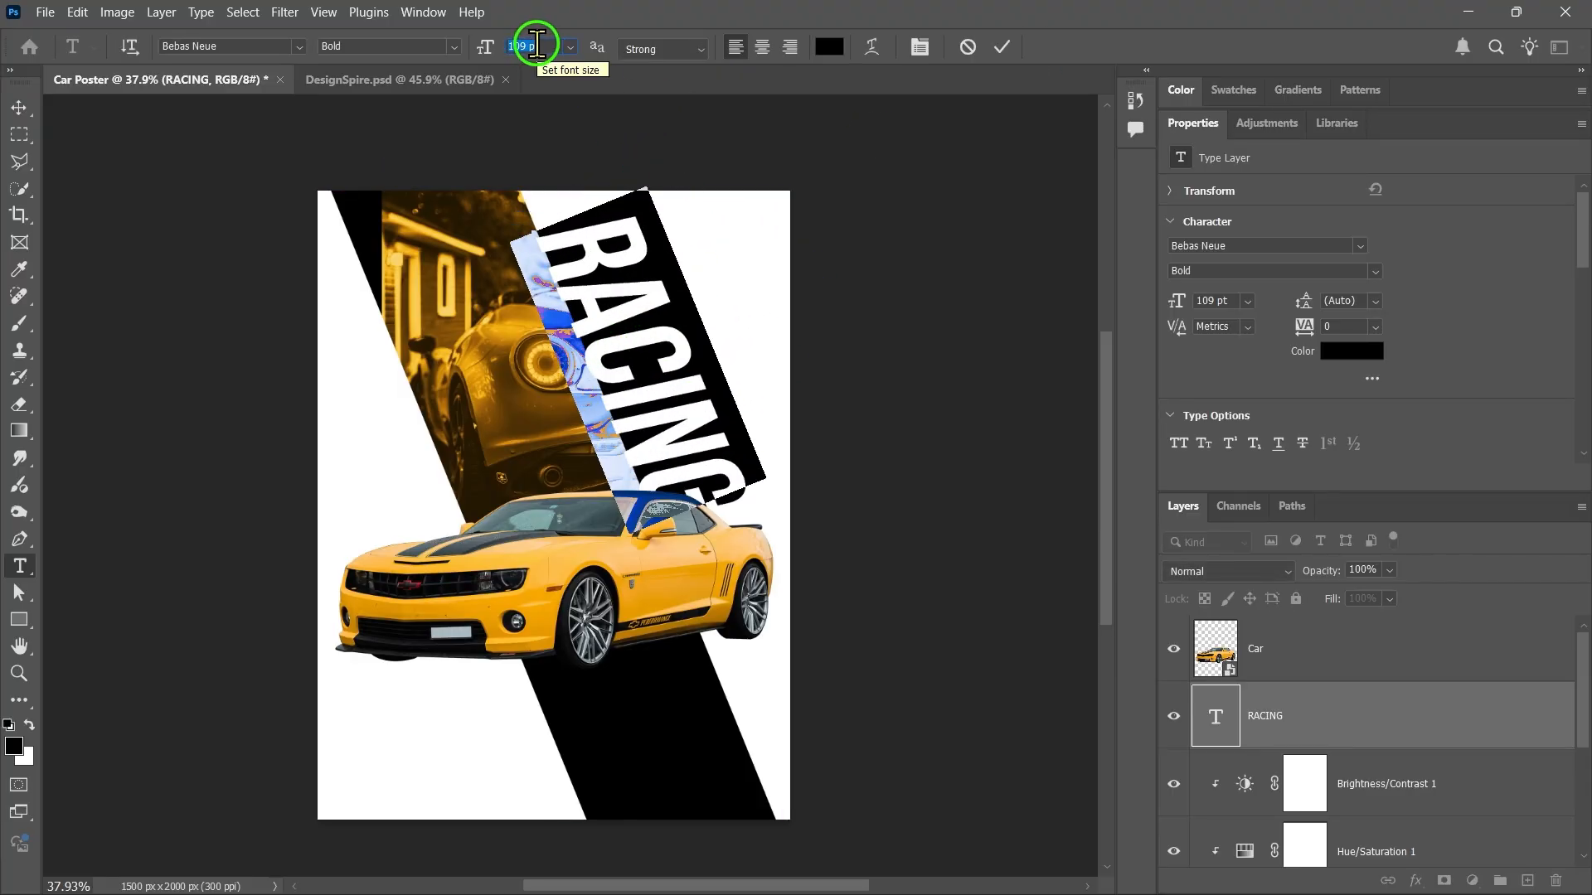
key("Up")
left_click(1002, 47)
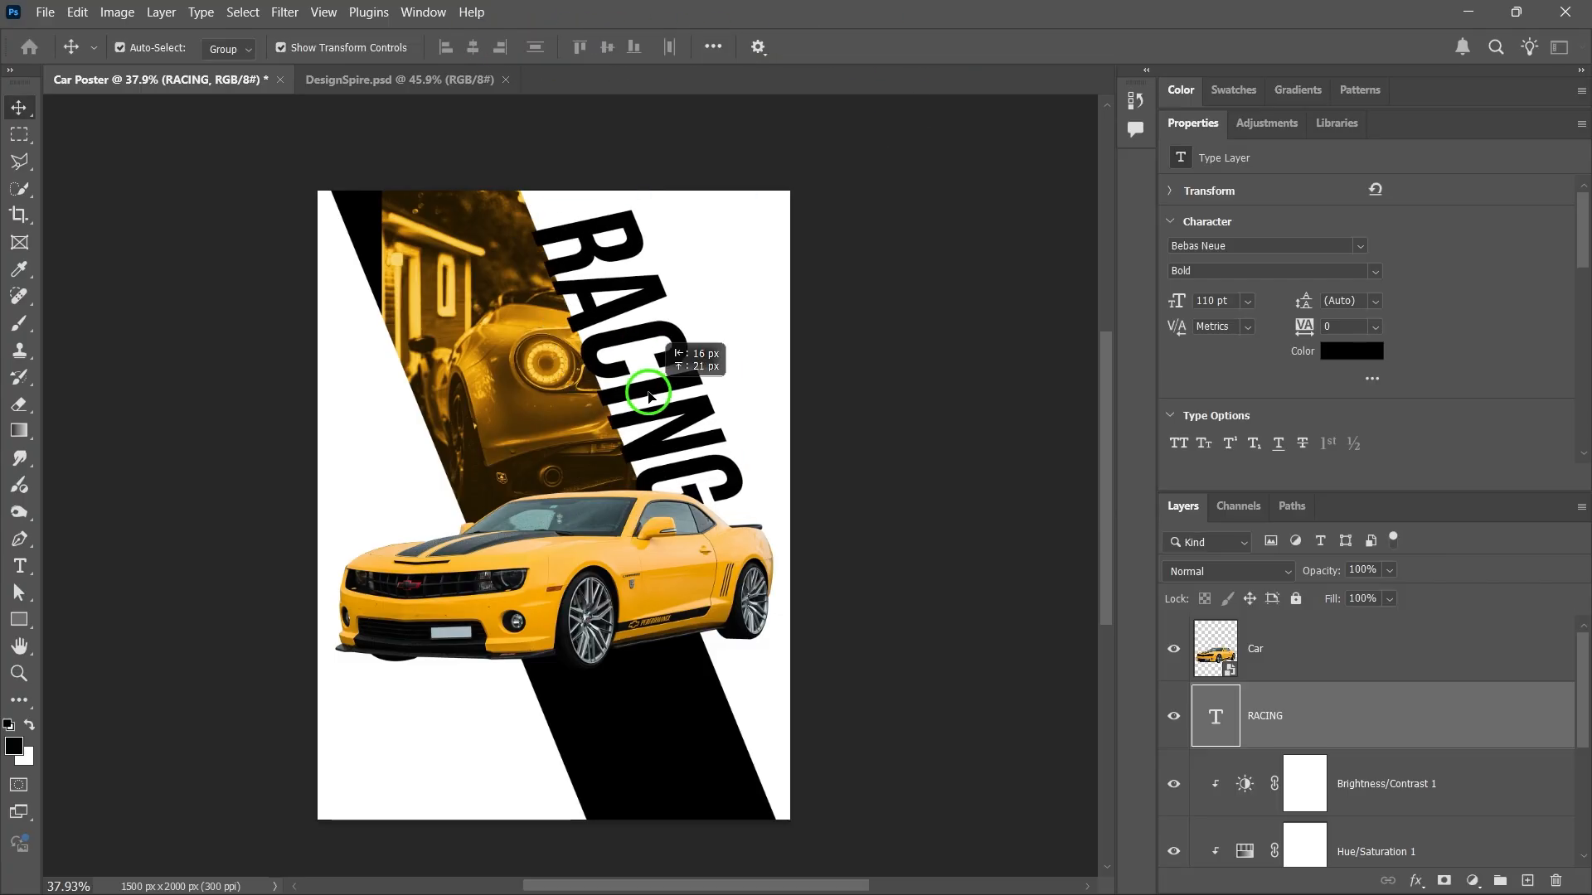
key("ctrl+t")
left_click(996, 62)
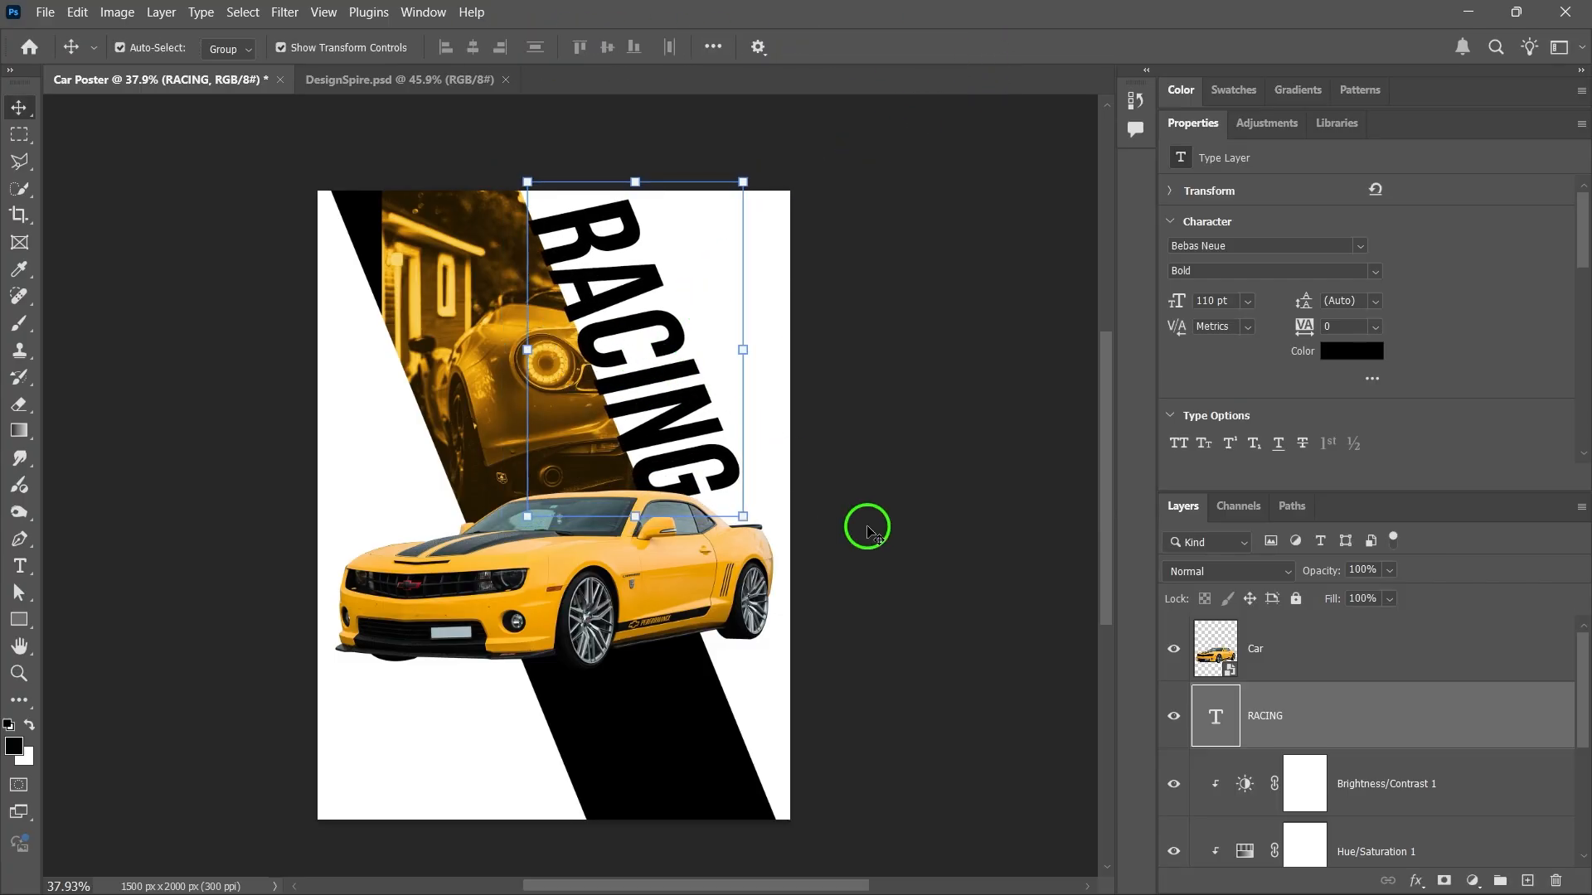
- Rasterize the RACING text layer and distort it to about 826 × 959 px, stretching the letters toward the poster's right edge
right_click(1291, 707)
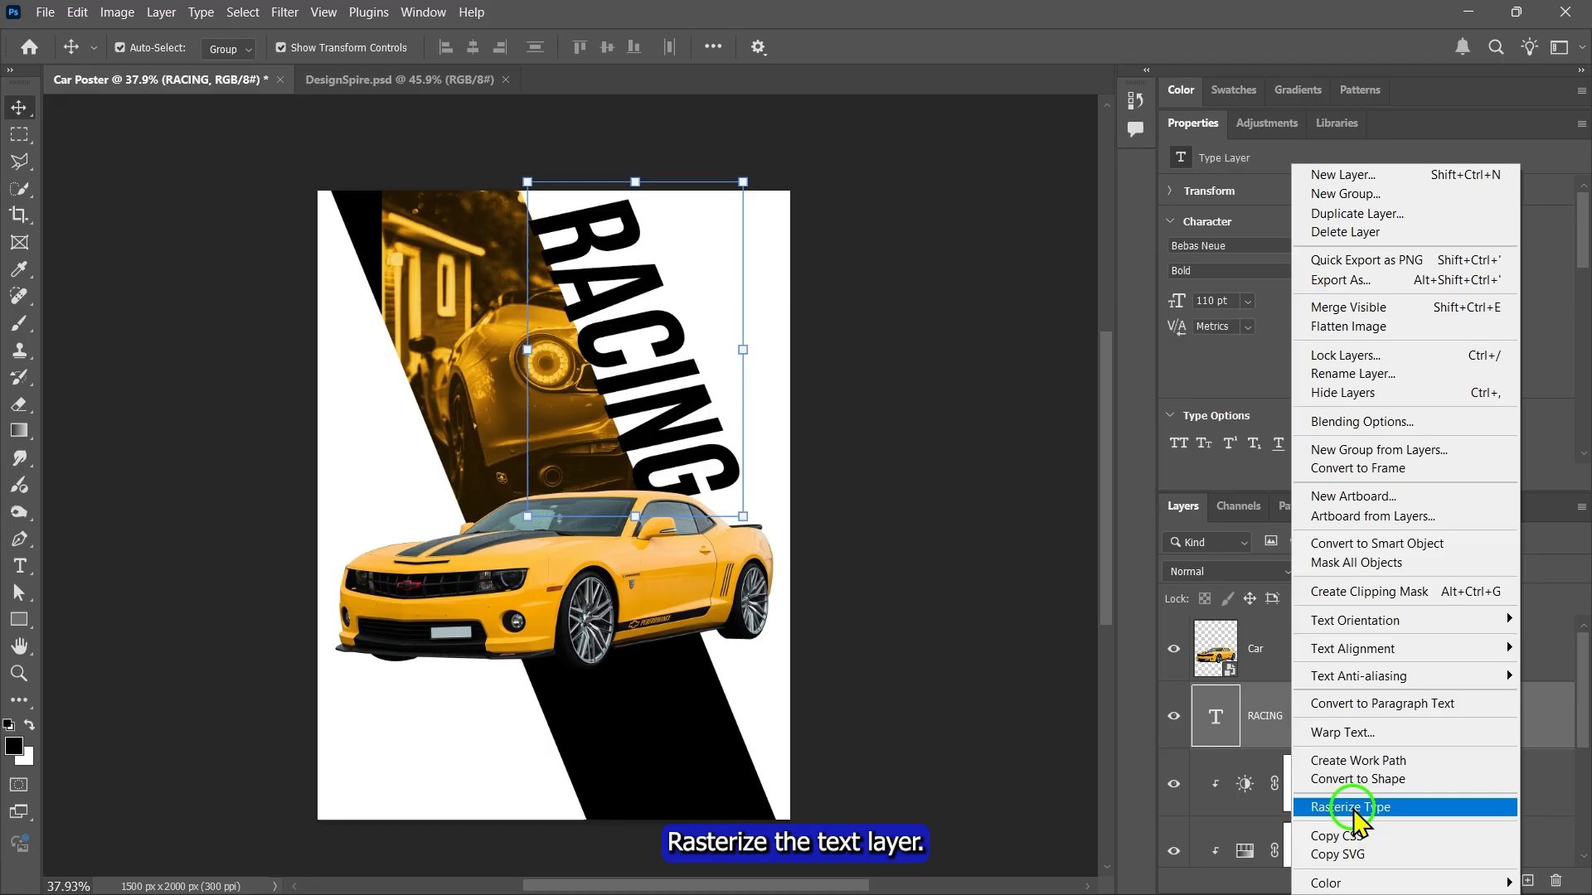
left_click(1327, 807)
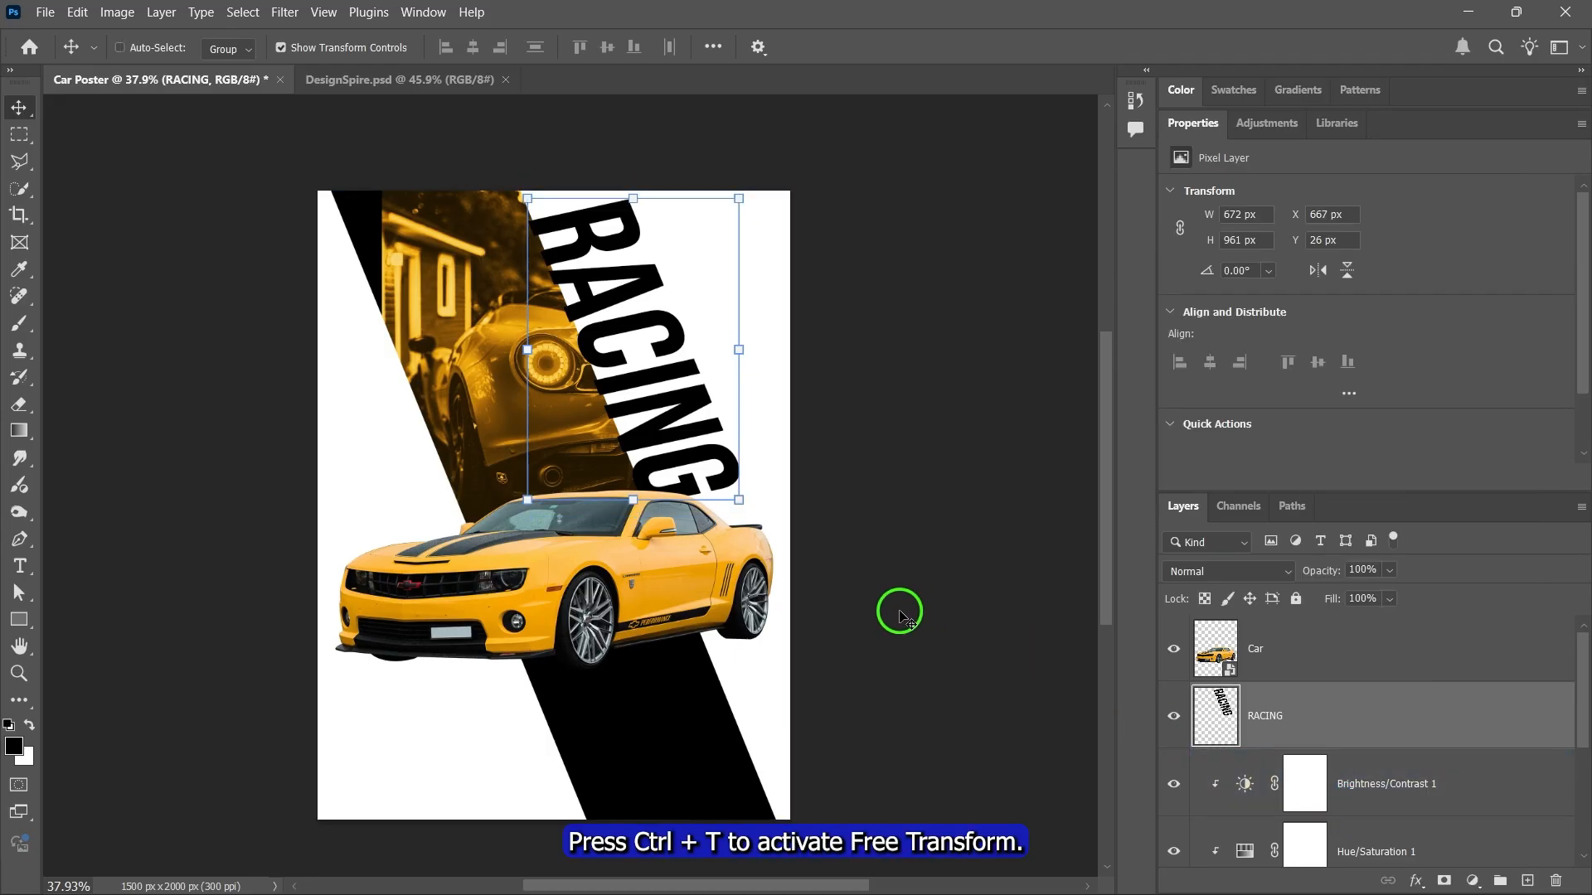
key("ctrl+t")
right_click(666, 359)
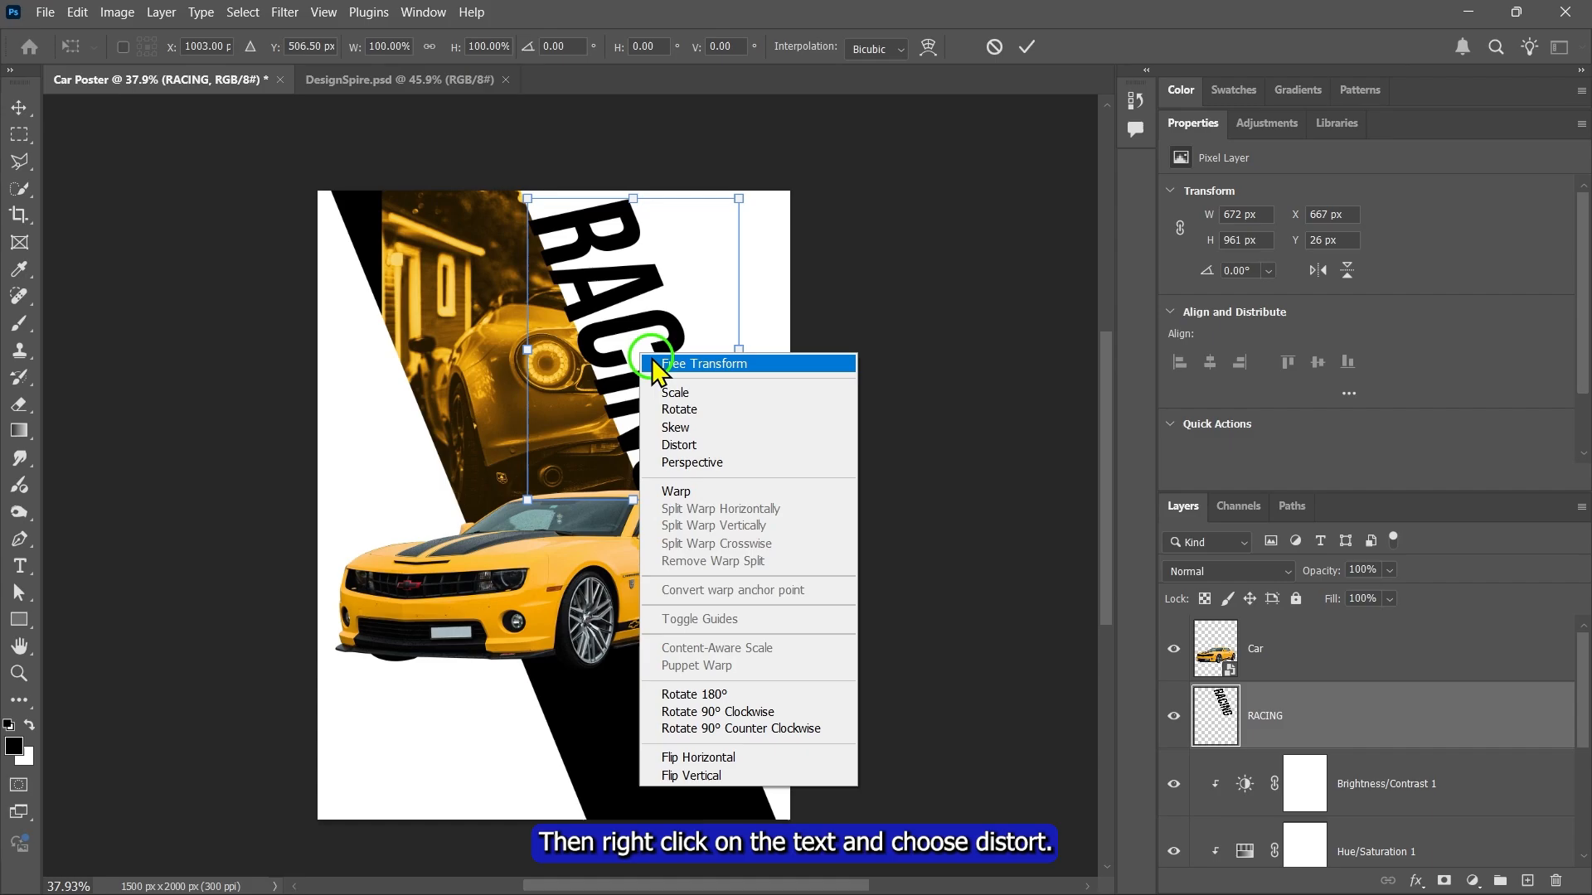
left_click(685, 446)
left_click_drag(739, 501, 749, 504)
key("ctrl+z")
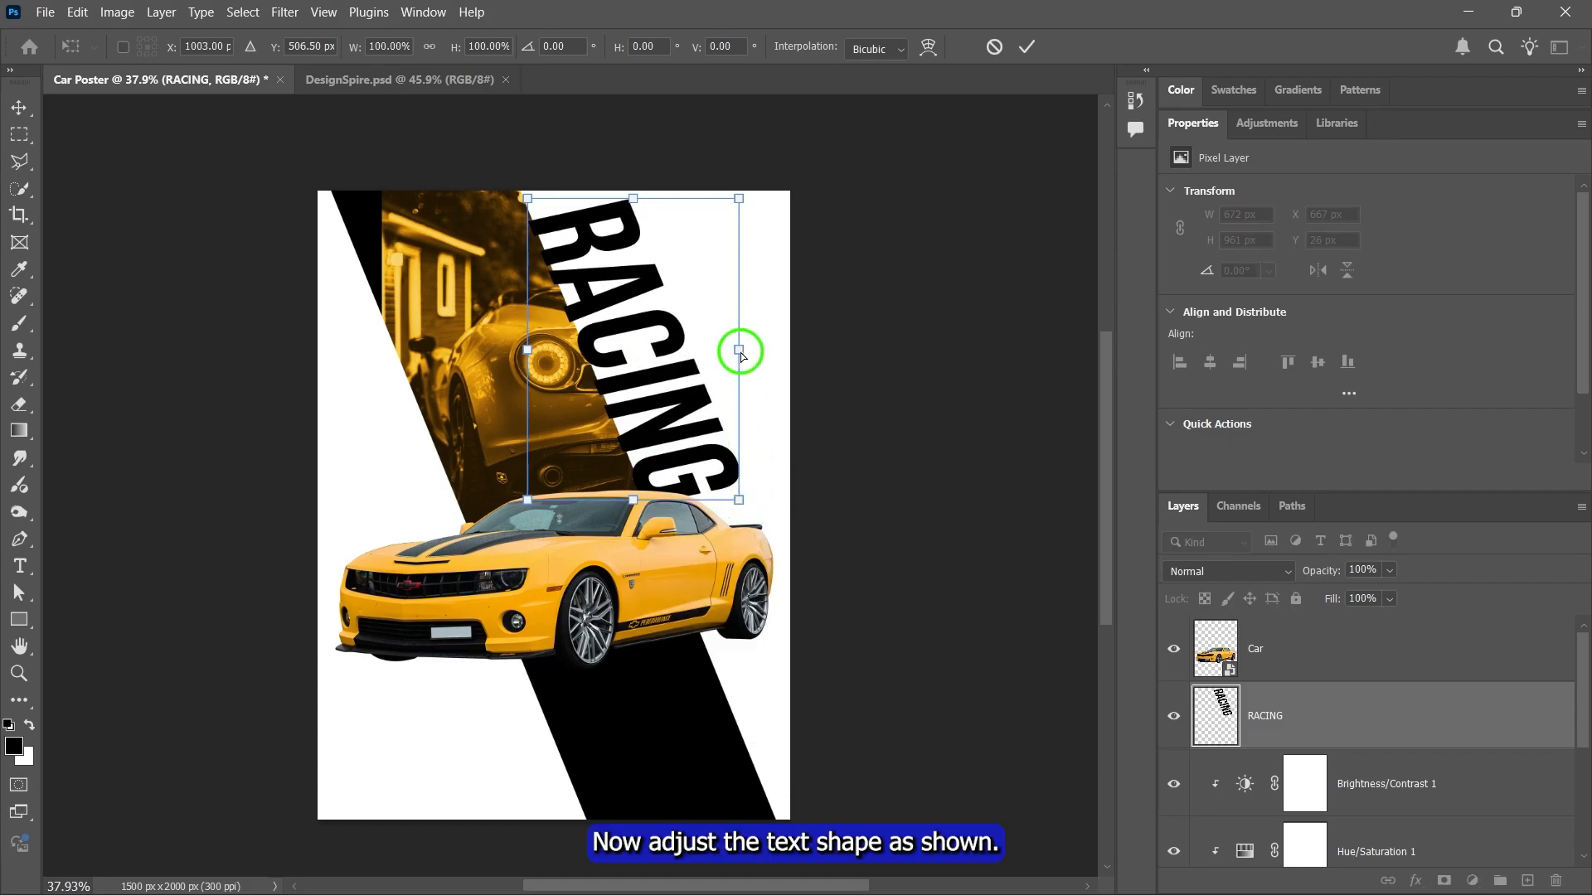
left_click_drag(739, 352, 756, 344)
left_click_drag(756, 192, 764, 219)
left_click_drag(528, 500, 489, 500)
left_click_drag(753, 349, 772, 355)
left_click_drag(655, 210, 656, 199)
left_click_drag(771, 355, 778, 351)
left_click_drag(483, 511, 508, 487)
left_click_drag(789, 204, 773, 235)
left_click_drag(767, 380, 782, 382)
left_click_drag(518, 326, 514, 328)
left_click(1027, 47)
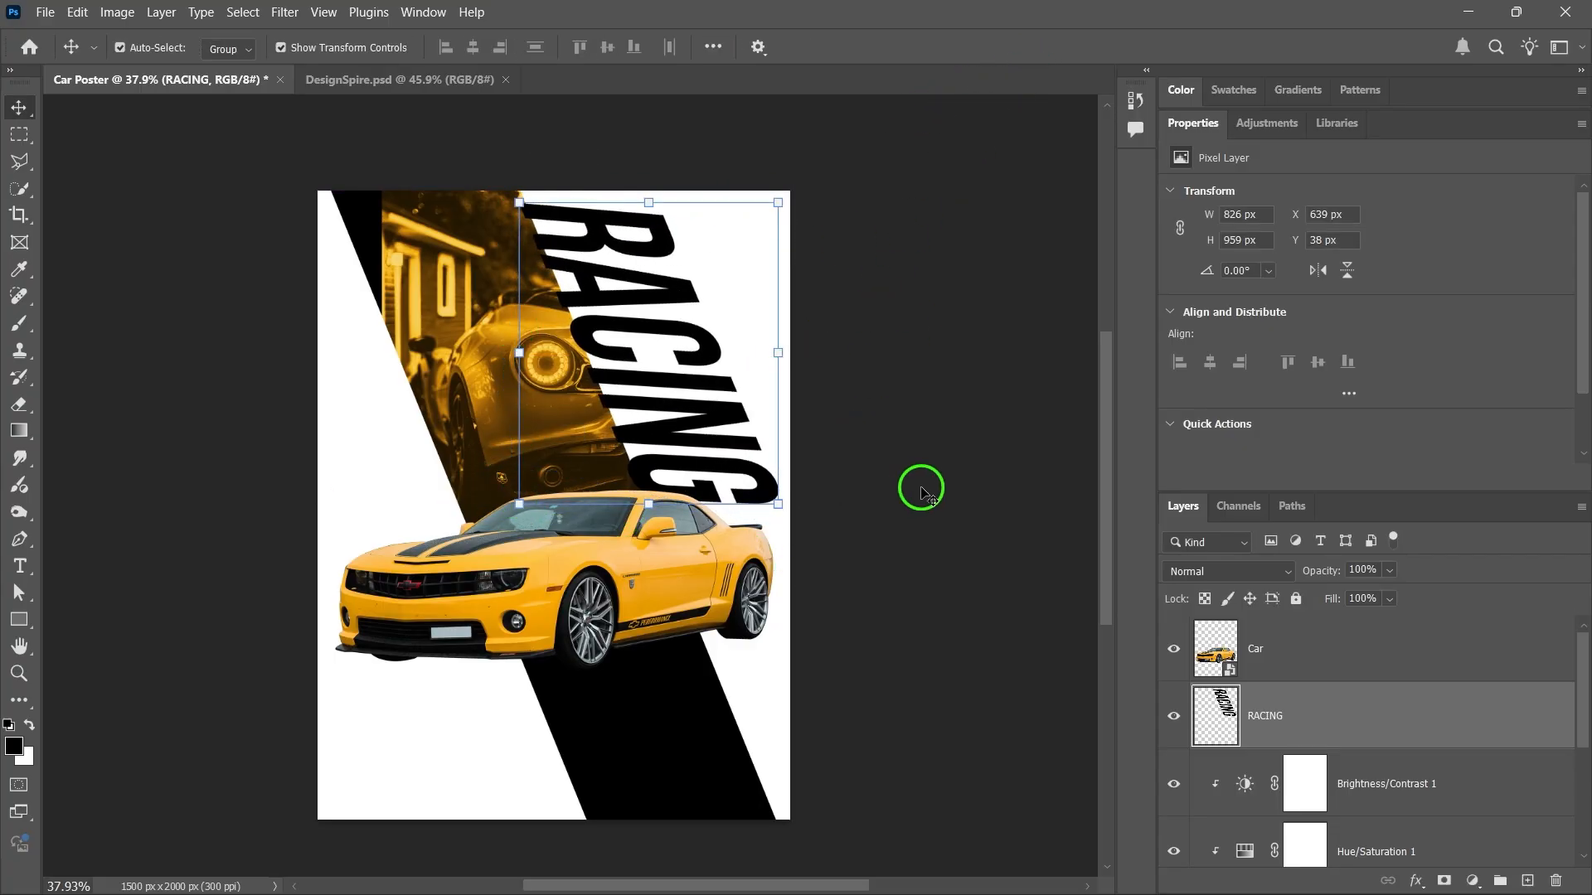
- Move the RACING layer directly below the Rectangle 1 layer, keeping the clipped layers together
double_click(1192, 126)
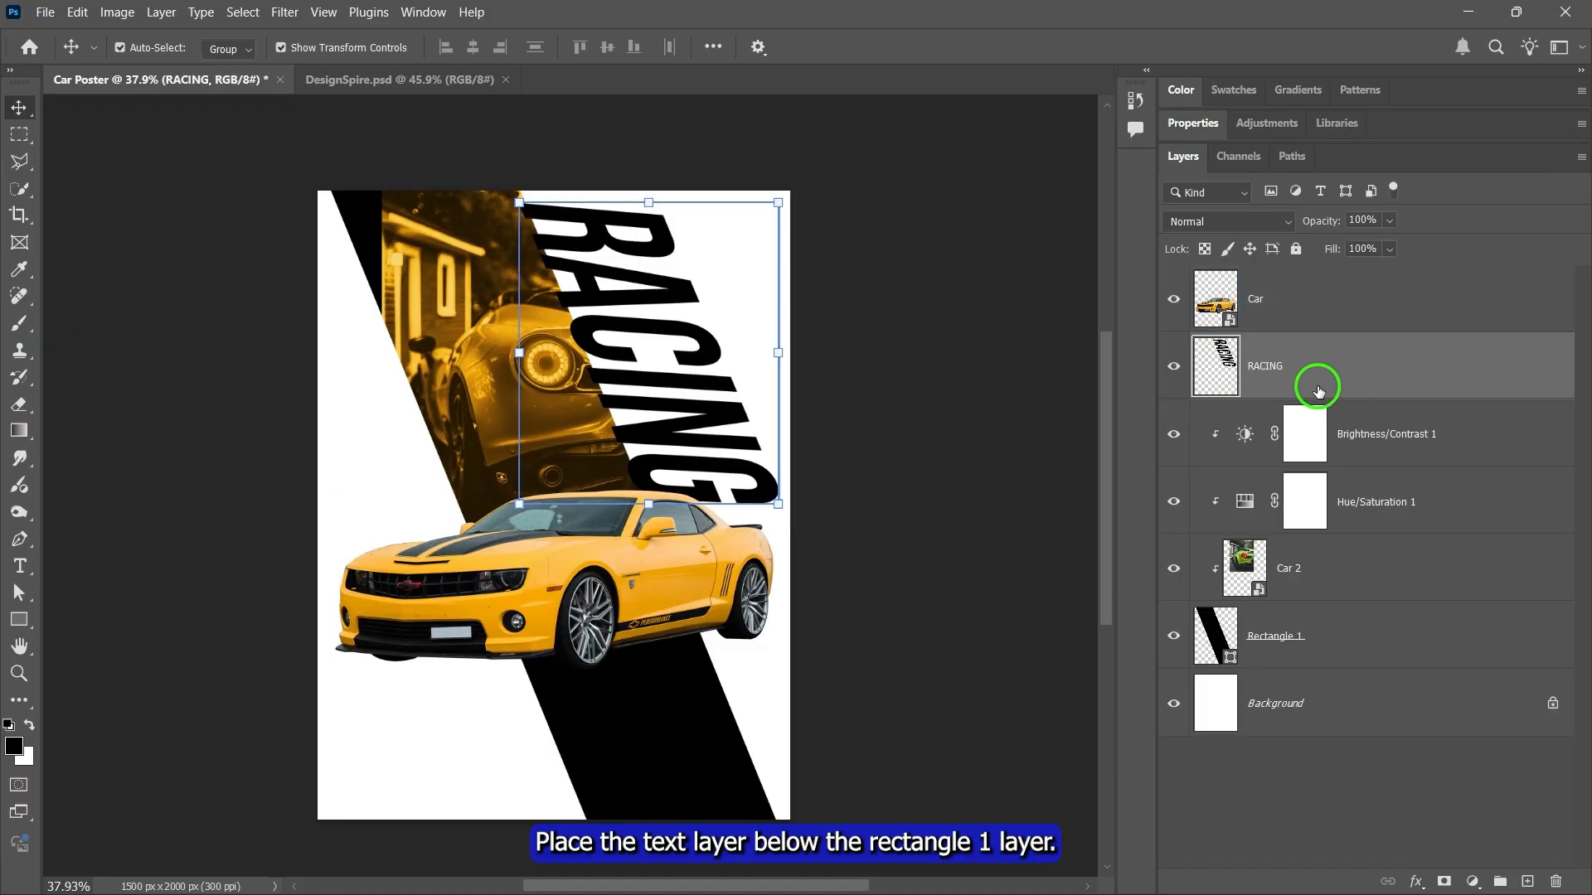
left_click_drag(1414, 390, 1313, 641)
left_click(1406, 814)
key("ctrl+0")
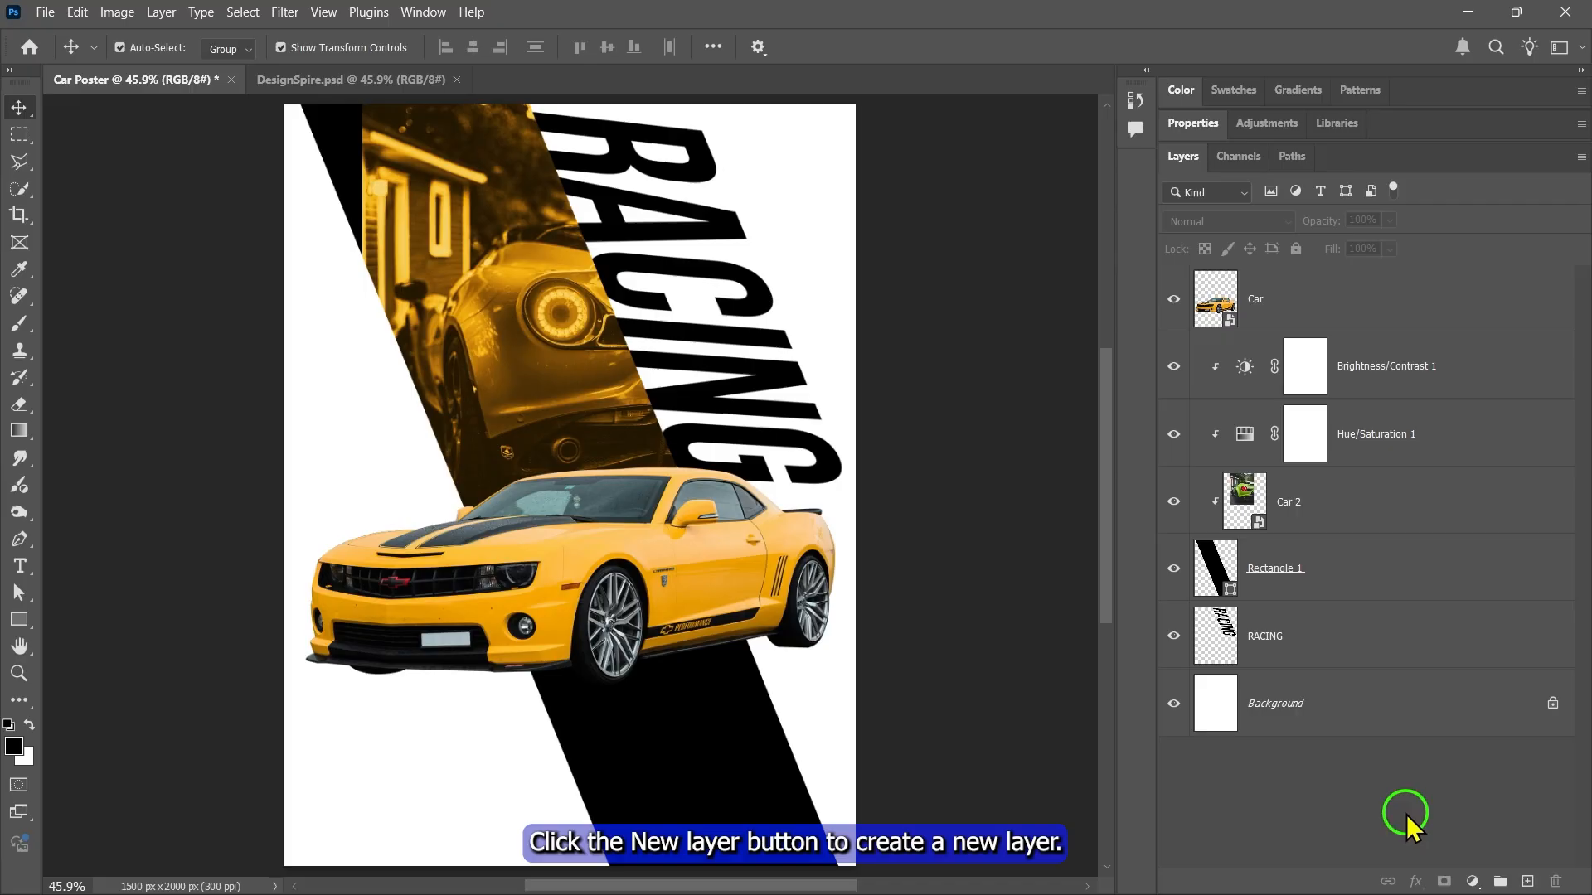
- Create a new empty layer directly below the Car layer
left_click(1528, 881)
left_click_drag(1321, 305, 1309, 391)
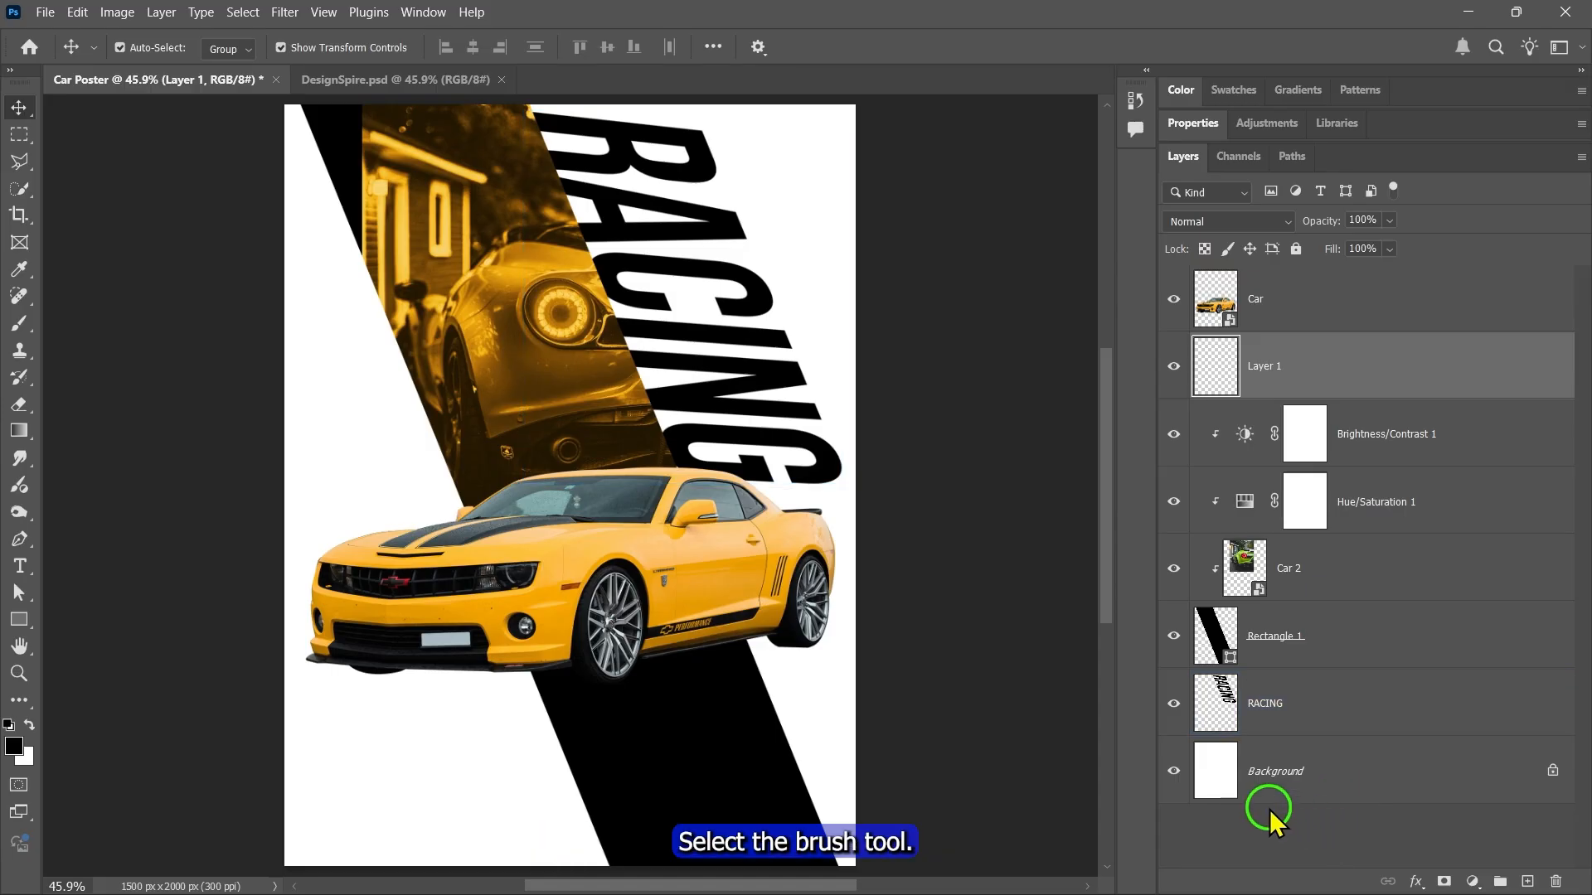
- Choose the Soft Round brush and flatten its tip into a thin horizontal ellipse
left_click(25, 324)
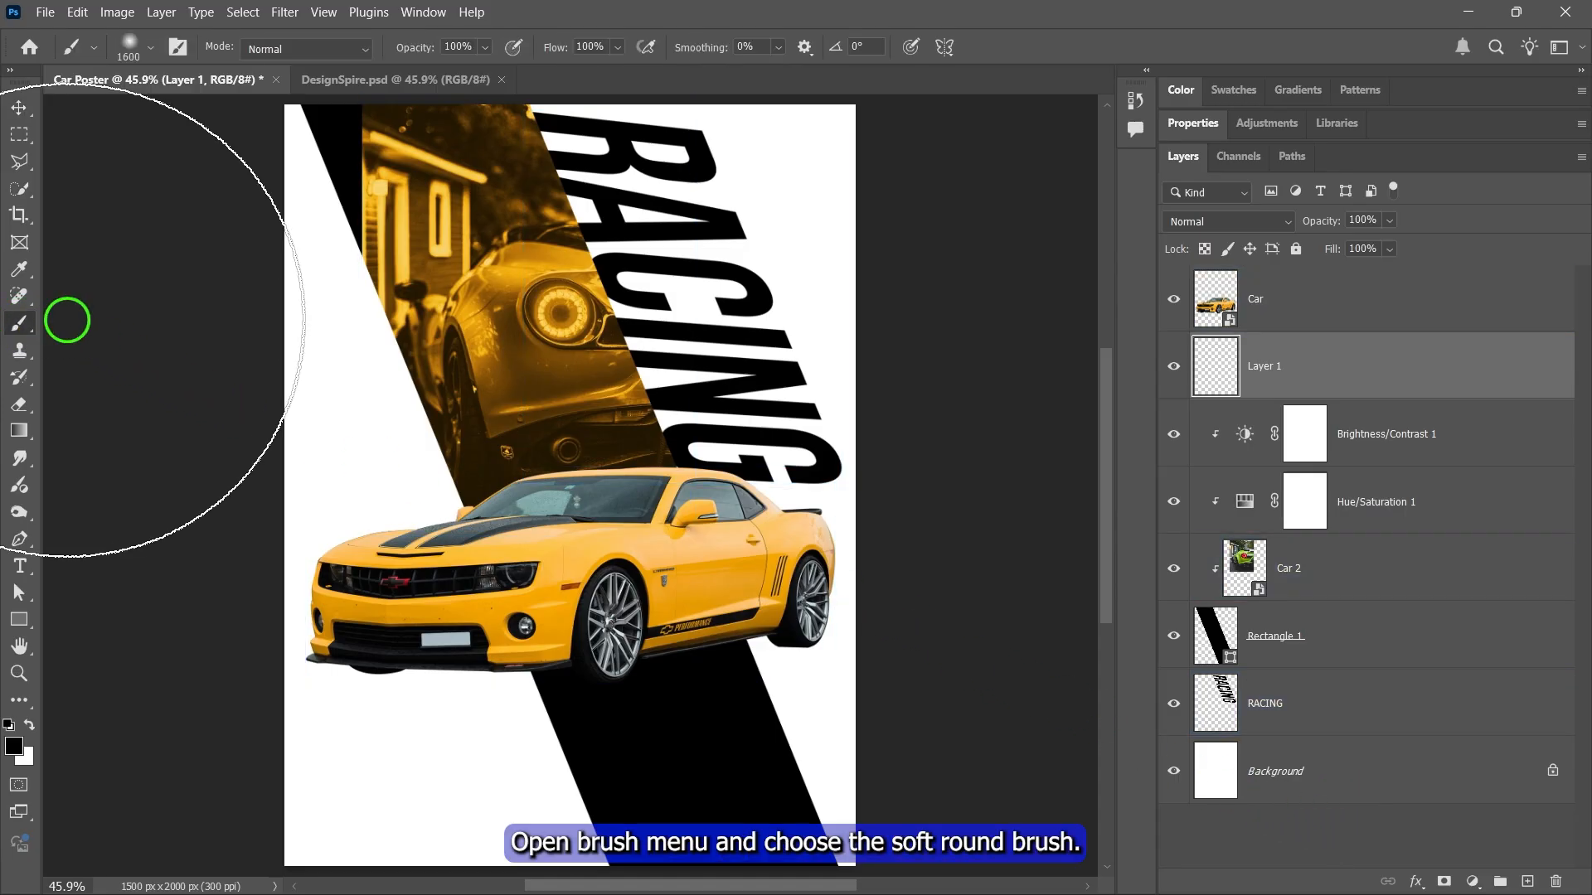
left_click(150, 47)
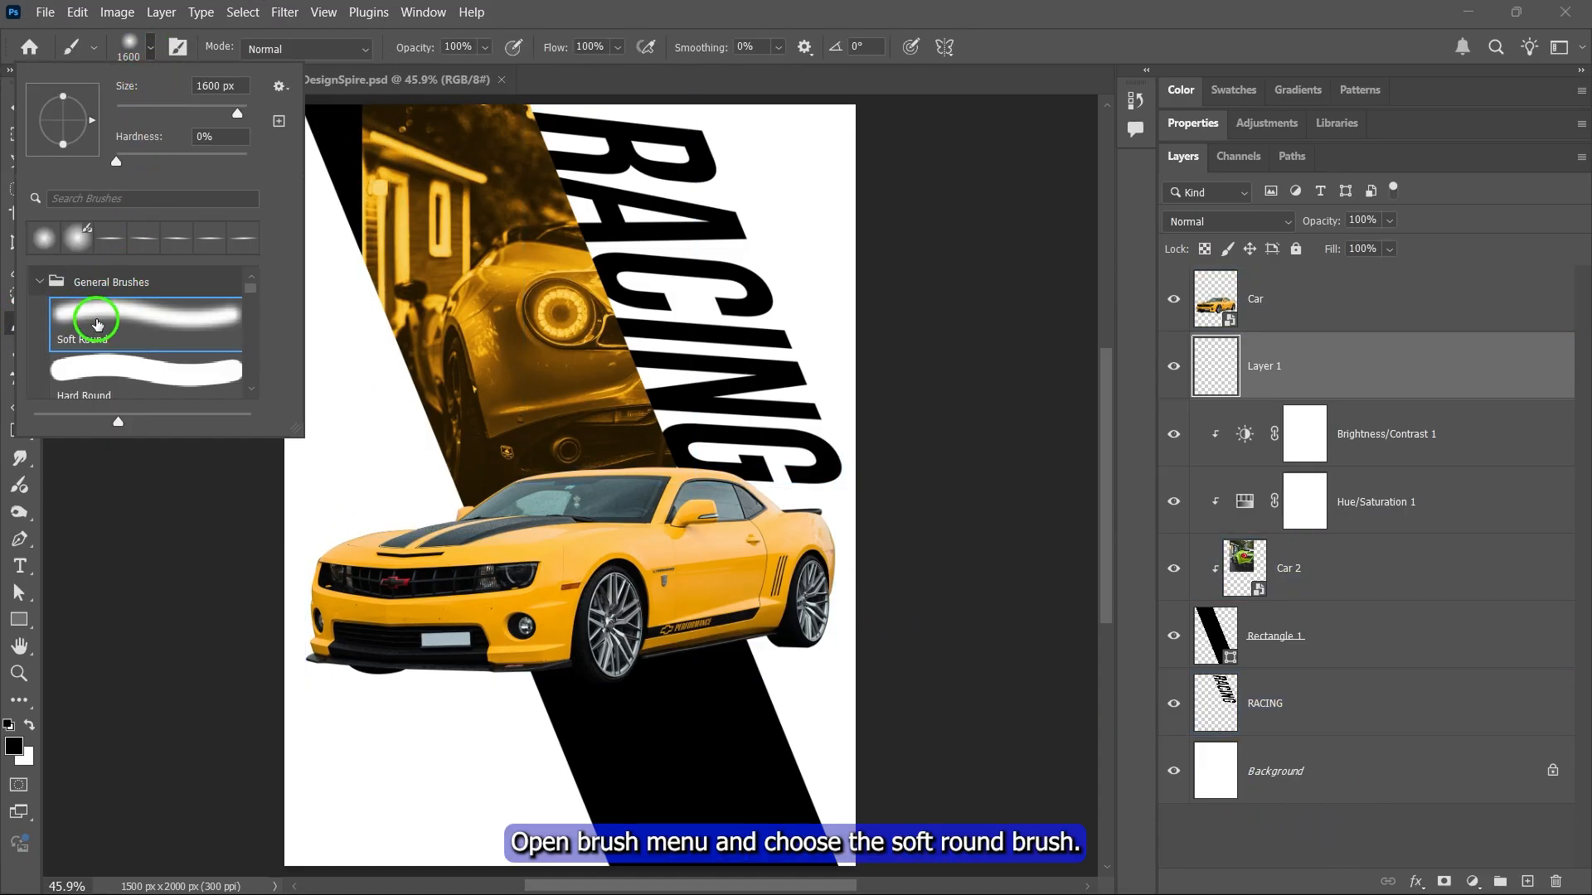
left_click(124, 324)
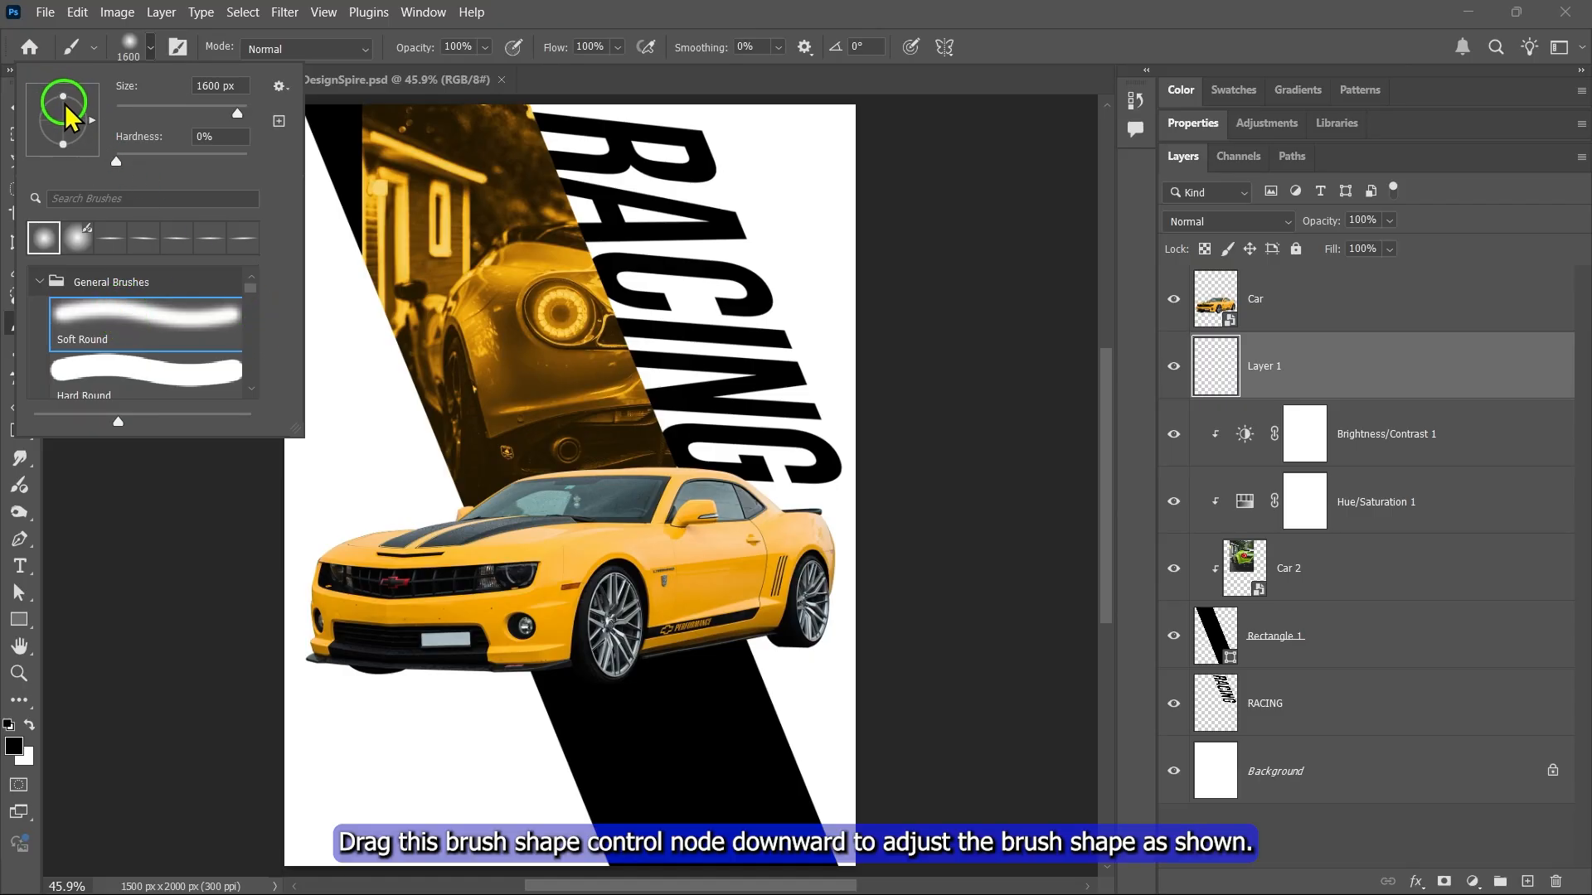
left_click_drag(65, 99, 65, 108)
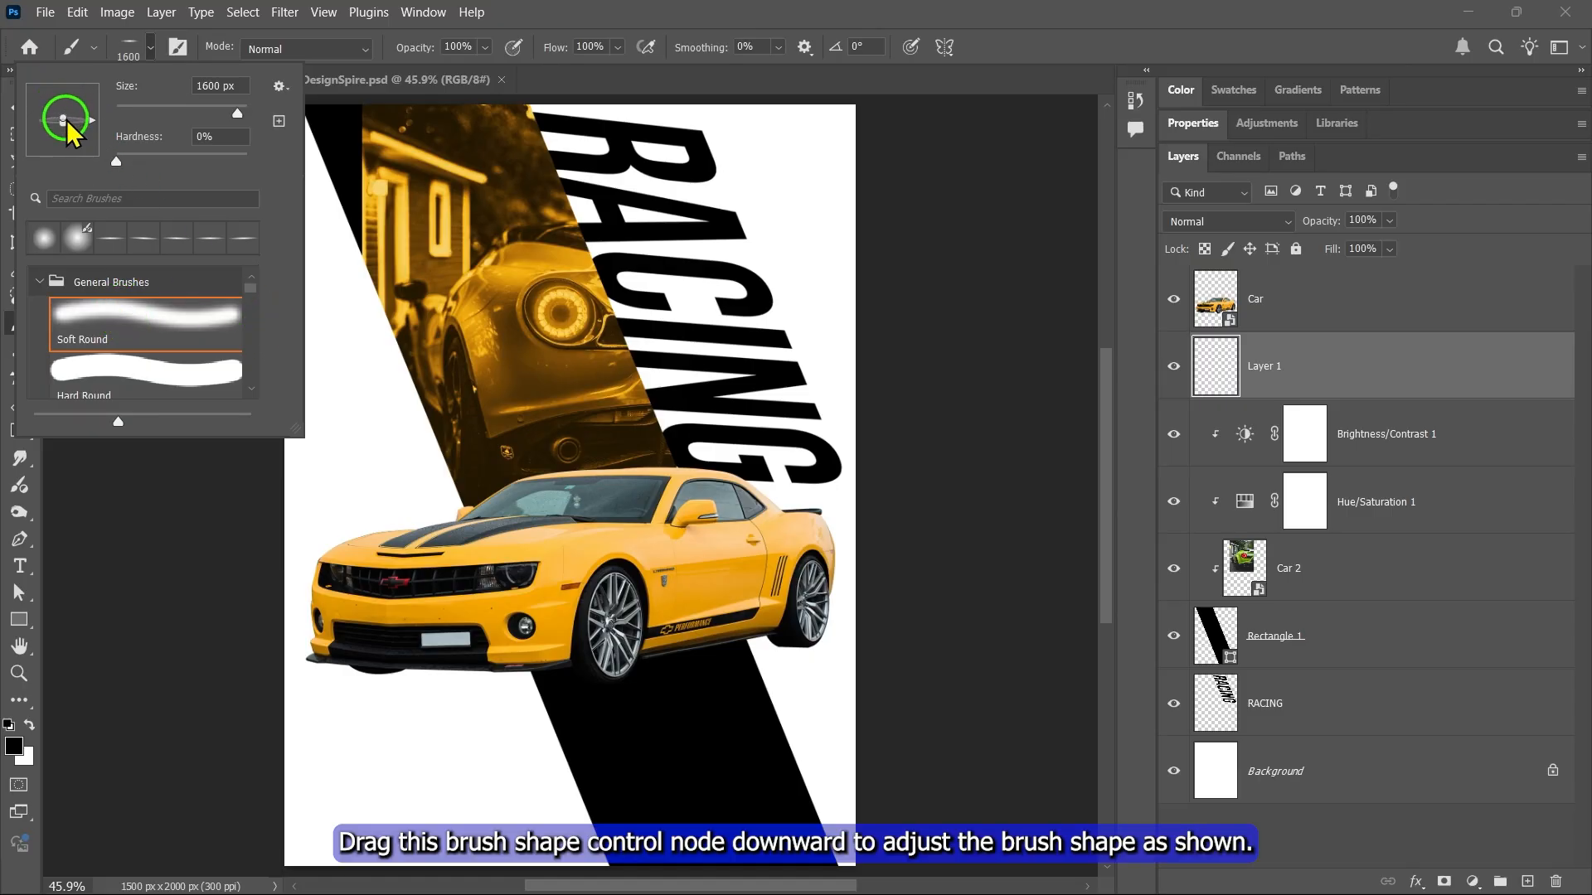
left_click(152, 49)
- Reduce the brush size to 700 px and paint a soft black shadow beneath the car's front bumper and front wheel
key("bracketleft")
key("bracketleft")
key("bracketleft")
key("bracketleft")
key("bracketleft")
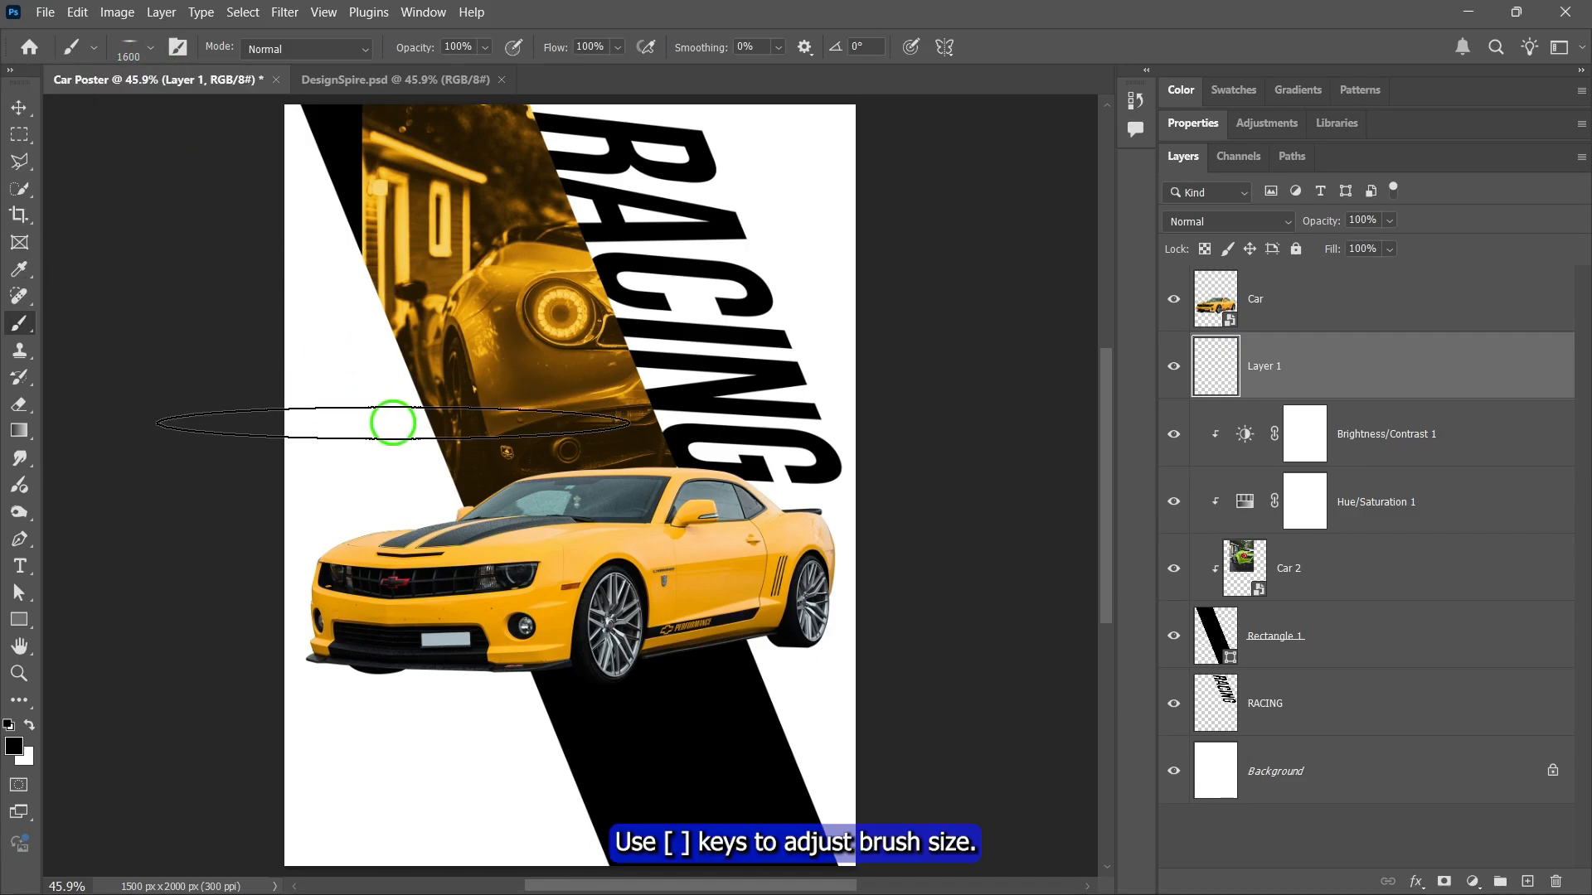
key("bracketleft")
key("bracketleft")
key("bracketleft")
key("bracketleft")
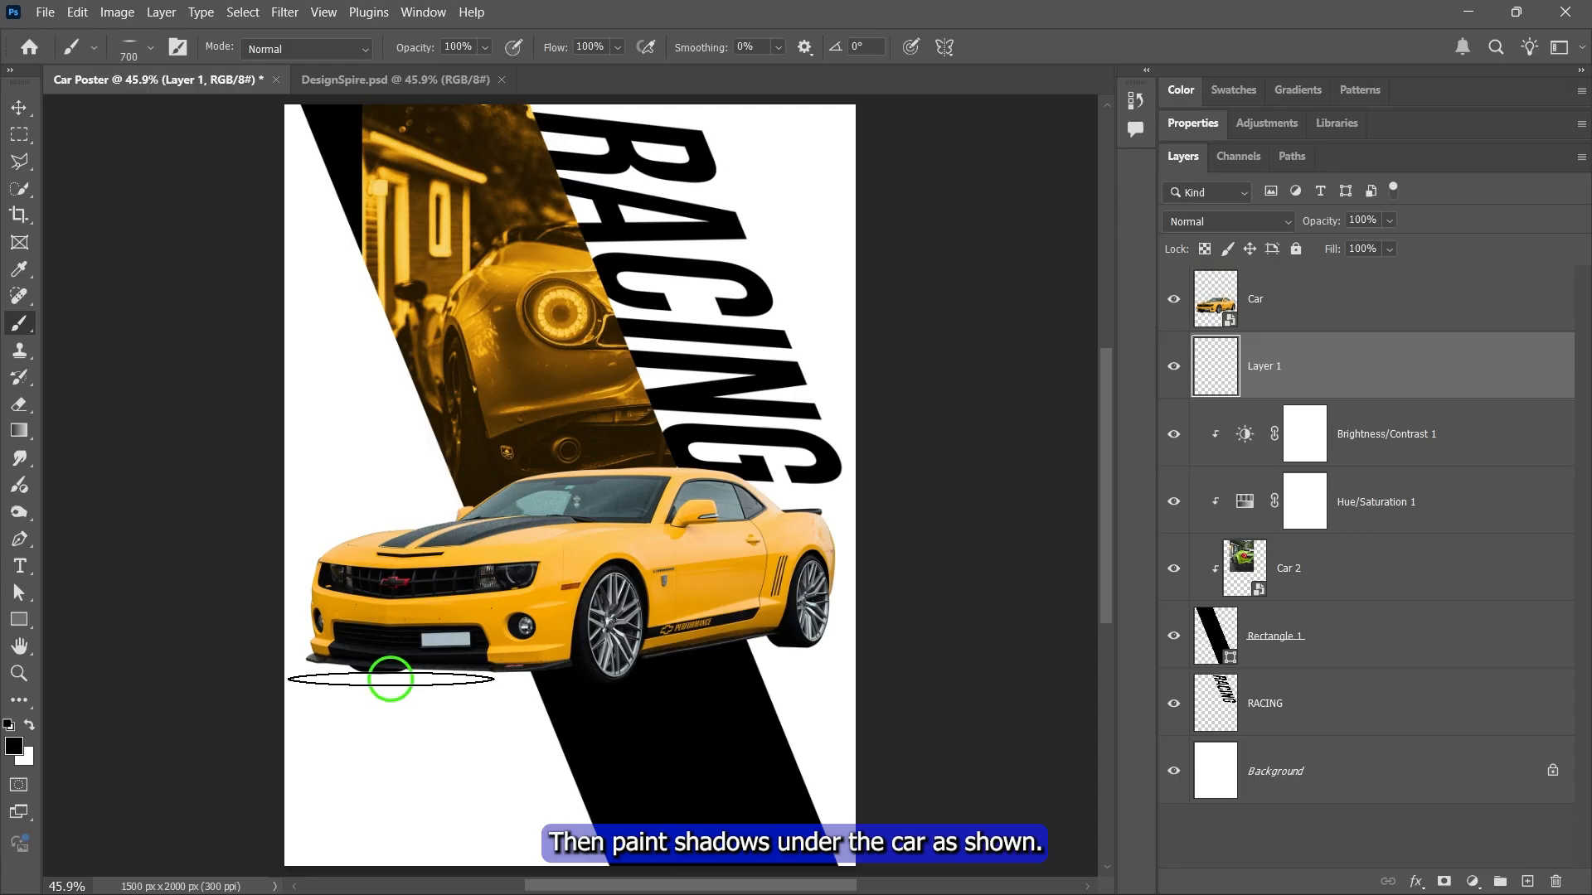
left_click_drag(391, 673, 431, 676)
mouse_move(469, 682)
left_mouse_down()
mouse_move(604, 667)
mouse_move(566, 678)
mouse_move(763, 706)
mouse_move(681, 645)
mouse_move(613, 696)
mouse_move(584, 695)
mouse_move(636, 693)
left_mouse_up()
- Paint a narrower shadow beneath the car's rear wheel with a smaller brush and reduce the brush size to 300 px
key("bracketleft")
key("bracketleft")
key("bracketleft")
mouse_move(808, 651)
left_mouse_down()
mouse_move(743, 654)
mouse_move(866, 651)
left_mouse_up()
key("bracketleft")
key("ctrl+z")
key("bracketright")
key("ctrl+z")
key("bracketleft")
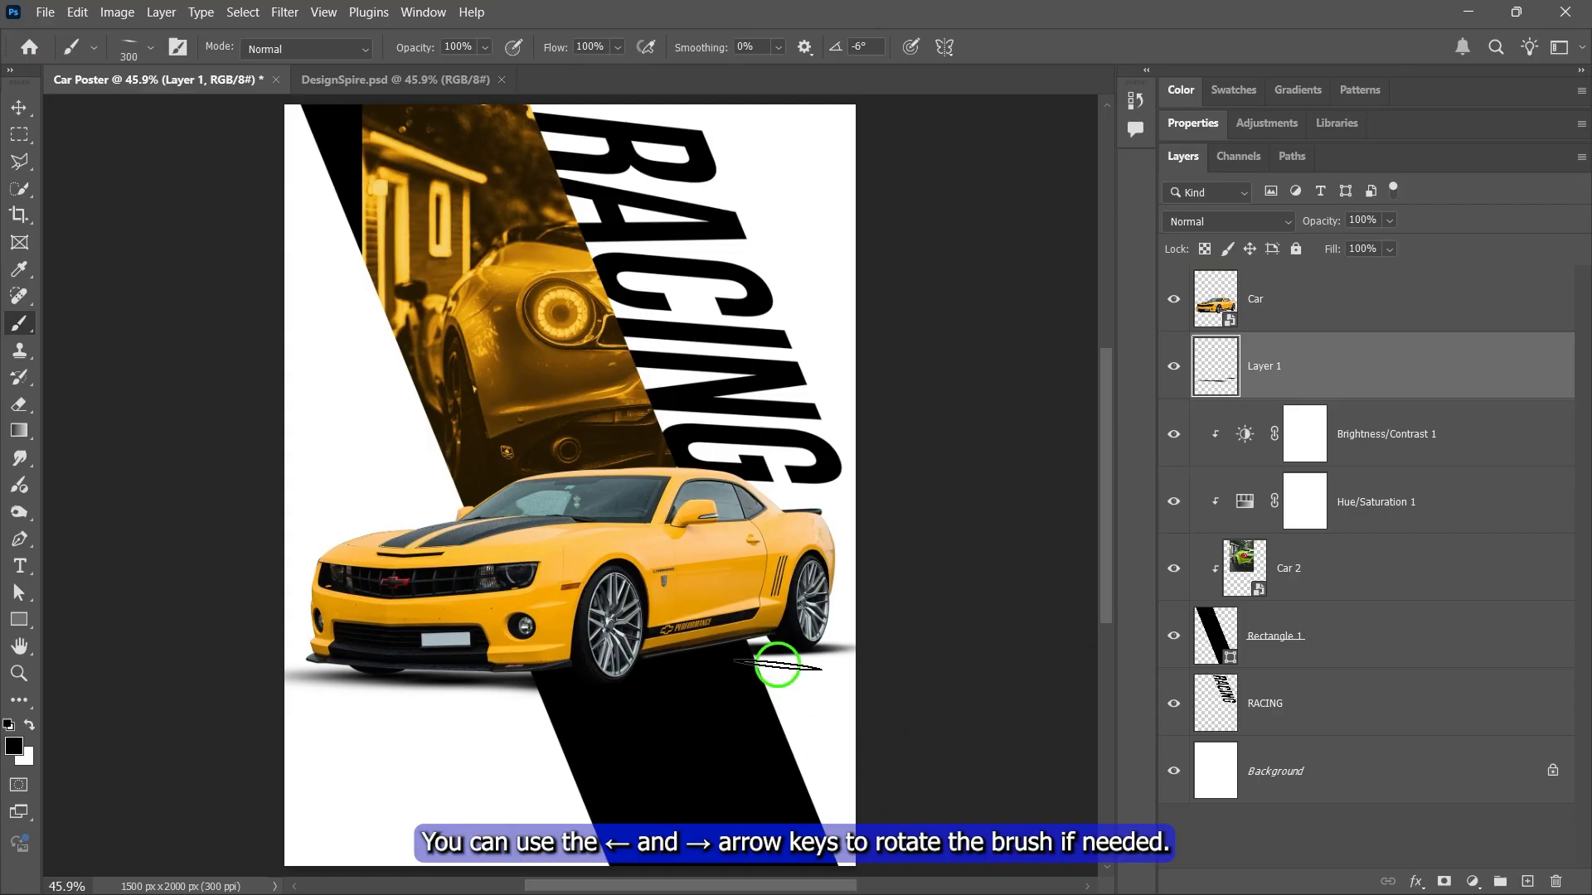
- Set the brush to 600 px with a -1° angle and strengthen the shadow under the car's front bumper
key("Left")
key("Left")
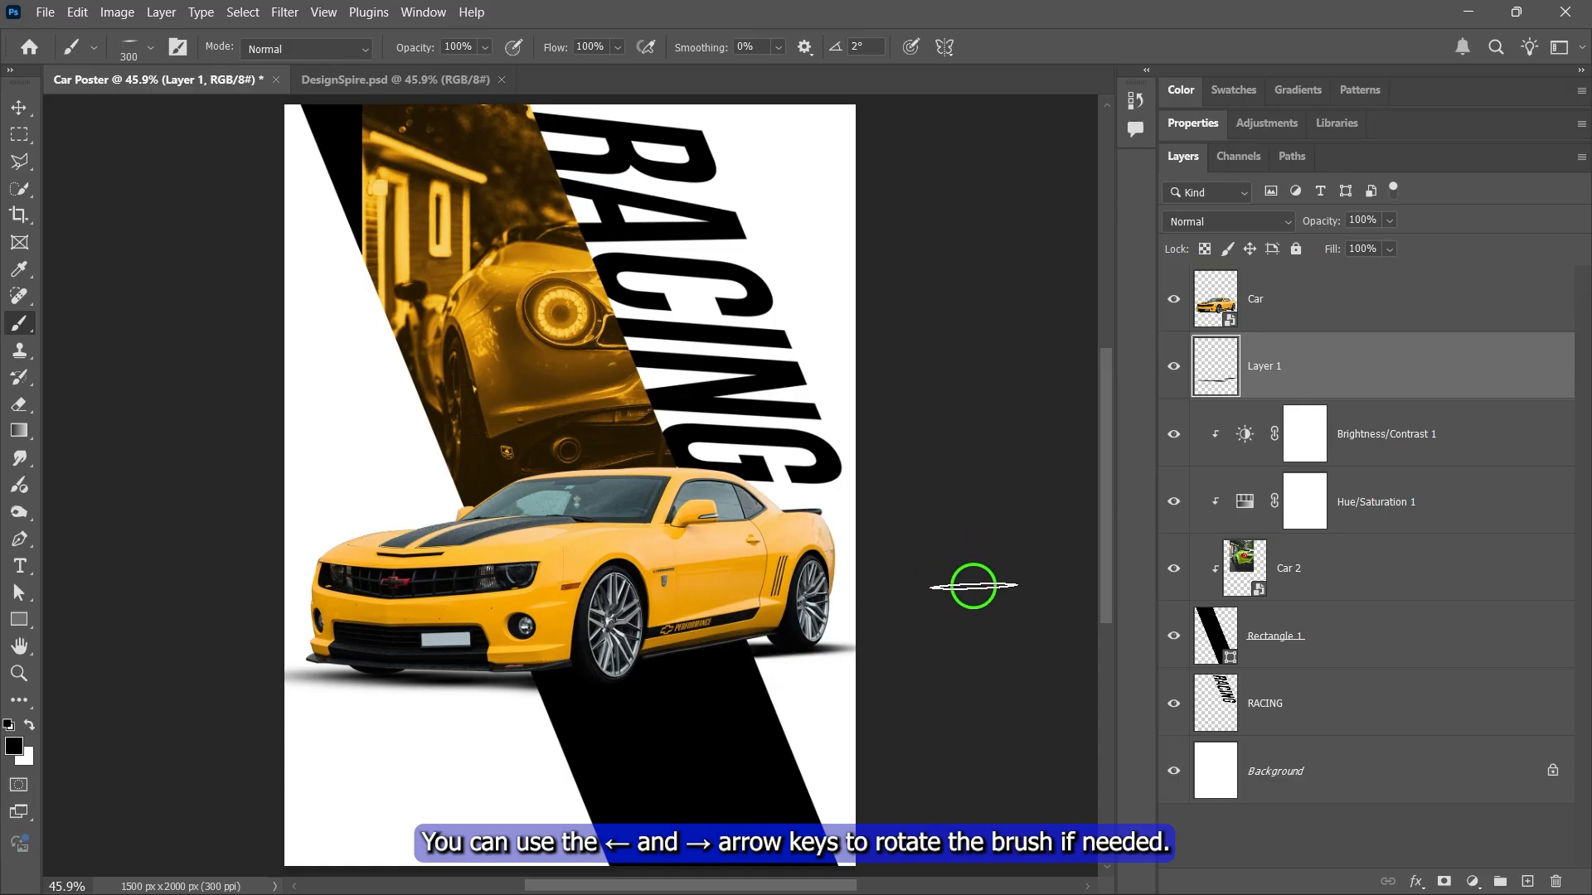
key("bracketright")
key("bracketright")
key("bracketright")
key("Right")
key("Right")
key("Right")
left_click(418, 684)
key("ctrl+z")
left_click(405, 683)
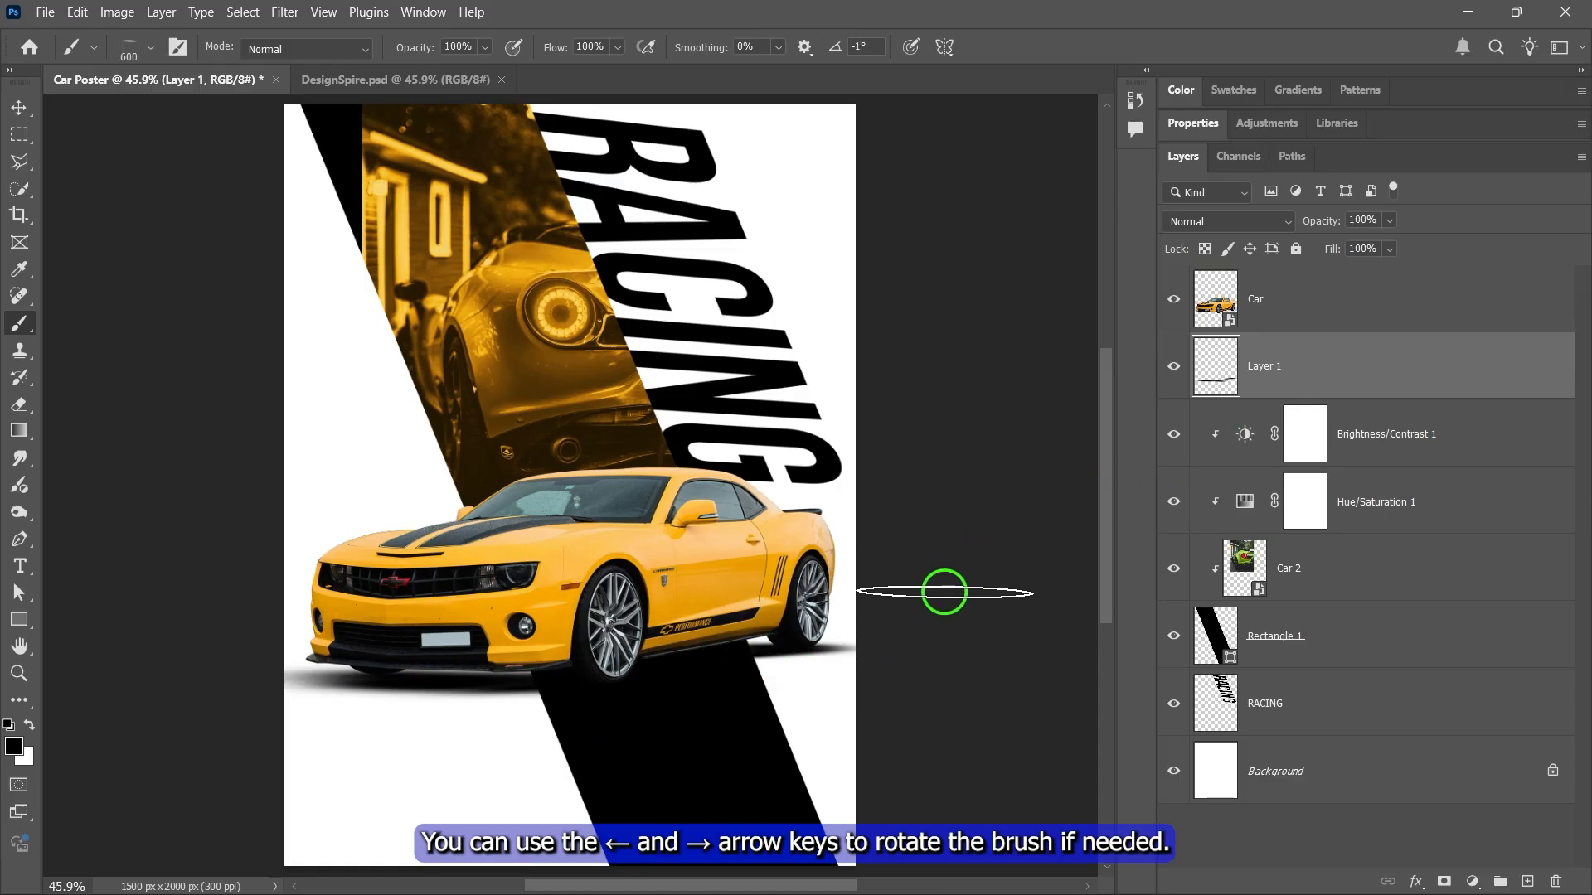
- Place the red Car 3 image into the poster and move its layer directly above the Background layer
left_click(19, 109)
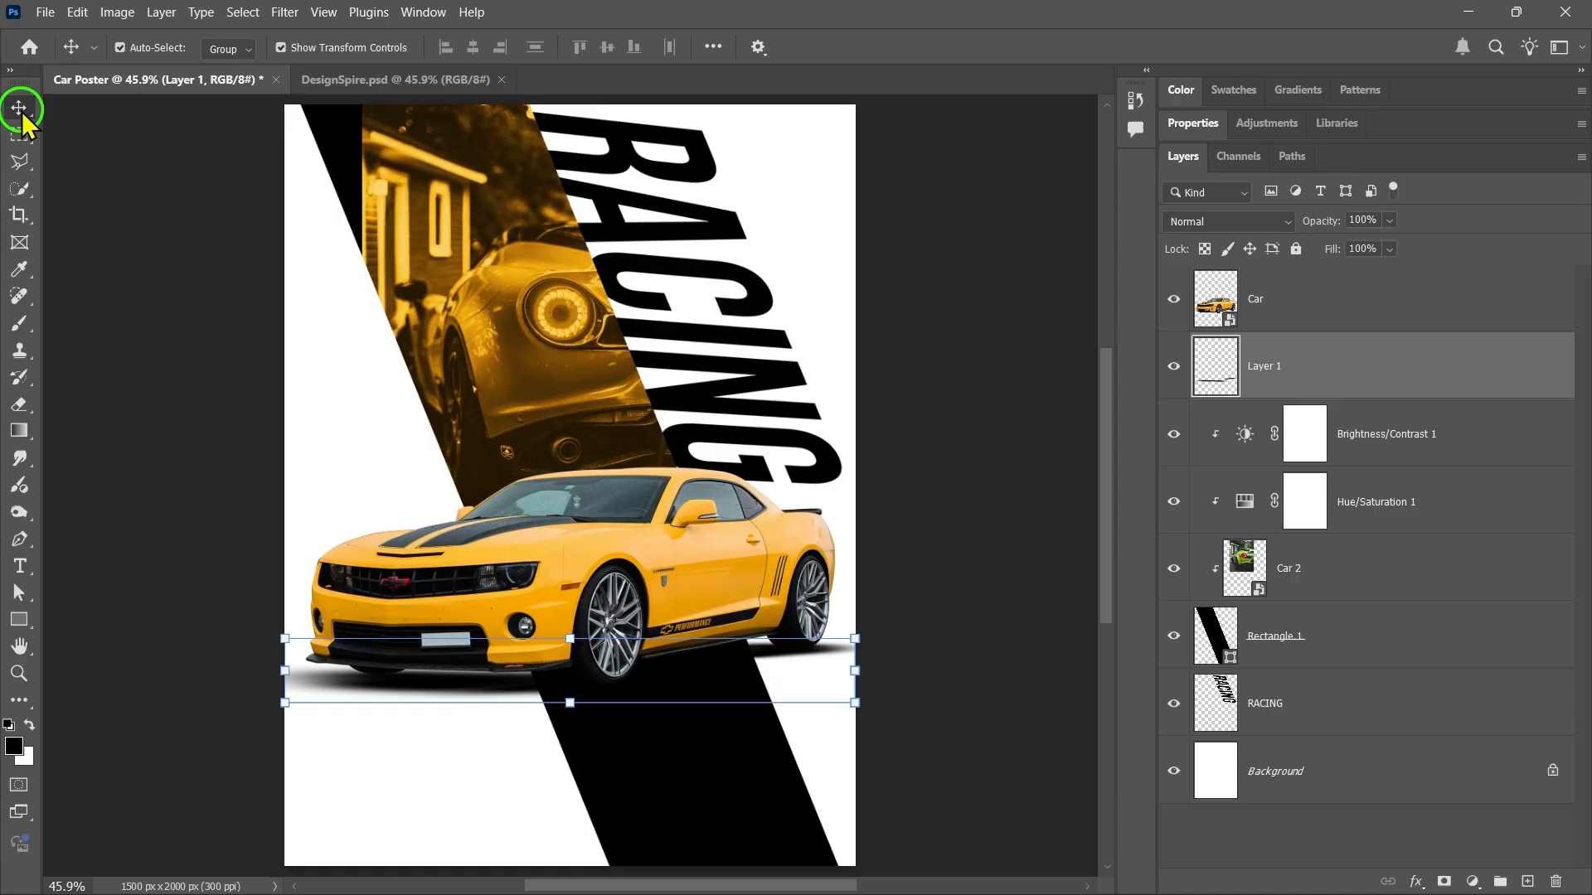
key("alt+Tab")
left_click_drag(1147, 315, 655, 485)
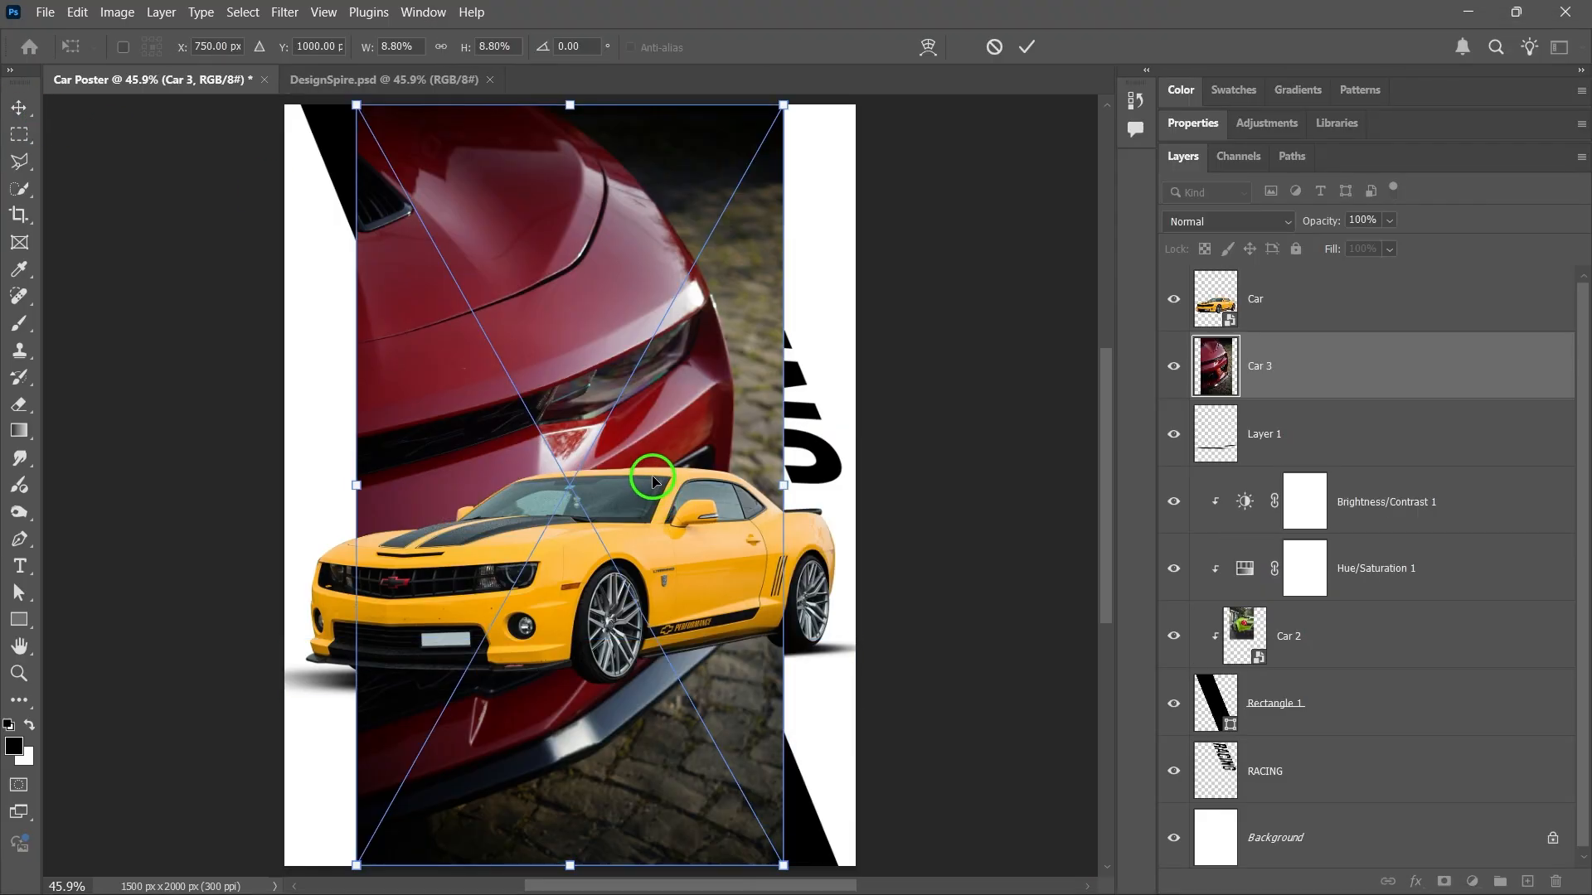
left_click(1026, 46)
left_click_drag(1306, 362, 1379, 774)
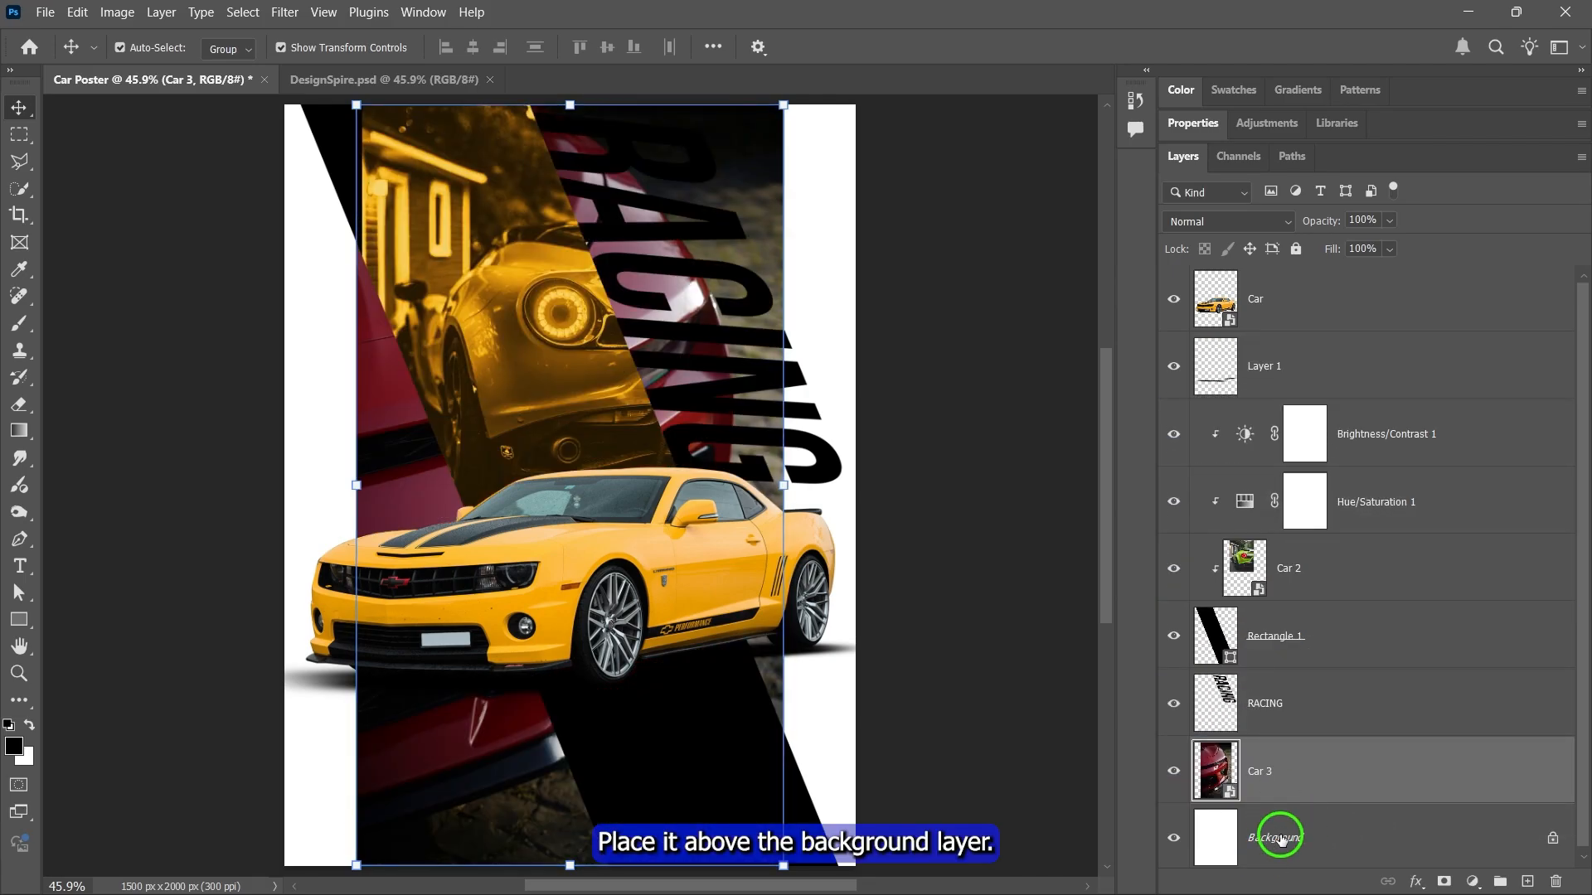
- Enlarge the Car 3 image to about 11.99% scale and center it so it covers the whole poster
scroll(632, 366, "down", 2)
left_click_drag(757, 170, 828, 160)
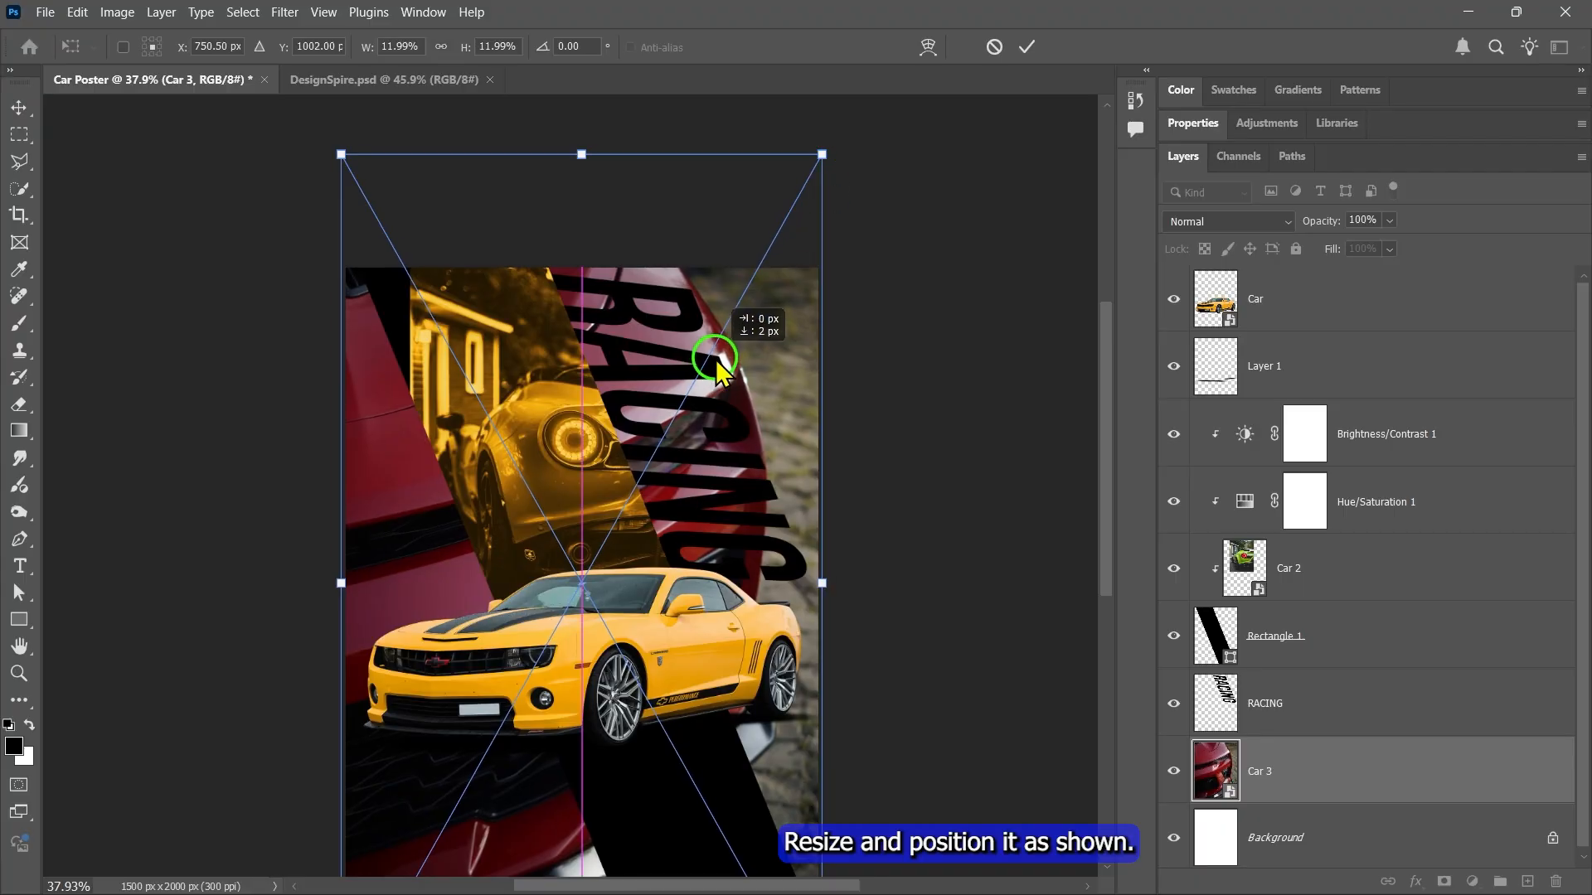
scroll(713, 356, "down", 3)
scroll(715, 358, "up", 2)
left_click(1026, 47)
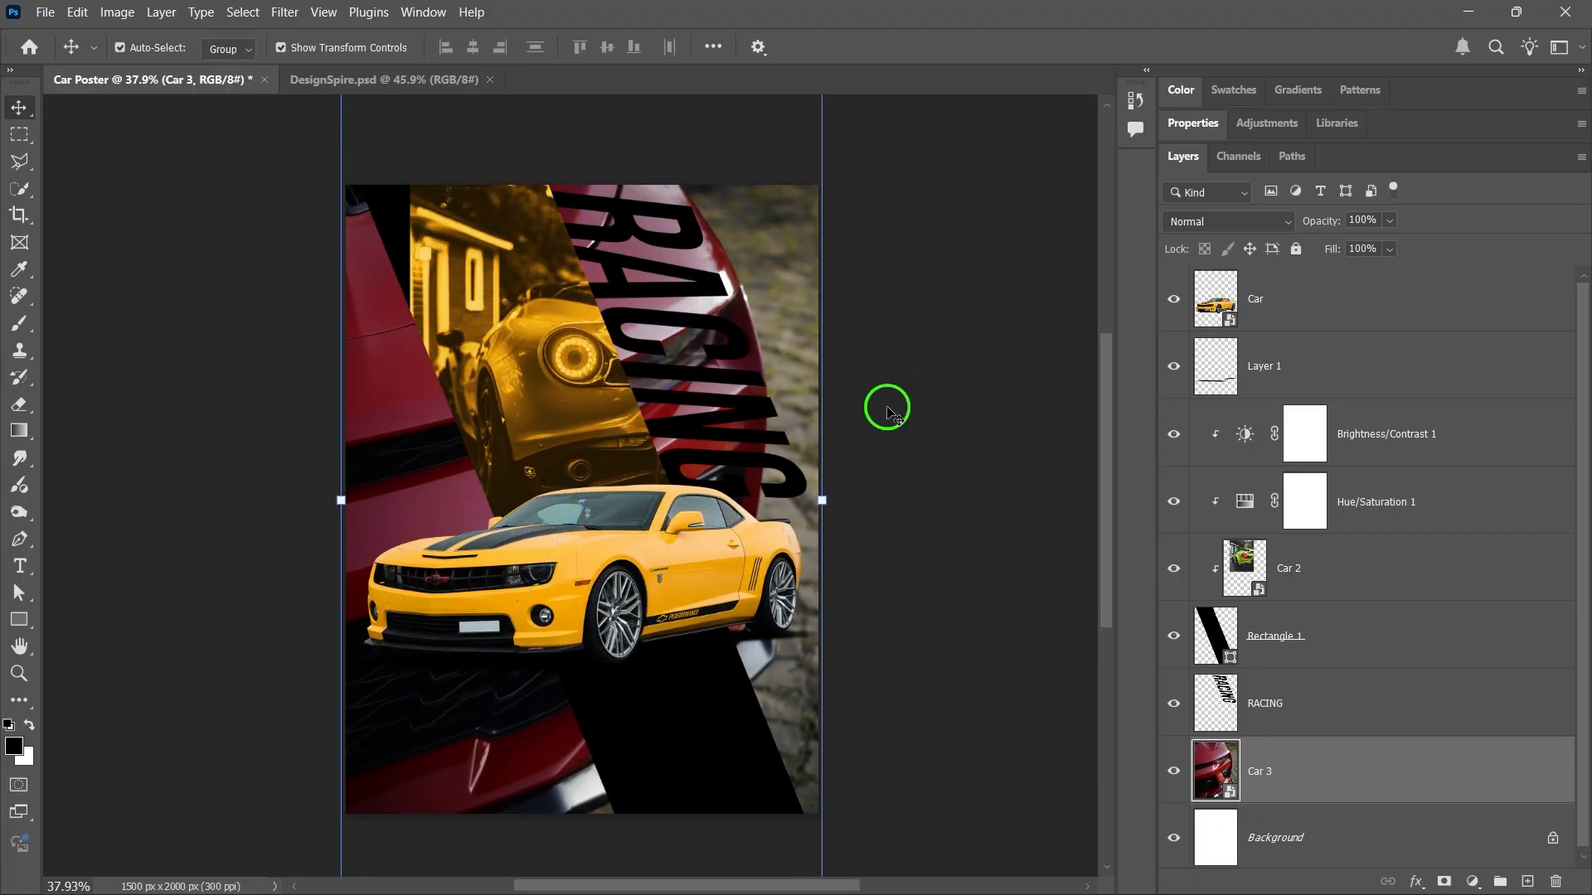
- Apply a Black & White adjustment with the Default preset to the Car 3 layer and reduce its opacity to 25%
left_click(117, 11)
mouse_move(307, 64)
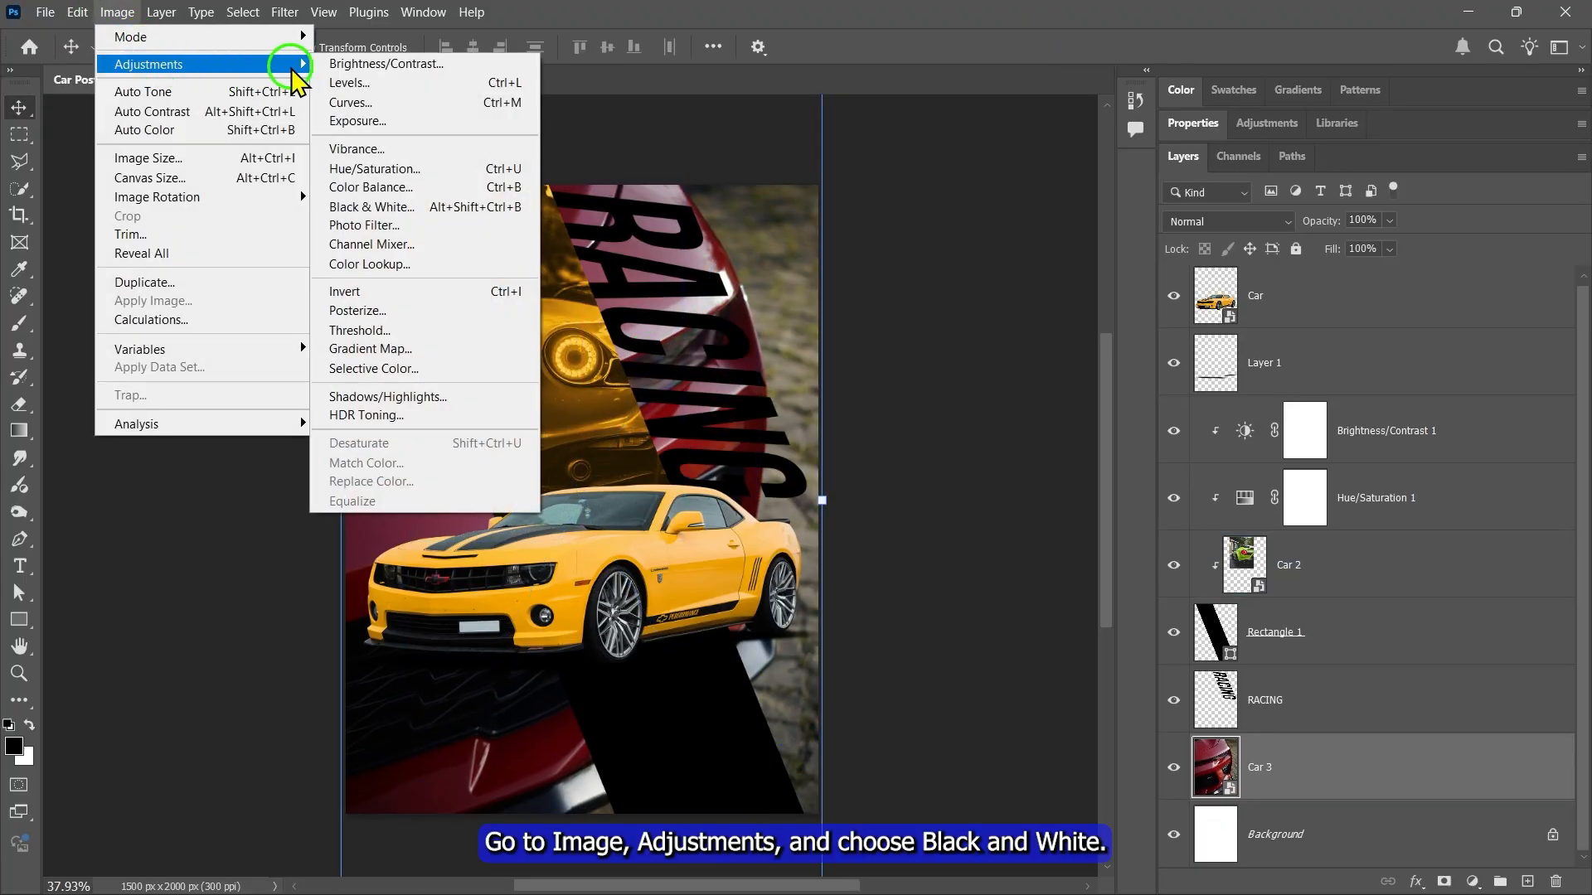
left_click(340, 219)
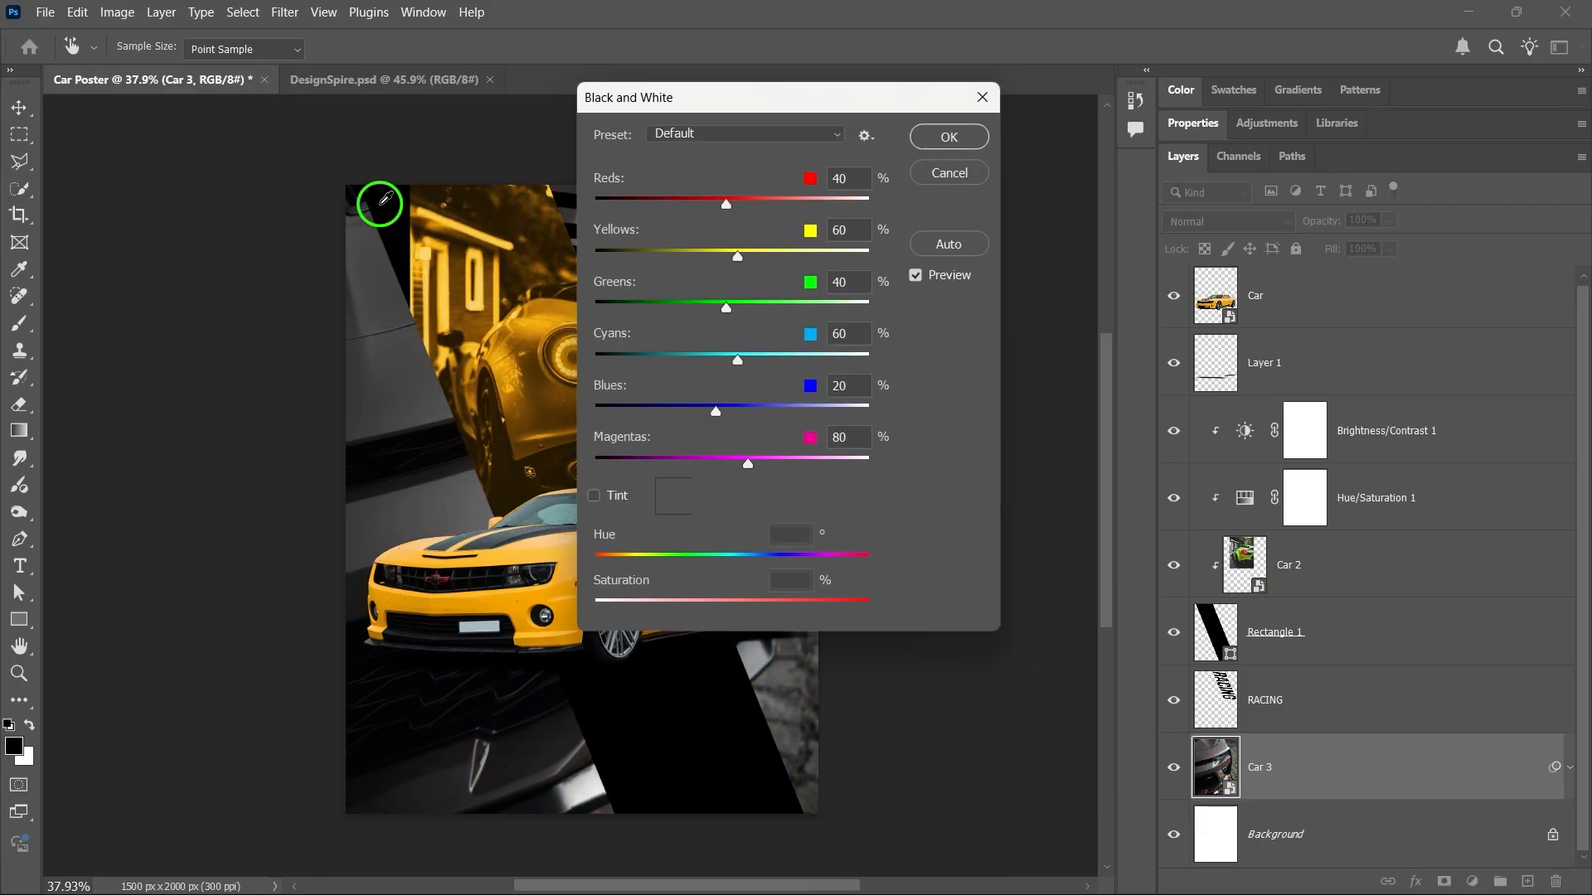
left_click(815, 133)
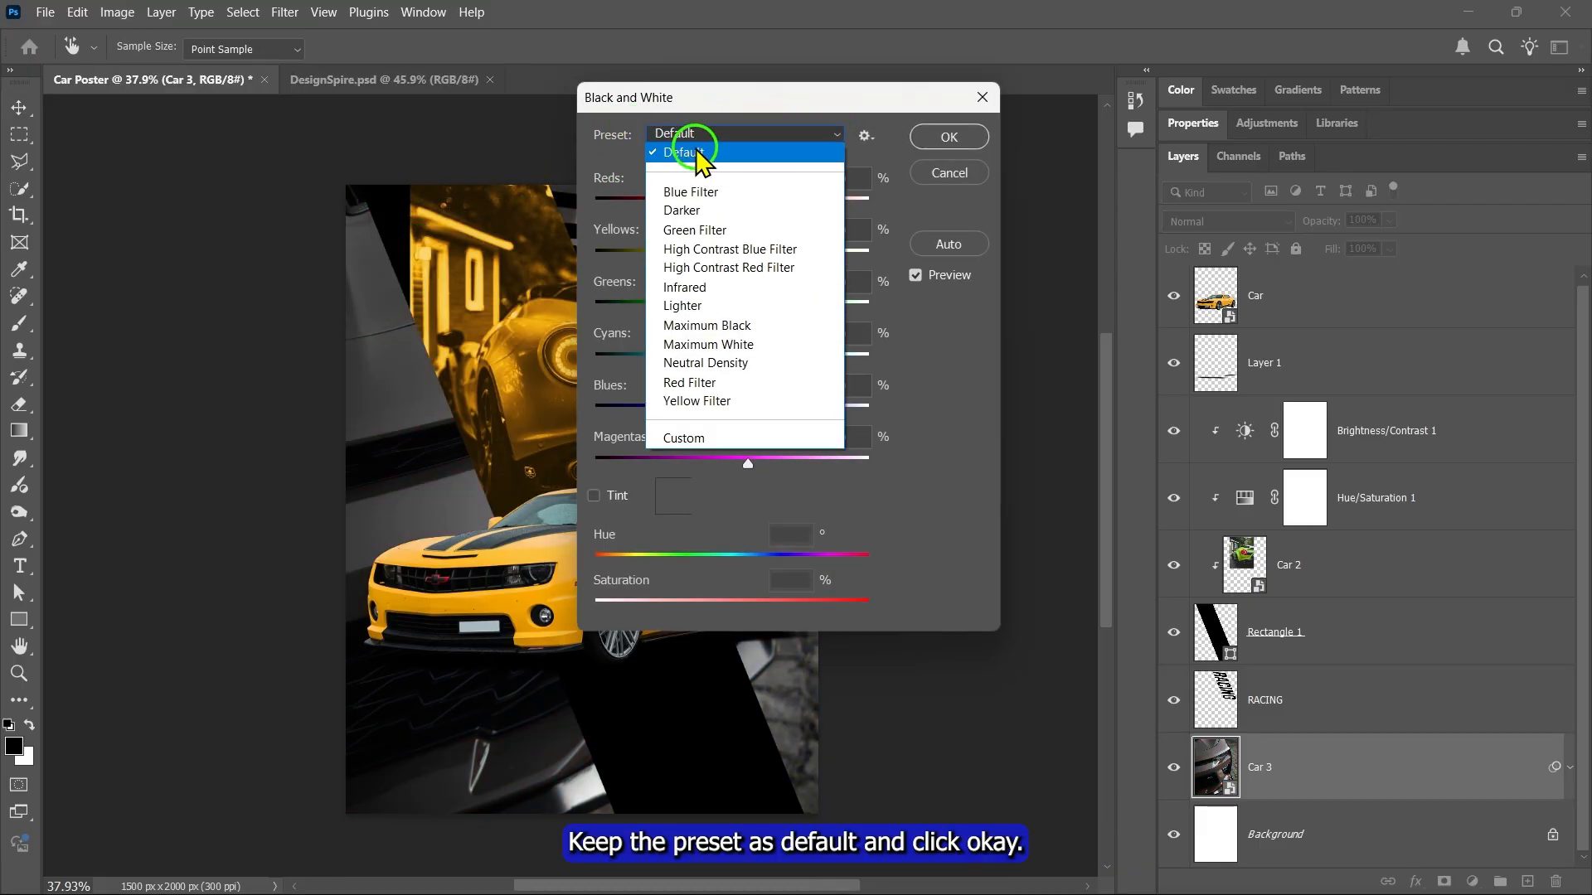
left_click(696, 155)
left_click(949, 140)
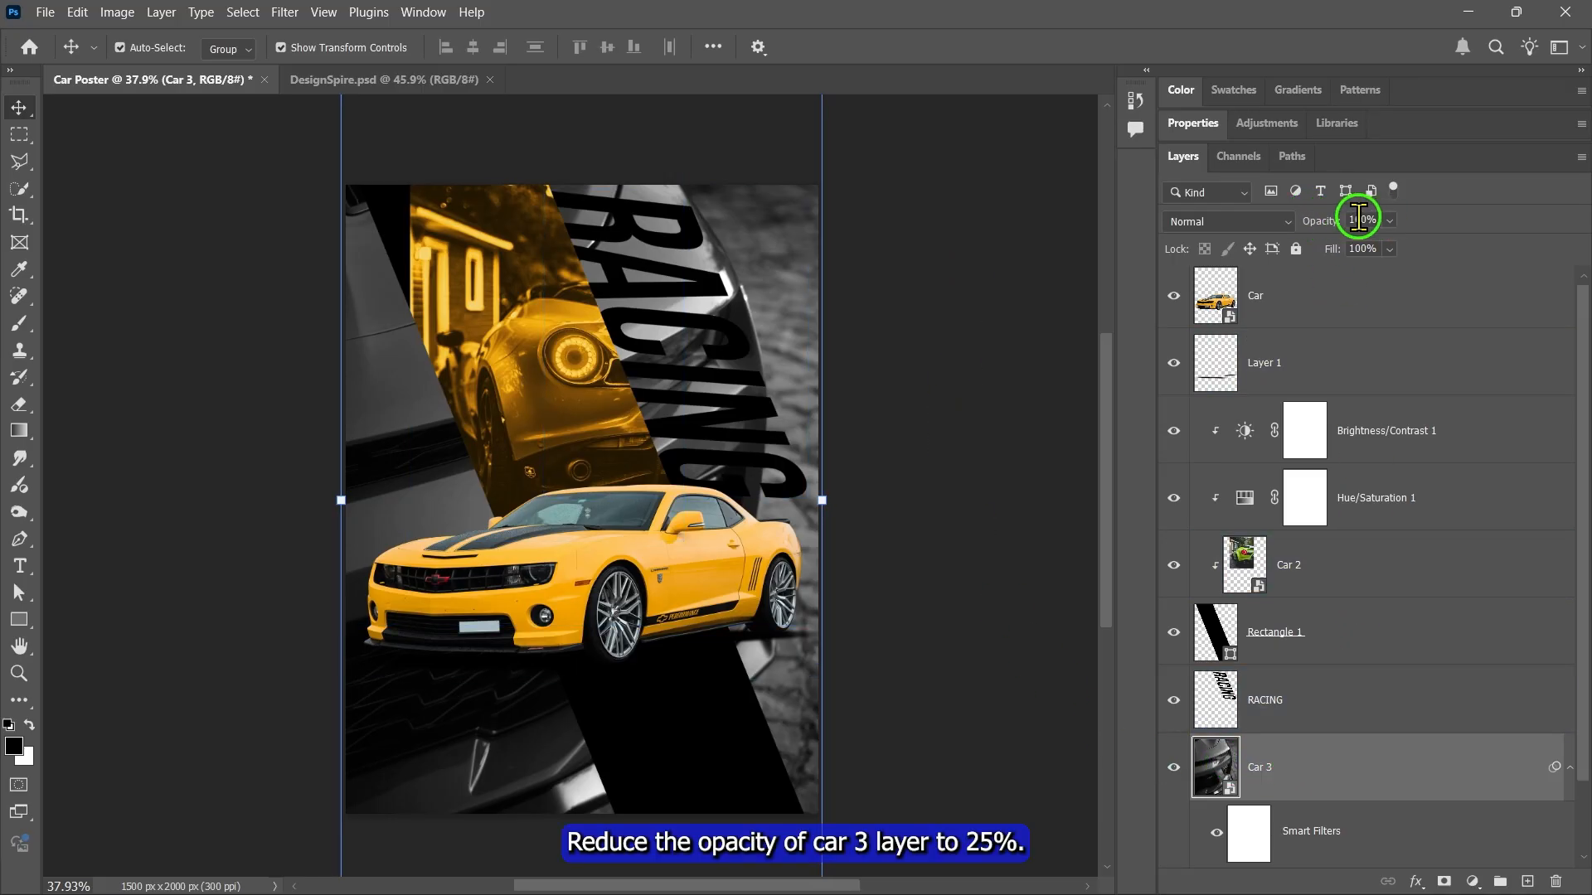
left_click(1391, 221)
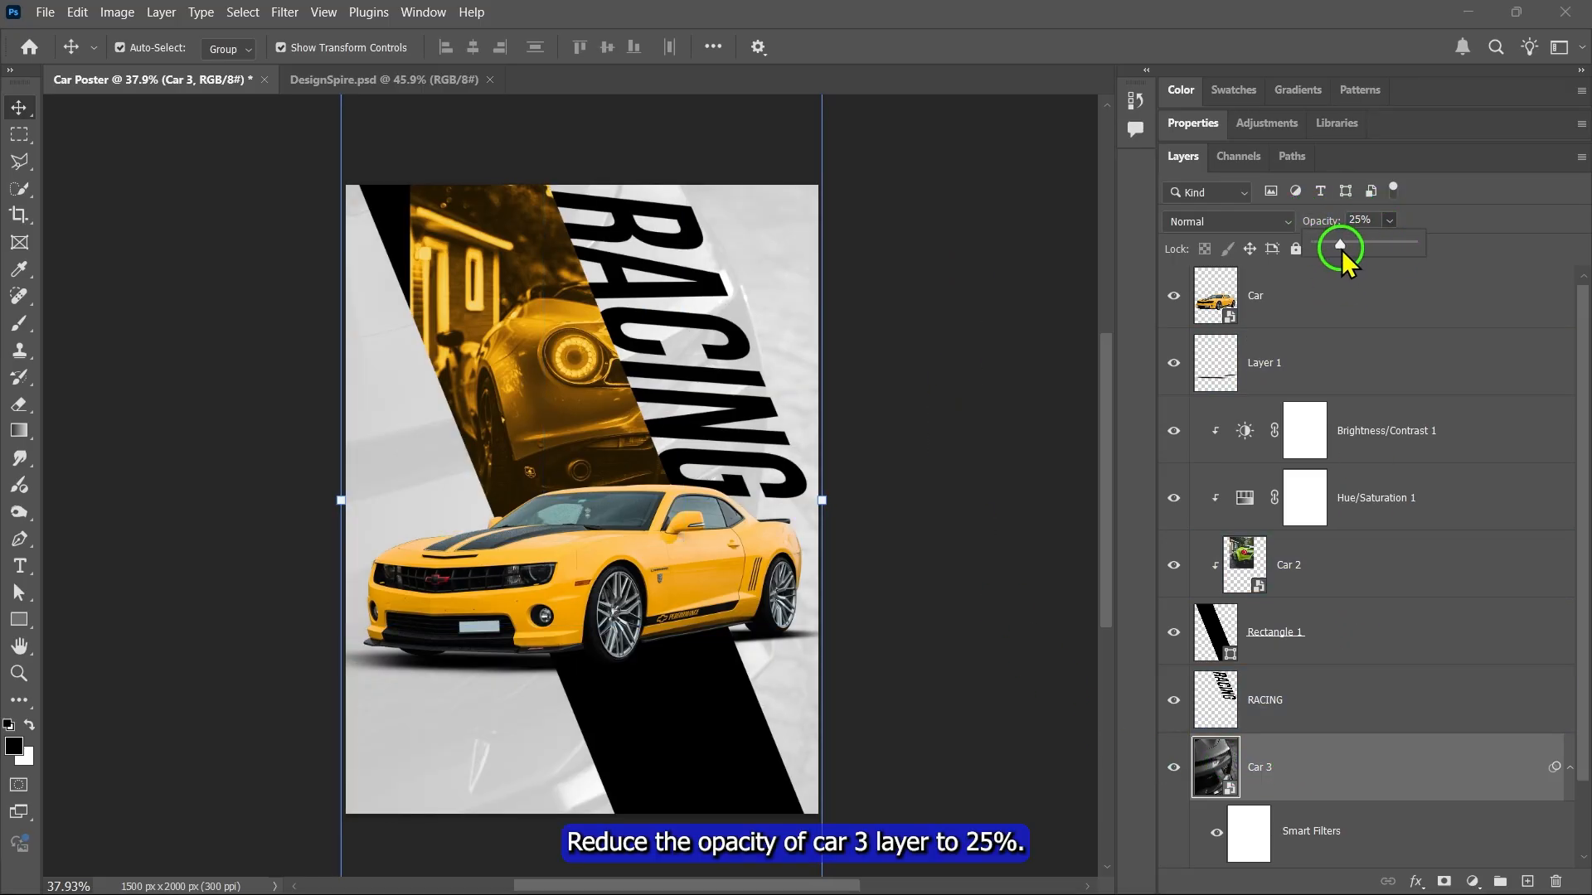
left_click(1341, 250)
- Add a Gradient Map adjustment layer above Car 3 and choose the Off white_02 preset from the Neutrals gradients
scroll(1368, 415, "down", 1)
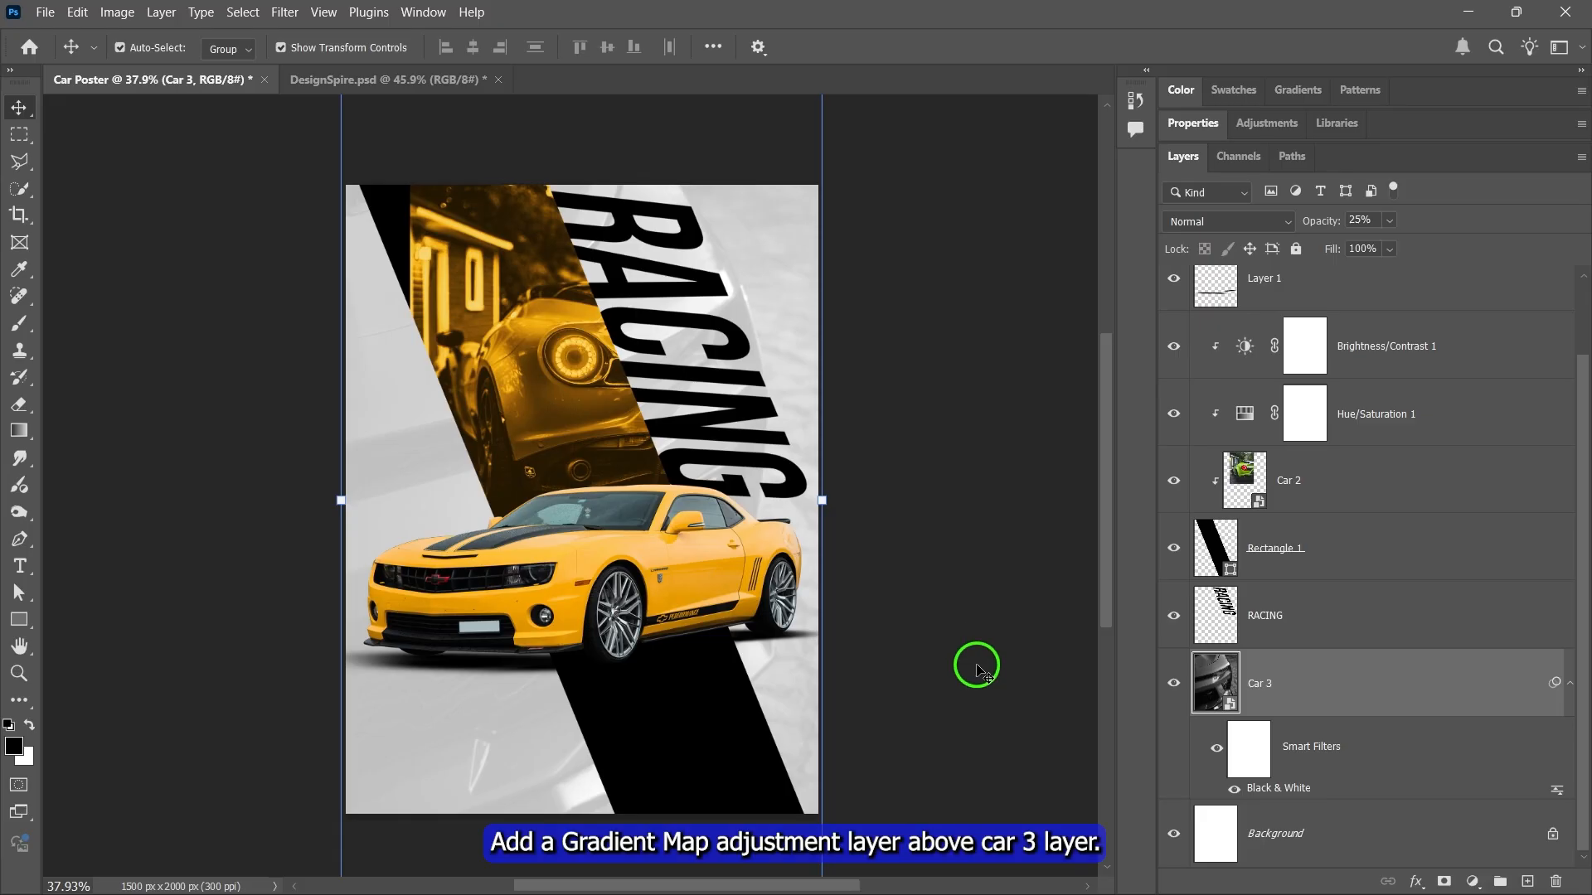
left_click(1473, 883)
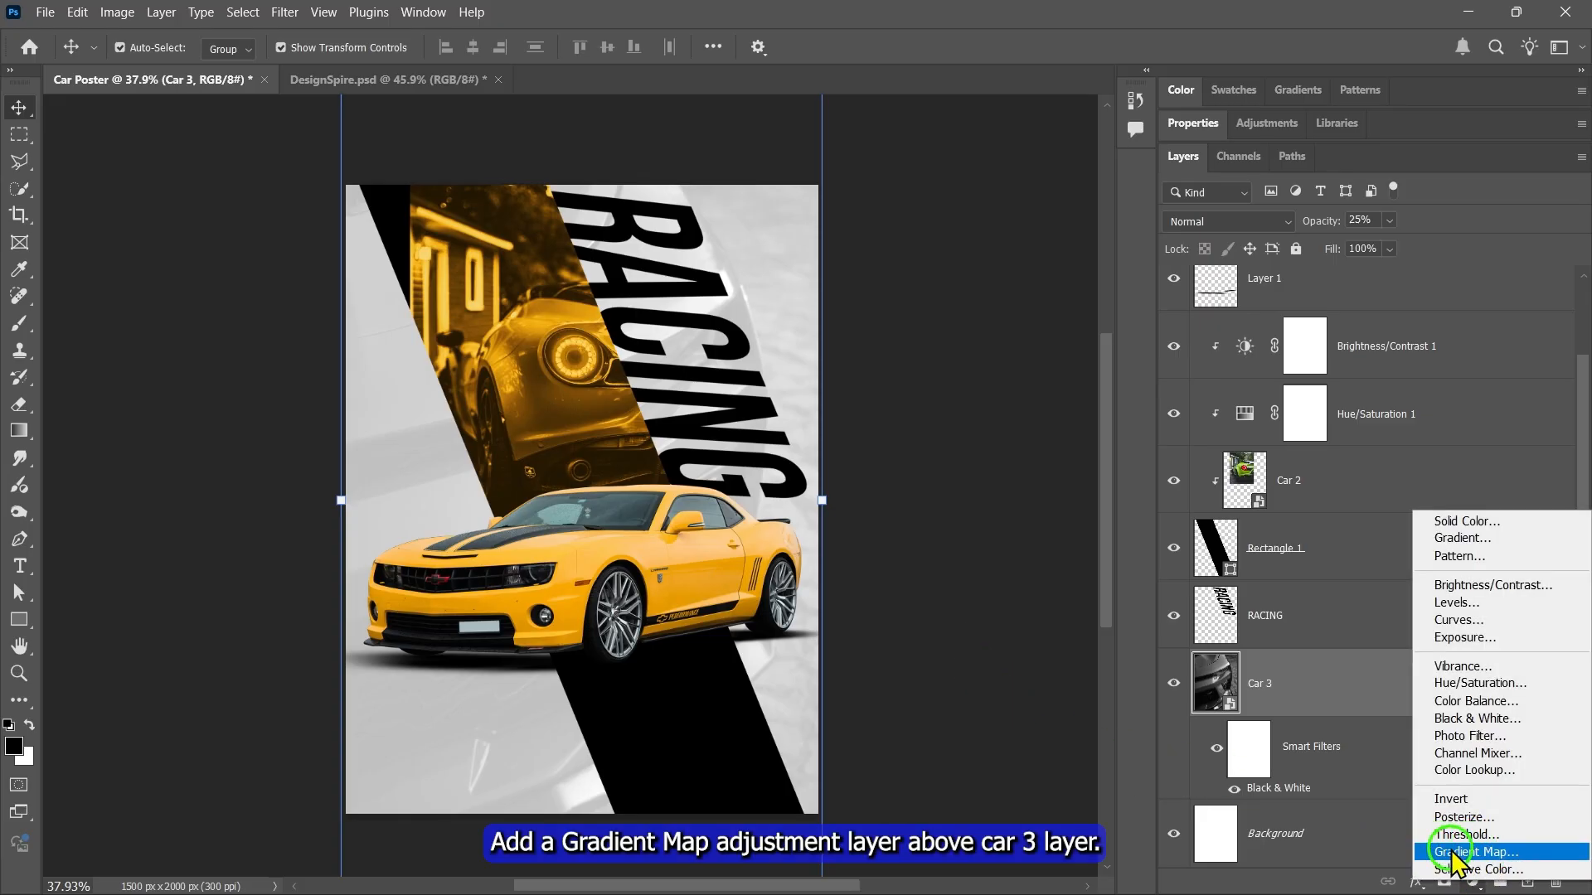
left_click(1477, 852)
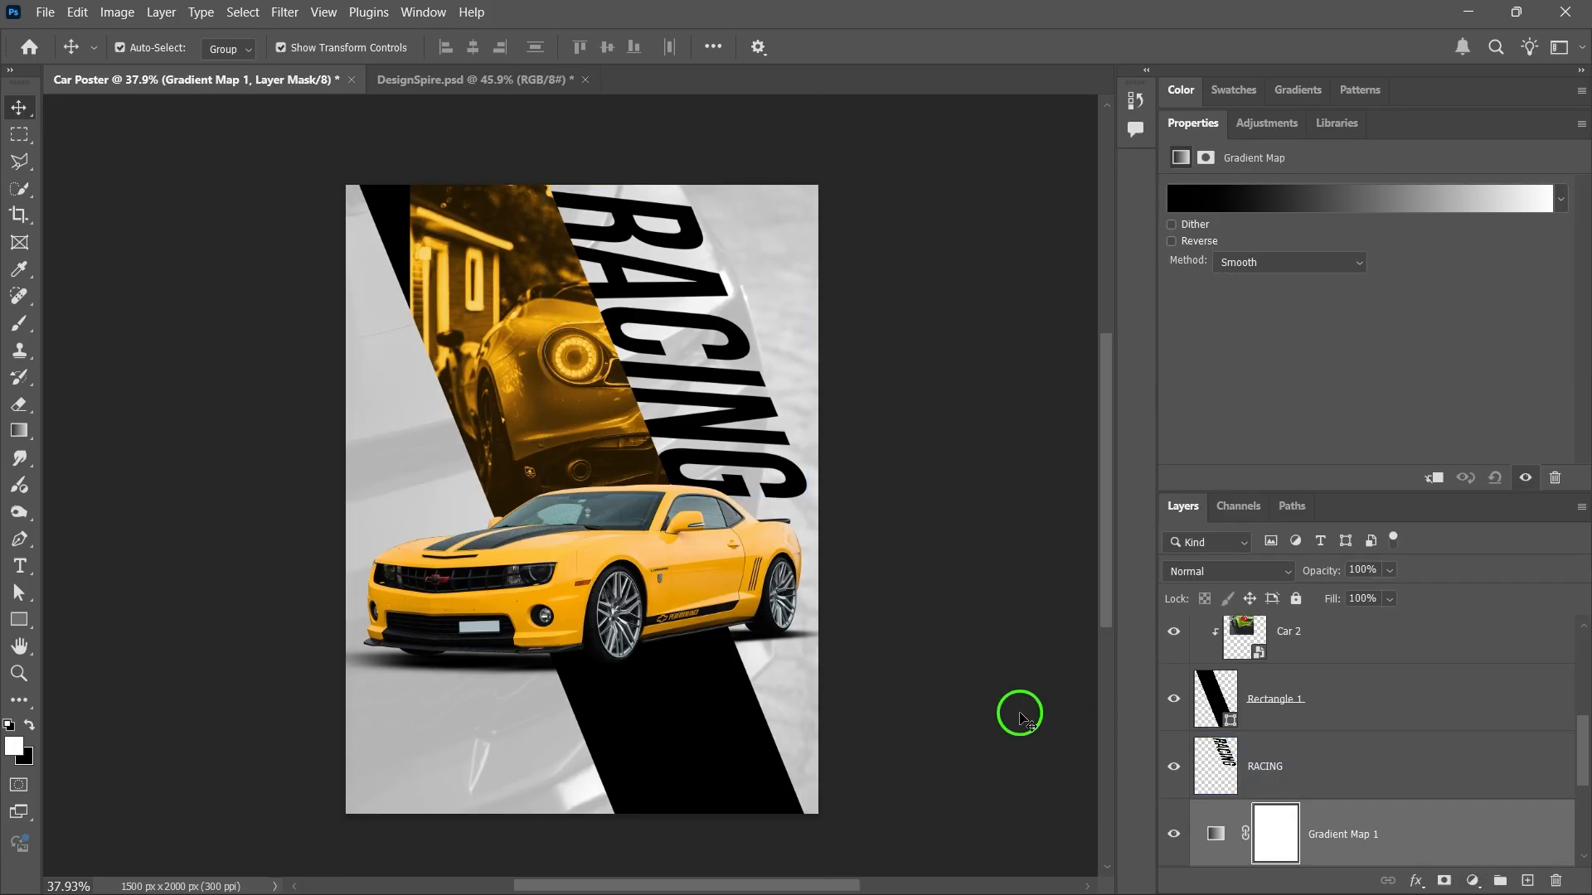
left_click(1288, 199)
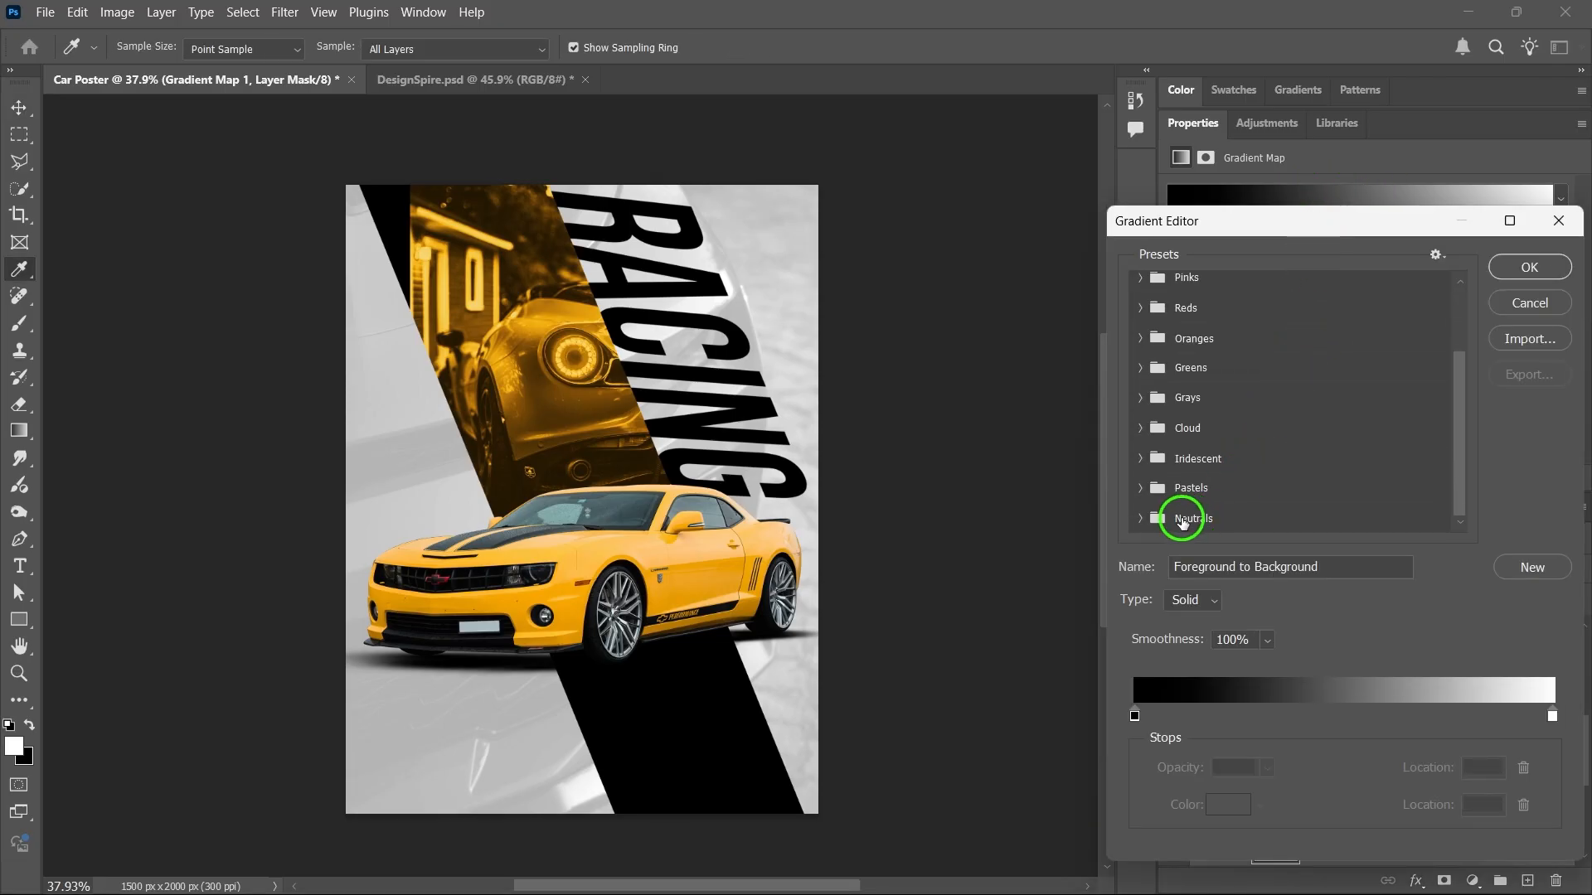
left_click(1151, 520)
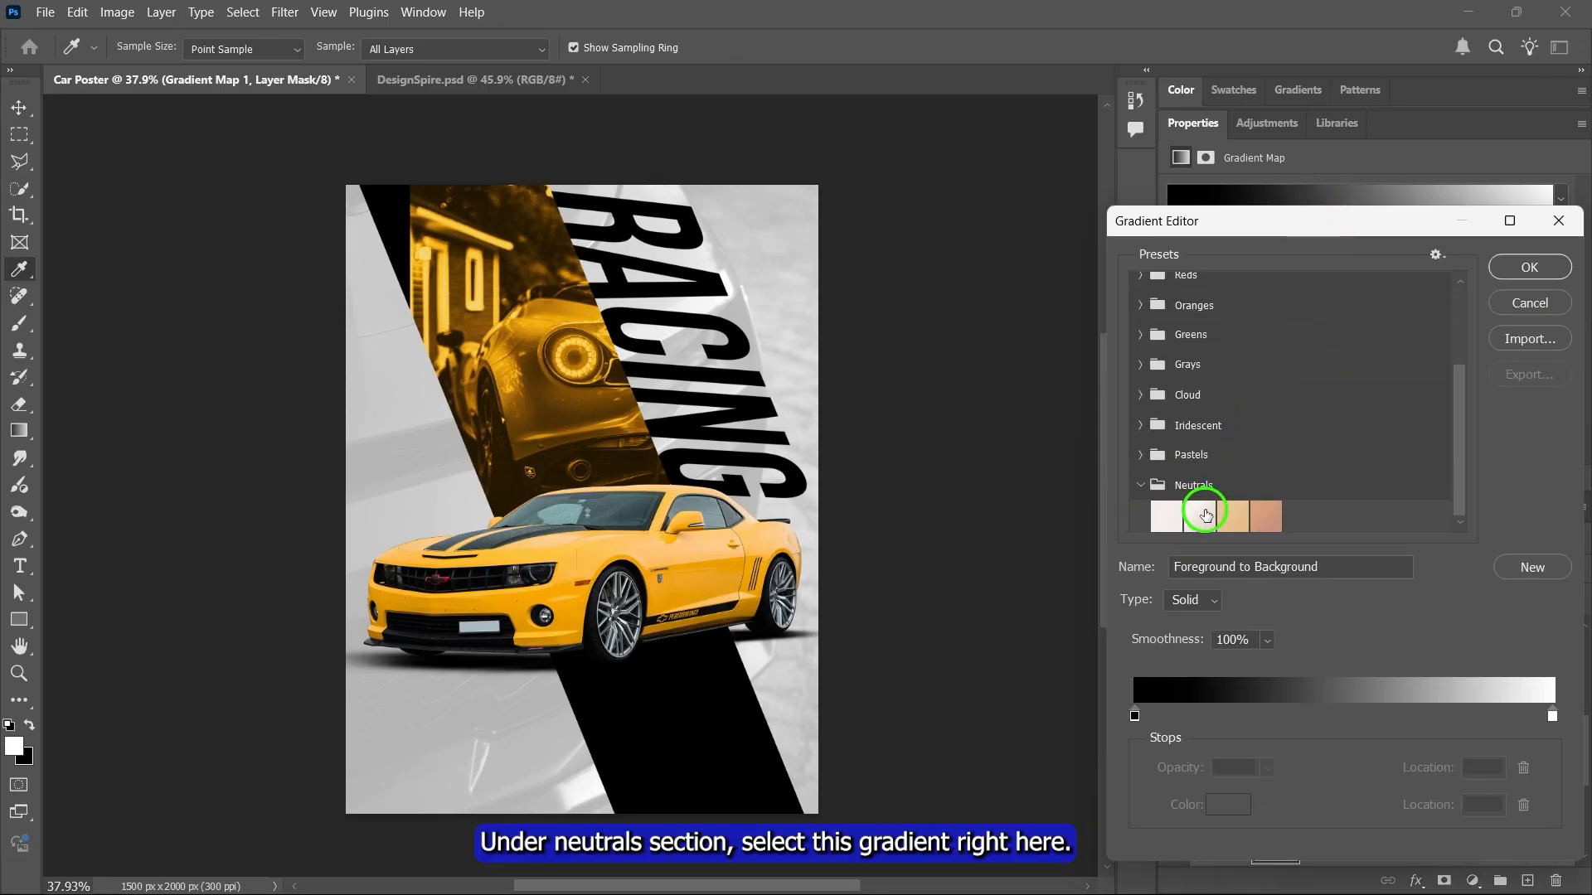
left_click(1195, 523)
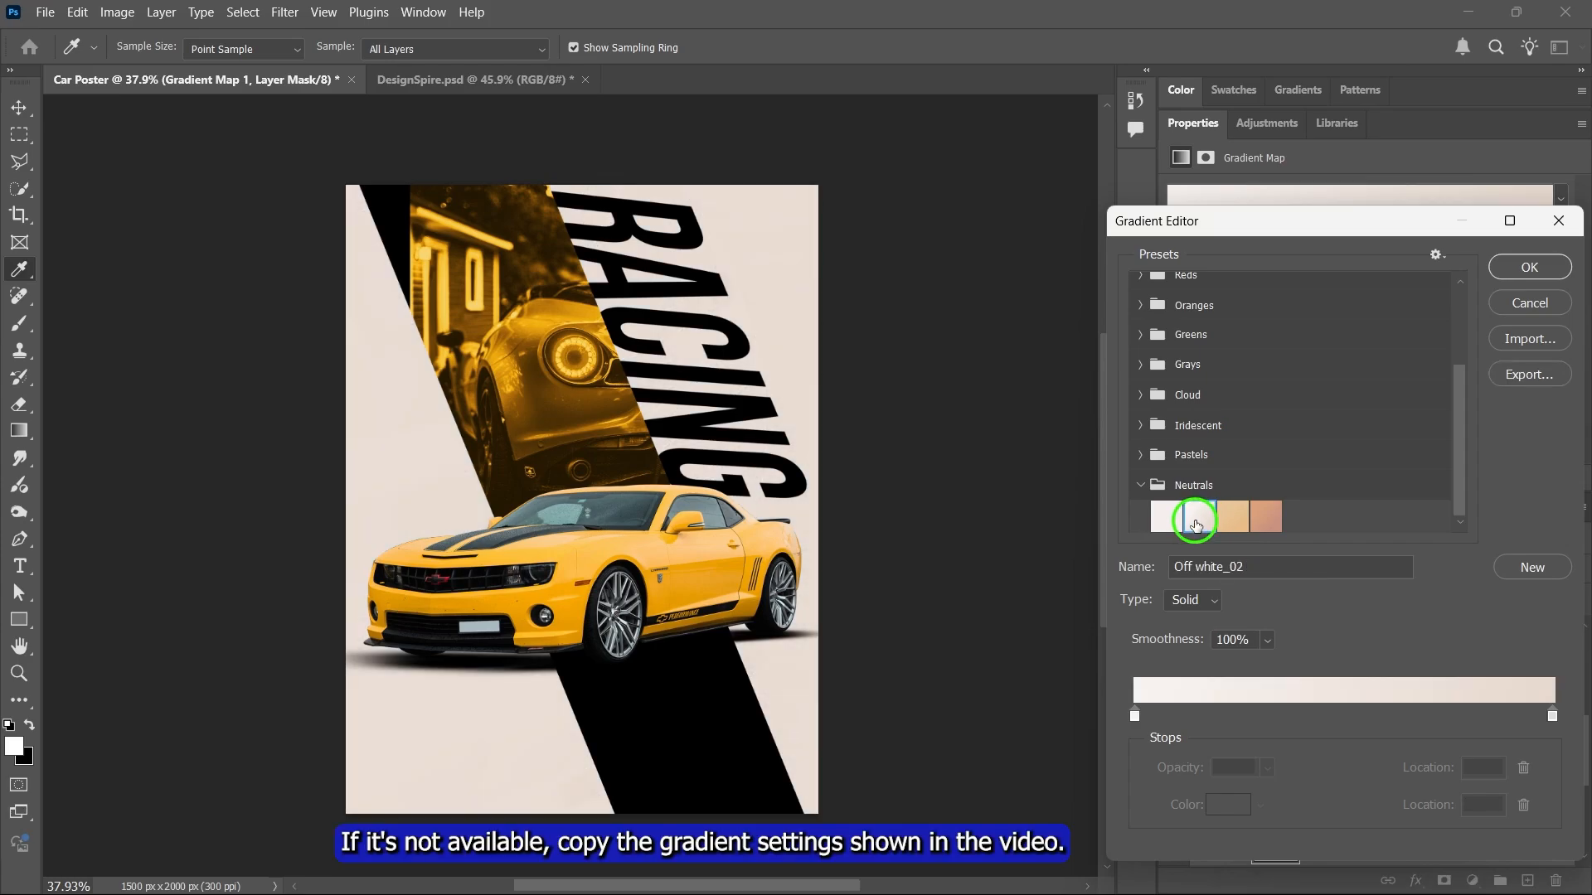
- Check the colors of the gradient's start and end stops and accept the gradient for the Gradient Map layer
double_click(1134, 716)
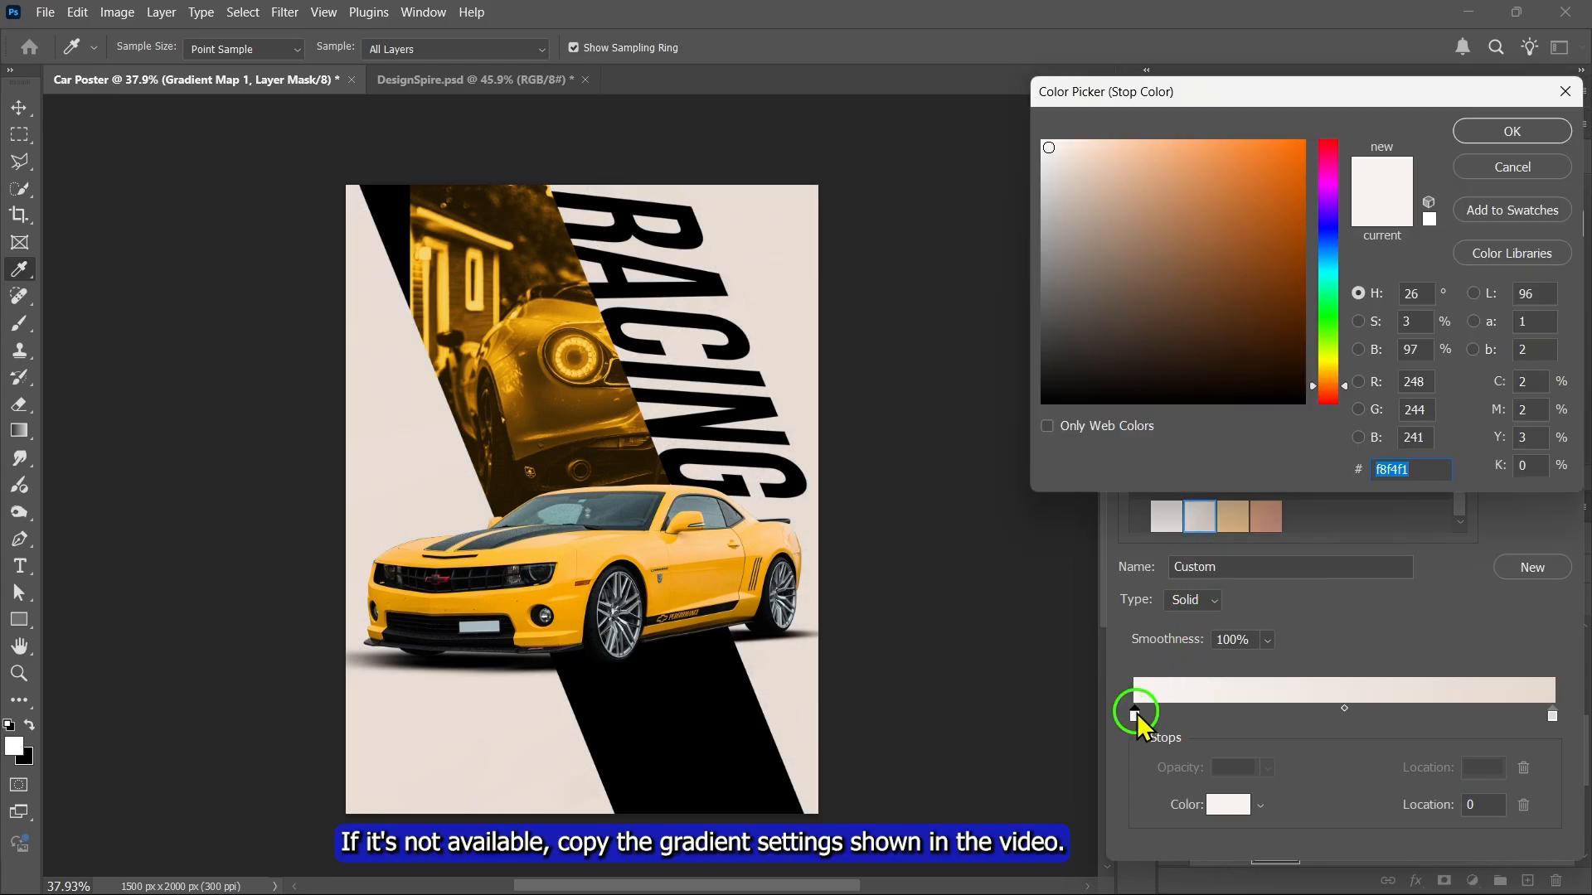
left_click(1512, 131)
left_click(1552, 717)
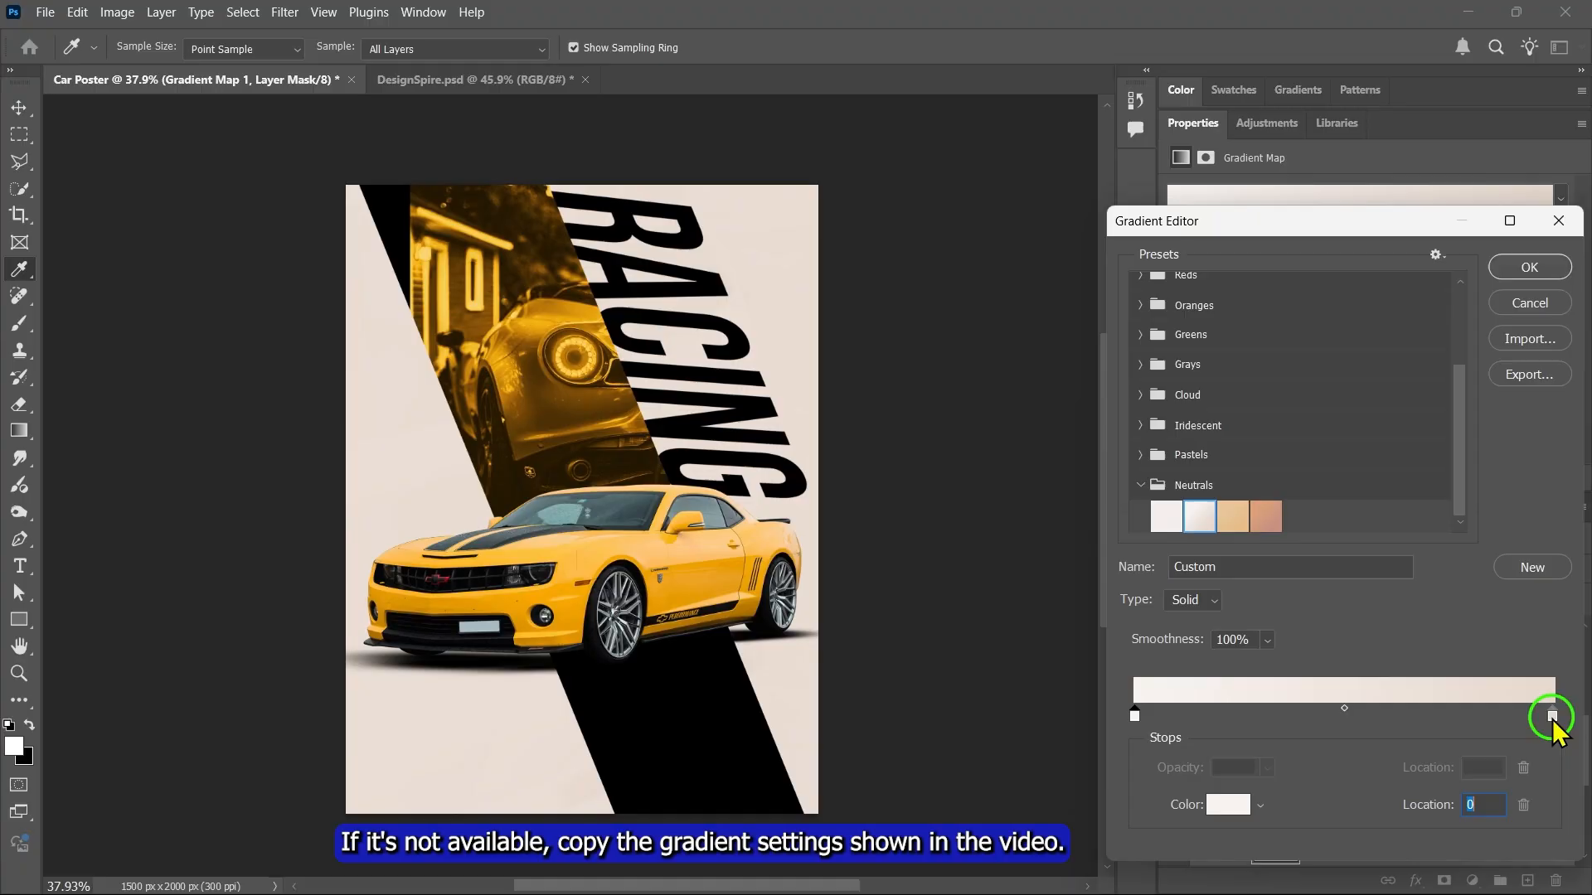
double_click(1552, 717)
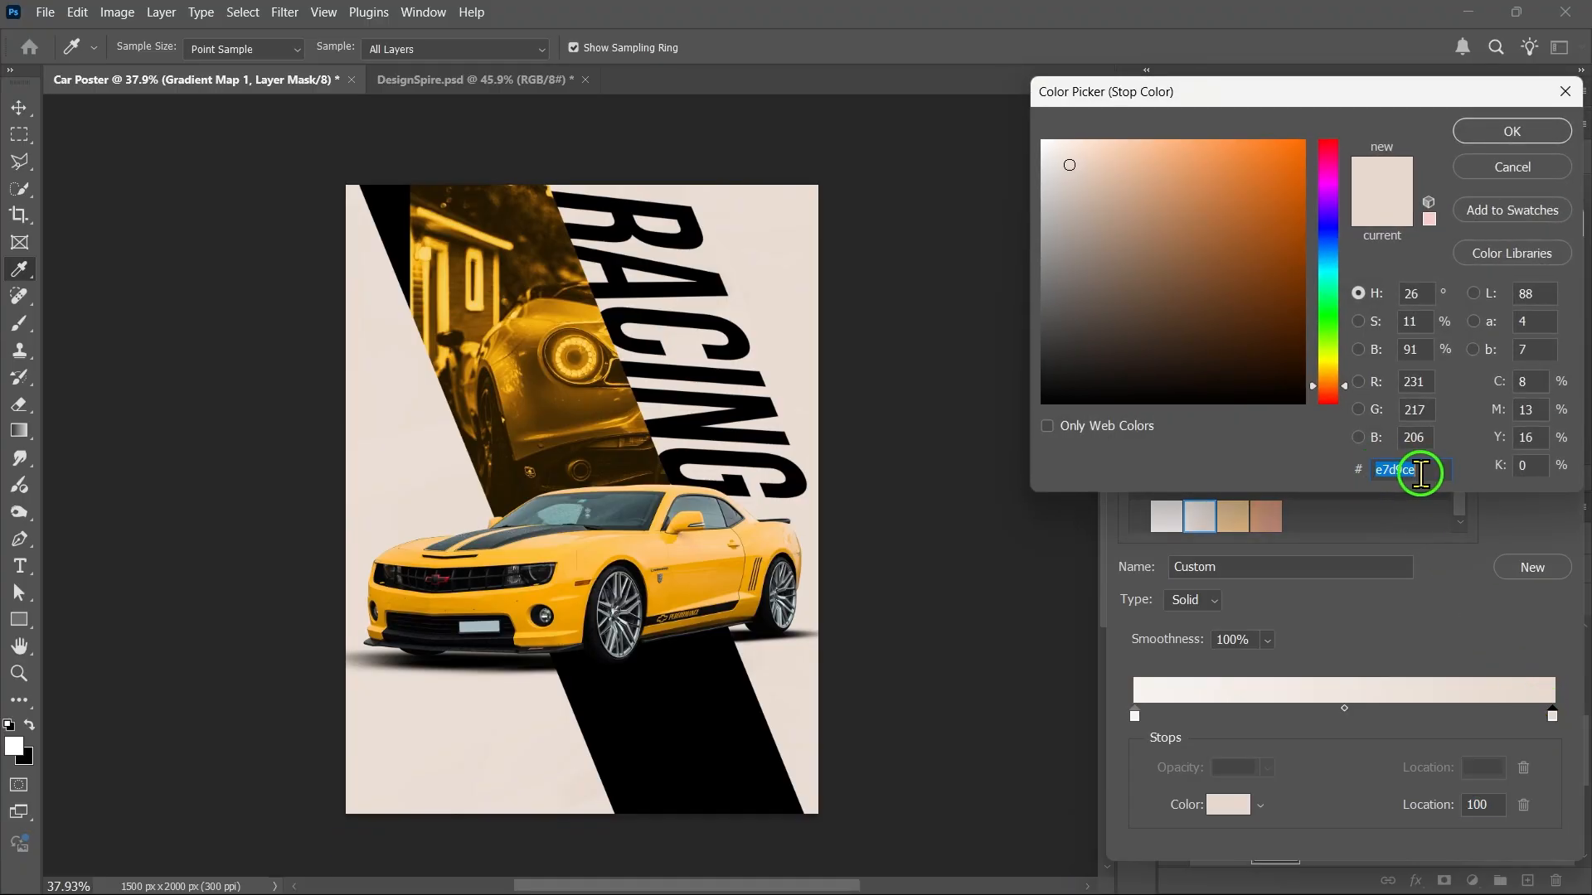
left_click(1514, 140)
left_click(1524, 127)
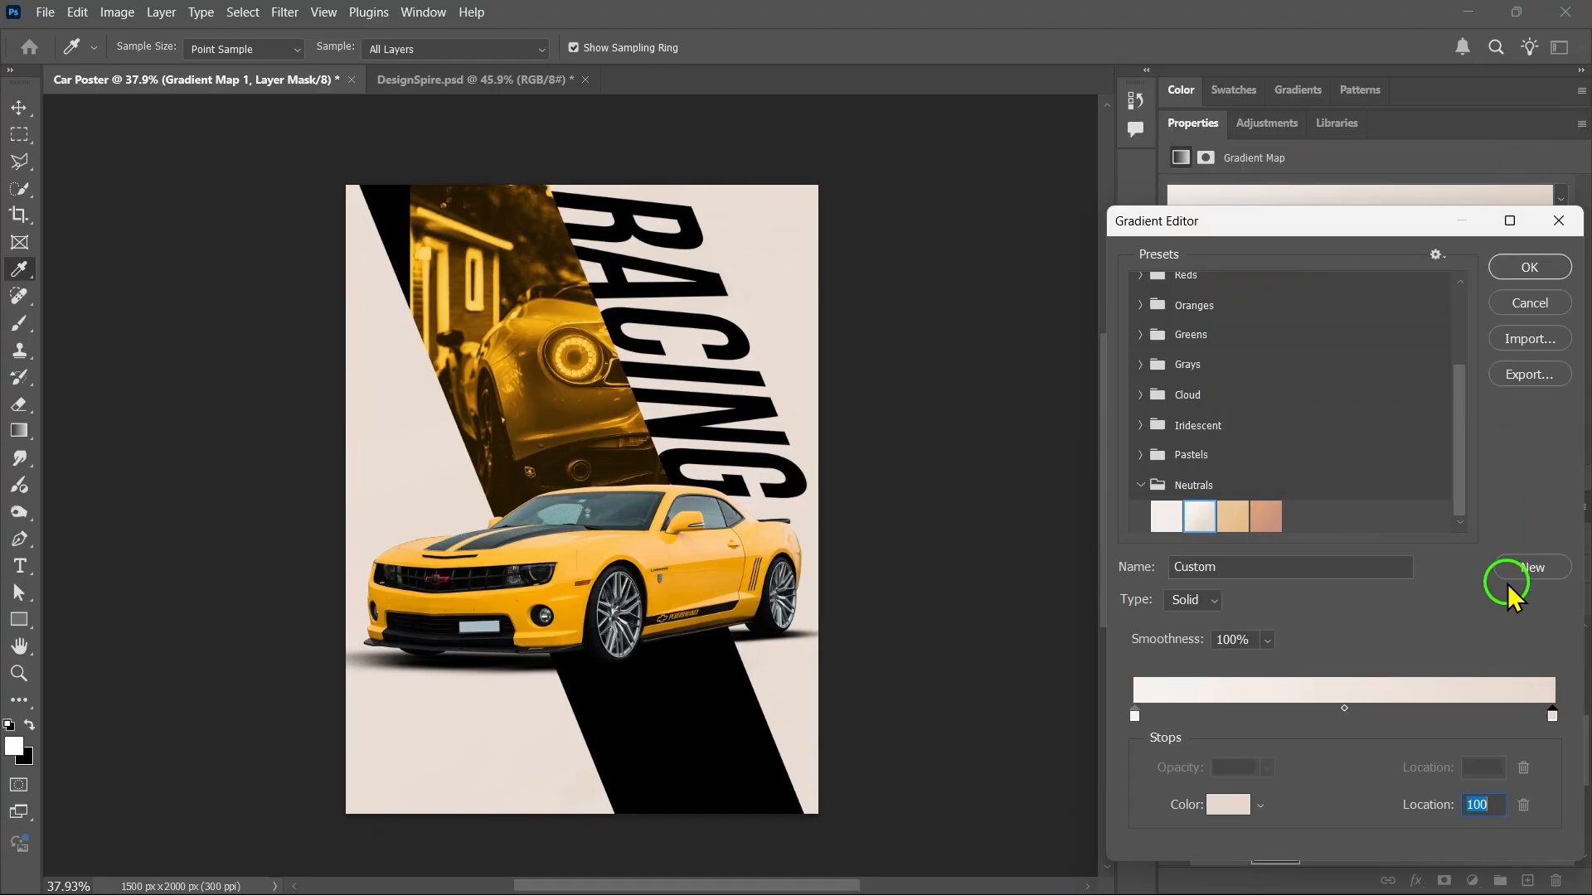
left_click(1136, 717)
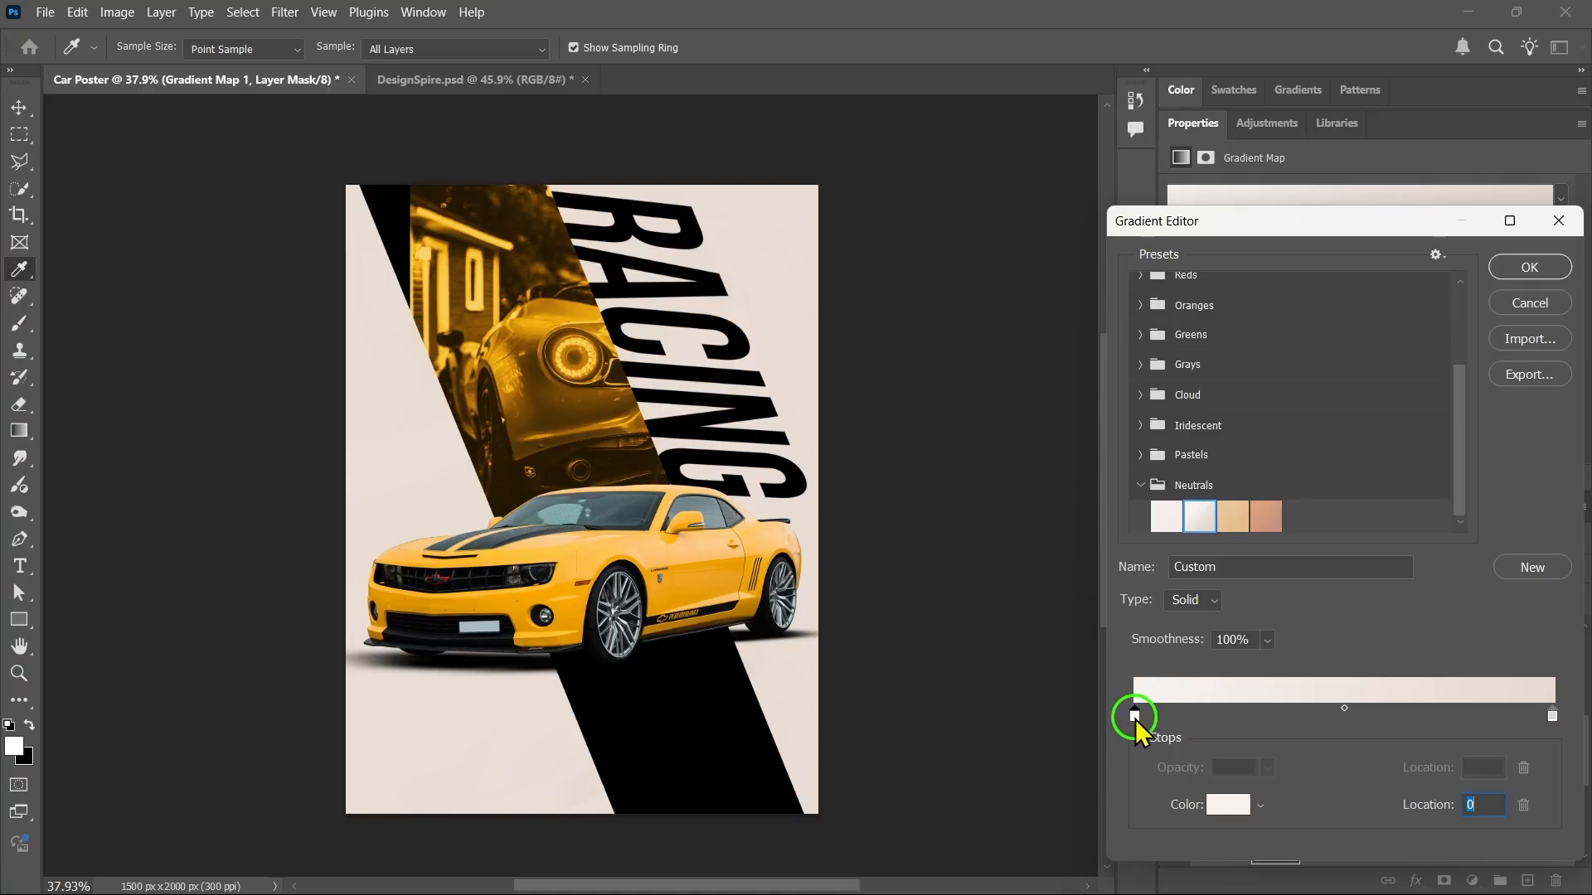
left_click(1530, 266)
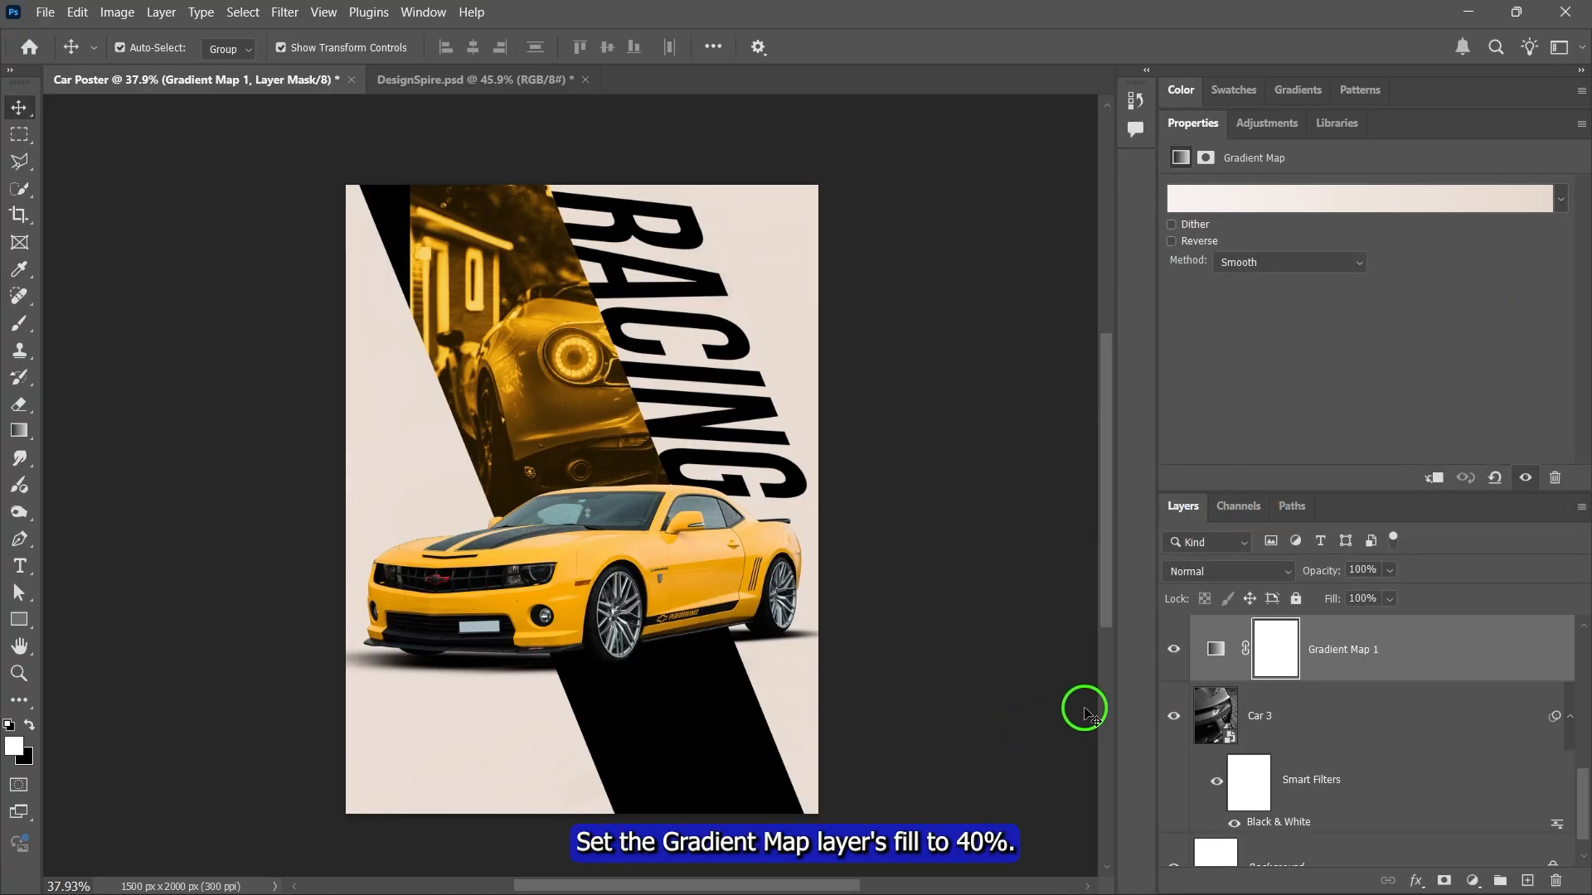
- Set the Gradient Map layer's fill to 40% and collapse its properties
left_click(1389, 599)
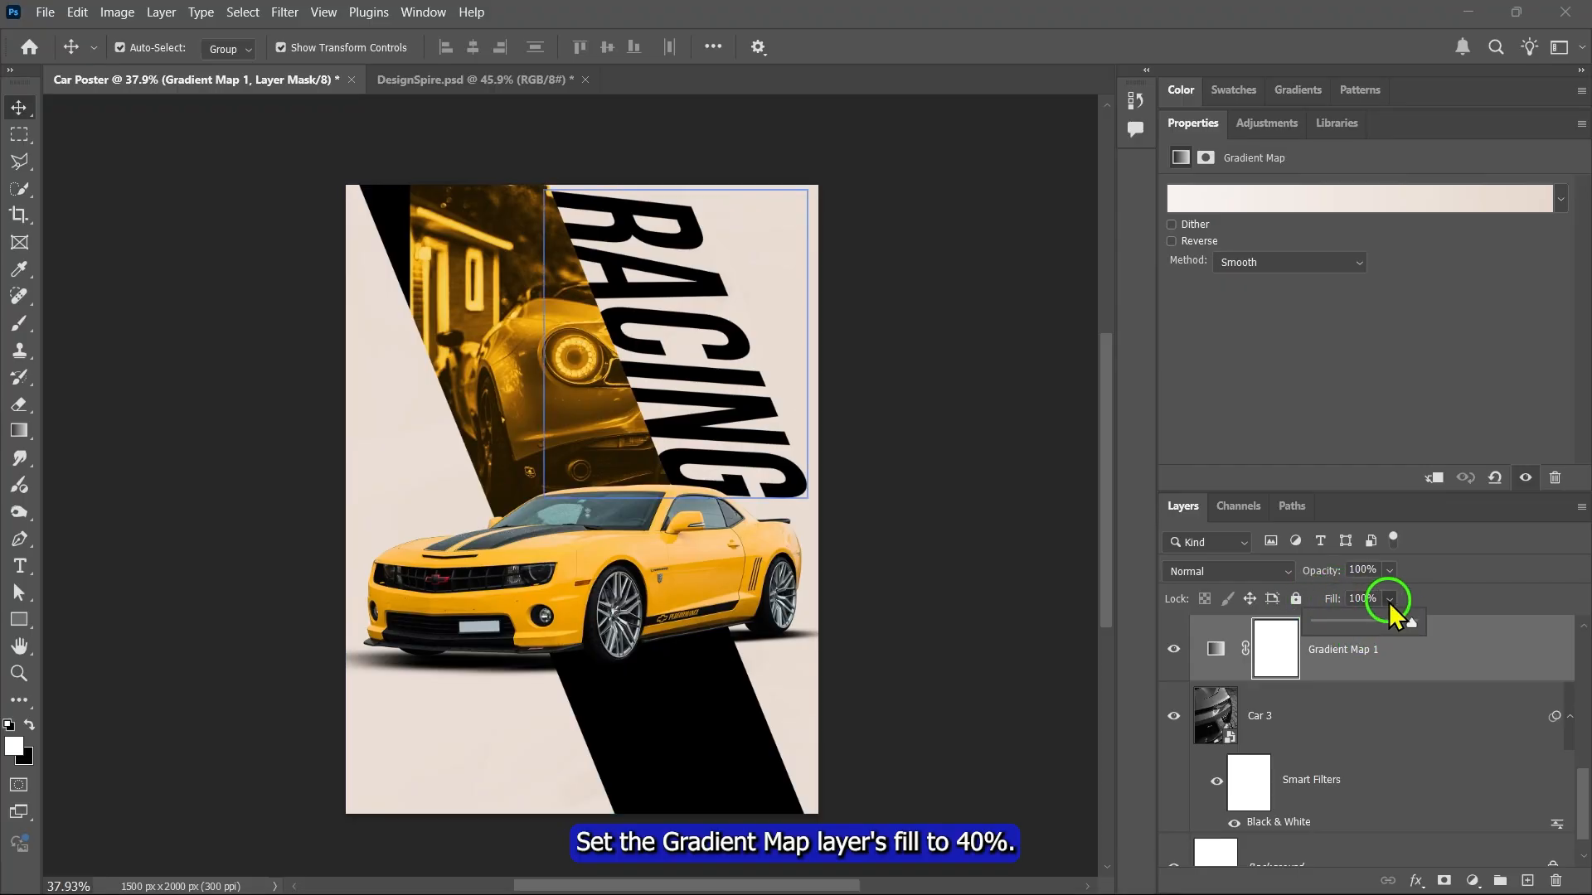
left_click_drag(1416, 622, 1357, 628)
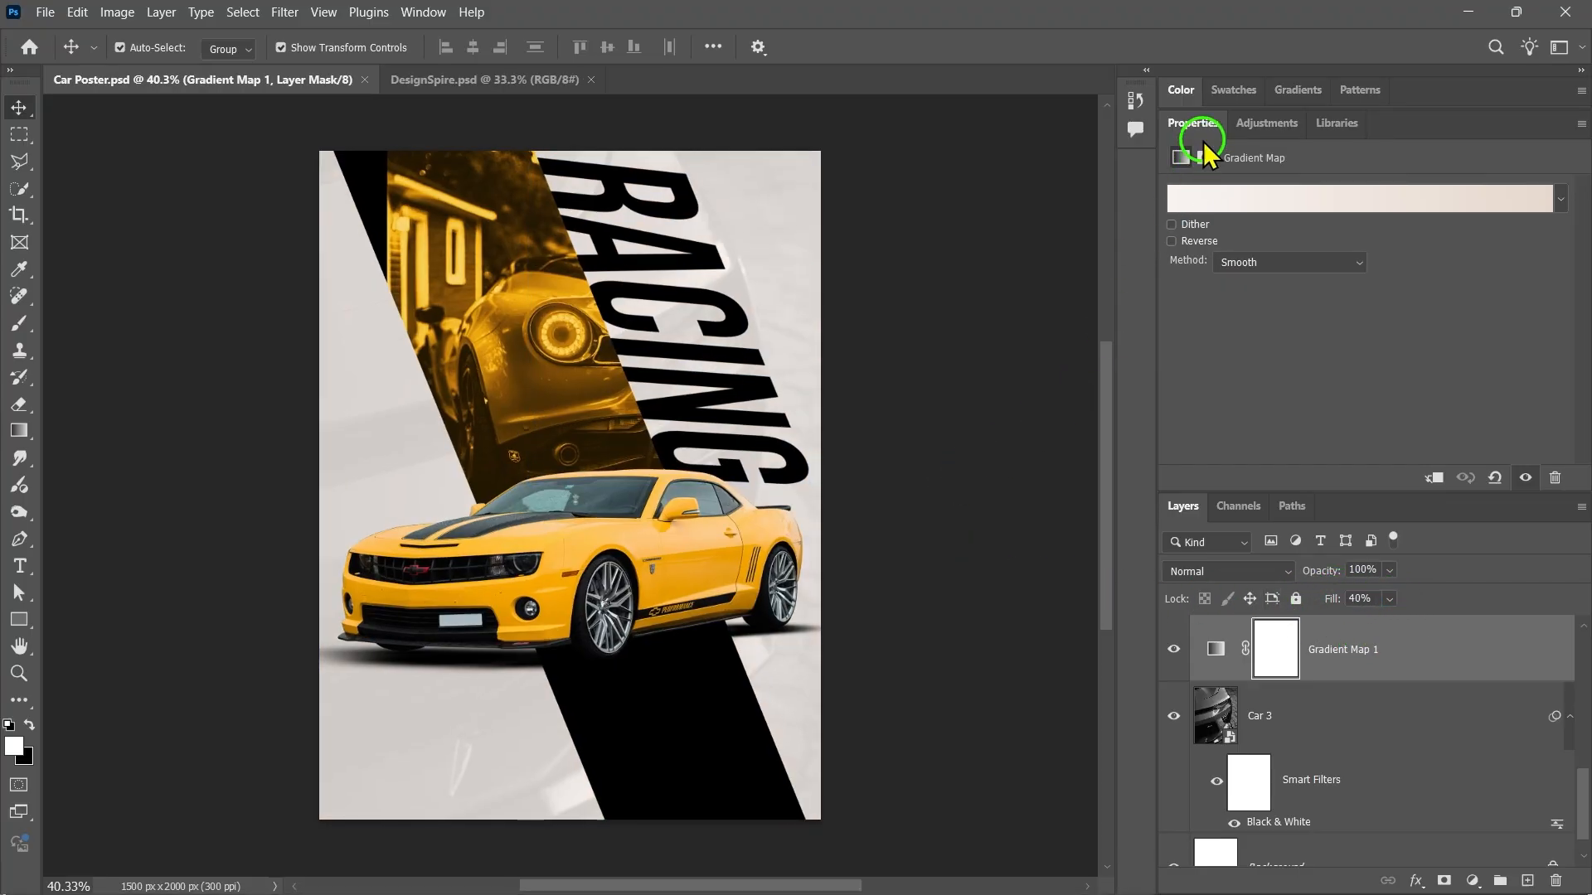
double_click(1202, 139)
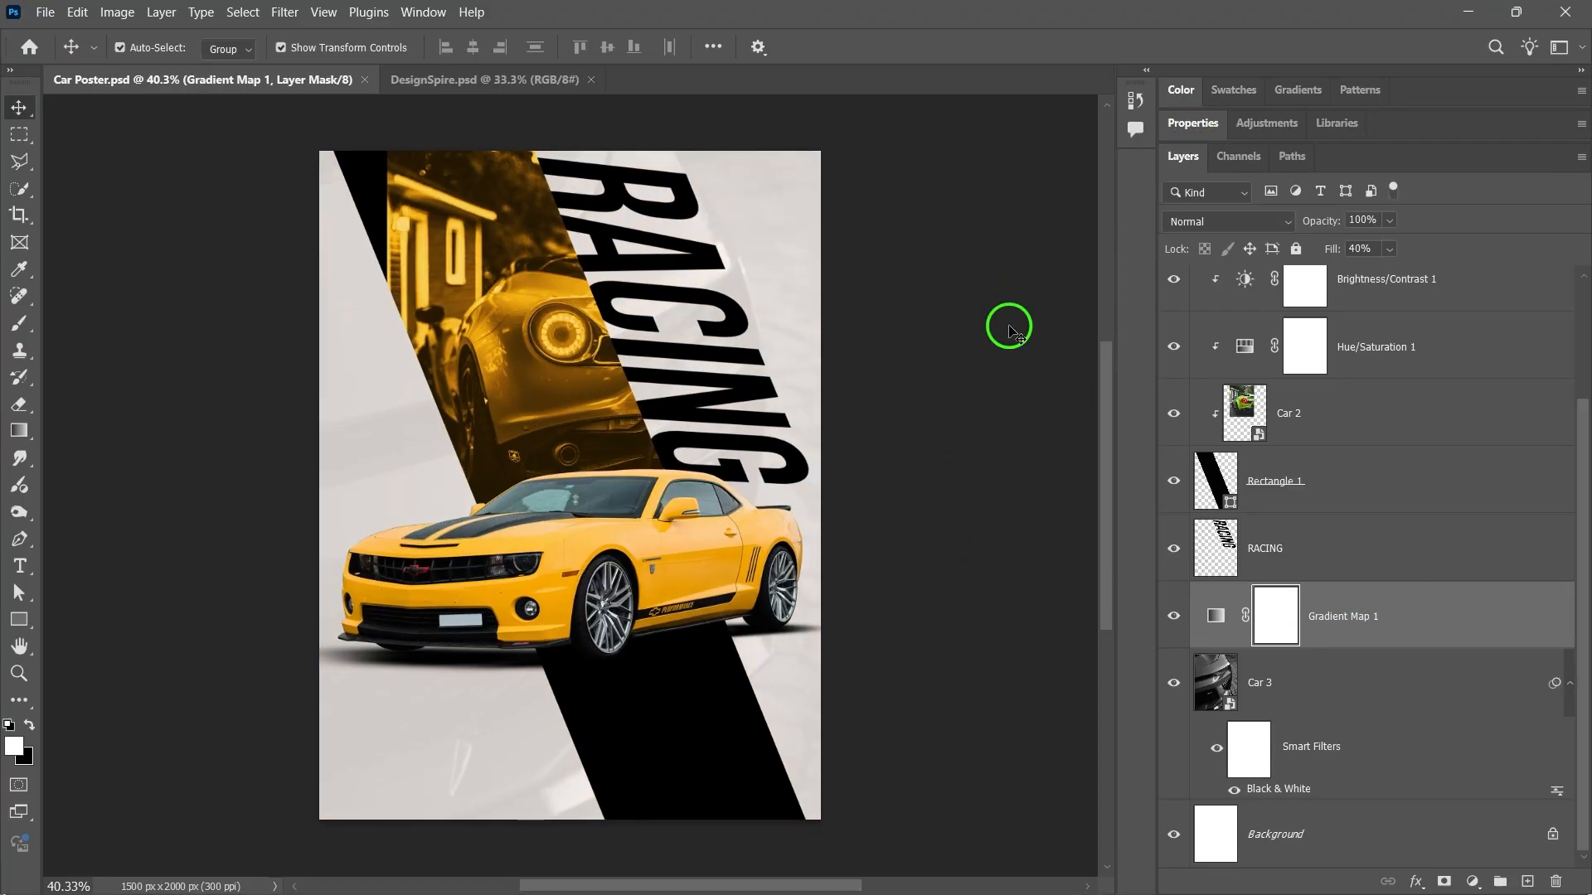
- Add a layer mask to the Car 2 layer
left_click(1354, 418)
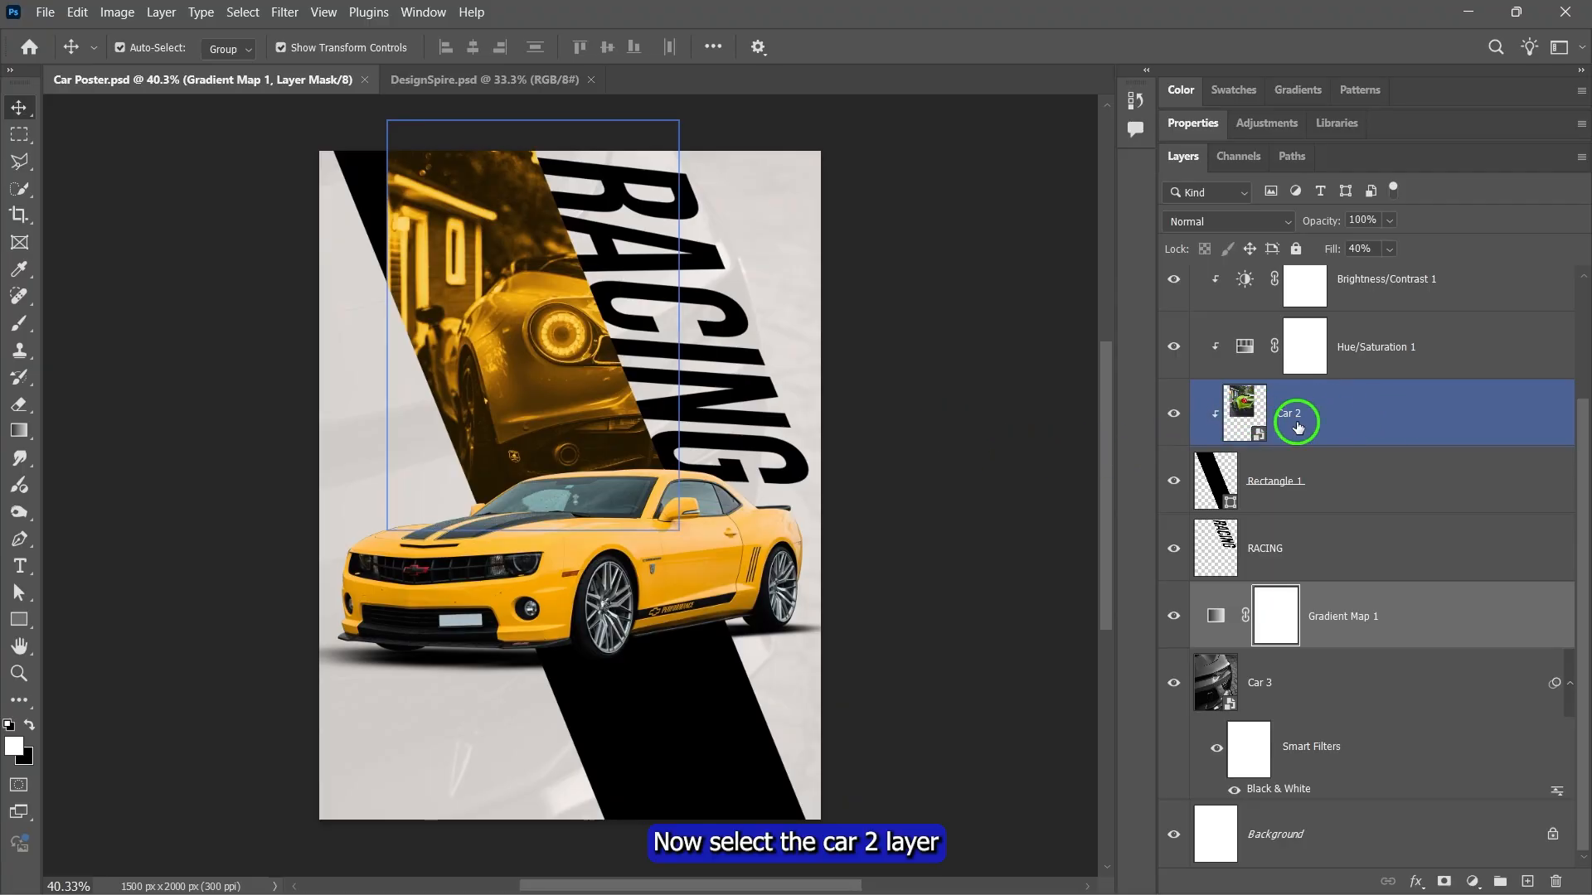
left_click(1337, 426)
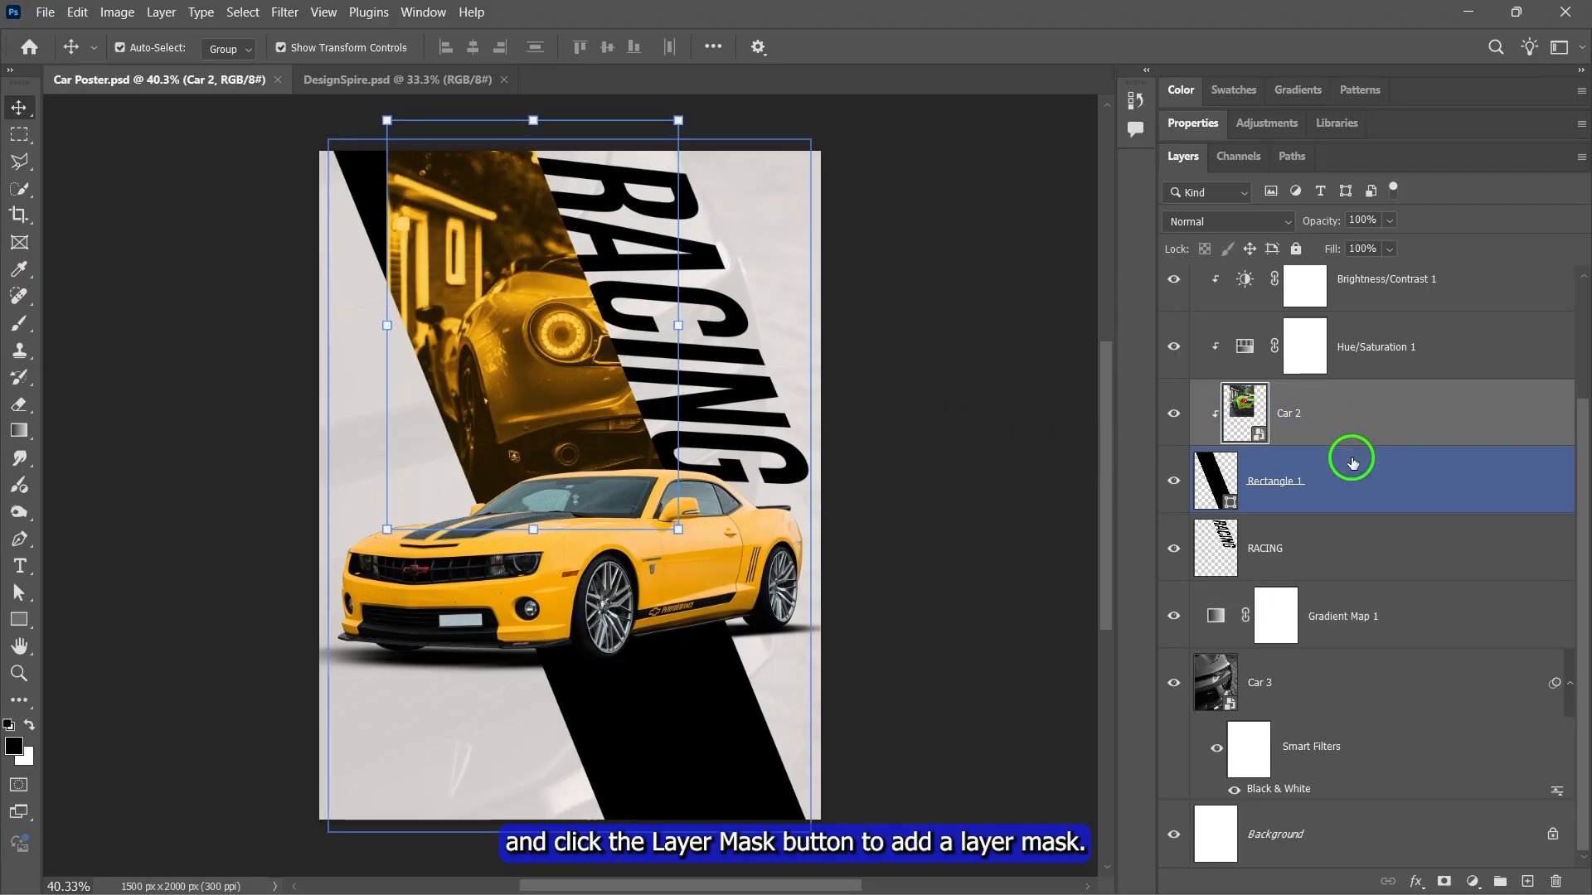
left_click(1443, 884)
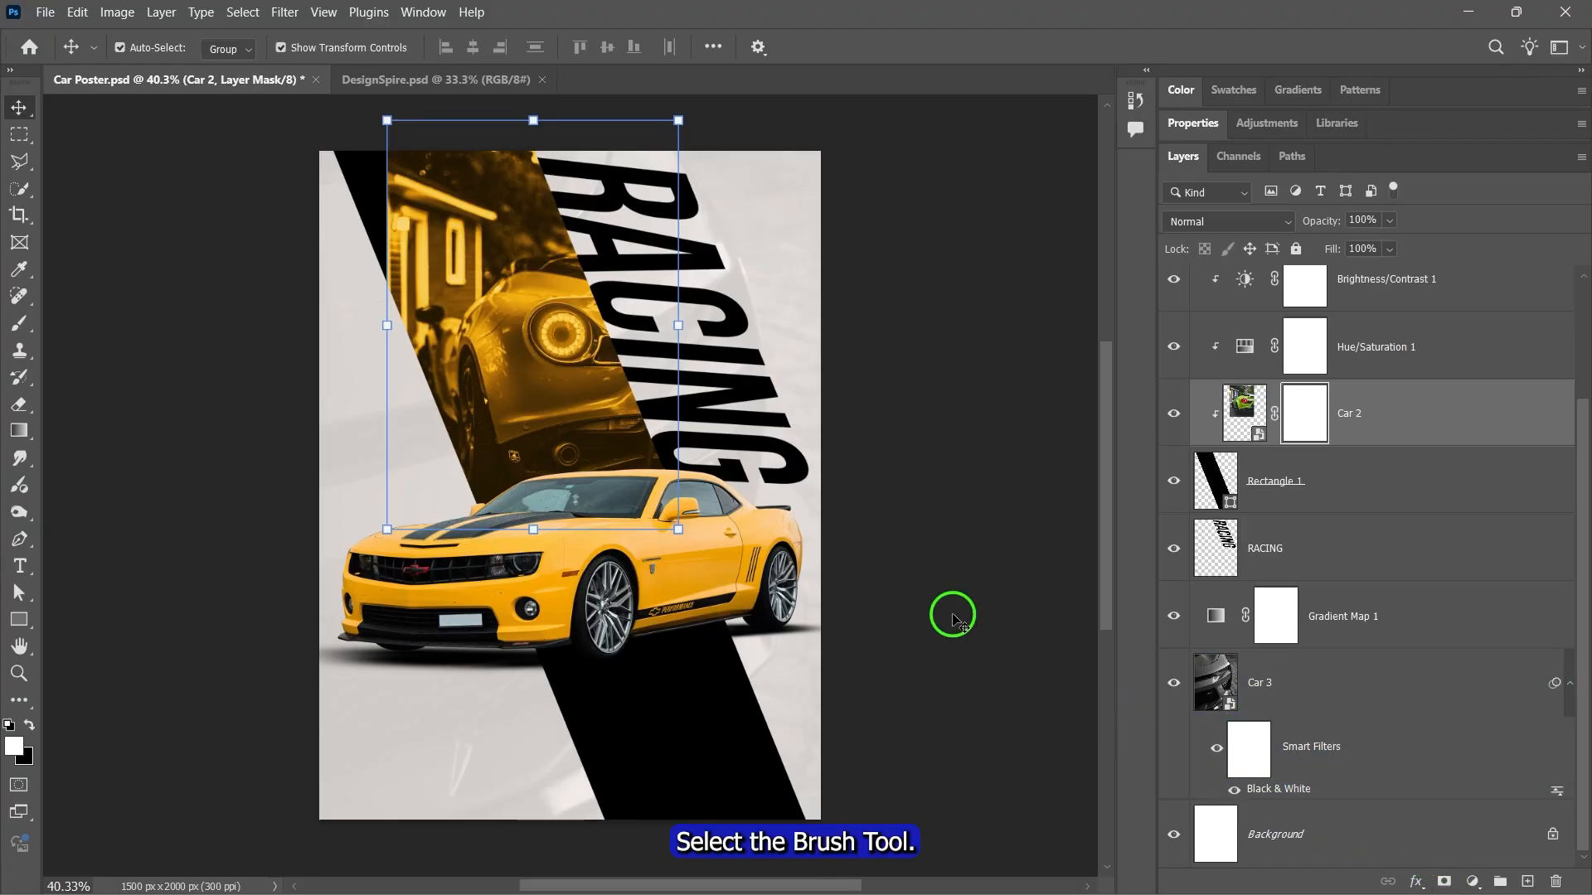
- Set up a Soft Round brush at 400 px and 30% opacity with black as the foreground color
left_click(19, 326)
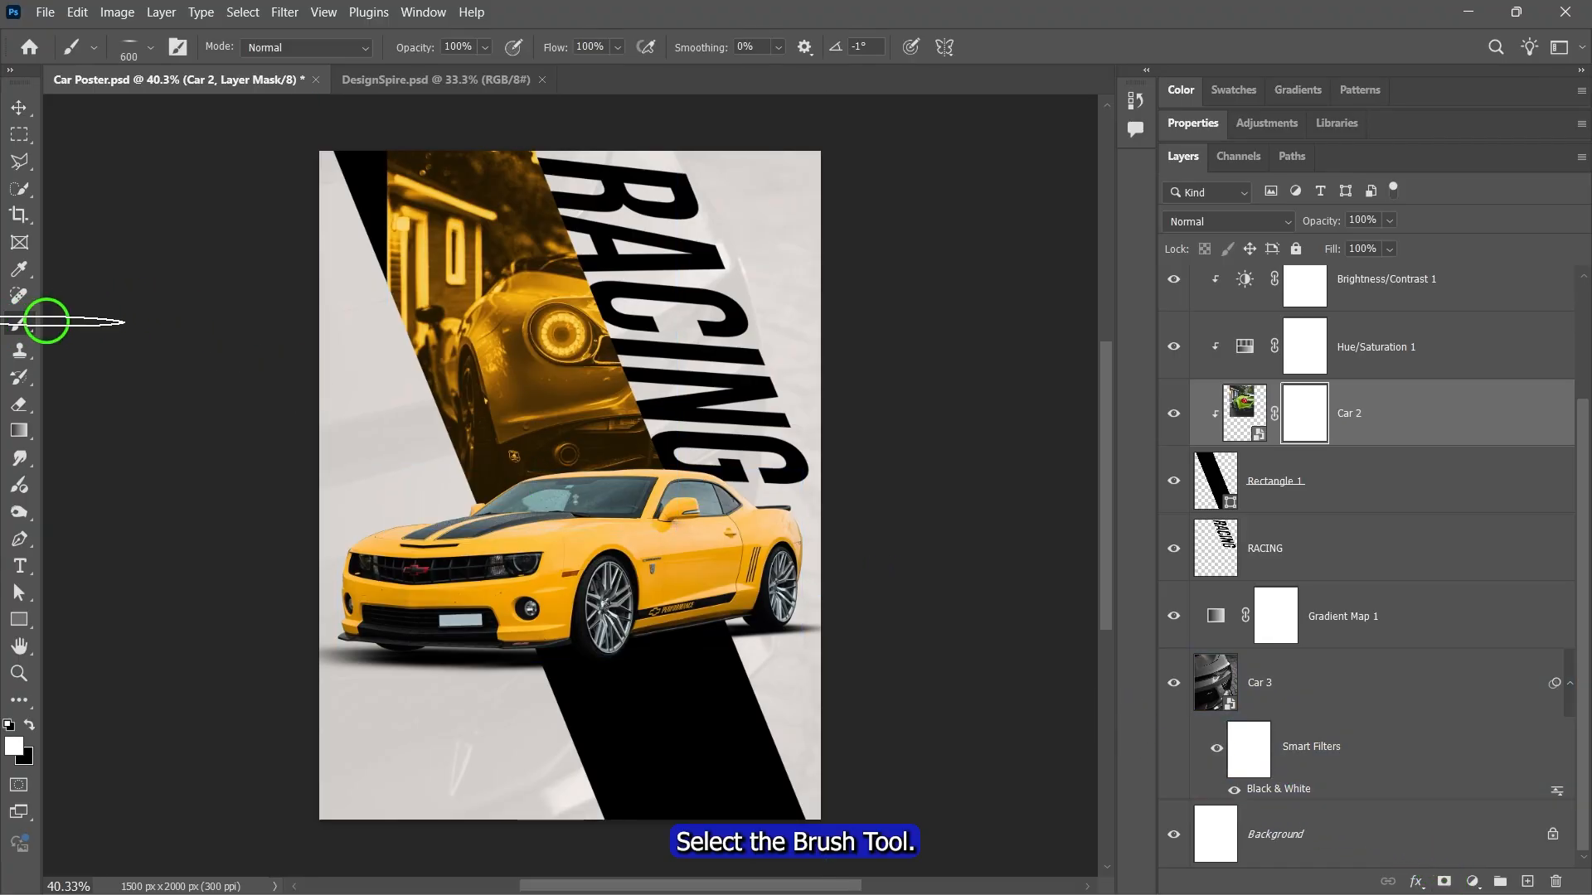
left_click(150, 50)
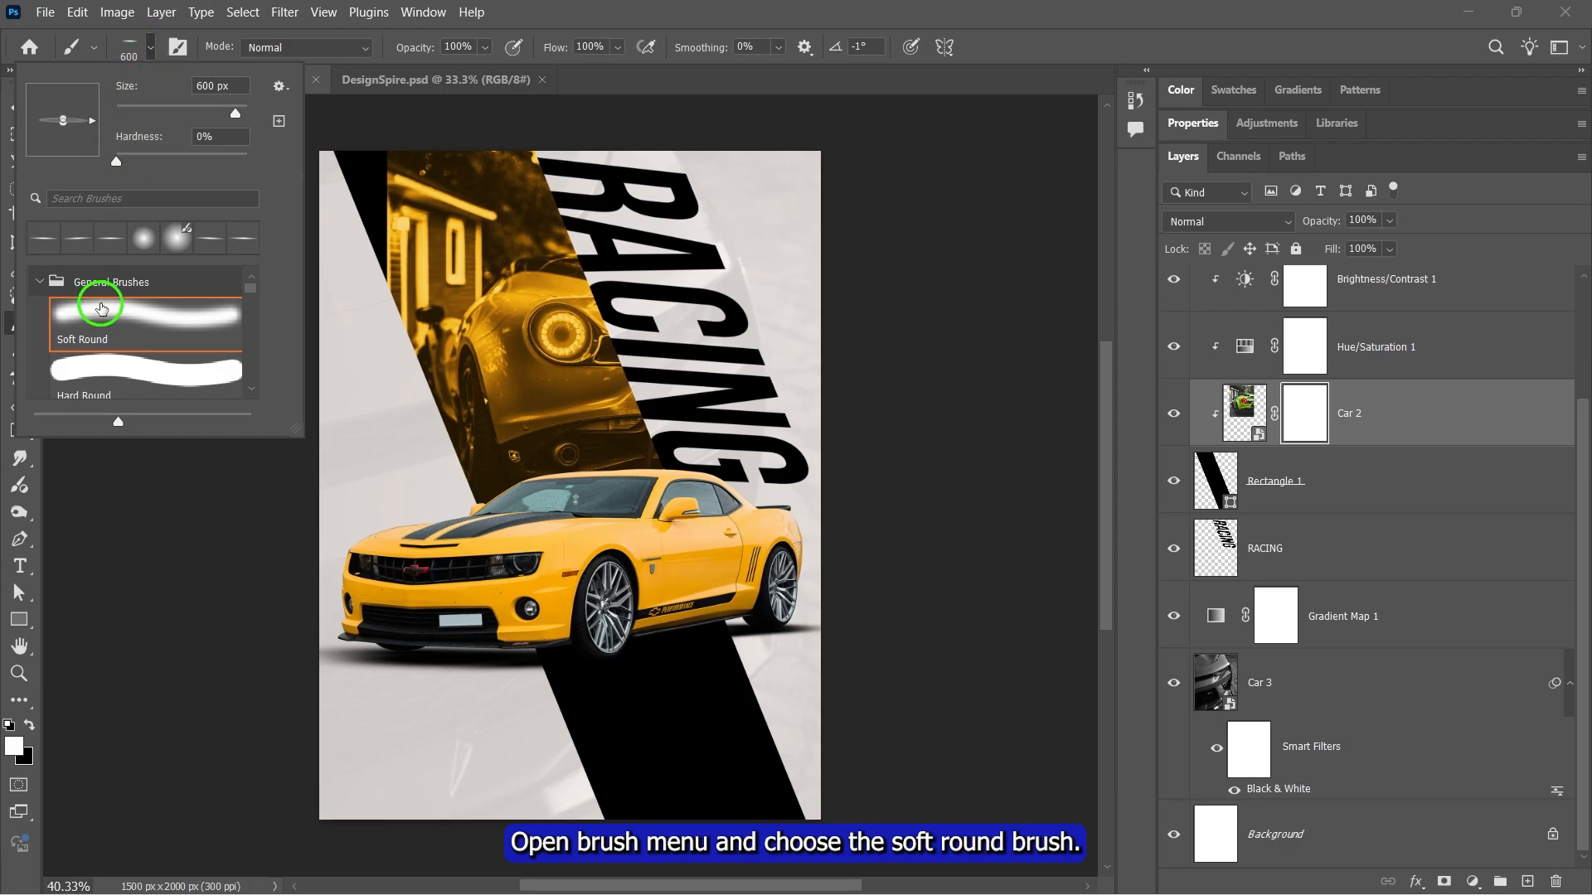
left_click(106, 339)
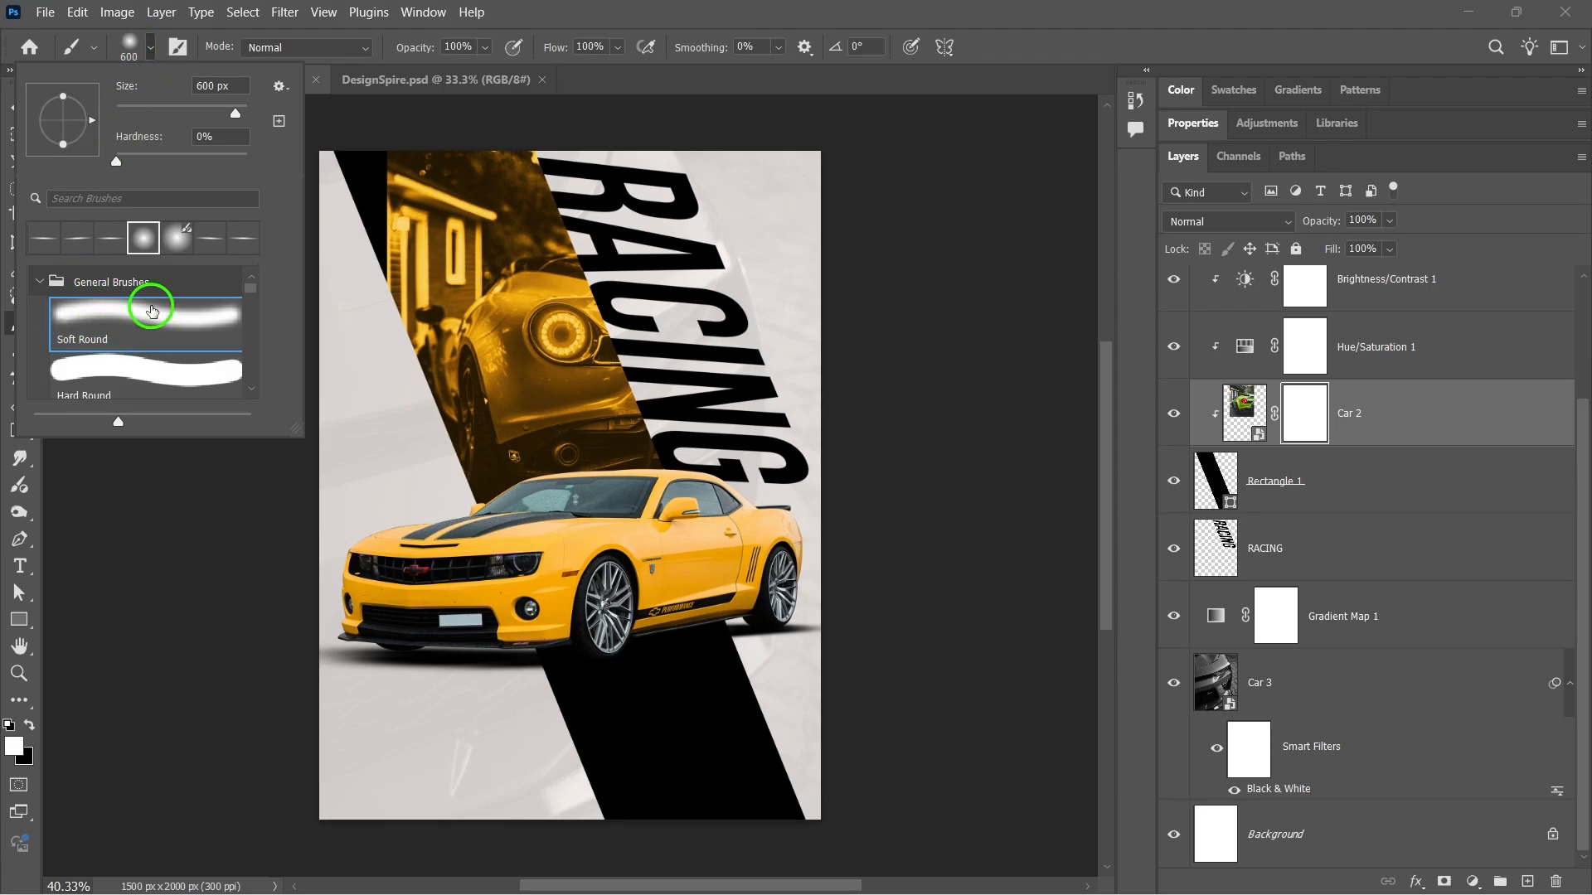
left_click(152, 51)
left_click(485, 47)
left_click_drag(512, 70, 440, 96)
left_click(486, 50)
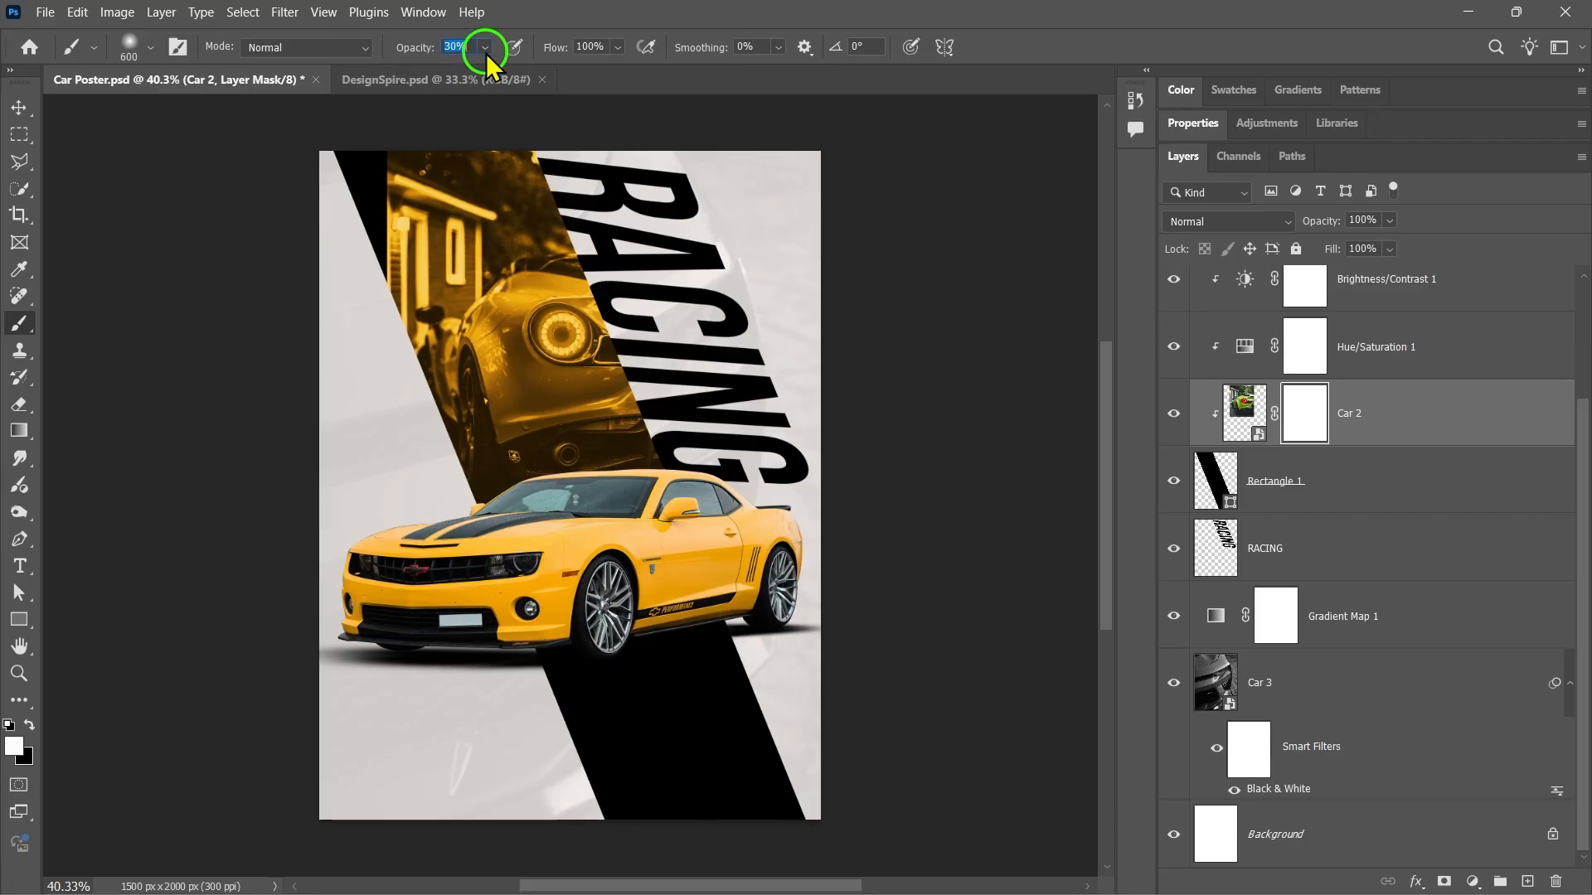
key("bracketleft")
key("bracketleft")
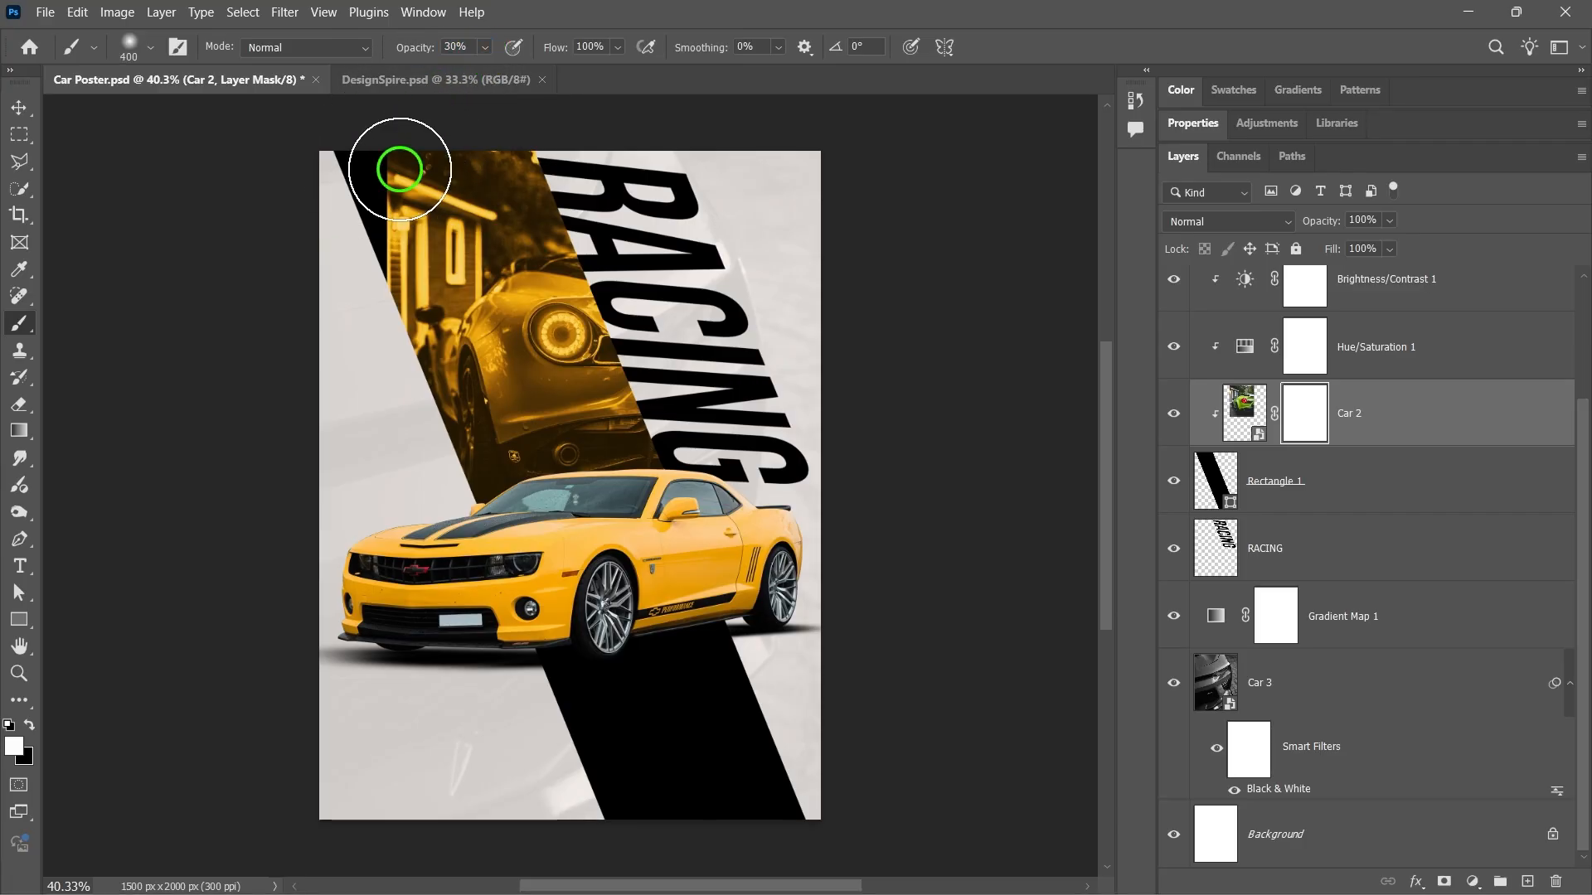
left_click(30, 723)
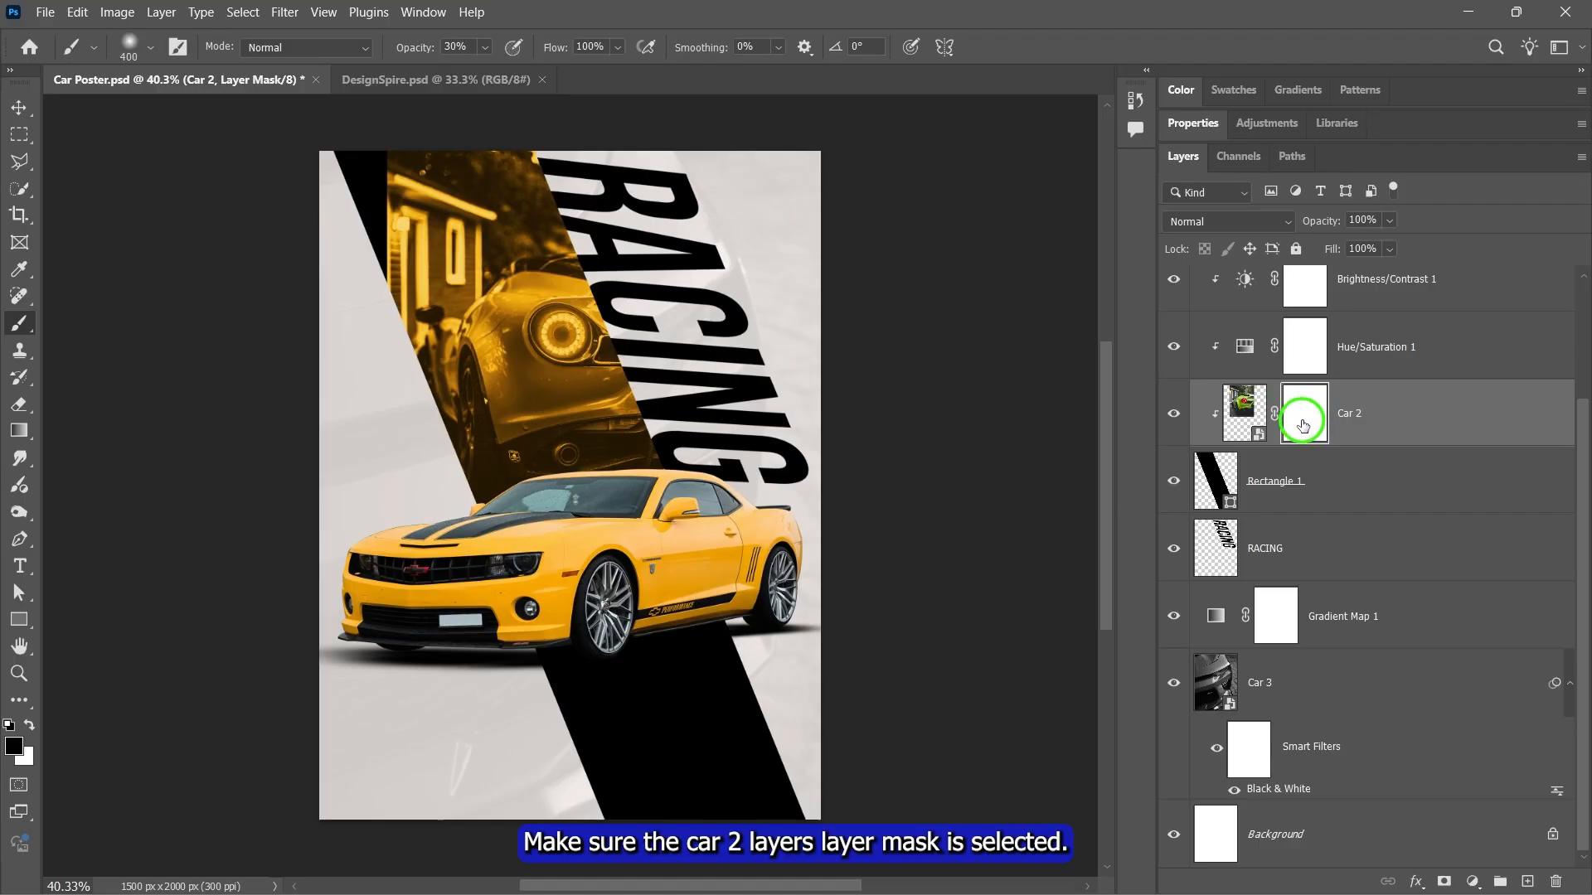
- Paint black on the Car 2 mask to fade the photo's upper-left area, and restore over-faded parts around the car with white
mouse_move(412, 160)
left_mouse_down()
mouse_move(380, 184)
mouse_move(429, 150)
mouse_move(351, 221)
mouse_move(418, 170)
mouse_move(354, 237)
mouse_move(482, 160)
mouse_move(386, 229)
mouse_move(531, 166)
mouse_move(396, 150)
mouse_move(406, 248)
mouse_move(475, 237)
mouse_move(369, 266)
mouse_move(349, 312)
mouse_move(449, 262)
mouse_move(456, 377)
mouse_move(515, 268)
mouse_move(497, 315)
left_mouse_up()
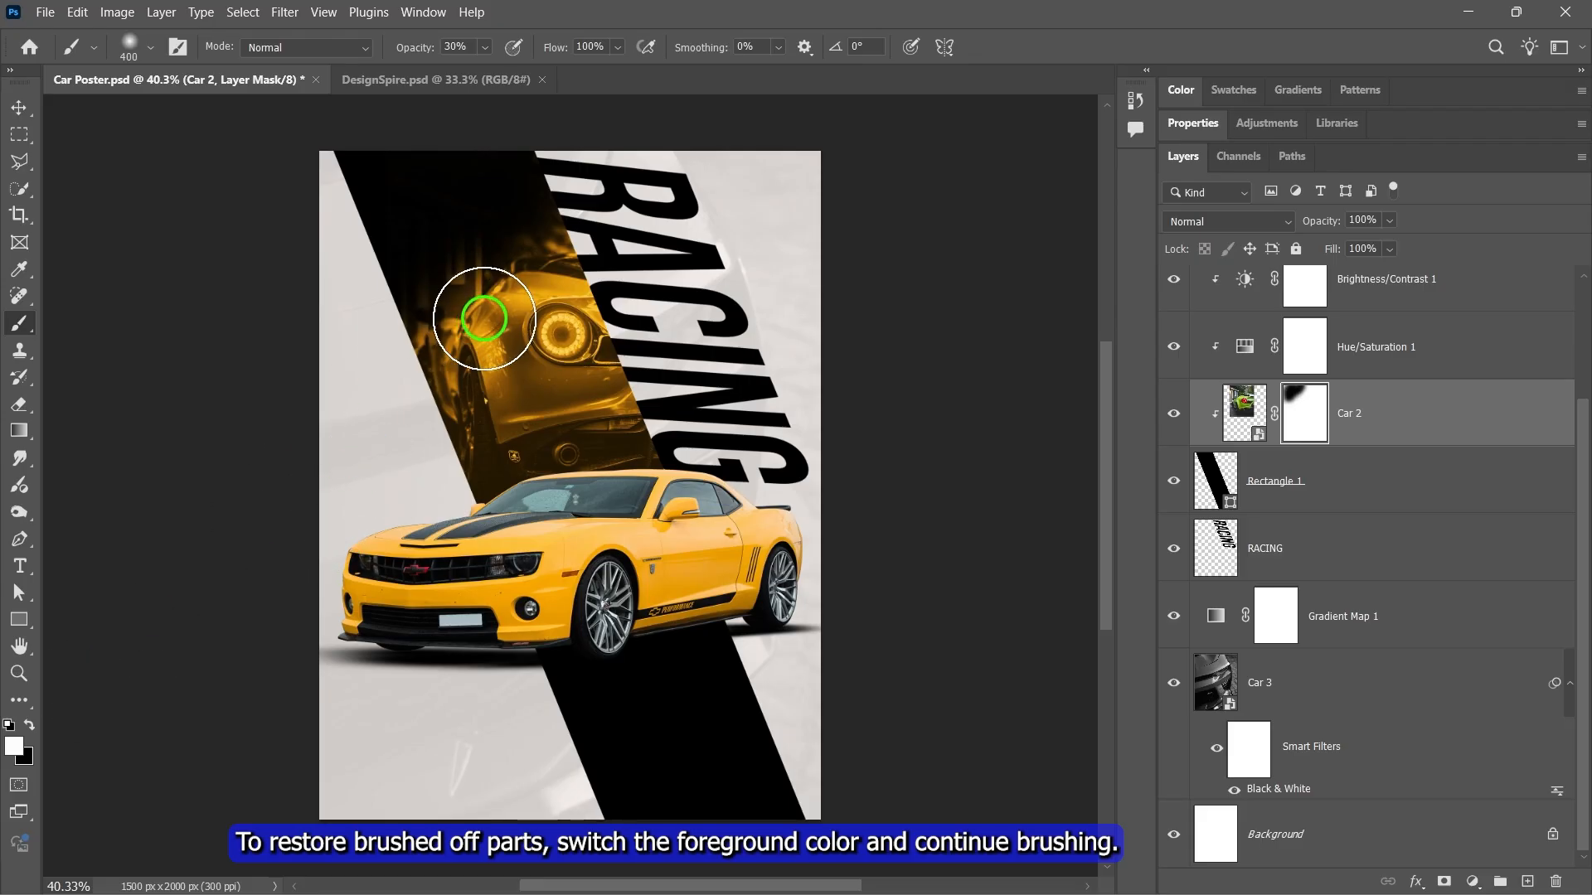
mouse_move(548, 238)
left_mouse_down()
mouse_move(459, 355)
mouse_move(515, 259)
mouse_move(393, 234)
mouse_move(439, 369)
mouse_move(561, 283)
mouse_move(484, 358)
mouse_move(547, 362)
left_mouse_up()
key("v")
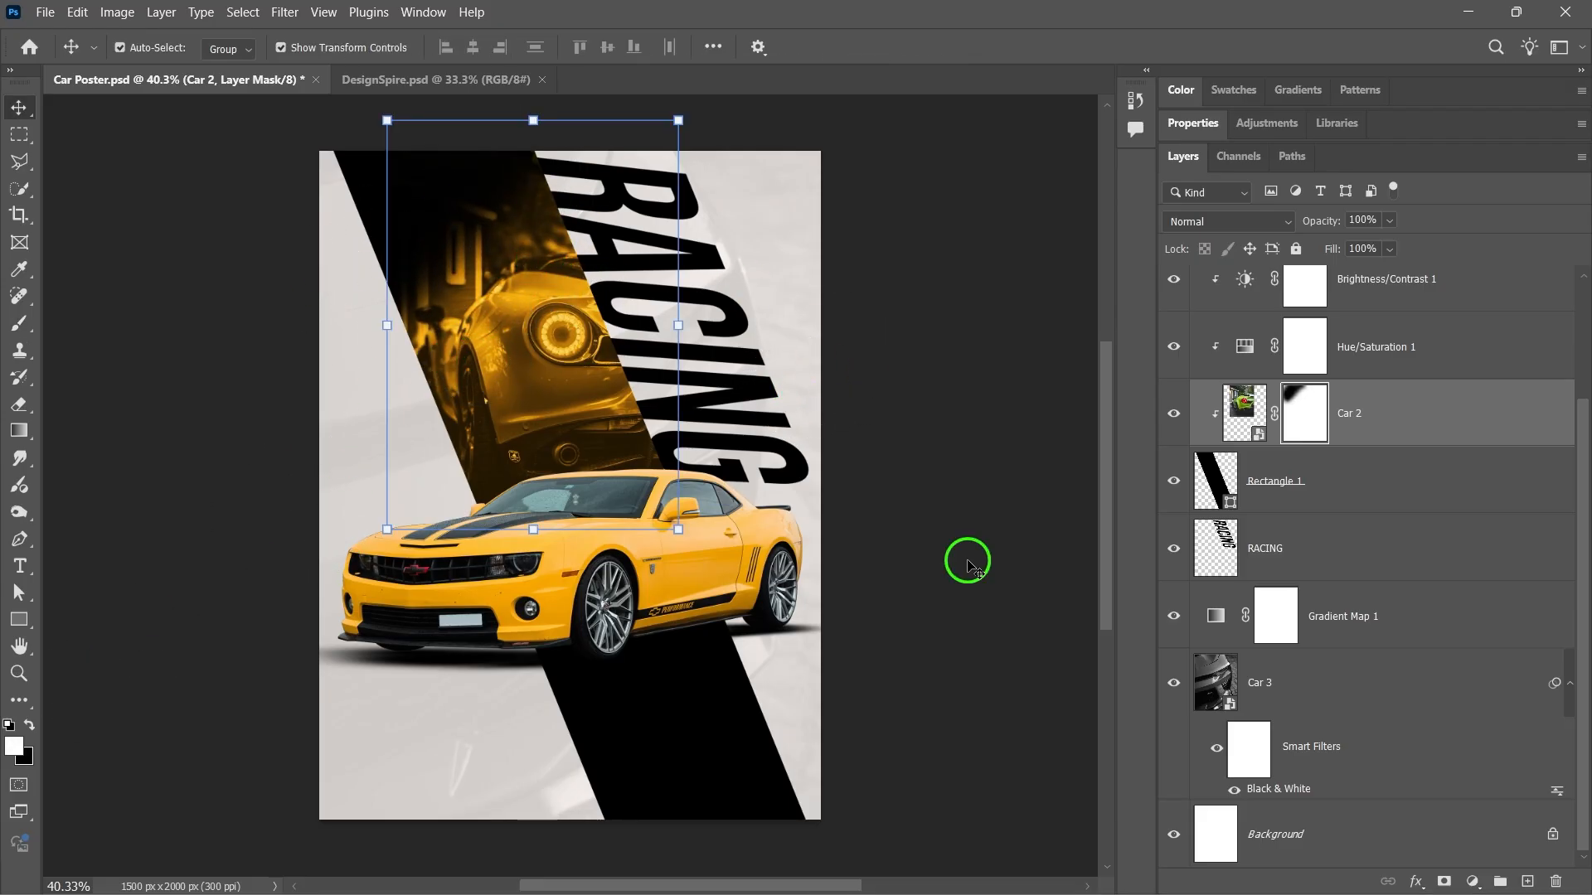
- Place Car Service Logo.png from the Car Poster folder onto the canvas, above the Car layer
left_click(1414, 471)
scroll(1414, 471, "up", 3)
left_click(1289, 298)
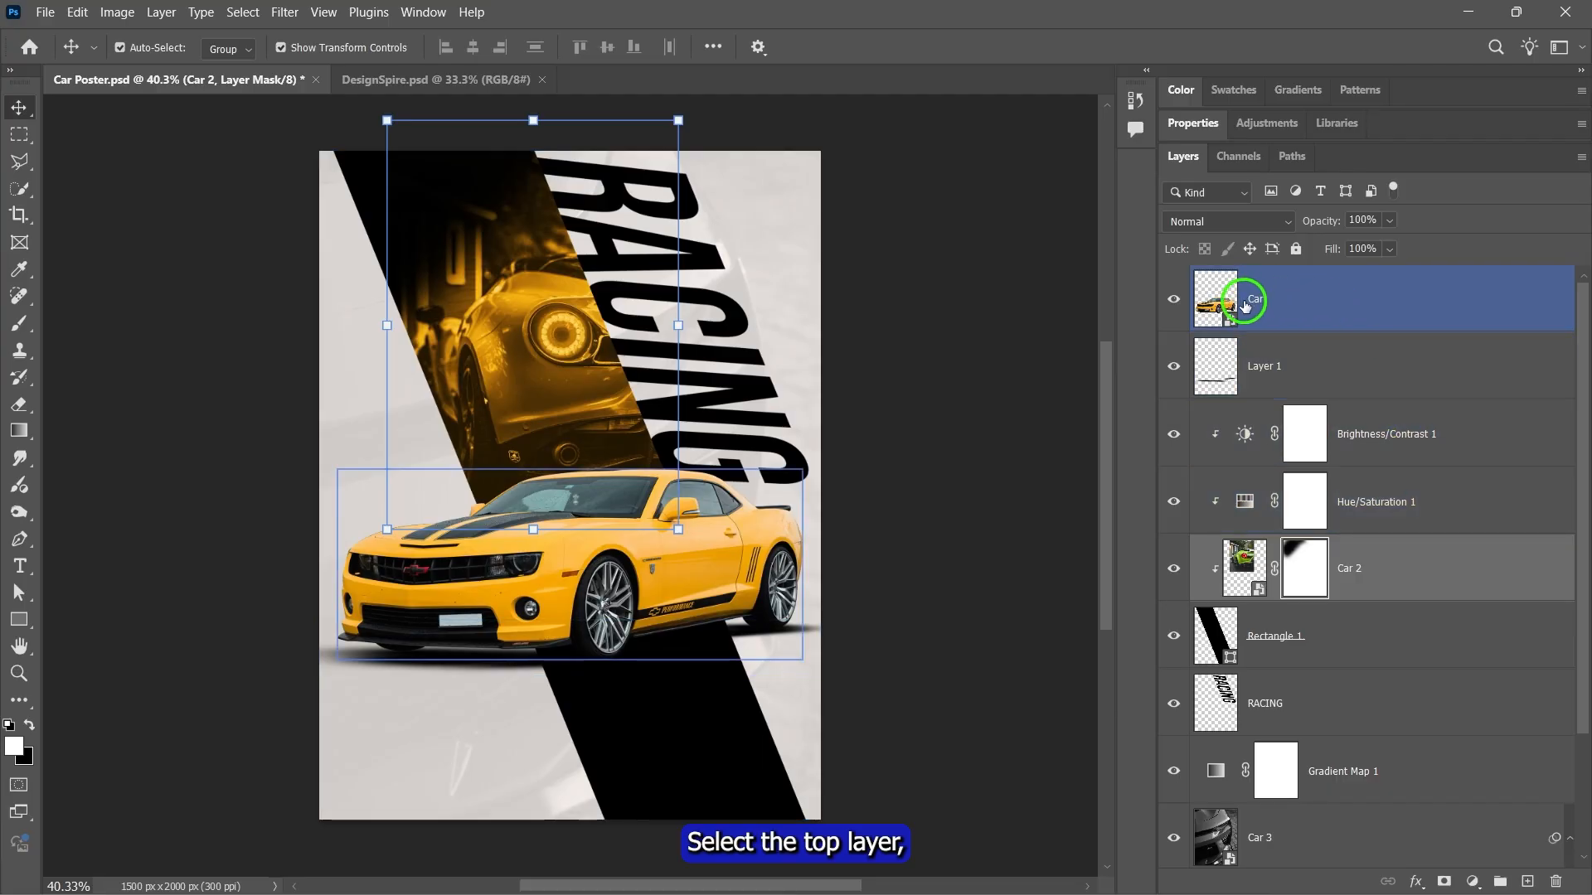
left_click(1337, 300)
key("alt+Tab")
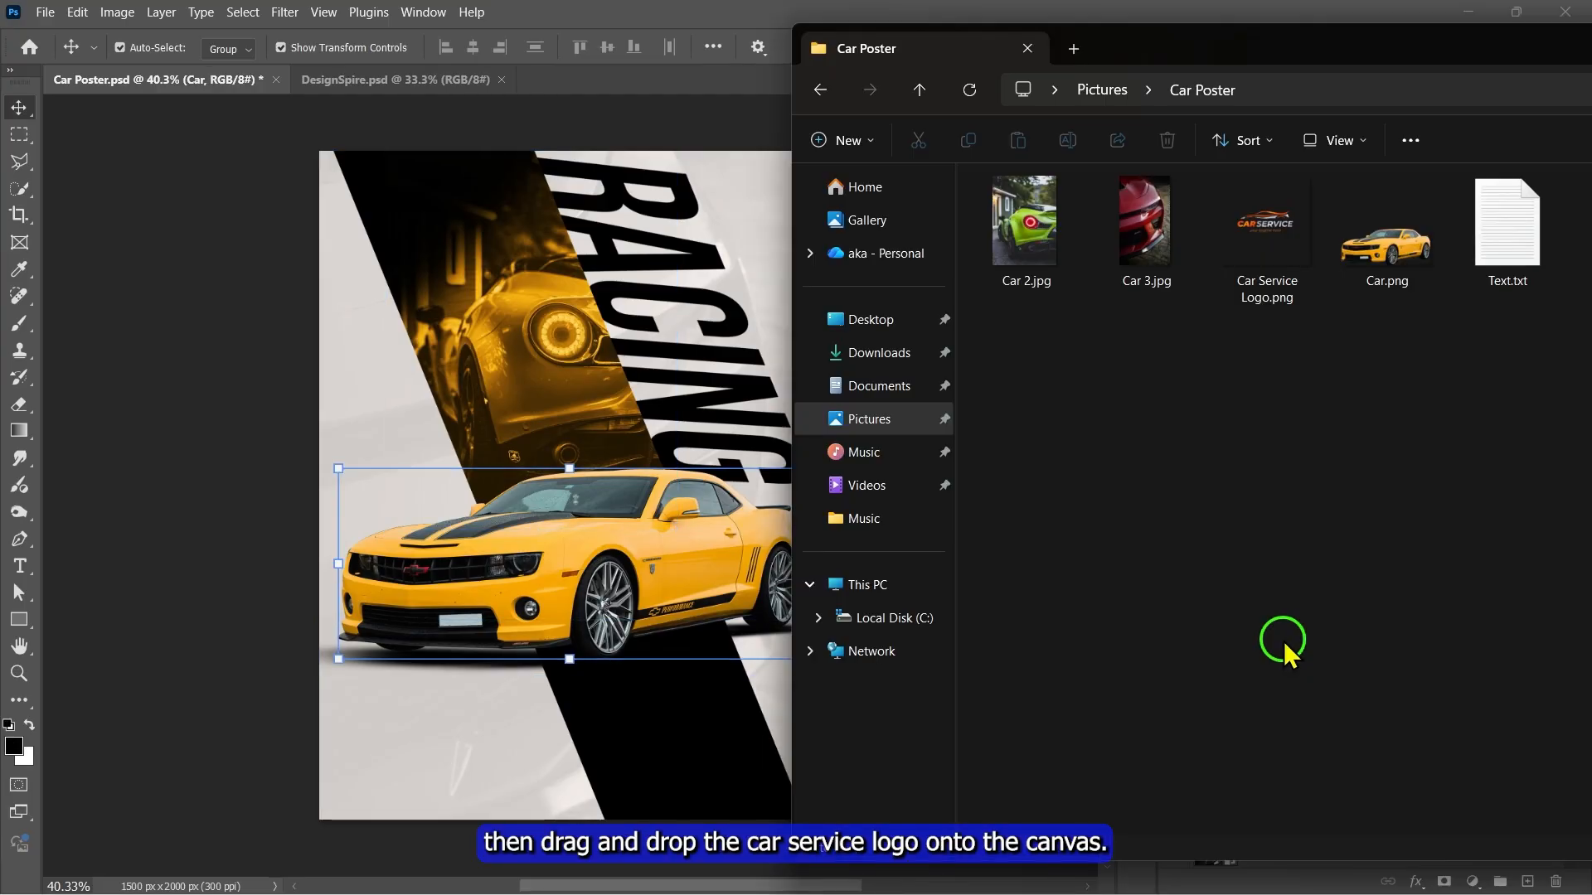
left_click_drag(1266, 241, 663, 328)
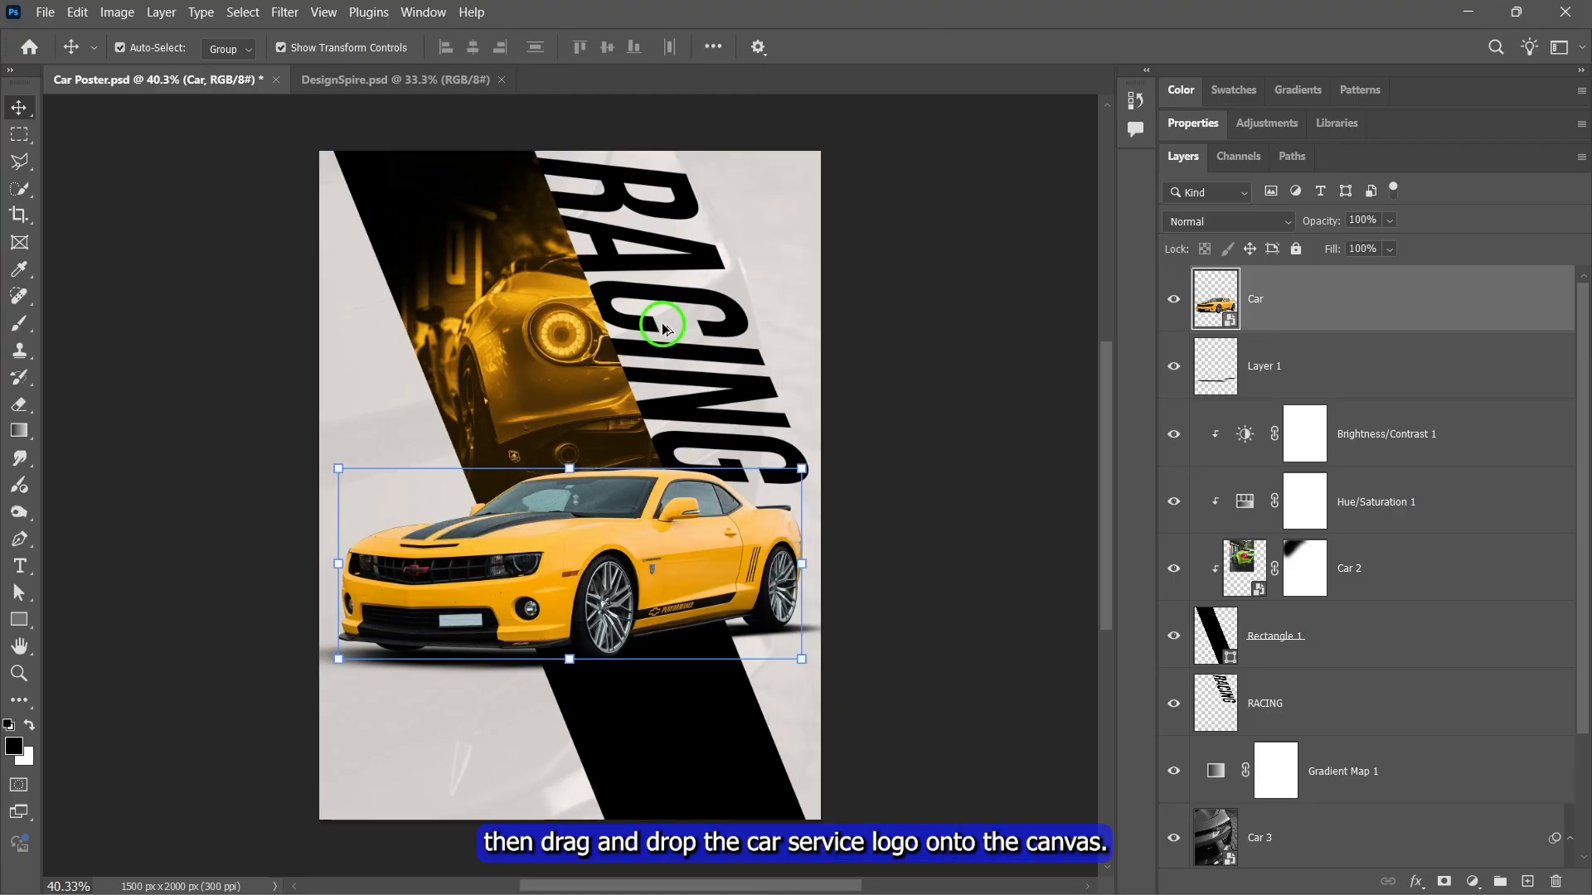
- Scale the car service logo down and position it over the dark upper end of the diagonal photo band
left_click_drag(605, 443, 538, 259)
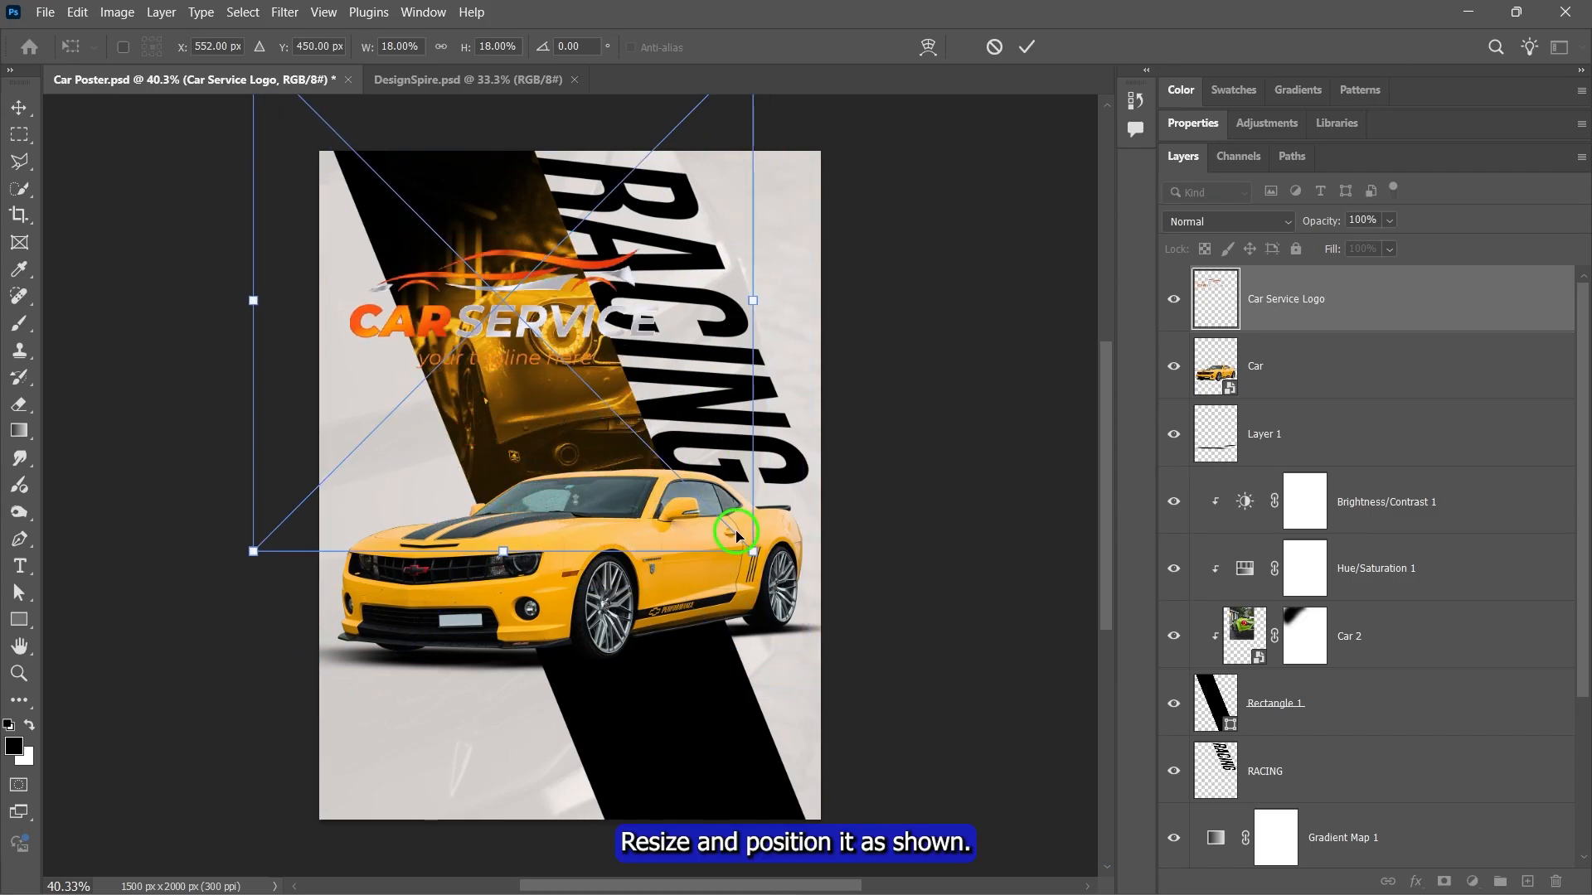
left_click_drag(736, 535, 494, 232)
left_click(1028, 48)
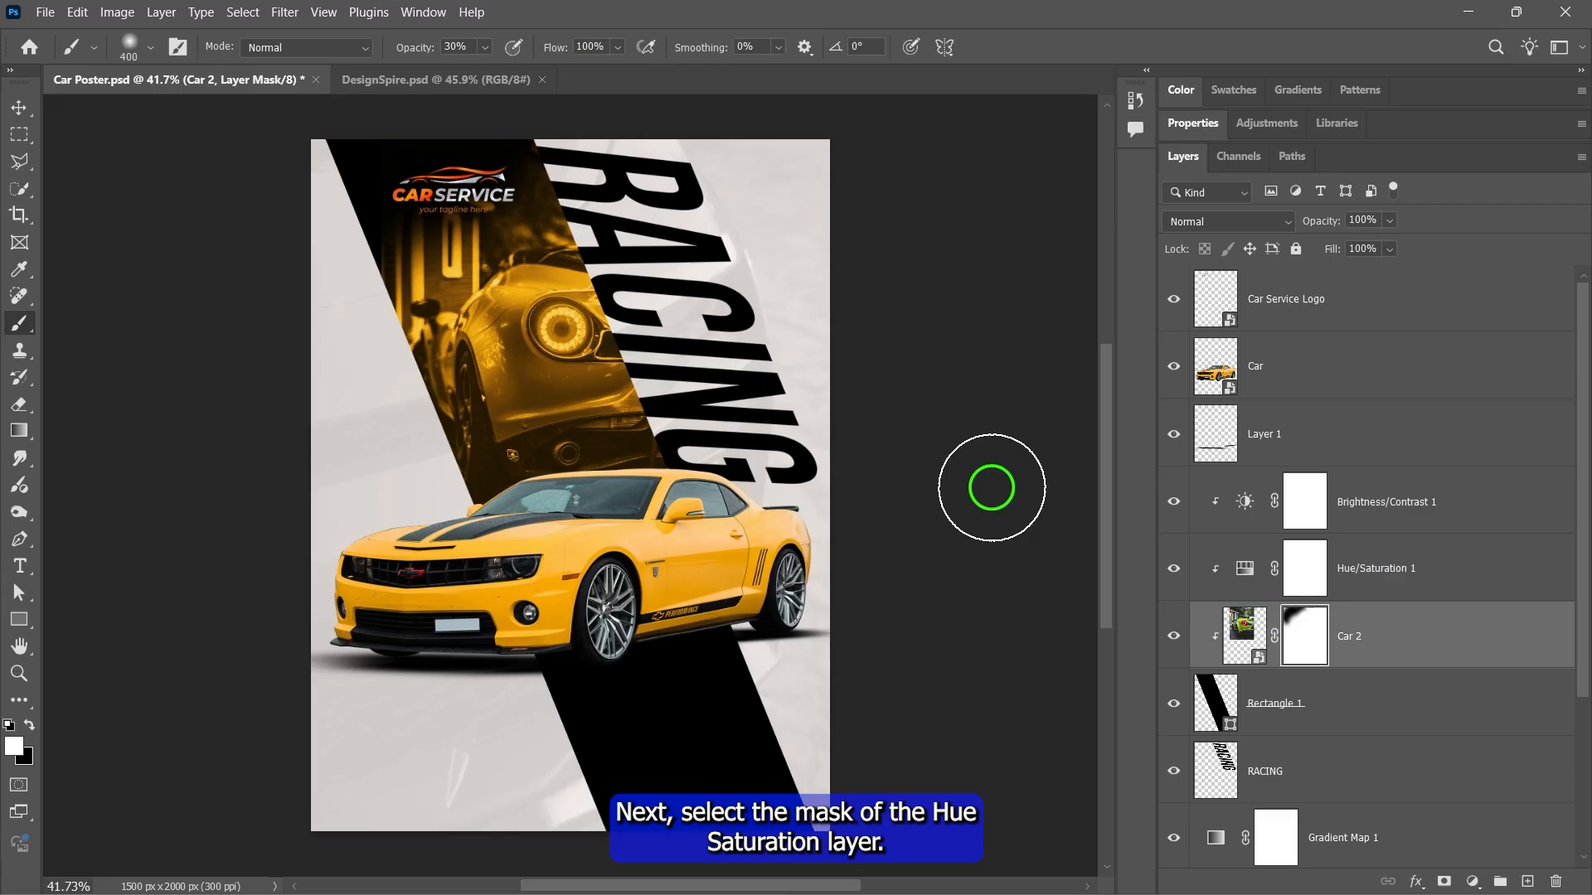
- Paint black on the Hue/Saturation 1 mask over the taillight with a Soft Round brush at 200 px and 50% opacity
left_click(1298, 577)
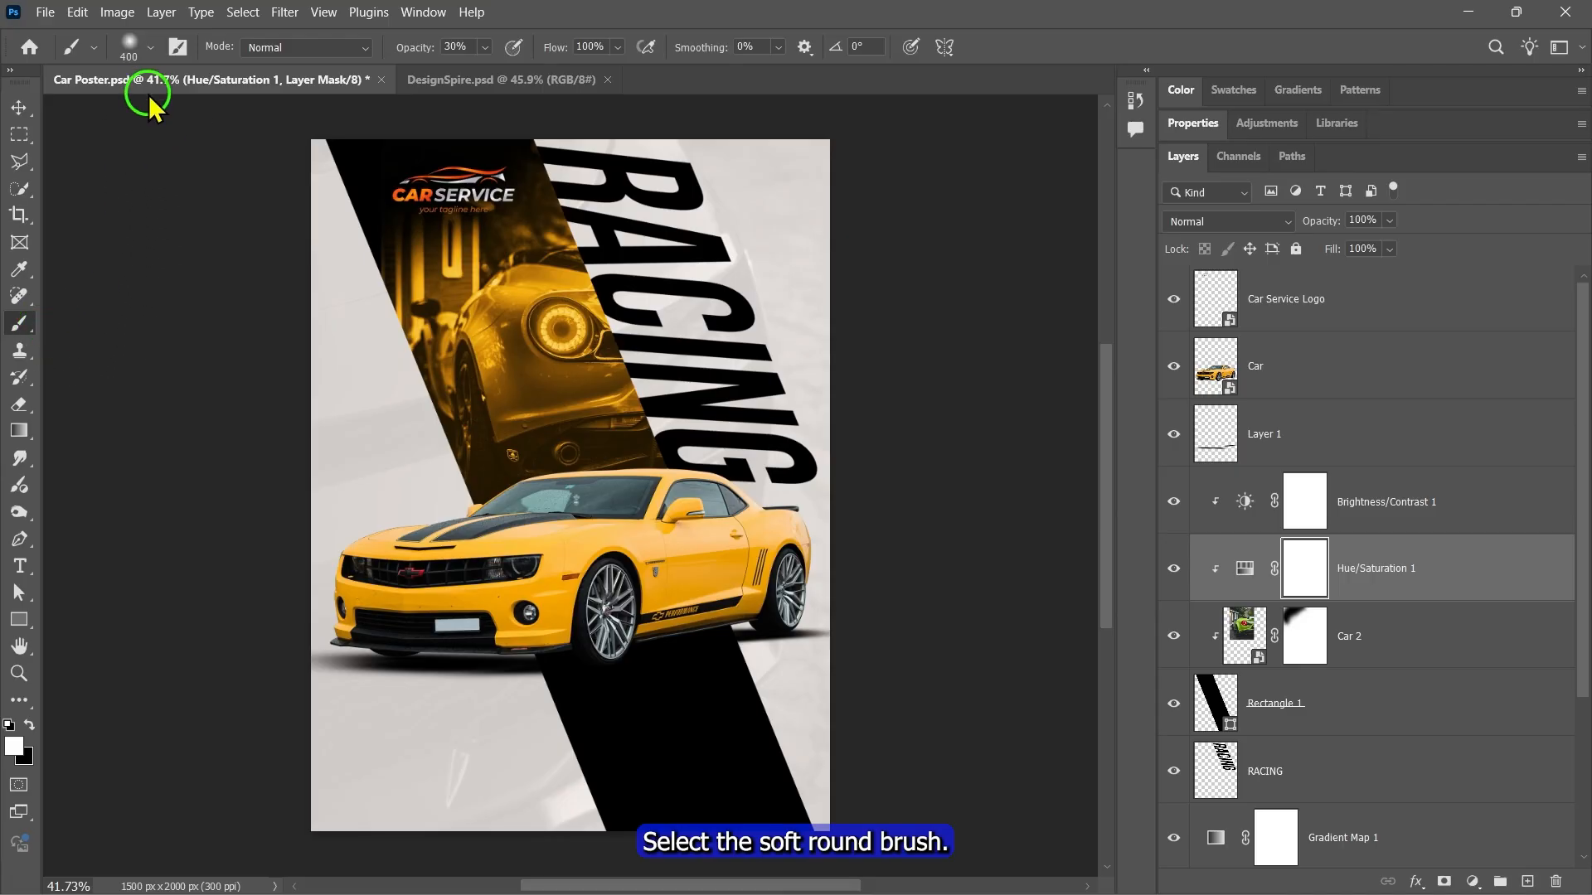
left_click(150, 47)
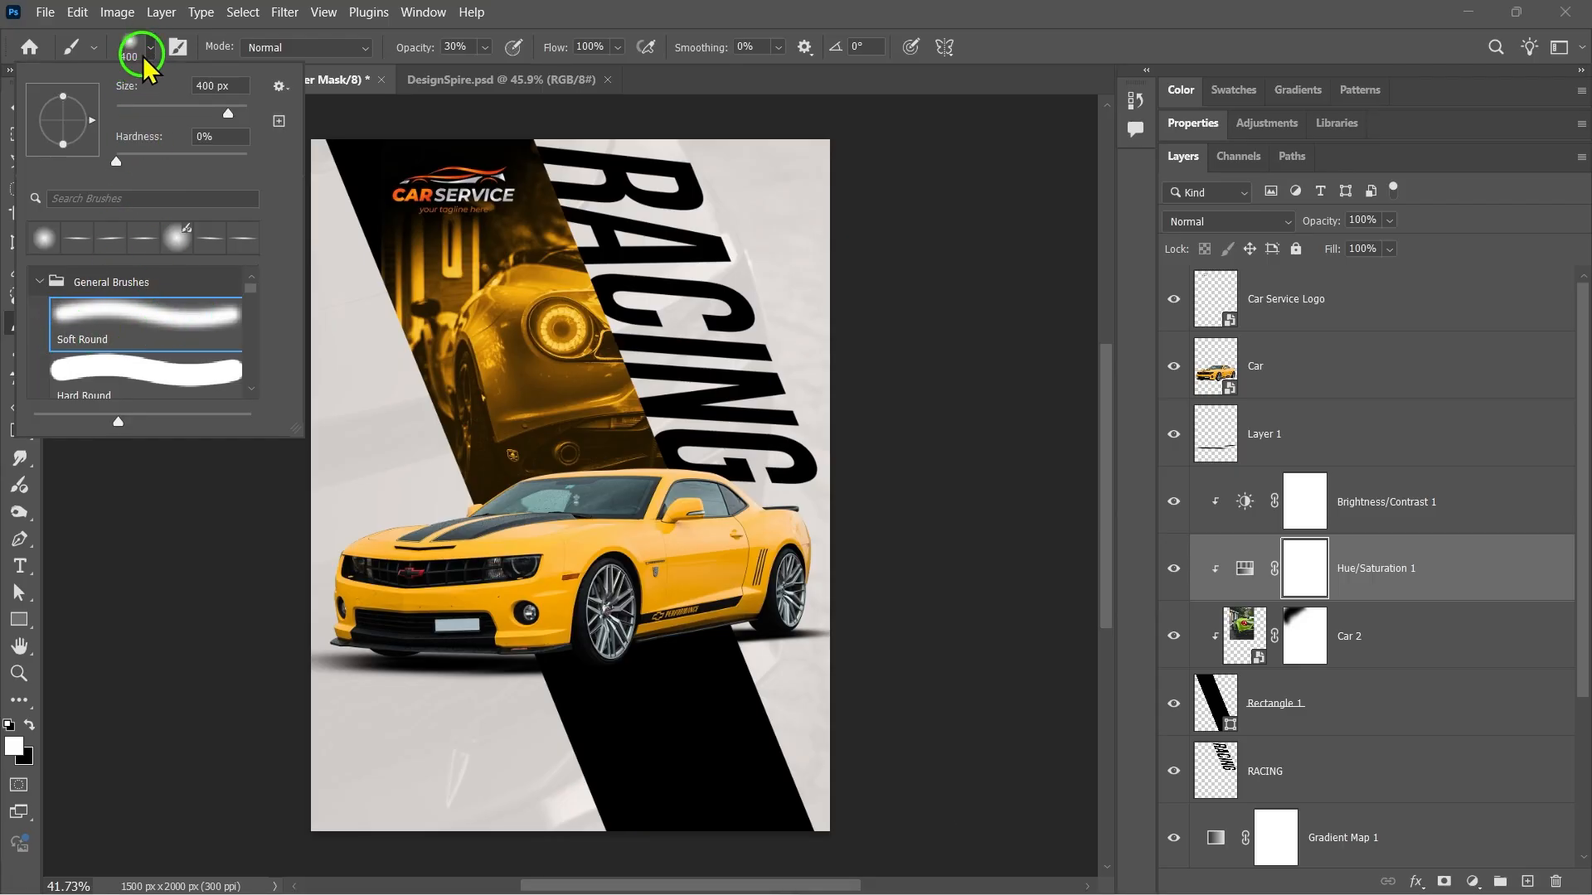
left_click(143, 54)
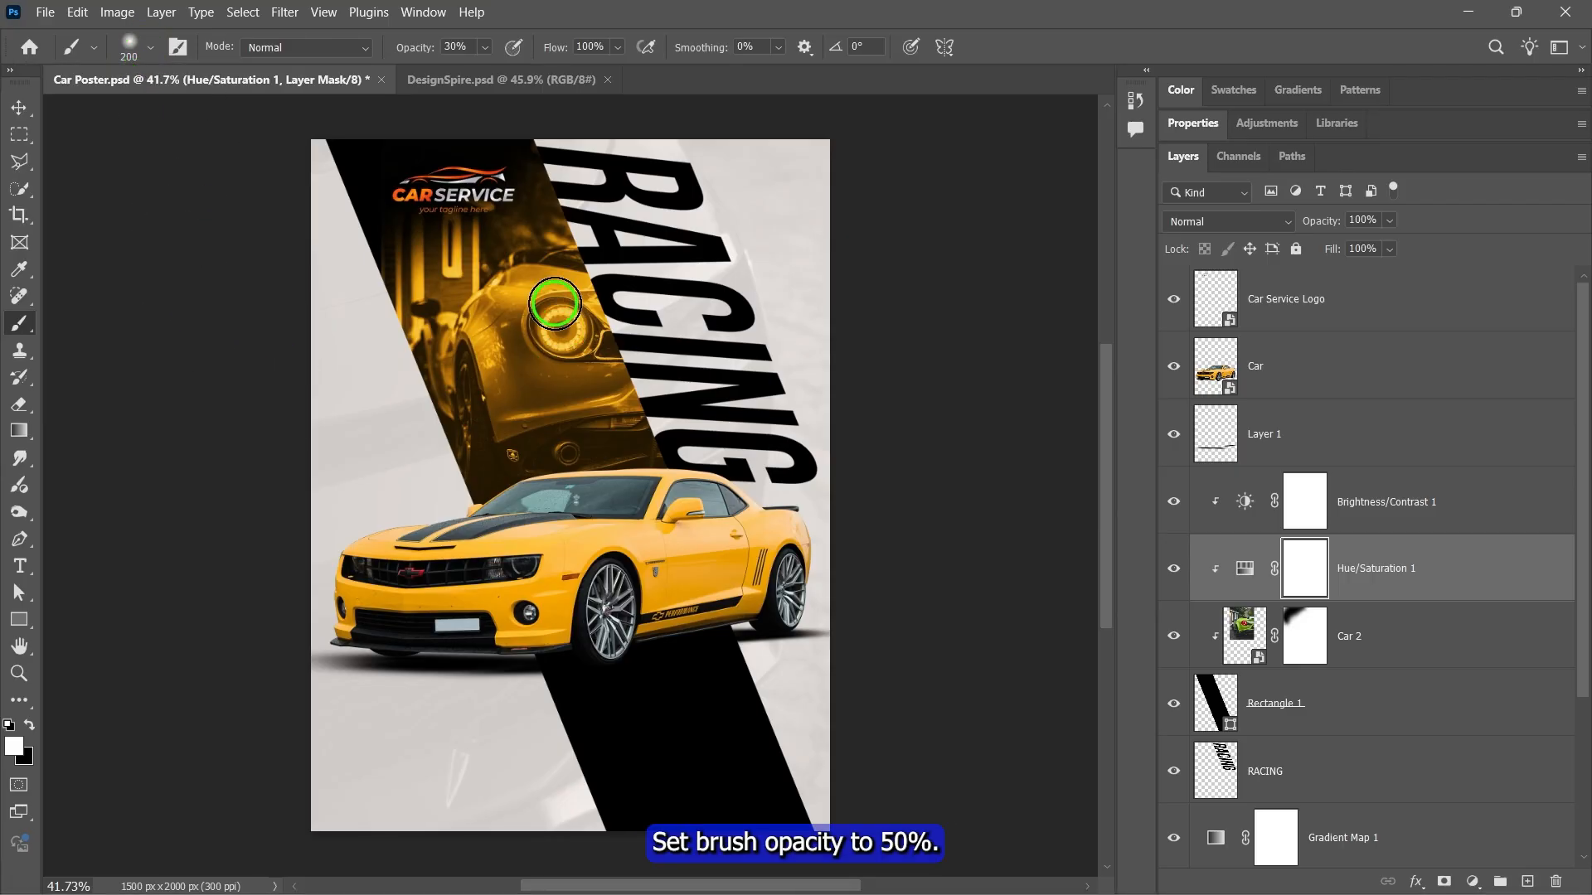
left_click_drag(483, 47, 515, 73)
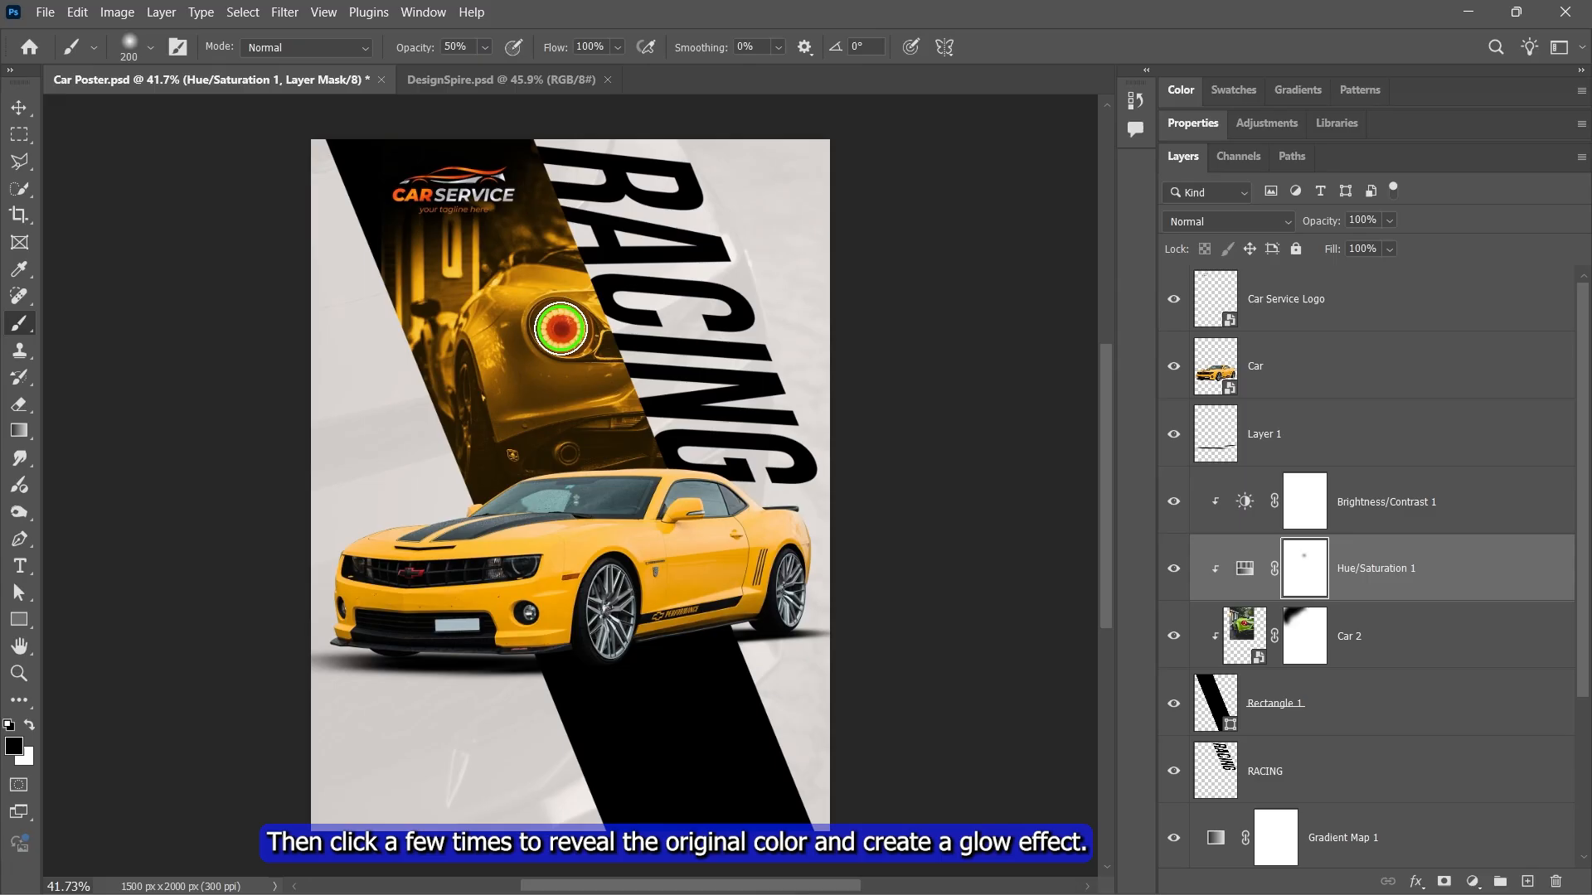
left_click(560, 328)
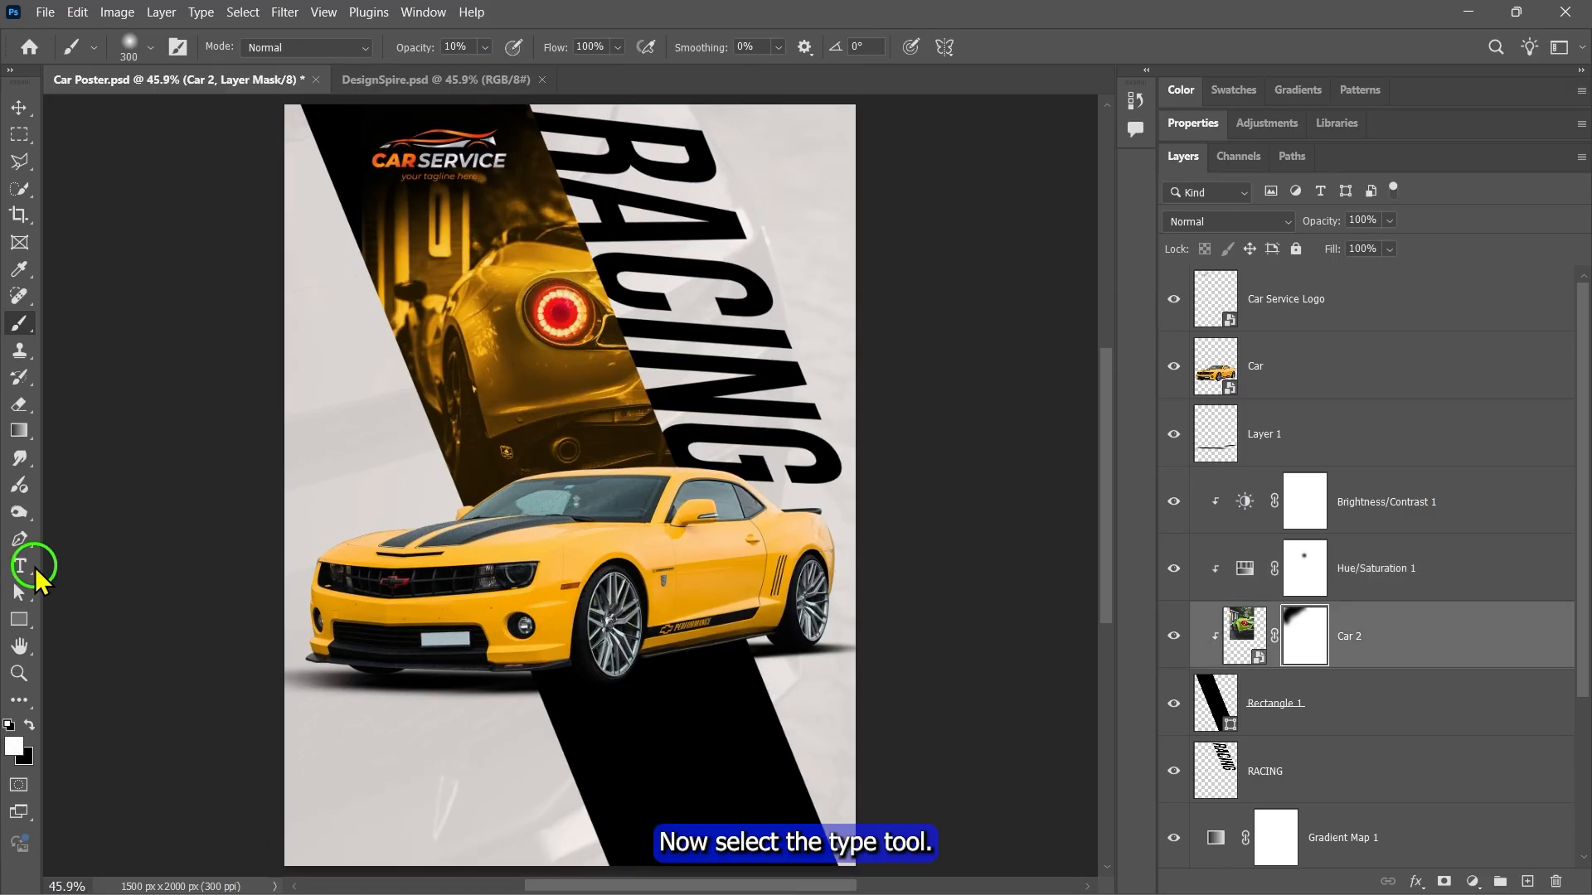
- Add the text PHANTOM GT-R below the yellow car, on a new layer above Car Service Logo
left_click(21, 567)
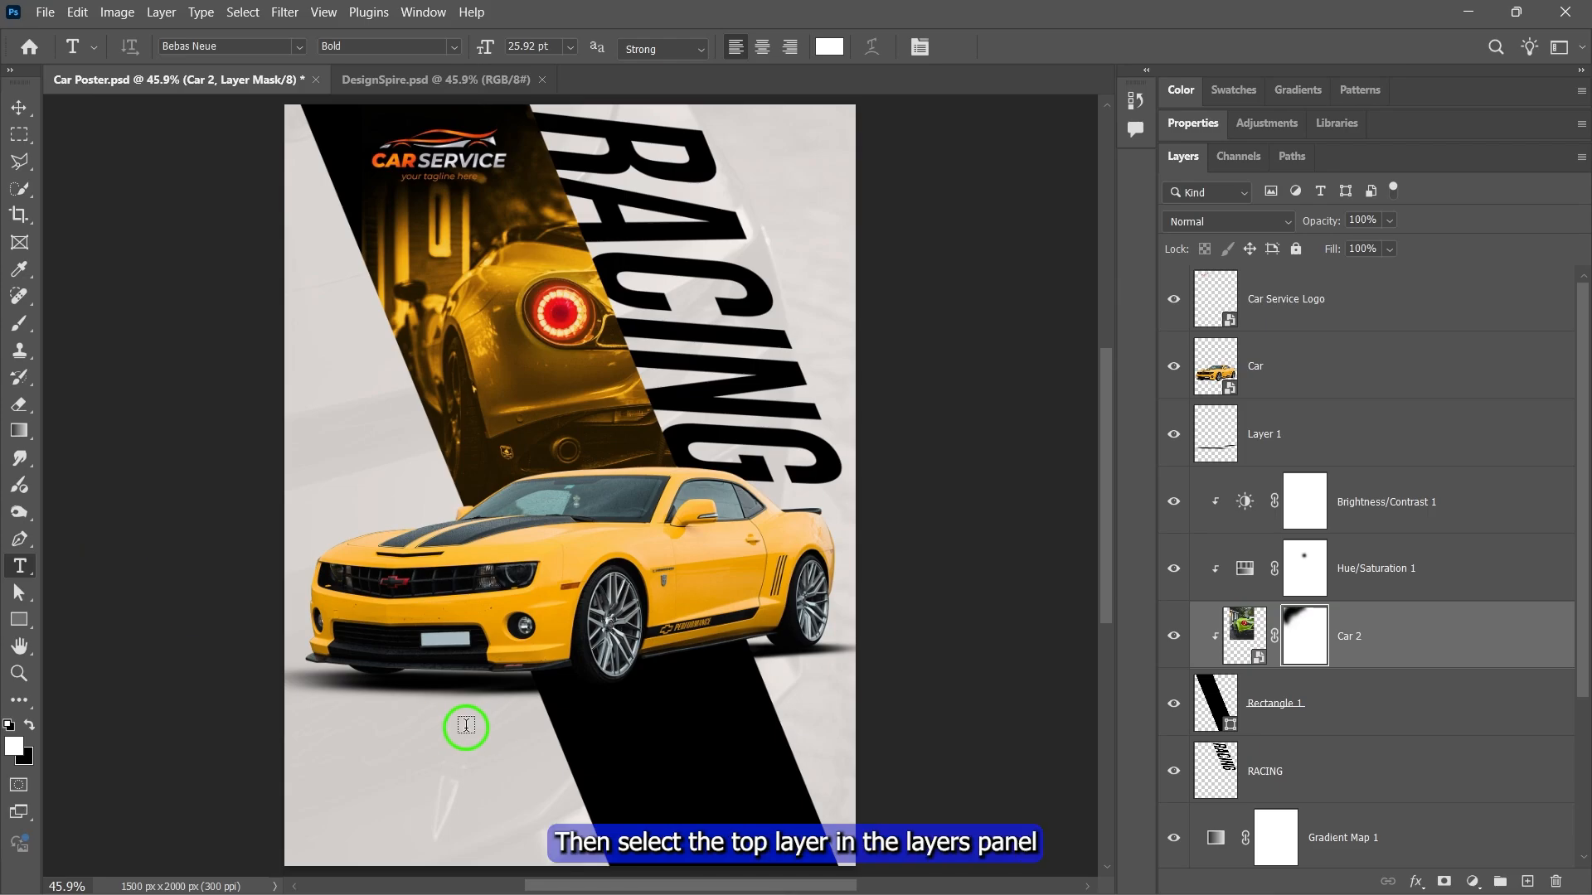
left_click(1390, 299)
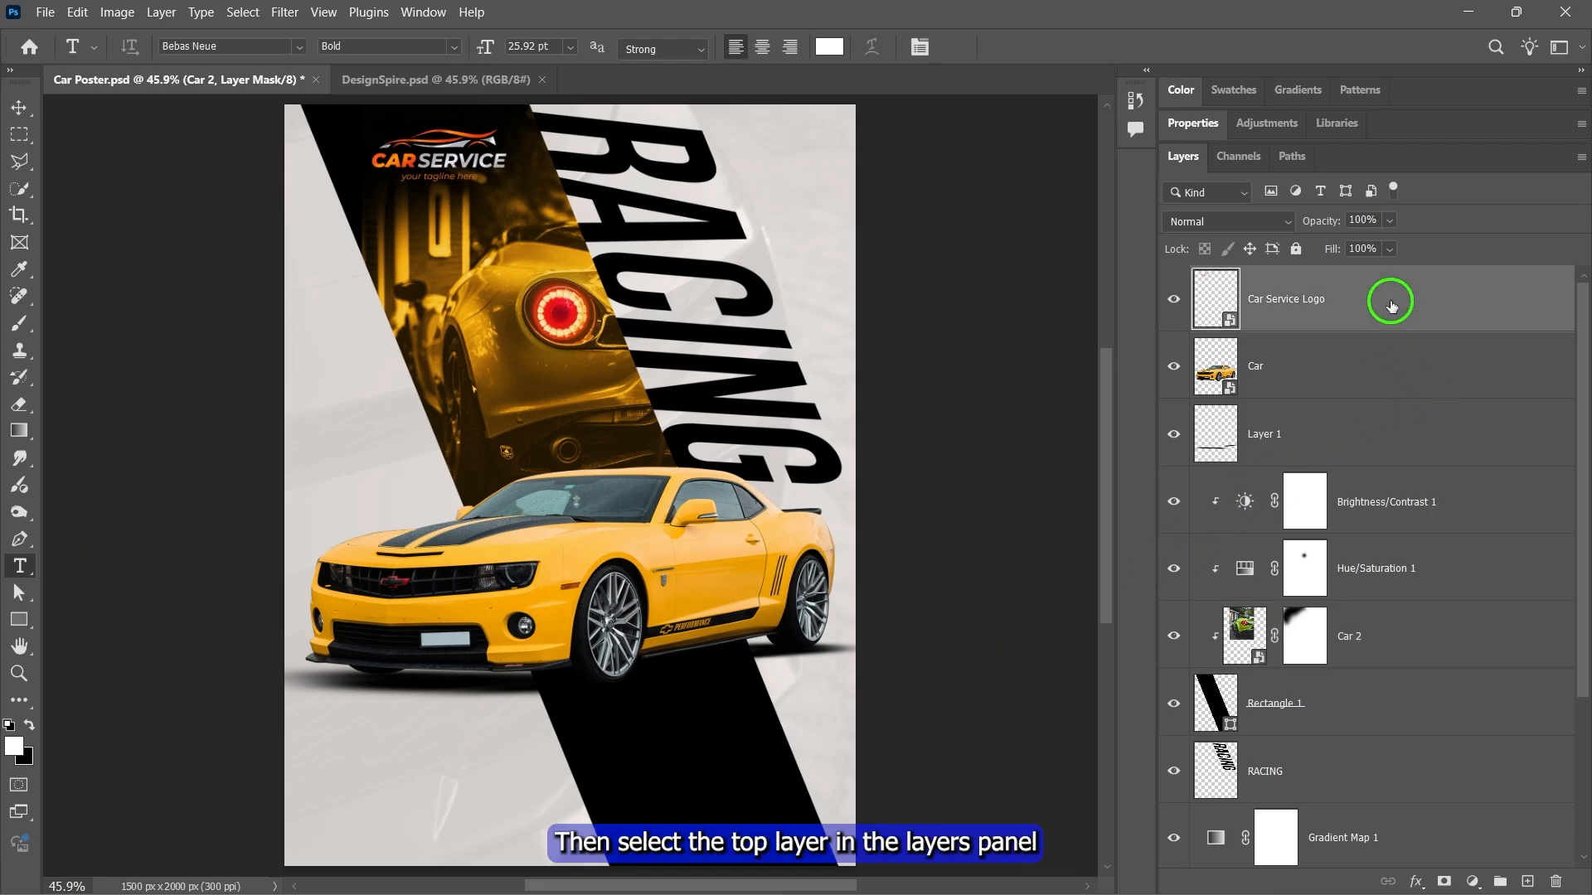
left_click(481, 746)
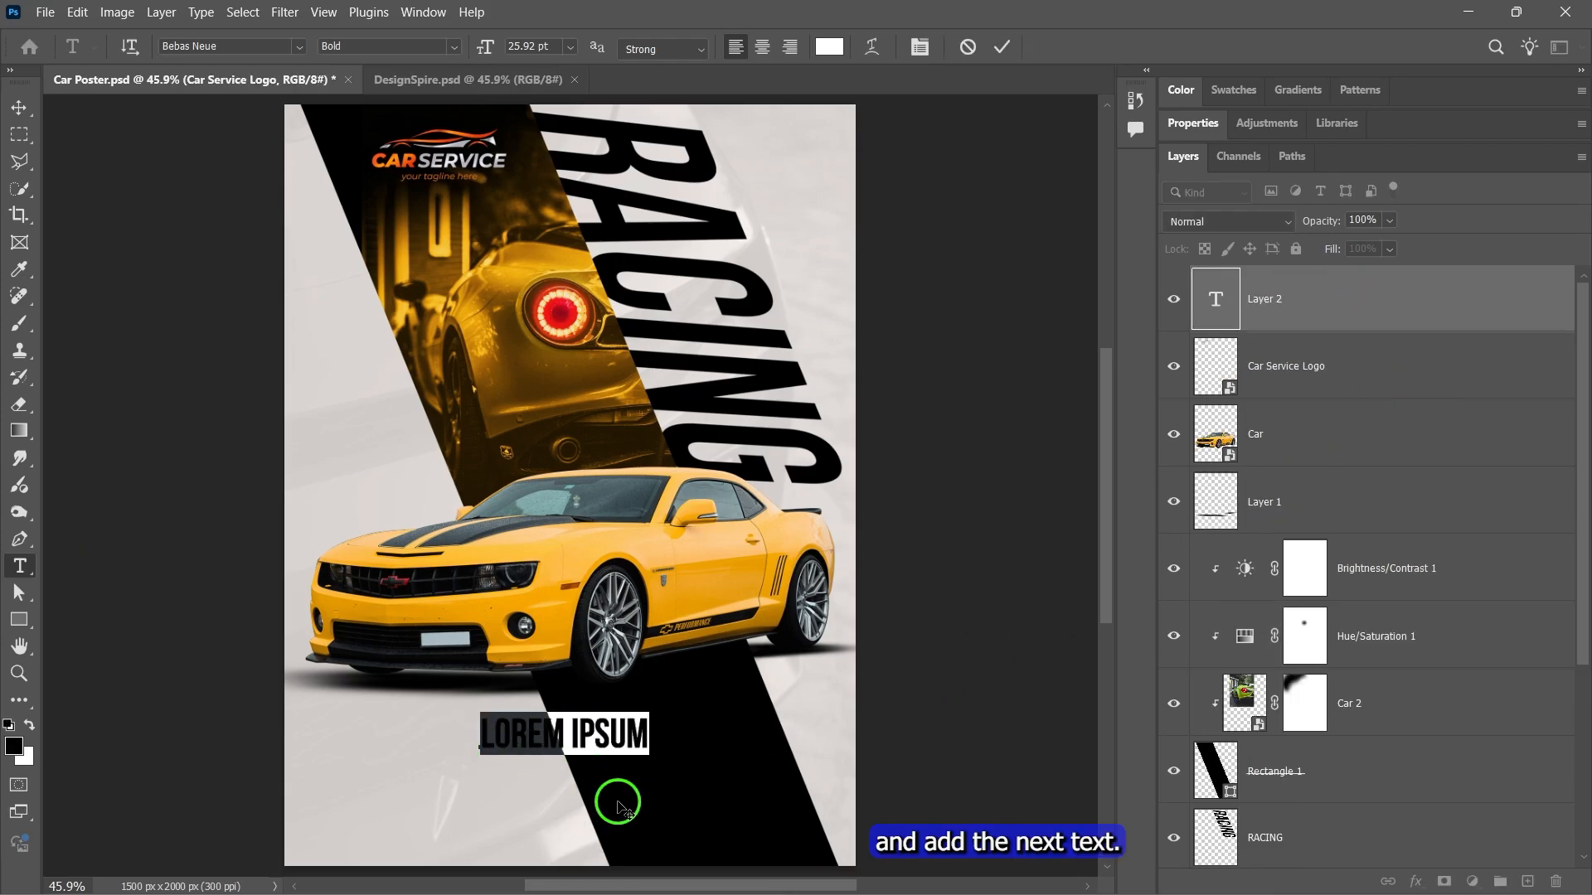
type("PHANTOM GT-R")
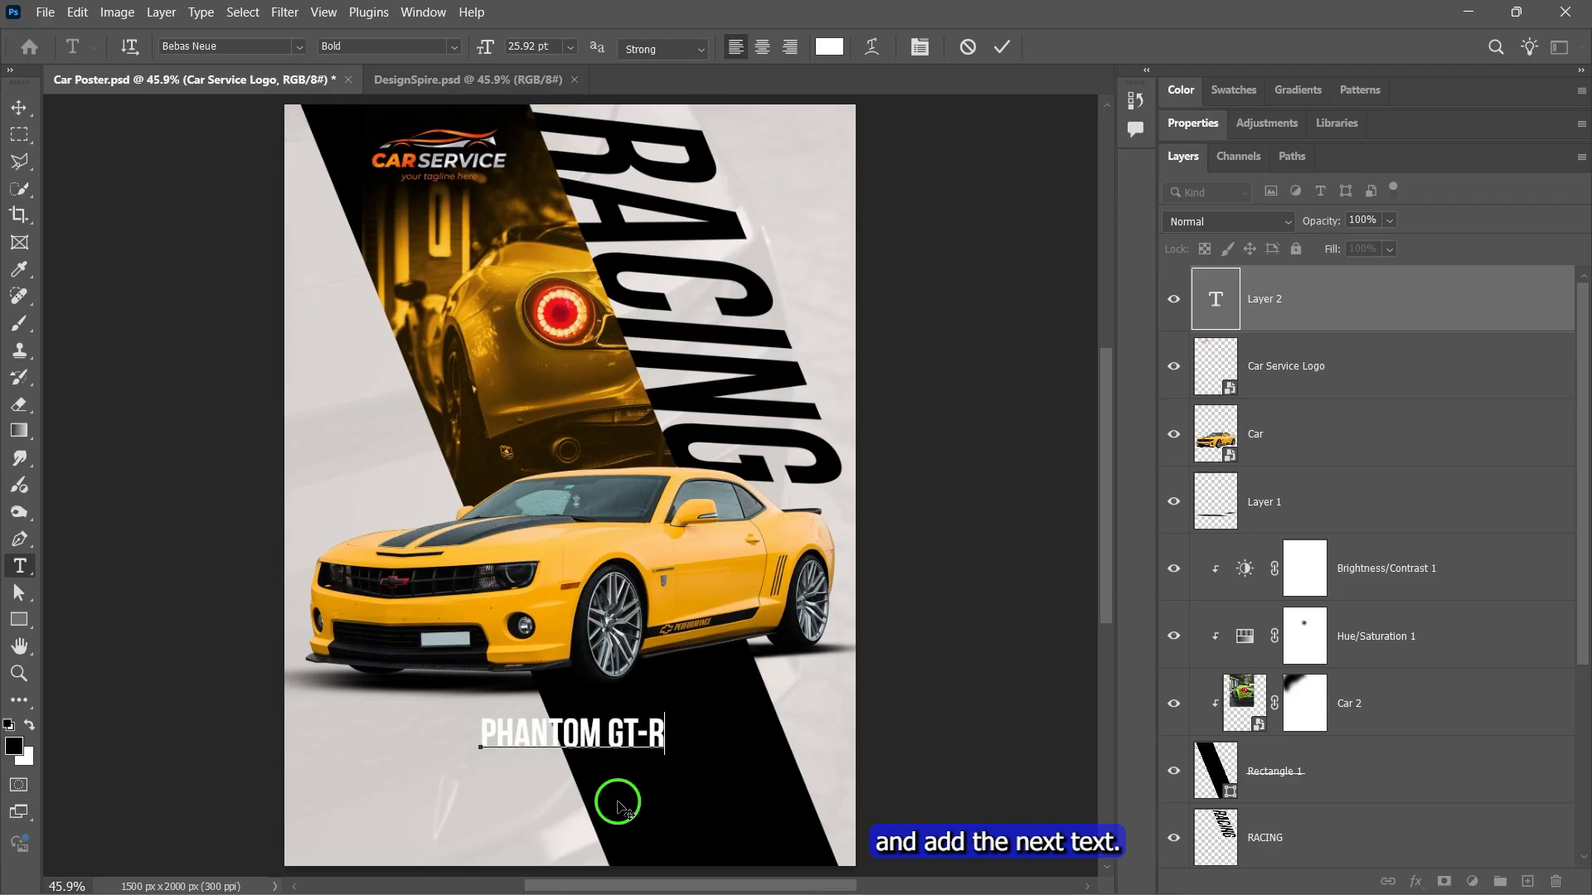
- Set the PHANTOM GT-R text size to 30 pt and center it below the car, across the edge of the black band
triple_click(629, 735)
left_click(1194, 124)
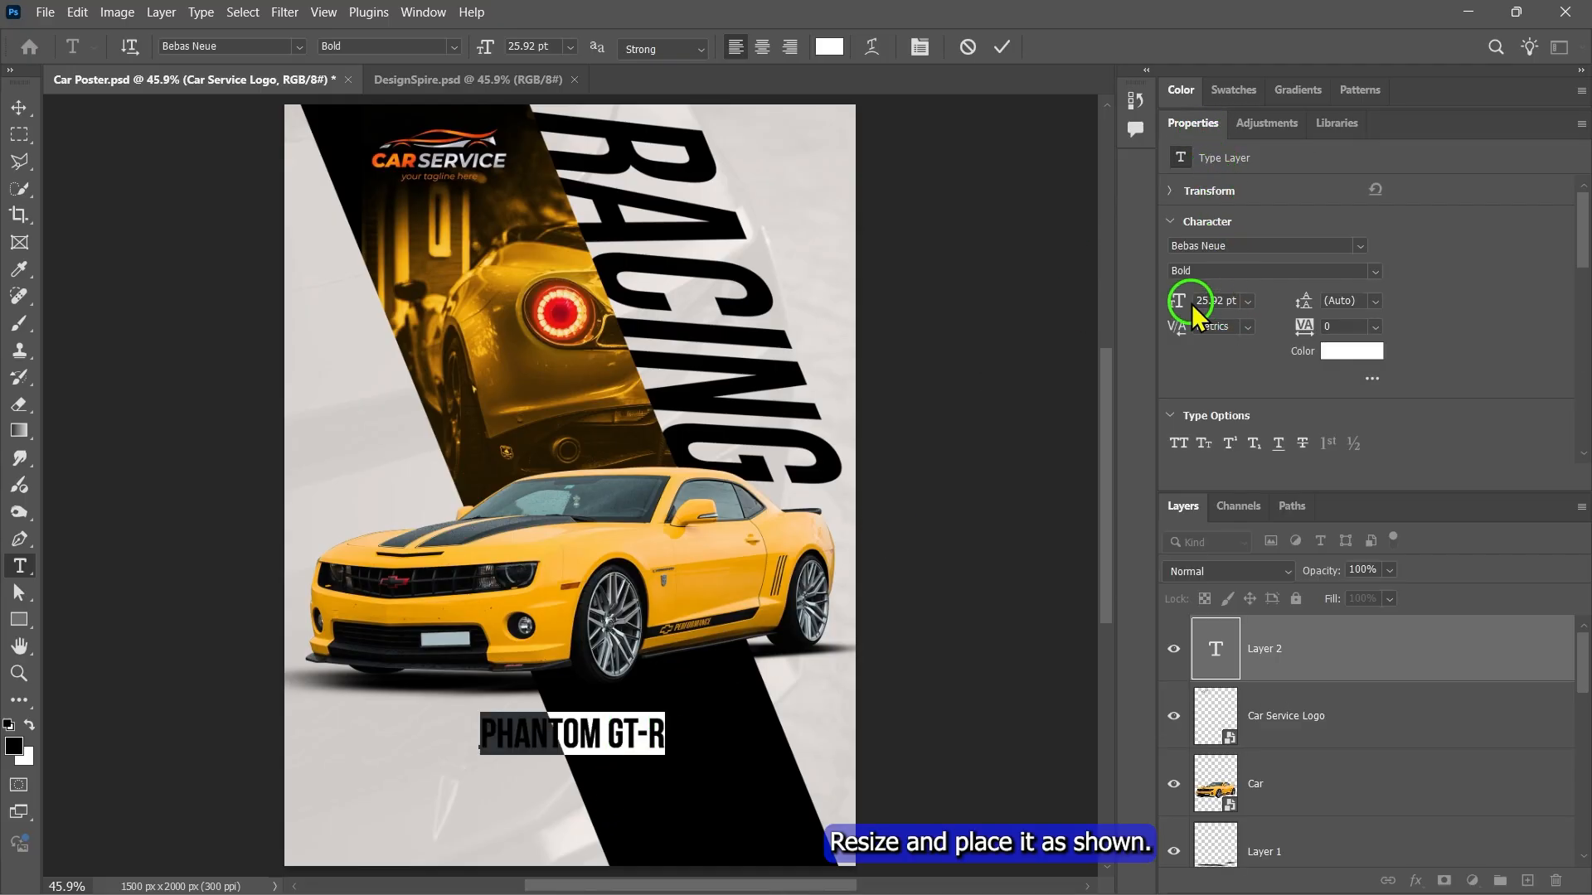
left_click_drag(1179, 302, 1246, 301)
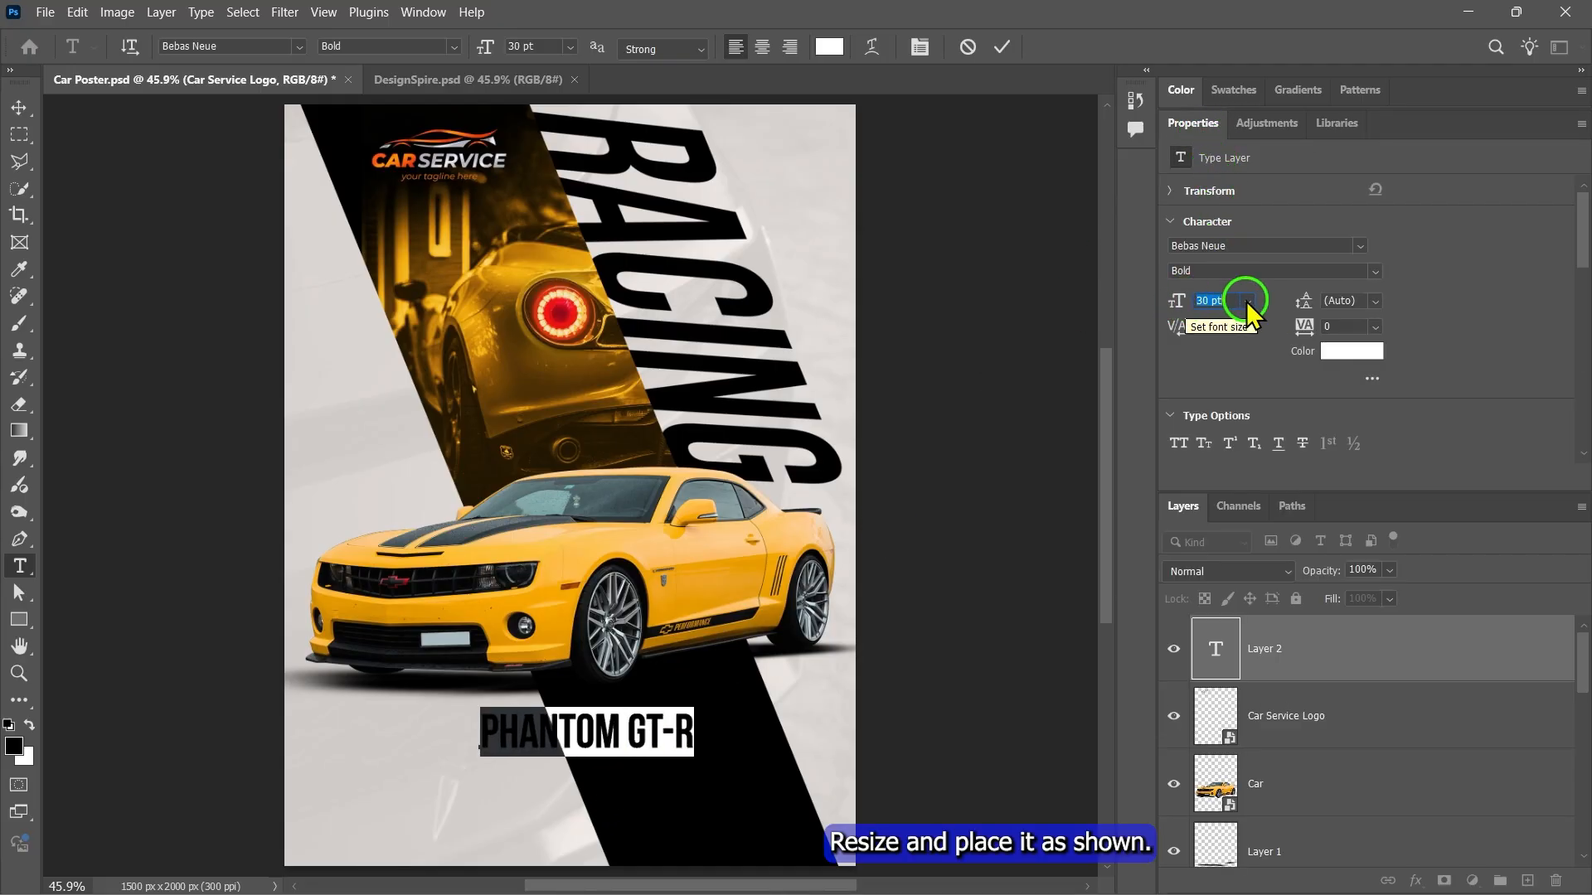
left_click(1001, 47)
key("v")
mouse_move(620, 734)
left_mouse_down()
mouse_move(638, 735)
mouse_move(599, 734)
left_mouse_up()
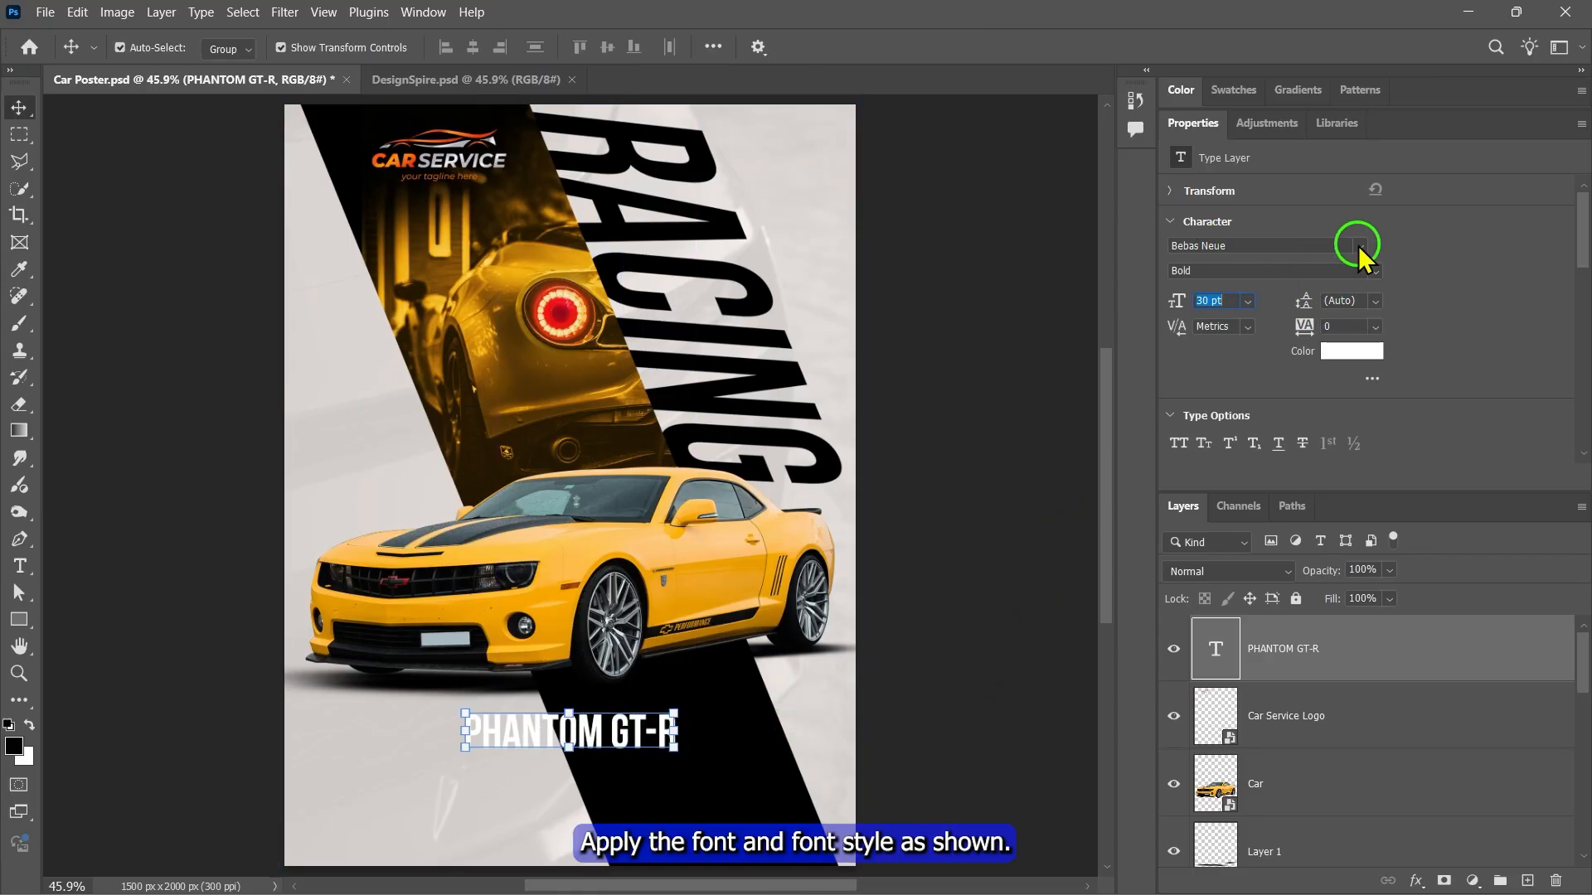
- Apply the Bebas Neue font in Bold style to the PHANTOM GT-R text and collapse its properties
left_click(1359, 246)
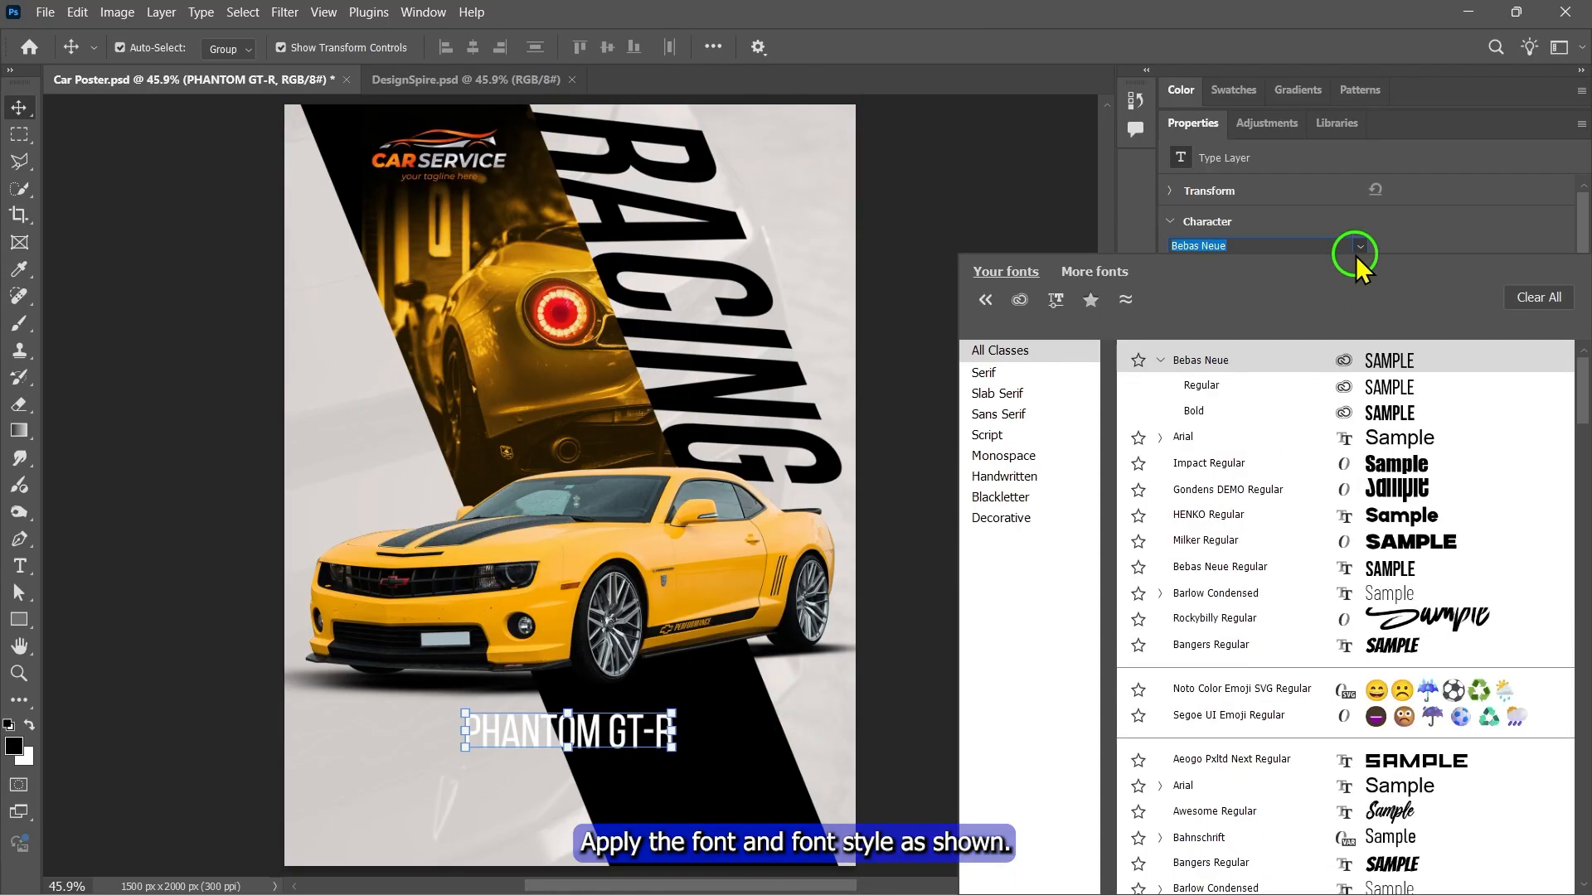
left_click(1198, 412)
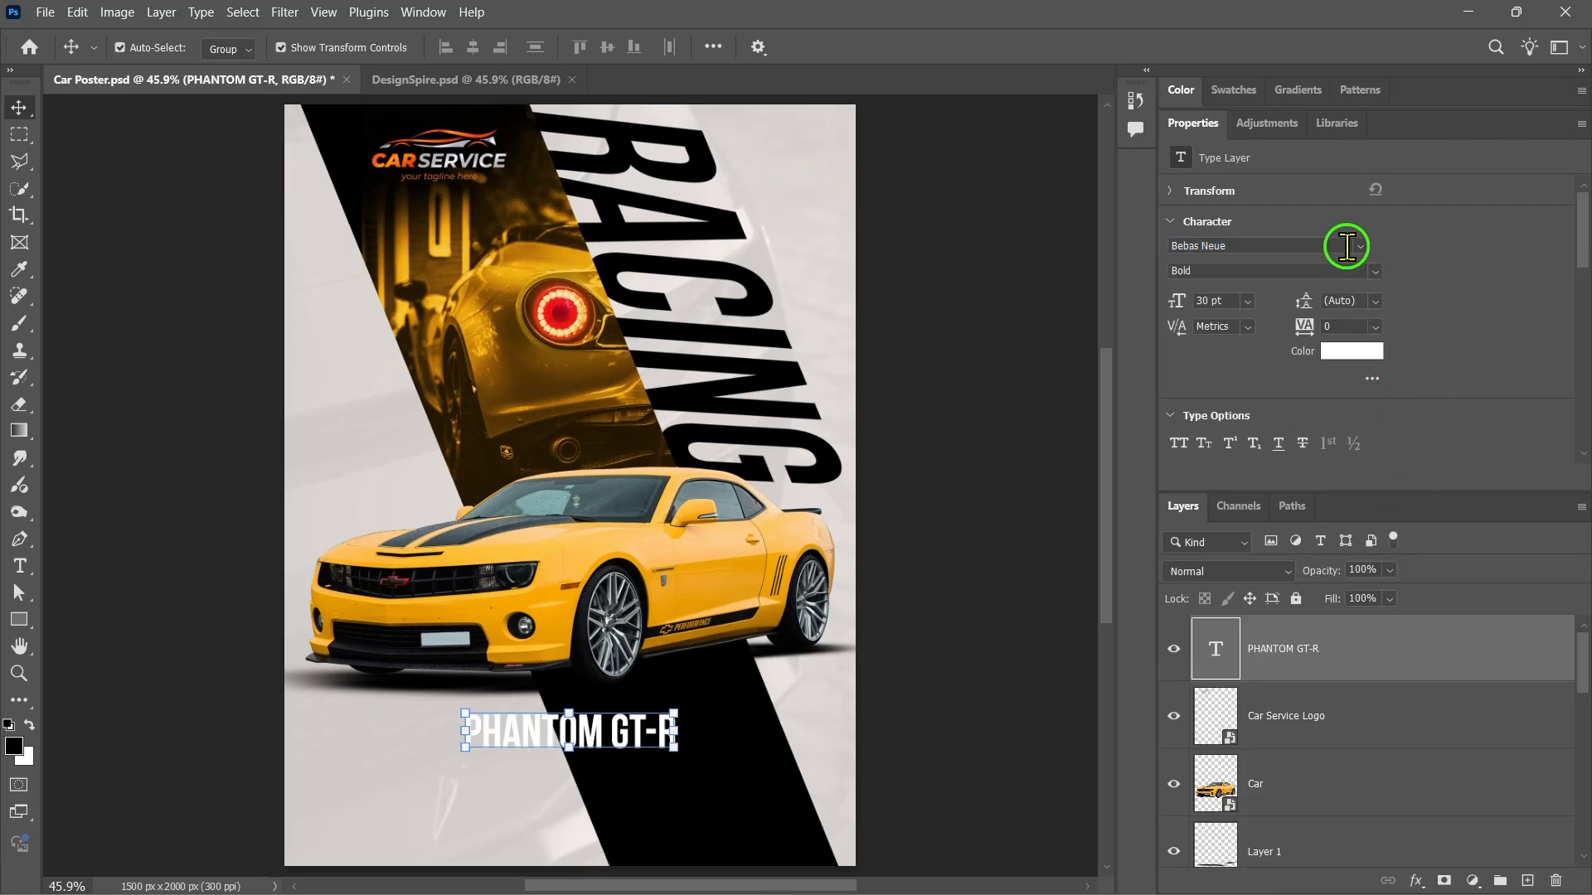
left_click(1375, 271)
left_click(1233, 325)
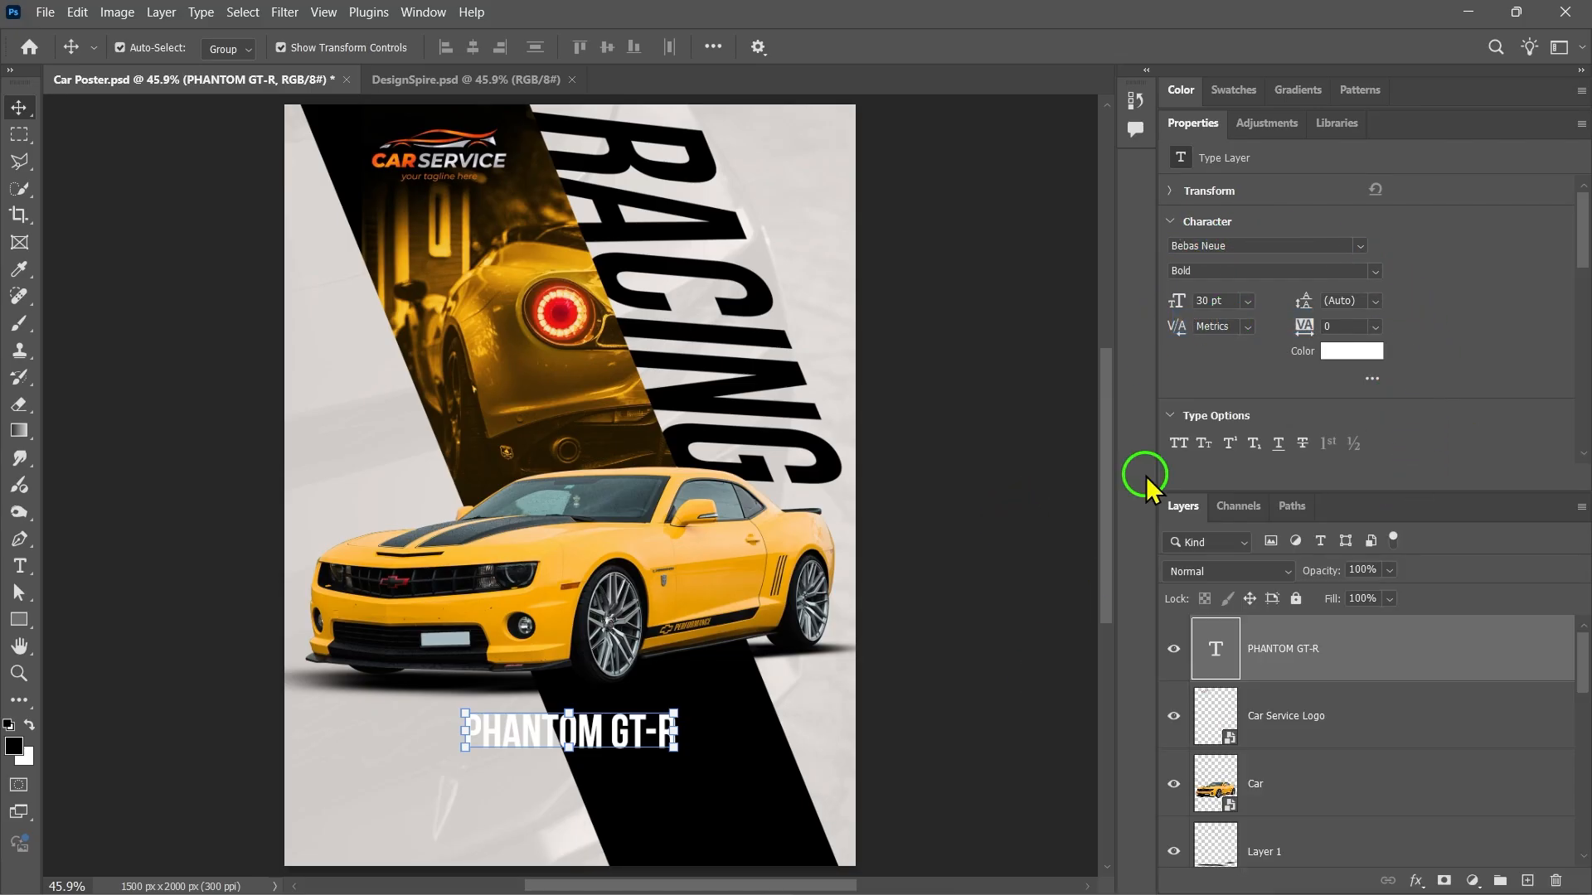
double_click(1192, 123)
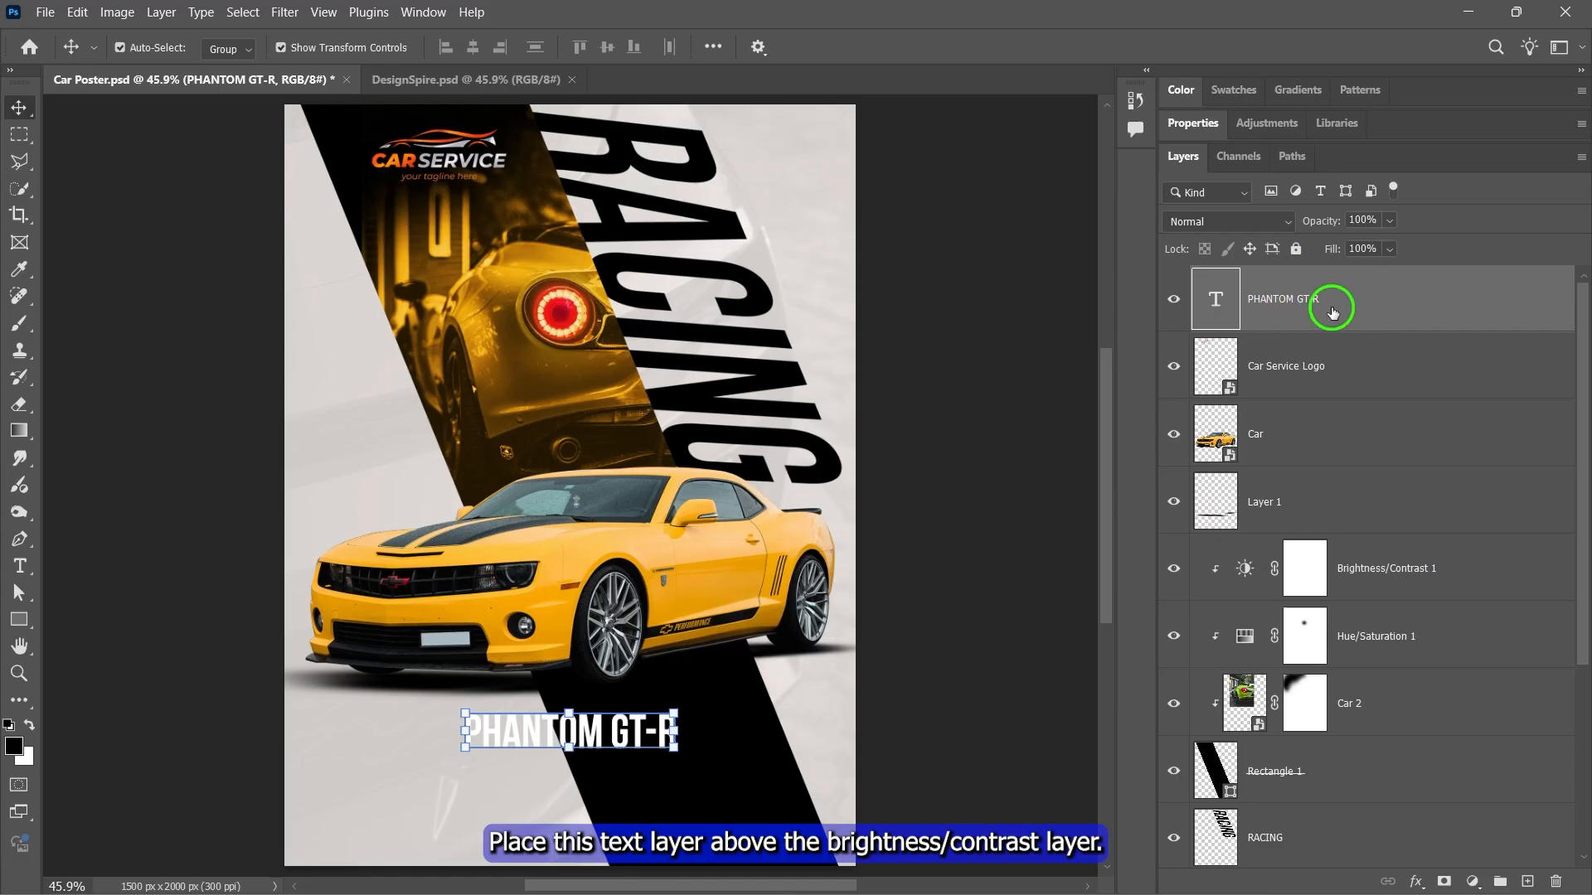
- Move the PHANTOM GT-R layer directly above Brightness/Contrast 1 and clip it to the band with a clipping mask
left_click_drag(1333, 312, 1285, 574)
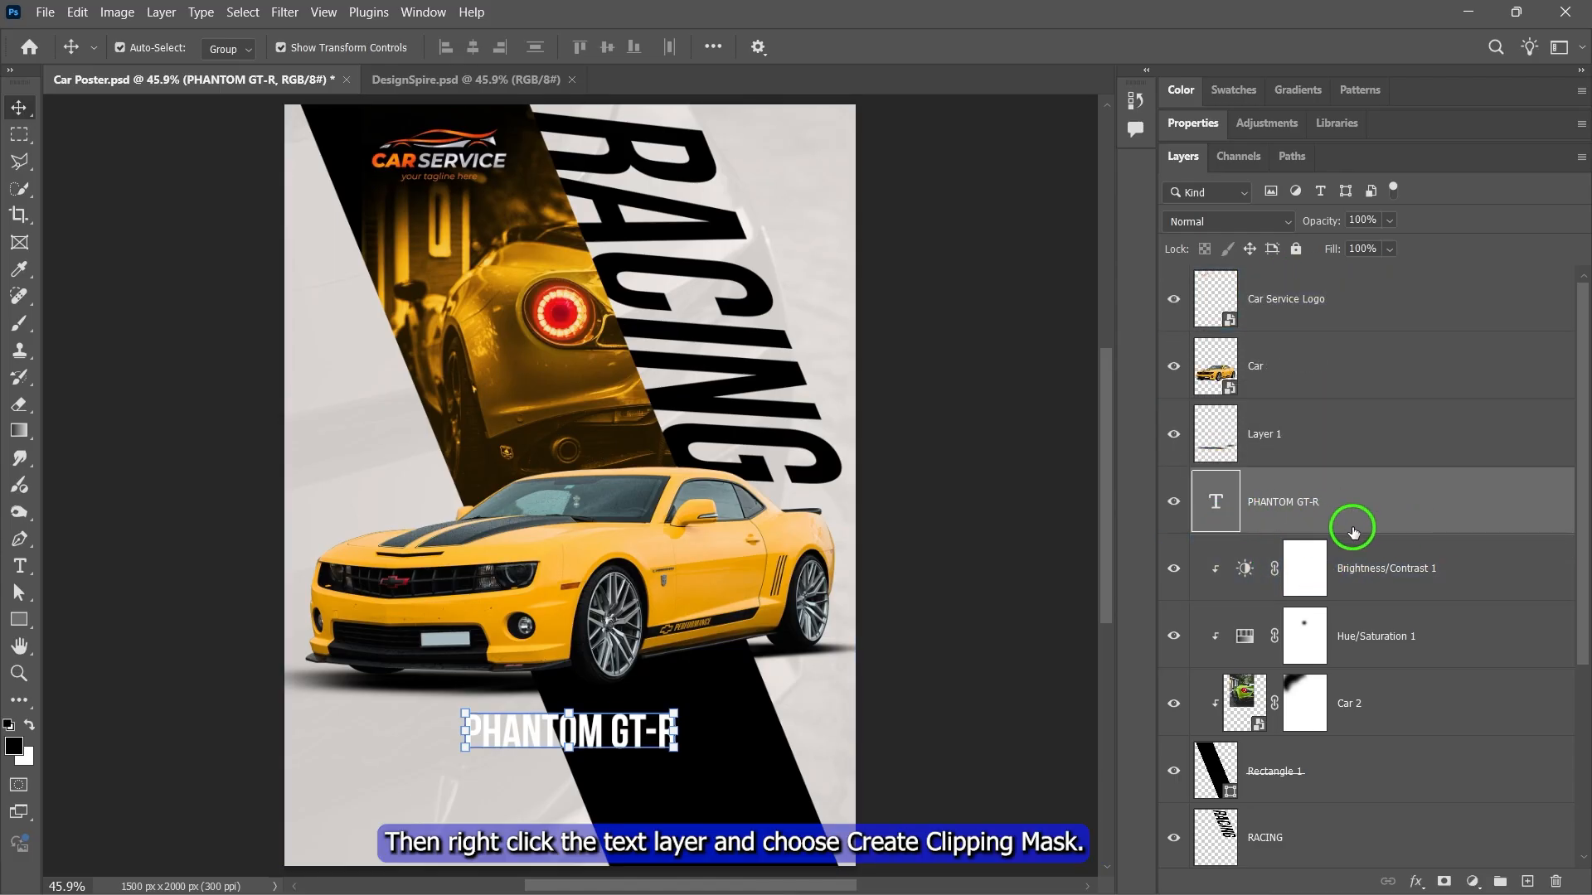
right_click(1278, 503)
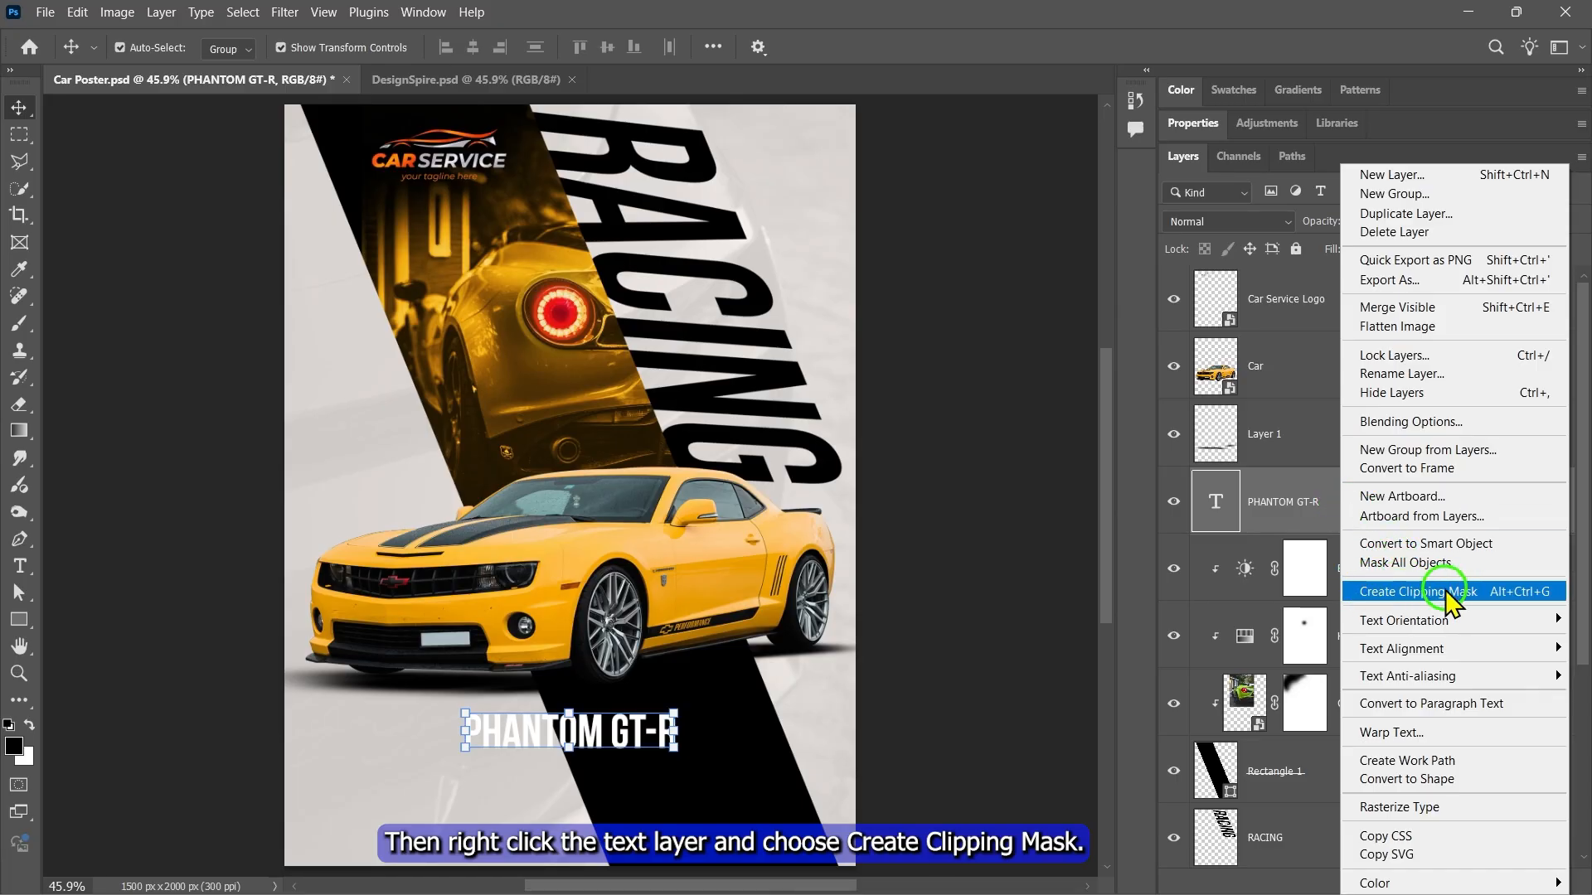
left_click(1495, 603)
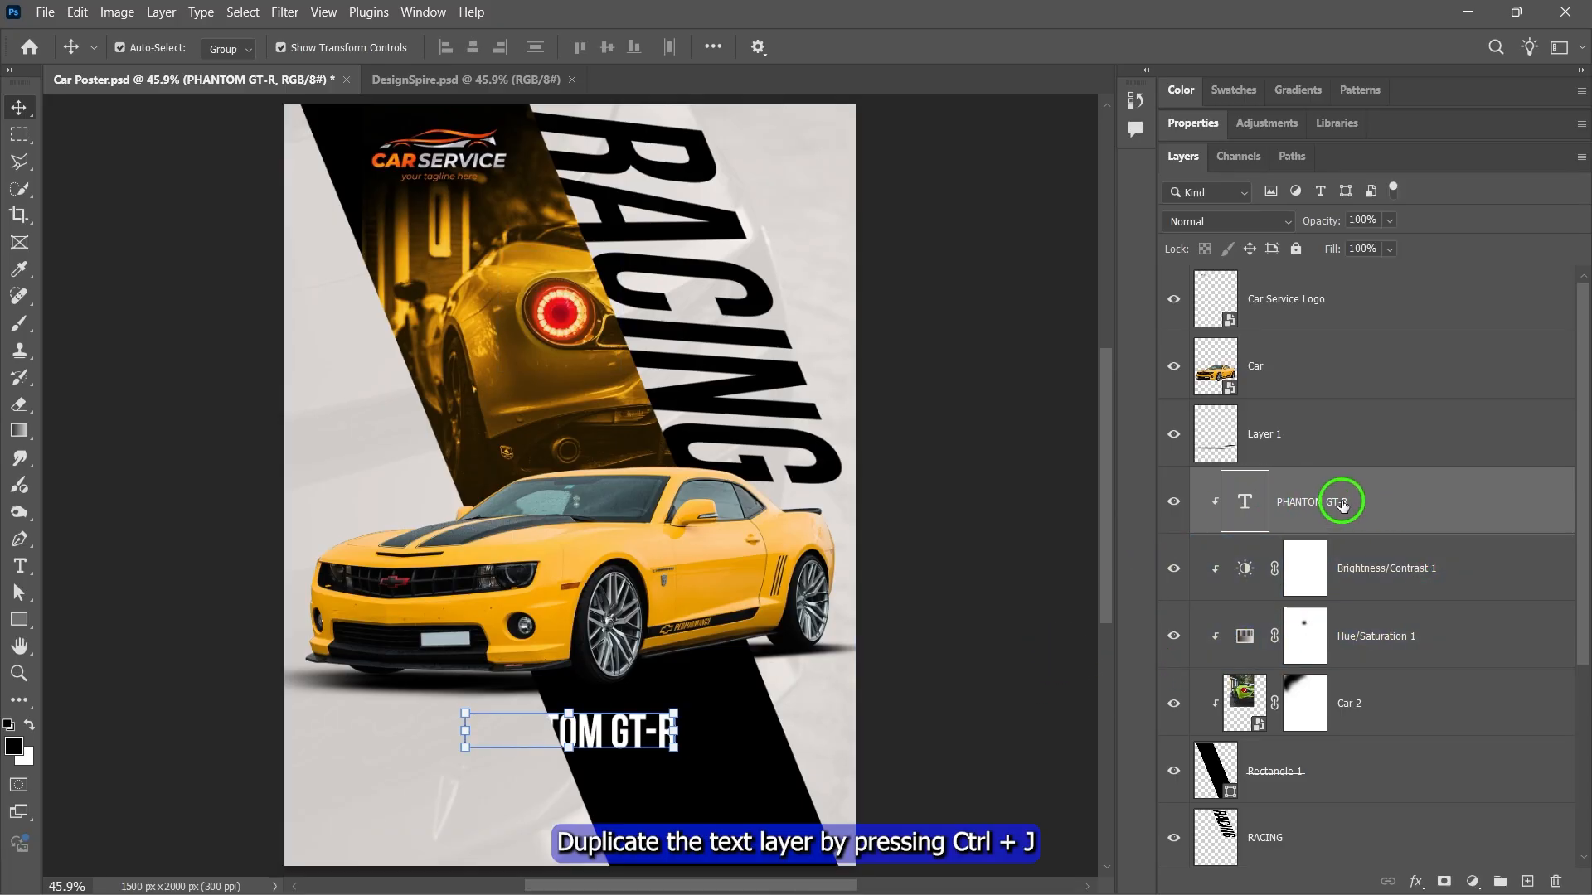
- Duplicate the PHANTOM GT-R text layer and move the copy directly below the Rectangle 1 layer
key("ctrl+j")
scroll(1585, 580, "down", 1)
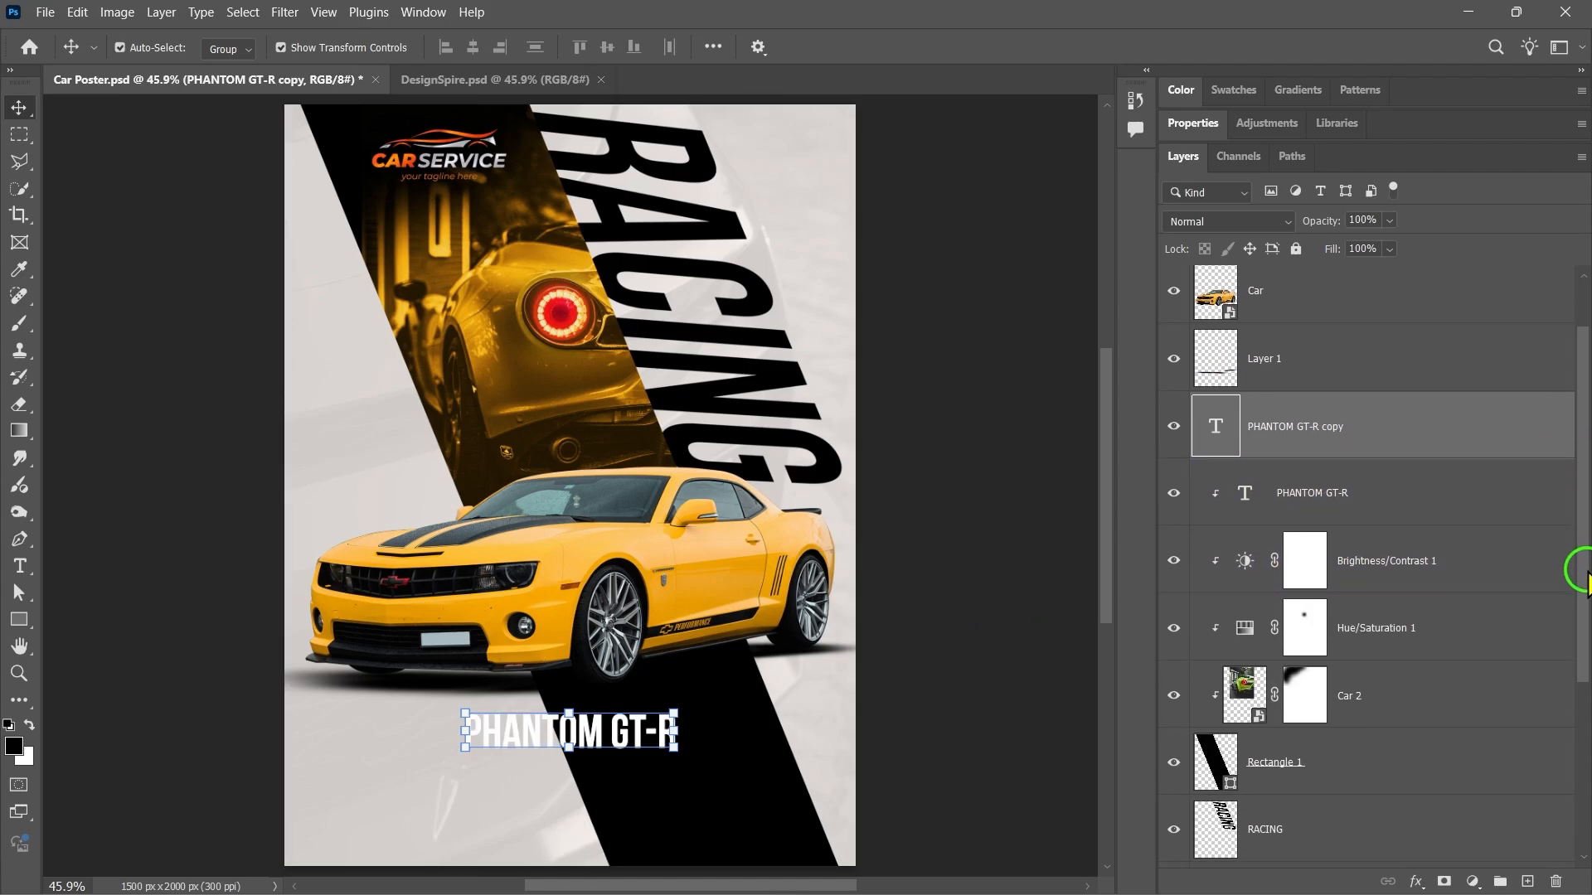
scroll(1585, 581, "down", 1)
left_click_drag(1284, 412, 1345, 750)
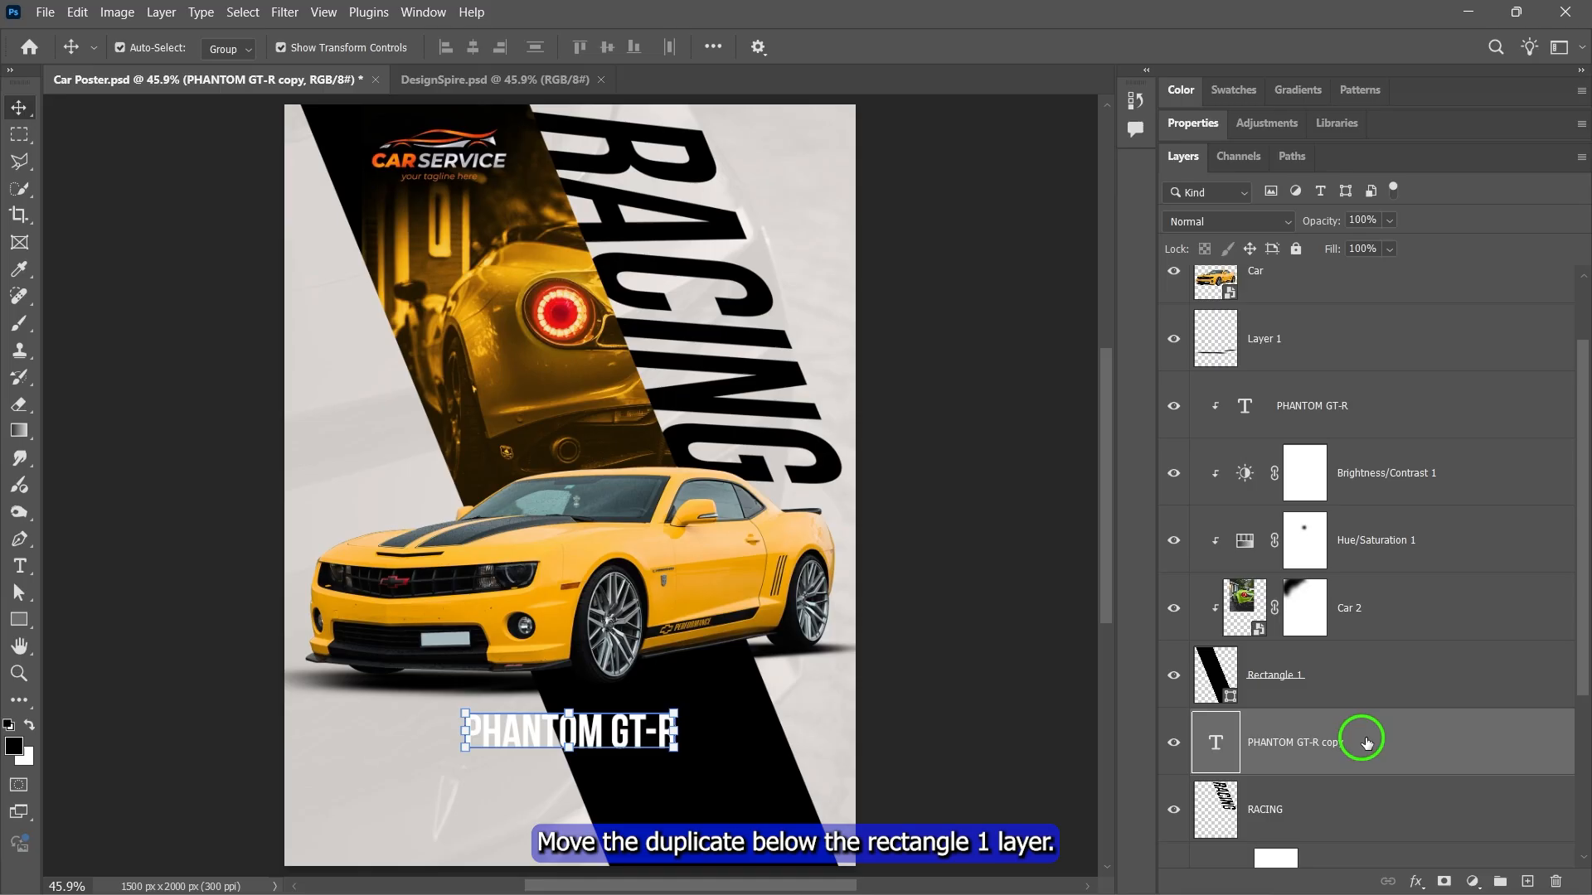
- Set the duplicated PHANTOM GT-R text color to black (000000), deselect the layer and collapse the properties
left_click(1192, 124)
left_click(1358, 358)
left_click_drag(1208, 320, 983, 451)
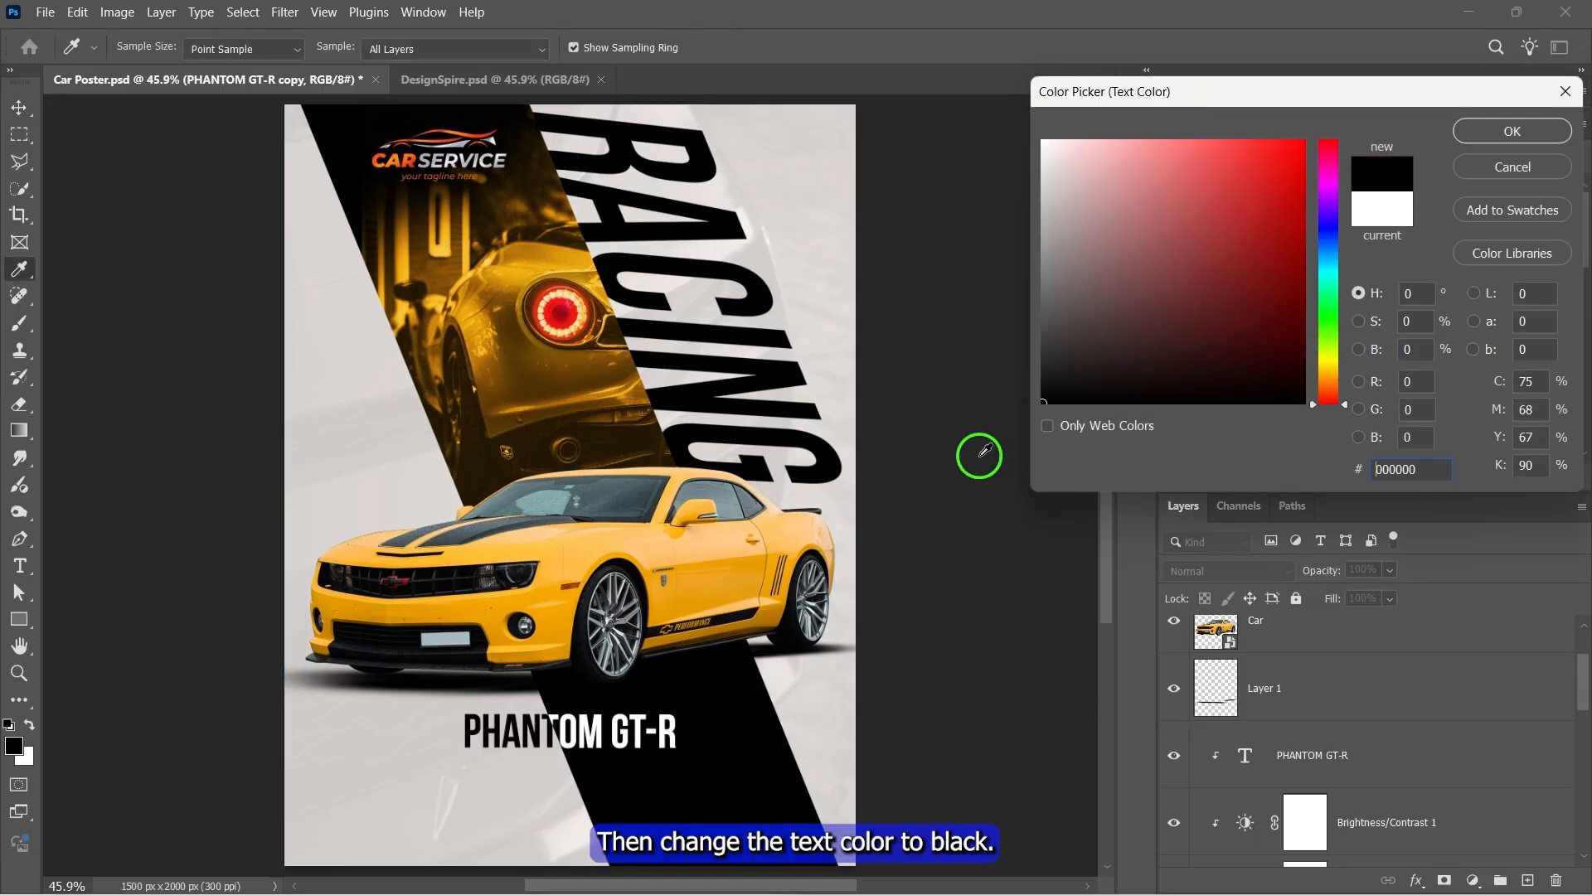
left_click(1524, 133)
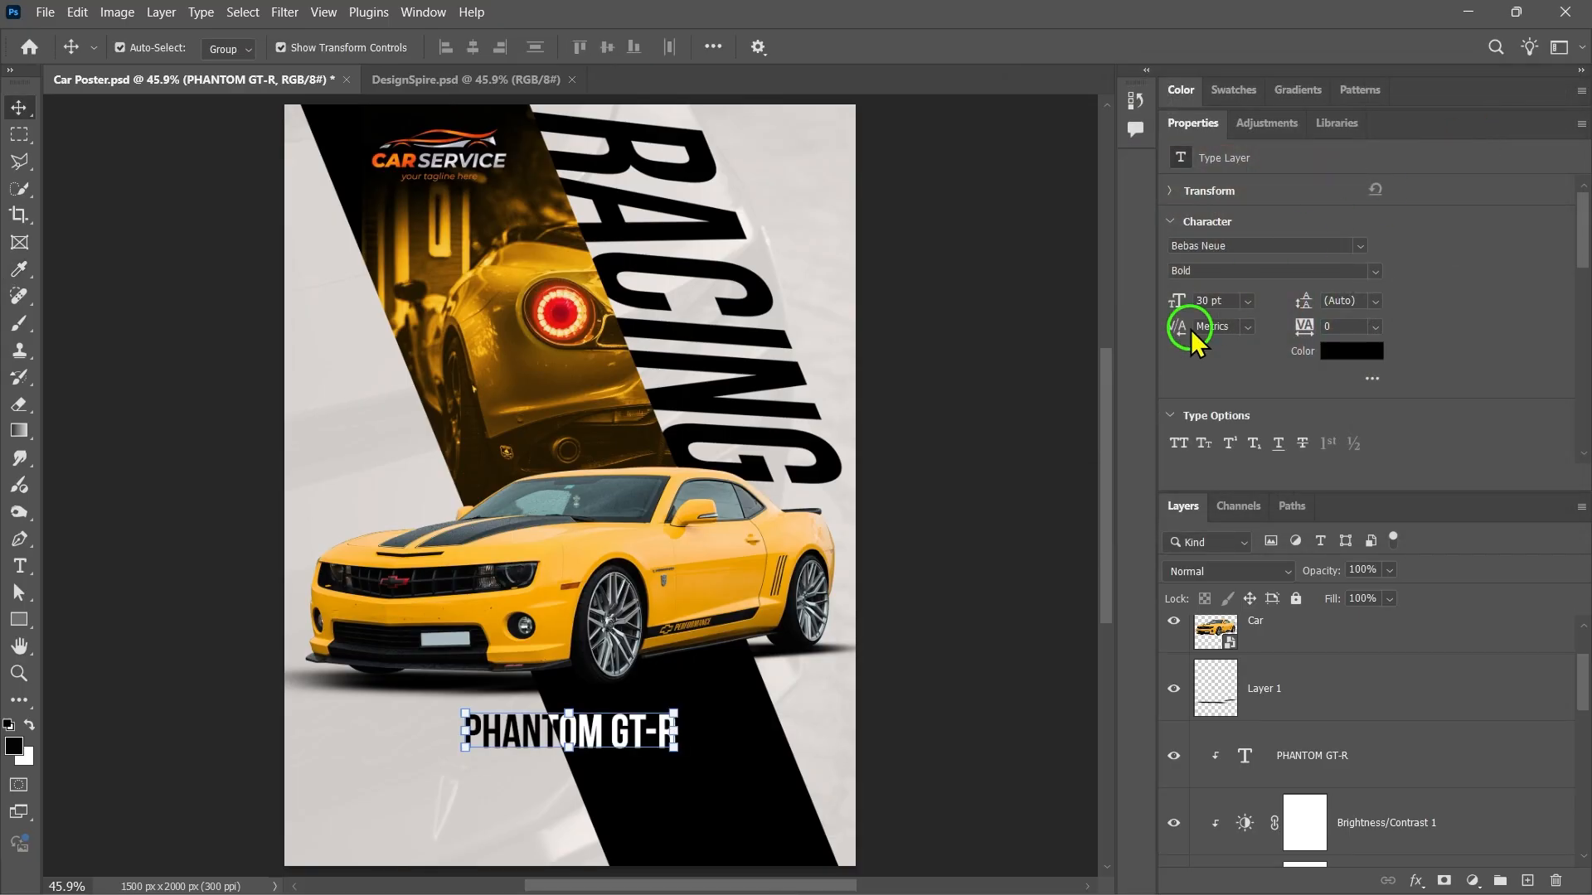
left_click(991, 464)
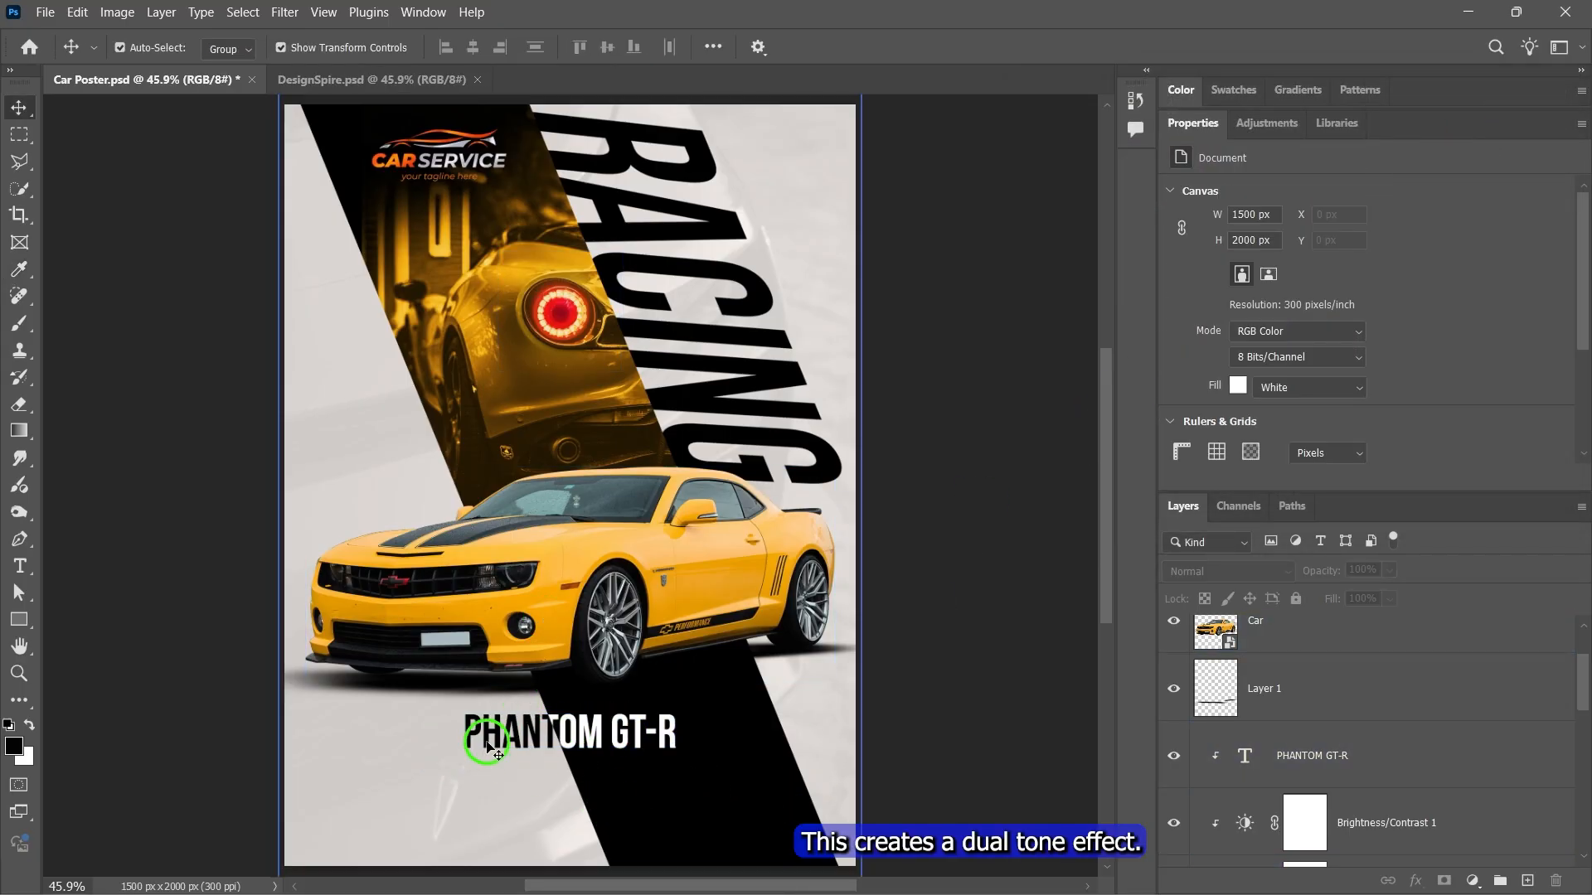
double_click(1187, 122)
- Copy the two "Precision-built…" and "Where aggressive power…" lines from Text.txt and return to Photoshop
key("alt+Tab")
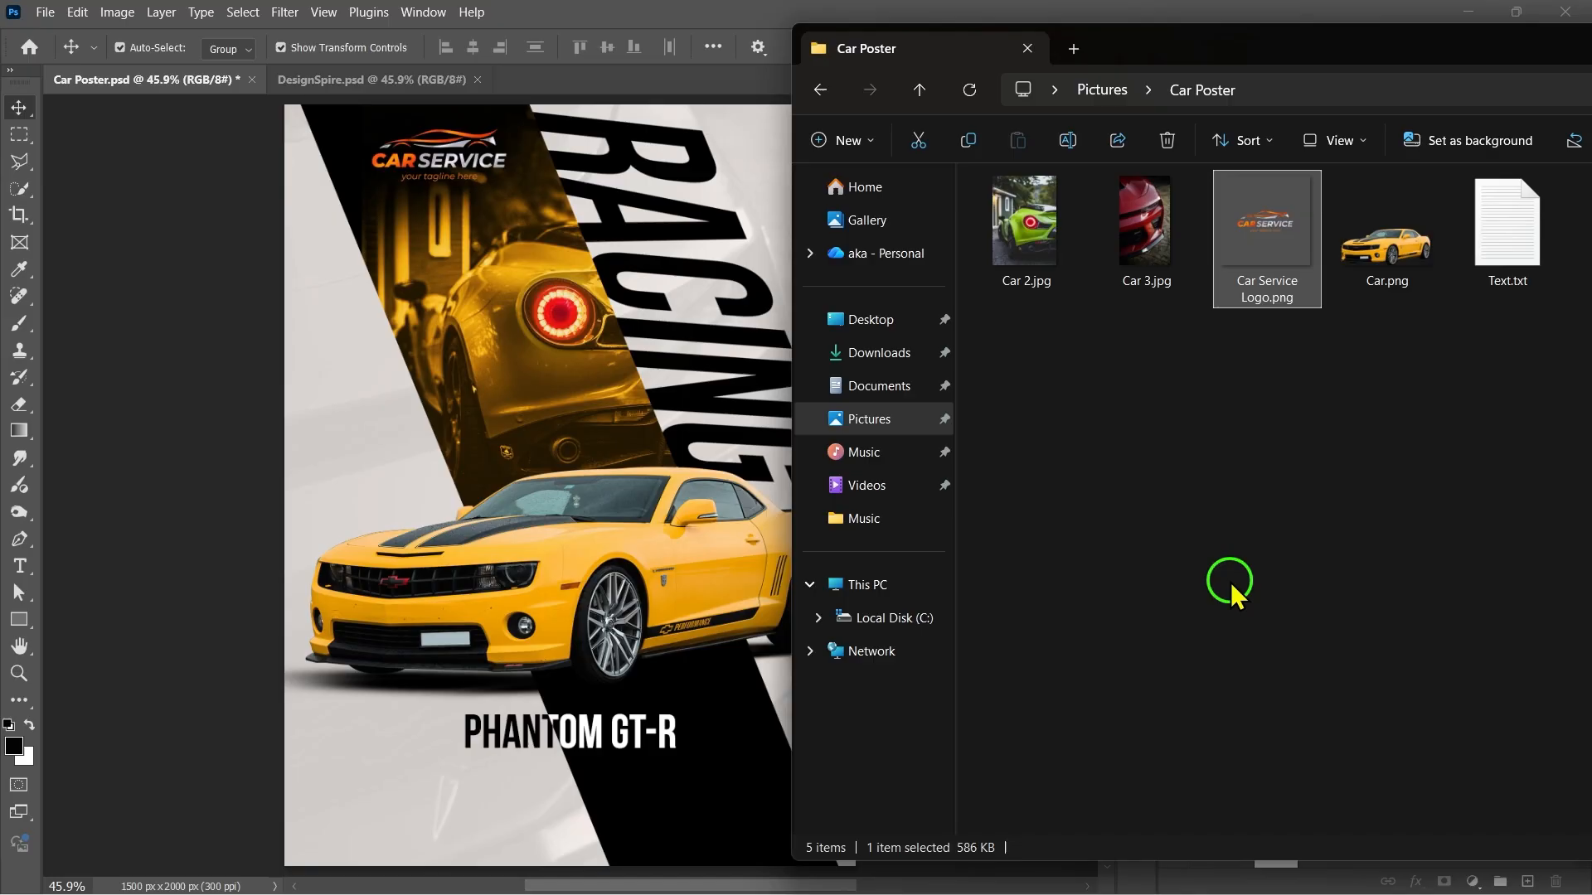
double_click(1513, 267)
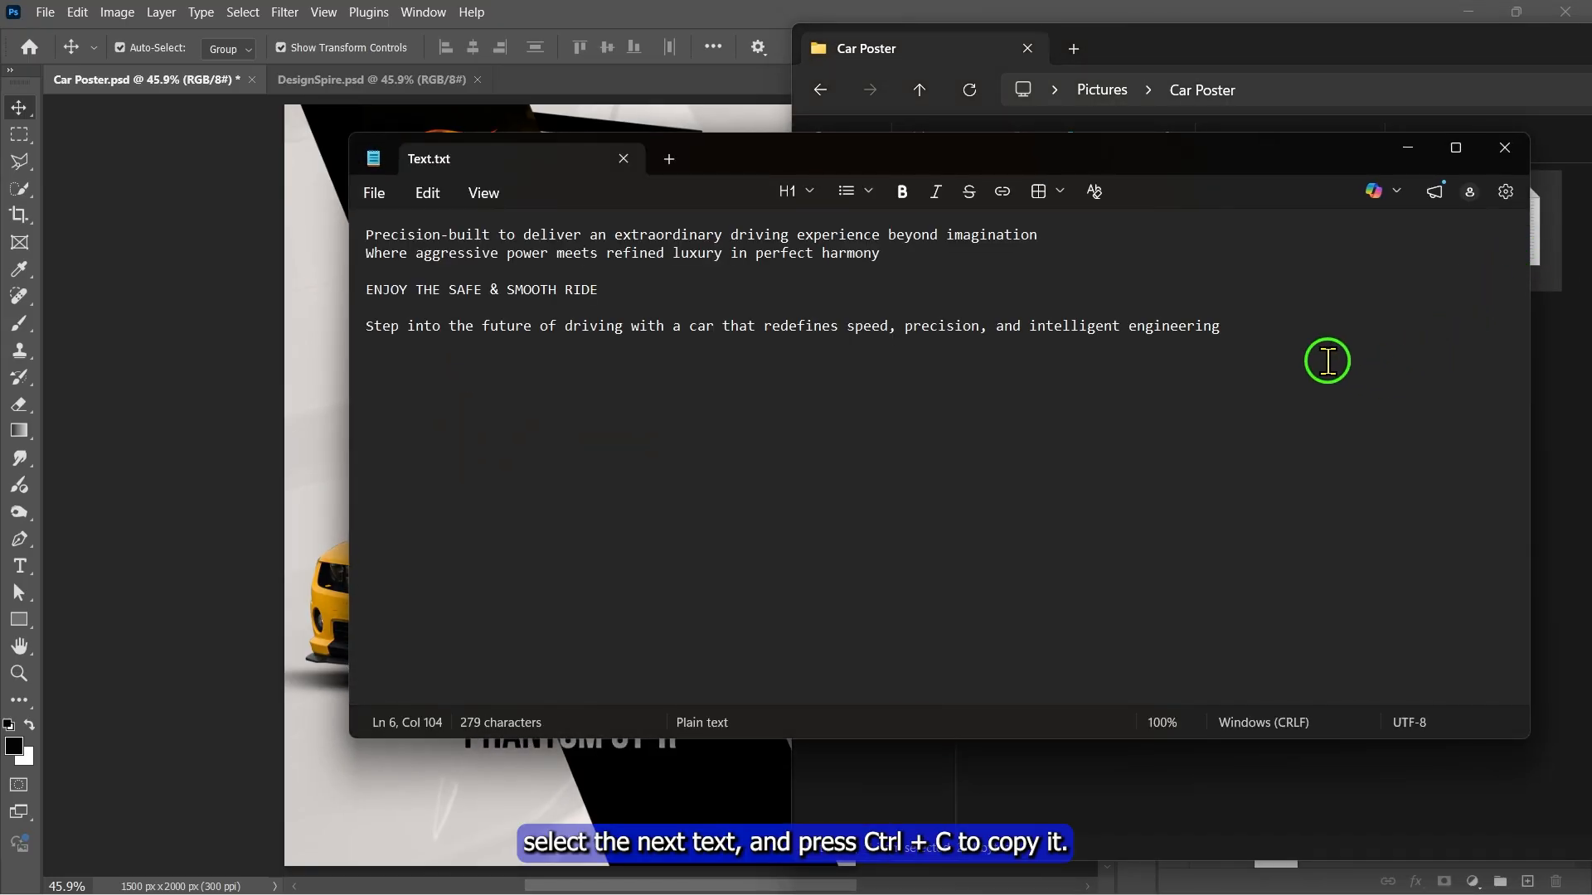
left_click(884, 253)
left_click_drag(884, 253, 331, 222)
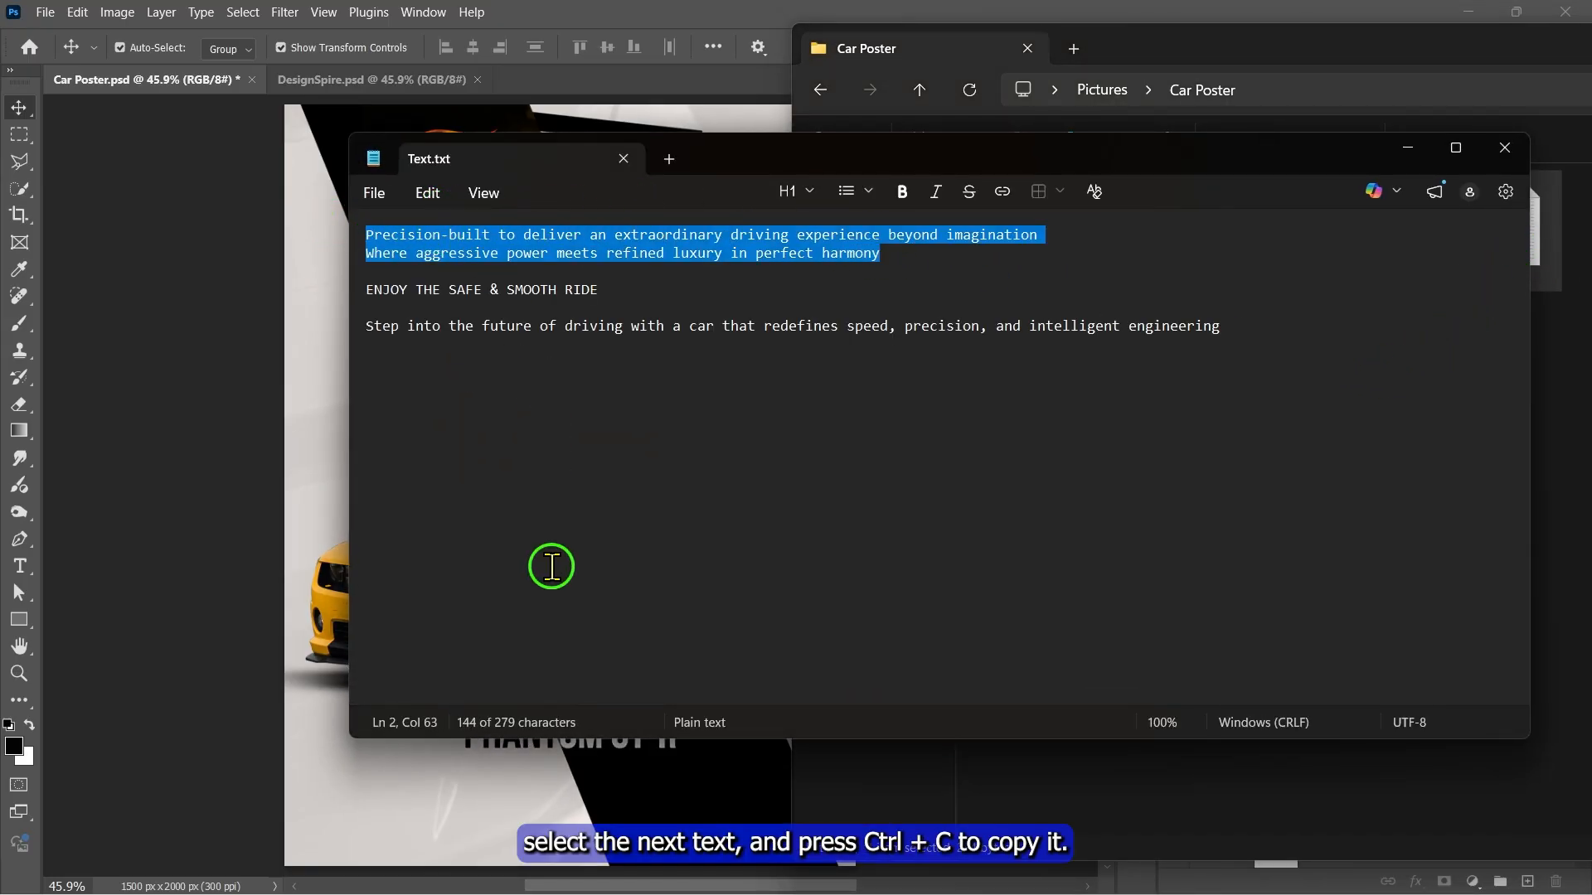
left_click(1409, 149)
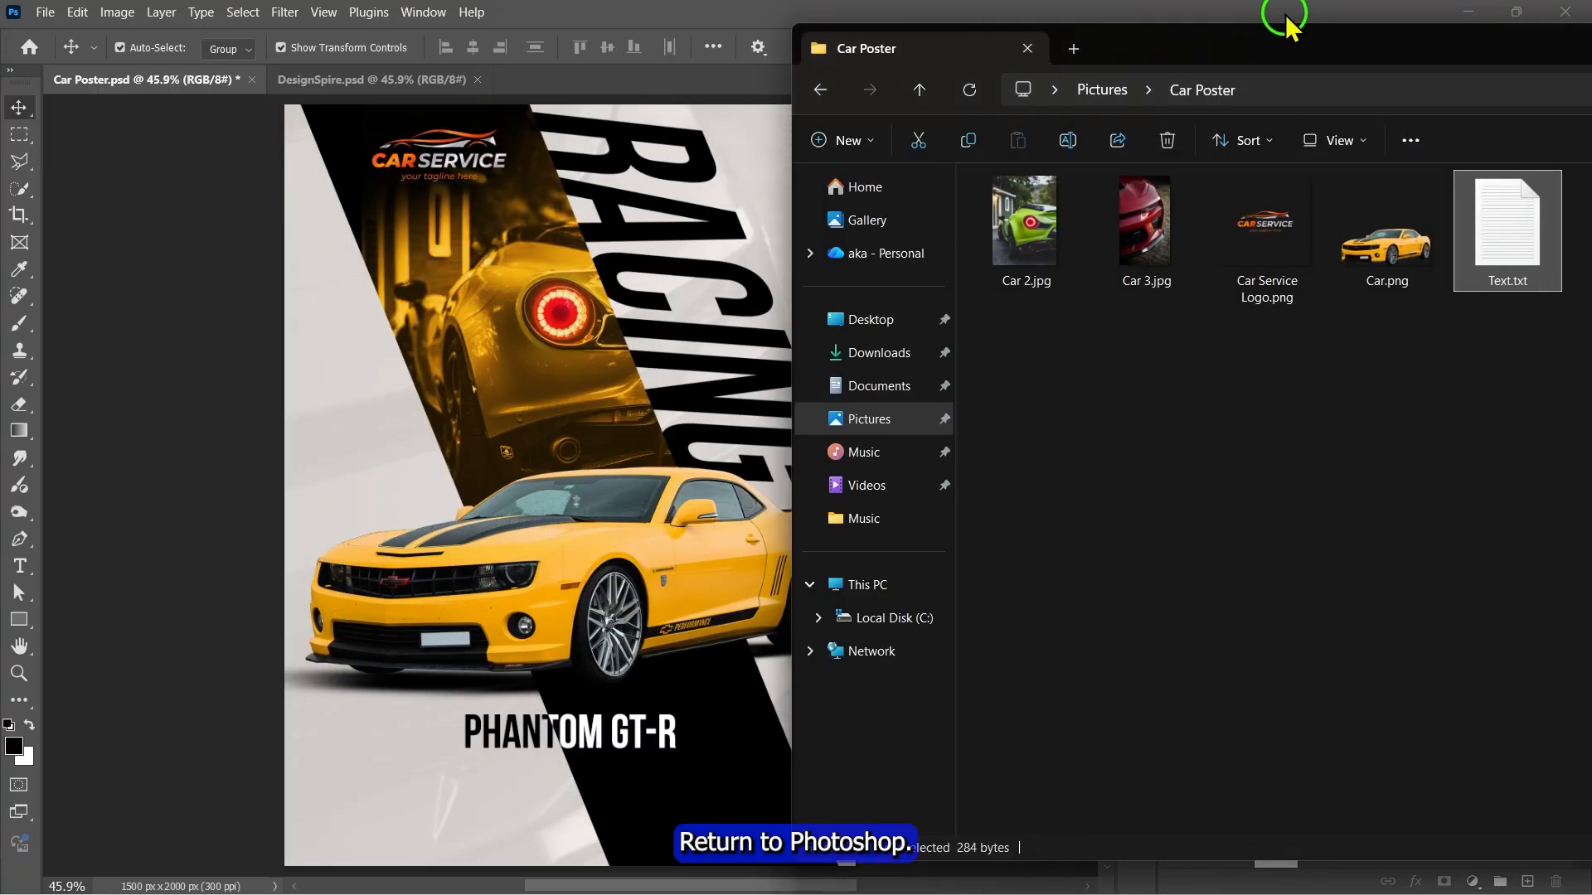
left_click(1272, 17)
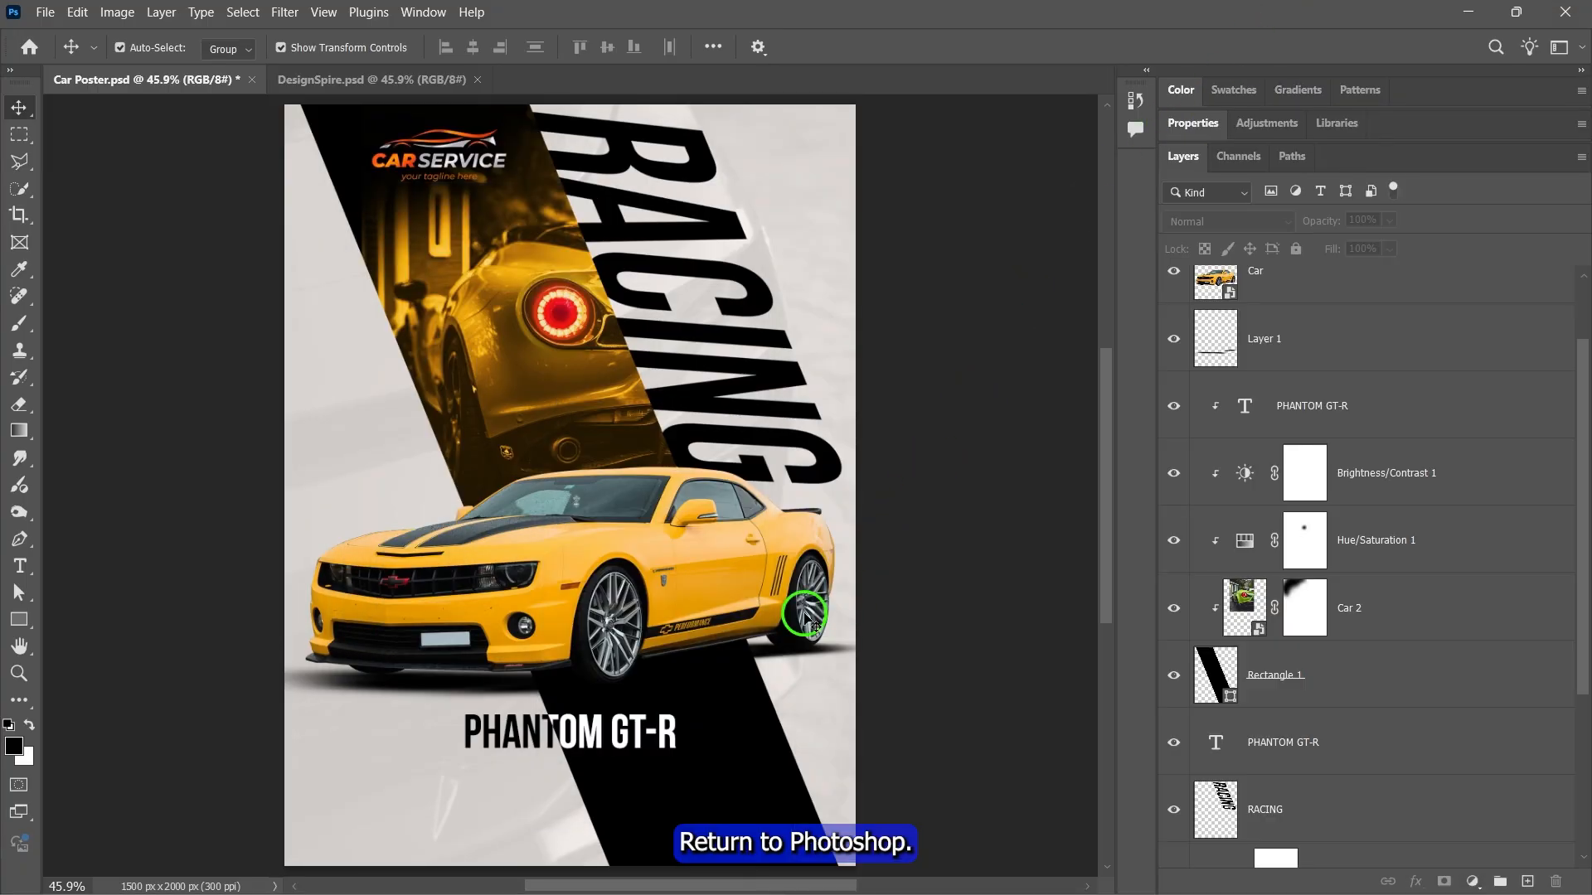
- Add a new text layer above the Car Service Logo layer and paste the copied two-line tagline into it
left_click(20, 566)
scroll(1335, 298, "up", 2)
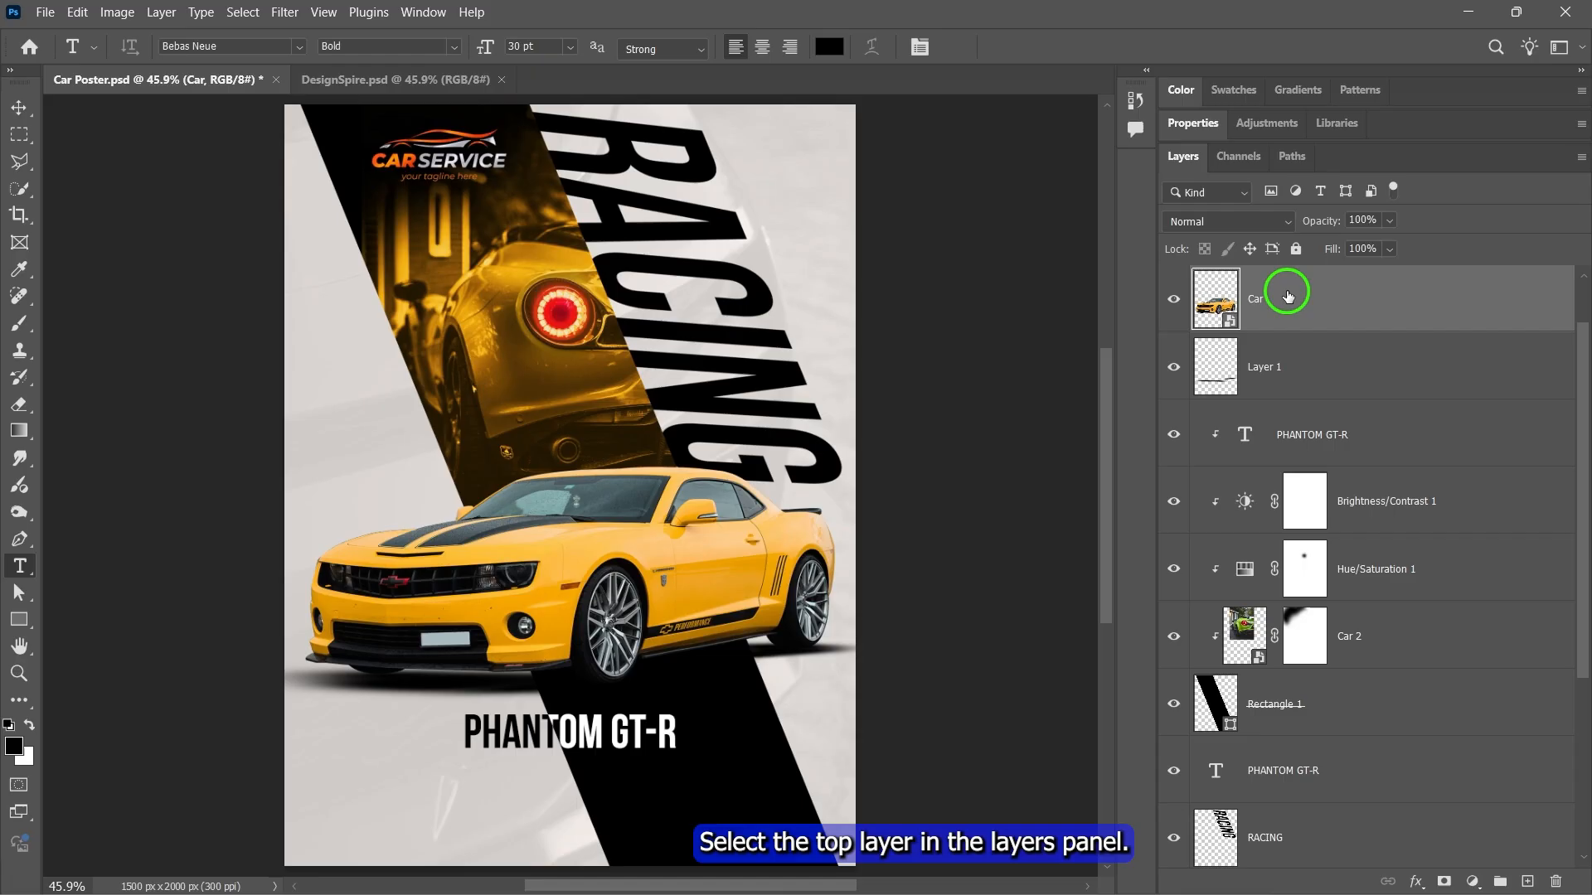
left_click(1364, 311)
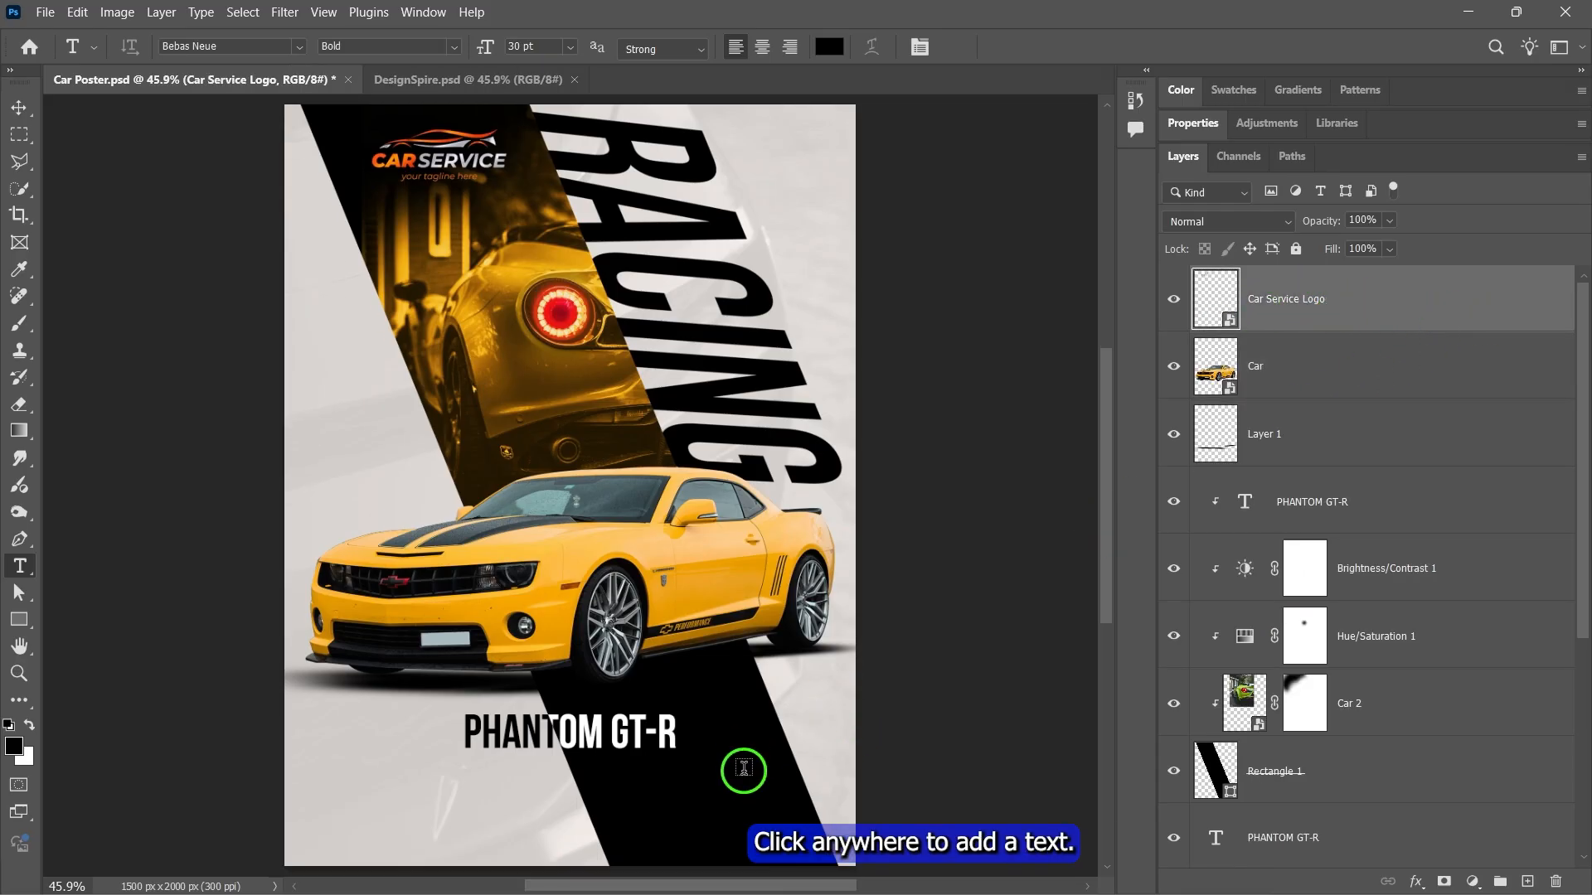
left_click(405, 807)
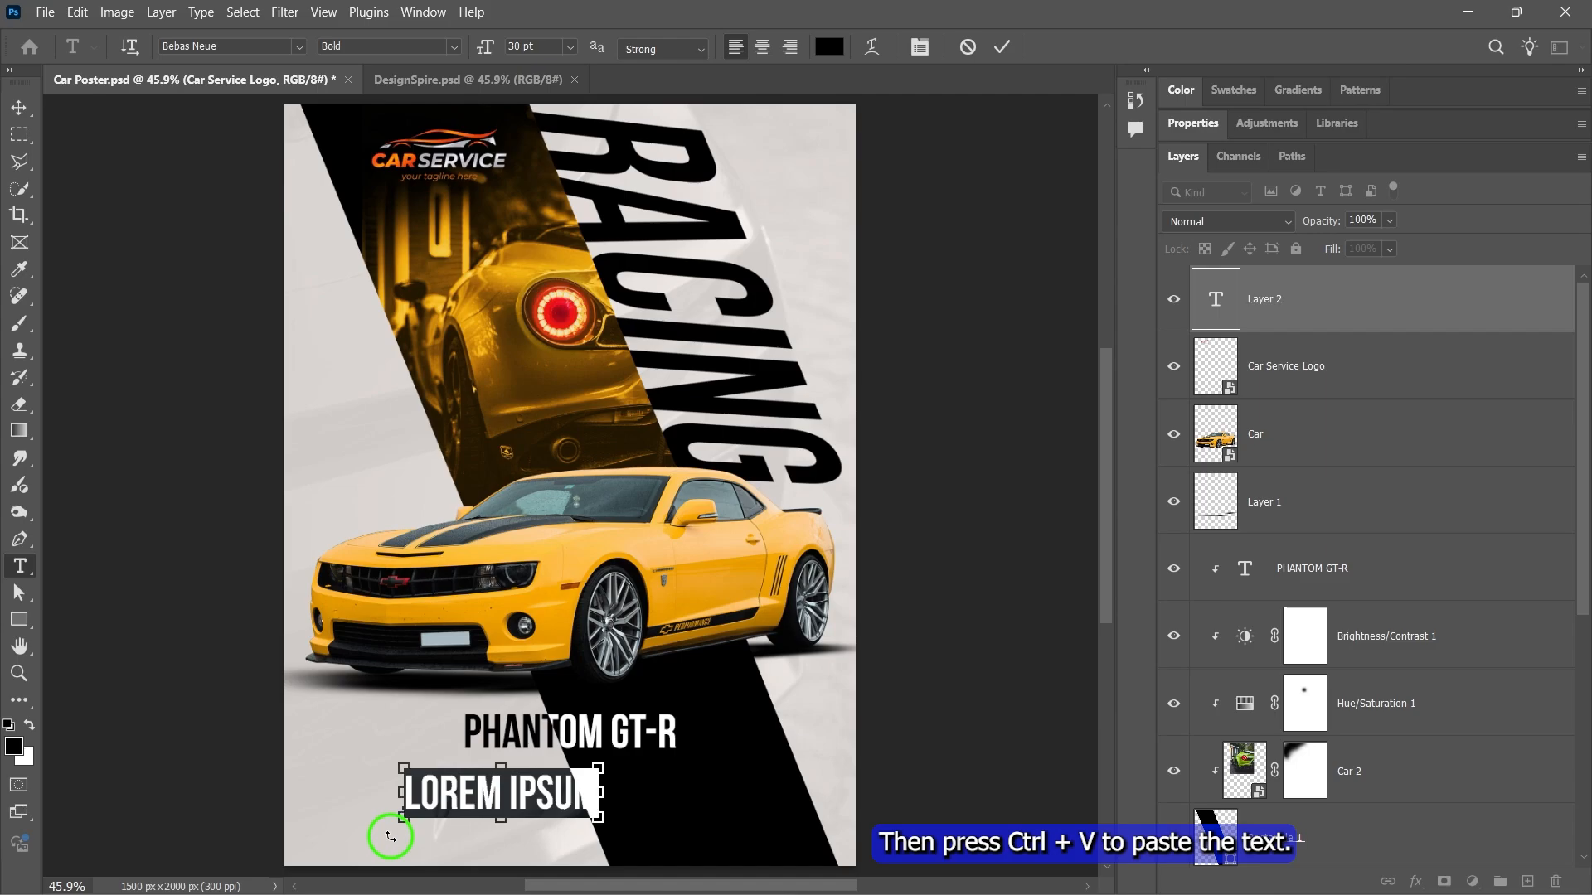
key("ctrl+v")
key("ctrl+a")
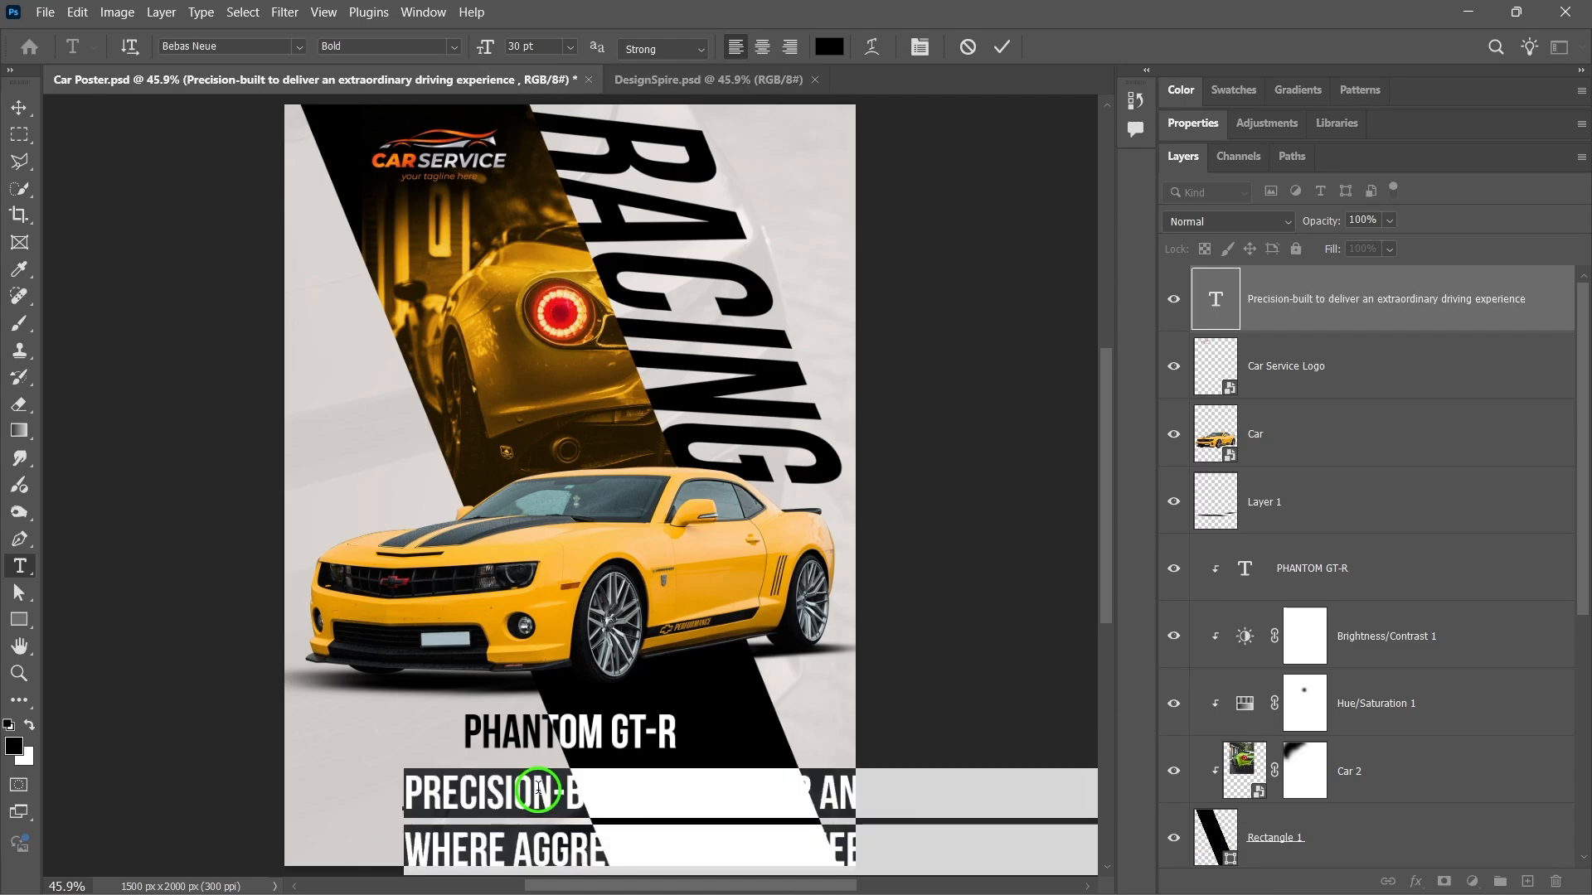
- Reduce the size of the two pasted tagline lines to 9 pt
left_click(544, 48)
scroll(539, 46, "down", 20)
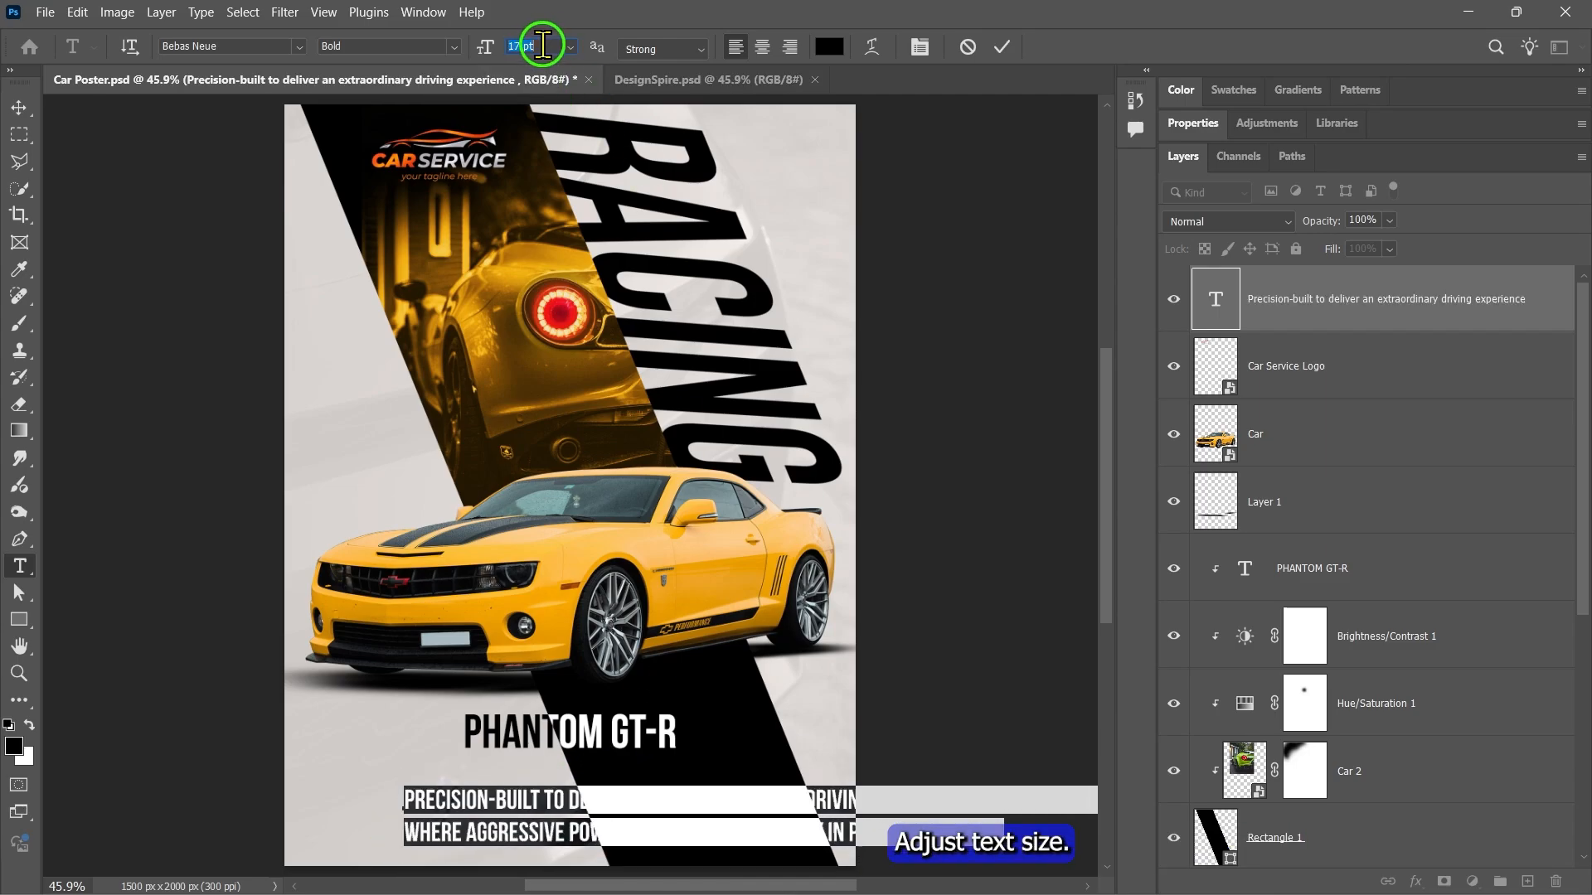
left_click(551, 807)
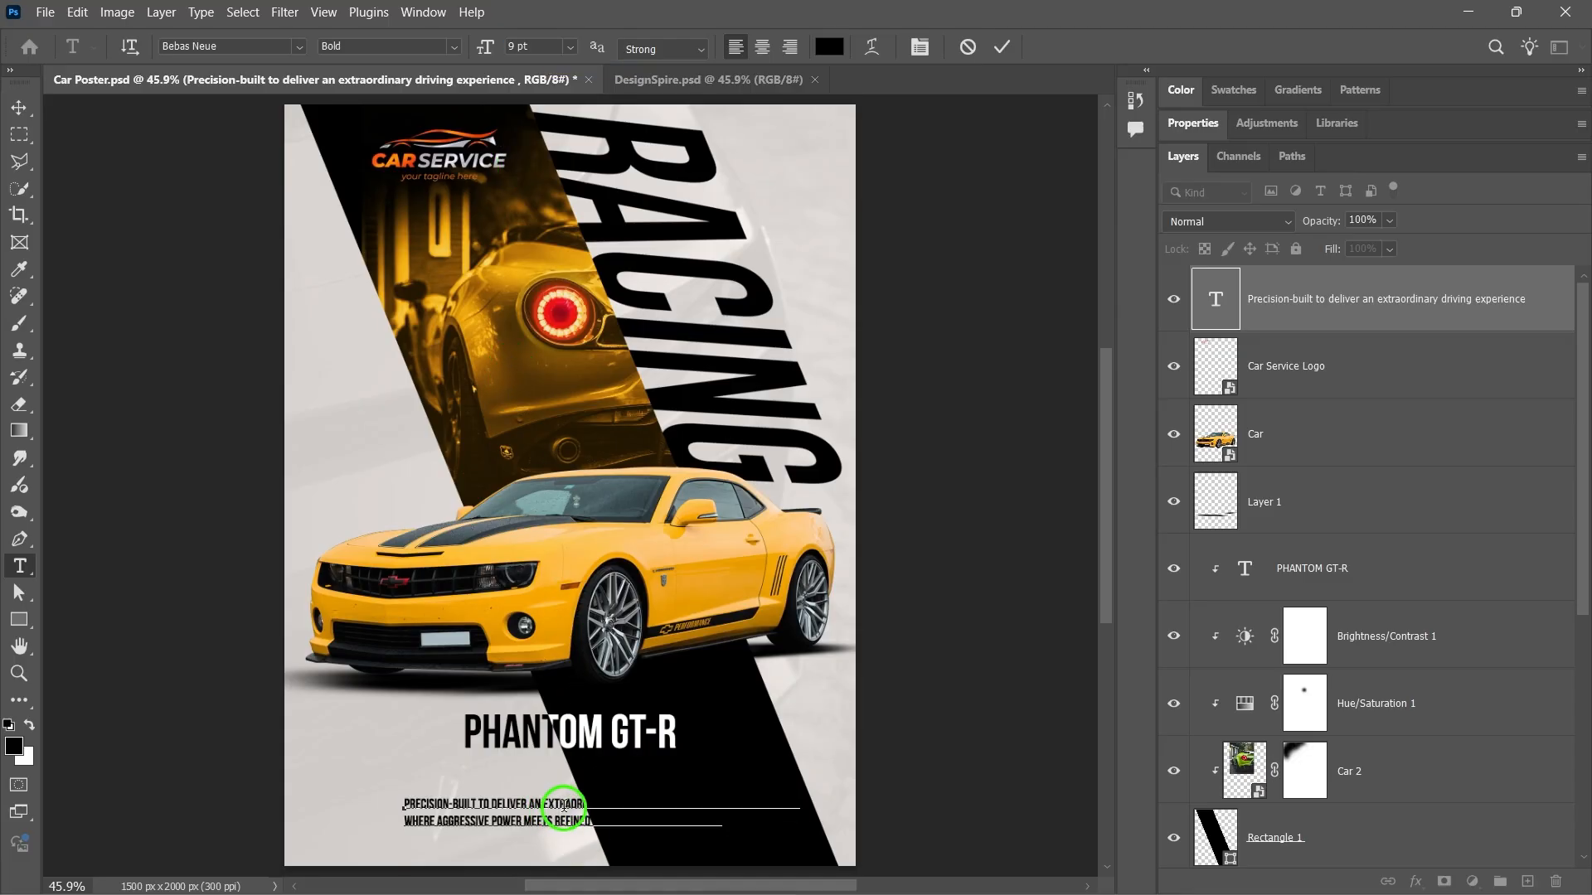
- Set the font of both tagline lines to Bebas Neue with the Regular style
triple_click(482, 818)
double_click(482, 818)
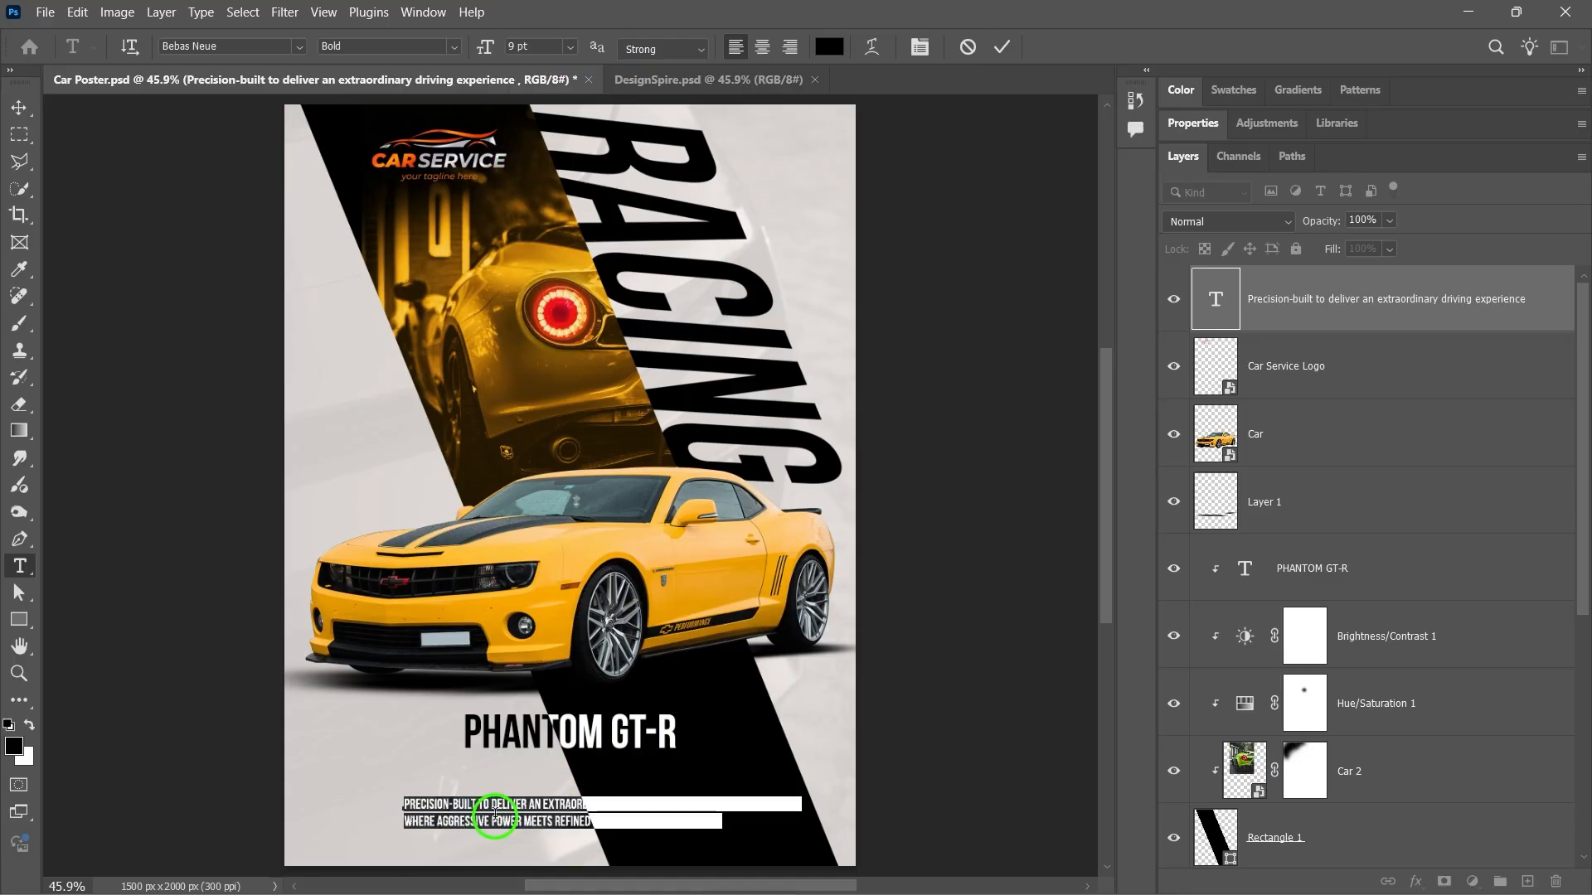
left_click(1188, 125)
left_click(1269, 245)
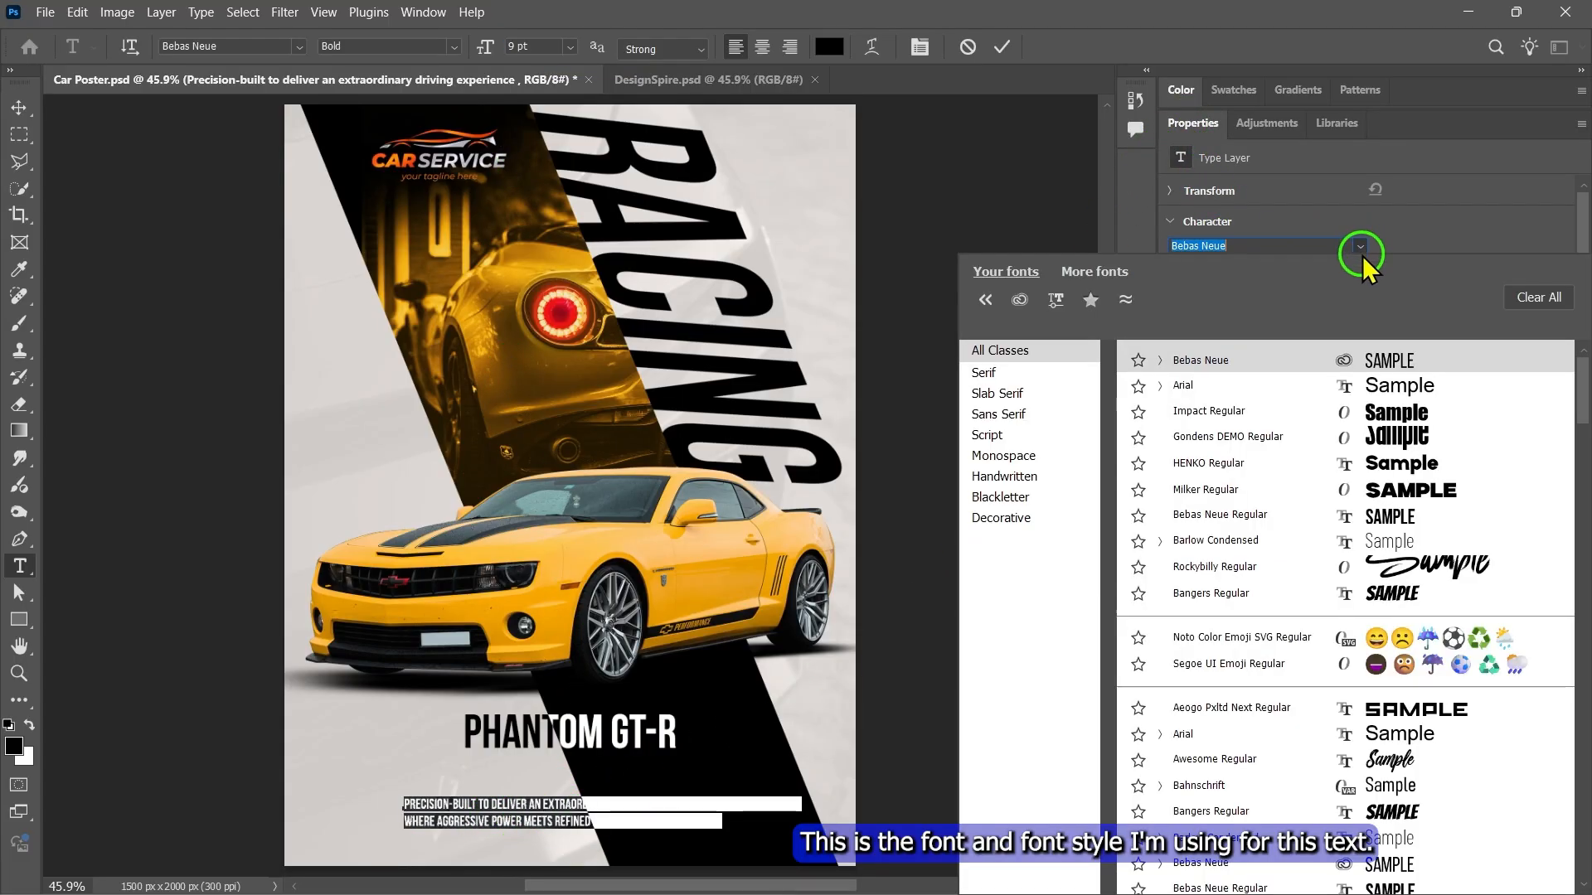
left_click(1160, 360)
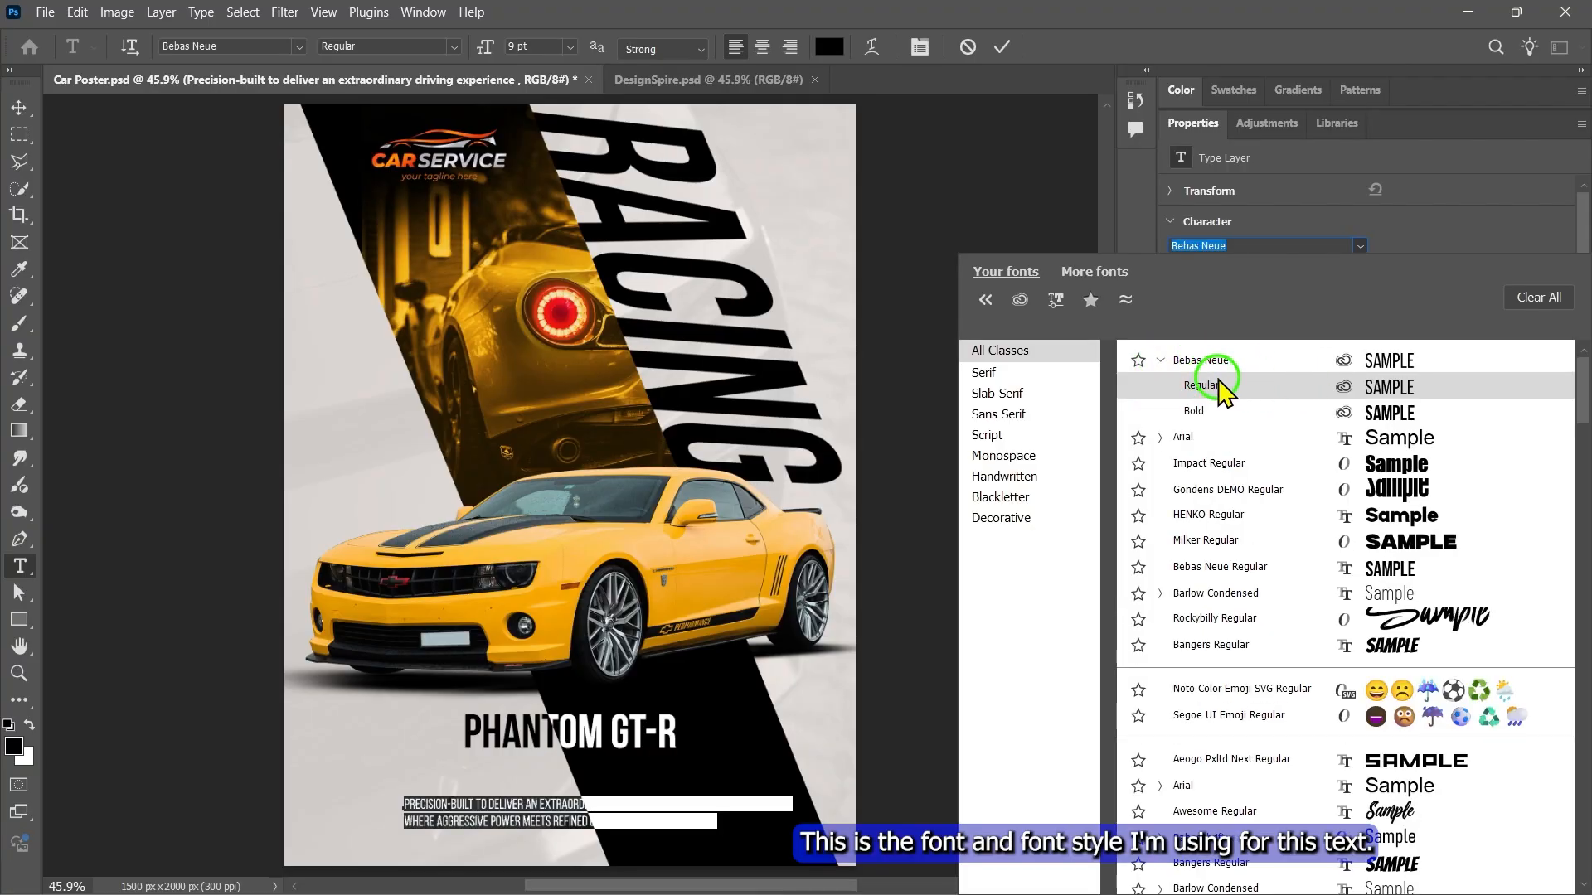
left_click(1243, 386)
left_click(1216, 277)
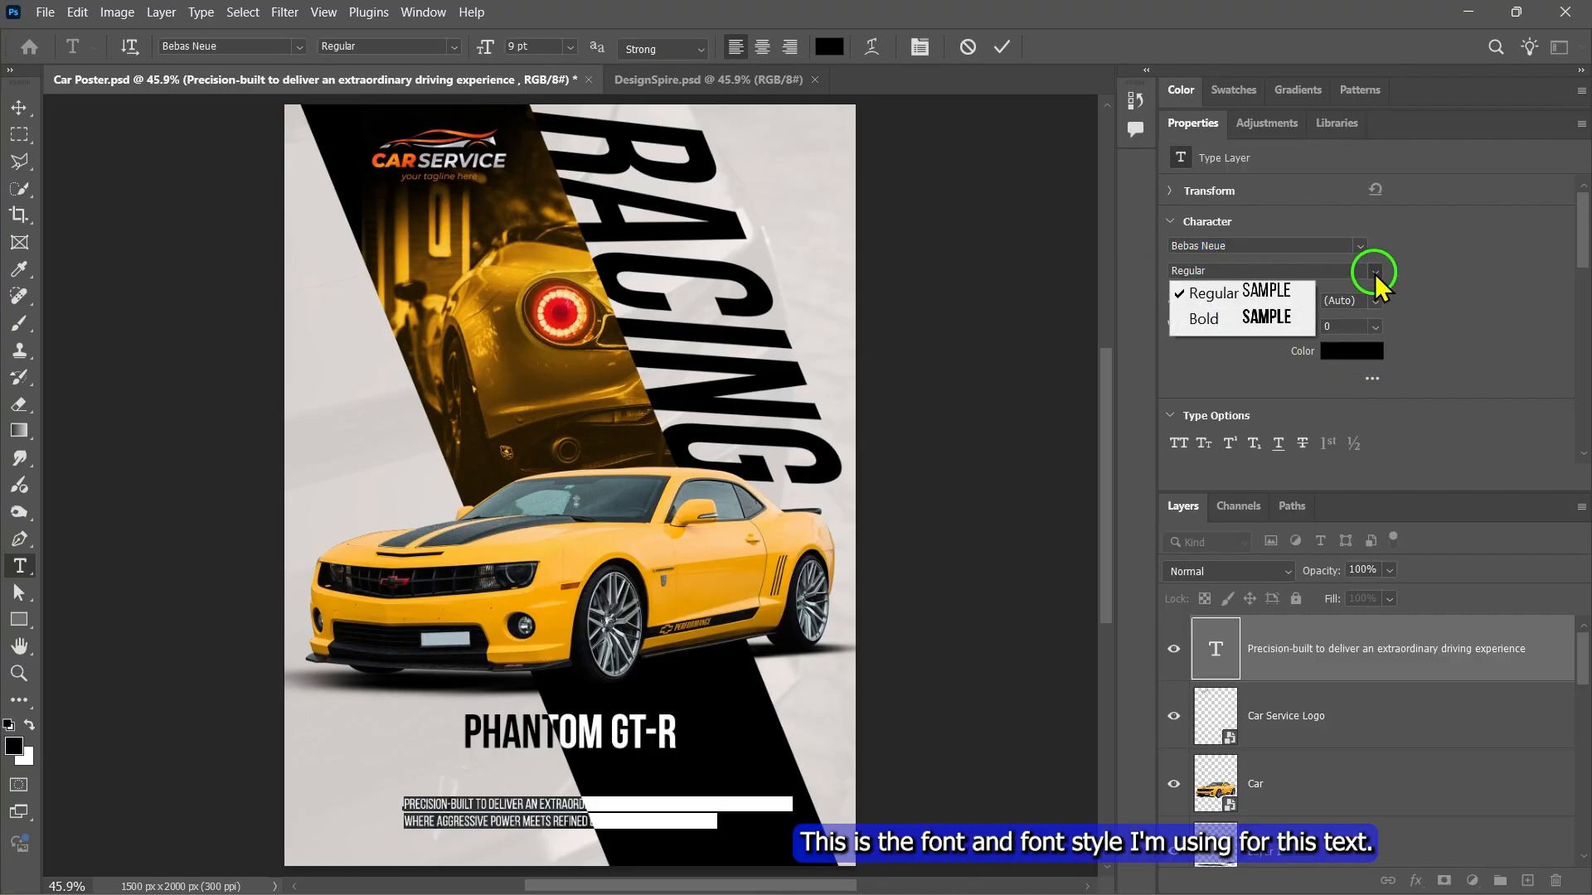
left_click(1233, 297)
- Center-align the tagline, place it centered beneath the PHANTOM GT-R title, commit the text and collapse the properties
triple_click(625, 818)
double_click(625, 817)
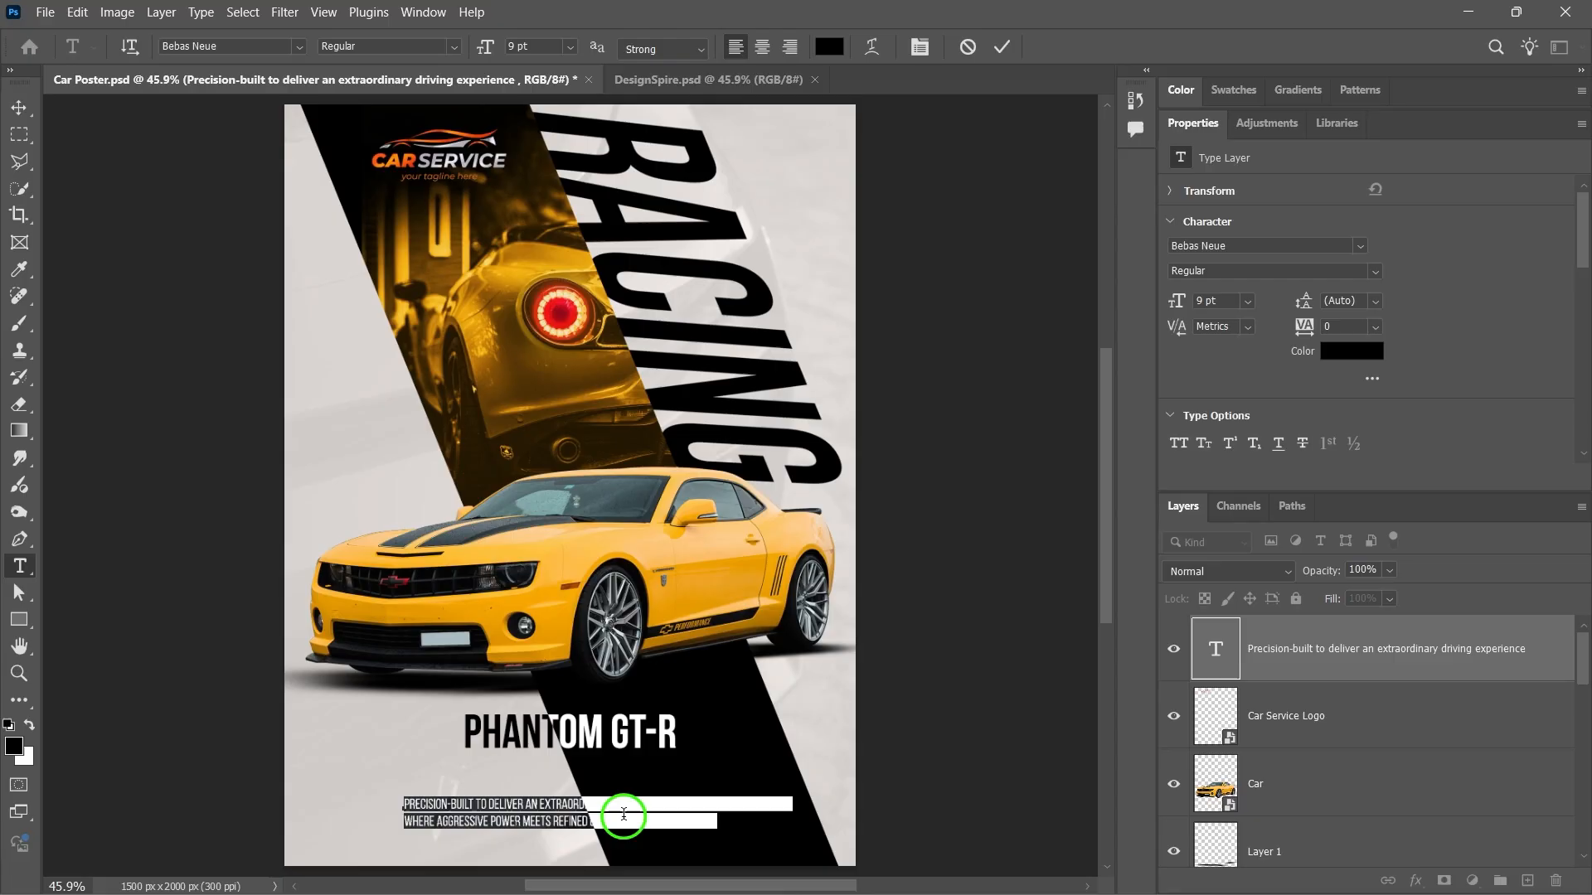
left_click(762, 47)
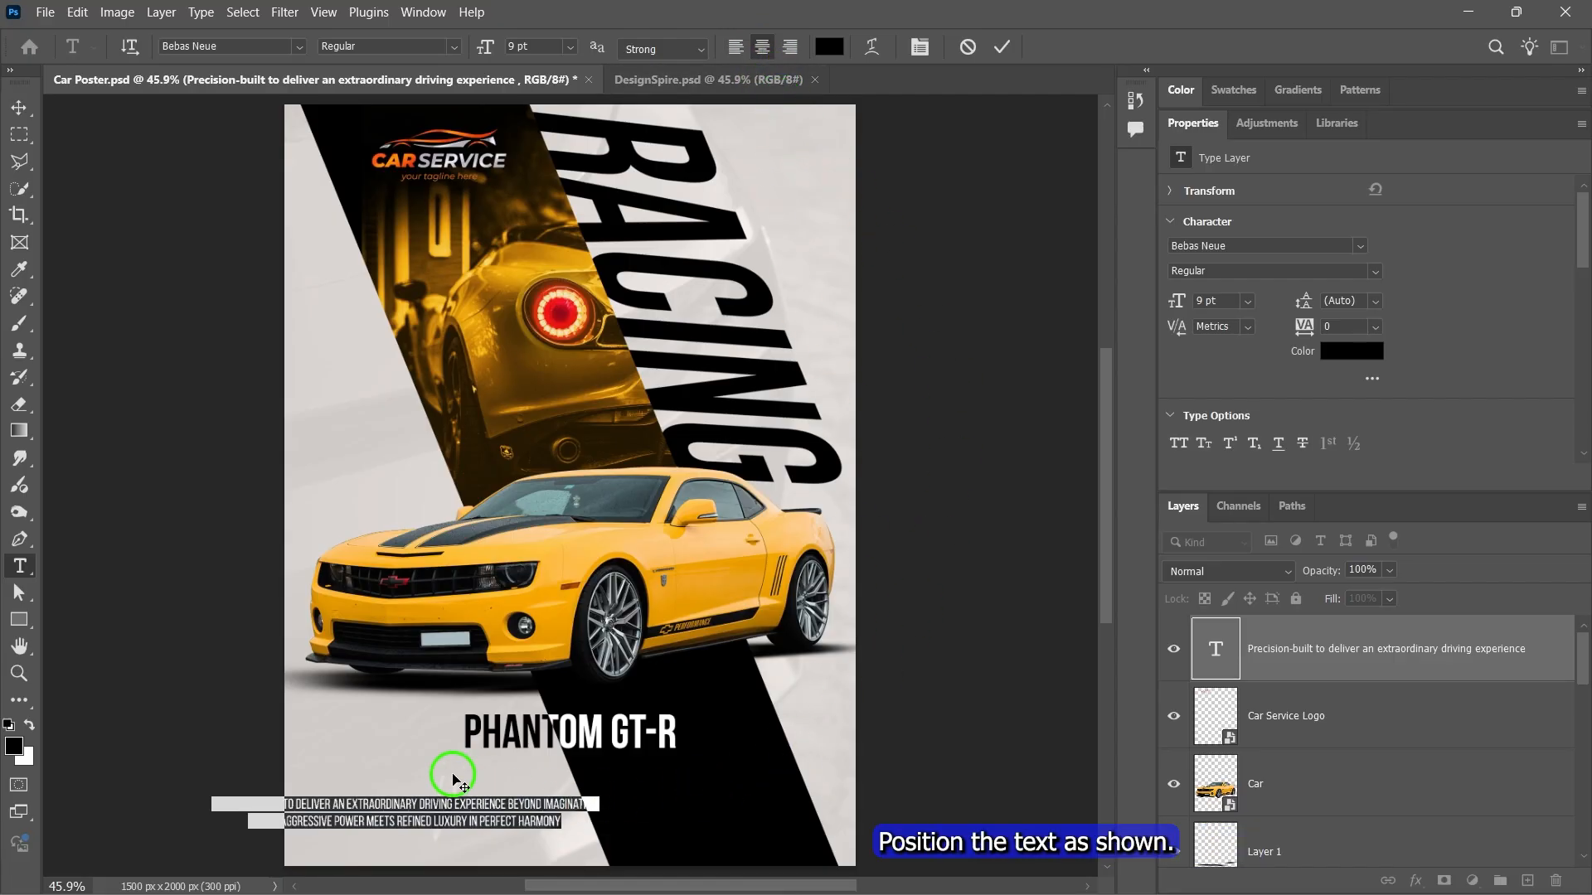
left_click_drag(453, 767, 653, 787)
left_click(967, 302)
key("v")
double_click(1193, 126)
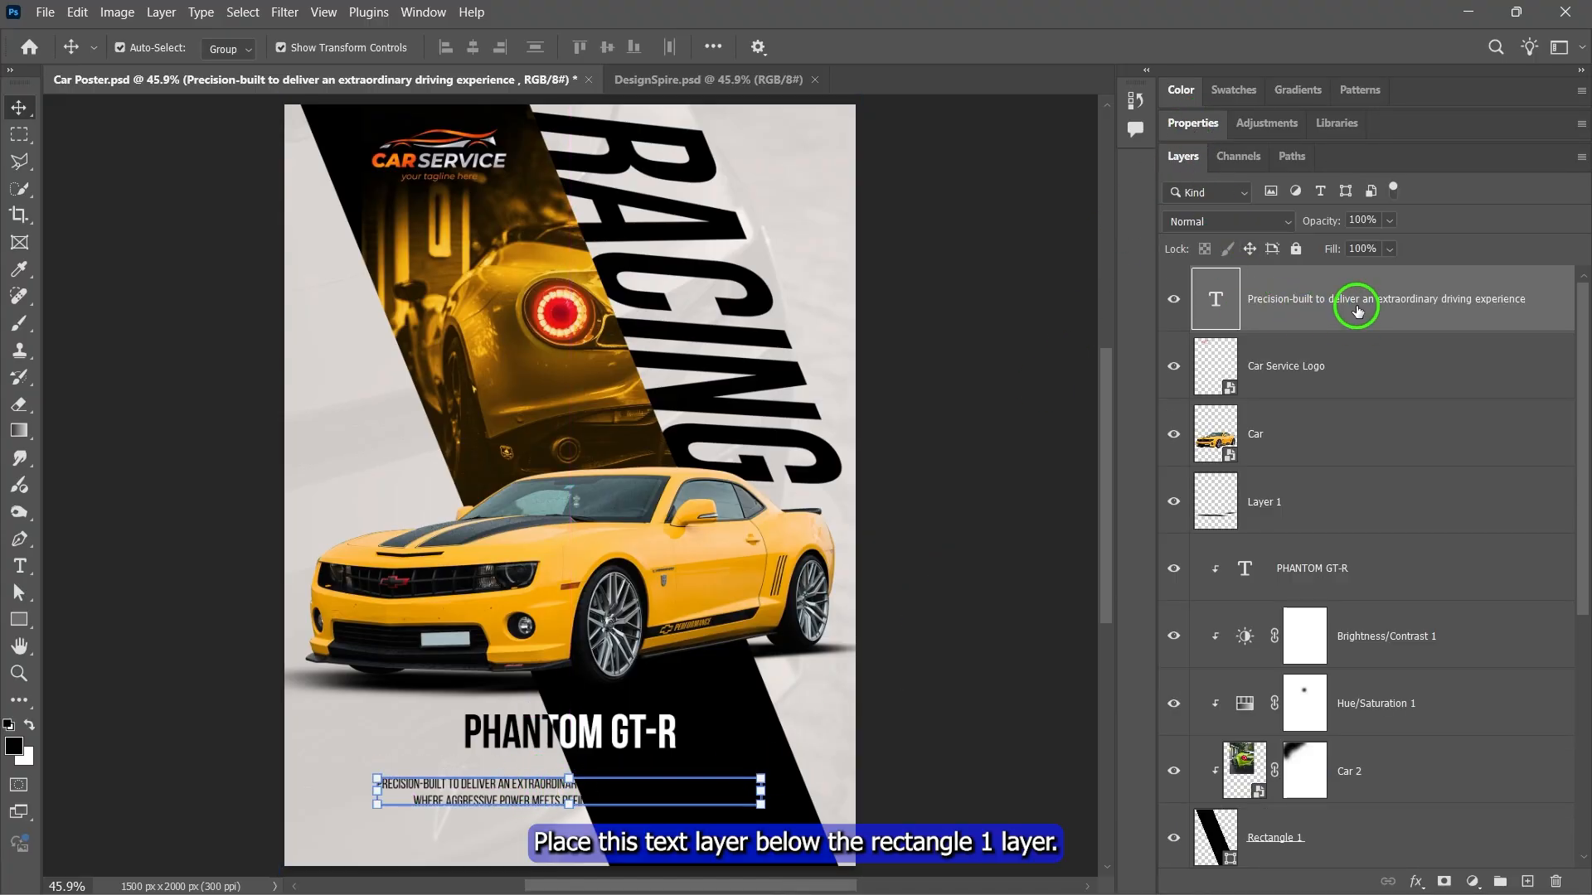
- Move the tagline text layer directly below the Rectangle 1 layer and duplicate it
left_click_drag(1353, 302, 1314, 796)
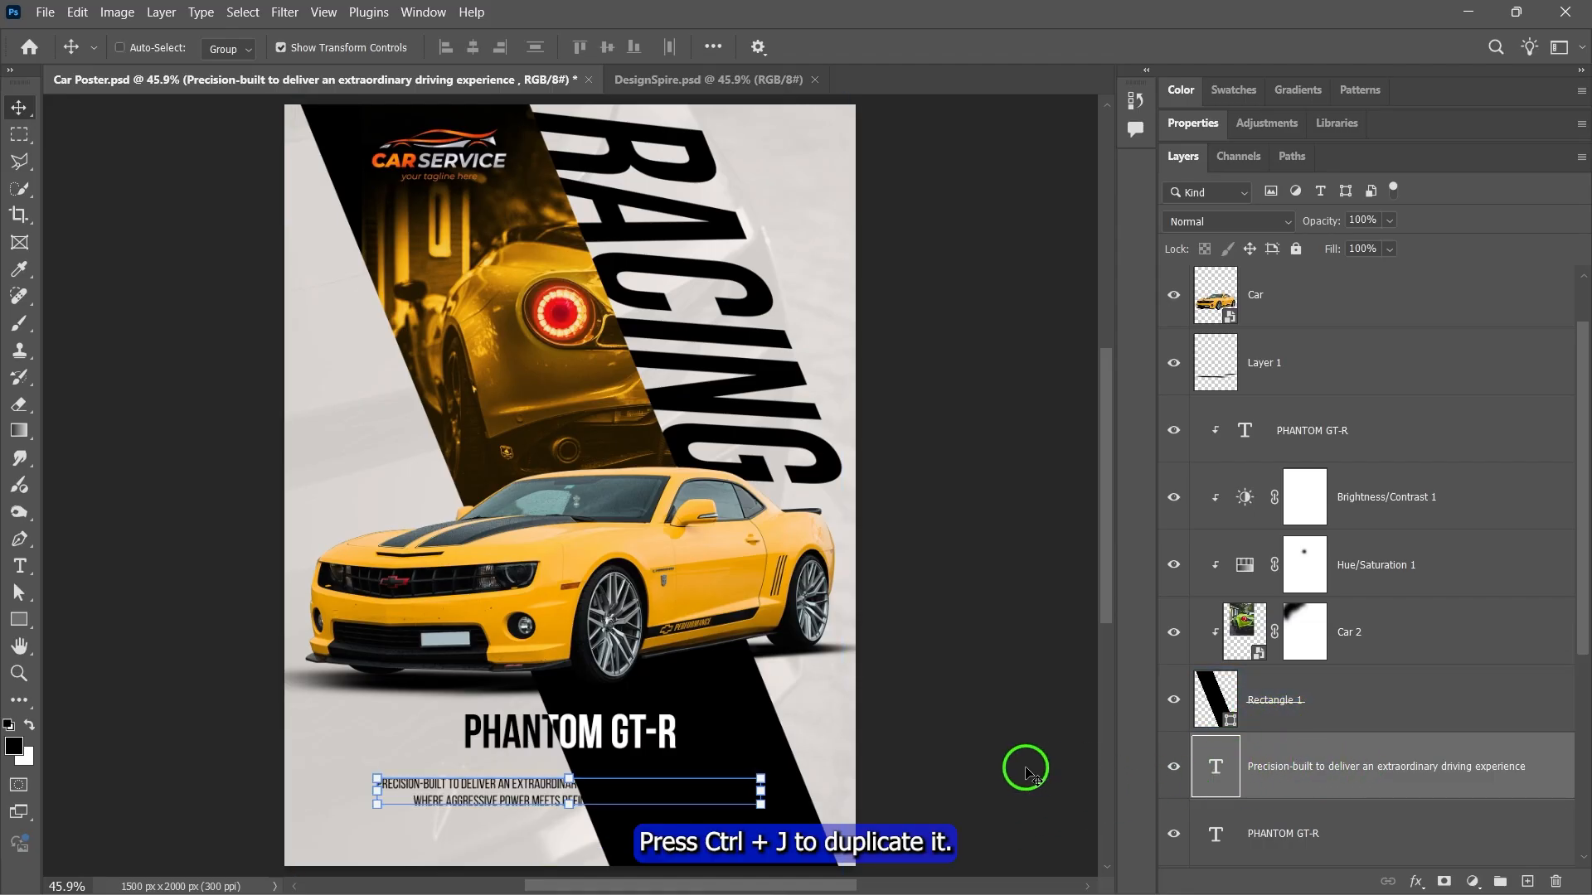
key("ctrl+j")
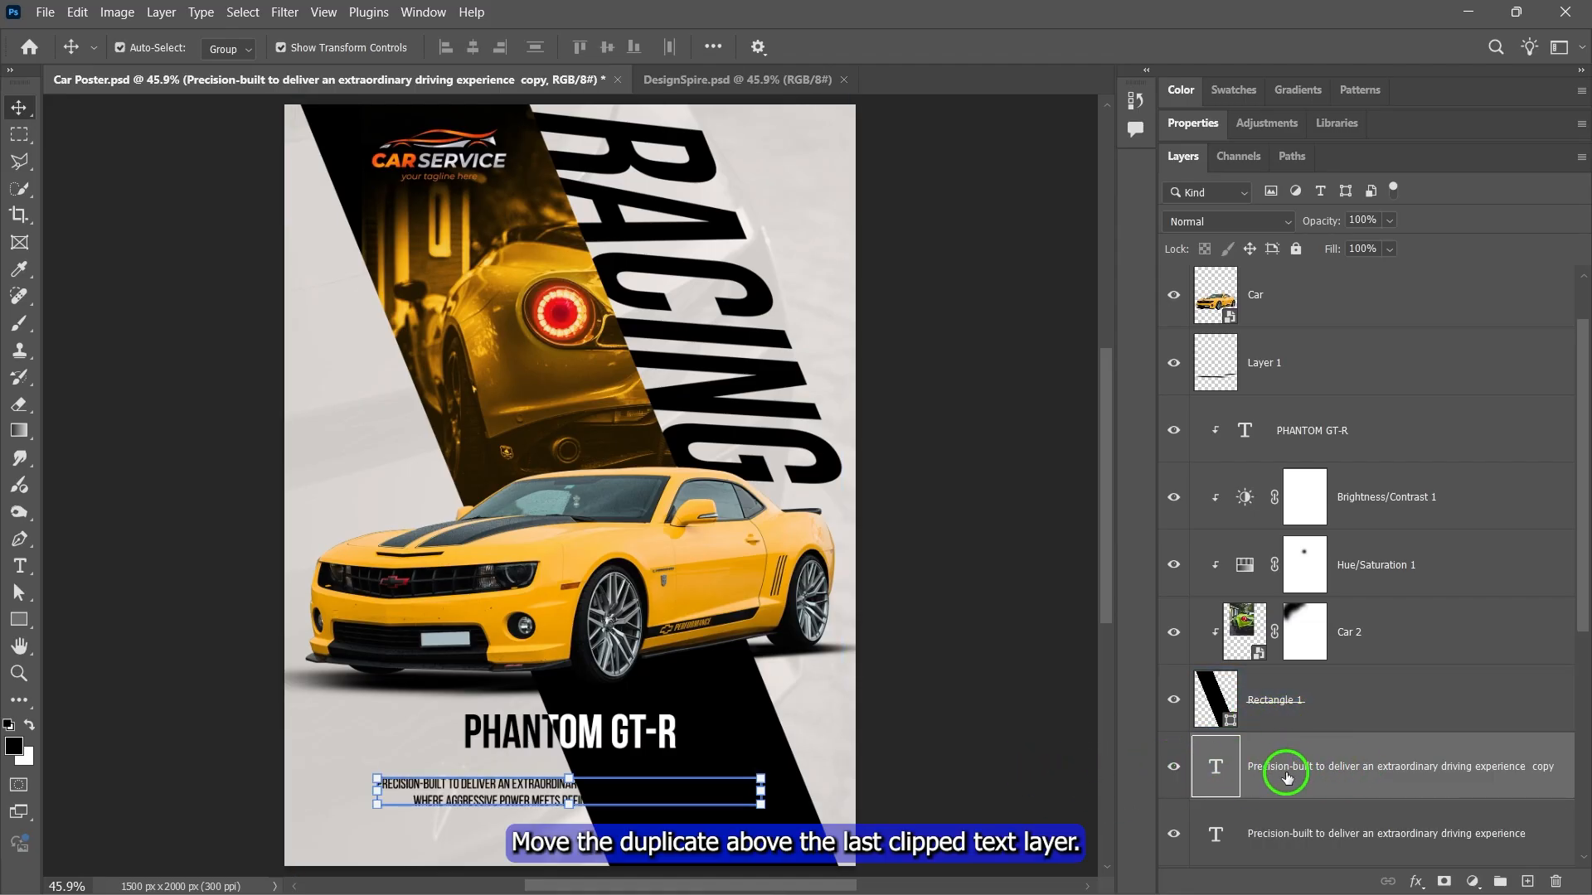
- Move the tagline copy directly above the clipped PHANTOM GT-R layer and clip it to the band with a clipping mask
left_click_drag(1292, 766, 1304, 401)
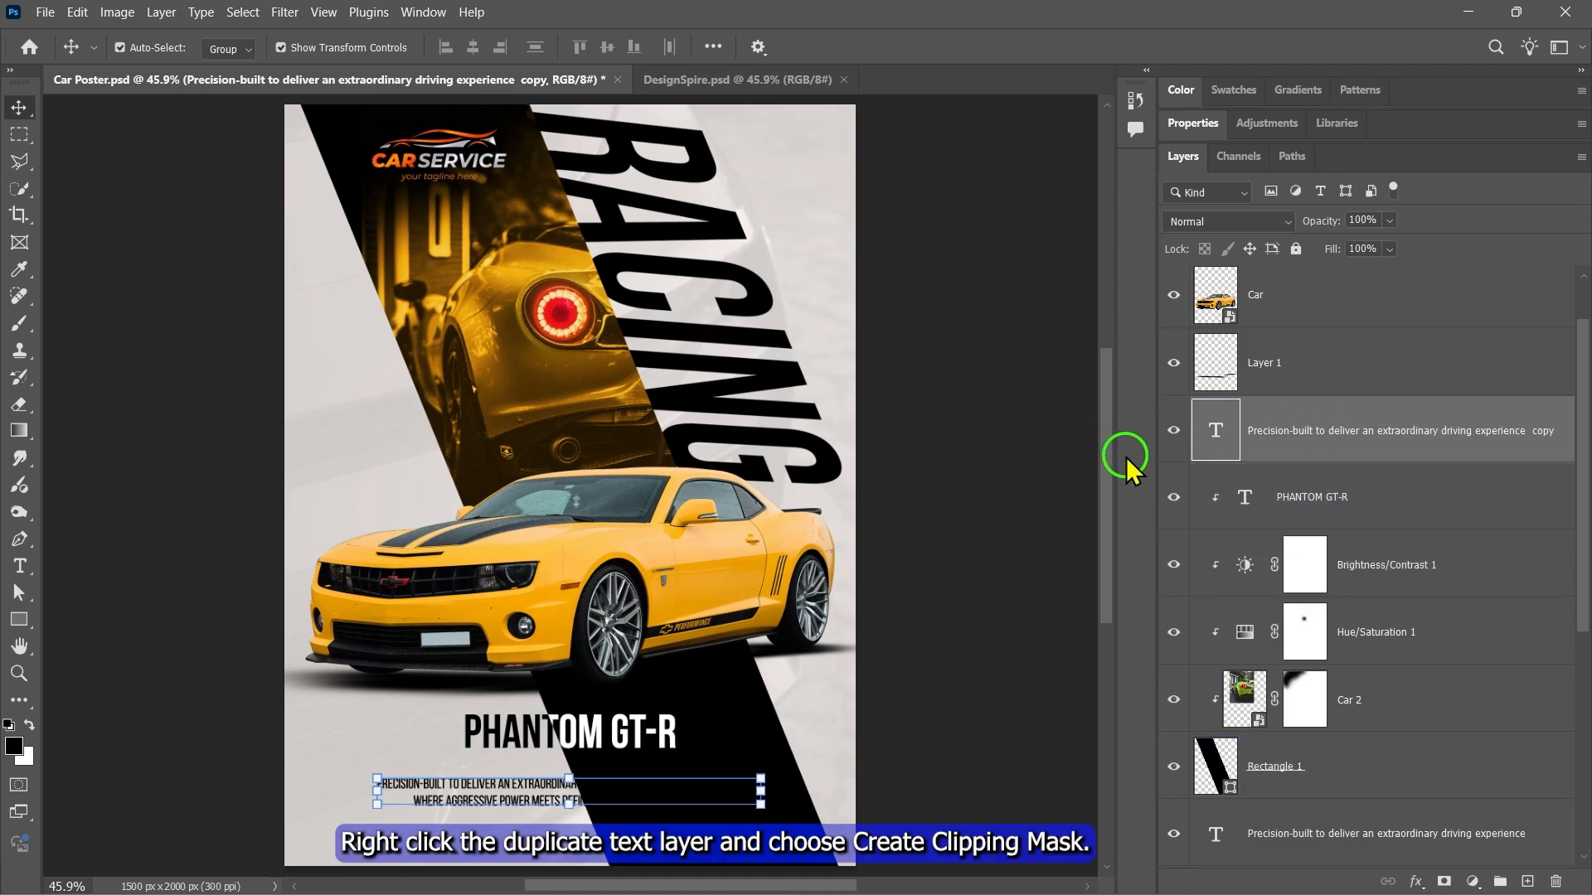
right_click(1270, 431)
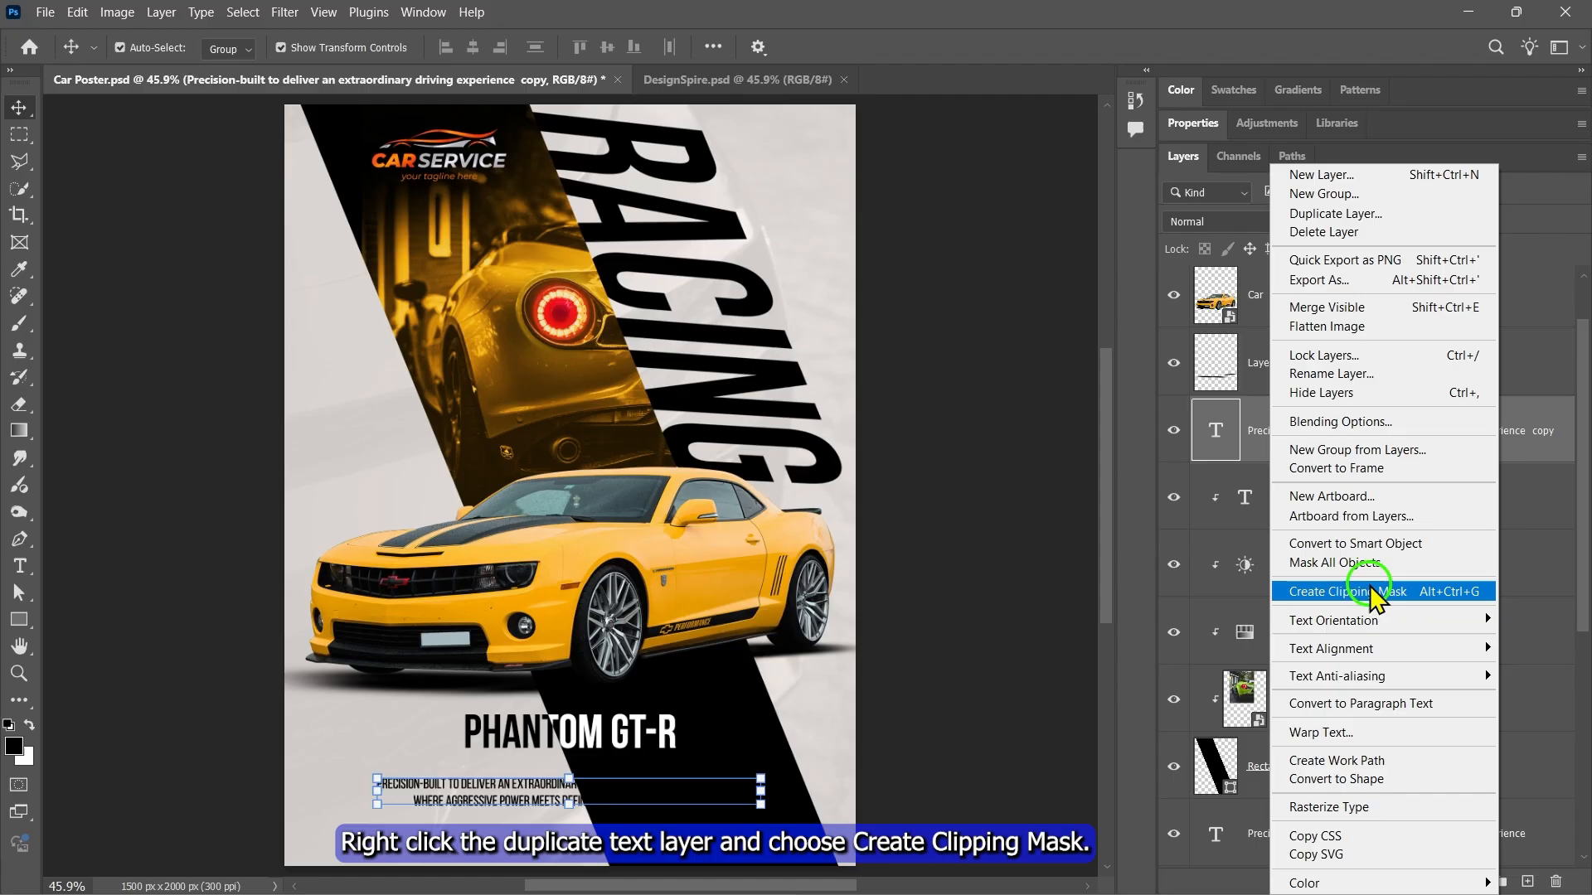
left_click(1343, 592)
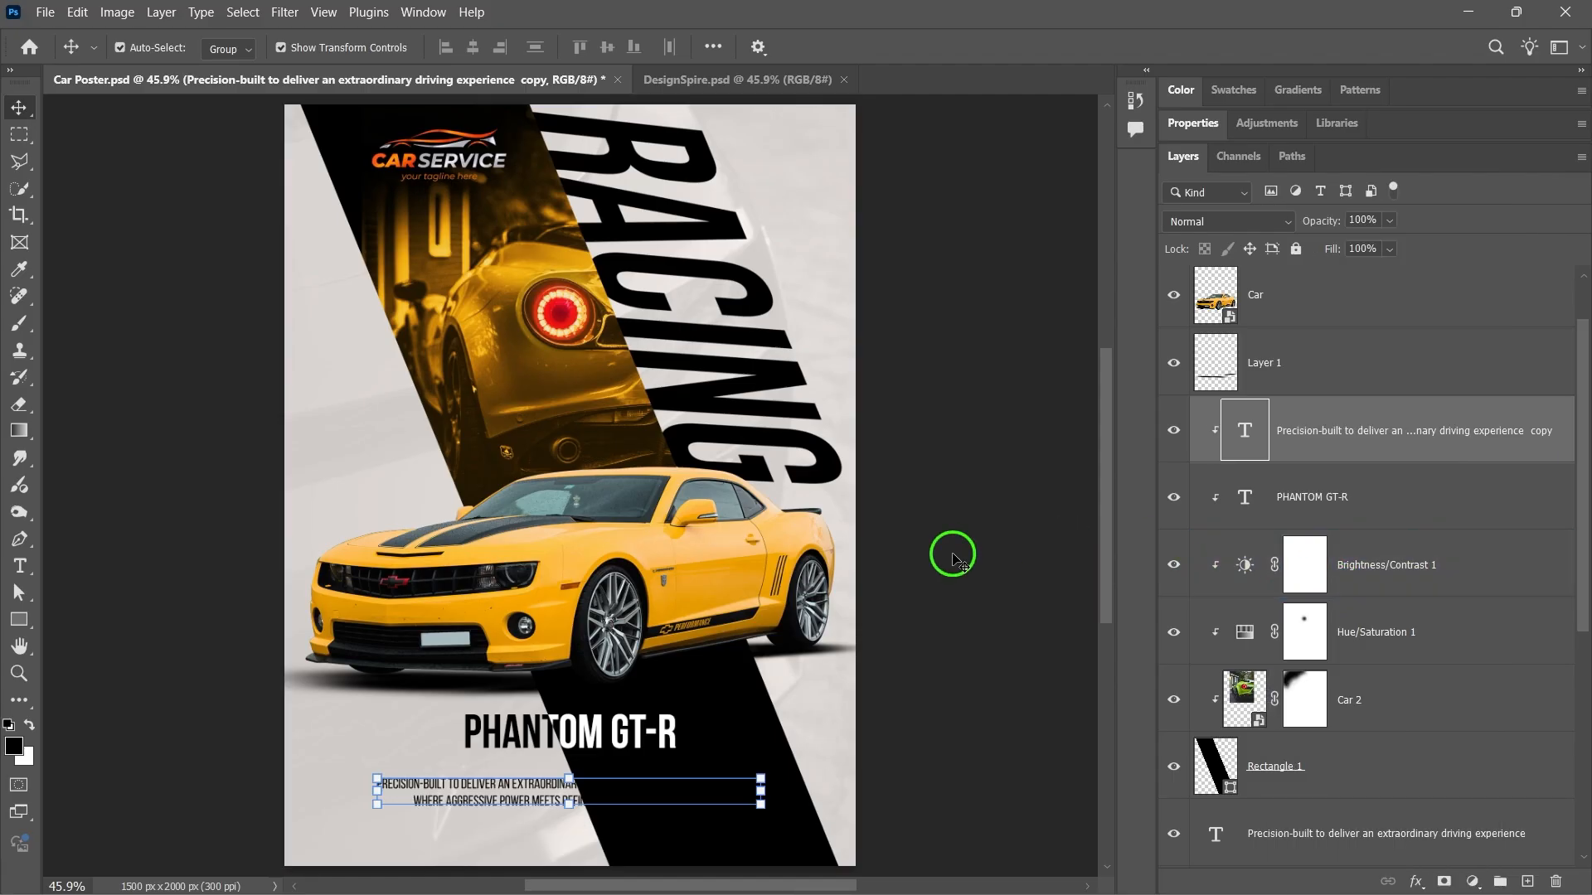
- Change the clipped tagline copy's text color to white (ffffff), collapse the properties and deselect the layer
left_click(1194, 124)
left_click(1351, 350)
left_click_drag(1177, 300, 909, 62)
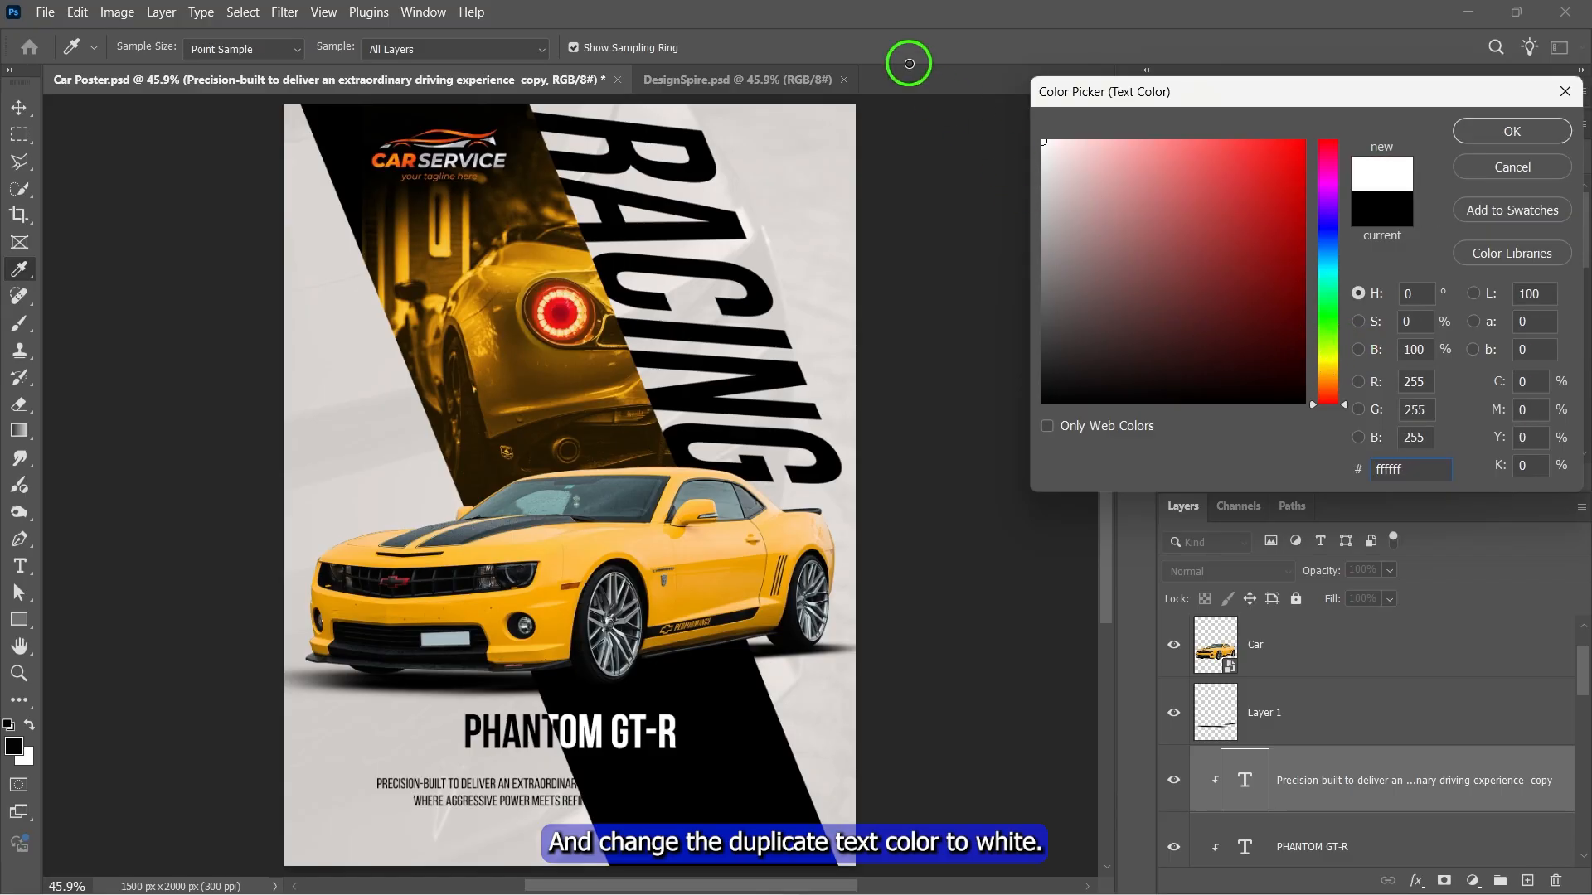
left_click(1503, 132)
left_click(1194, 124)
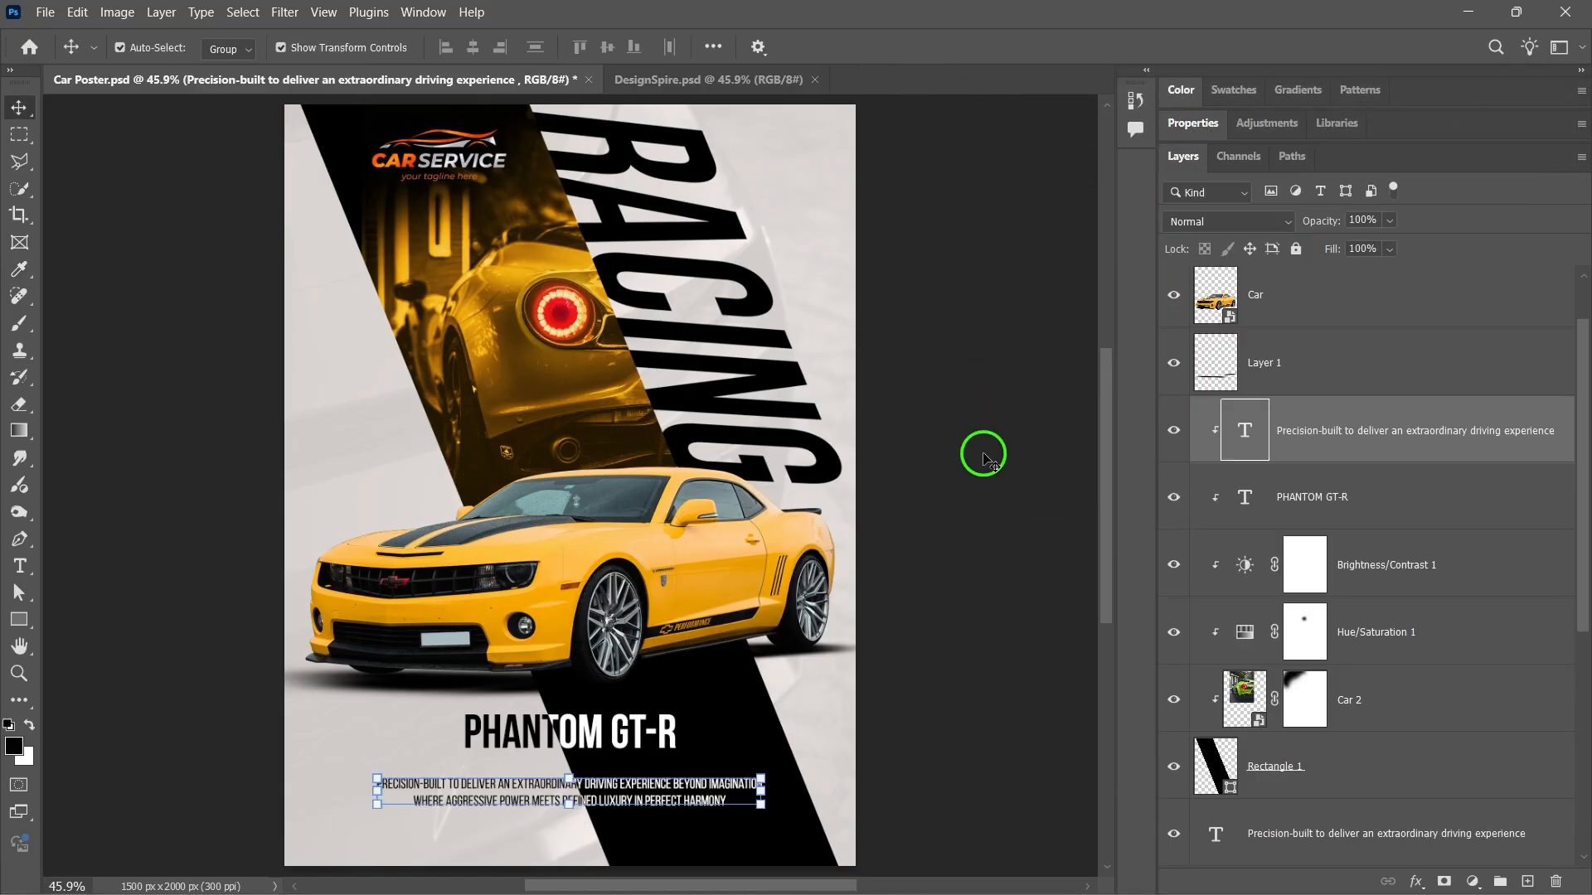
left_click(970, 593)
- Above the Car Service Logo layer, draw a rectangle about 357 by 84 px left of the PHANTOM GT-R title and convert its path to a shape
left_click(1335, 304)
scroll(1335, 304, "up", 1)
left_click(1431, 309)
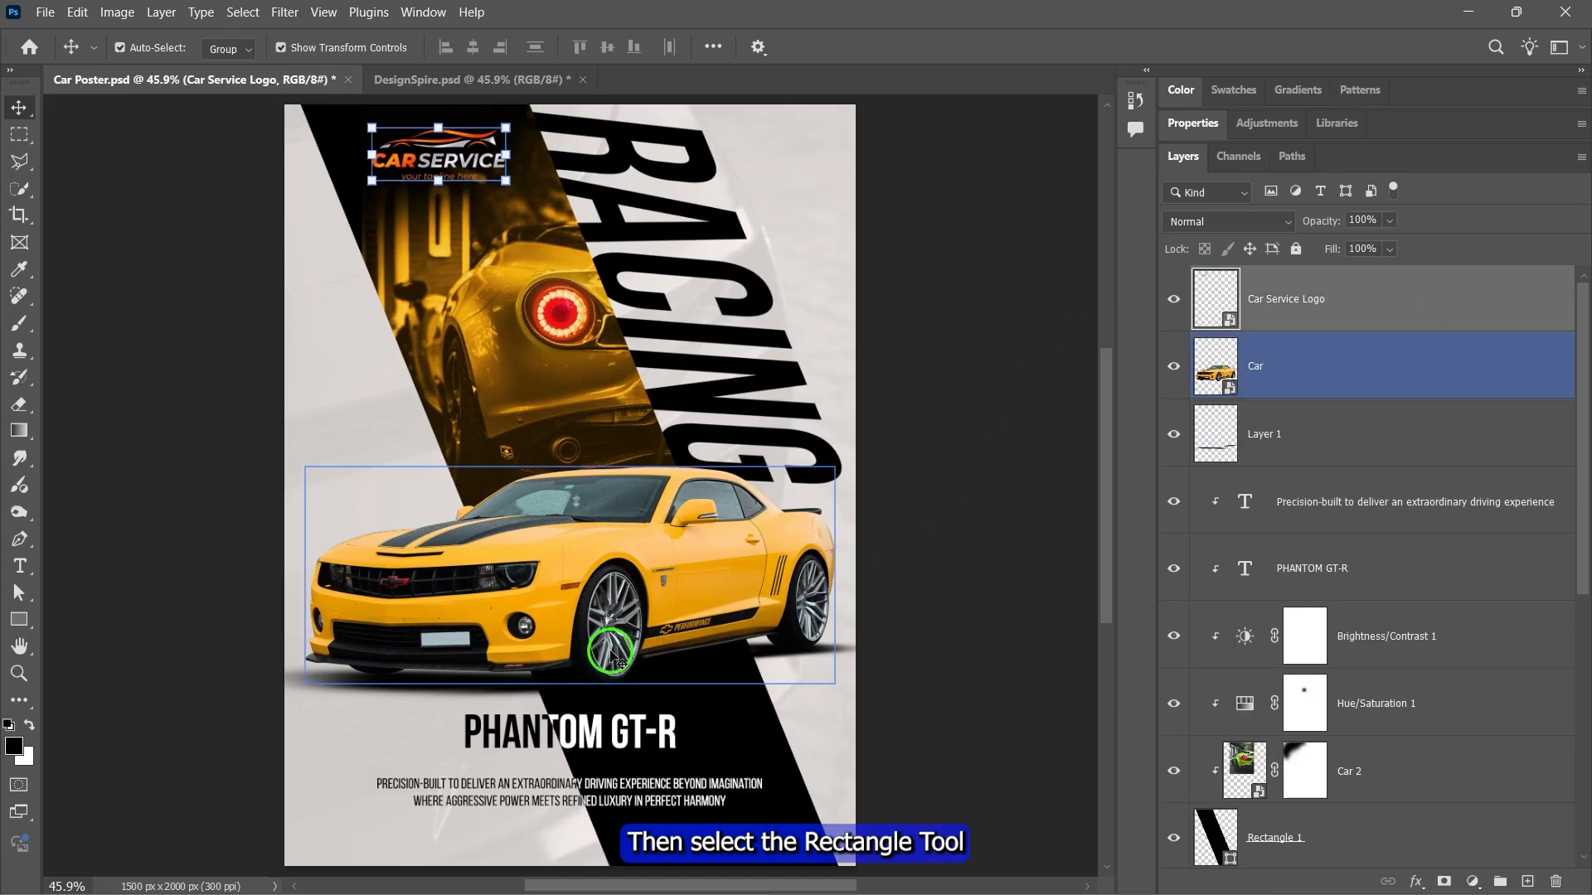
left_click(20, 628)
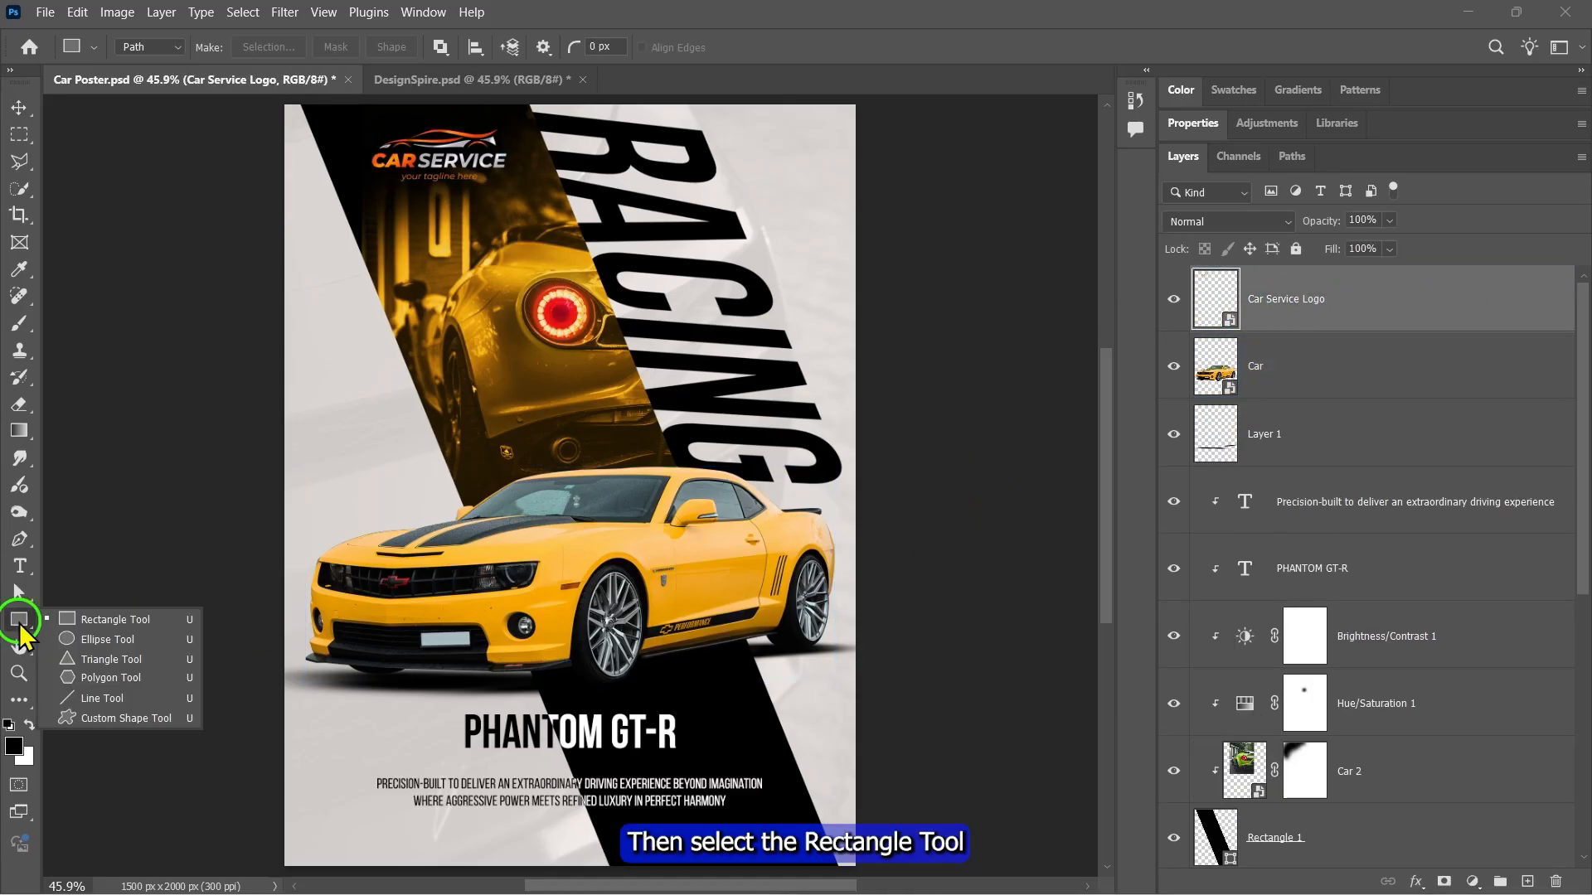
left_click(96, 628)
left_click_drag(303, 708, 438, 736)
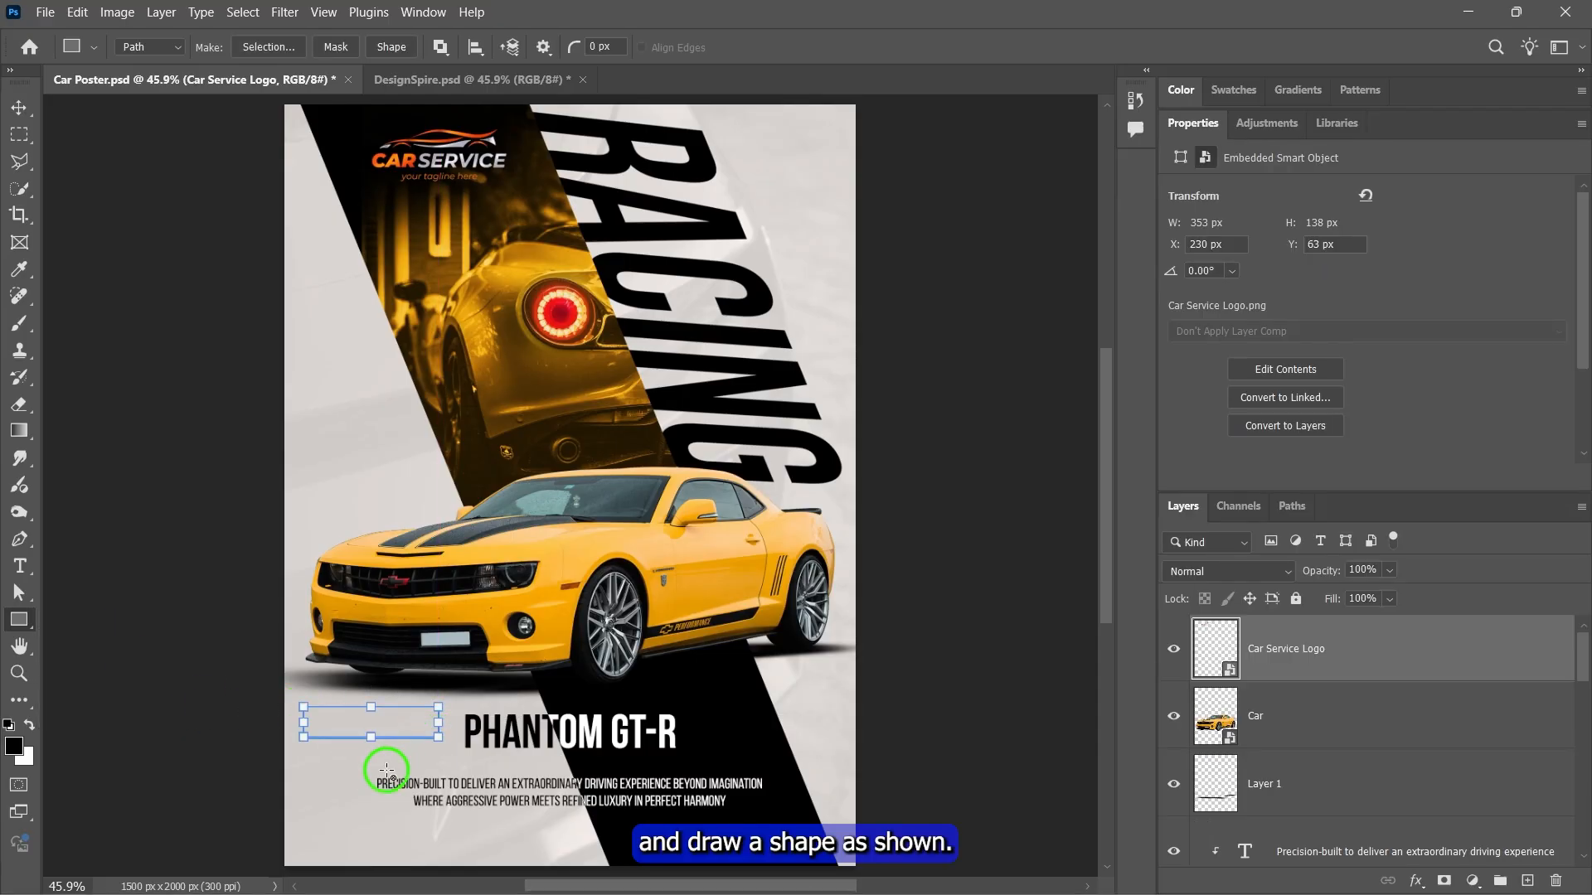
left_click(388, 48)
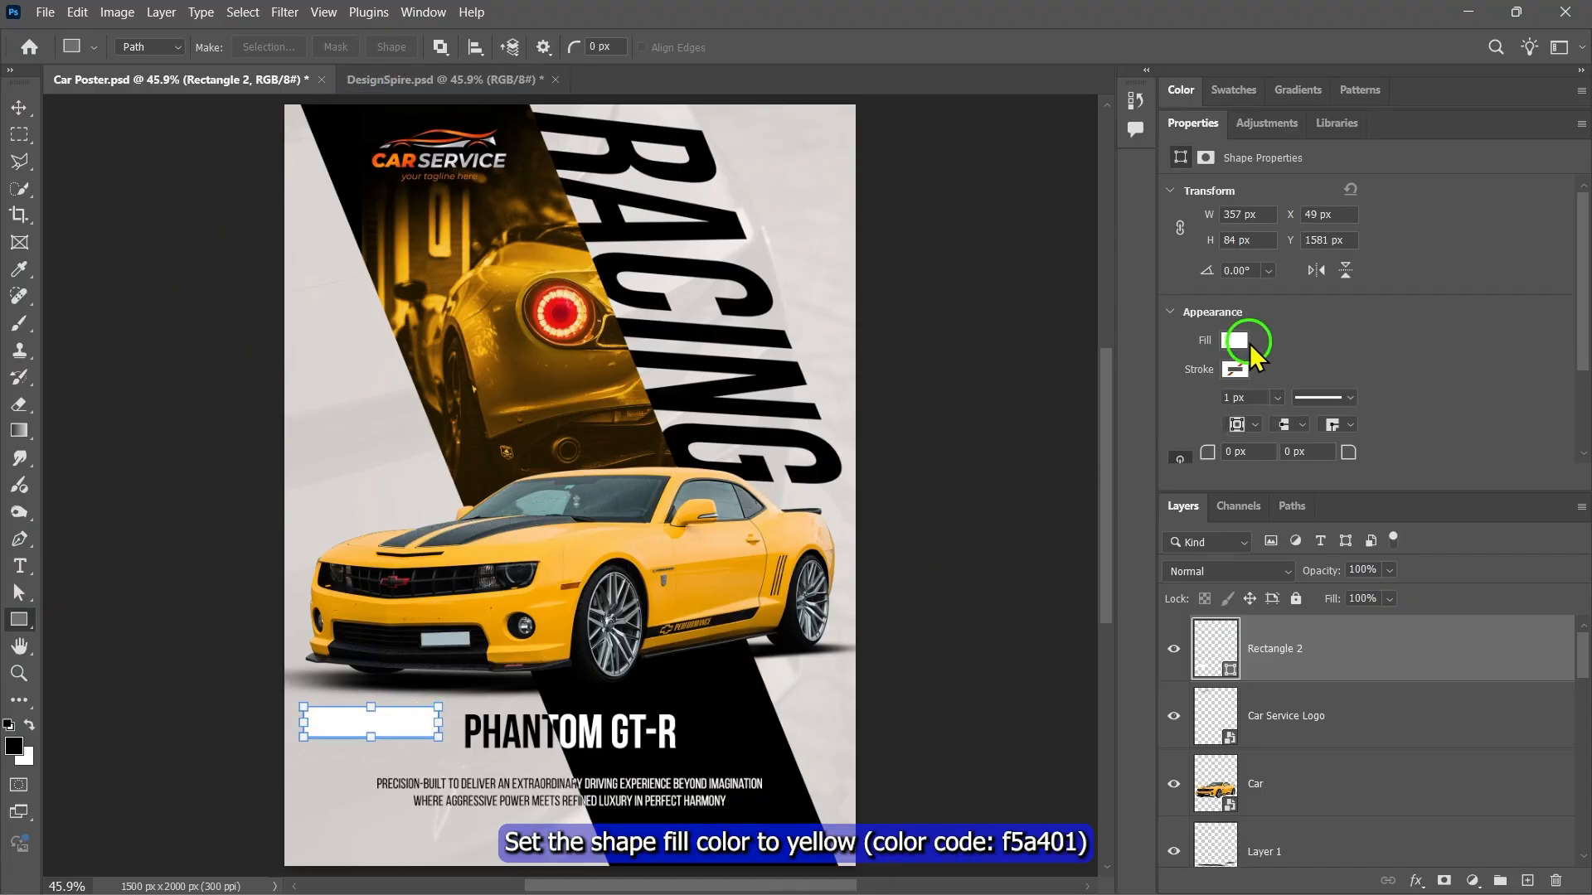
- Fill the new Rectangle 2 shape with yellow-orange (f5a401)
left_click(1235, 341)
left_click(1413, 445)
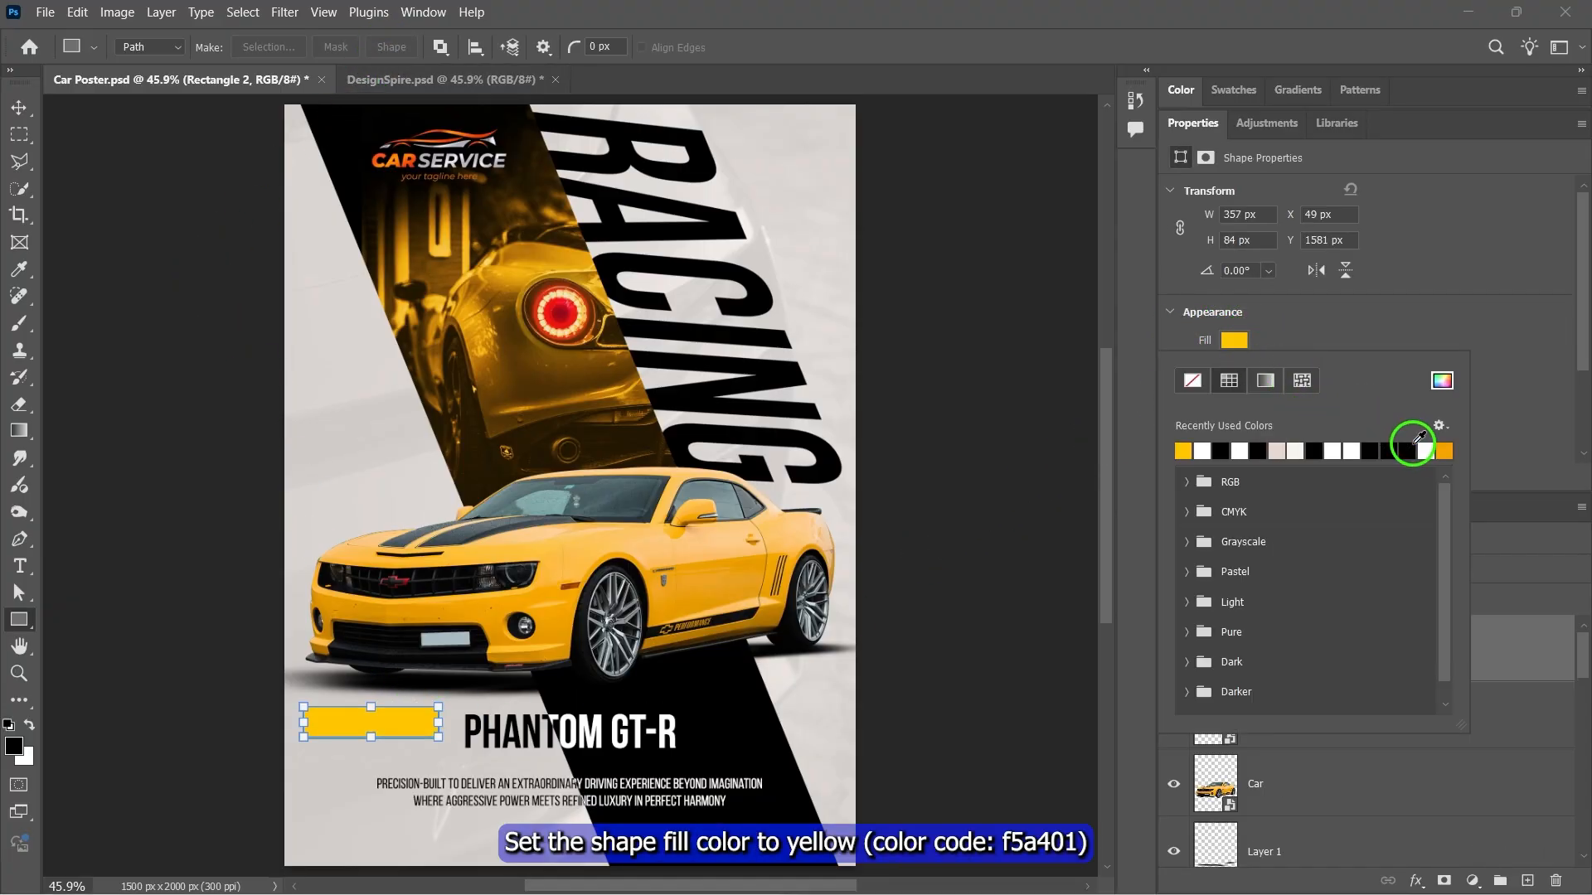
left_click(1445, 449)
left_click(1444, 380)
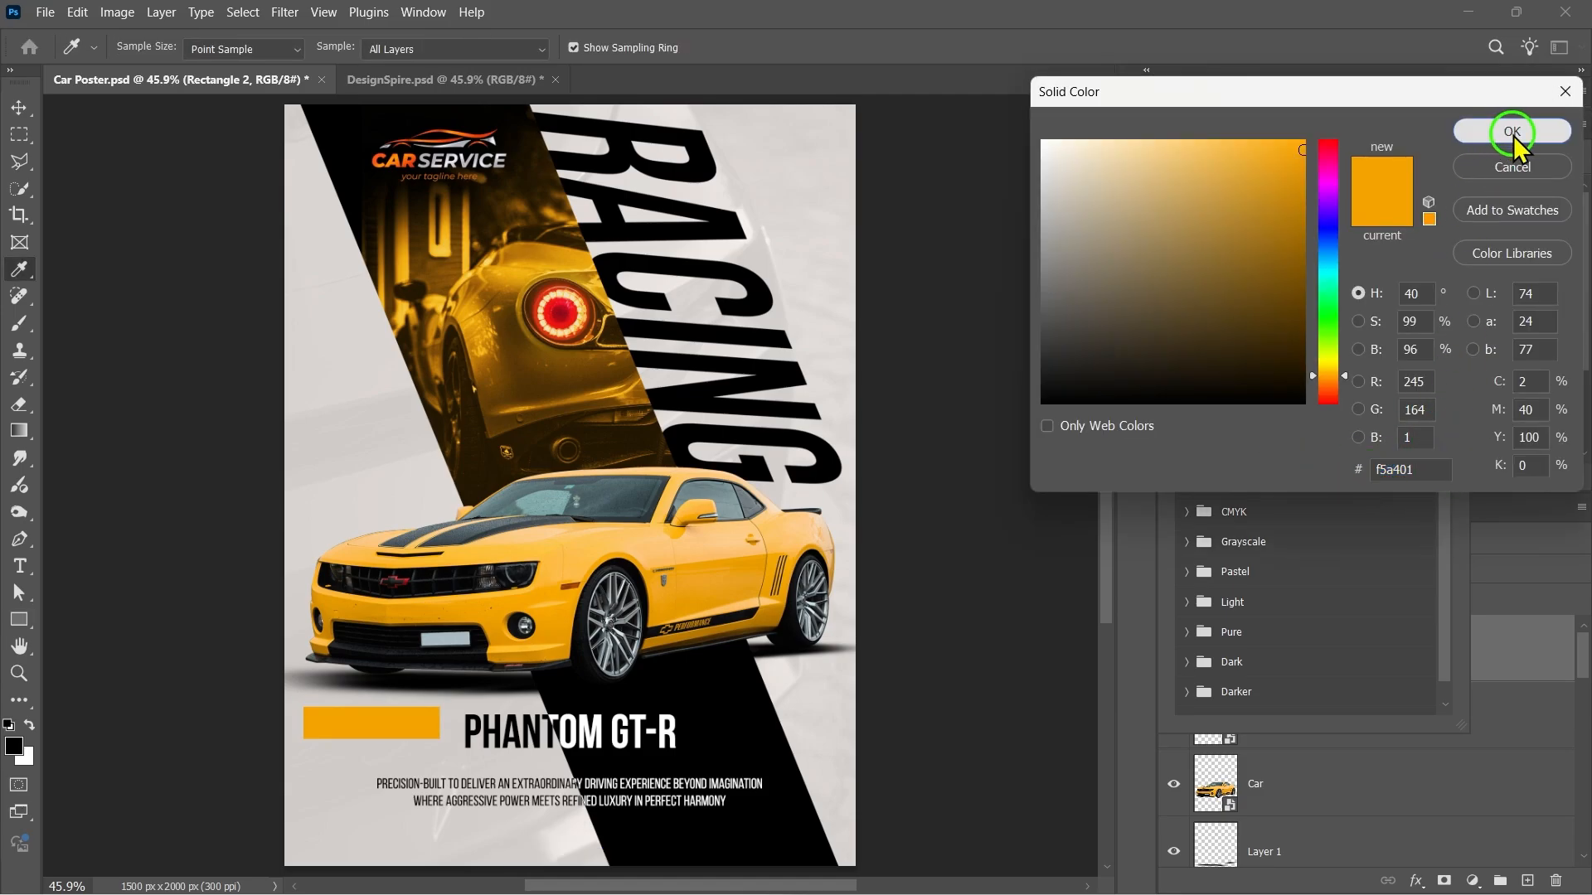
left_click(1514, 131)
left_click(1253, 327)
key("v")
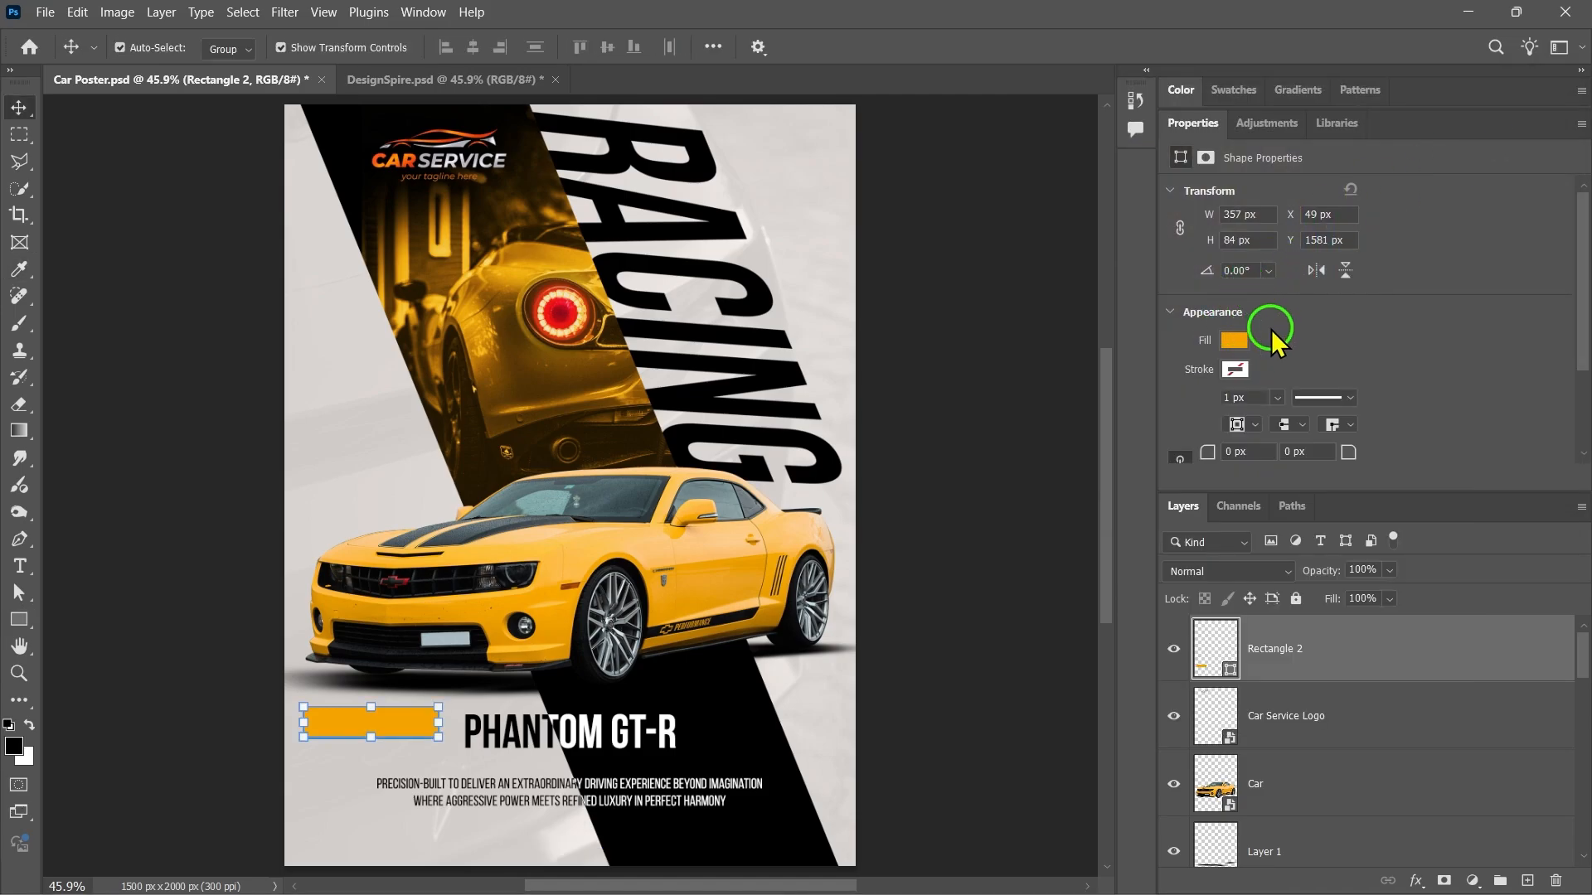
- Link the corner radii of Rectangle 2, round all corners to the maximum 42 px and narrow the shape to 331 px
scroll(1228, 395, "down", 1)
left_click(1180, 411)
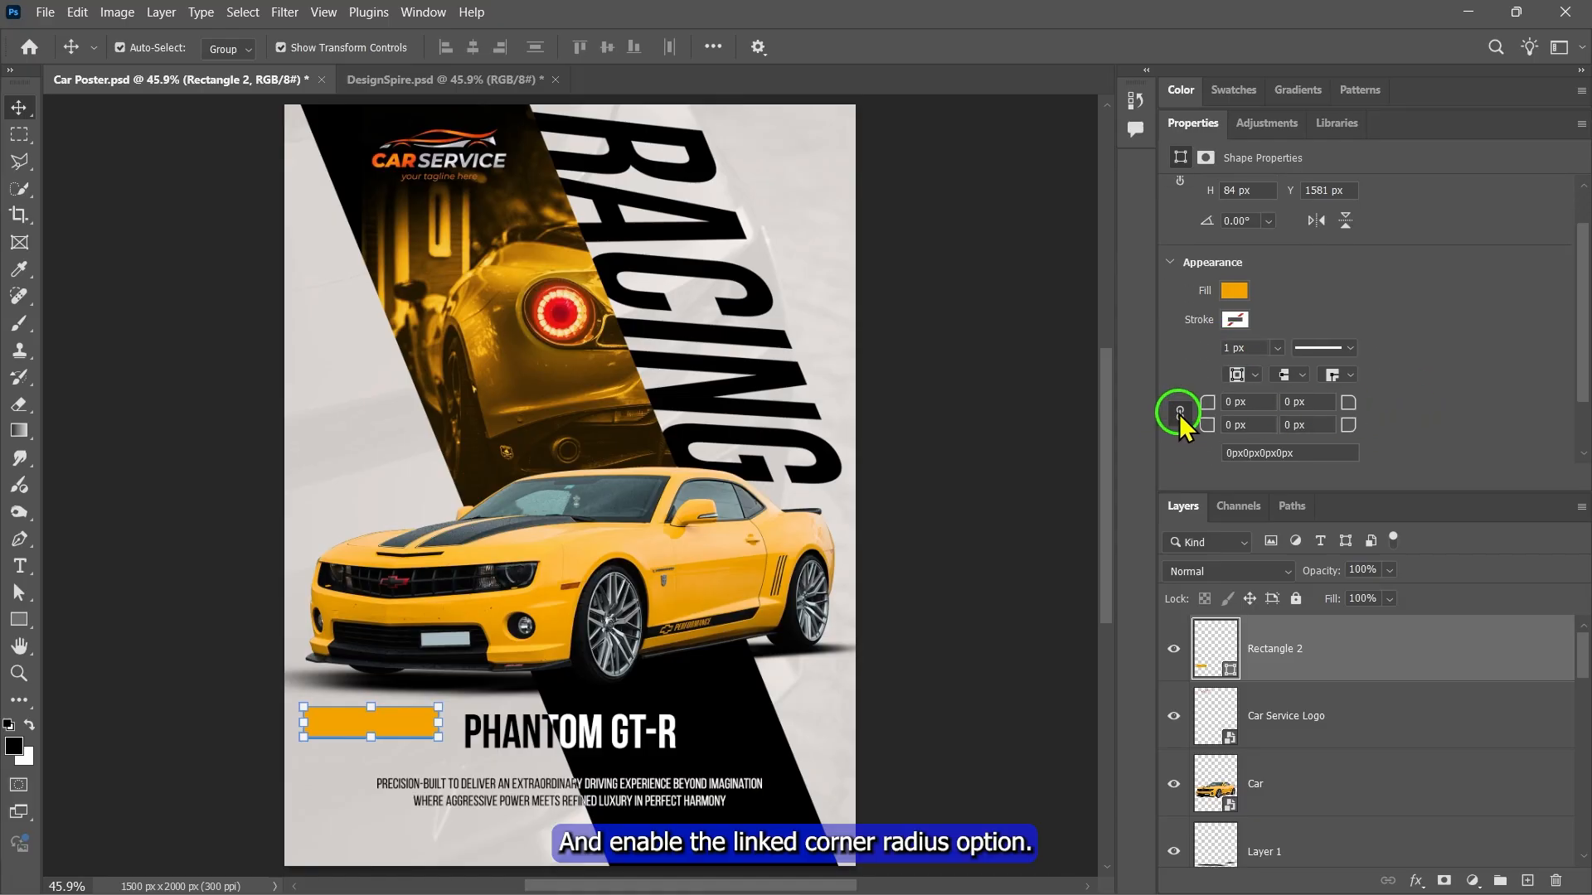
left_click(1261, 403)
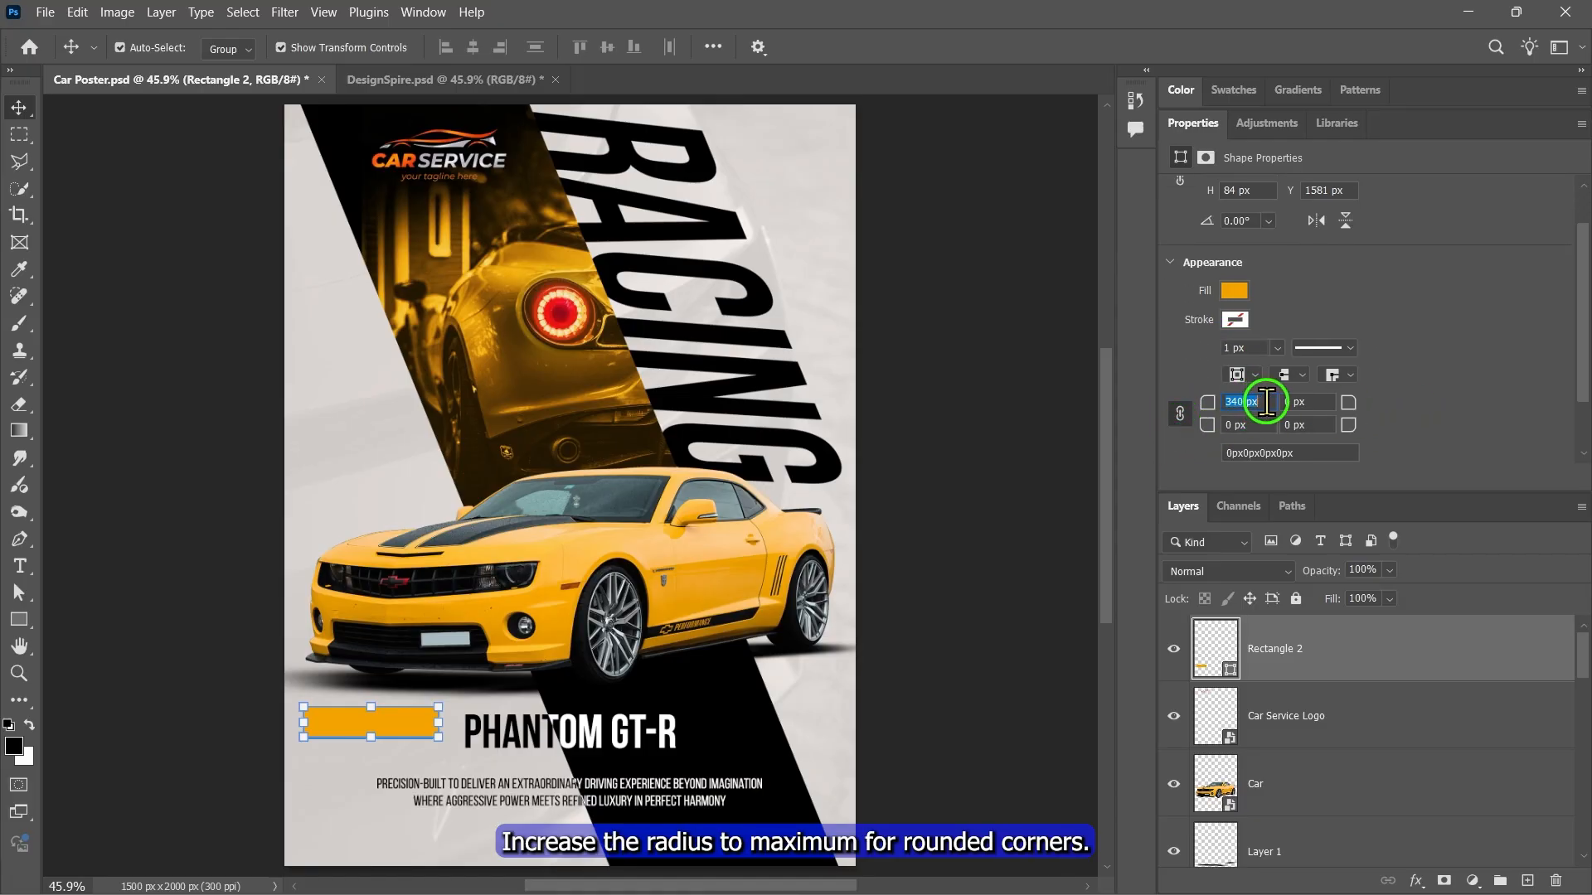
left_click(1371, 395)
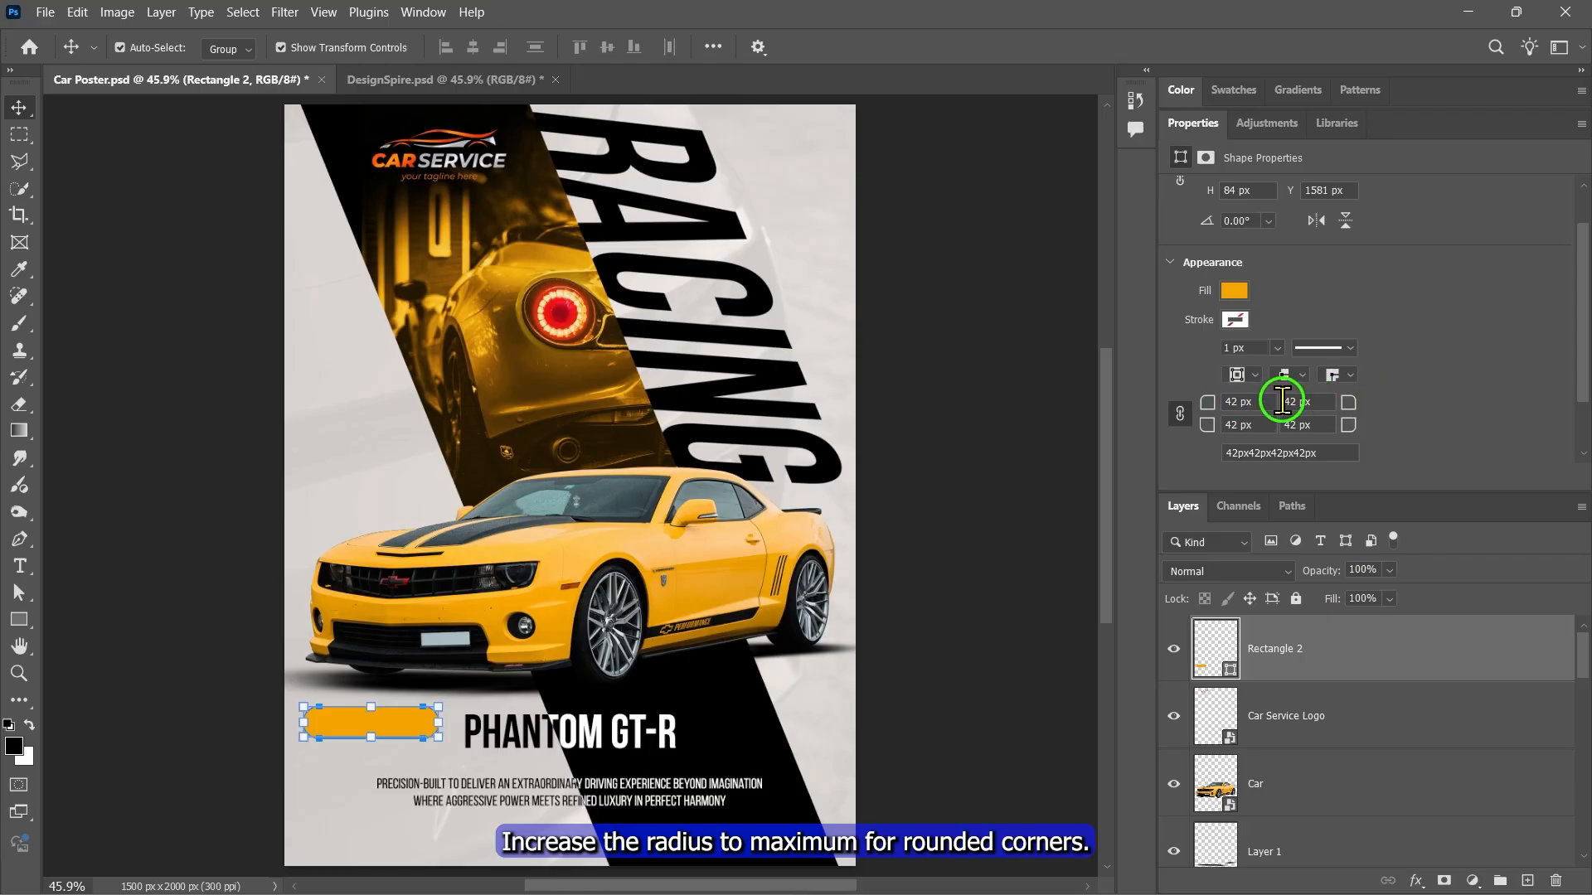
key("u")
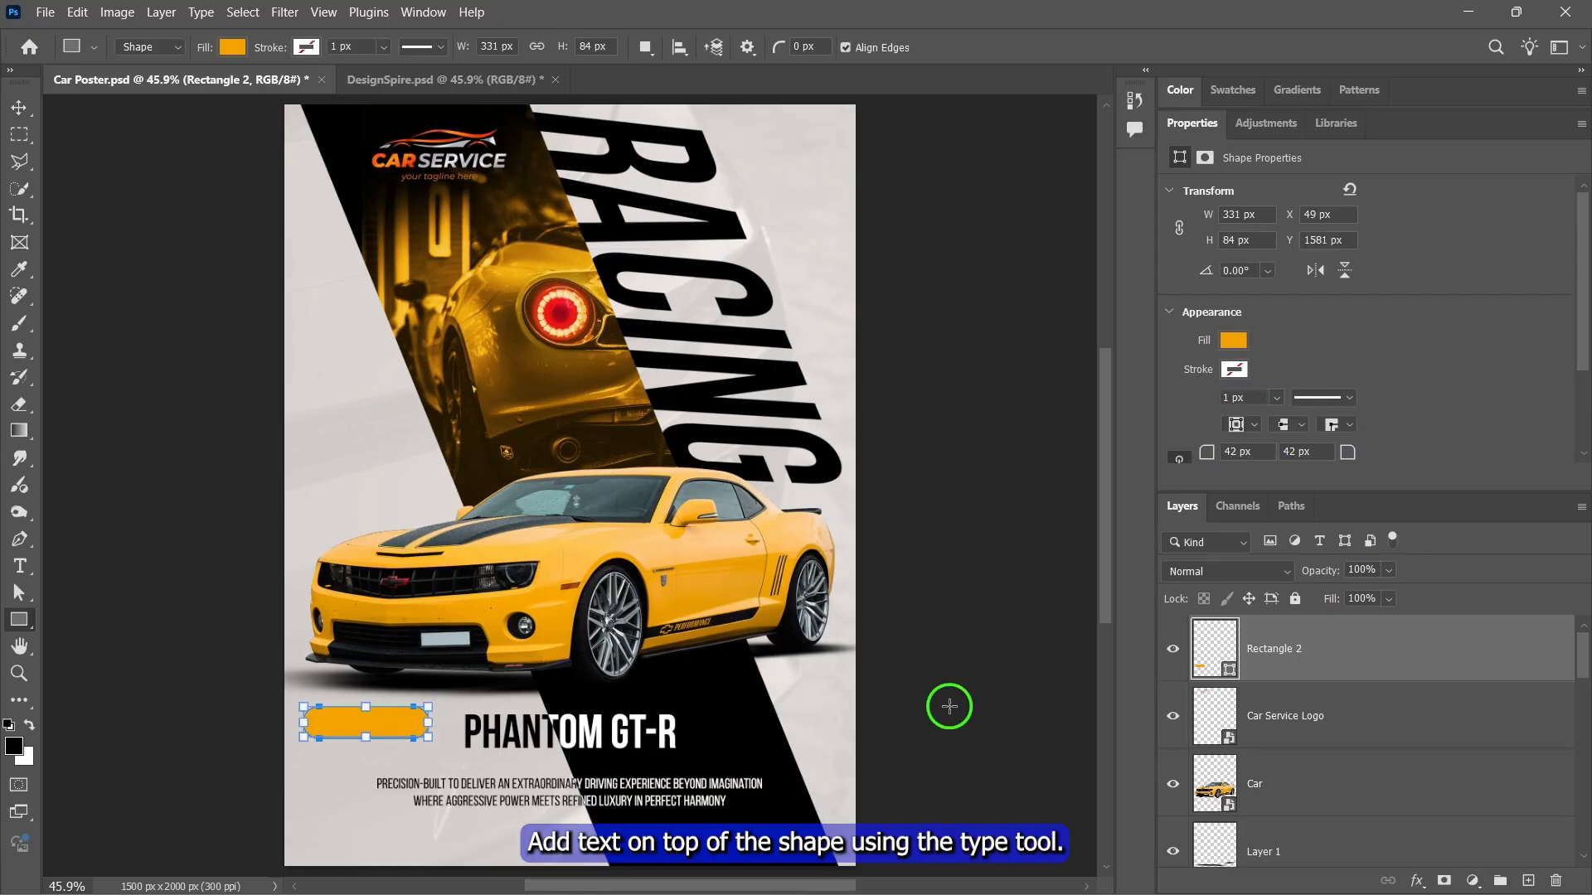
- Add the text "RENT NOW!" just below the yellow-orange rounded shape and set its color to black
left_click(21, 567)
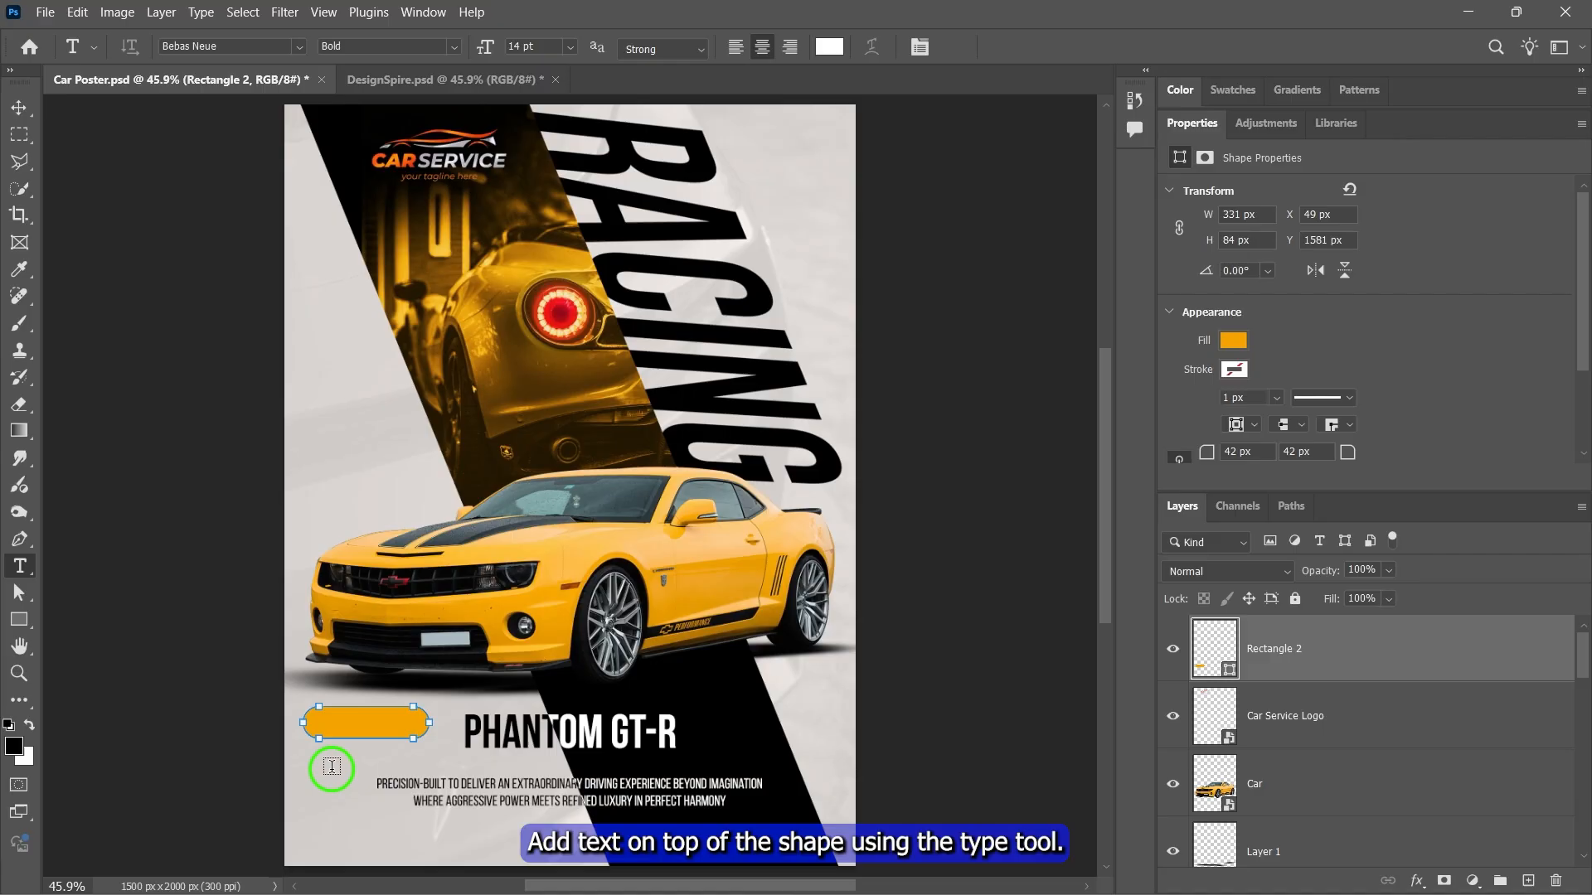
left_click(315, 770)
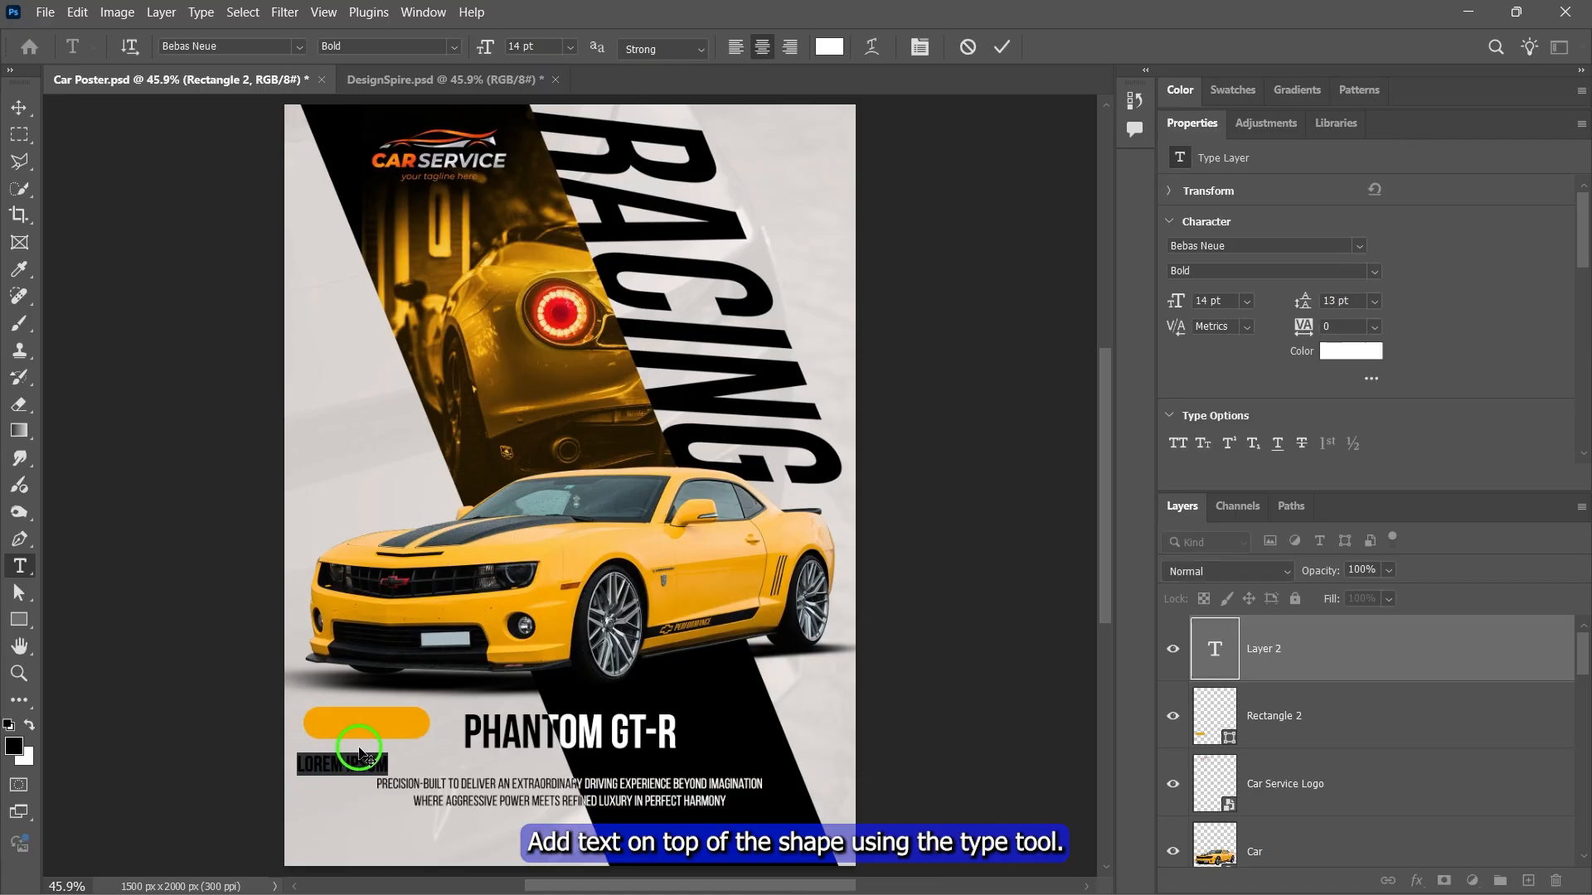
type("RENT NOW!")
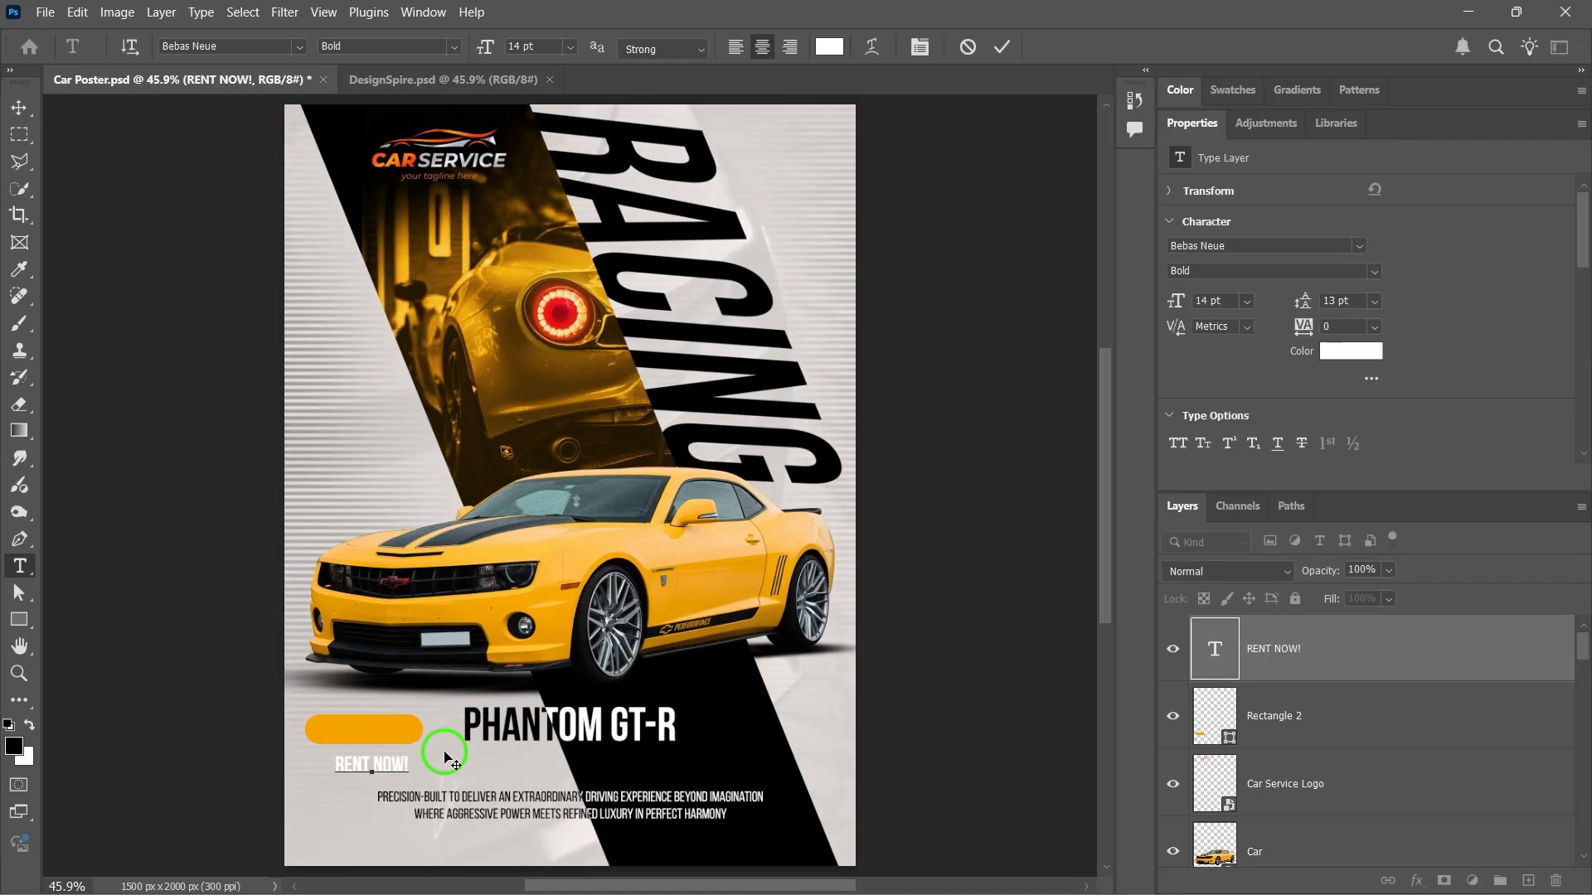
left_click(1350, 351)
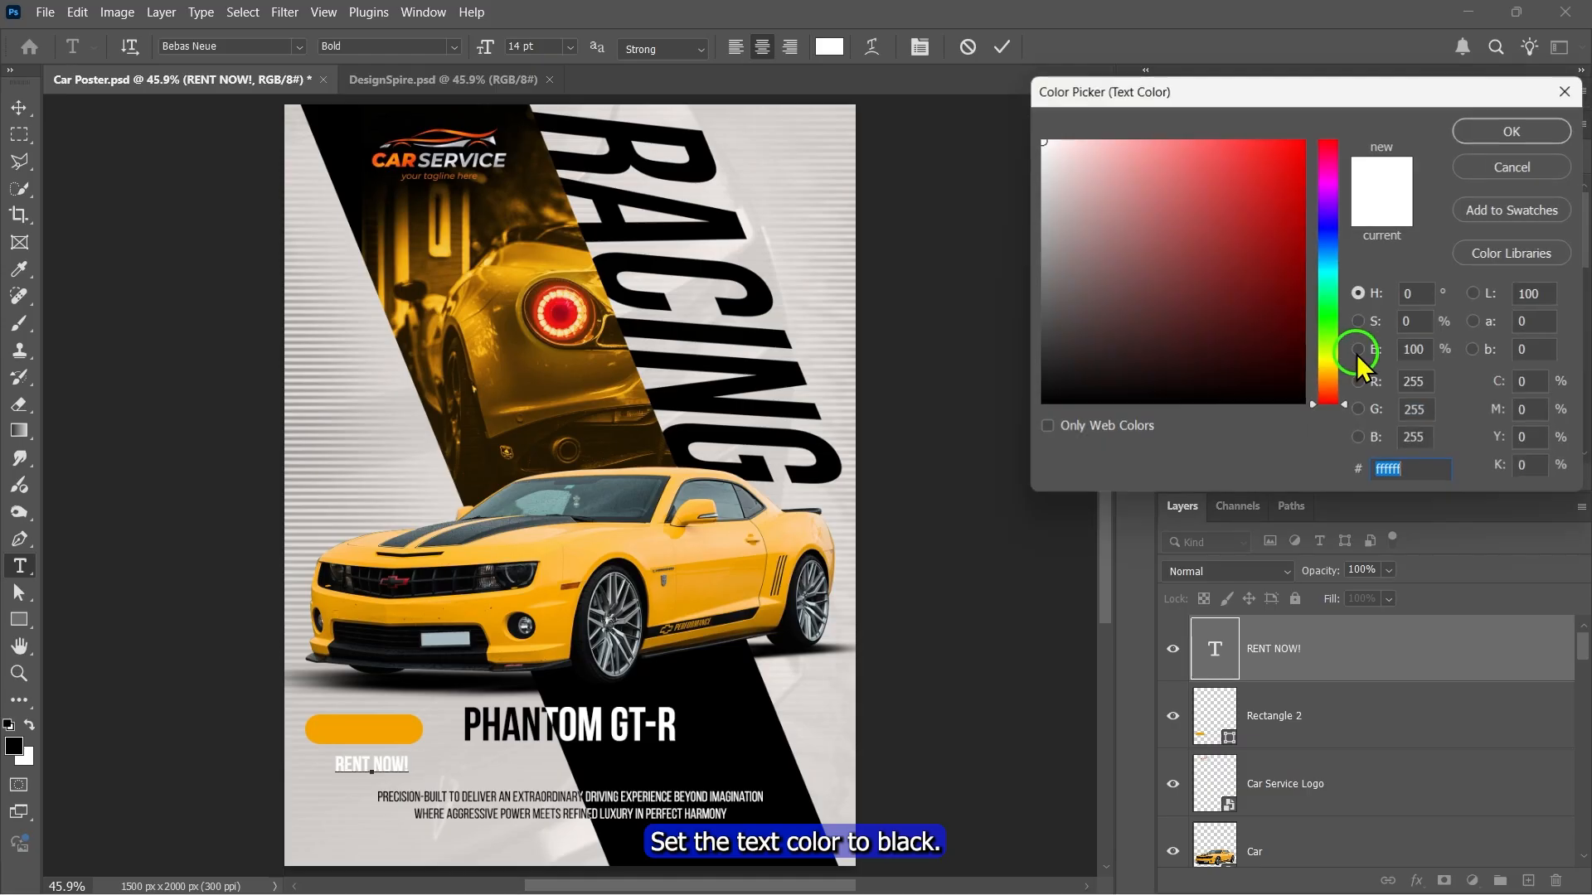
left_click(1043, 403)
left_click(1512, 131)
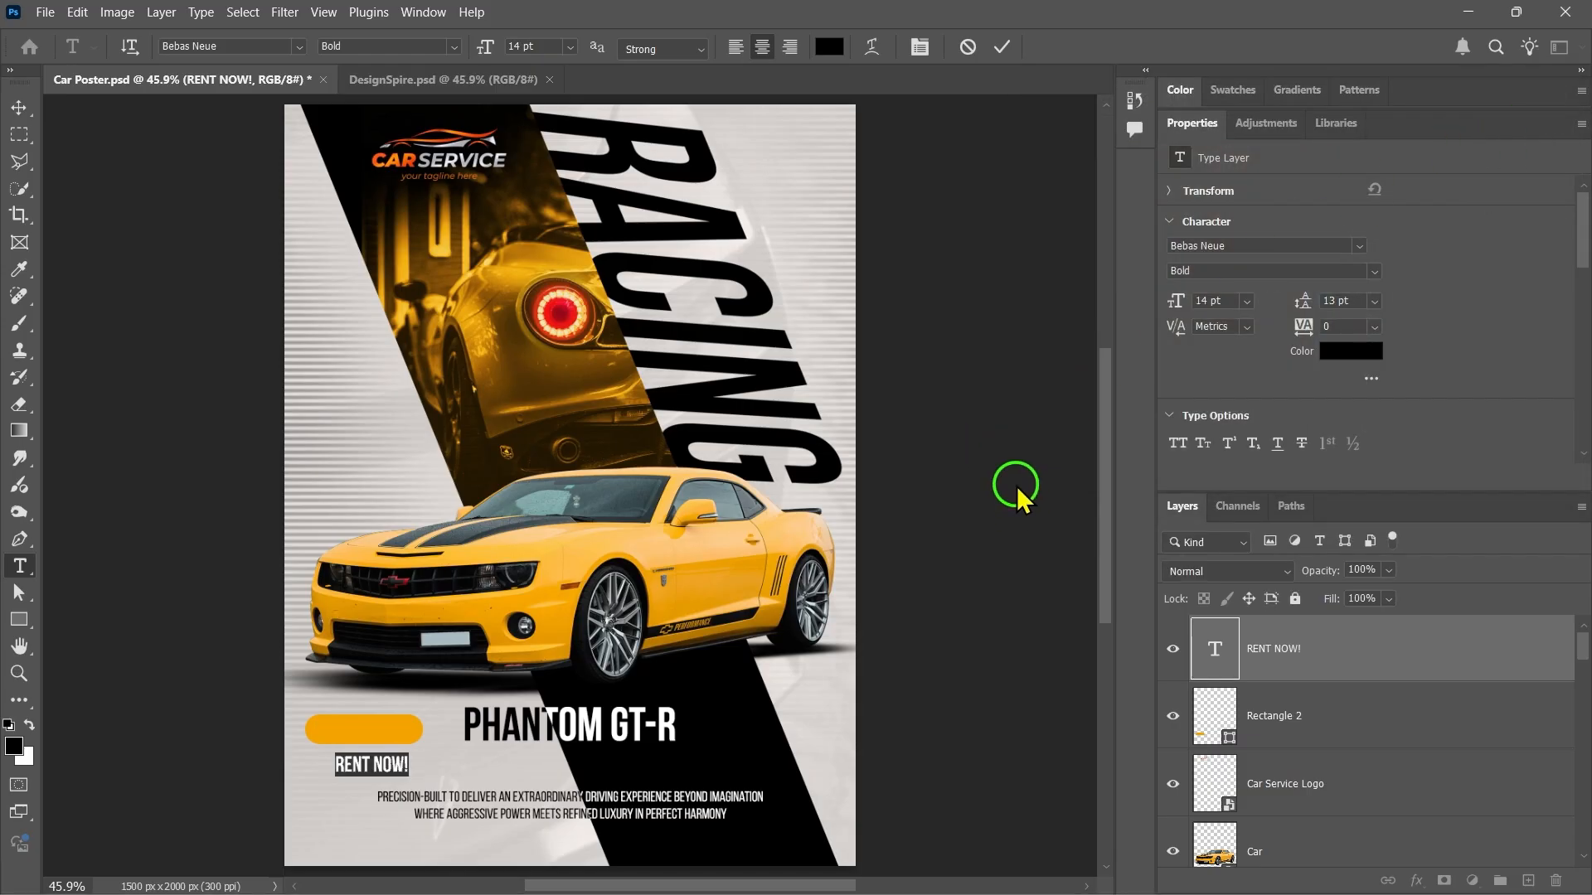
key("ctrl+Return")
- Place the RENT NOW! text on the rounded shape, then select both and lower them to the height of the tagline
key("v")
left_click_drag(372, 764, 407, 730)
left_click(445, 731)
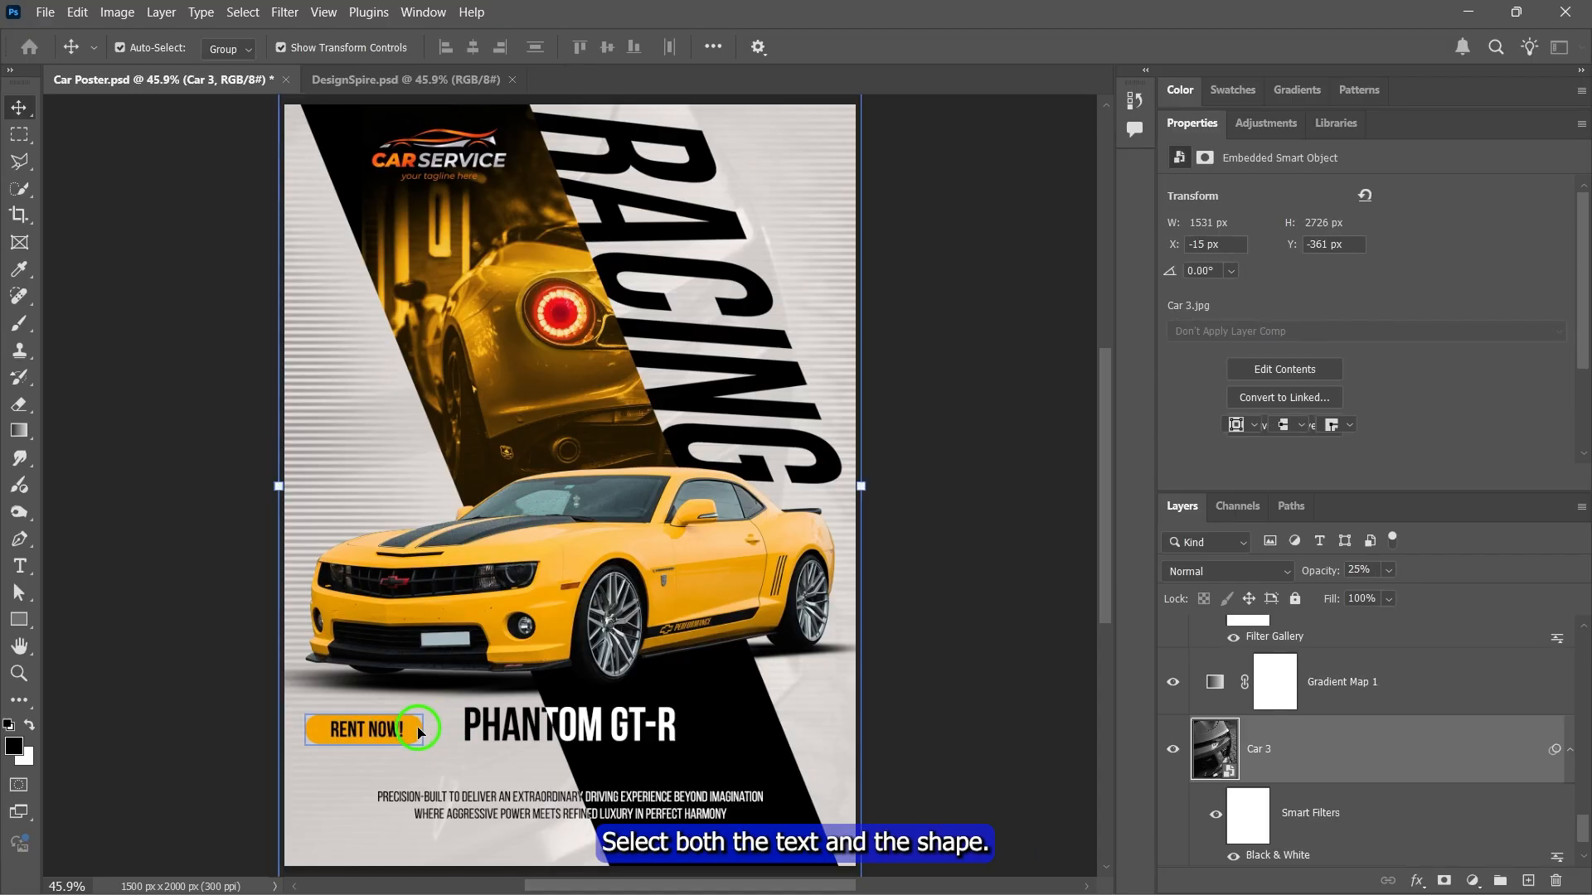
left_click(410, 733)
left_click(384, 738, "shift")
left_click_drag(384, 737, 380, 793)
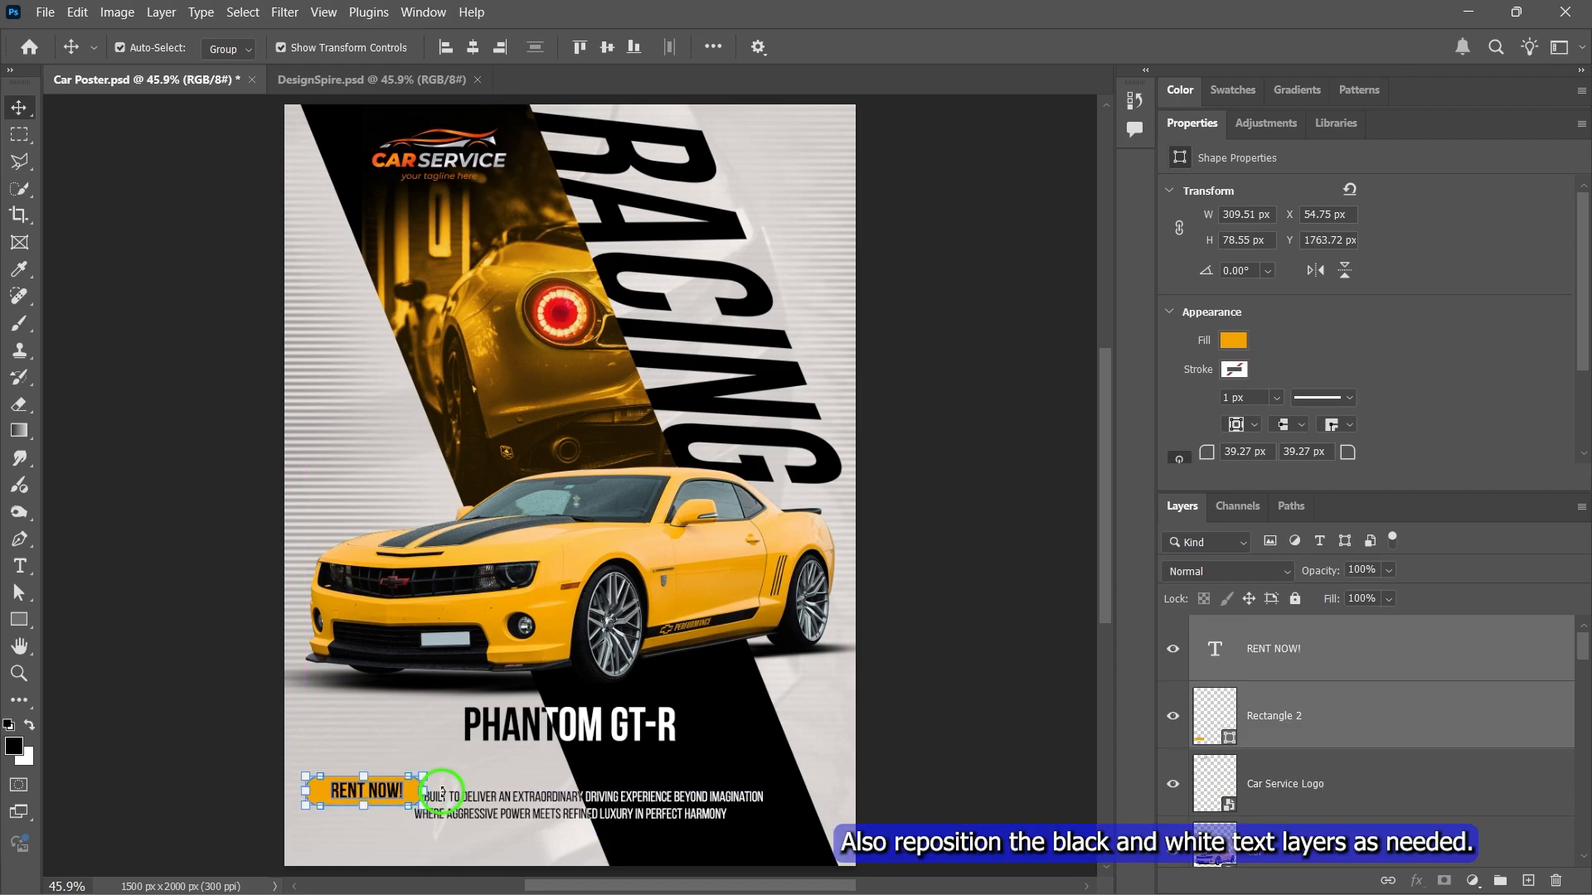
- Select both the black and white tagline layers and move them up closer to the PHANTOM GT-R title
left_click(535, 798)
left_click(535, 806, "shift")
left_click_drag(535, 806, 536, 770)
- Select the RENT NOW! text together with its rounded shape and move them down below the tagline
left_click(344, 792)
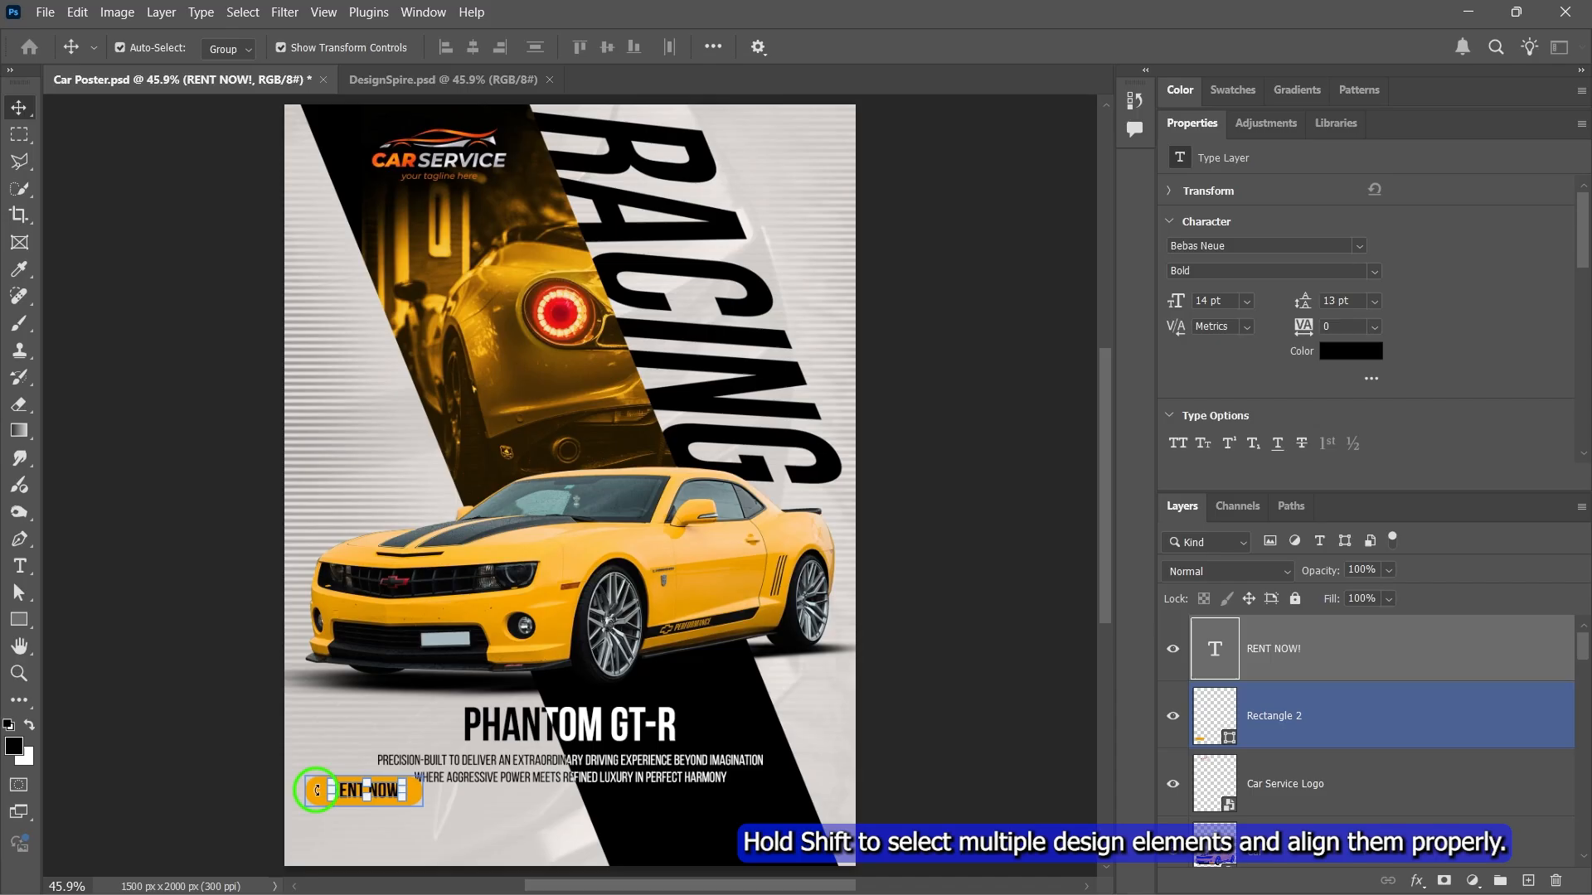
left_click(297, 745)
left_click(318, 795)
left_click(356, 789, "shift")
left_click_drag(357, 789, 358, 813)
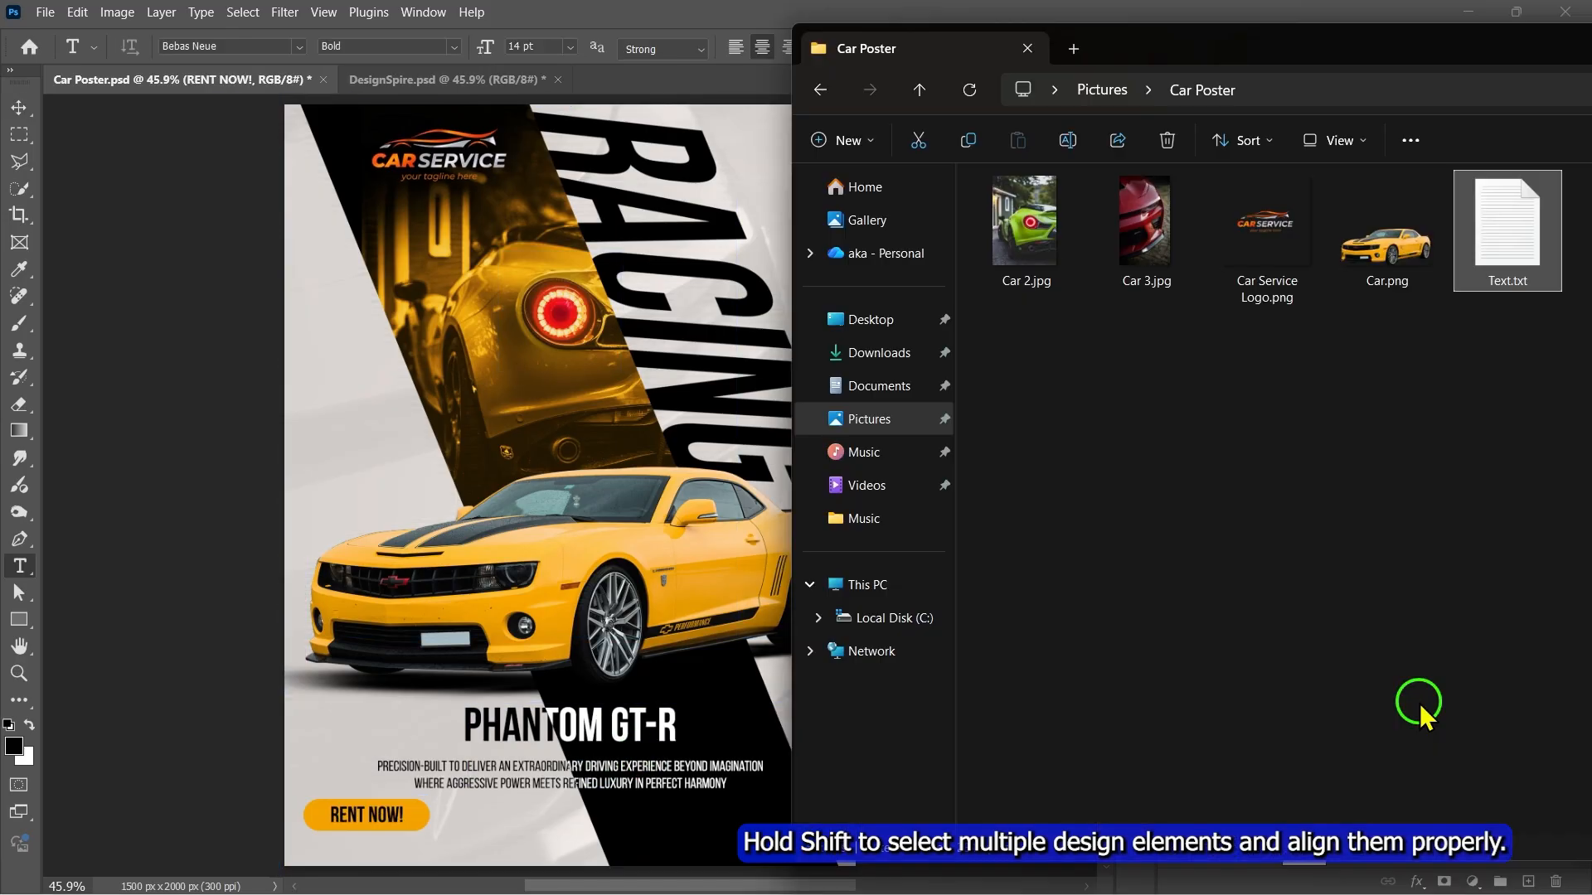
- Open Text.txt from the Car Poster folder and copy the line "ENJOY THE SAFE & SMOOTH RIDE"
left_click(1492, 295)
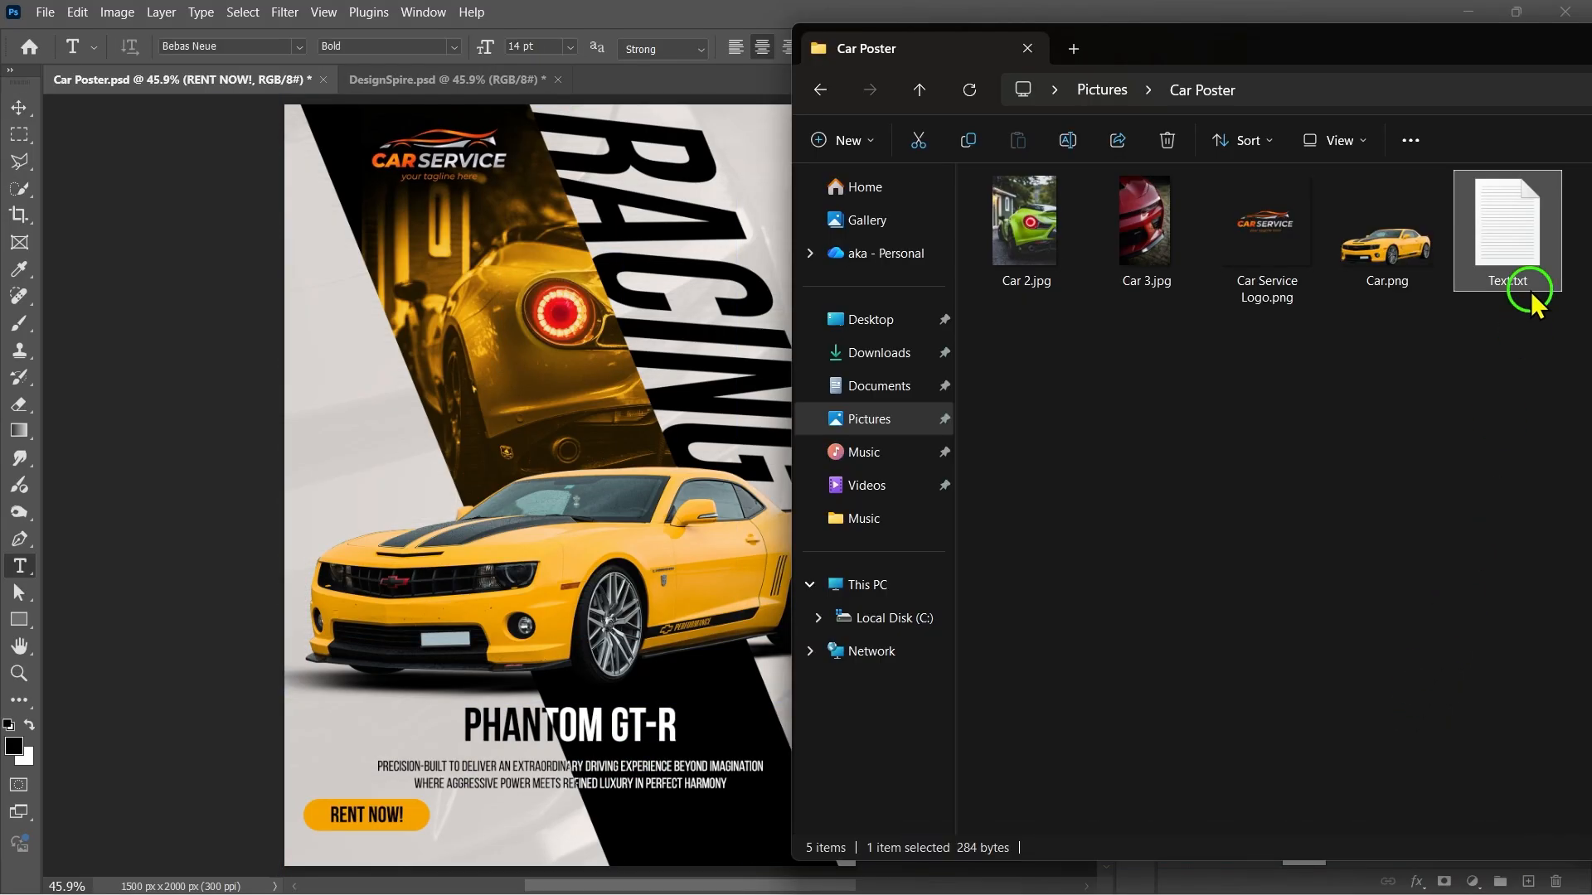
double_click(1507, 253)
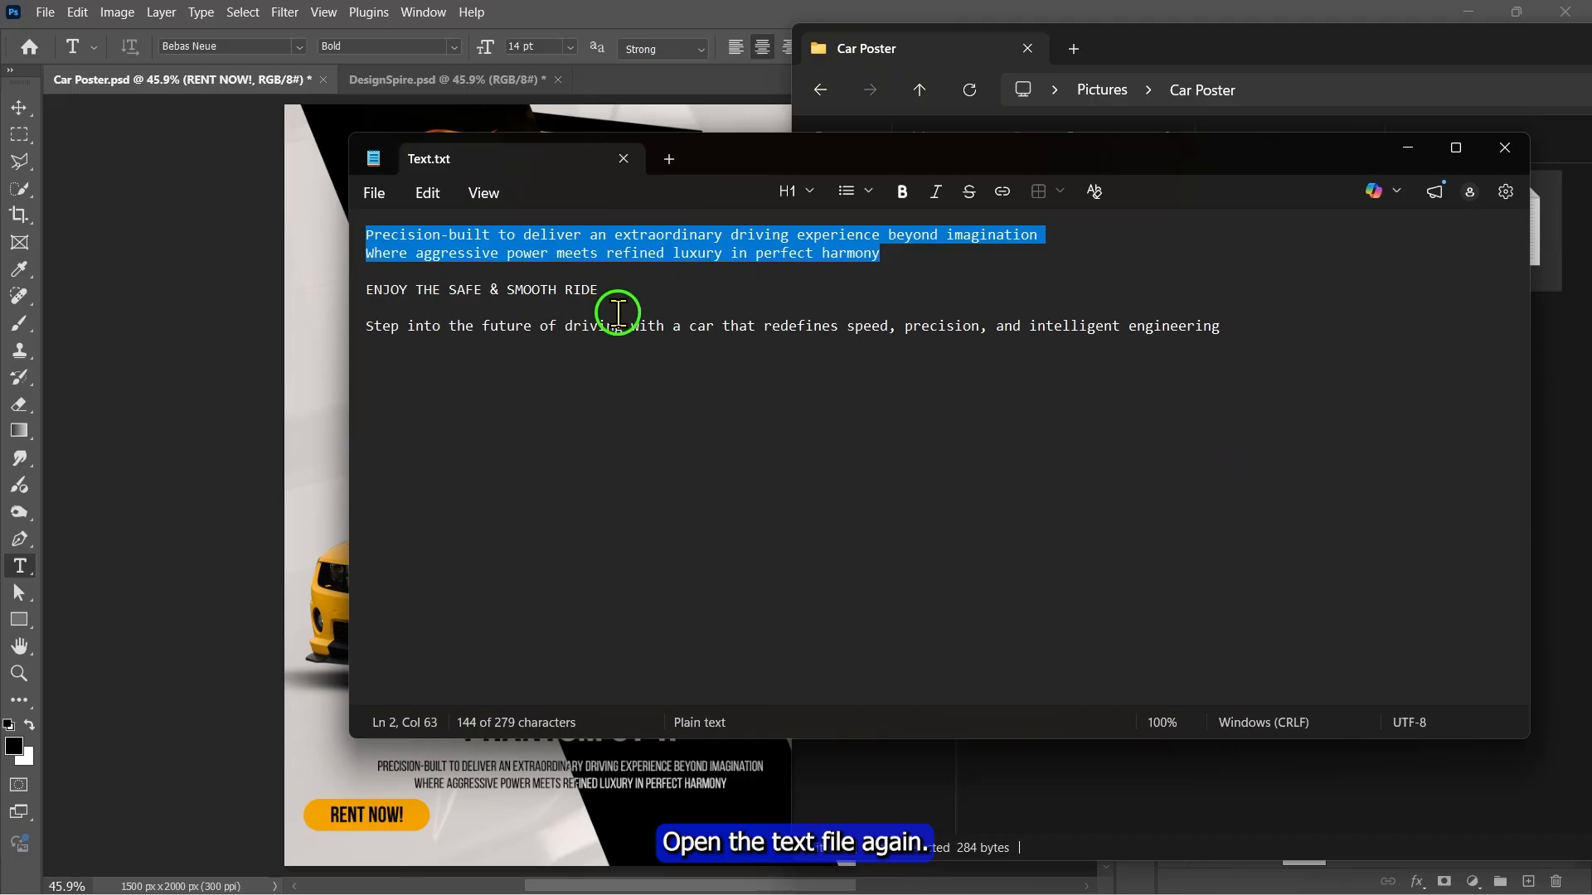
left_click_drag(615, 311, 357, 297)
key("ctrl+c")
left_click(1407, 148)
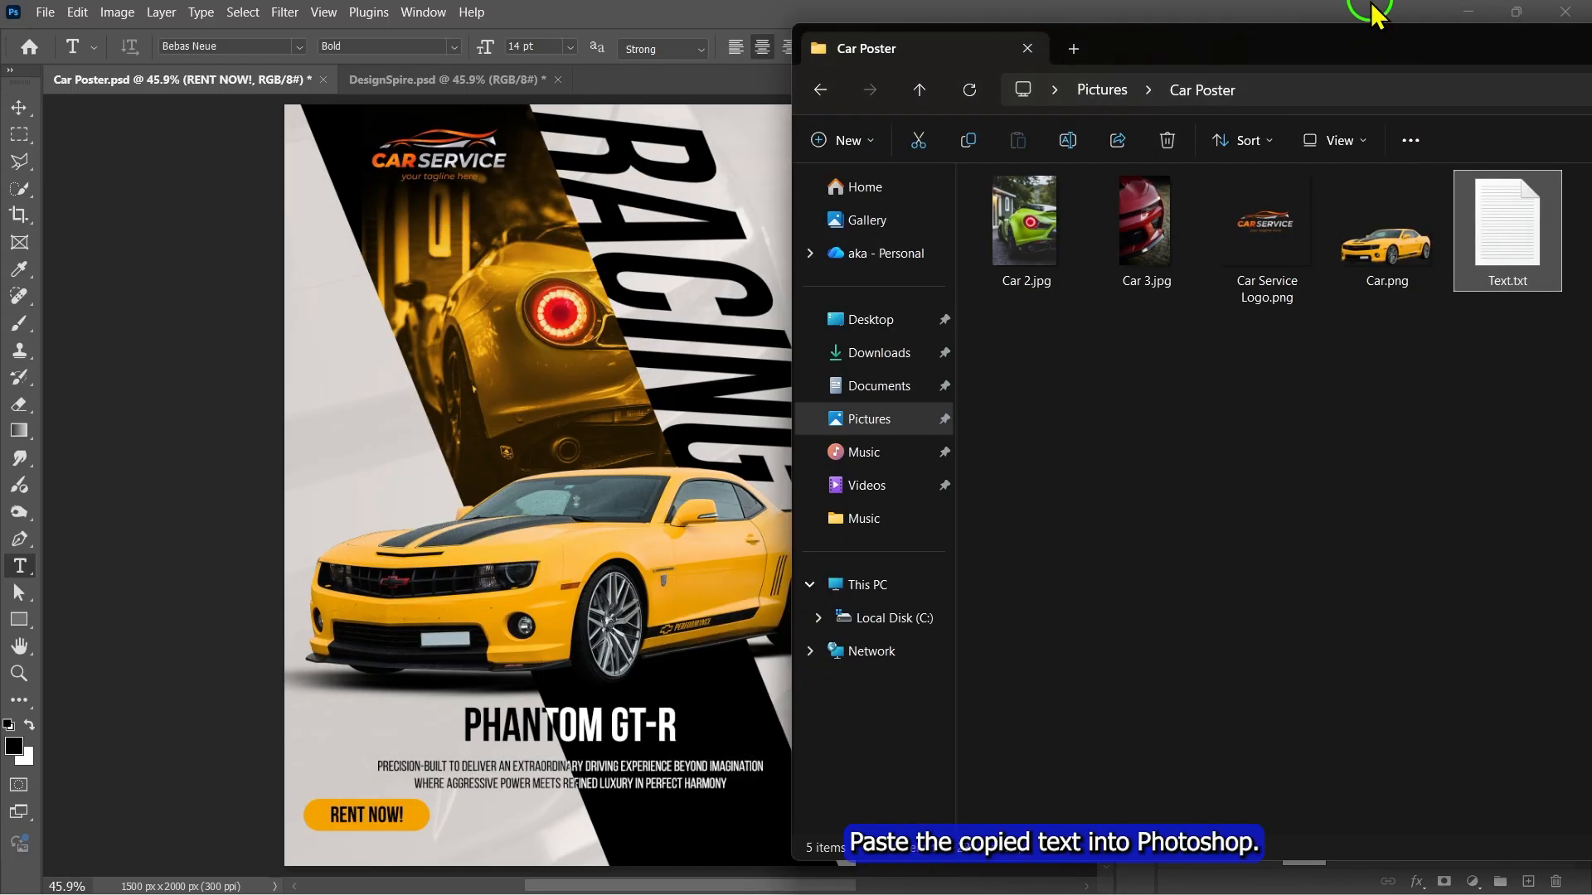
- Back in Photoshop, paste the copied line as a new text layer and place it beside the RENT NOW! button, under the tagline
left_click(1468, 11)
left_click(466, 810)
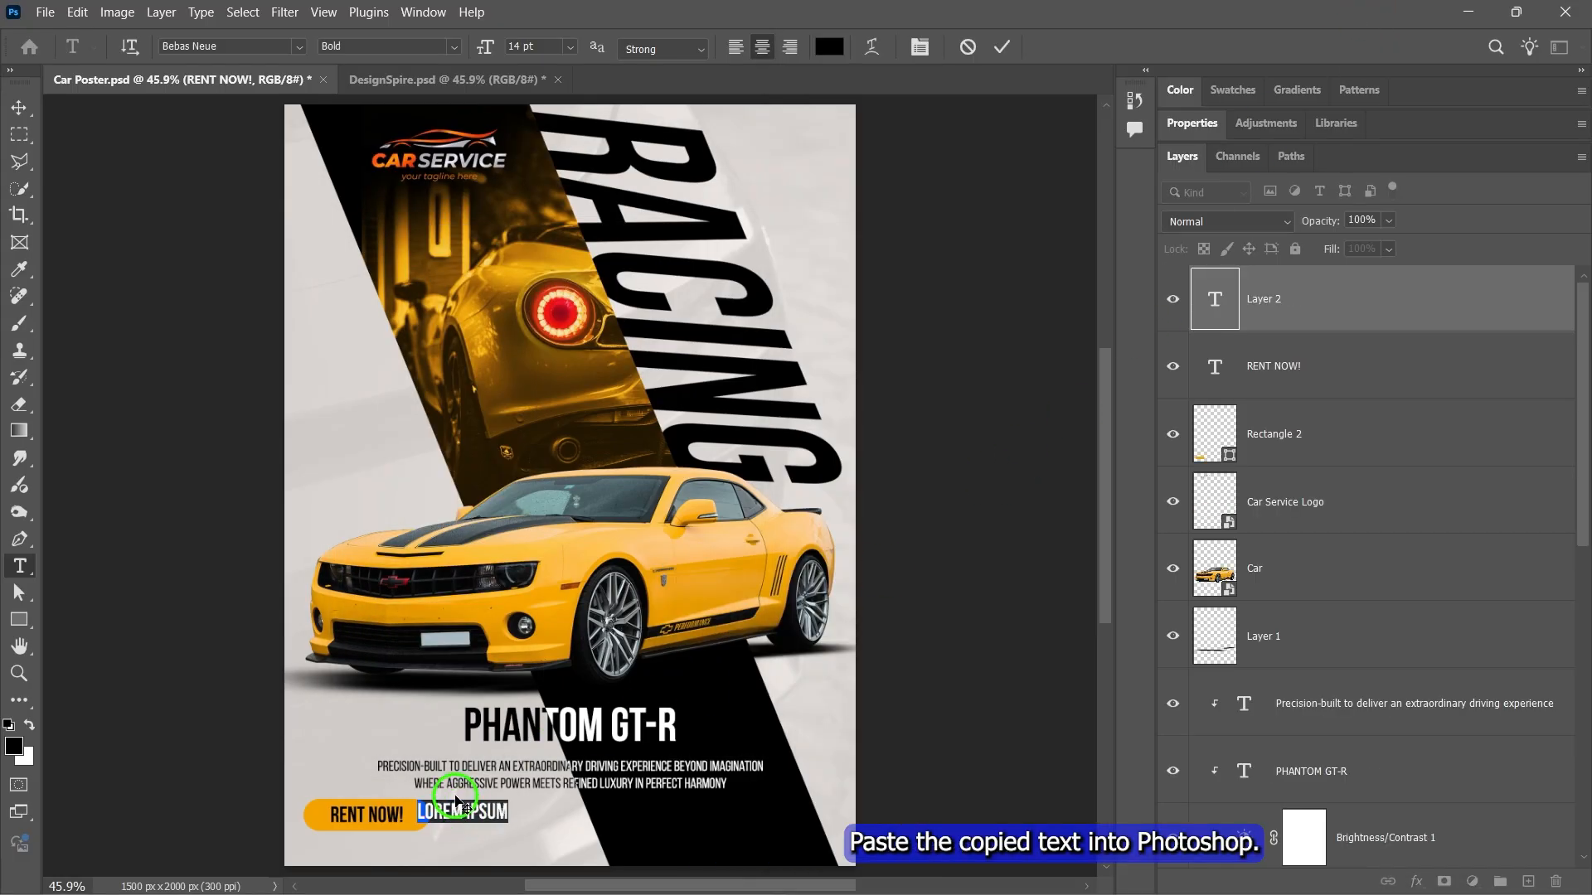
key("ctrl+v")
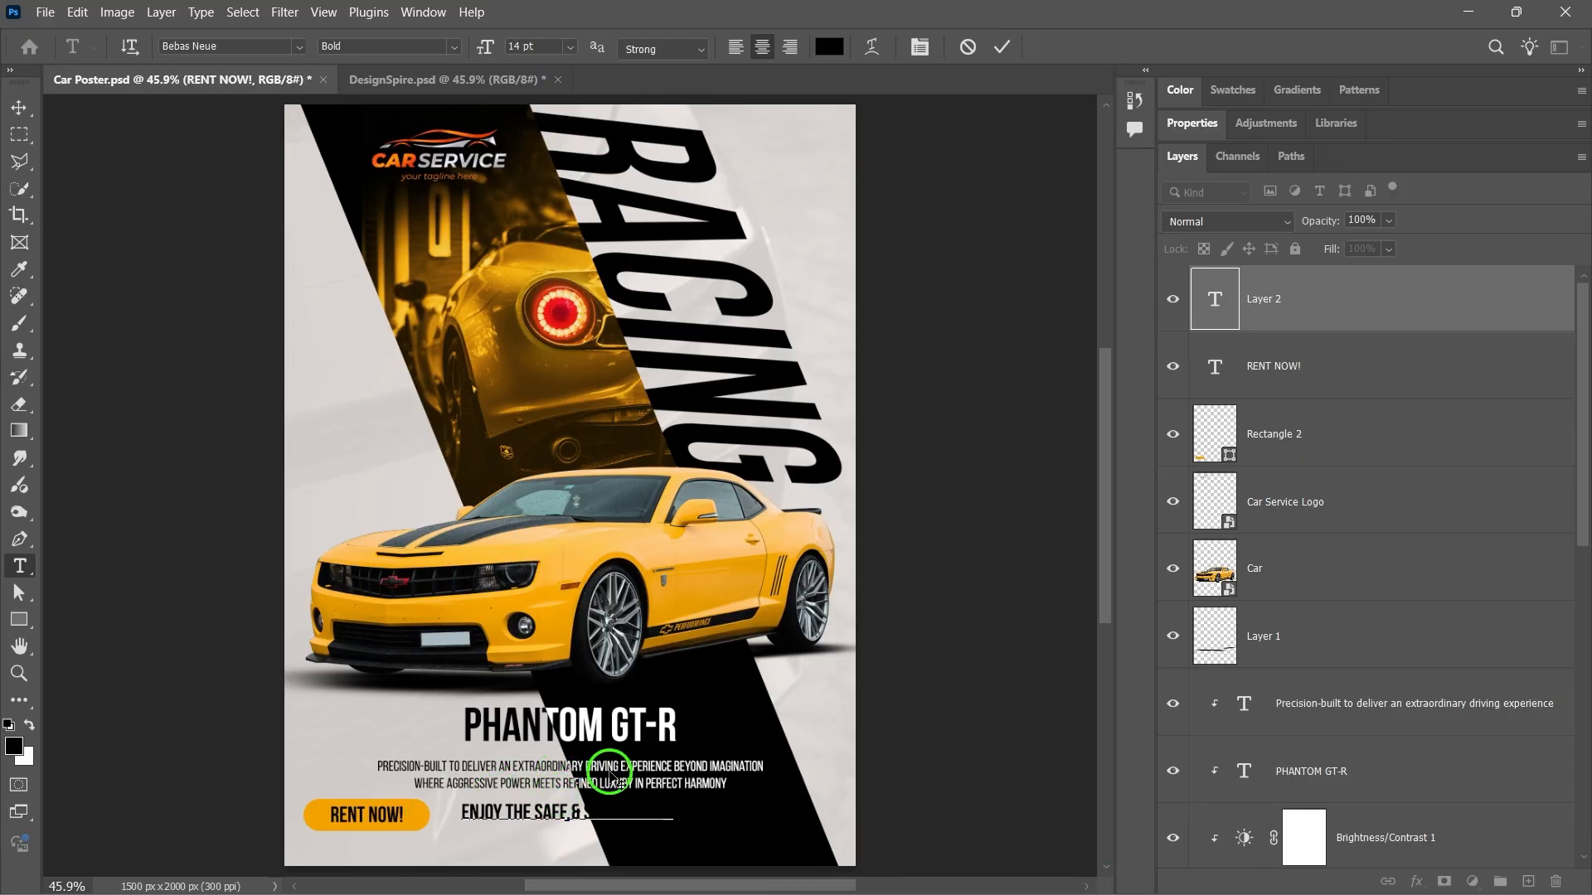
left_click(1000, 48)
key("v")
left_click_drag(614, 808, 632, 810)
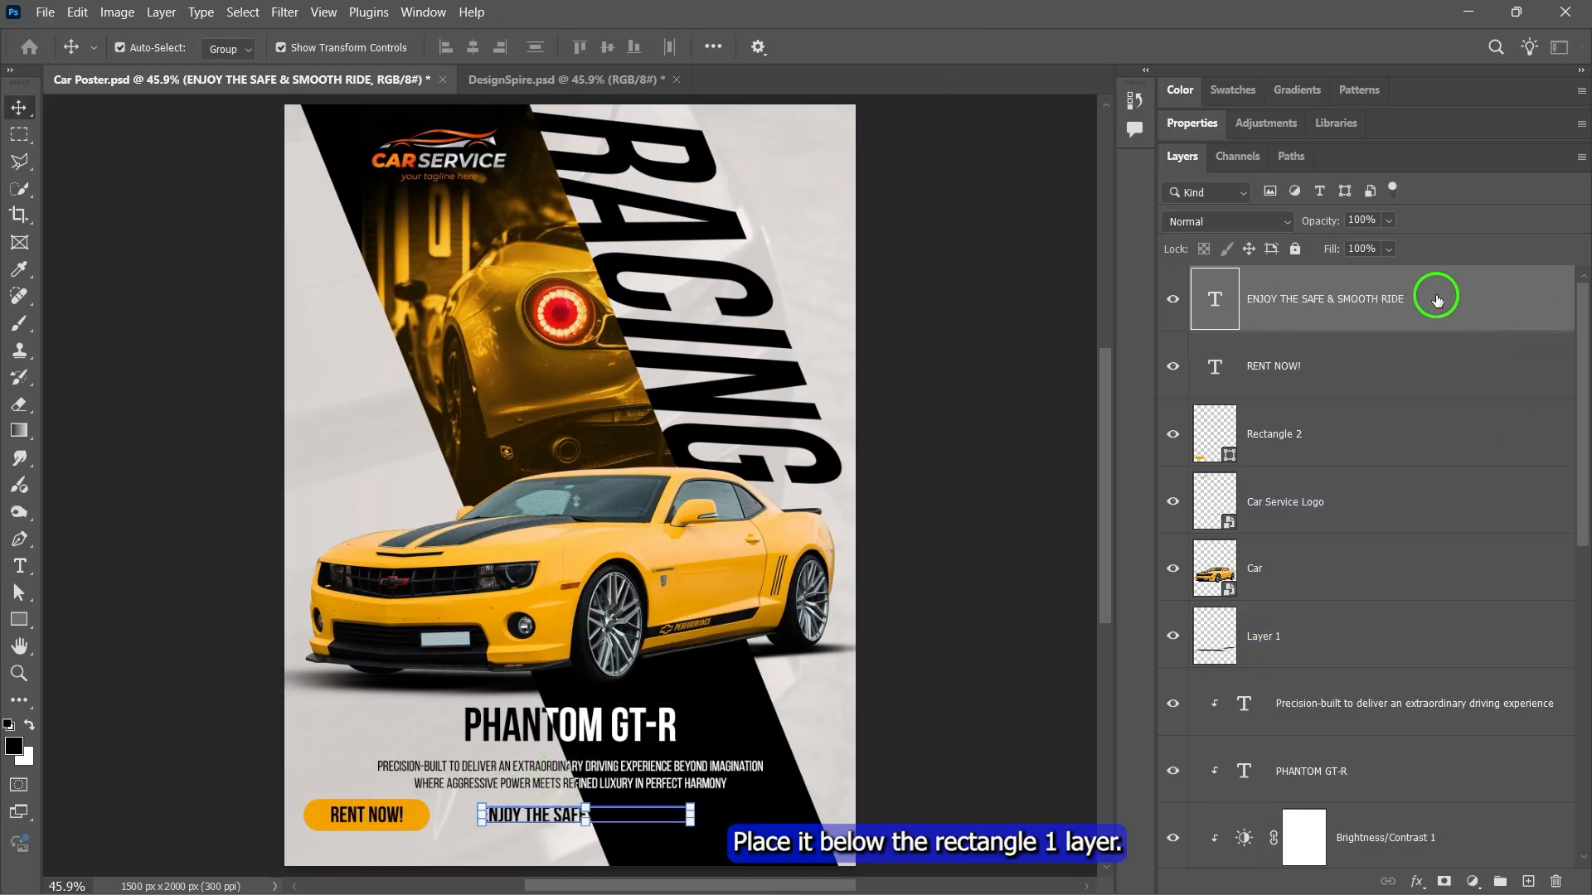
- Move the ENJOY THE SAFE & SMOOTH RIDE layer below Rectangle 1, duplicate it and clip a copy to Rectangle 1 above the clipped tagline
left_click_drag(1437, 300, 1336, 347)
key("ctrl+j")
right_click(1272, 370)
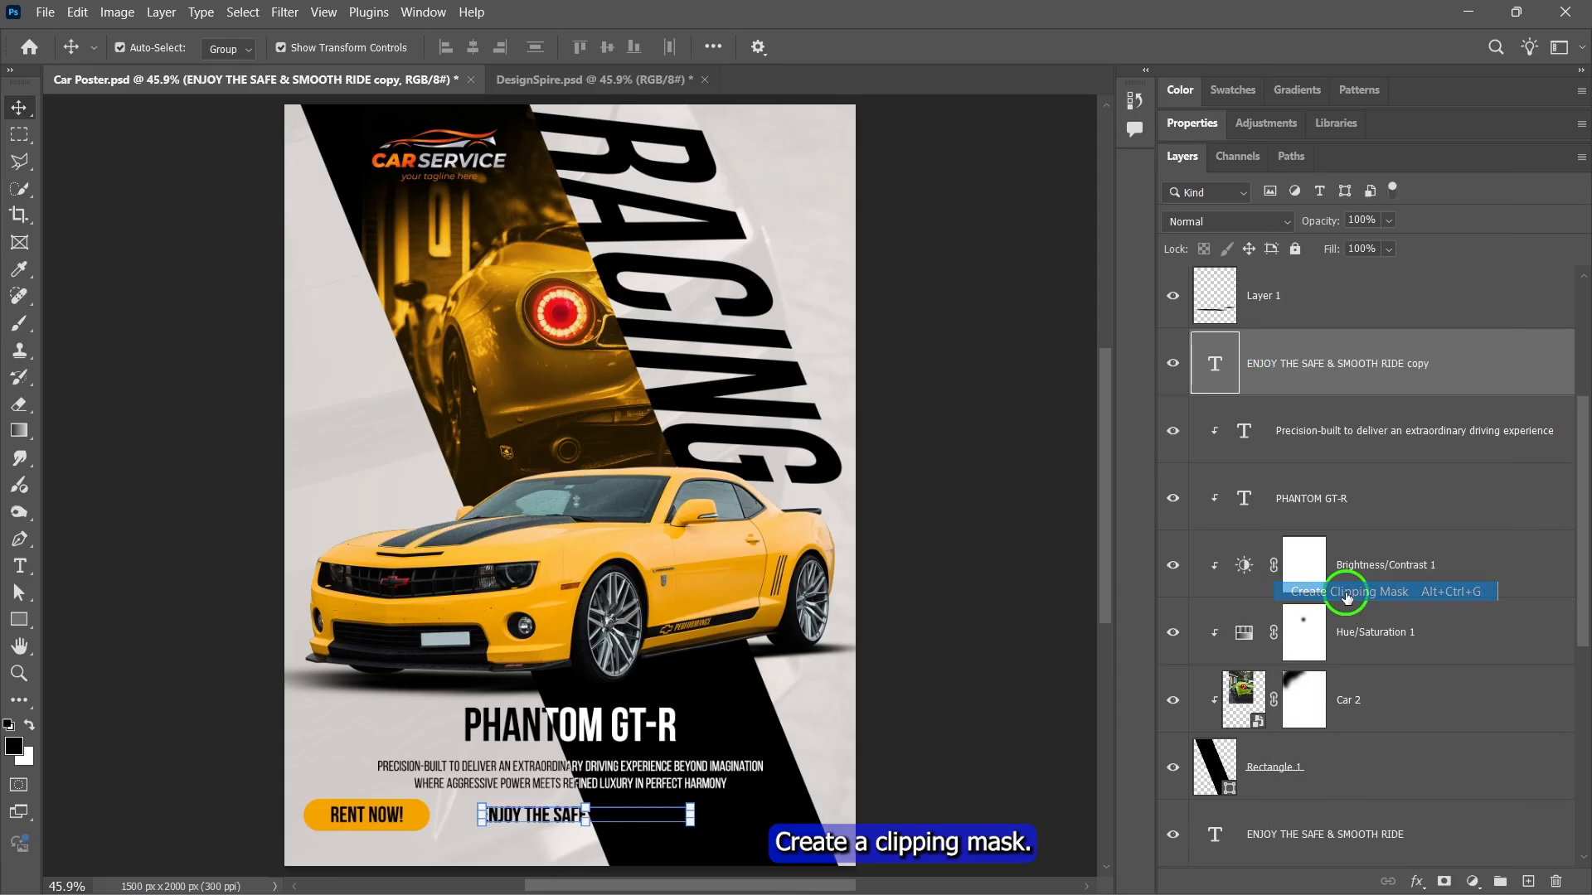
left_click(1371, 594)
- Set the clipped ENJOY THE SAFE & SMOOTH RIDE layer's text color to white (ffffff)
left_click(1192, 125)
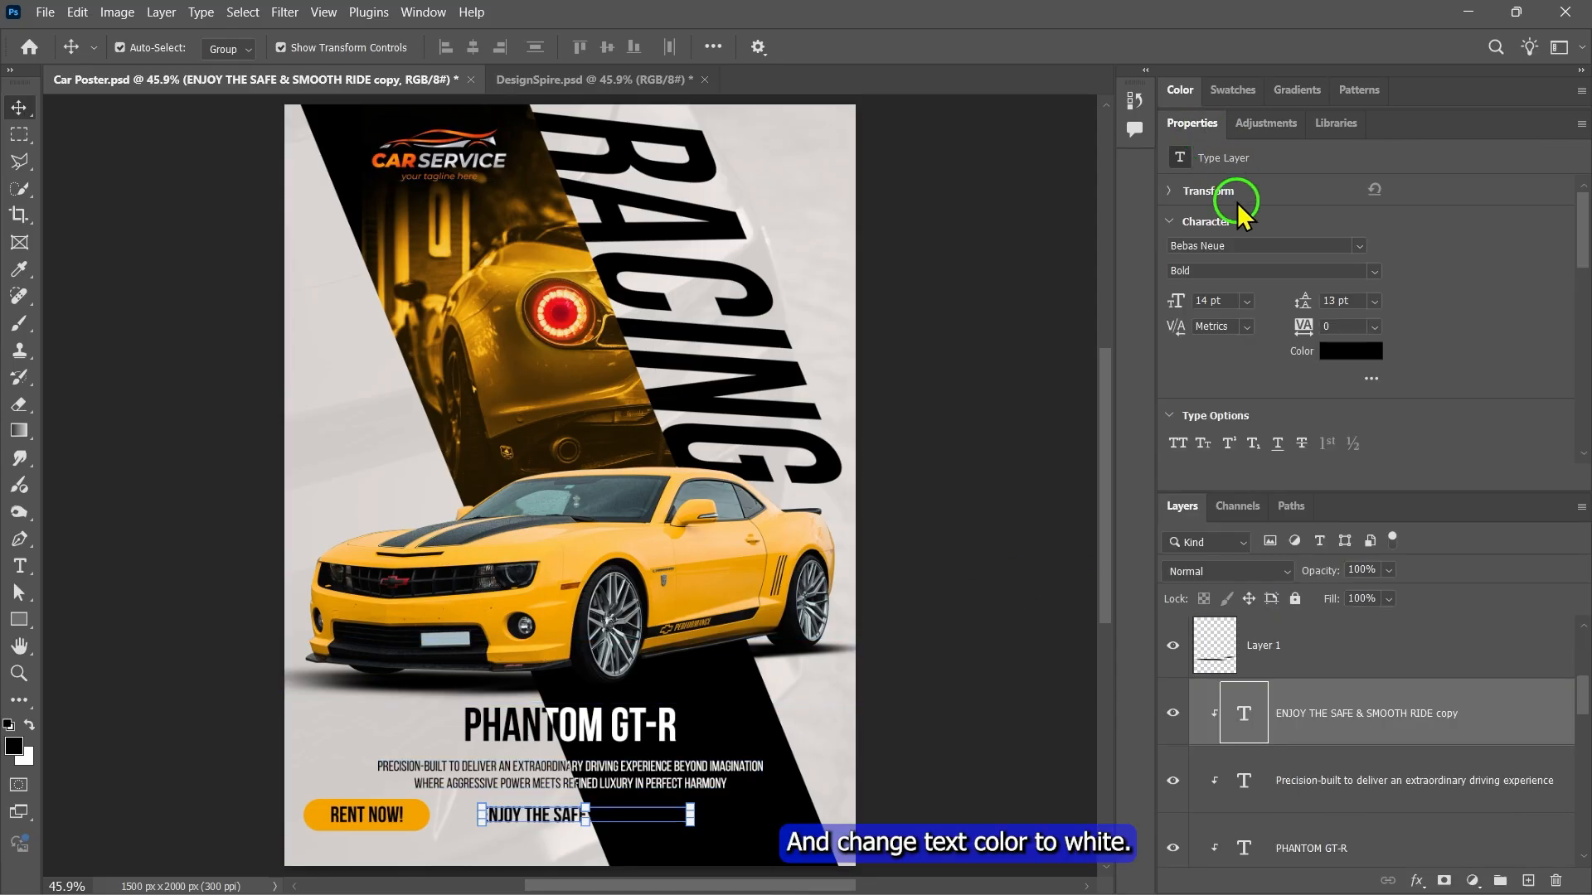
left_click(1349, 352)
left_click_drag(1155, 277, 981, 60)
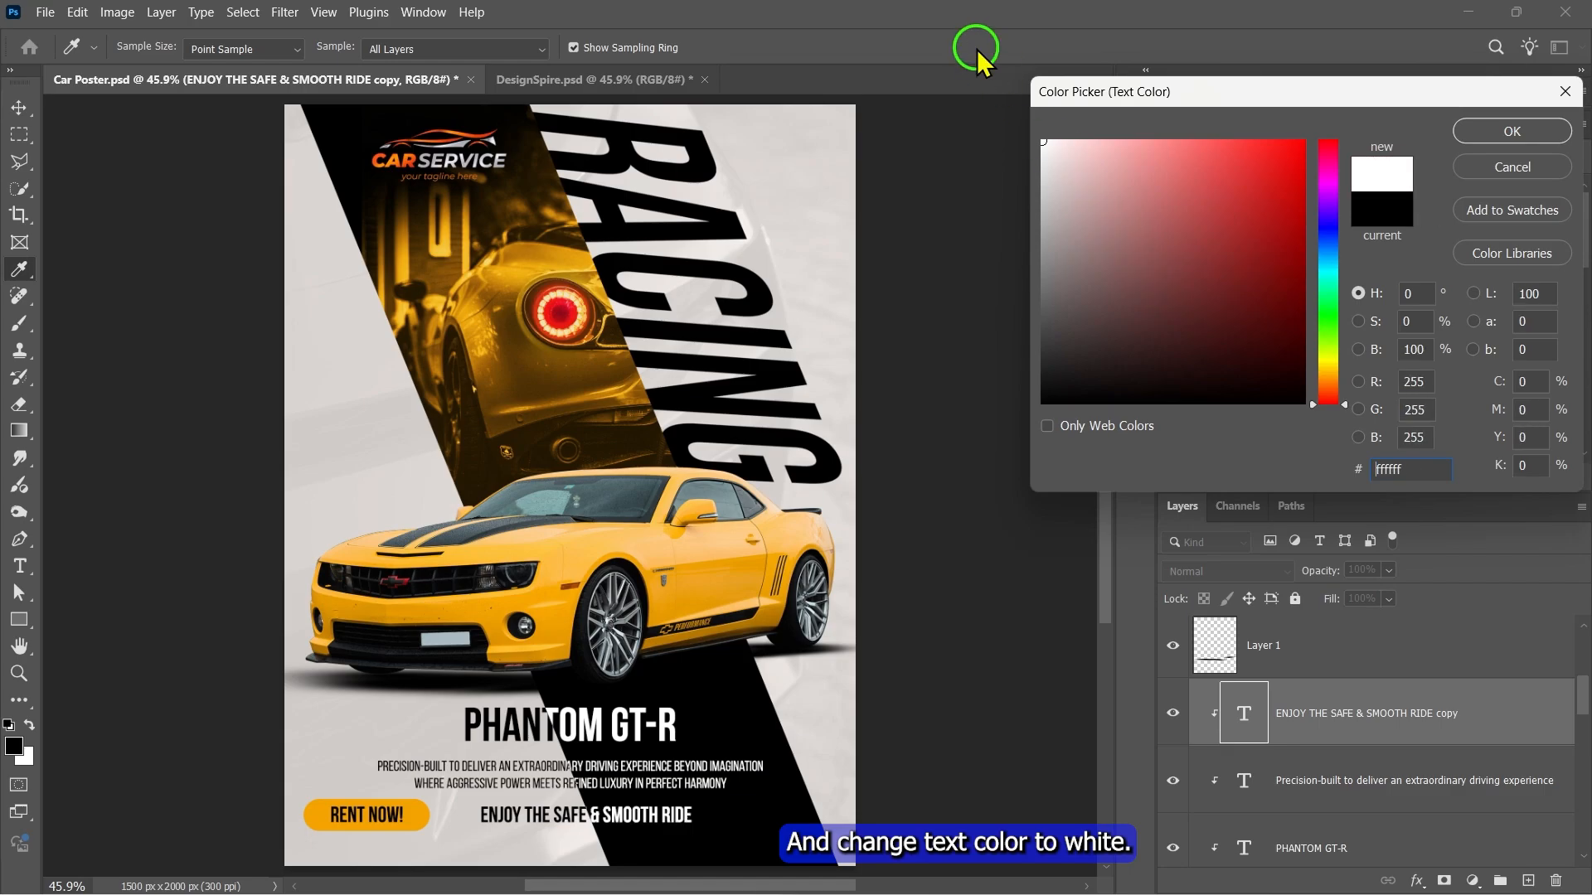
left_click(1502, 131)
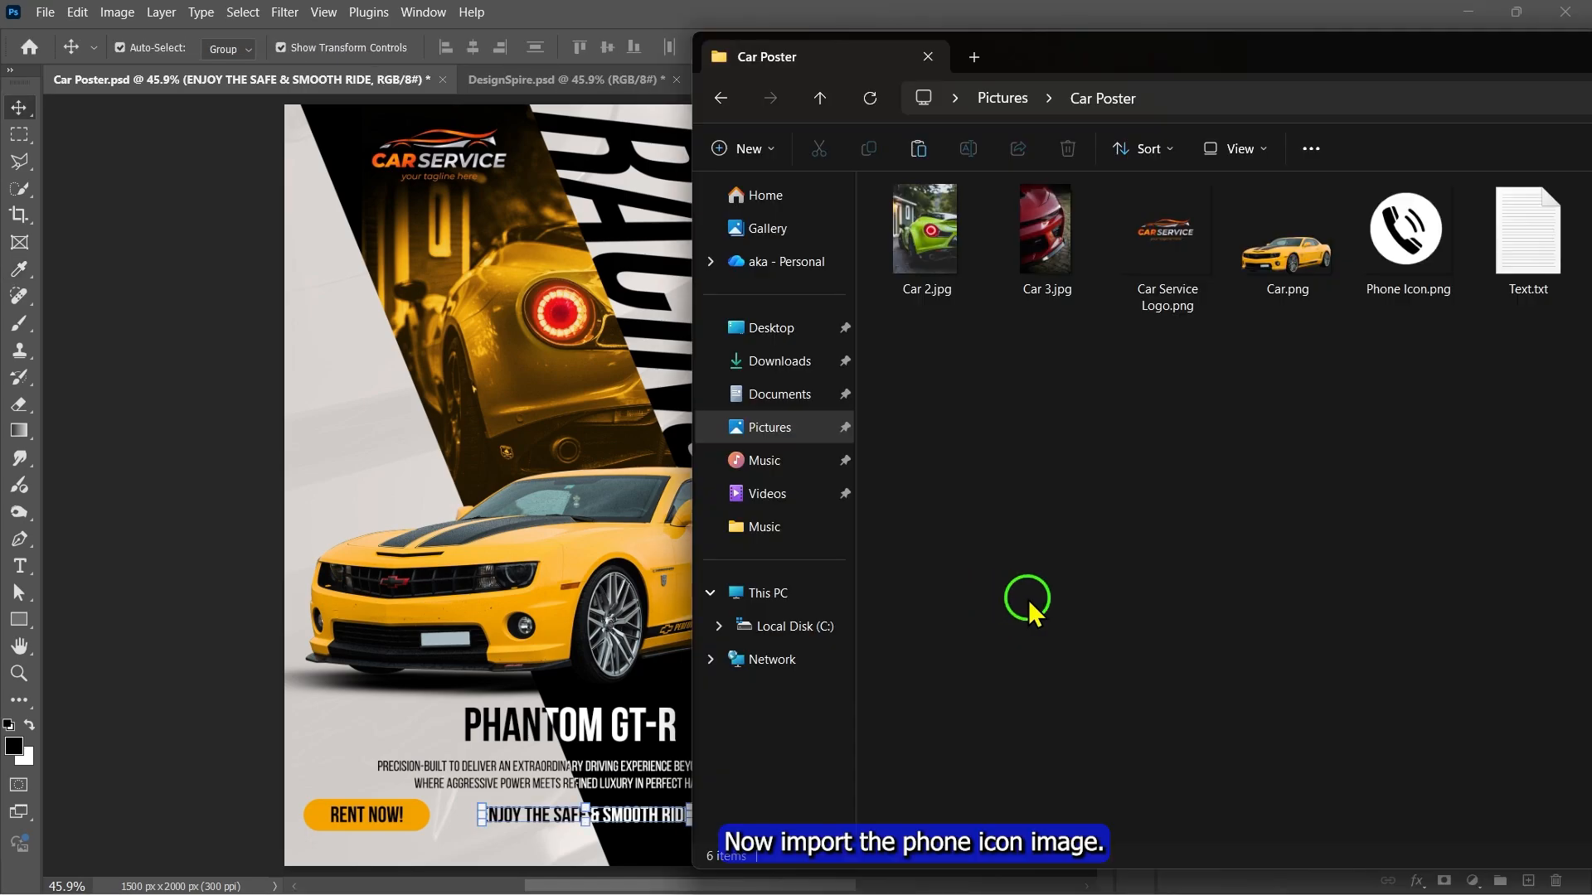
- Import Phone Icon.png as the topmost layer, scale it to about 79 px and place it right of the ENJOY THE SAFE & SMOOTH RIDE line
left_click_drag(1410, 240, 468, 412)
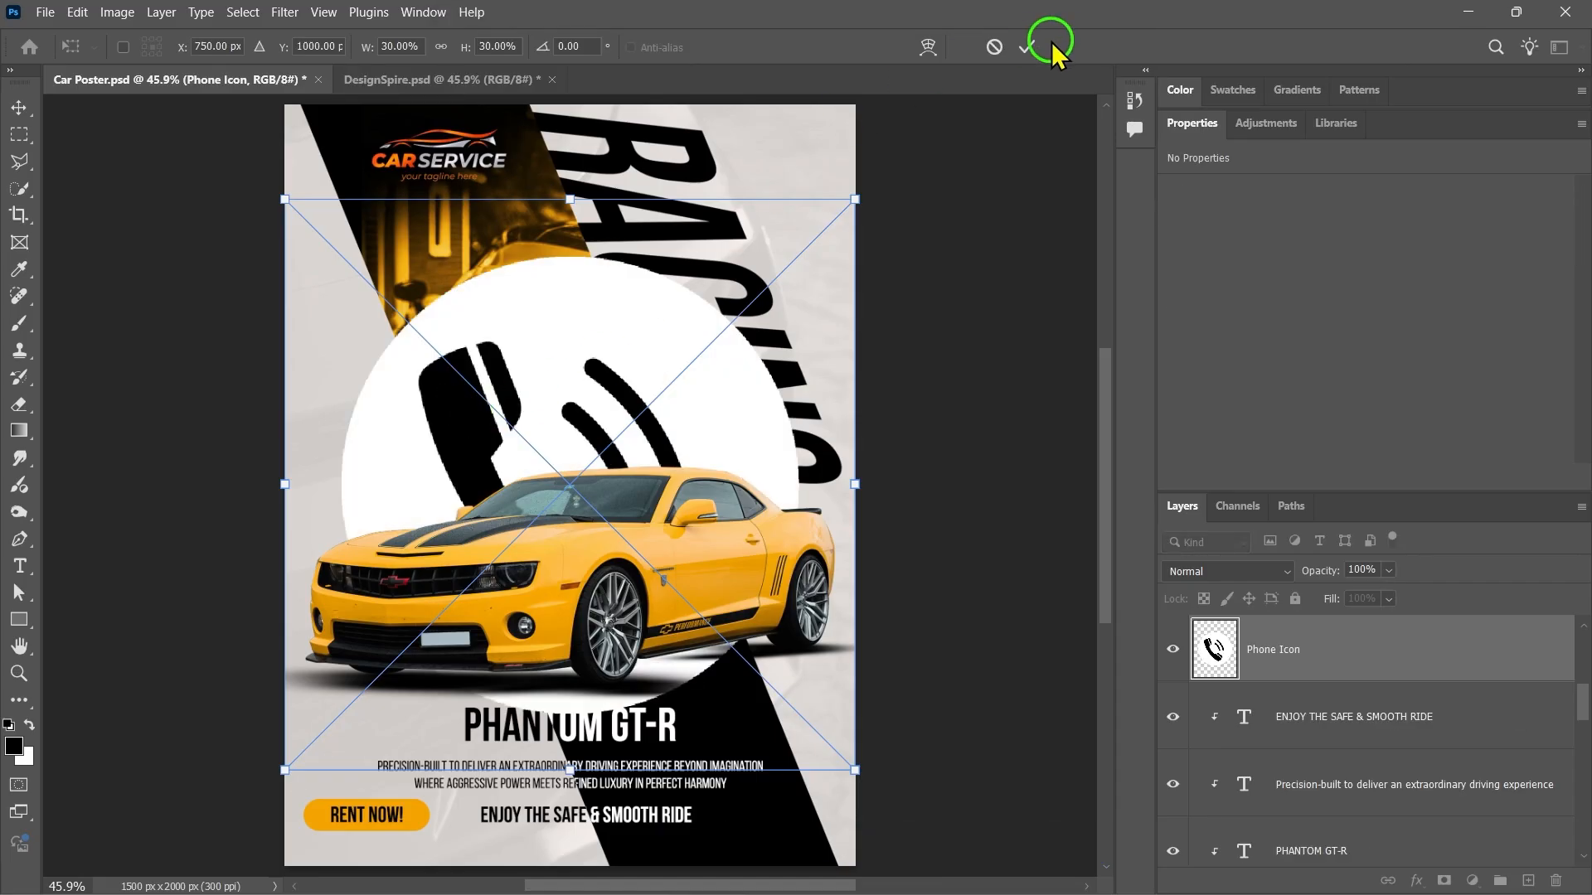
left_click(1027, 47)
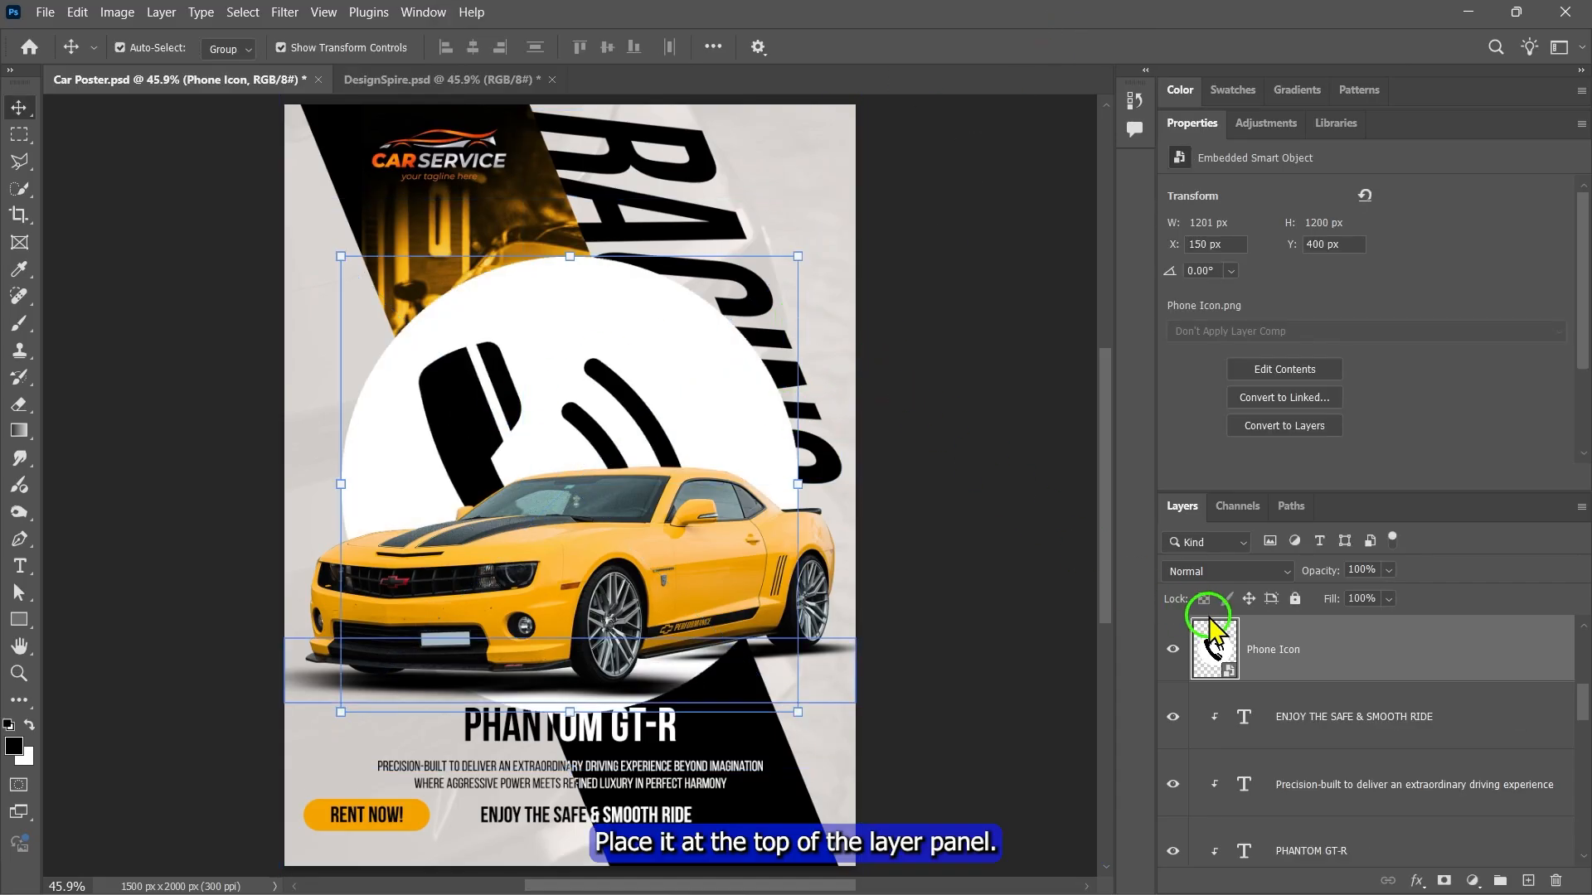
left_click_drag(1209, 622, 1376, 601)
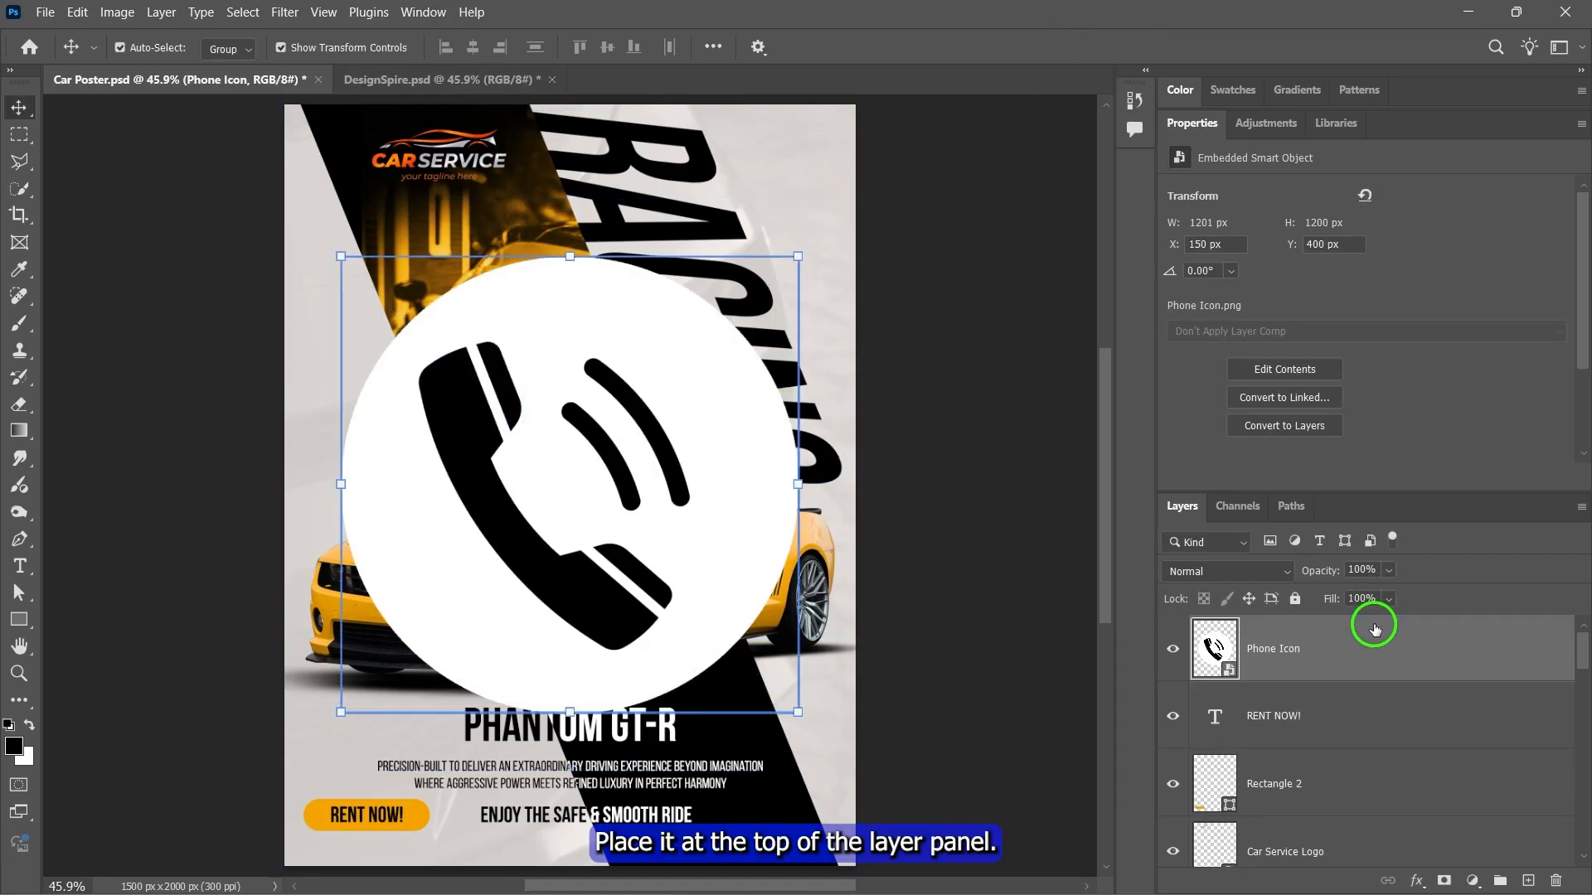
left_click_drag(794, 269, 730, 819)
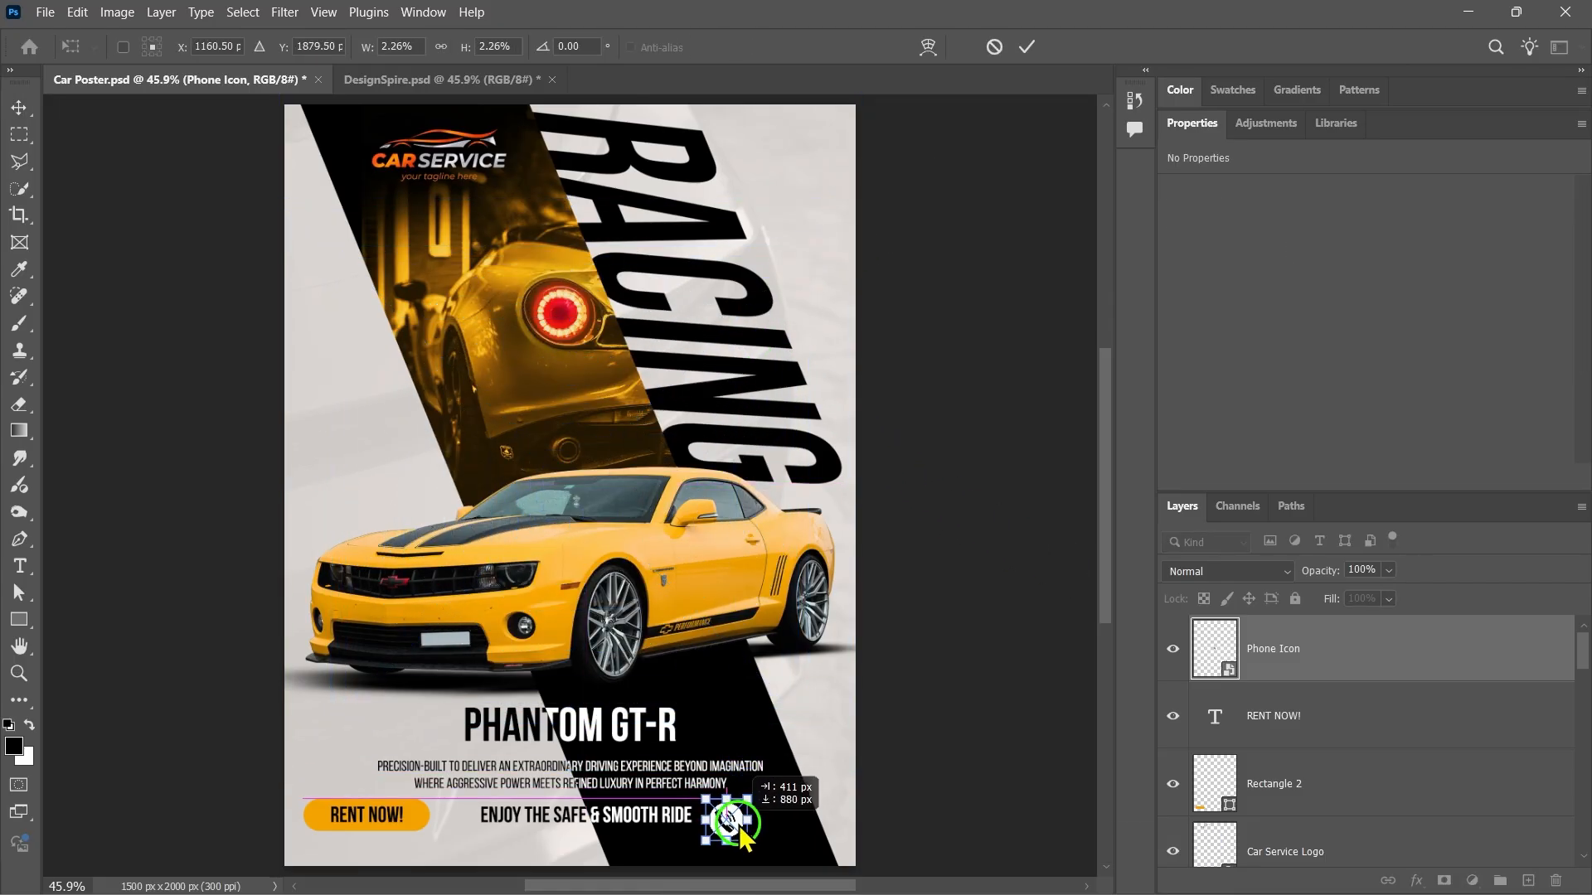
left_click_drag(730, 819, 759, 816)
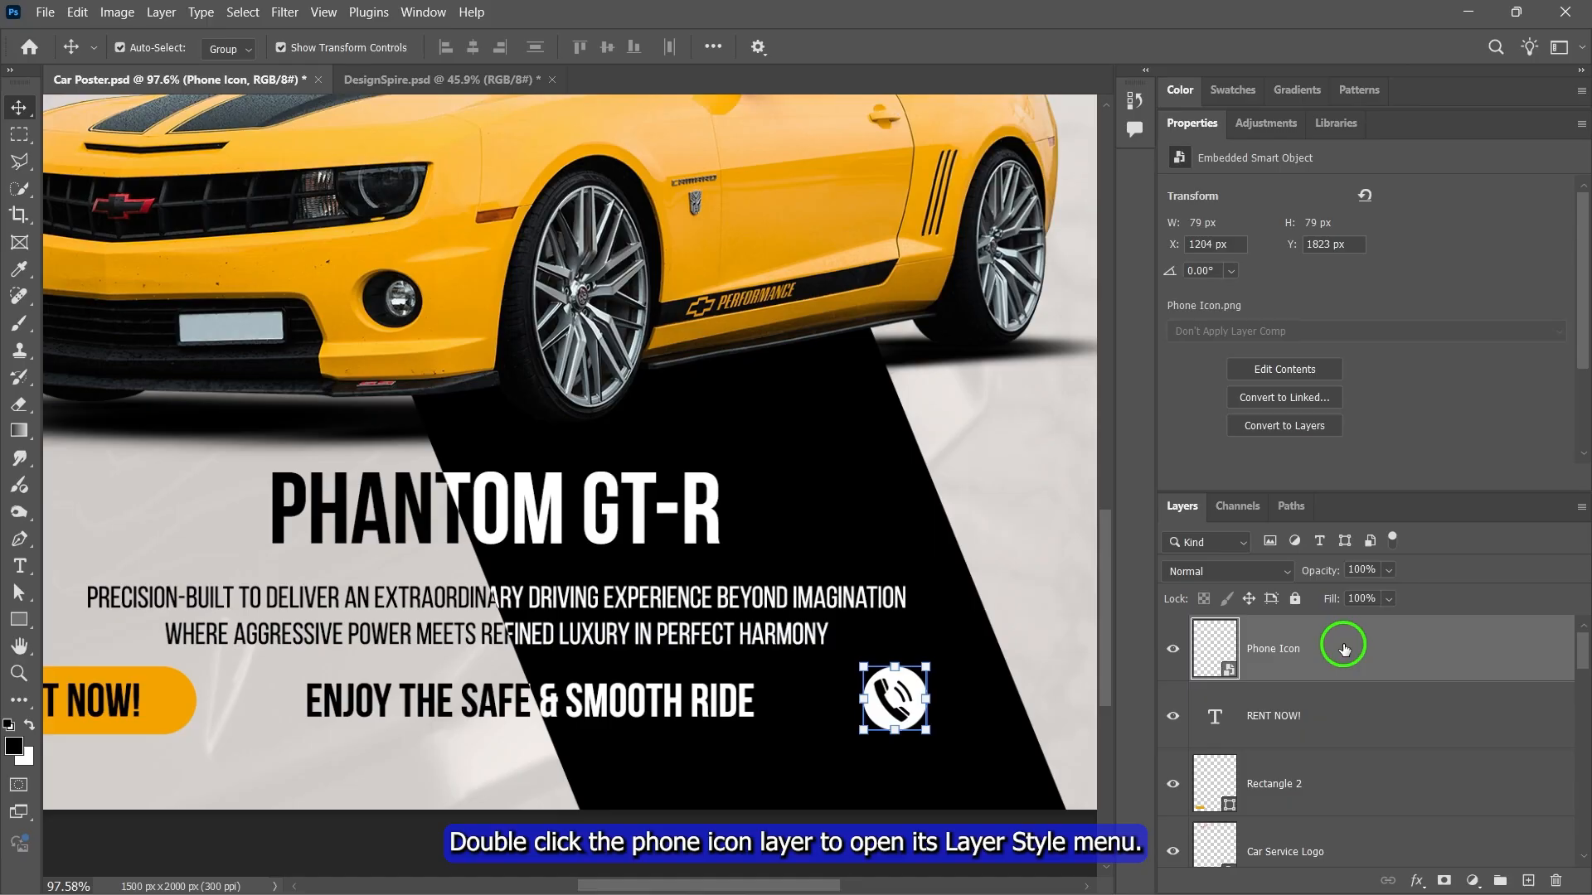
- Apply an orange Color Overlay to the Phone Icon layer with the Multiply blend mode at 100% opacity
double_click(1343, 649)
left_click_drag(893, 257, 954, 88)
left_click(777, 396)
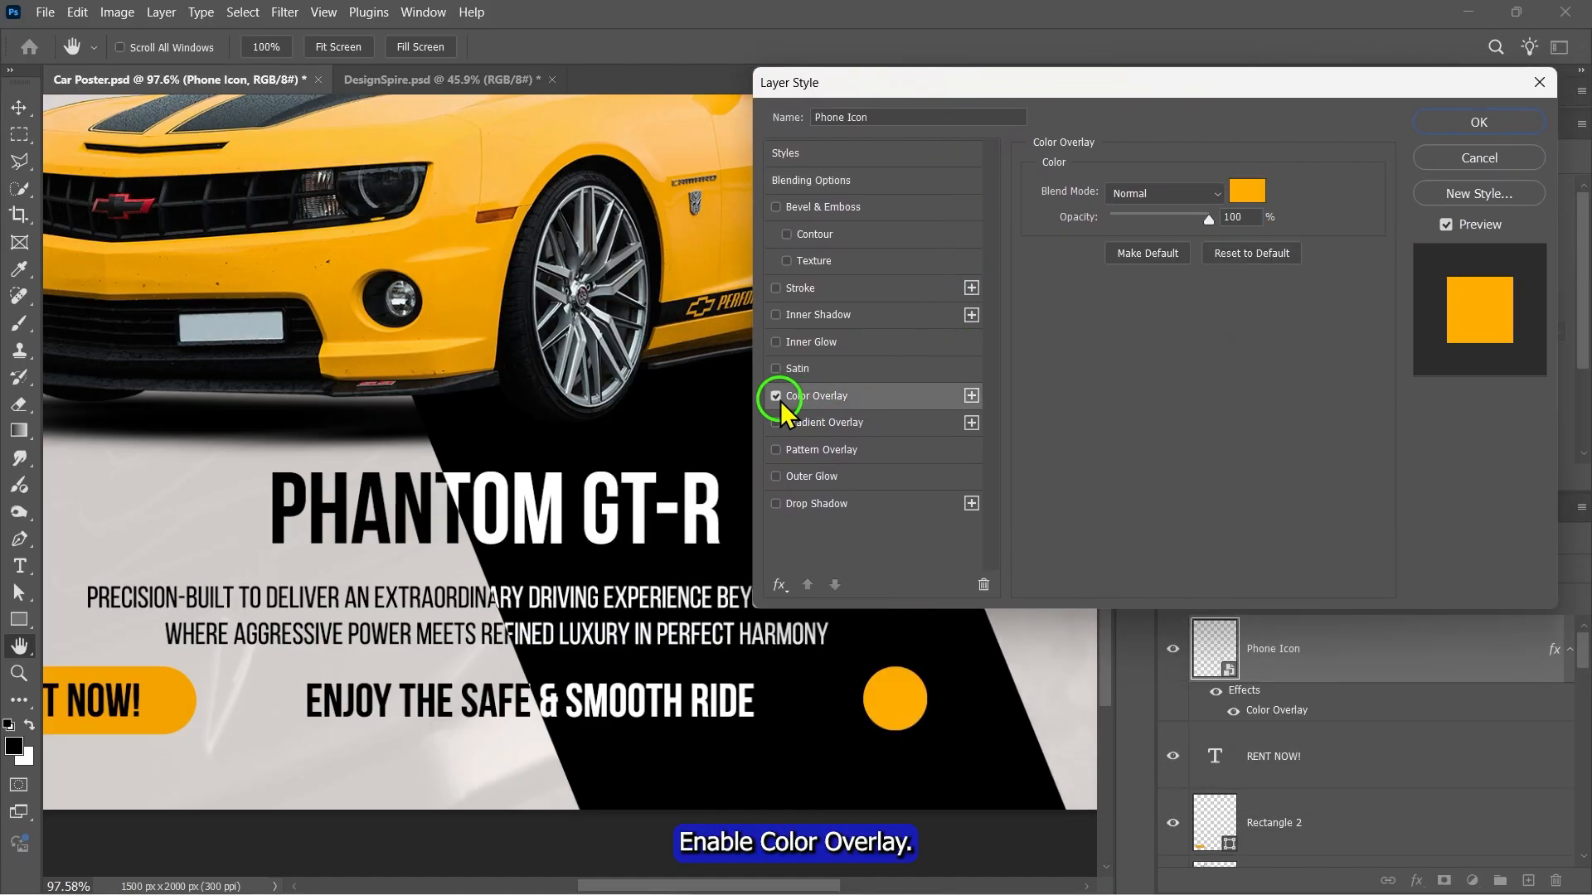
left_click(1103, 193)
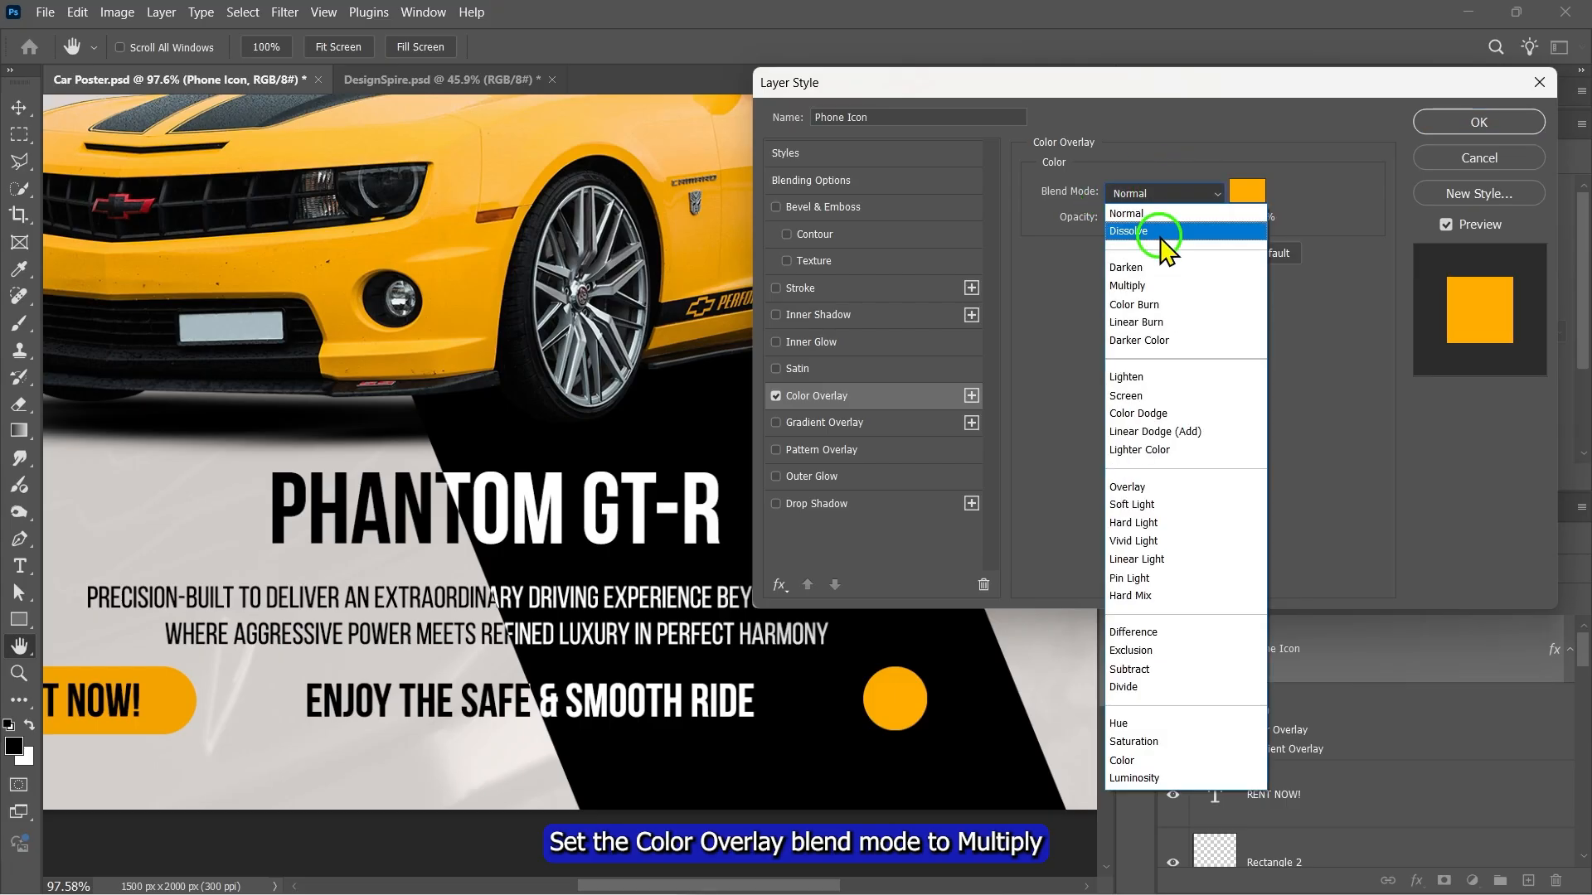
left_click(1126, 286)
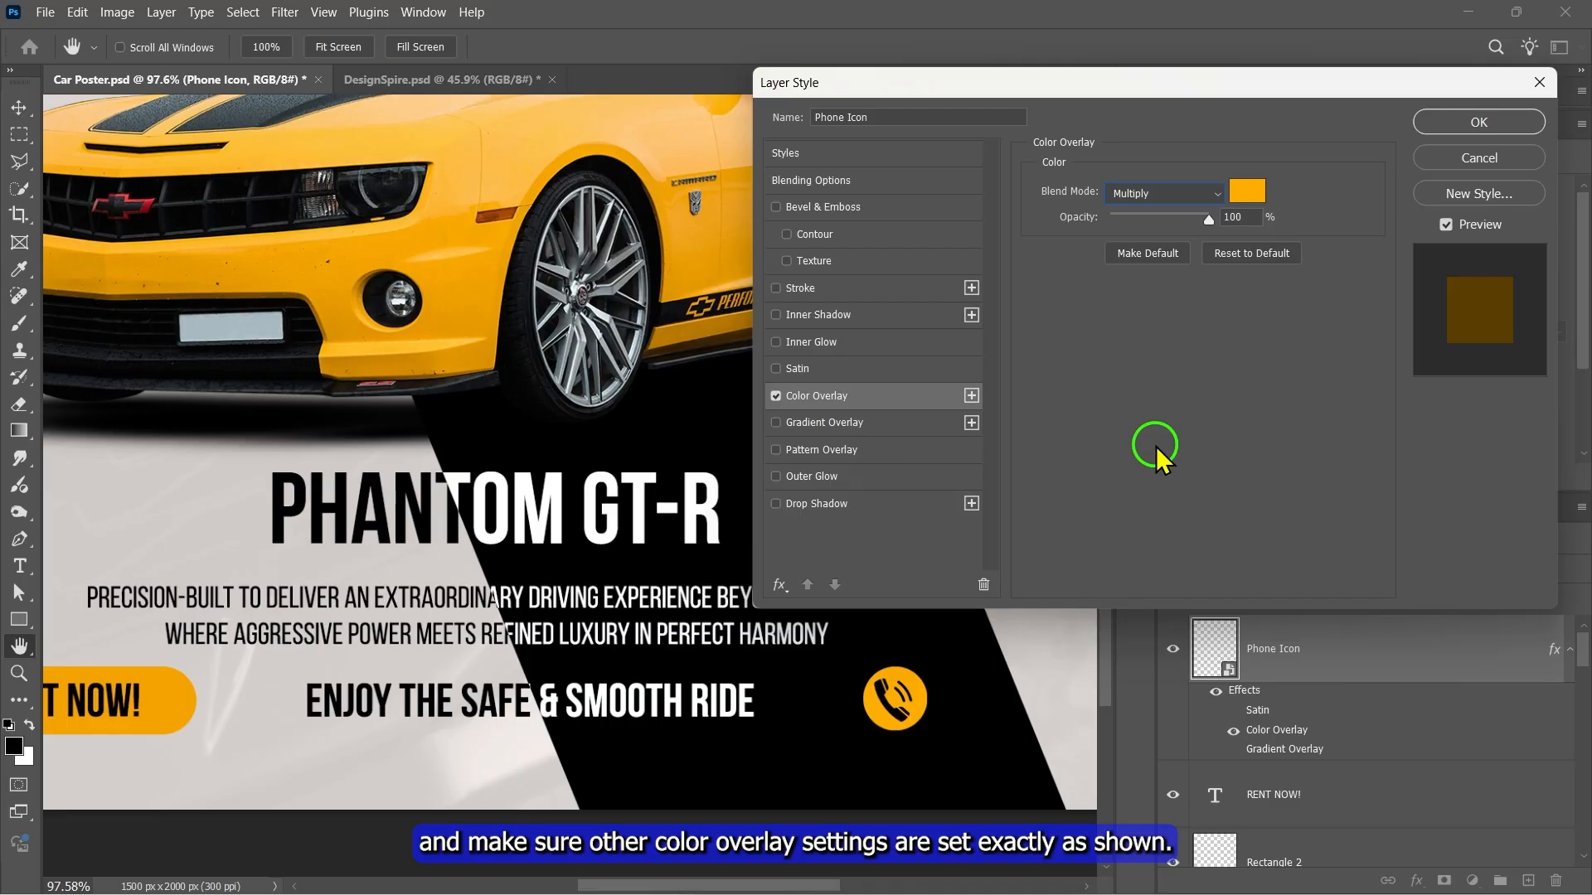
left_click(1474, 121)
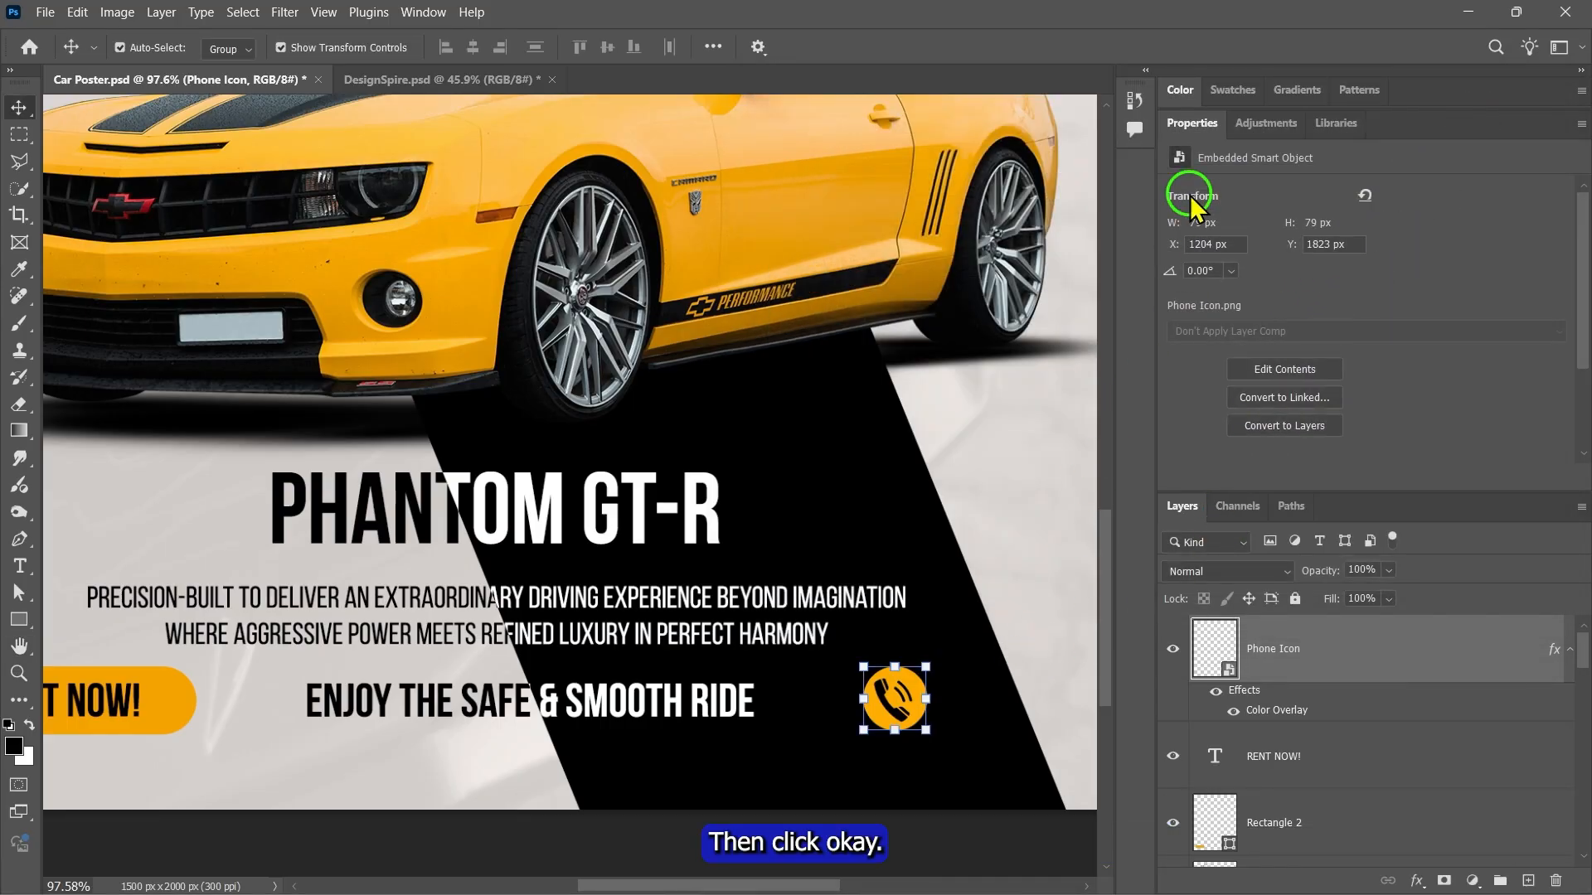
- Add the phone number as white 14 pt Bebas Neue Bold text to the right of the PHANTOM GT-R title
key("ctrl+0")
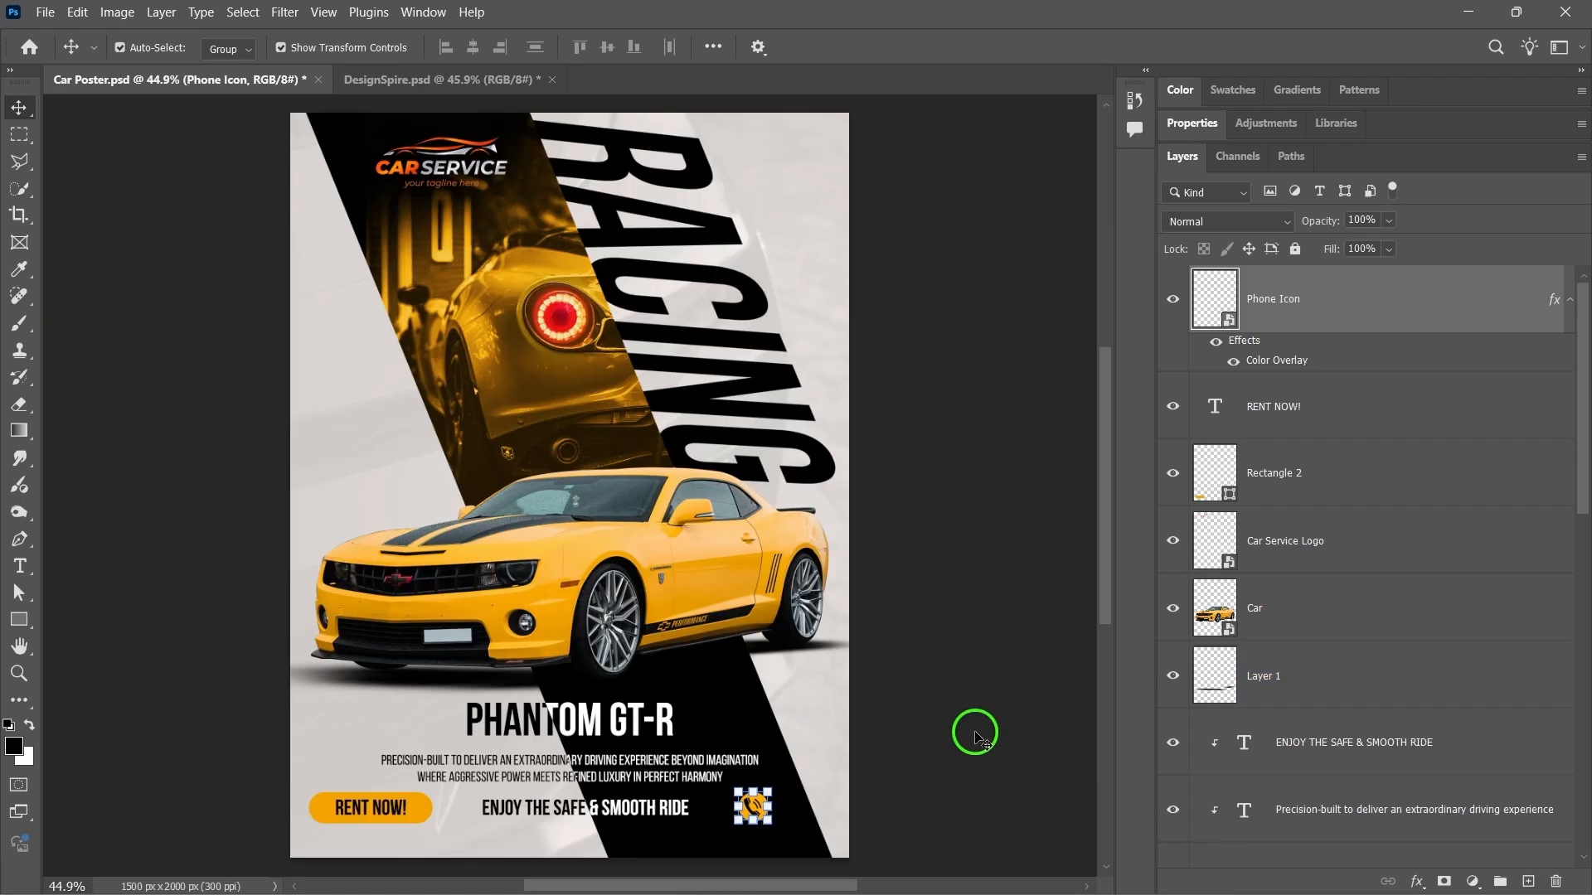
left_click(27, 580)
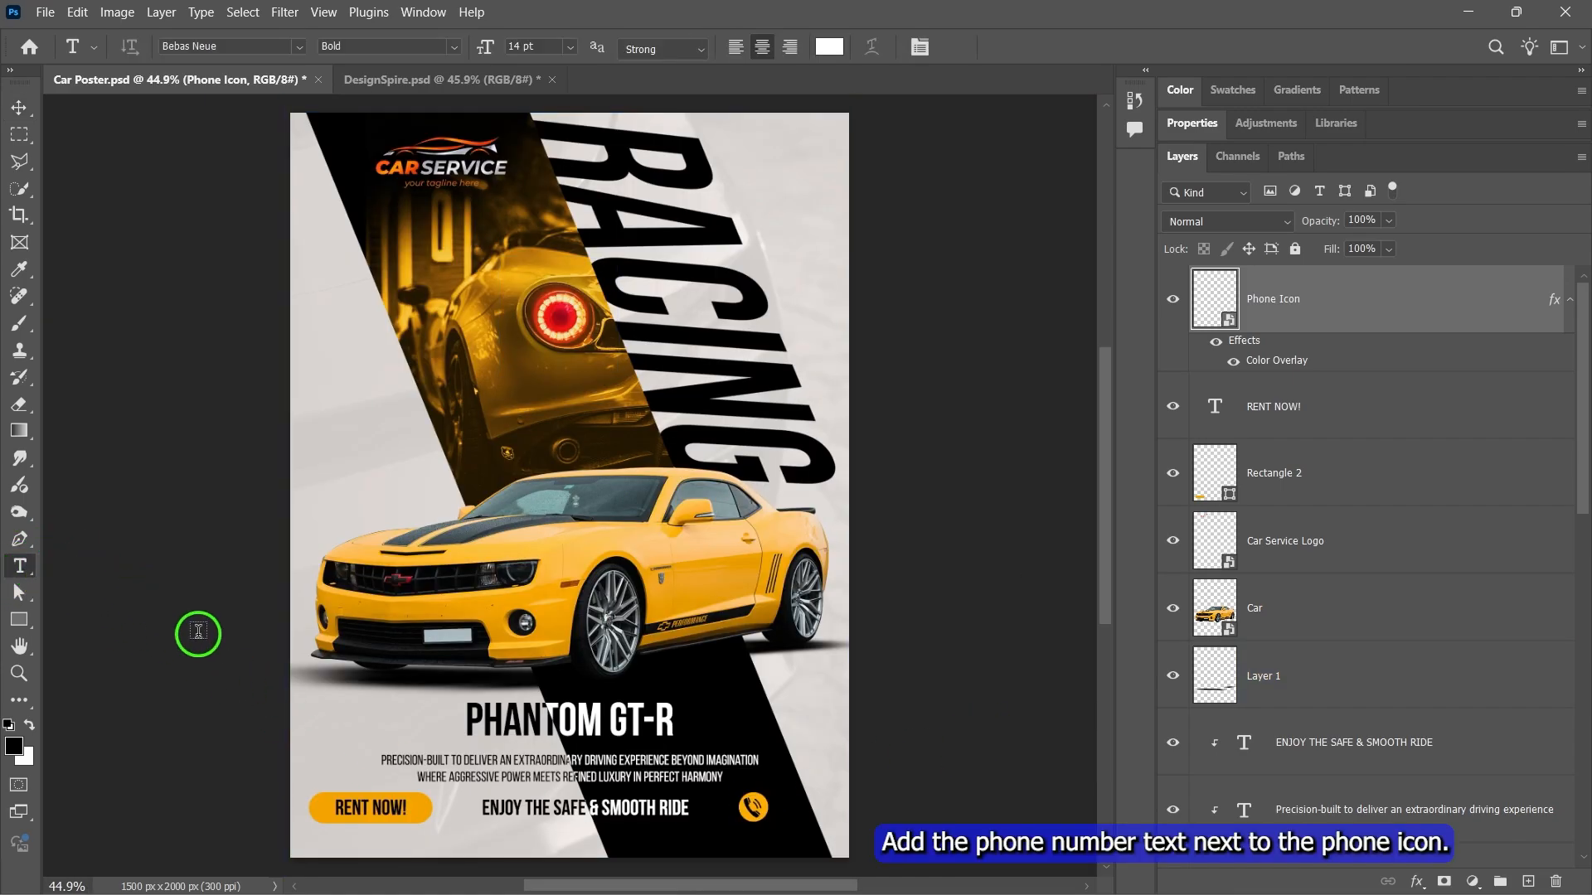
left_click(729, 709)
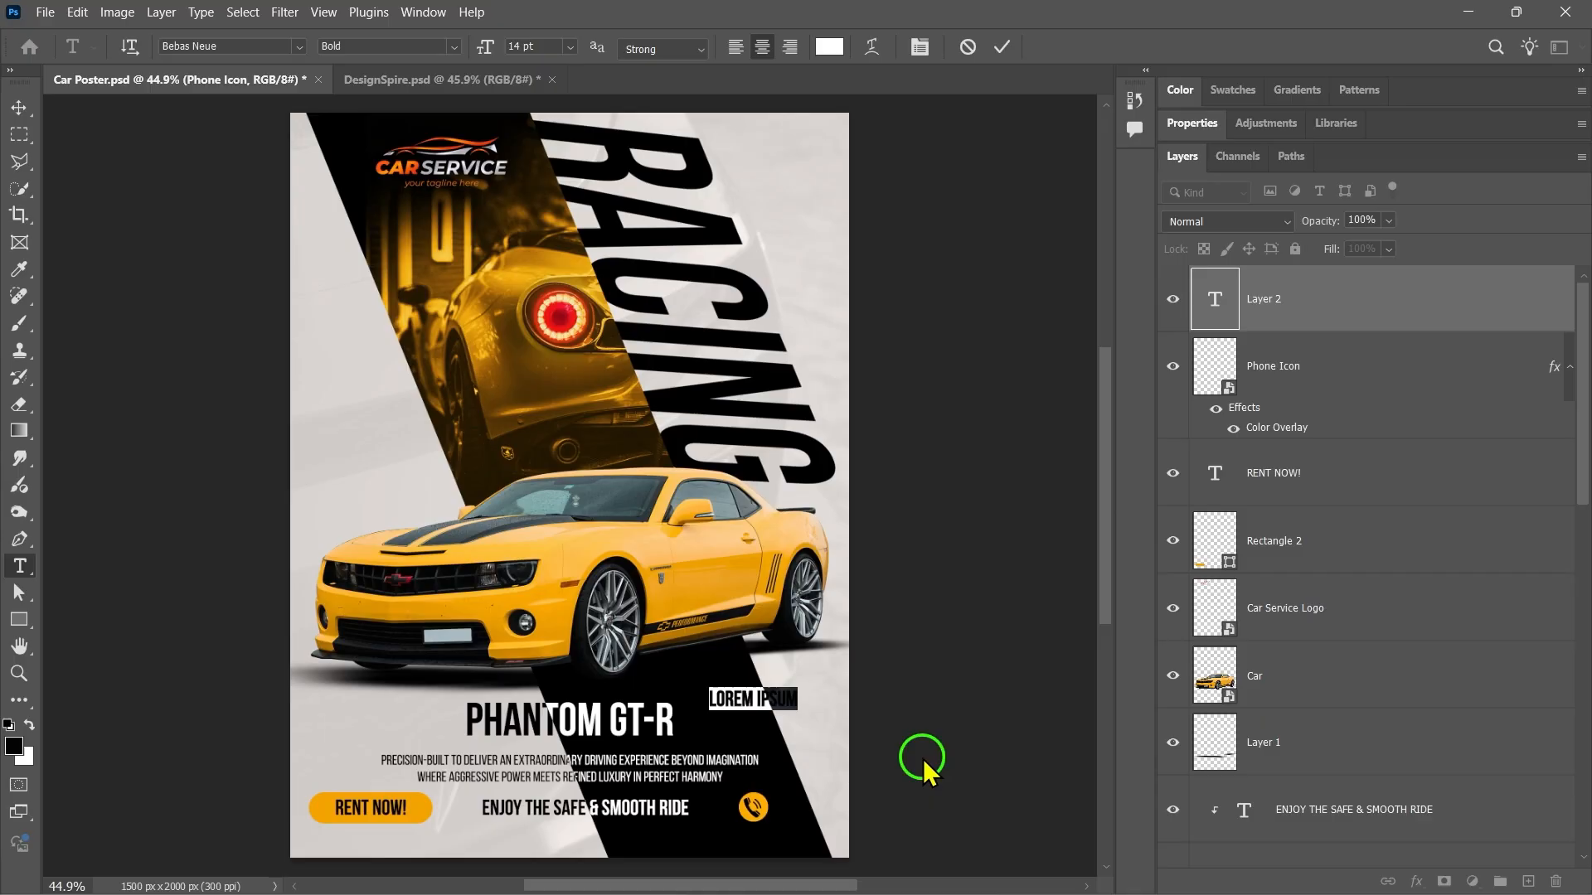
type("+000 1234 5678")
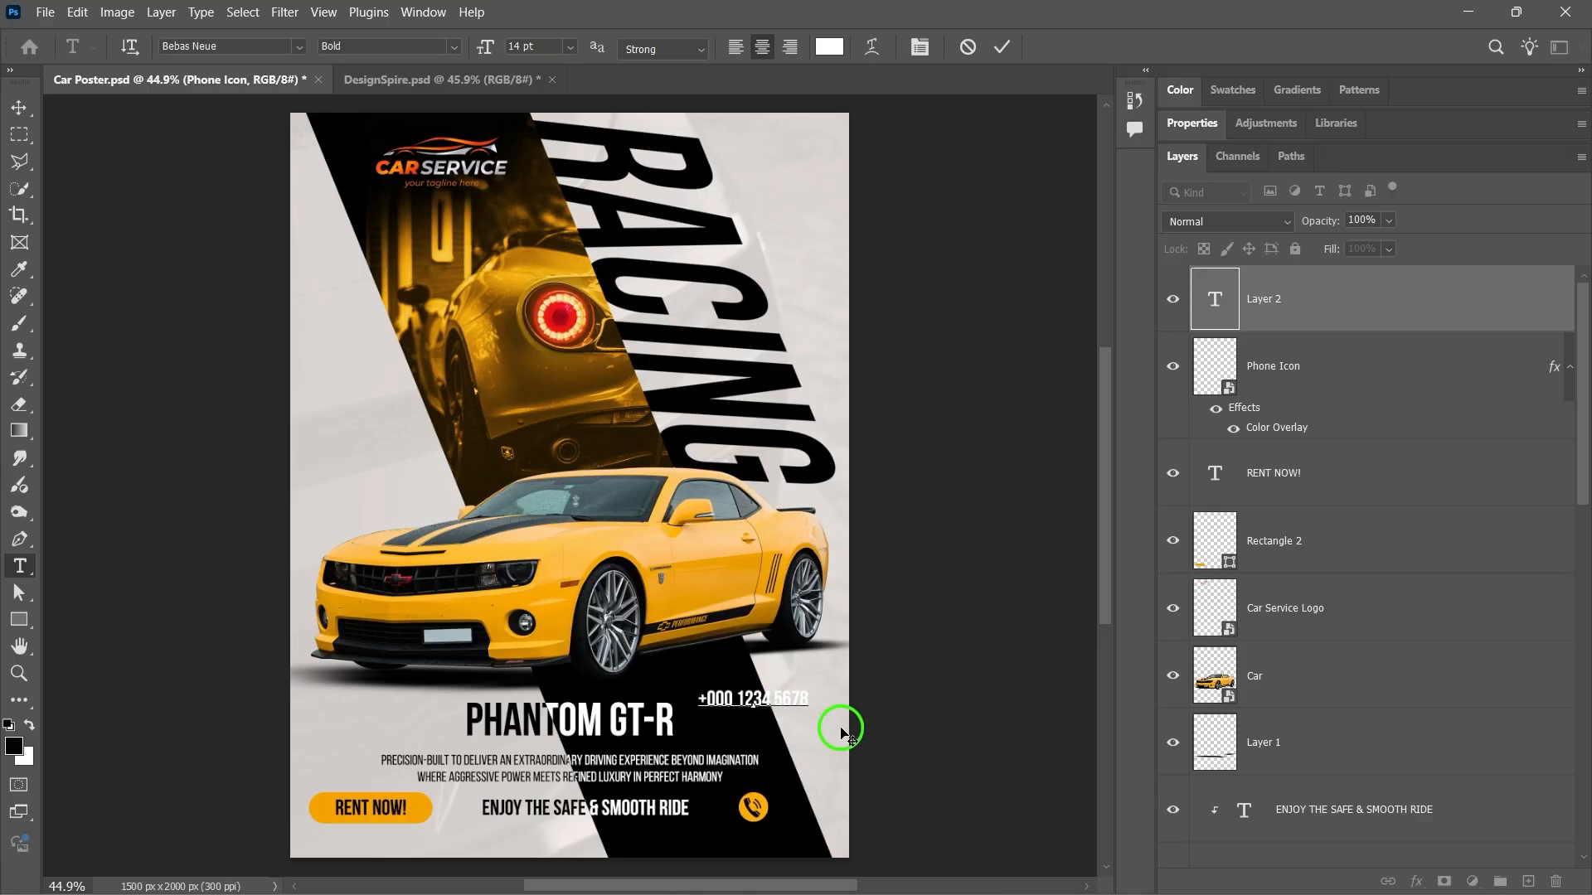
triple_click(782, 699)
left_click(1198, 131)
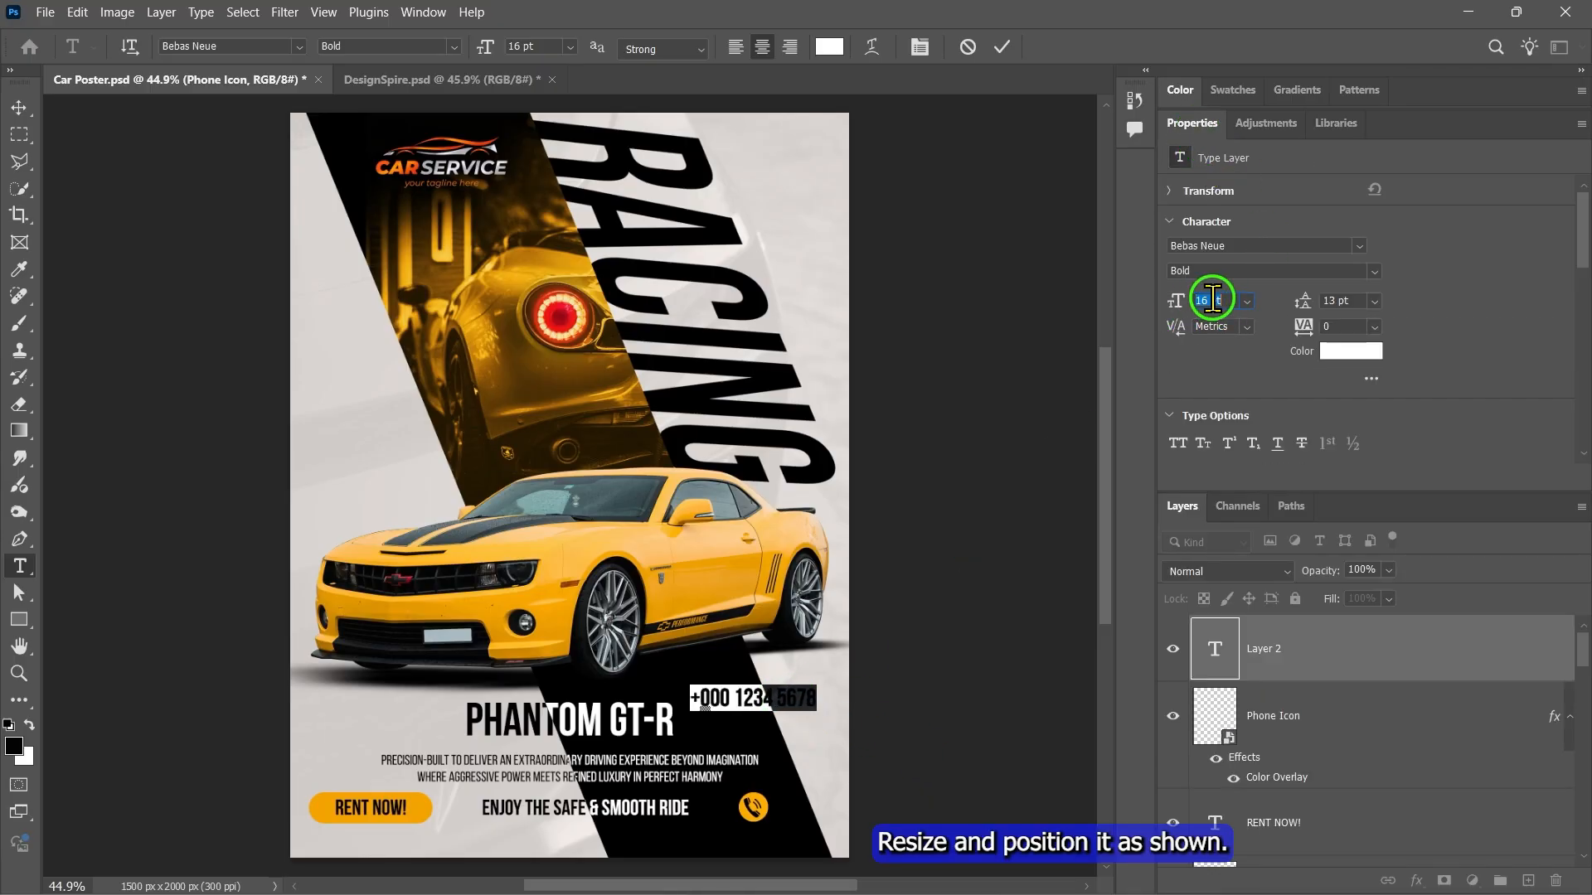
left_click(1217, 300)
left_click(1005, 64)
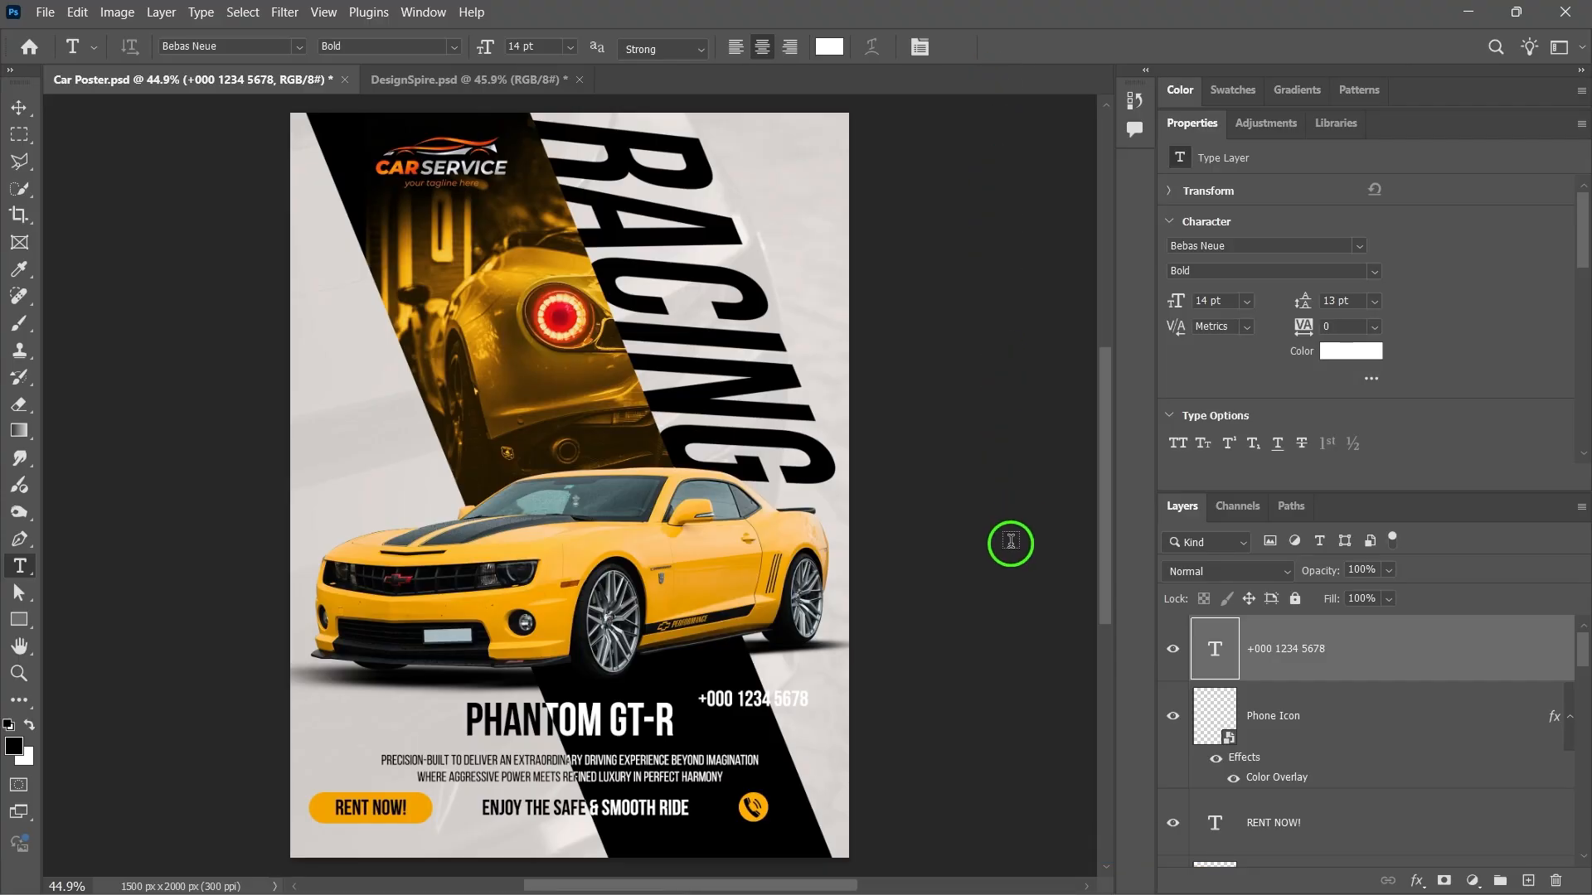
- Place the phone number directly right of the phone icon and shift both closer to the ENJOY THE SAFE & SMOOTH RIDE line
key("v")
left_click_drag(787, 706, 863, 810)
left_click(759, 808, "shift")
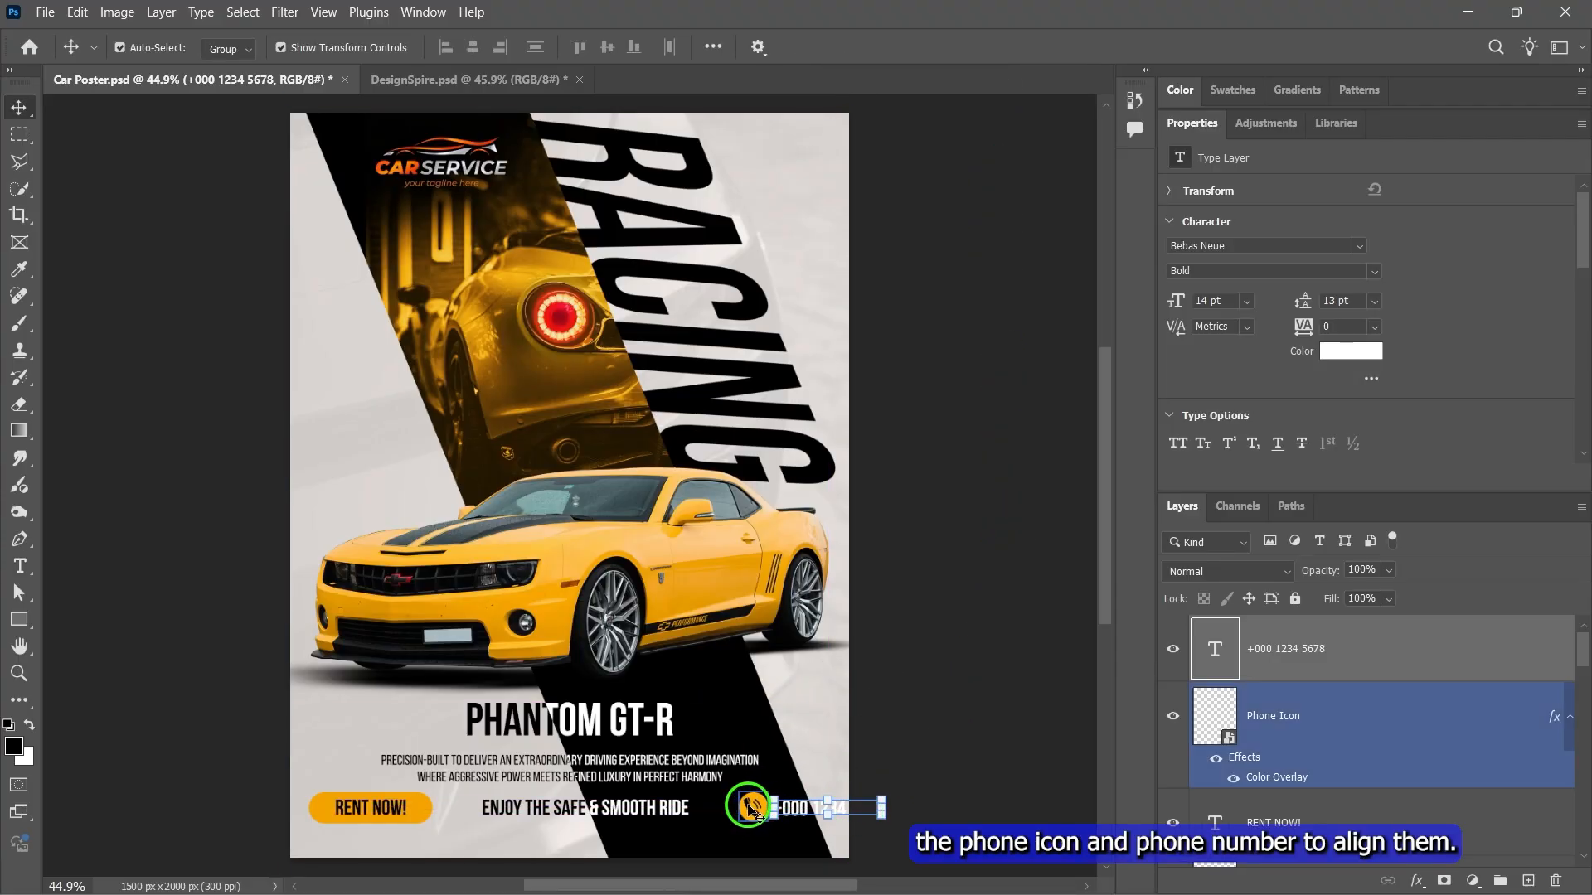
left_click(752, 808, "shift")
left_click_drag(753, 811, 601, 810)
- Select the whole bottom row, from the RENT NOW! button to the phone number, and nudge it slightly down for better balance
left_click(917, 798)
left_click_drag(1001, 819, 423, 813)
left_click_drag(637, 812, 637, 816)
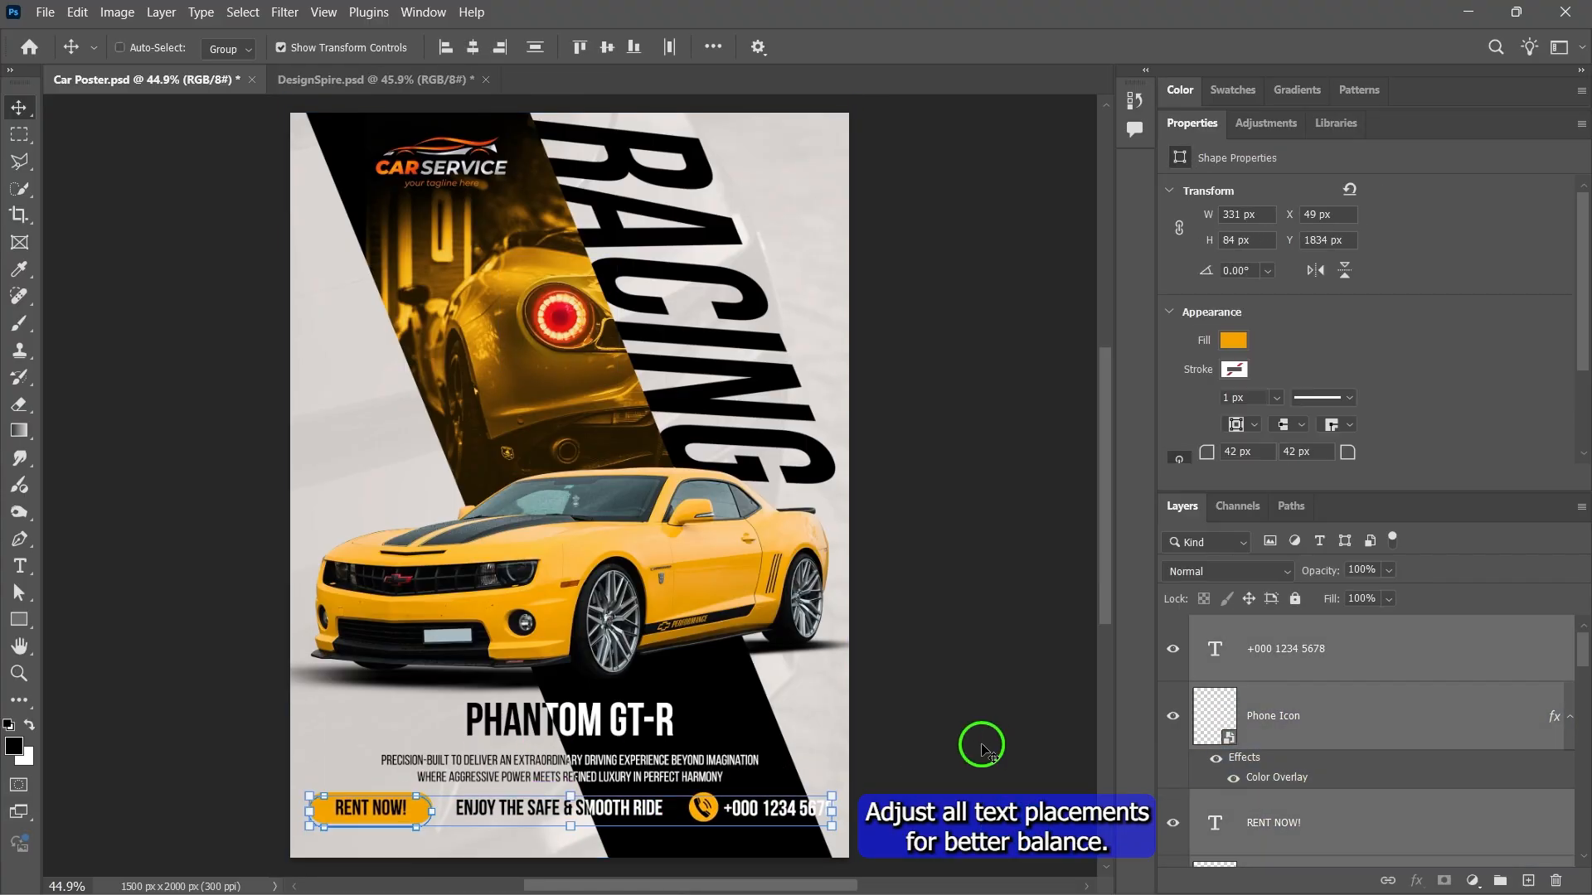
- Move the phone number layer directly above the clipped ENJOY THE SAFE & SMOOTH RIDE layer and clip it too
double_click(1204, 122)
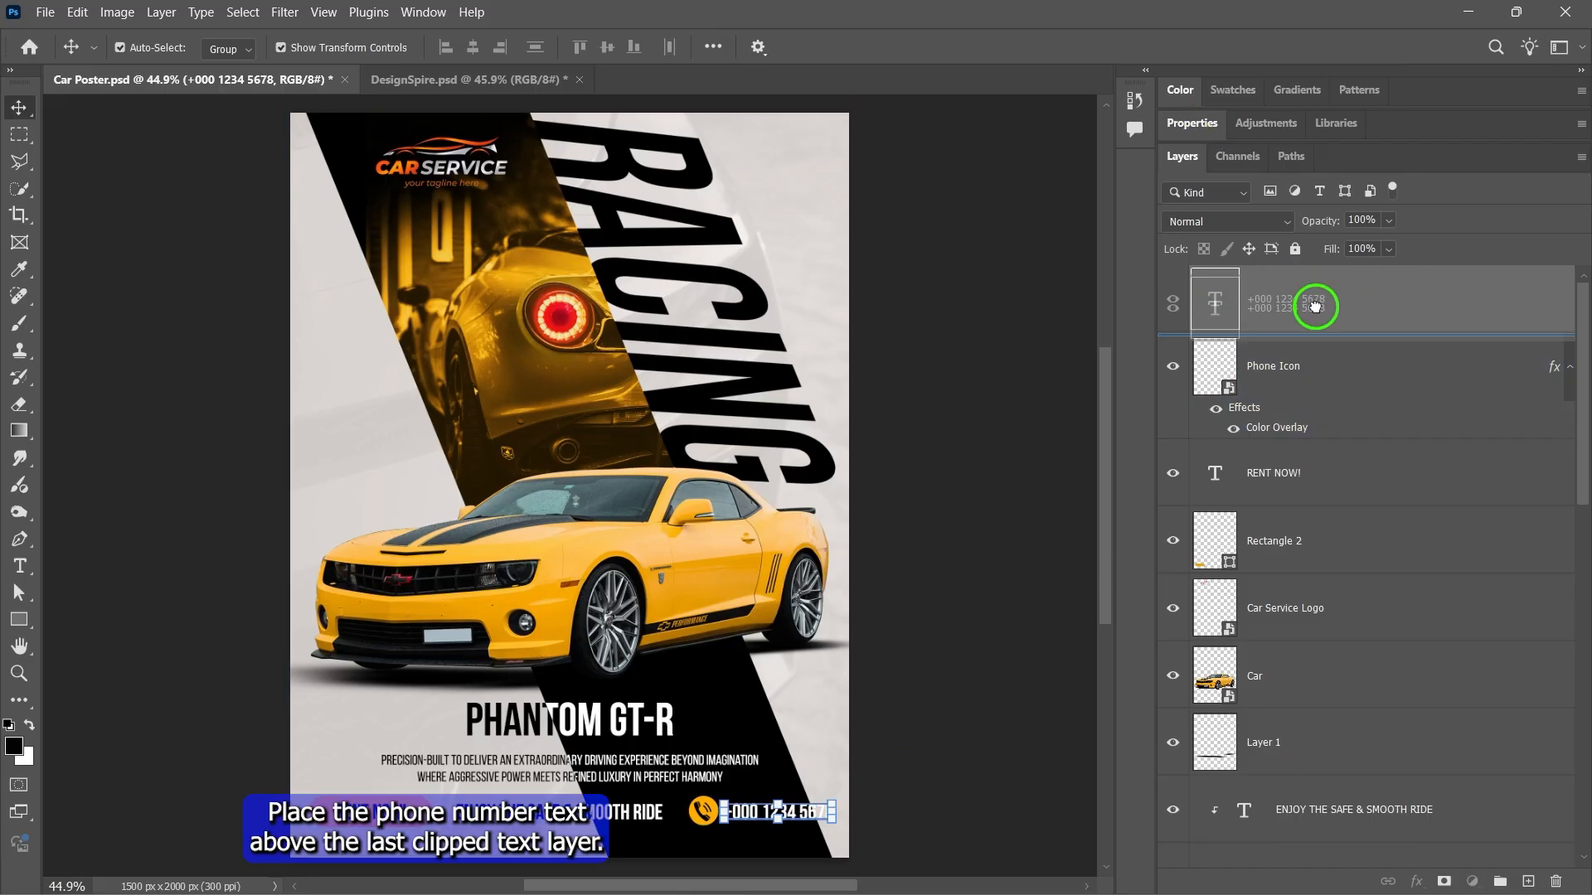
left_click_drag(1318, 309, 1342, 748)
scroll(1341, 748, "down", 4)
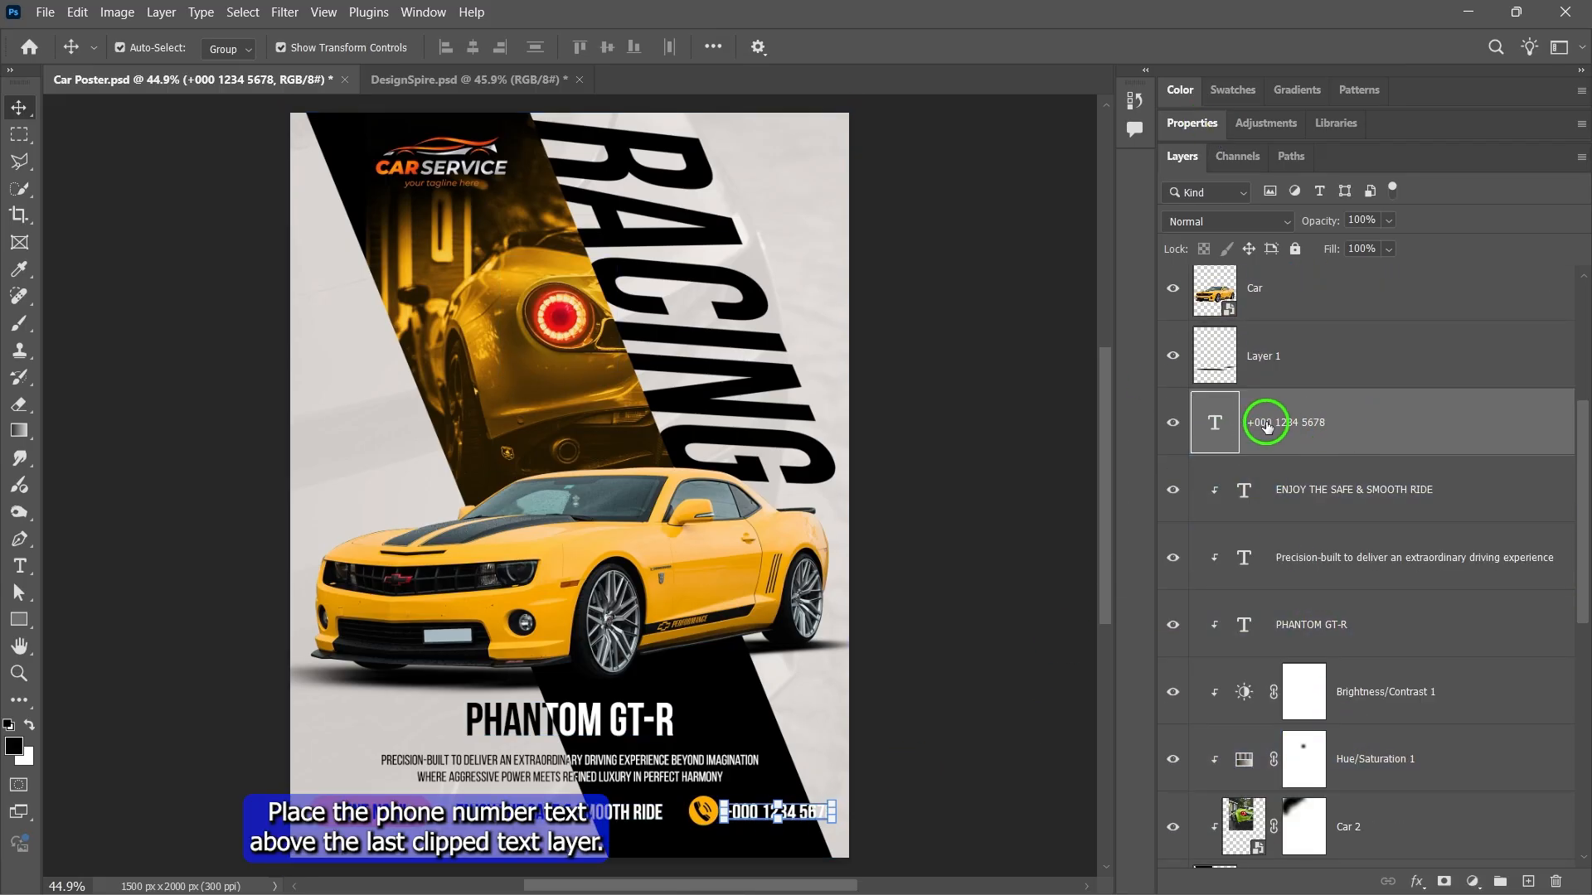
right_click(1295, 427)
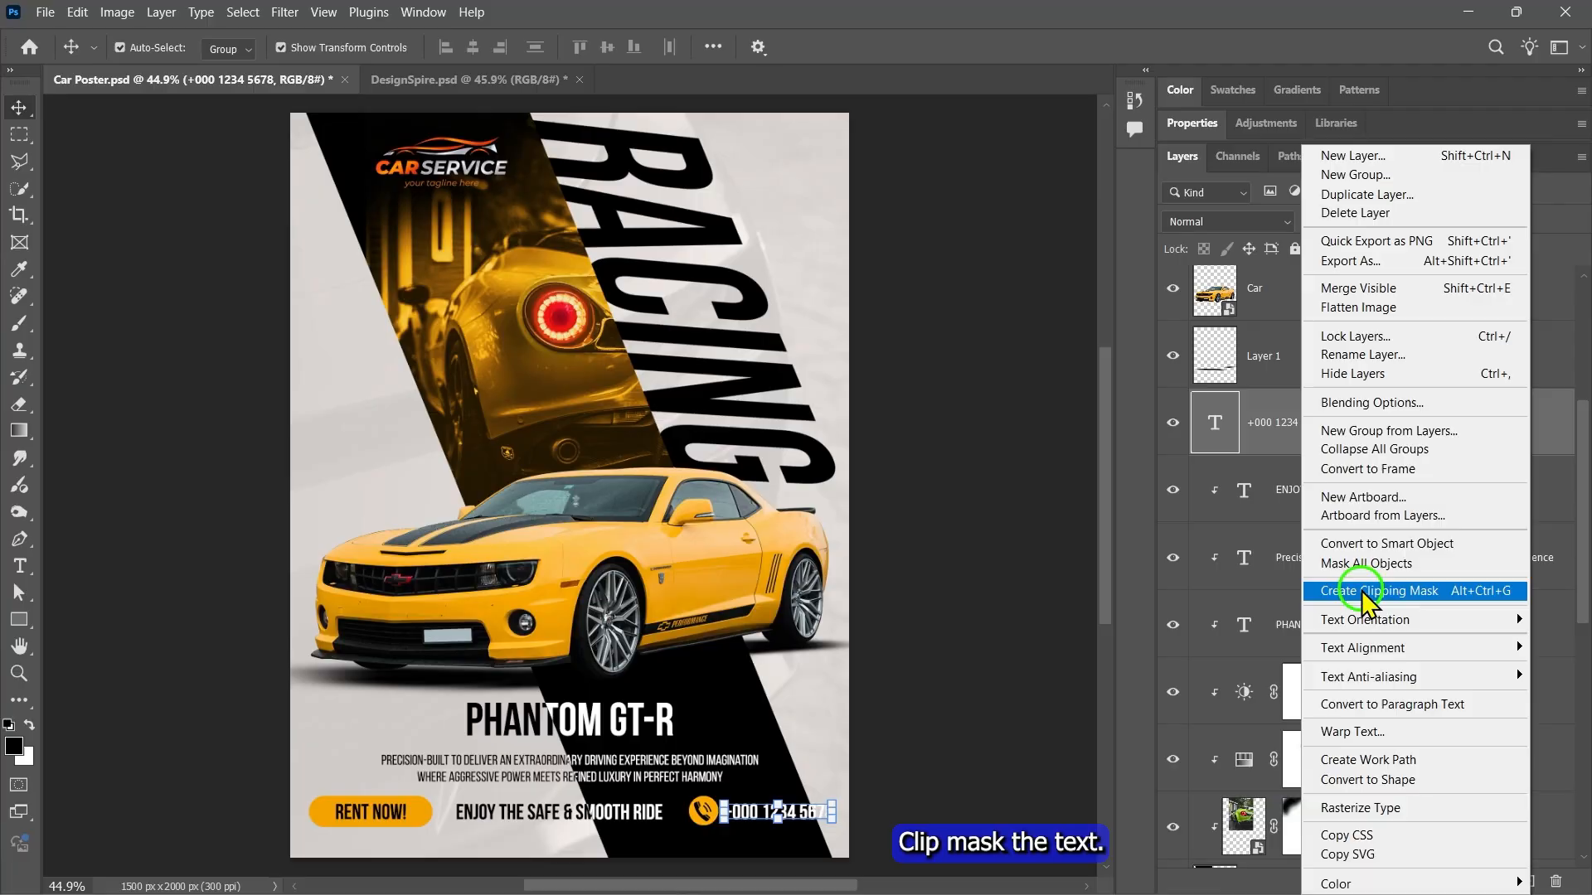
left_click(1424, 597)
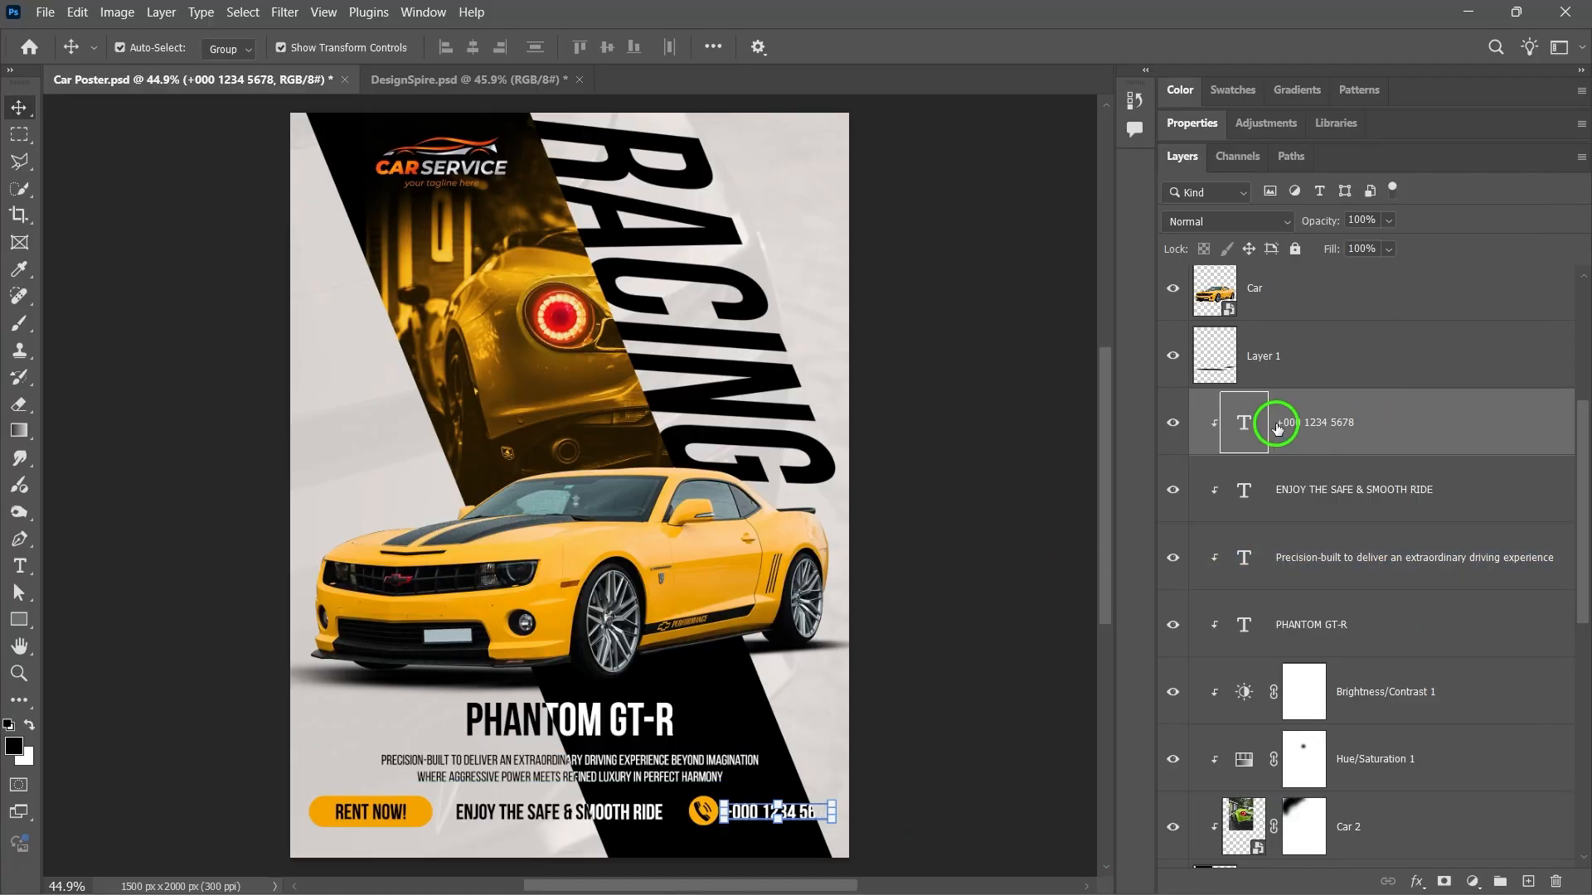
- Duplicate the clipped phone number layer, move the copy directly below Rectangle 1 and set its text color to black (000000)
key("ctrl+j")
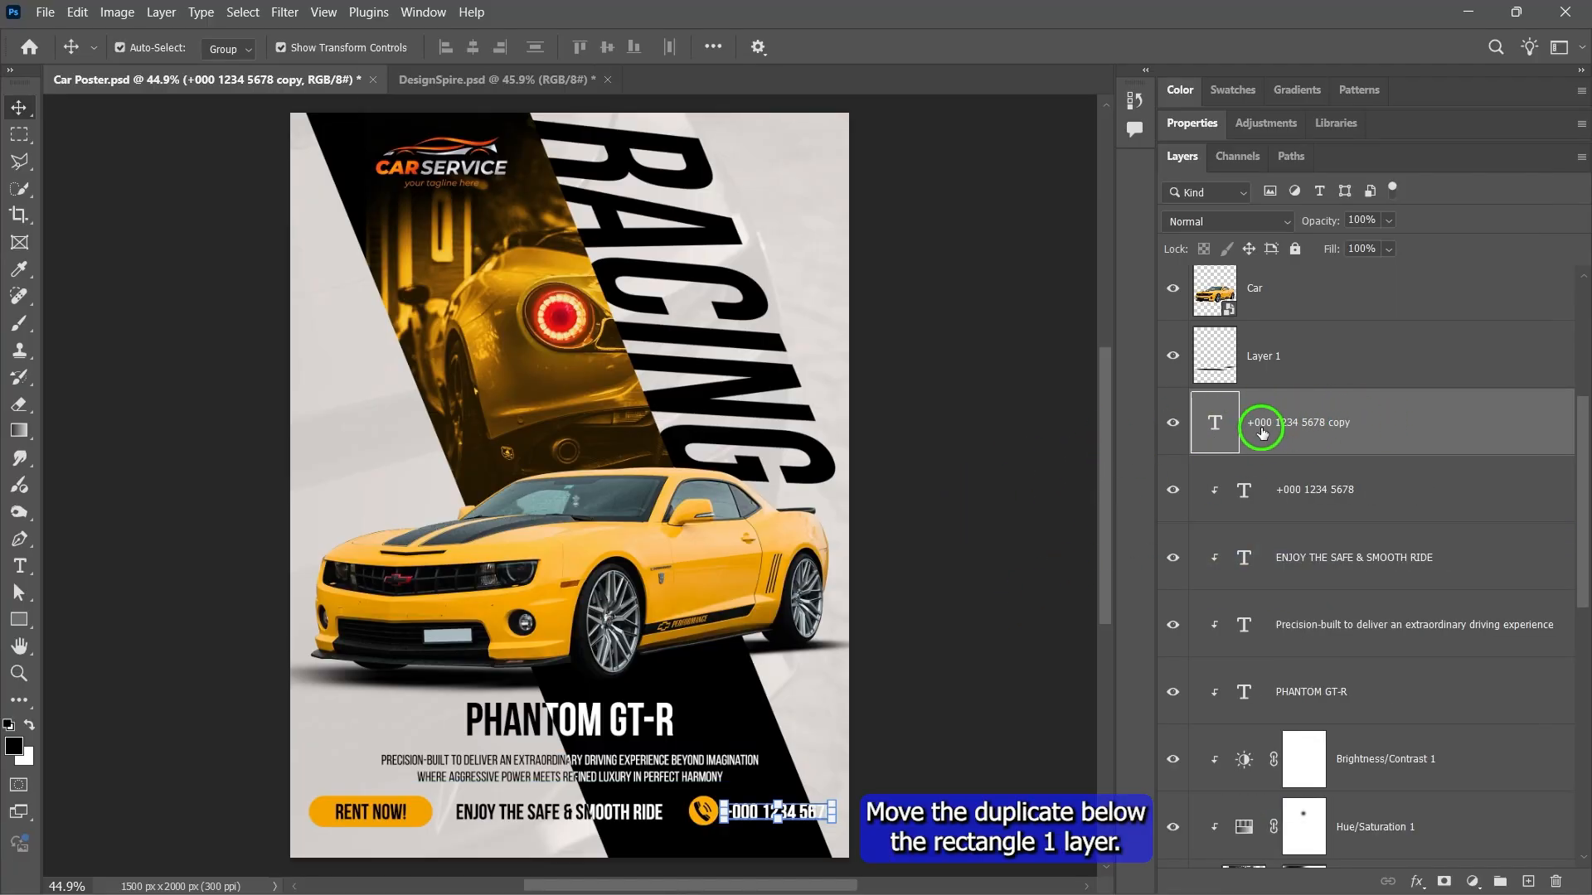
left_click_drag(1251, 419, 1393, 854)
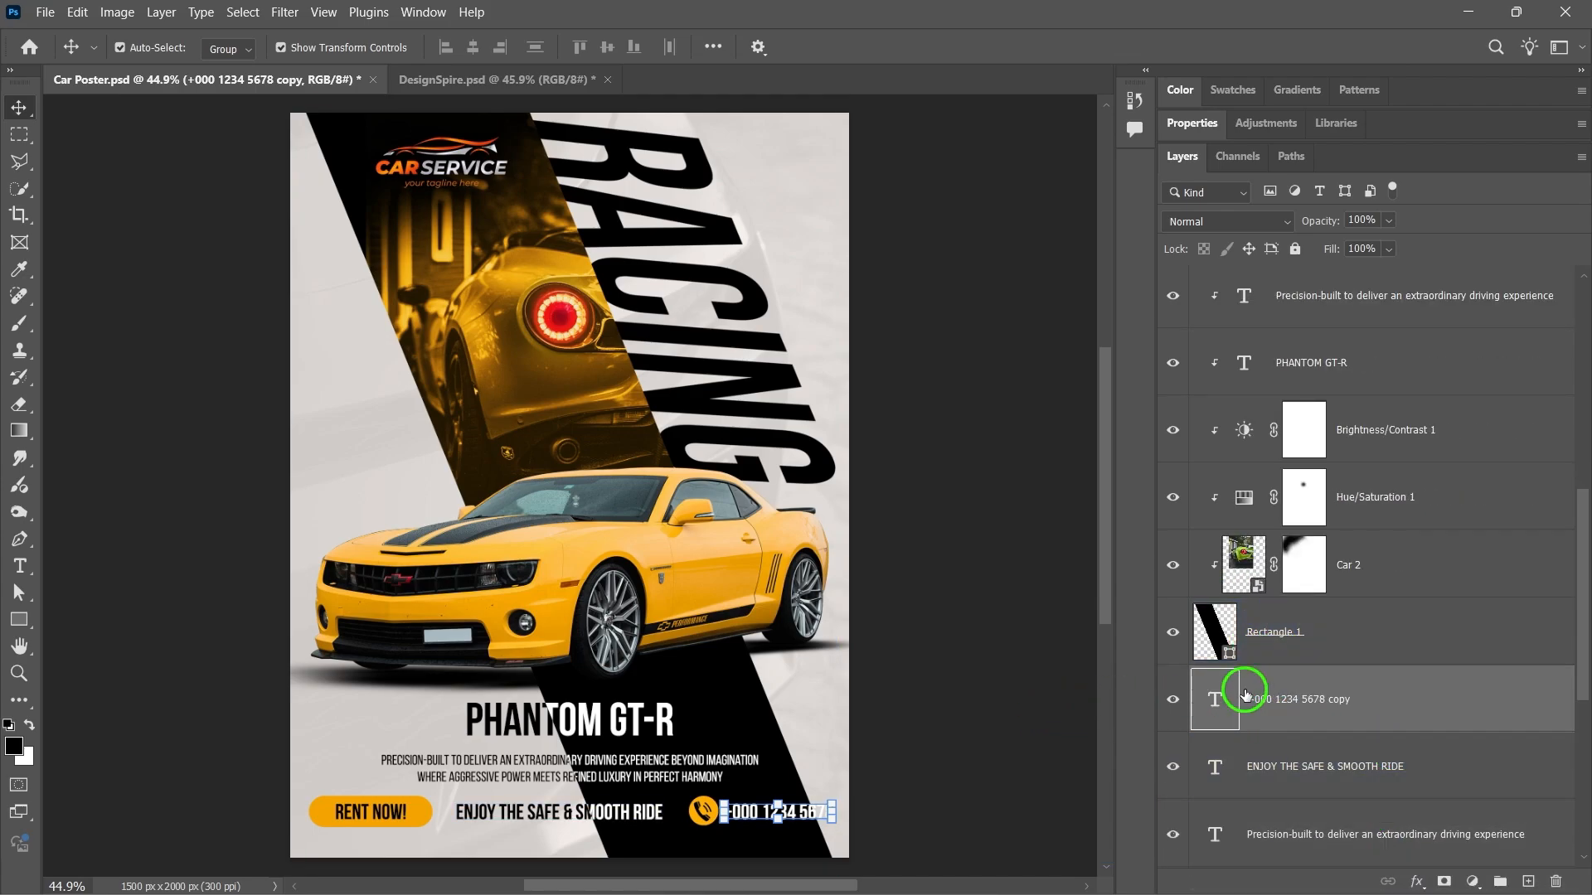
left_click(1191, 124)
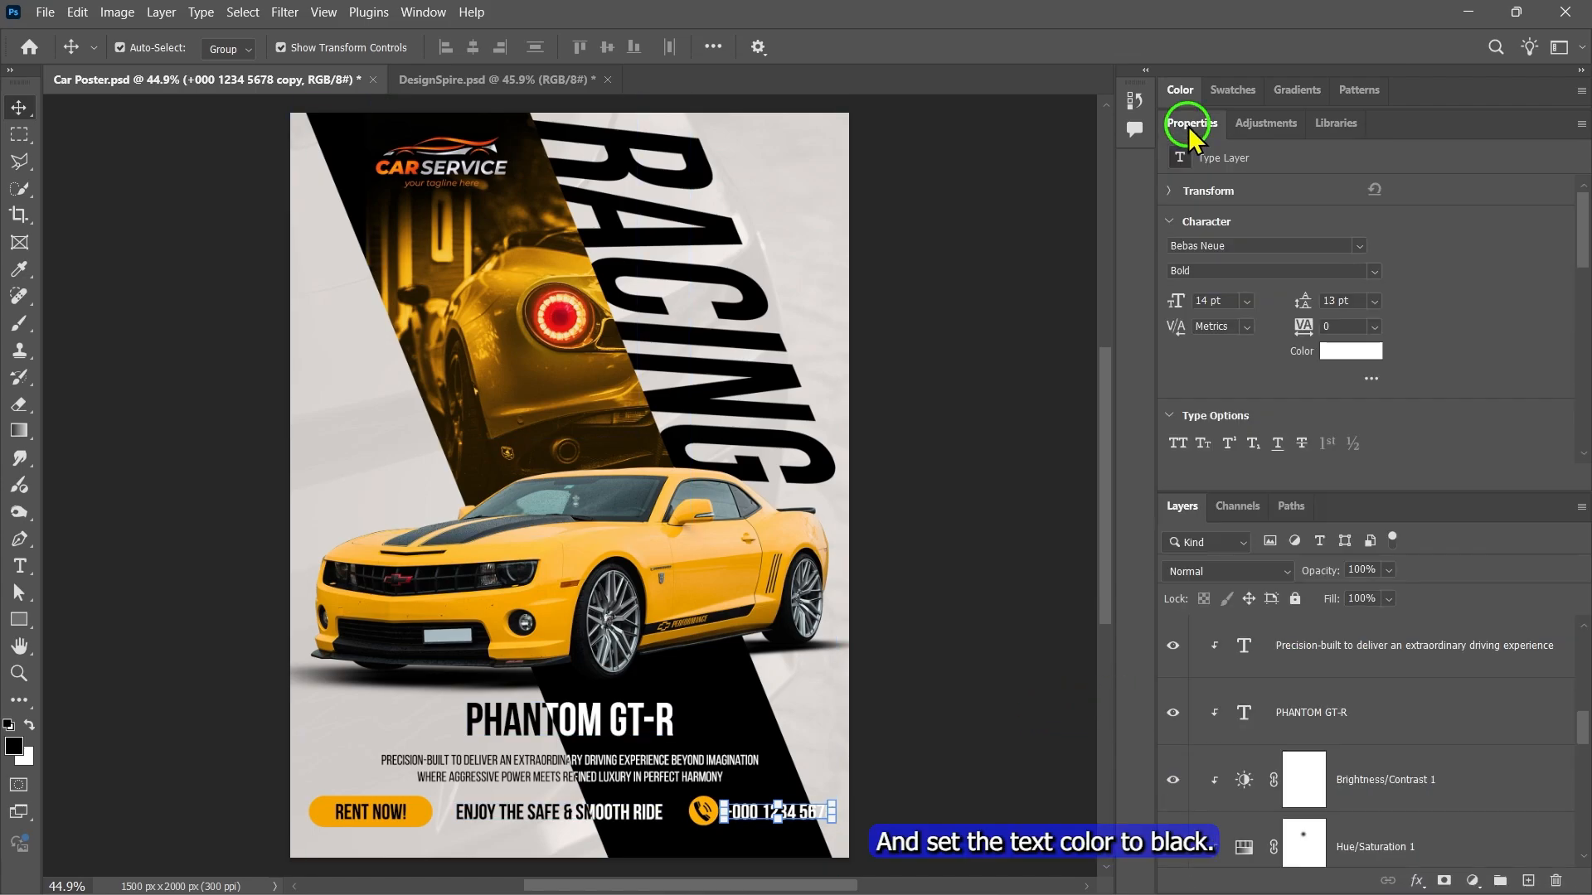
left_click(1334, 355)
left_click_drag(1128, 356, 920, 494)
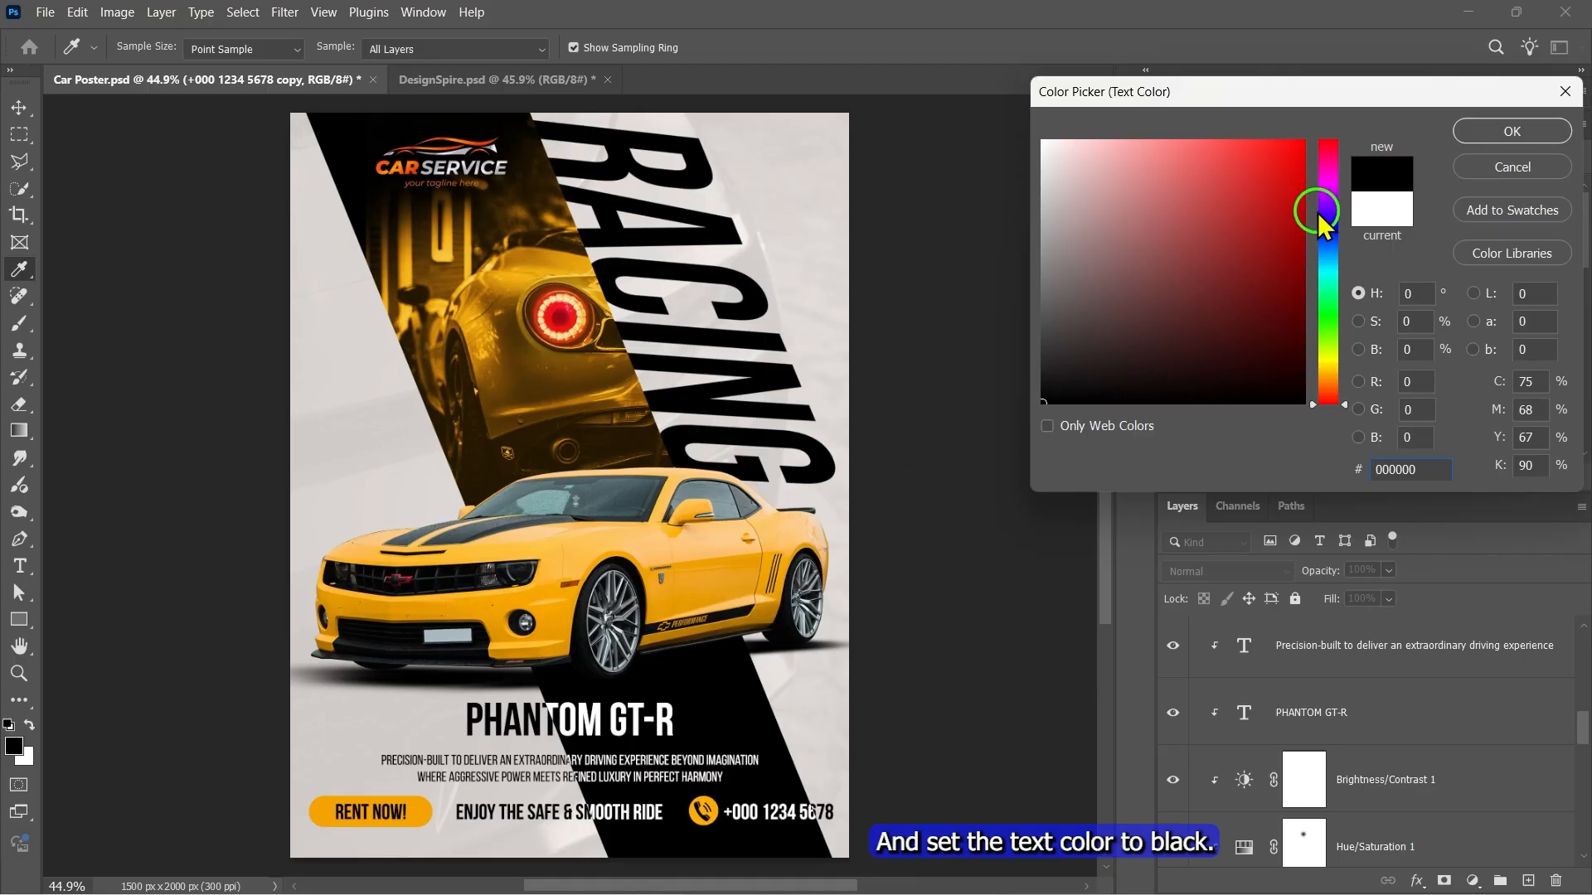
left_click(1526, 131)
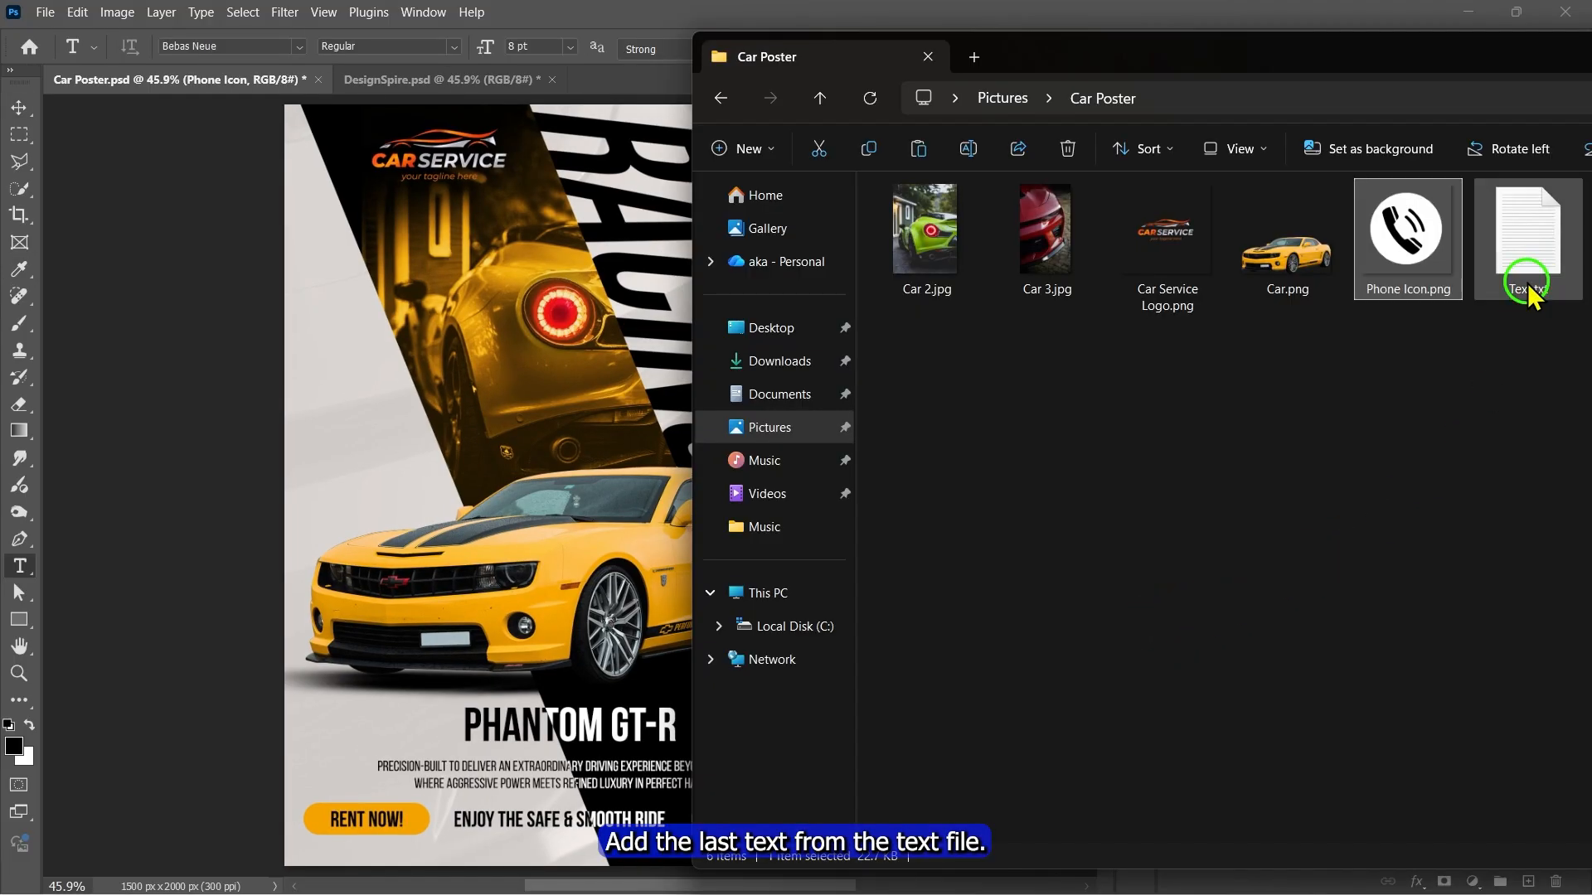
- Open Text.txt from the Car Poster folder, copy its last line starting "Step into the future of driving" and return to the poster
double_click(1532, 249)
left_click_drag(1223, 327, 363, 335)
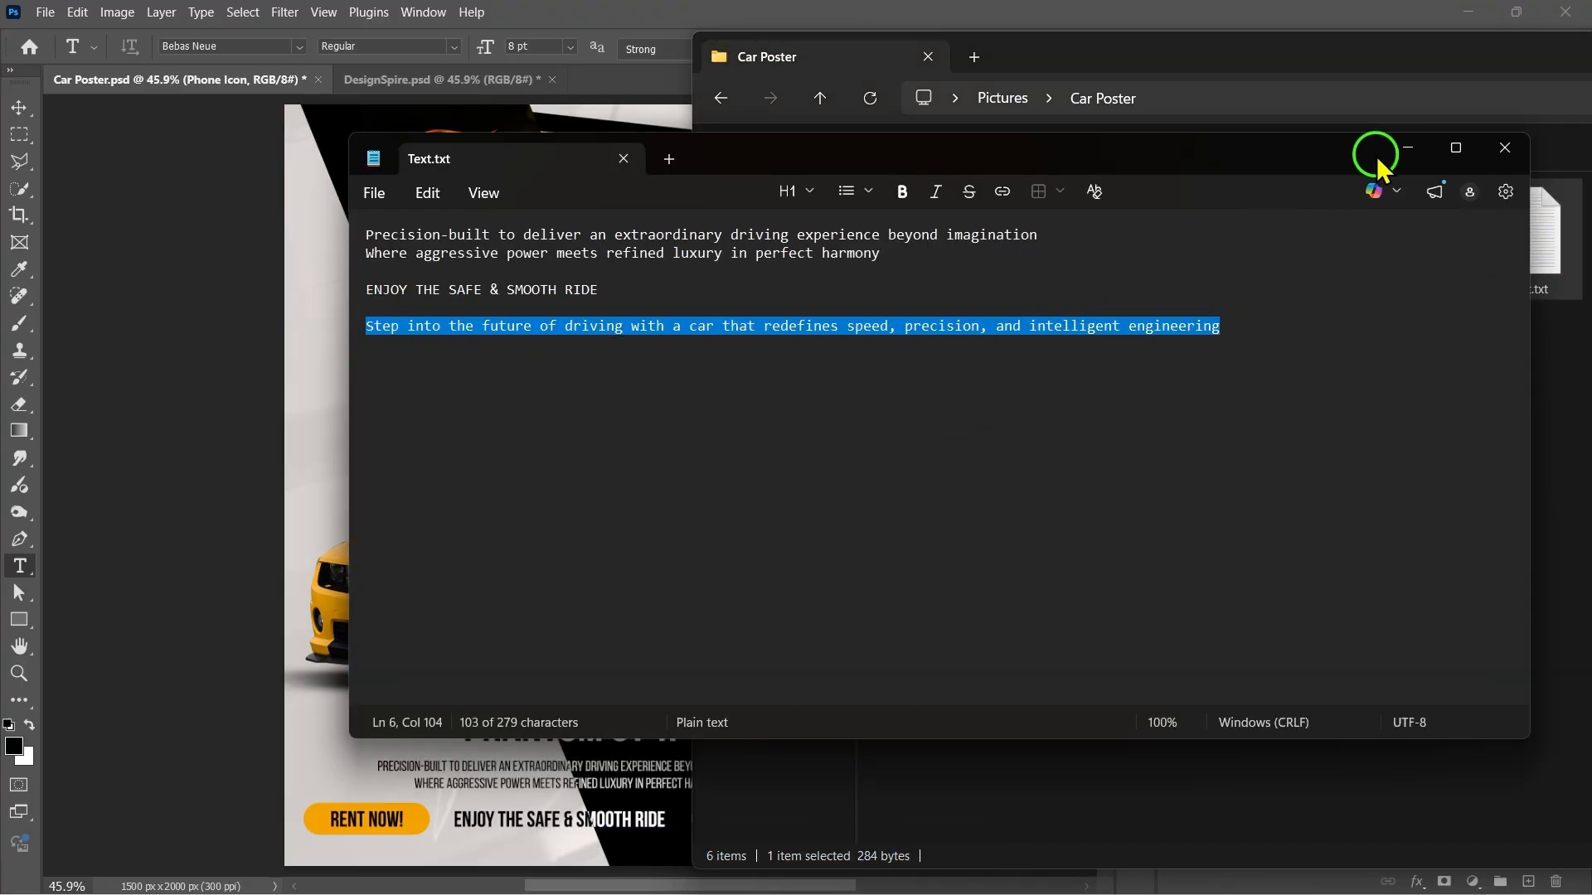
left_click(1405, 149)
left_click(1272, 26)
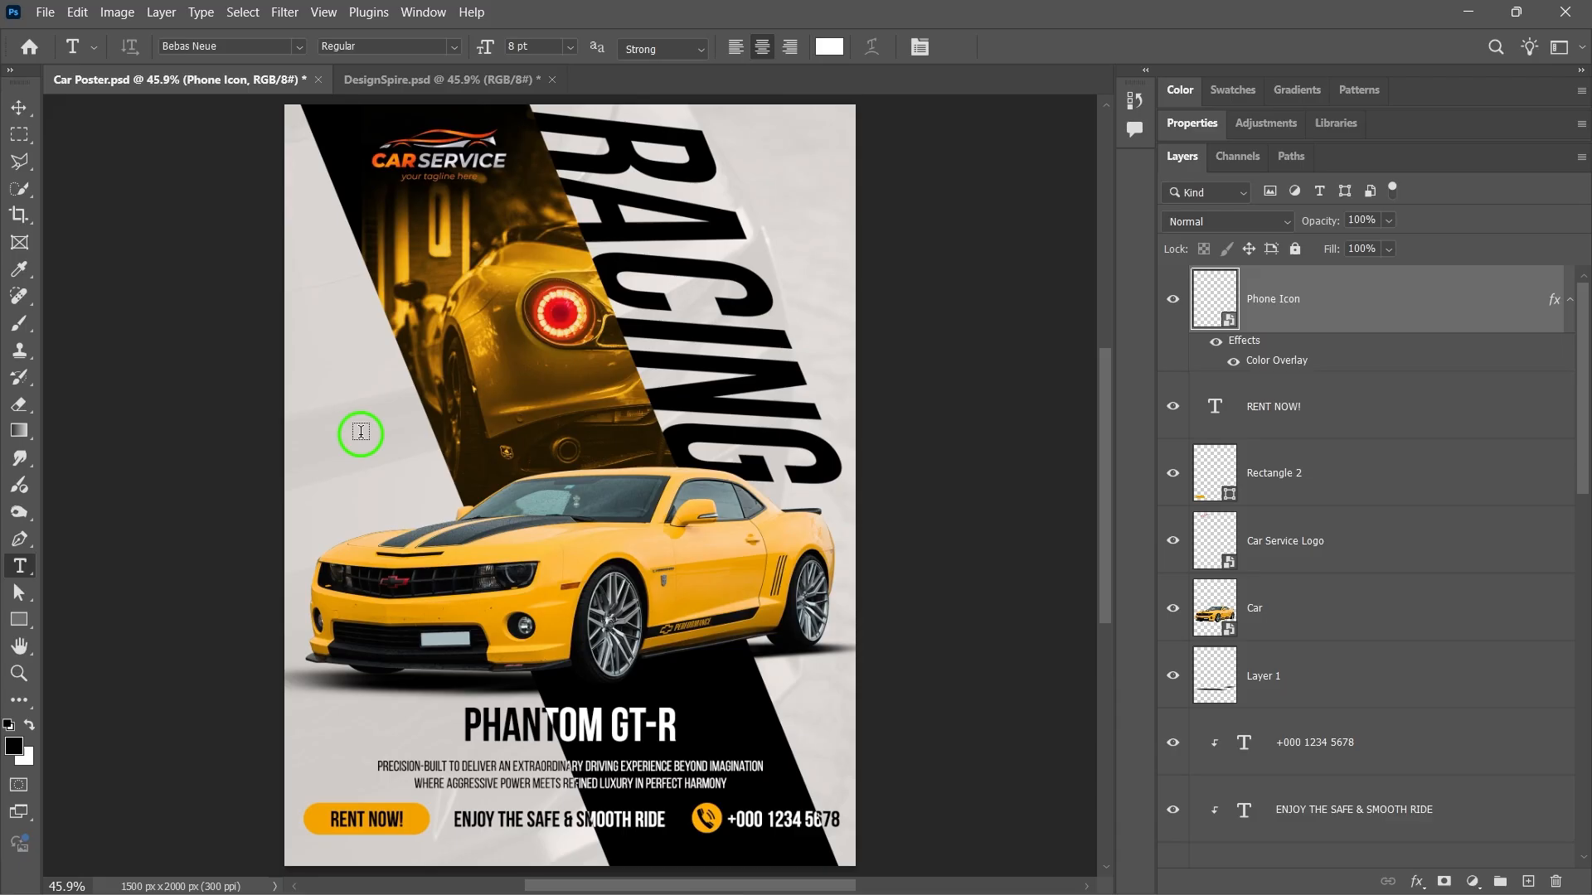
- Paste the copied line as a new text layer and place it beneath the bottom row of the poster
left_click(448, 847)
key("ctrl+v")
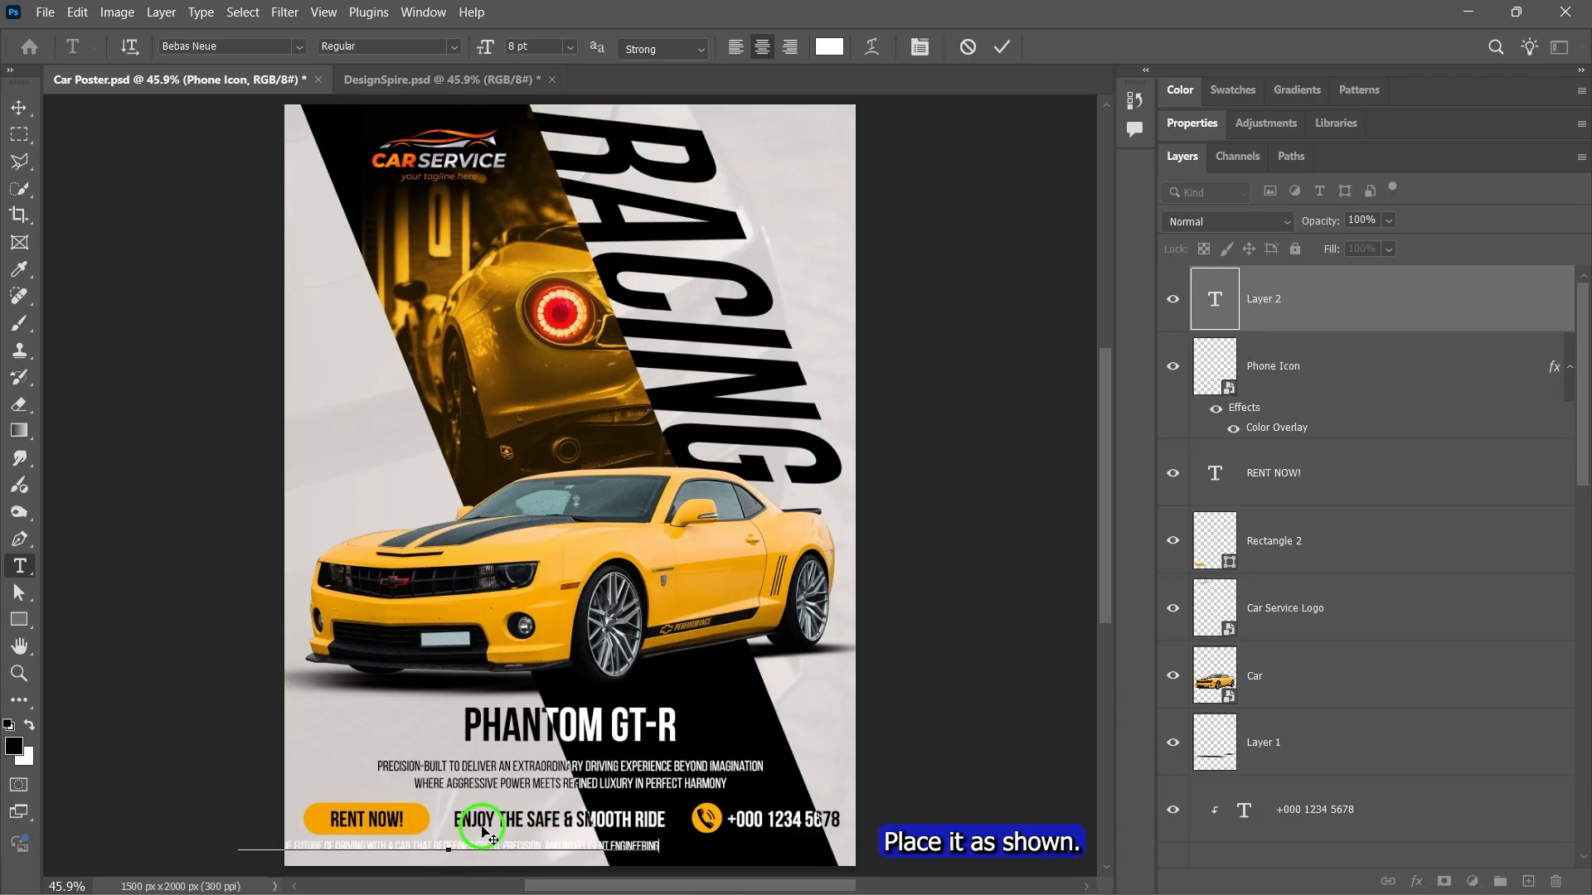
left_click_drag(563, 852, 695, 852)
key("ctrl+Return")
- Set the "Step into the future of driving" text to 5 pt and center it horizontally at the poster's bottom edge
triple_click(695, 850)
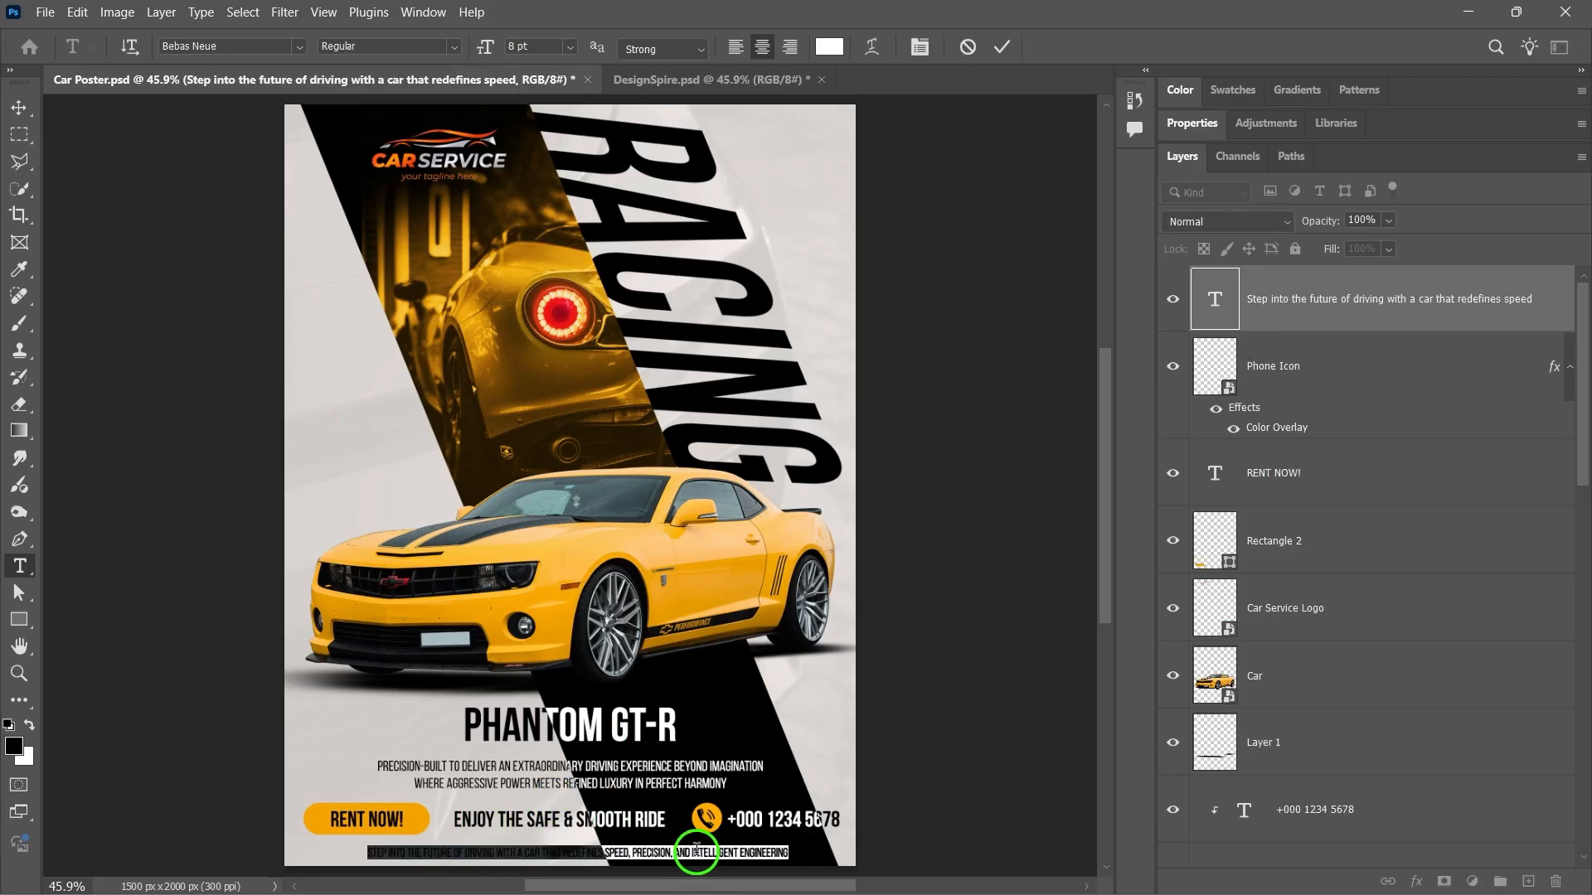
left_click(1191, 123)
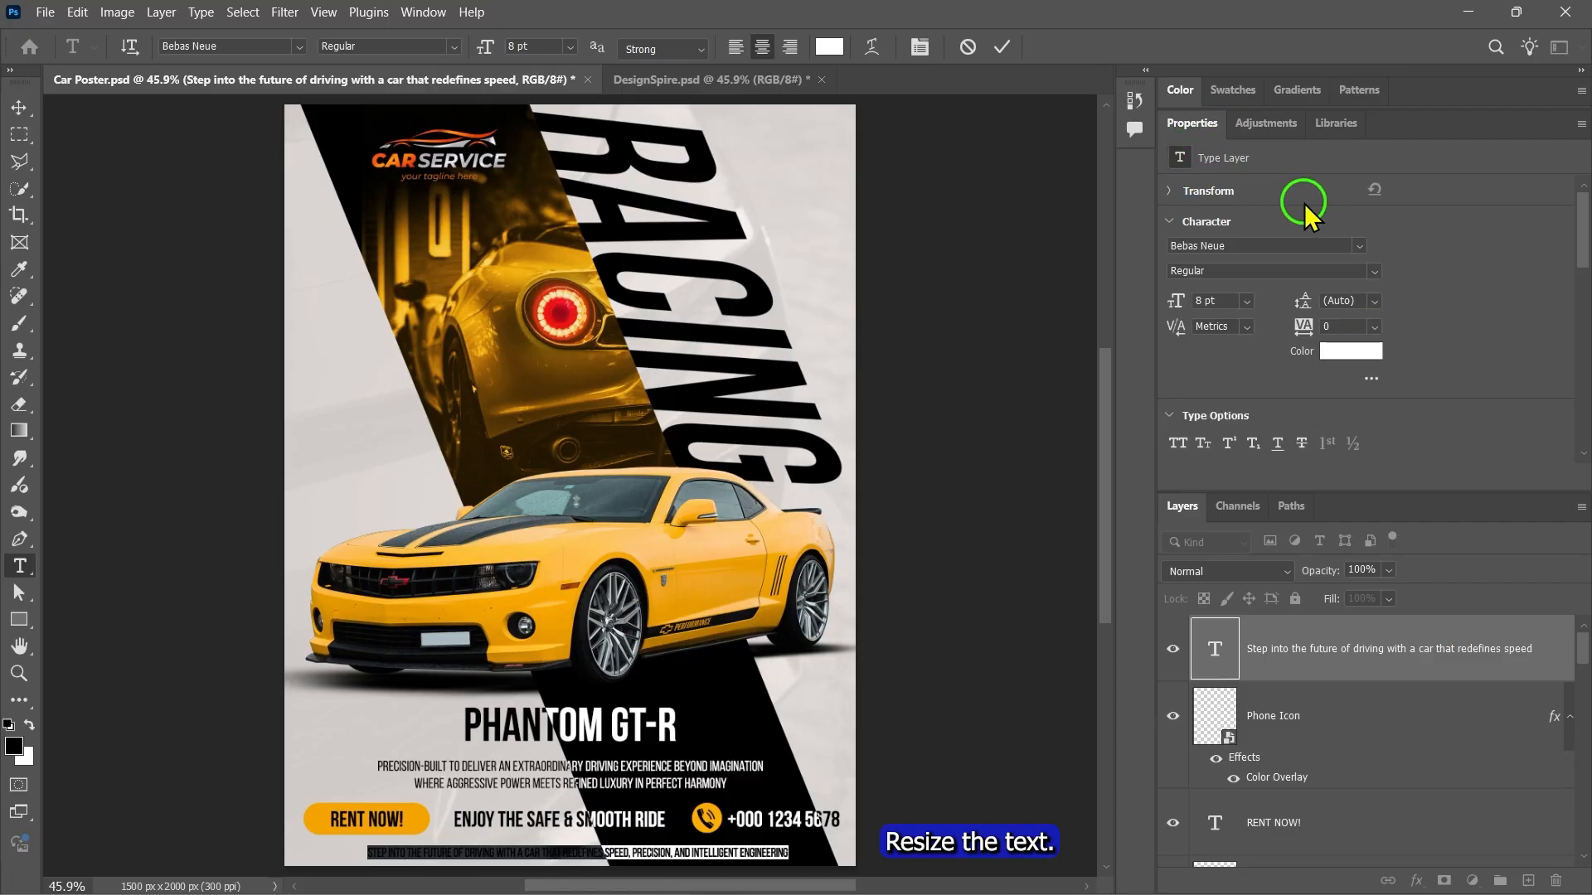
scroll(1209, 299, "down", 3)
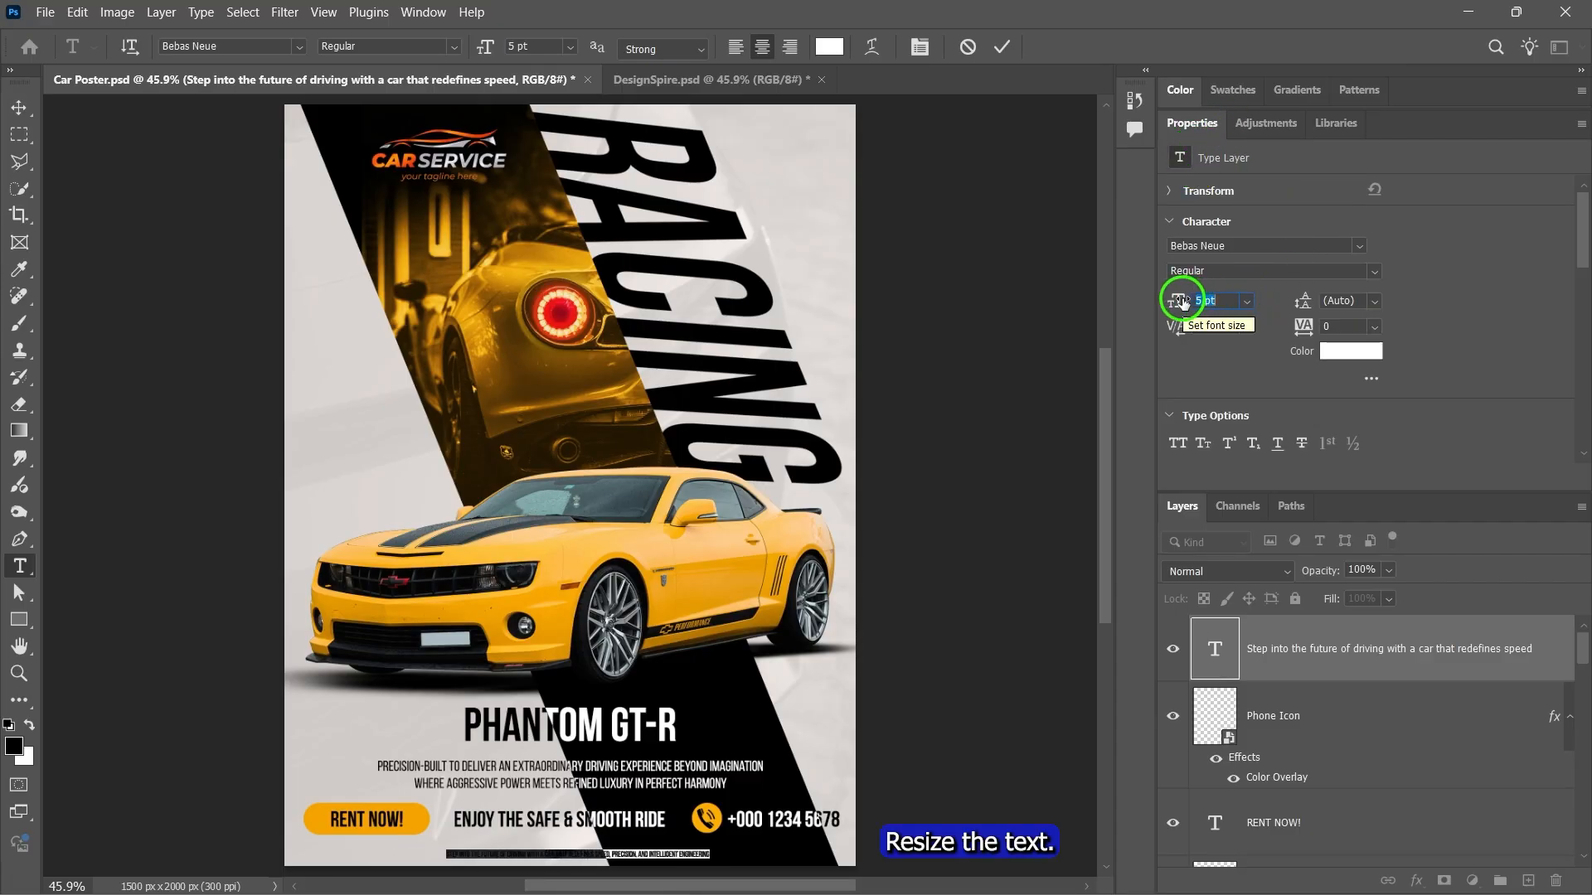
left_click(1002, 48)
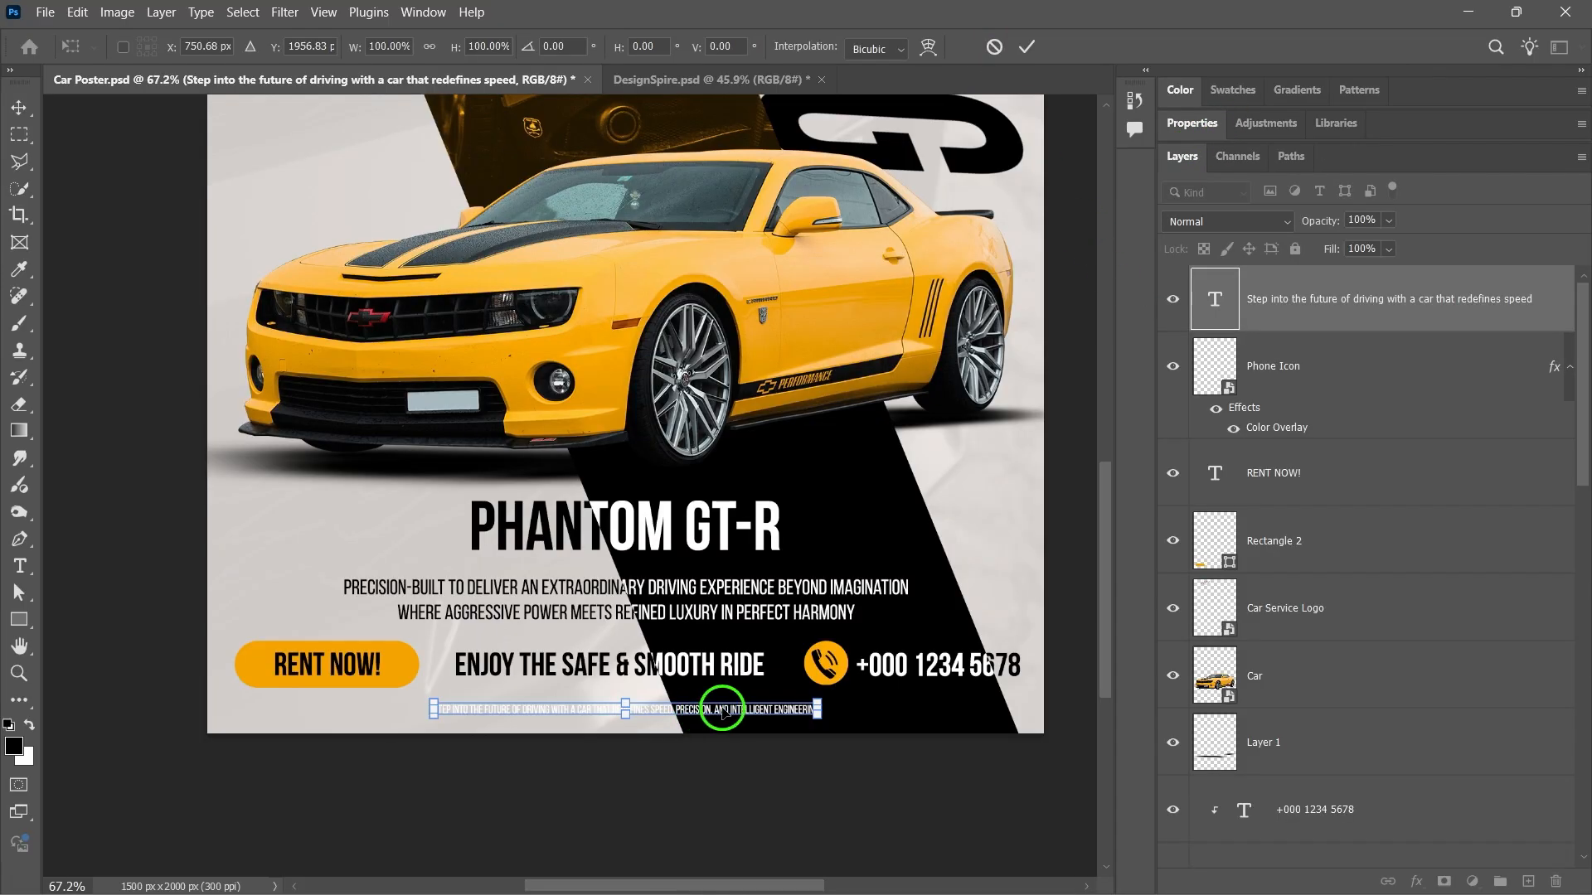
left_click(1028, 47)
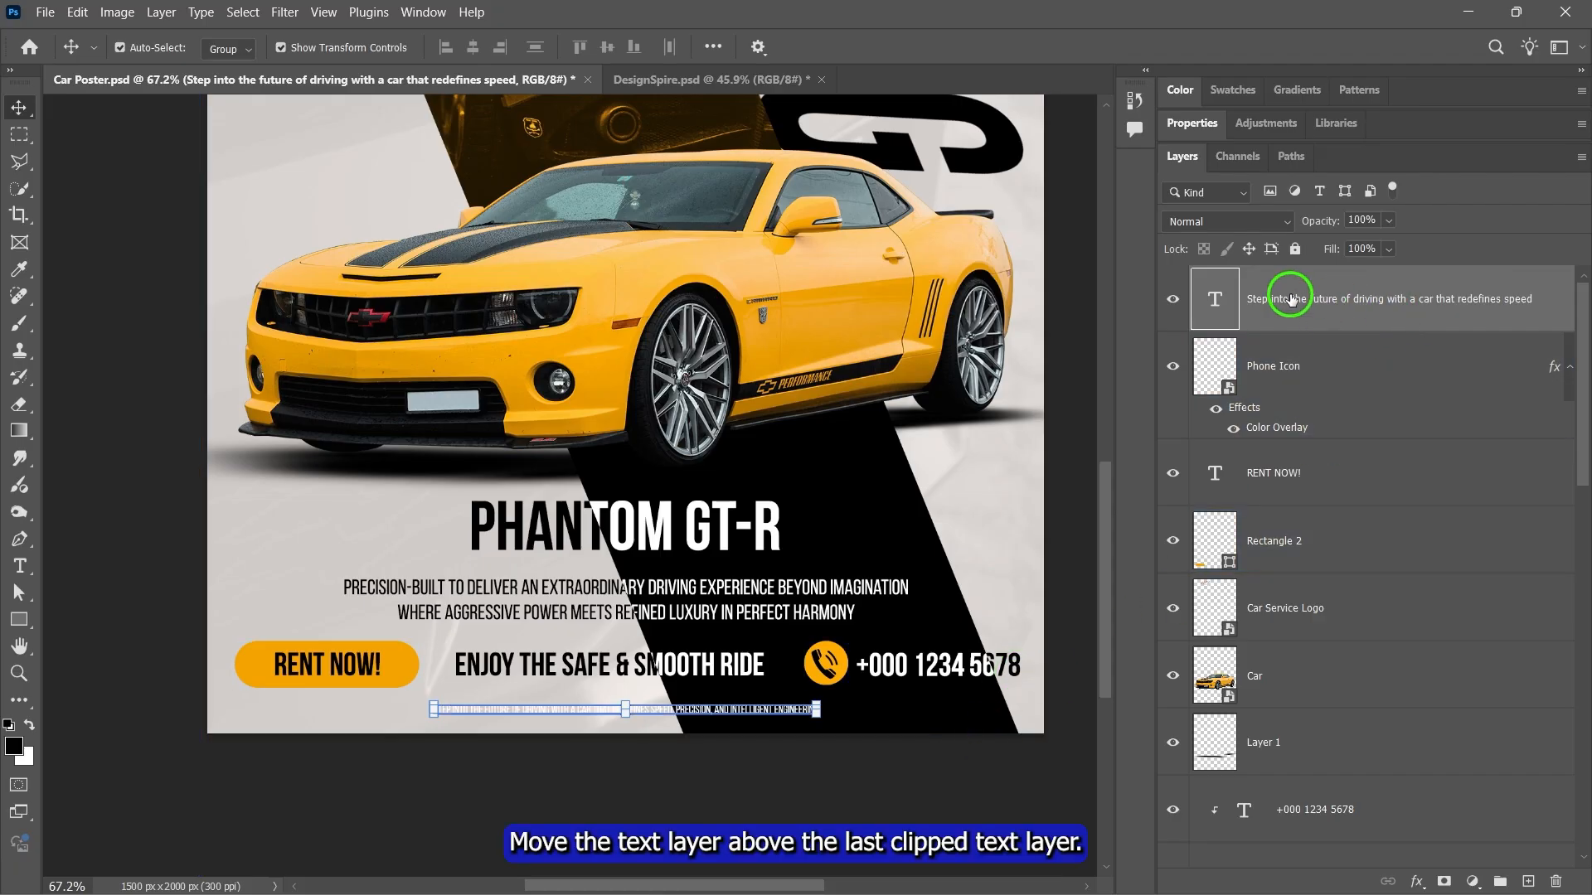
- Move the "Step into the future of driving" layer directly above the clipped phone number layer and clip it
left_click_drag(1332, 315, 1274, 487)
right_click(1300, 422)
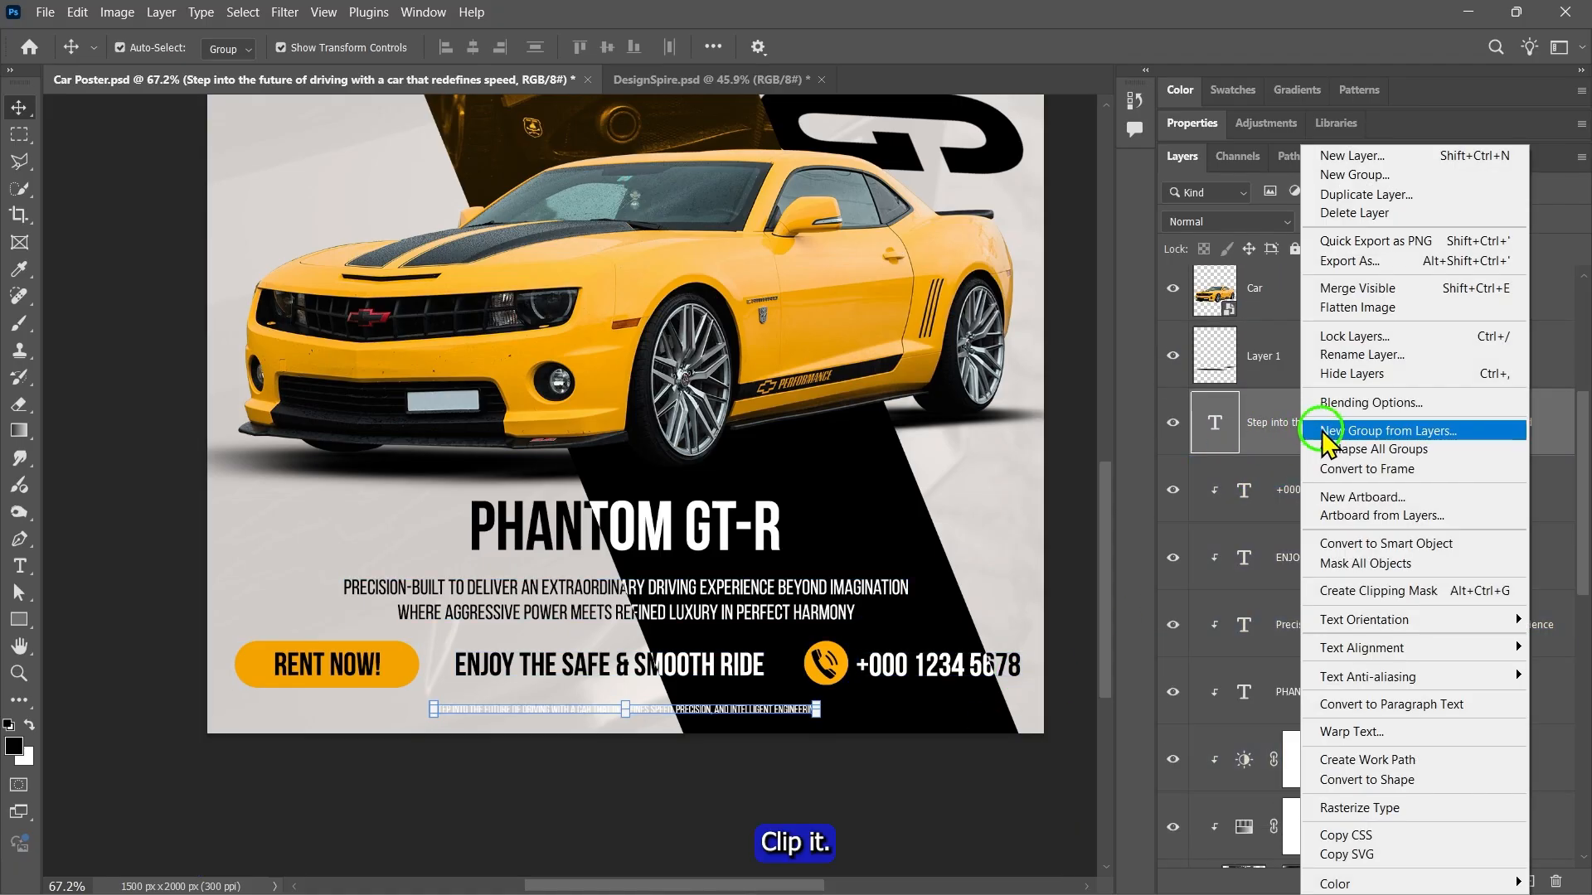
left_click(1401, 591)
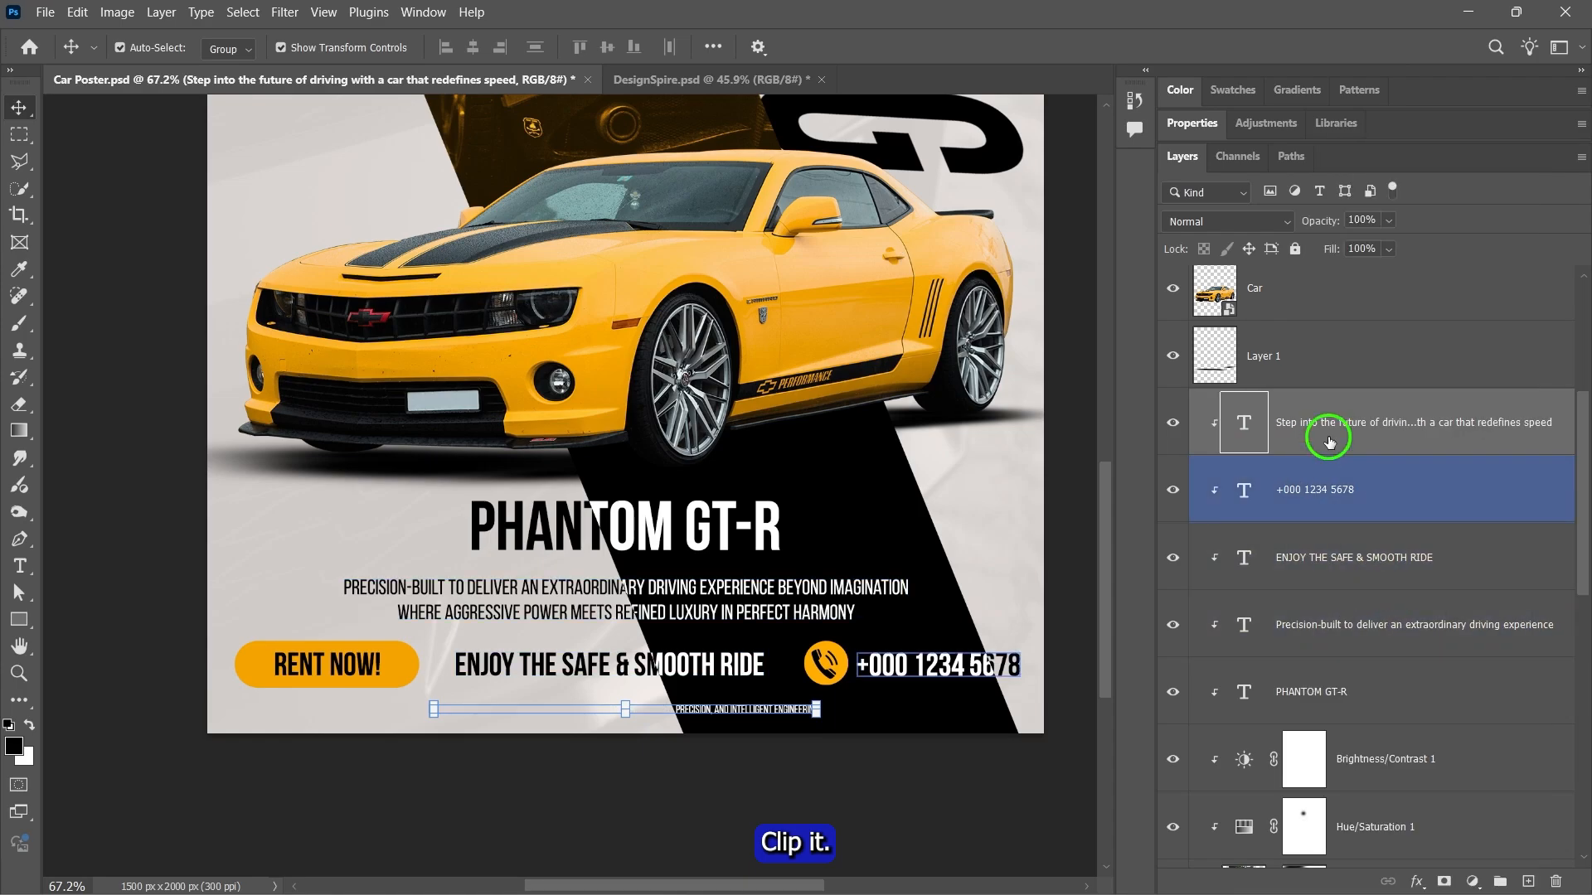
- Duplicate the clipped "Step into the future of driving" layer, move the copy directly below Rectangle 1 and color its text black (000000)
key("ctrl+j")
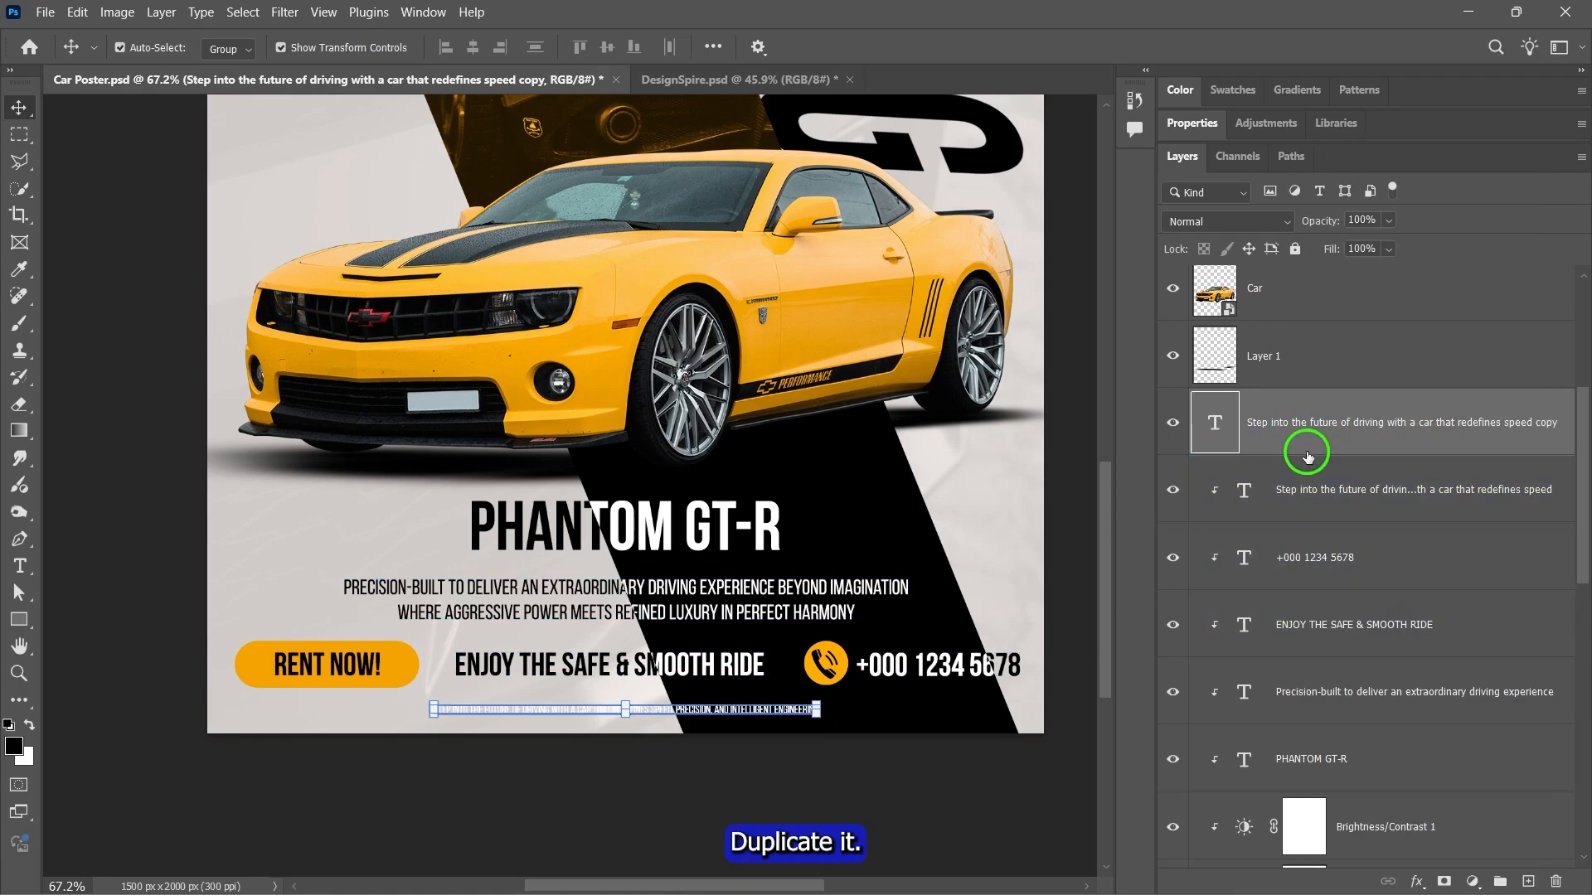
left_click_drag(1321, 415, 1269, 625)
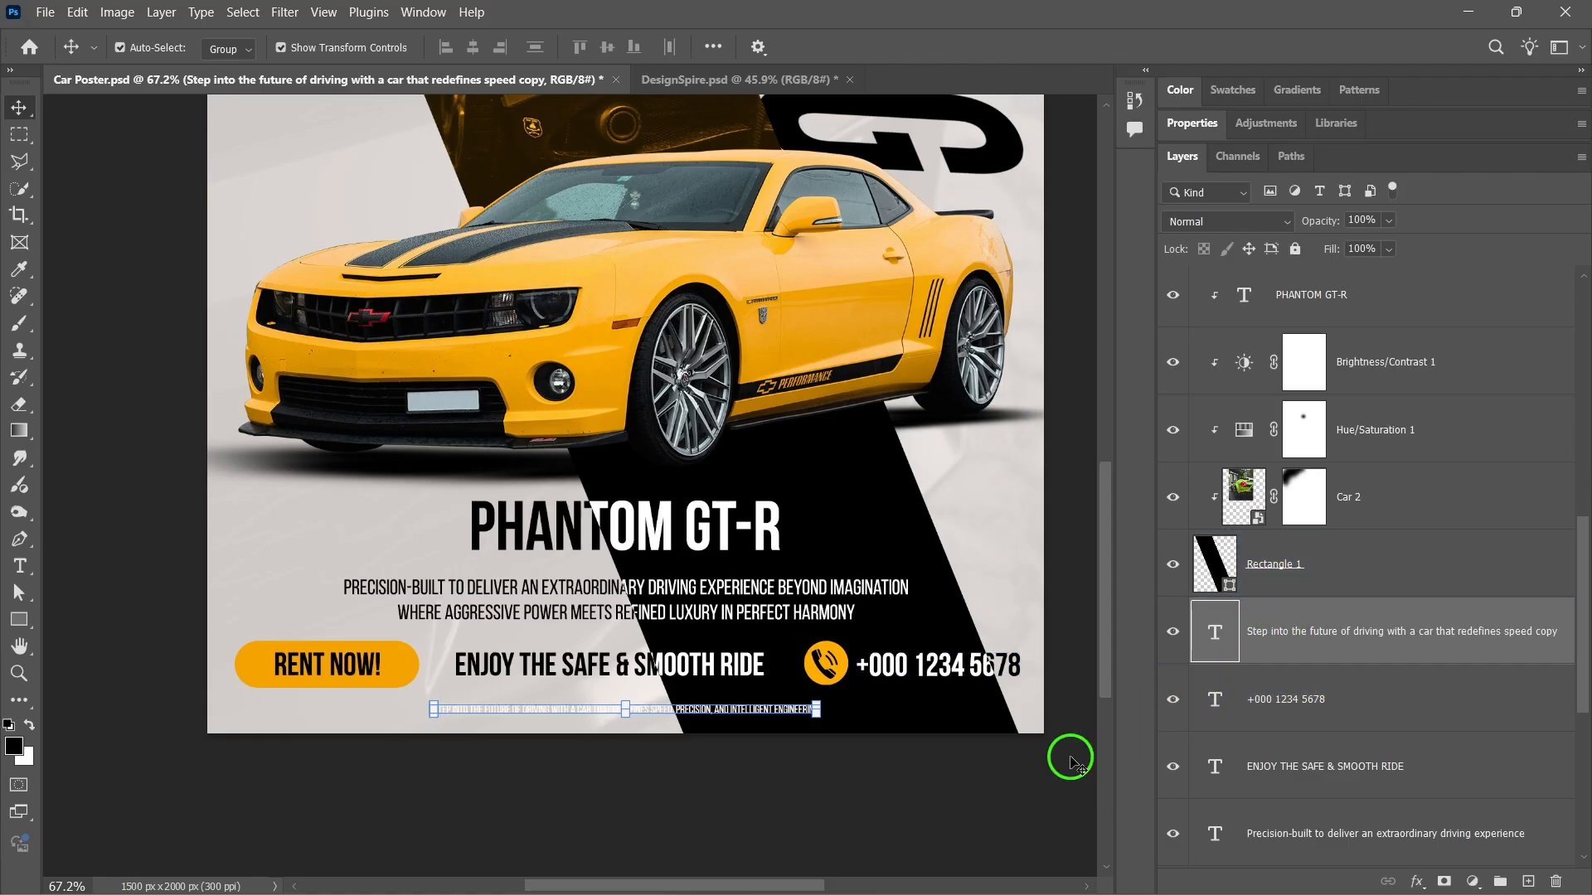
left_click(1191, 122)
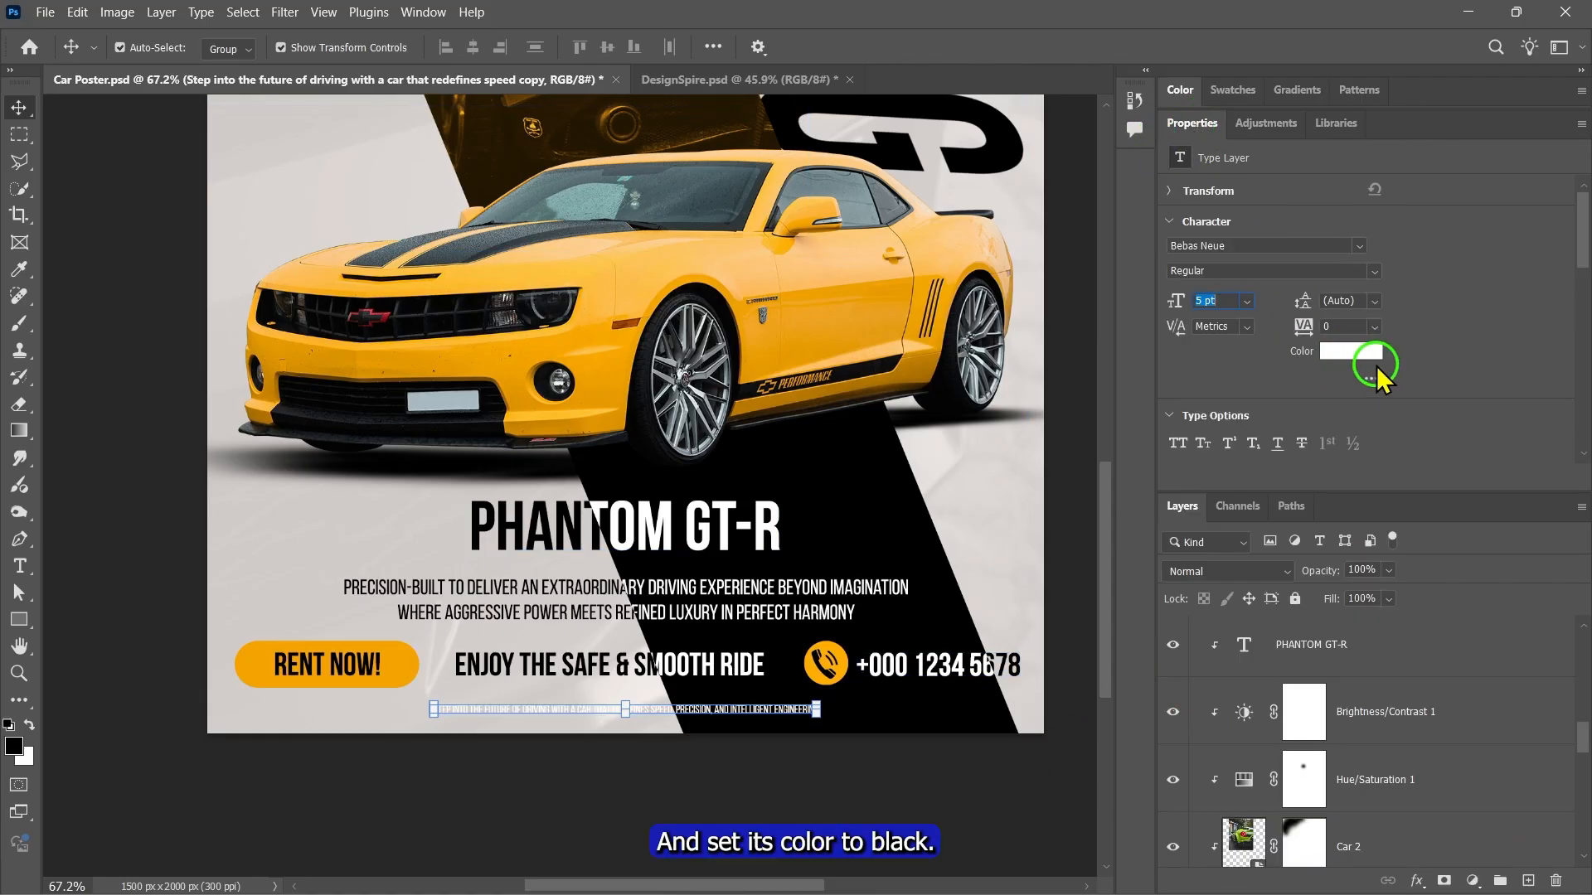
left_click(1335, 358)
left_click_drag(1154, 334, 972, 483)
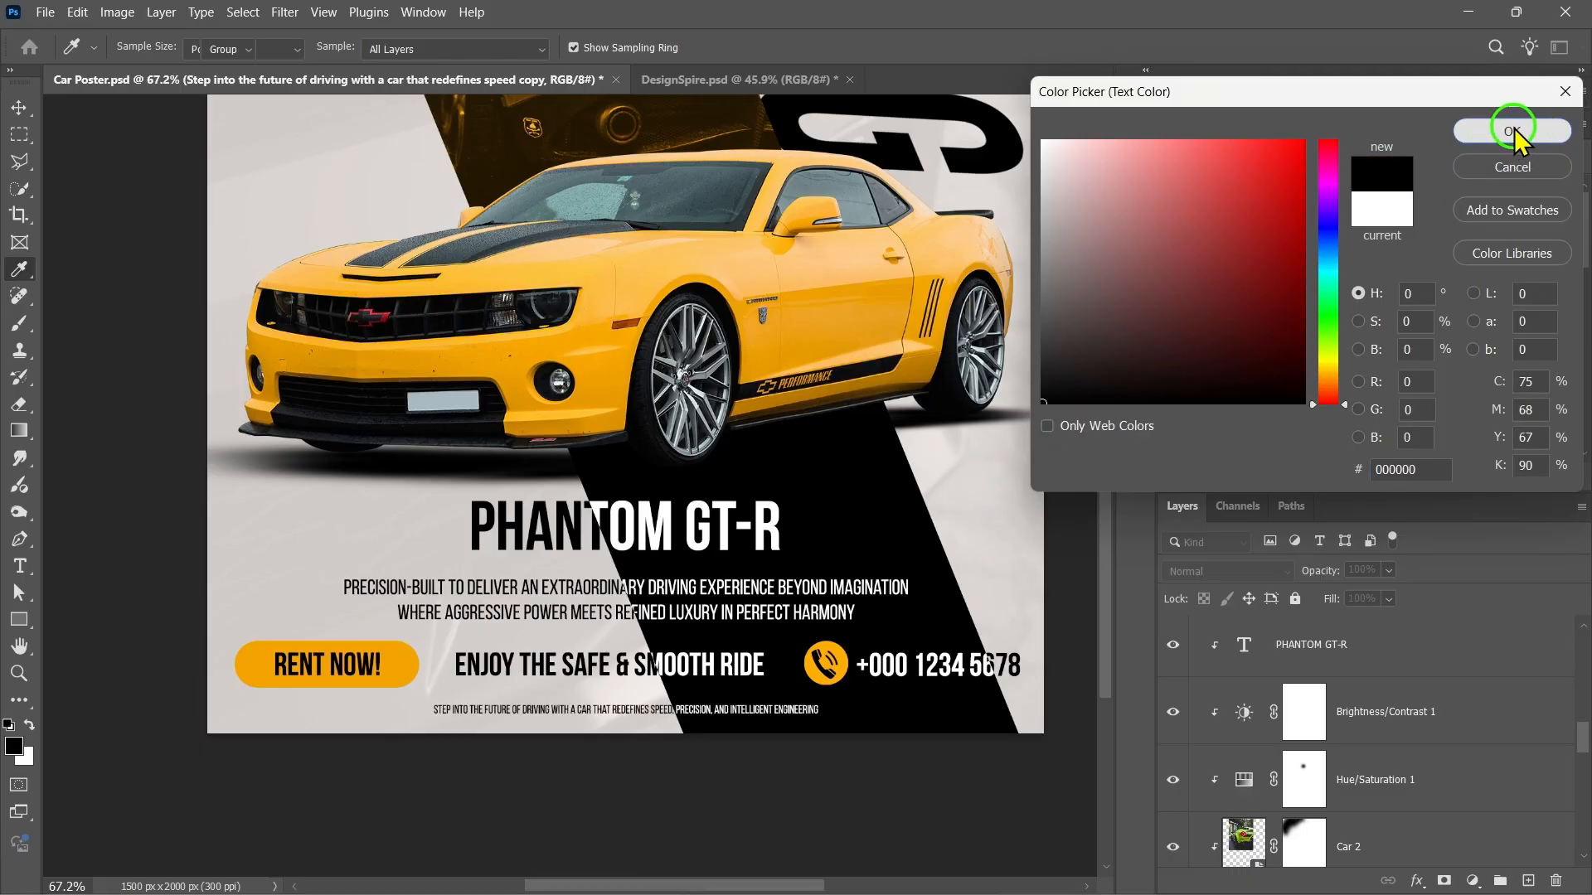
left_click(1484, 137)
left_click(801, 804)
key("ctrl+0")
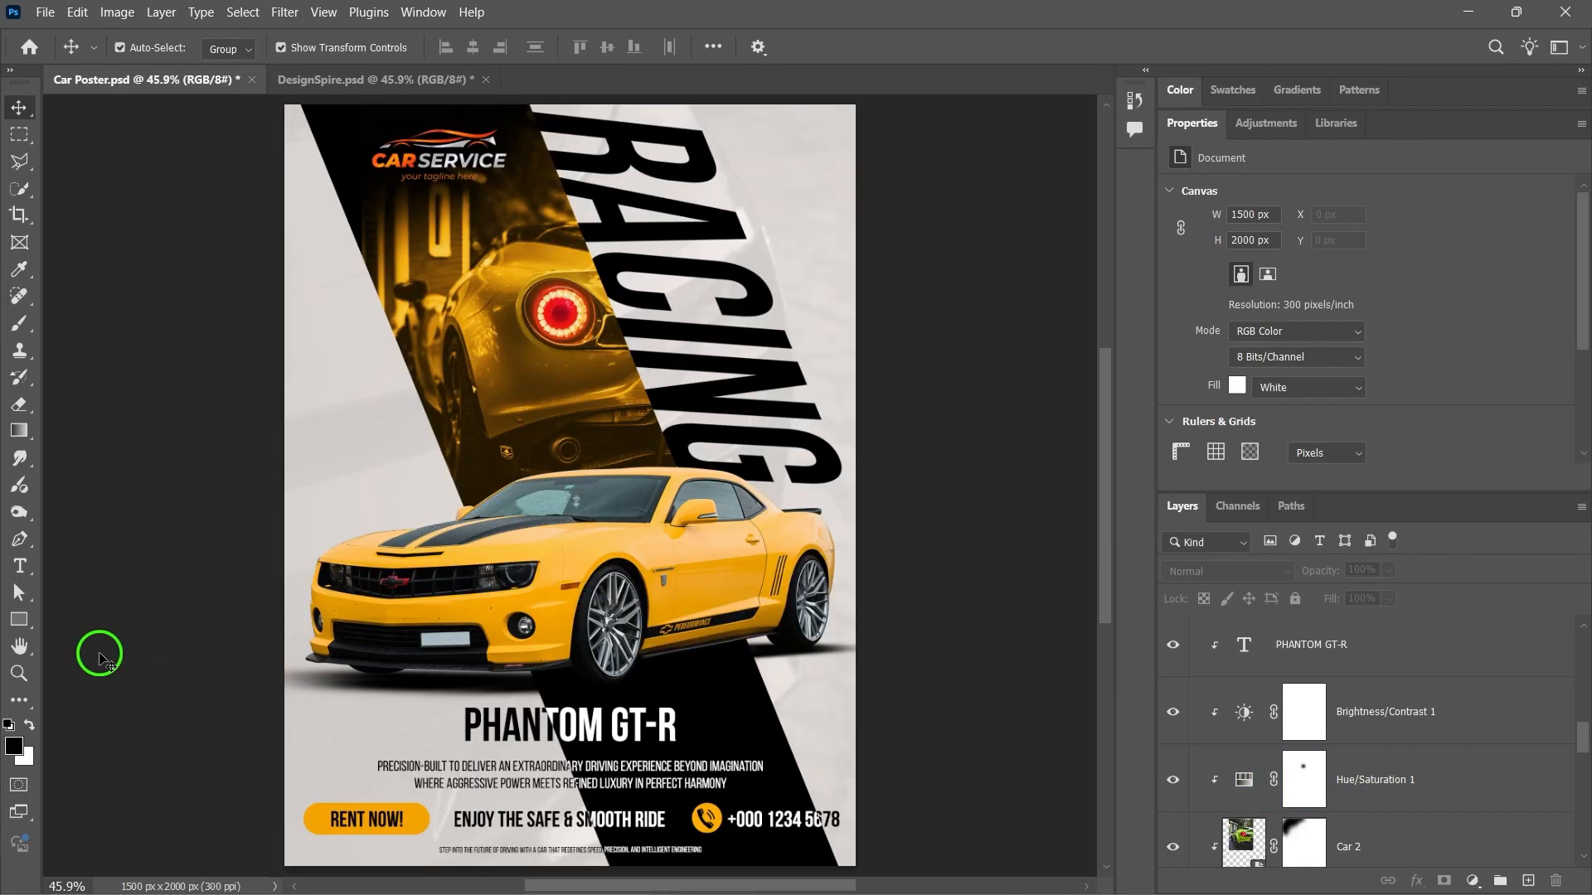
- Create a new empty layer directly above the Gradient Map 1 layer
left_click(1199, 124)
left_click_drag(1577, 312, 1577, 710)
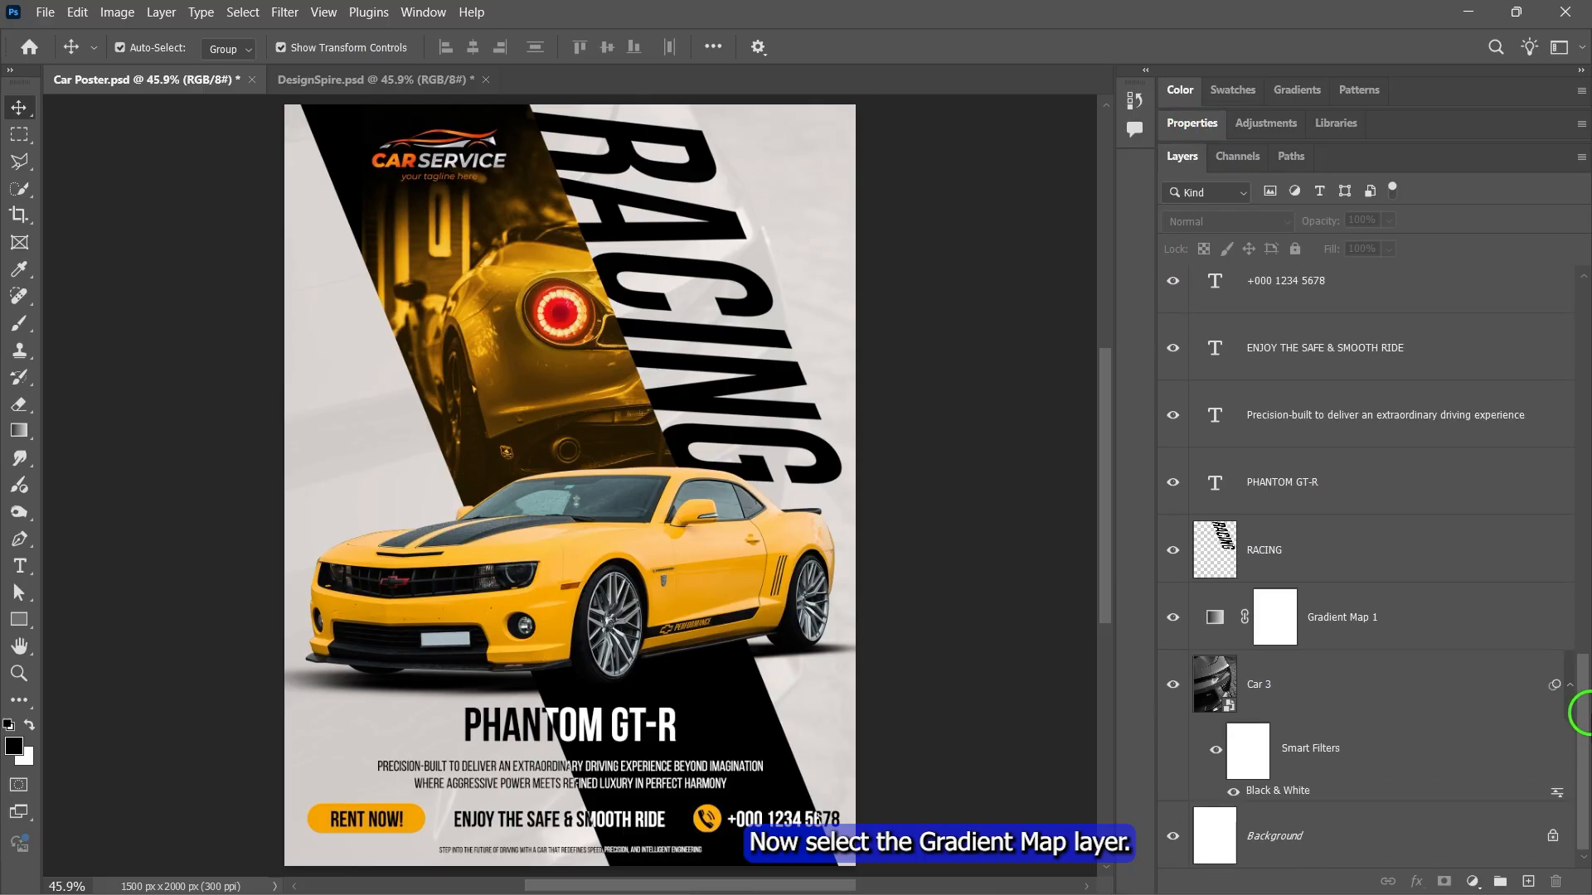
left_click(1322, 630)
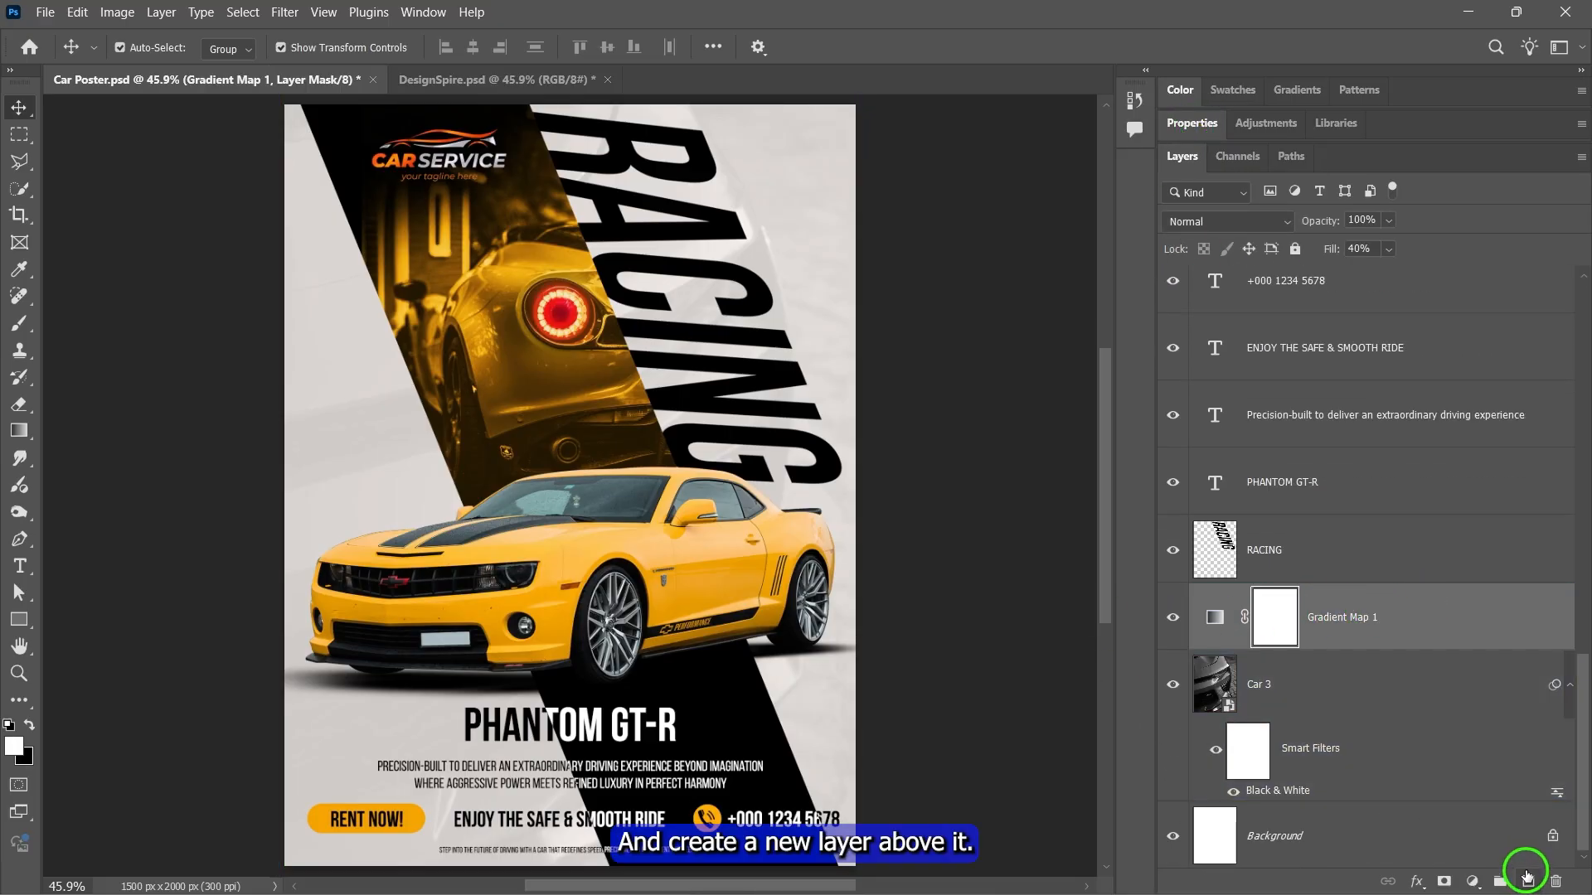
left_click(1525, 881)
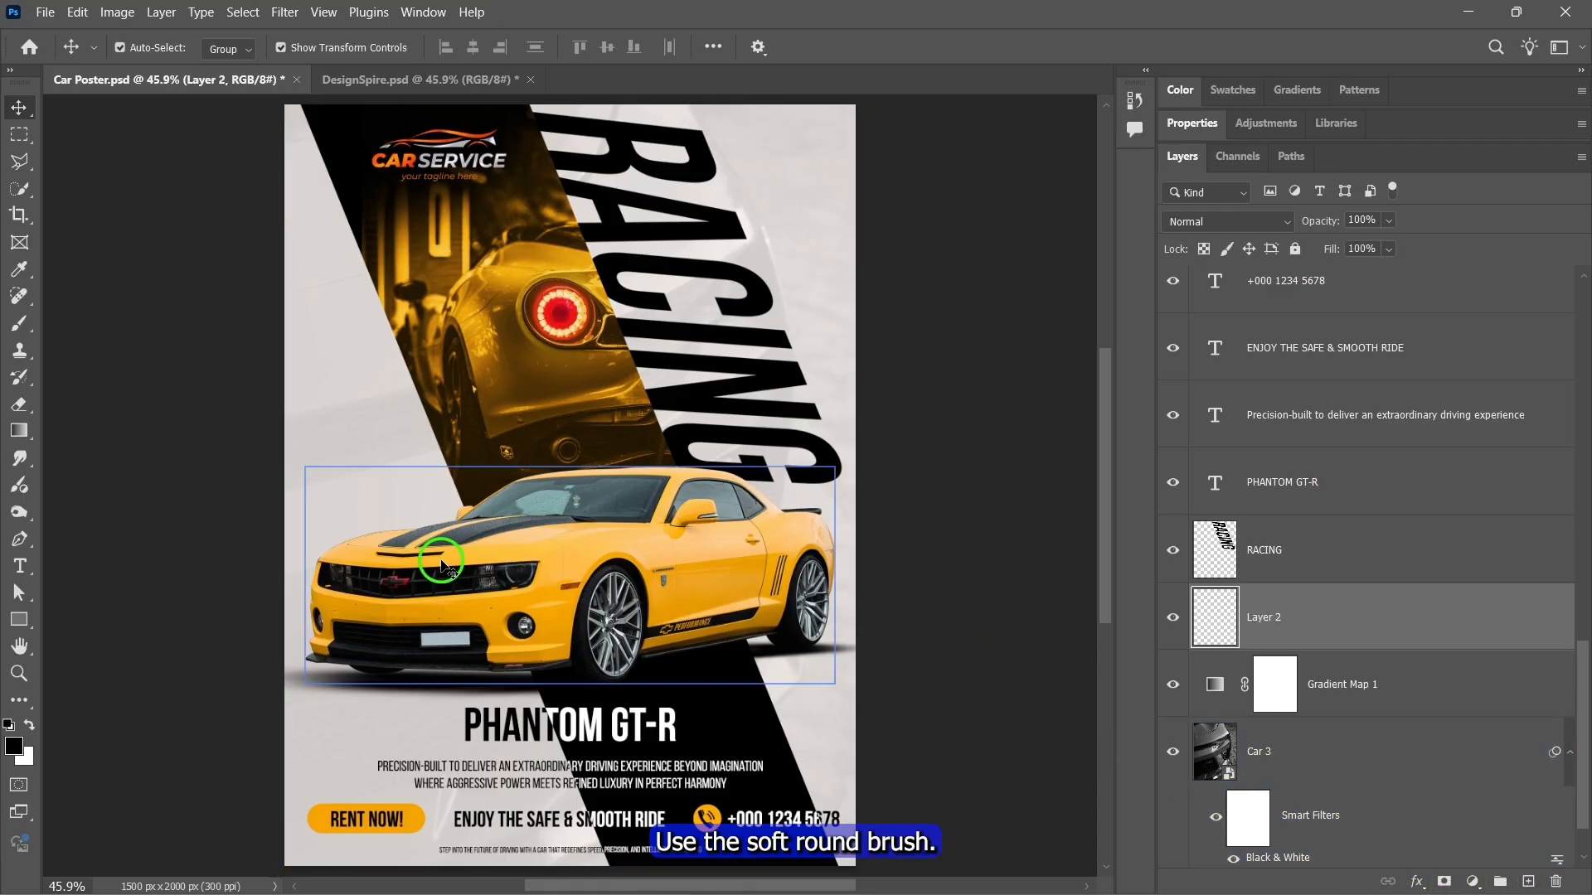
- Set up the Brush tool with the Soft Round preset, white as the painting color and 100% opacity
left_click(35, 321)
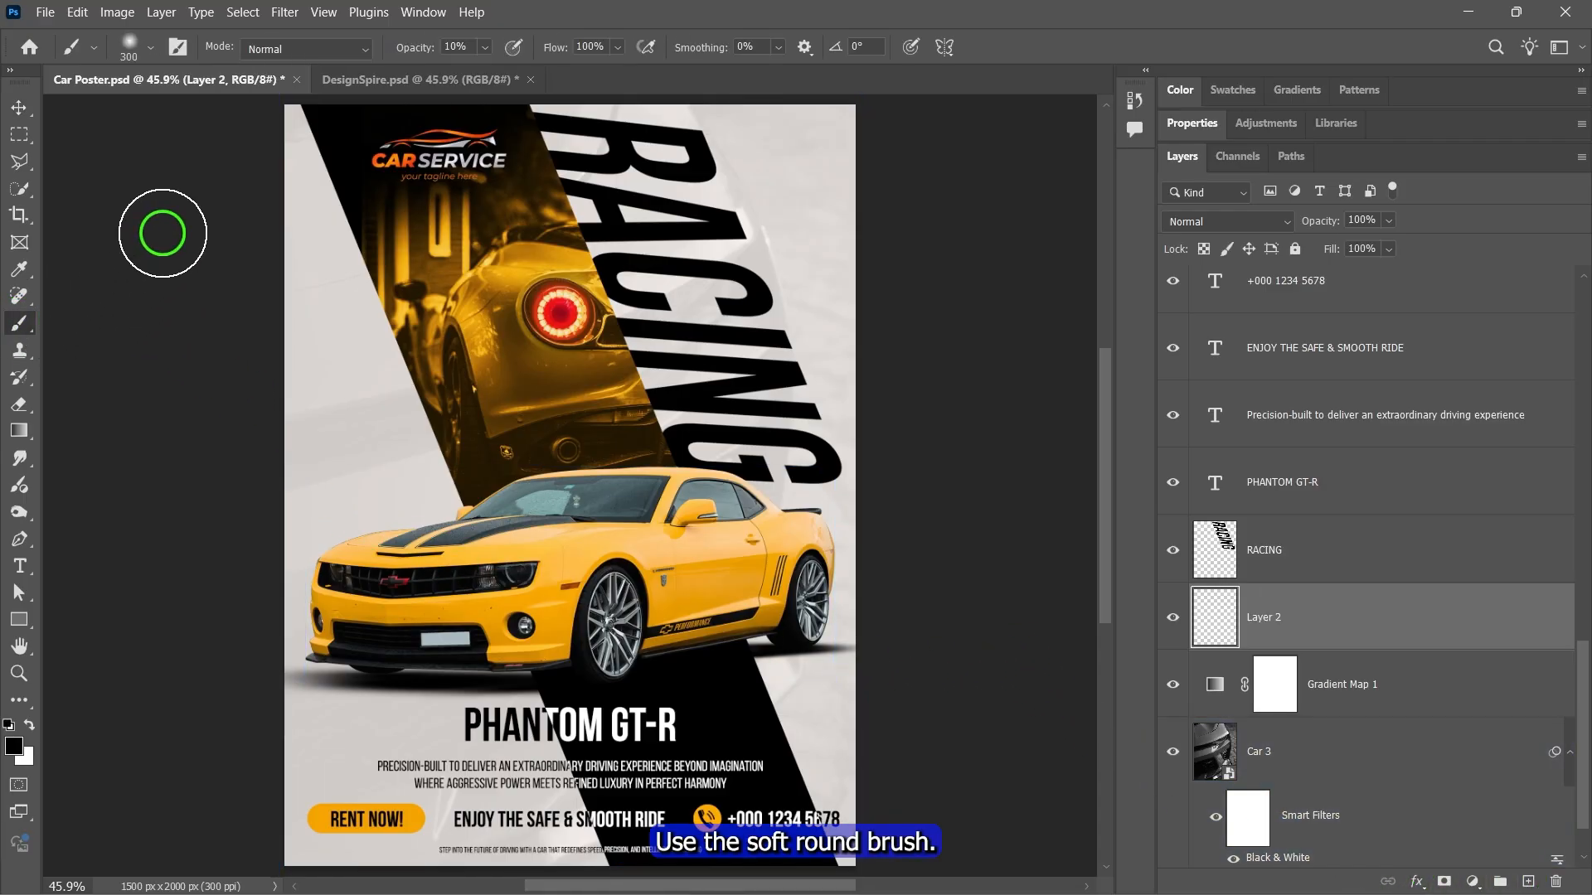
left_click(141, 48)
left_click(102, 311)
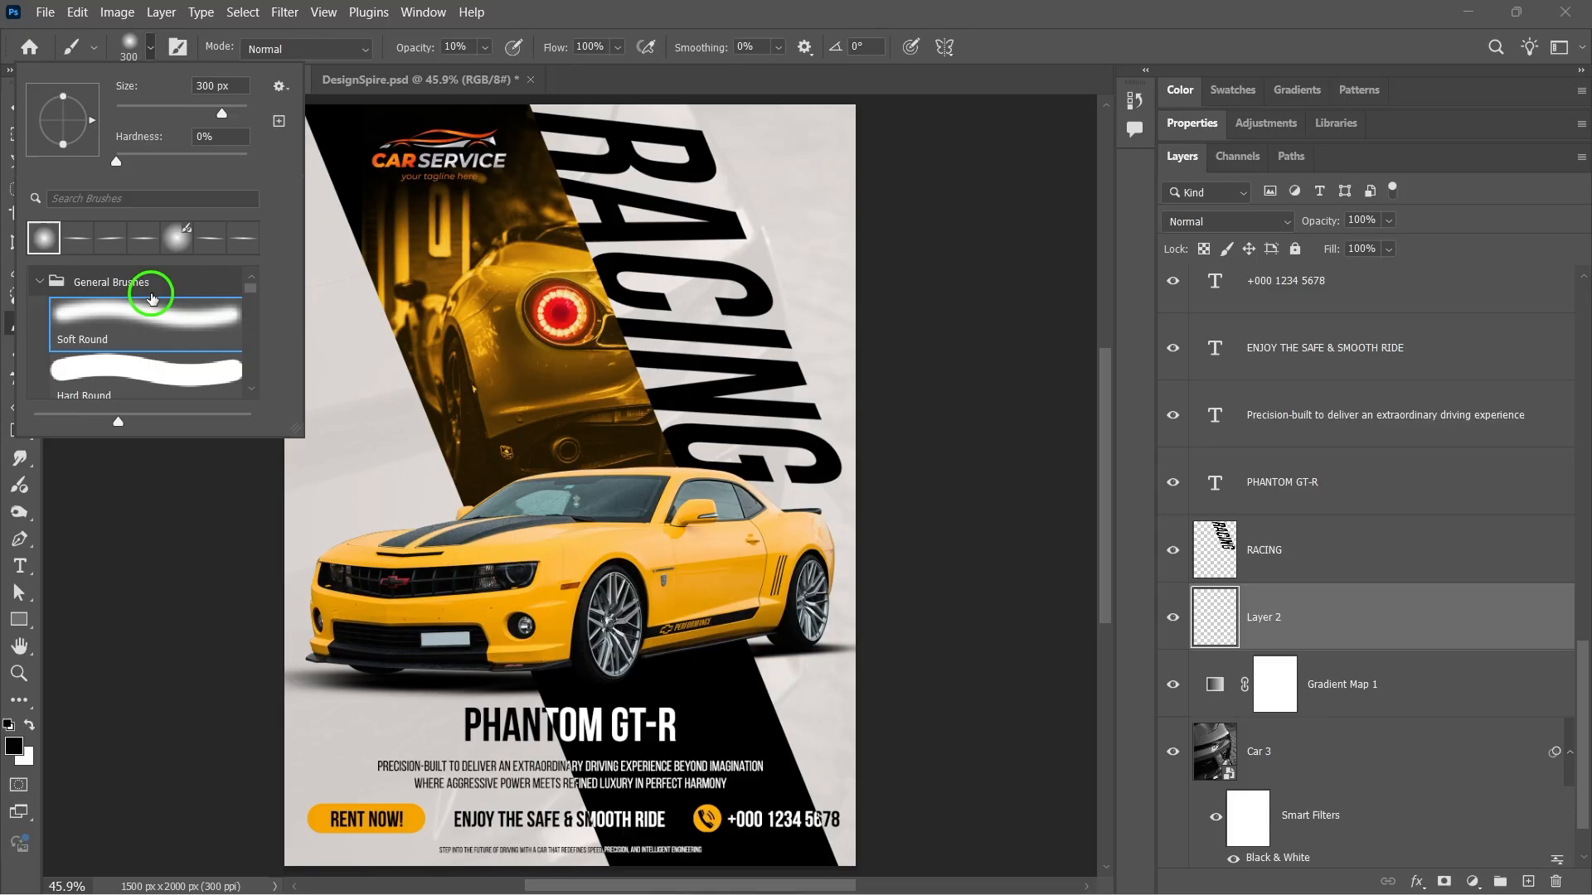
left_click(151, 55)
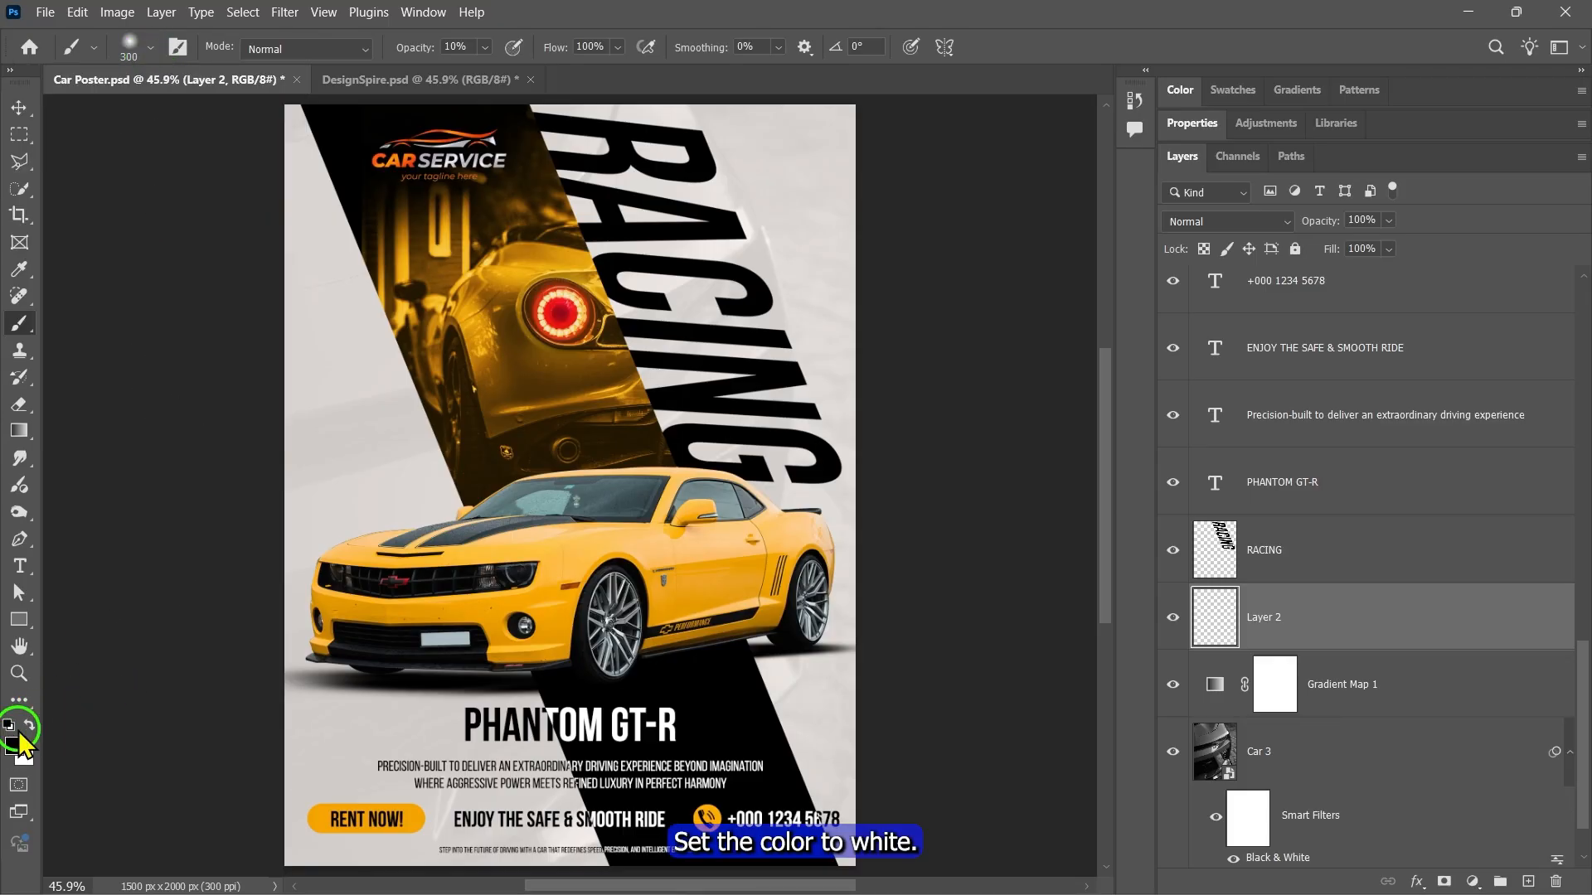
left_click(485, 49)
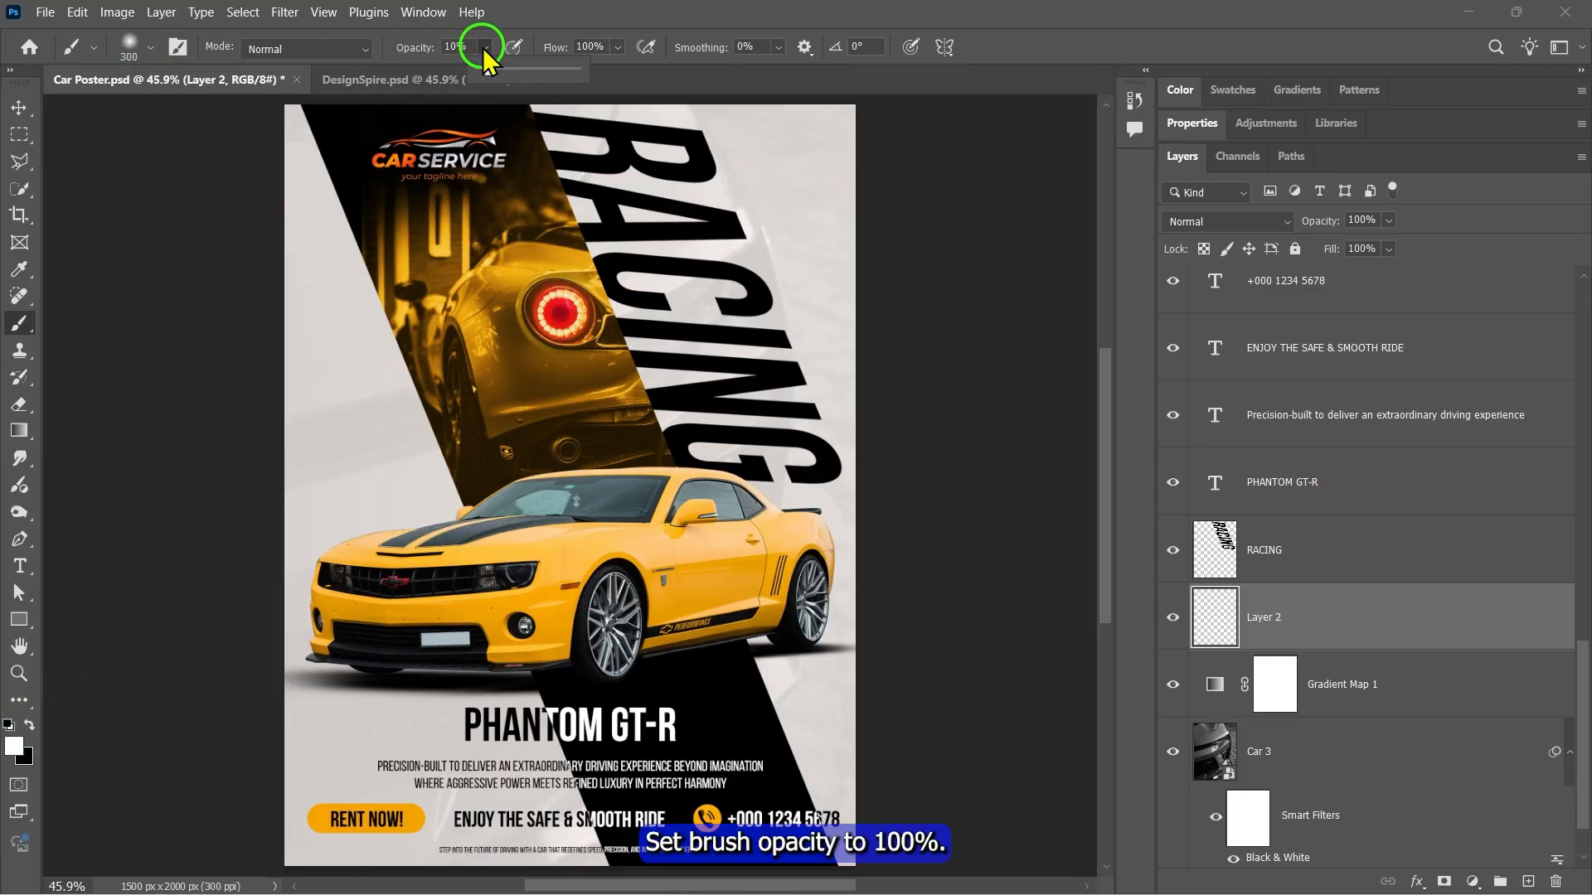
left_click_drag(503, 72, 622, 71)
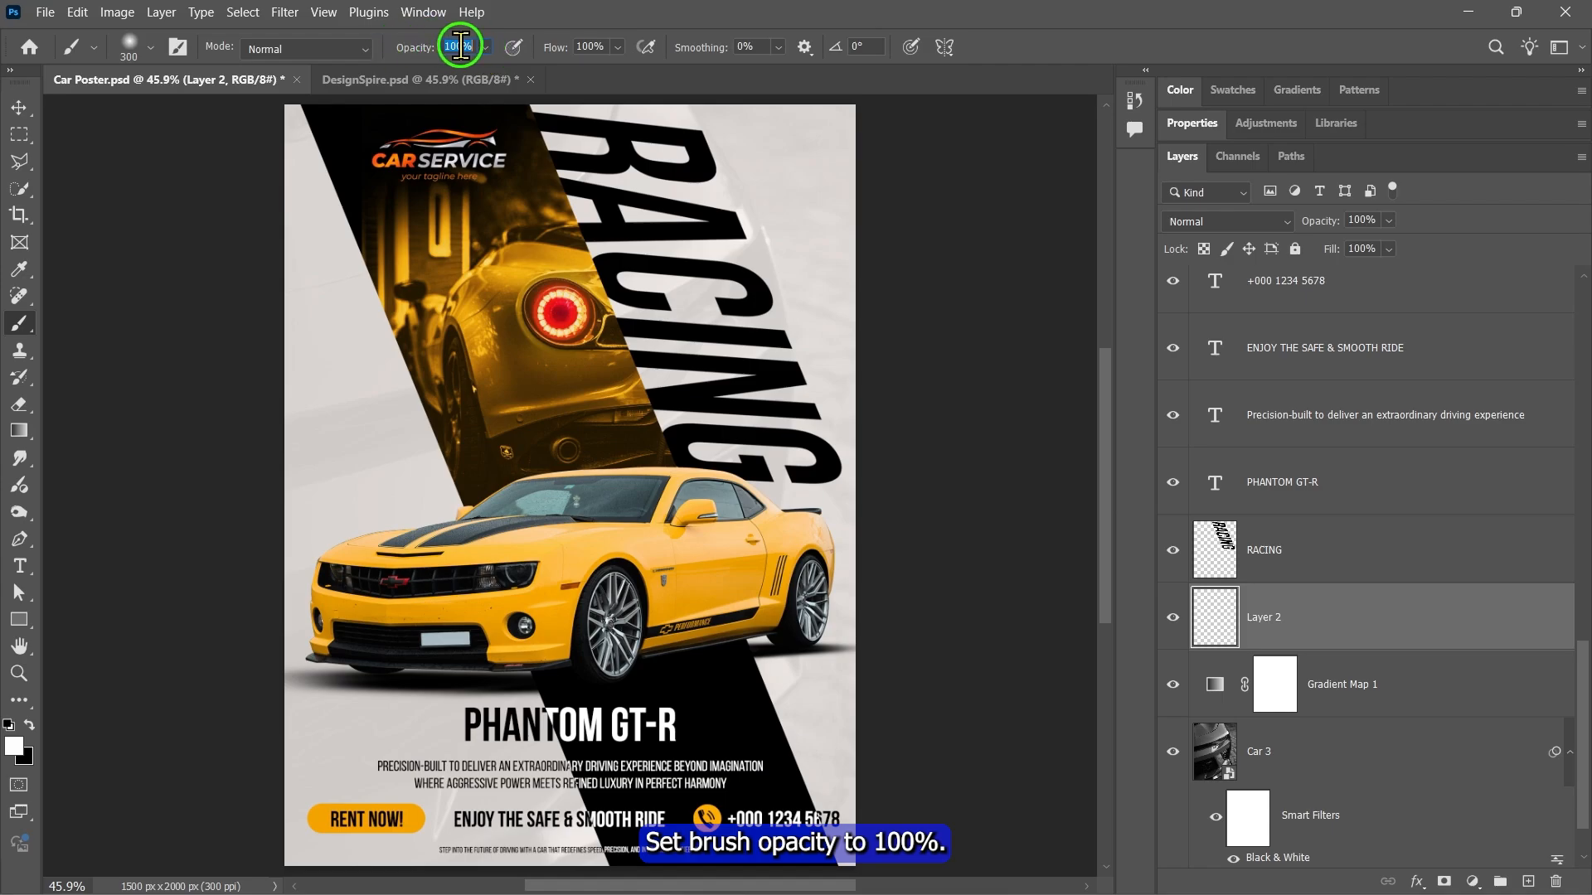
- Enlarge the brush to 1200 px
key("bracketright")
key("bracketright")
key("bracketright")
key("bracketright")
key("bracketright")
key("bracketright")
key("bracketright")
key("bracketright")
key("bracketright")
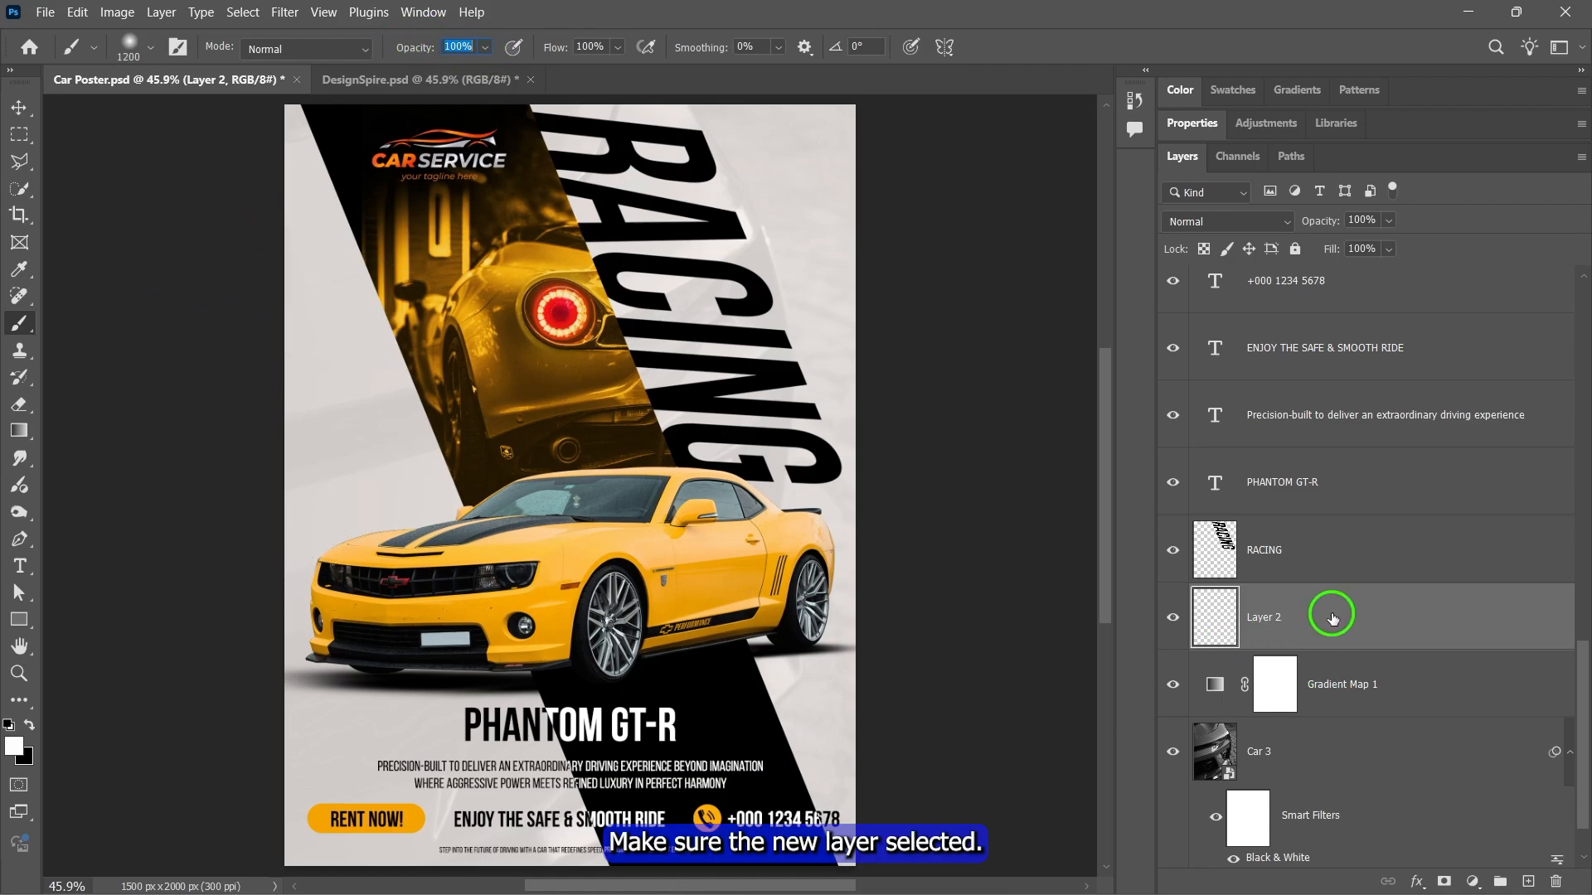
- Enlarge the brush to 1800 px and paint a single white dab on Layer 2 near the poster's left edge, beside the diagonal band
key("bracketright")
key("bracketright")
key("bracketright")
key("bracketright")
key("bracketright")
key("bracketright")
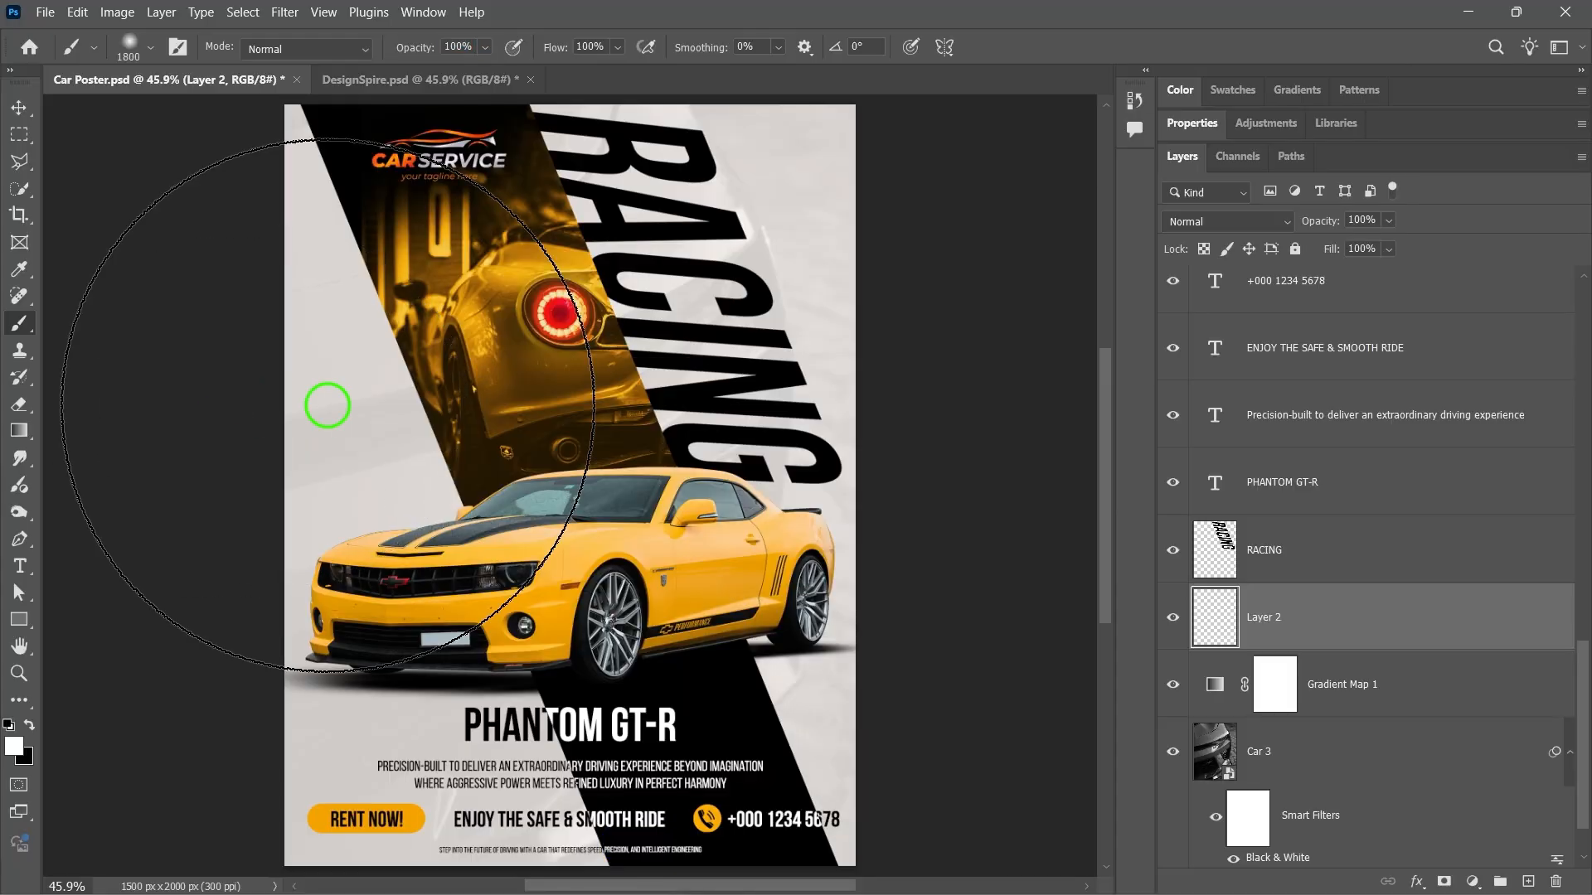
left_click(327, 405)
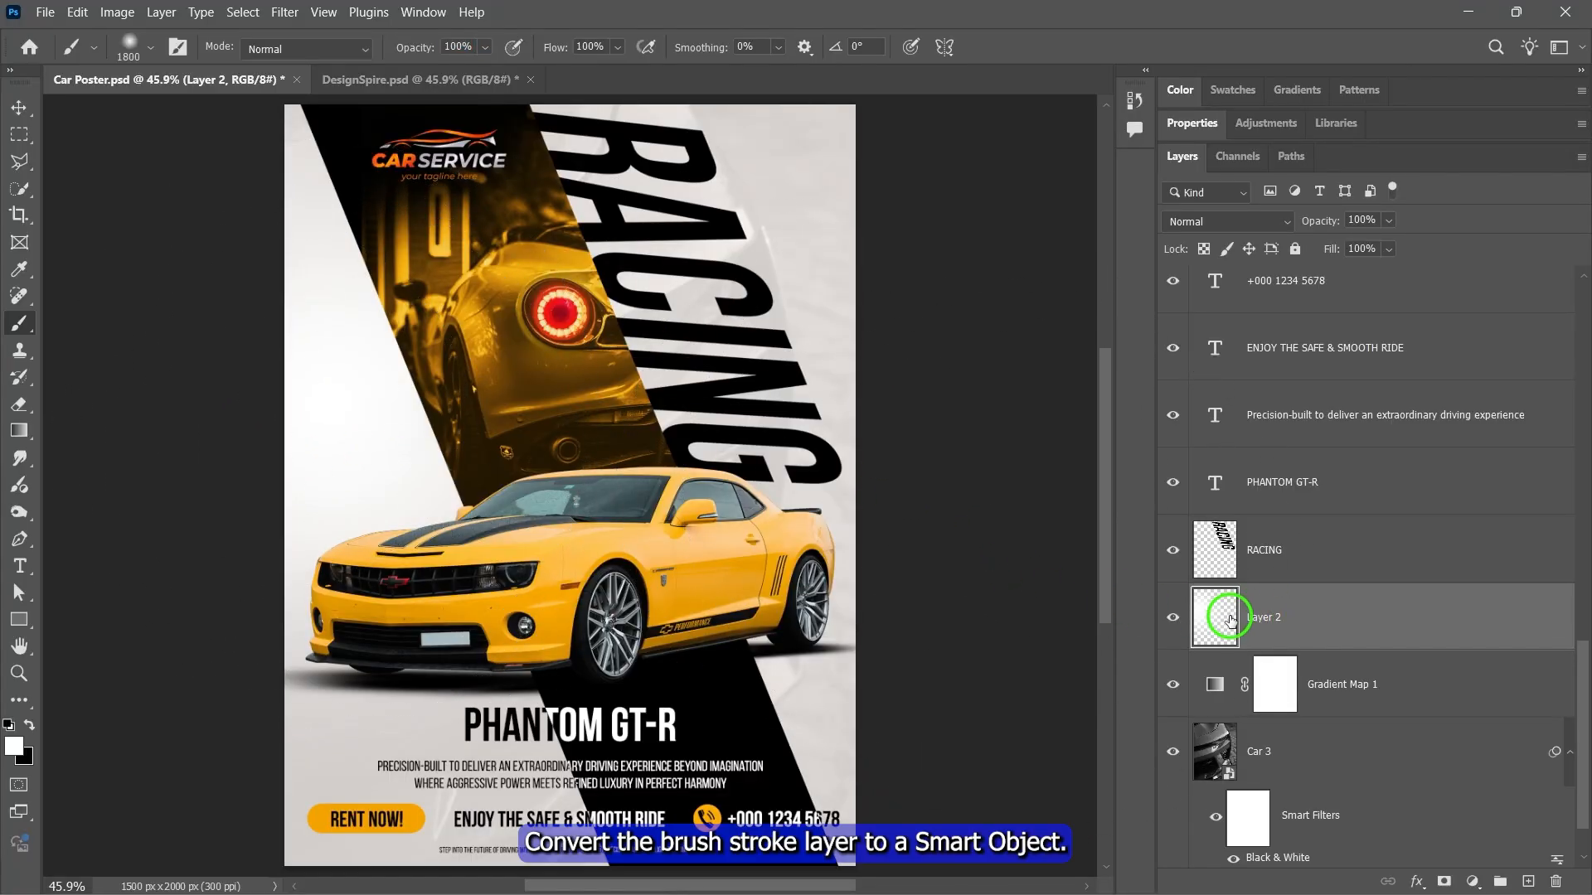
- Convert the painted Layer 2 to a Smart Object and apply the Halftone Pattern filter with size 4, contrast 23 and pattern type Line
right_click(1293, 613)
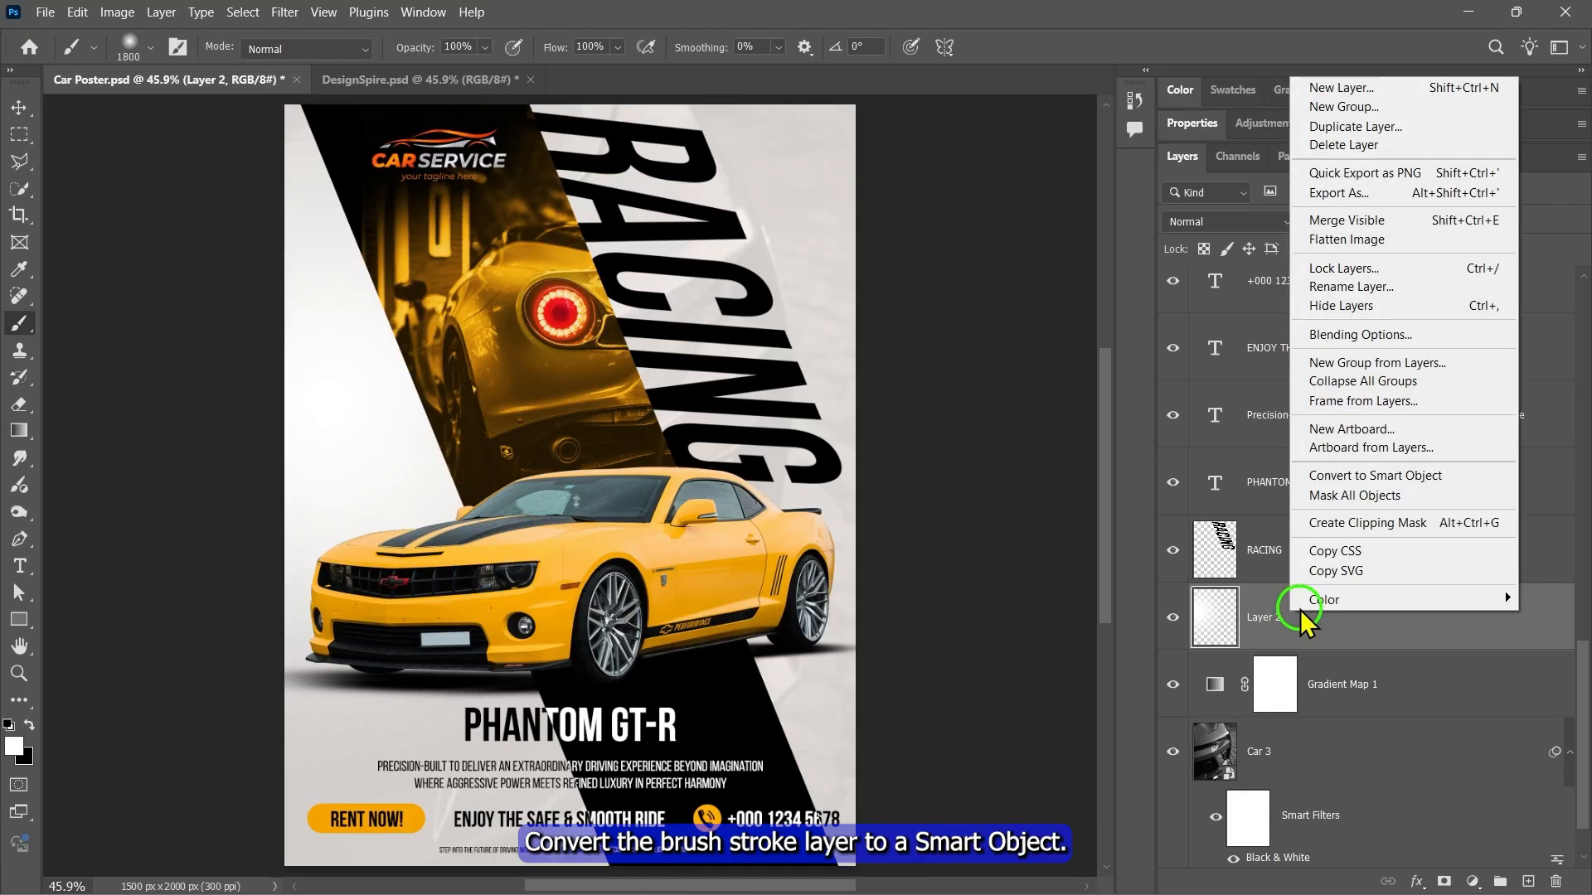
left_click(1372, 485)
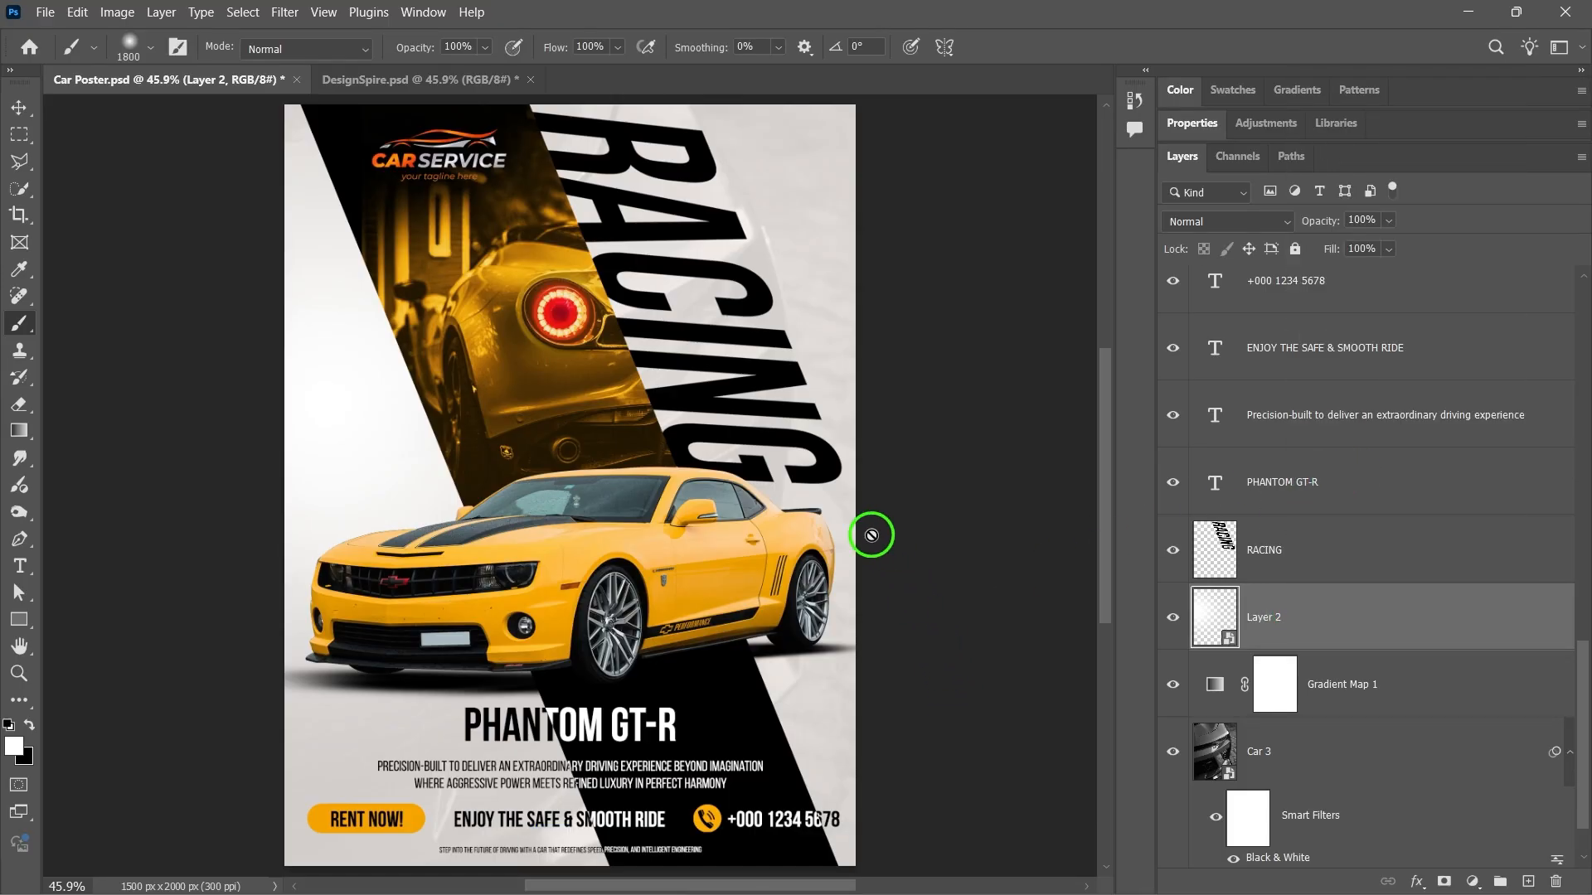
left_click(284, 11)
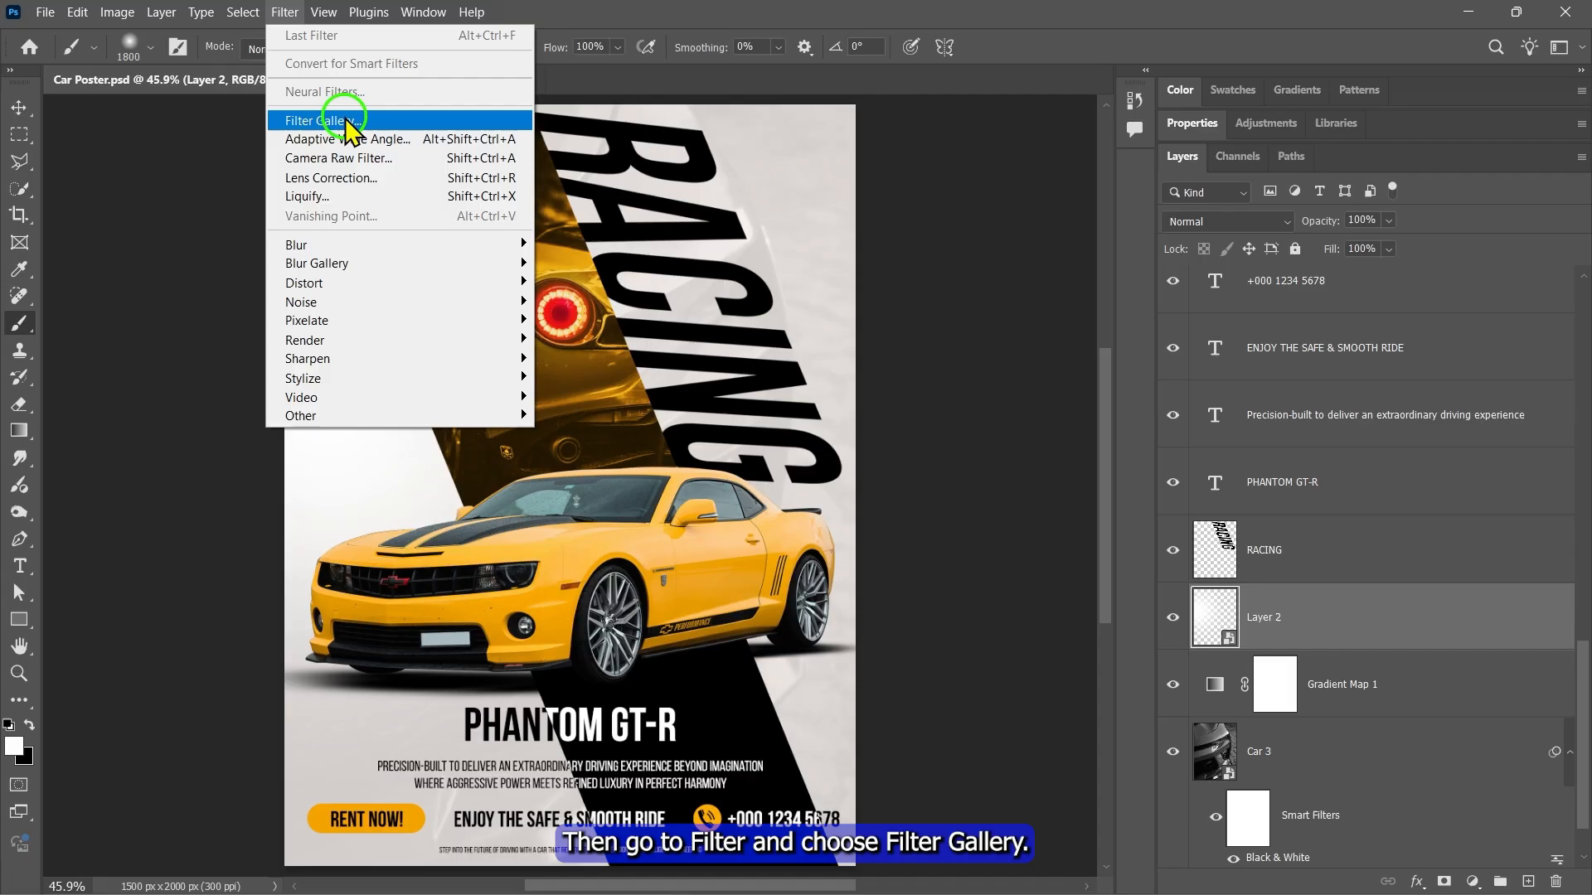
left_click(323, 123)
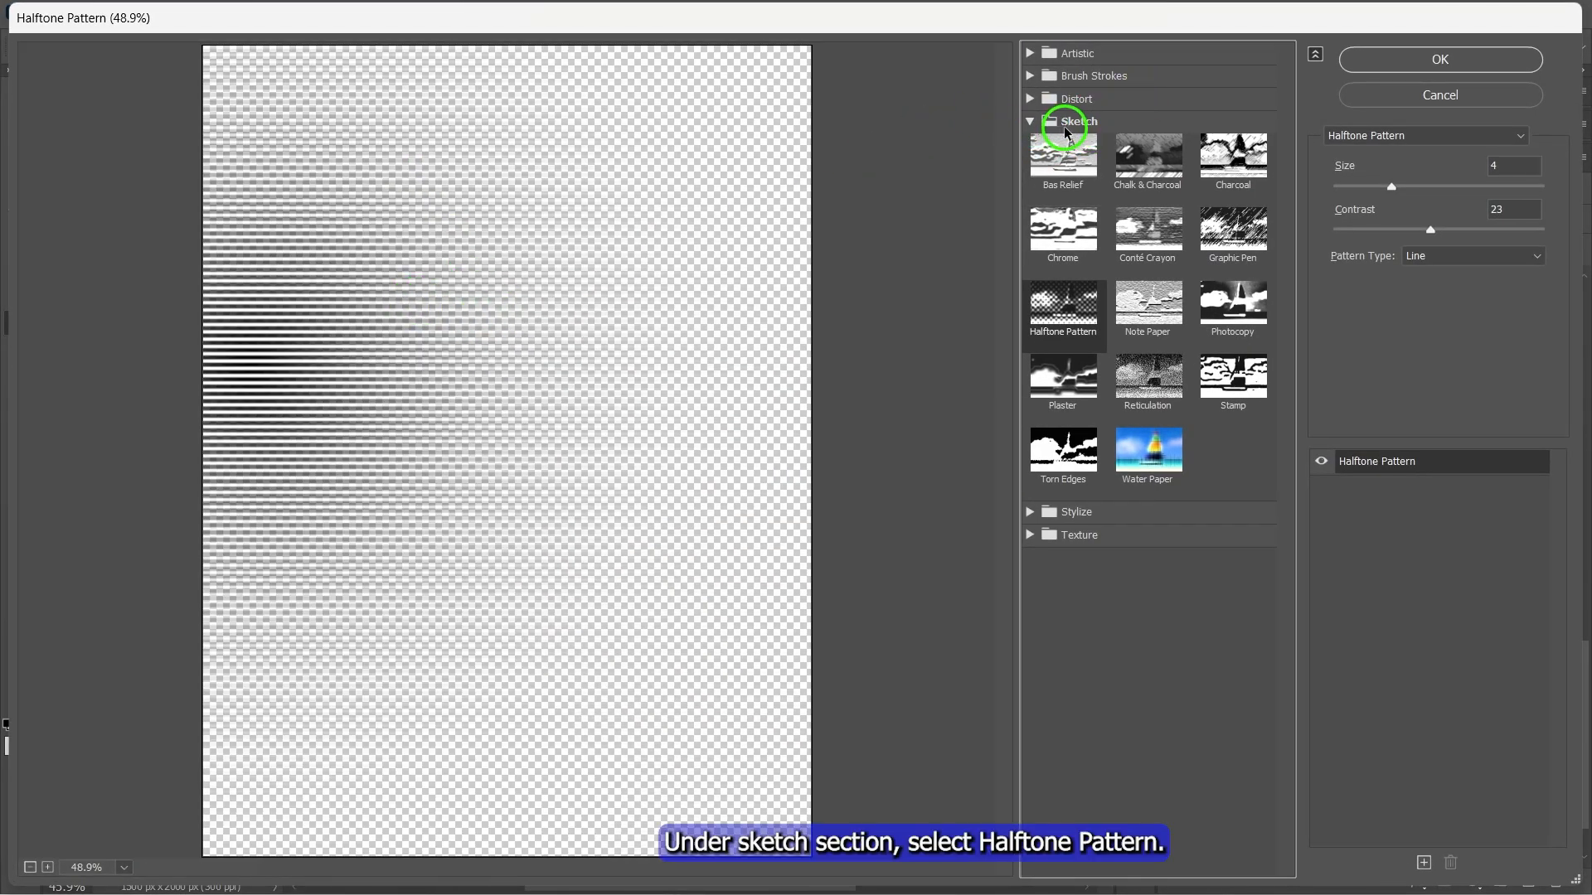
left_click(1057, 316)
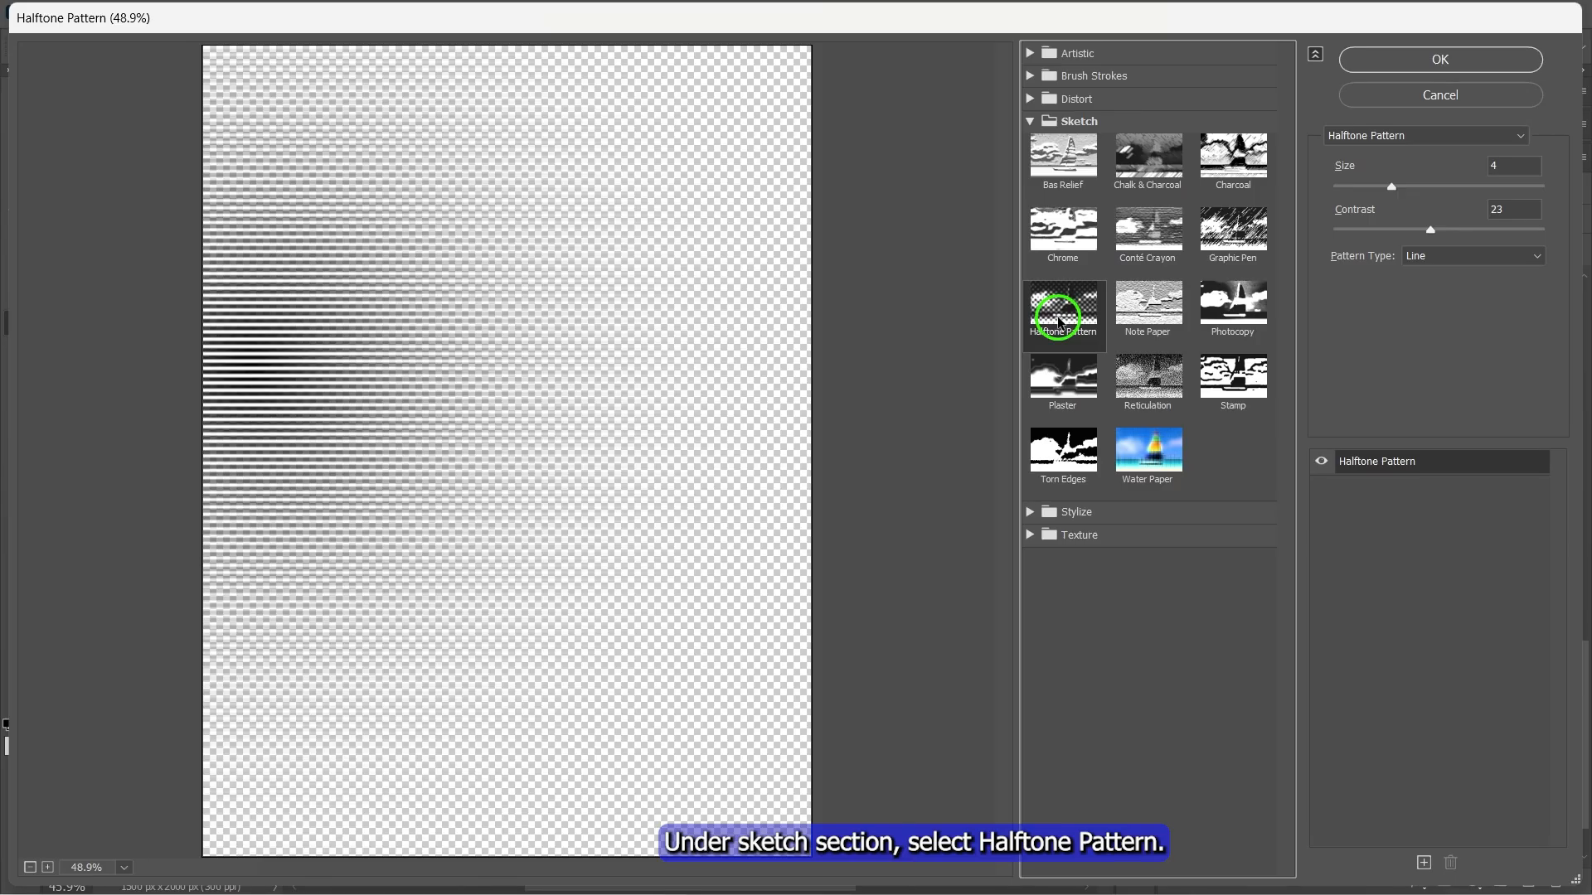
double_click(1492, 166)
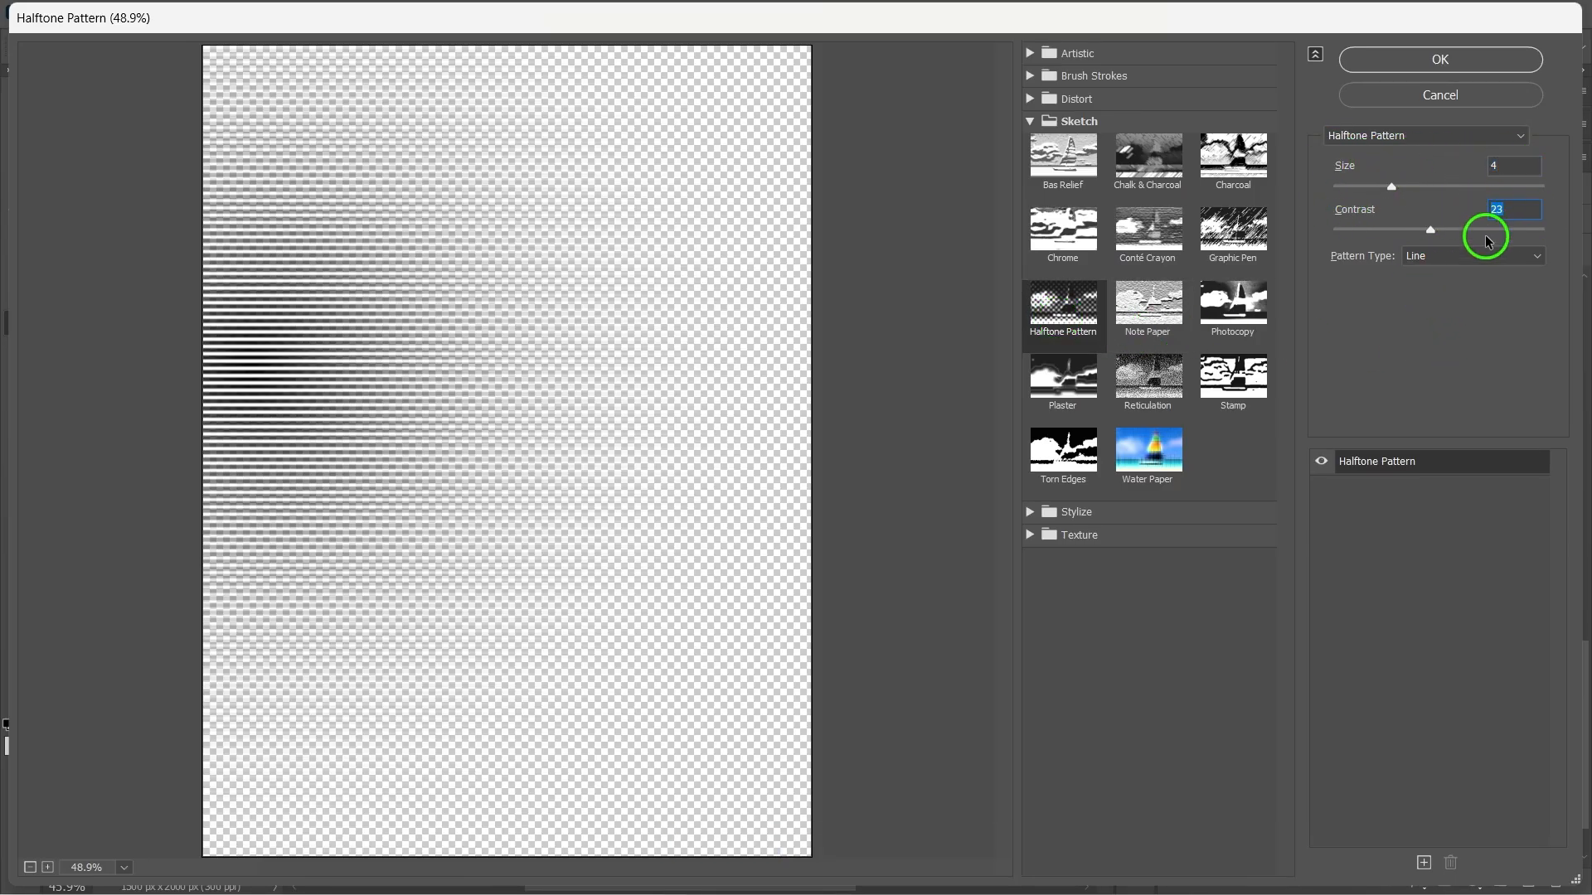
left_click(1433, 271)
left_click(1435, 311)
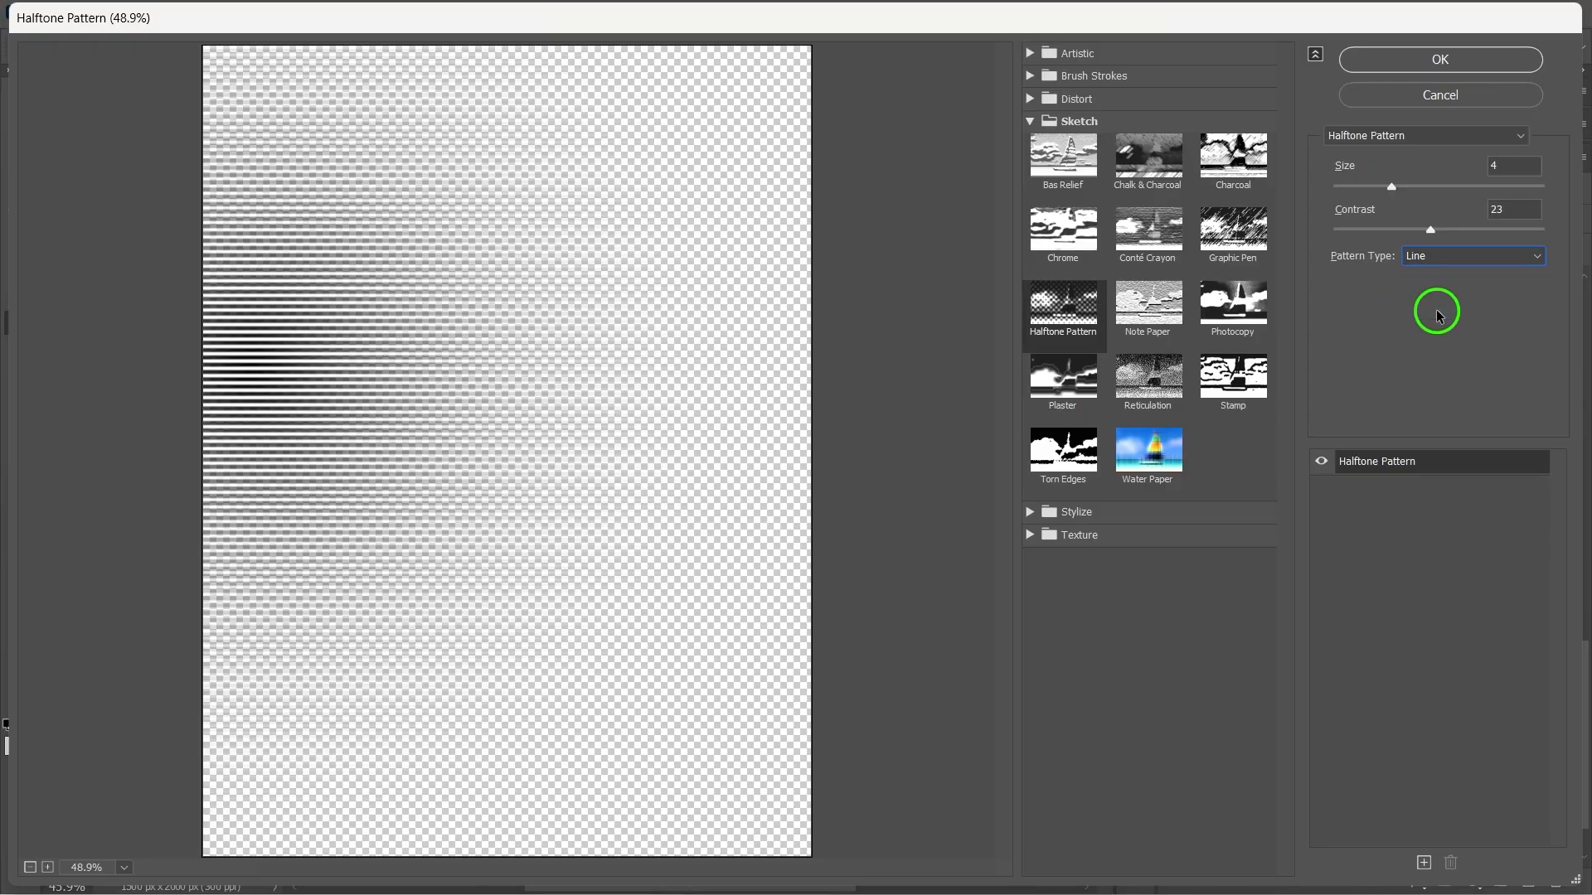
left_click(1440, 59)
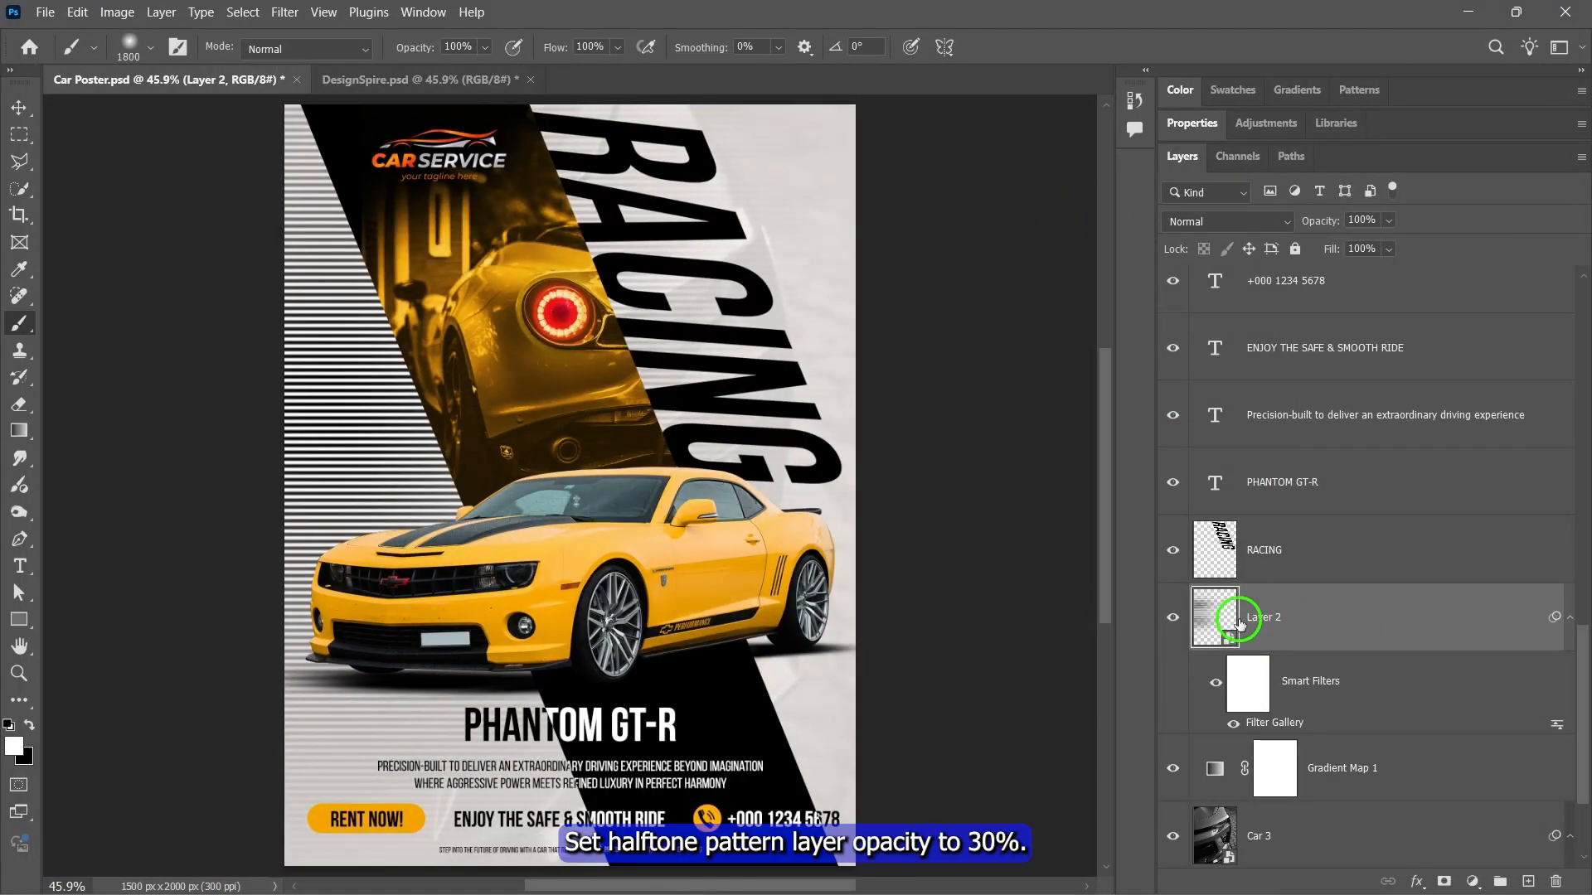
- Set the opacity of the left-side halftone layer to 30%
left_click(1388, 221)
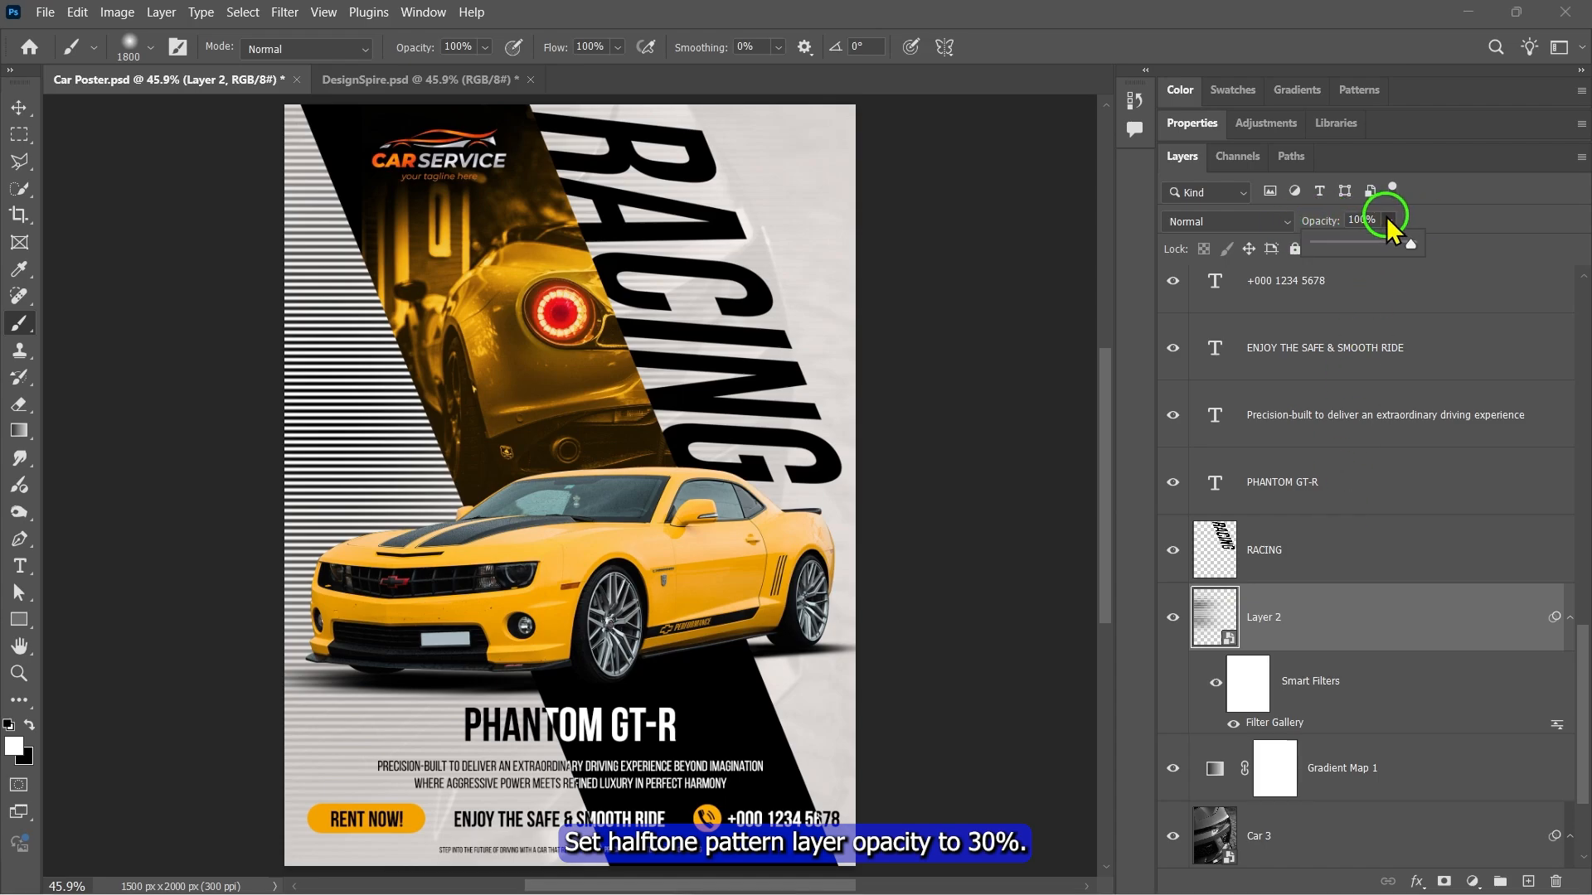
left_click_drag(1351, 247, 1344, 252)
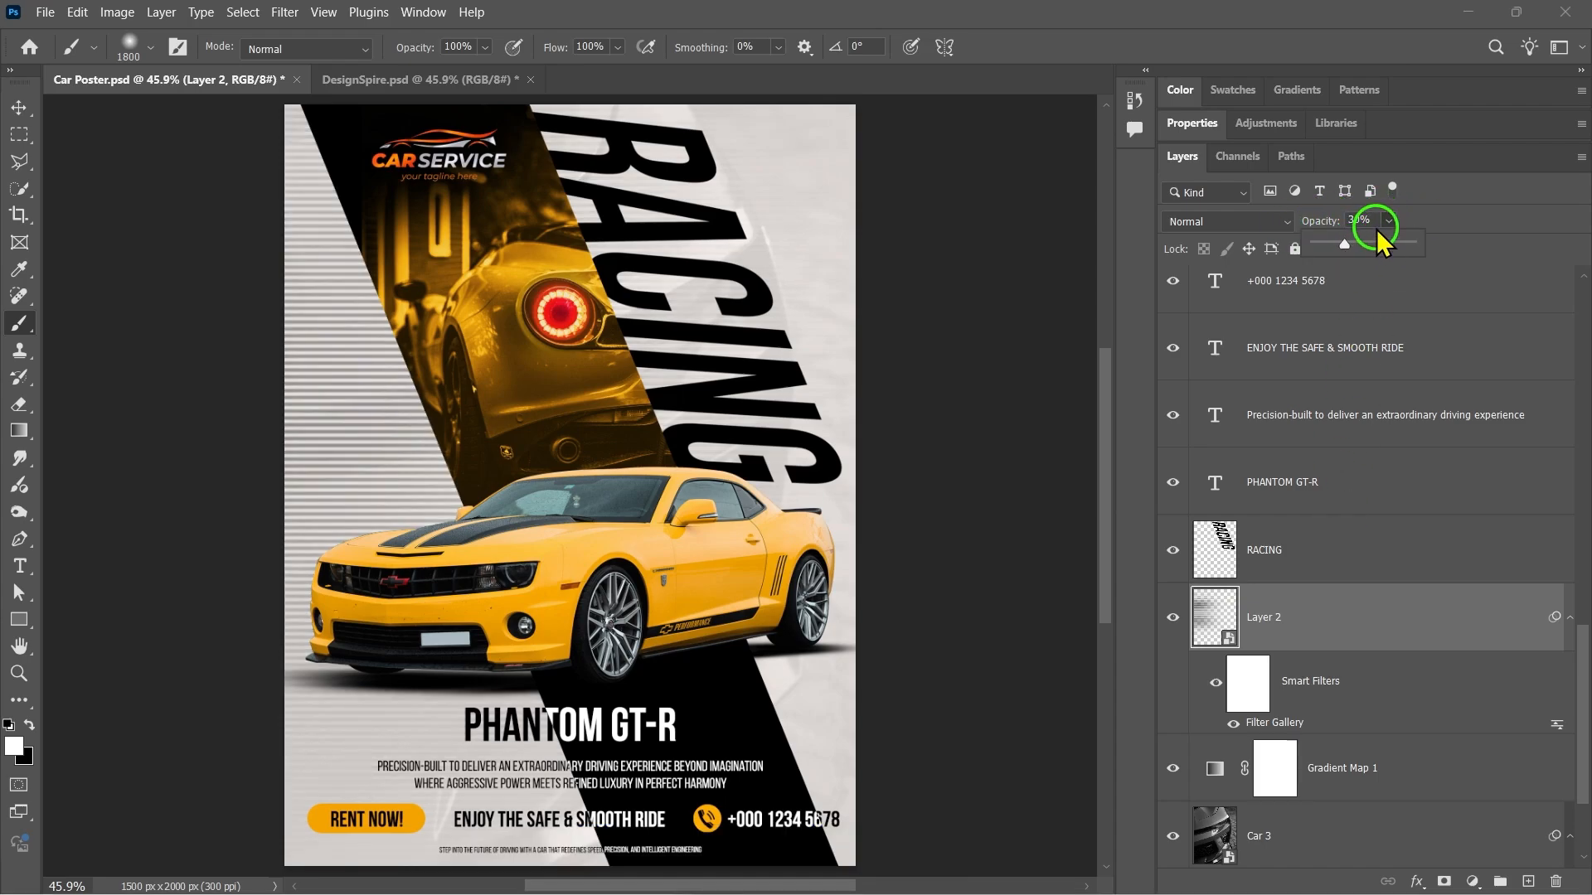
left_click(1360, 219)
key("Return")
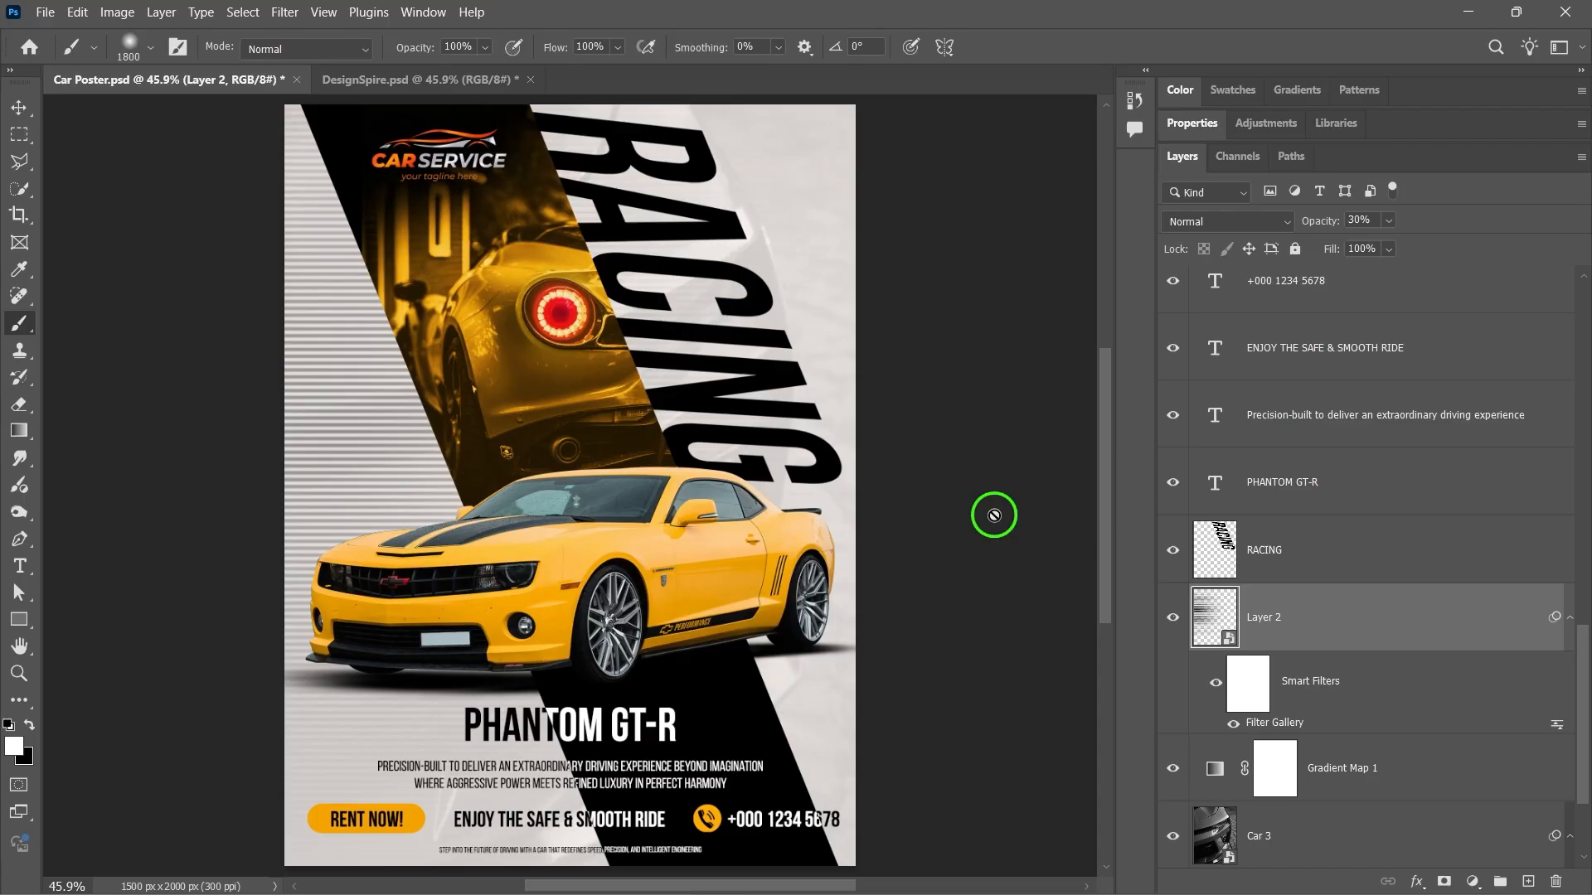
- Add a layer mask to the halftone layer and fade its lines along the diagonal band with a black 600 px soft brush at 50% opacity
left_click(1443, 878)
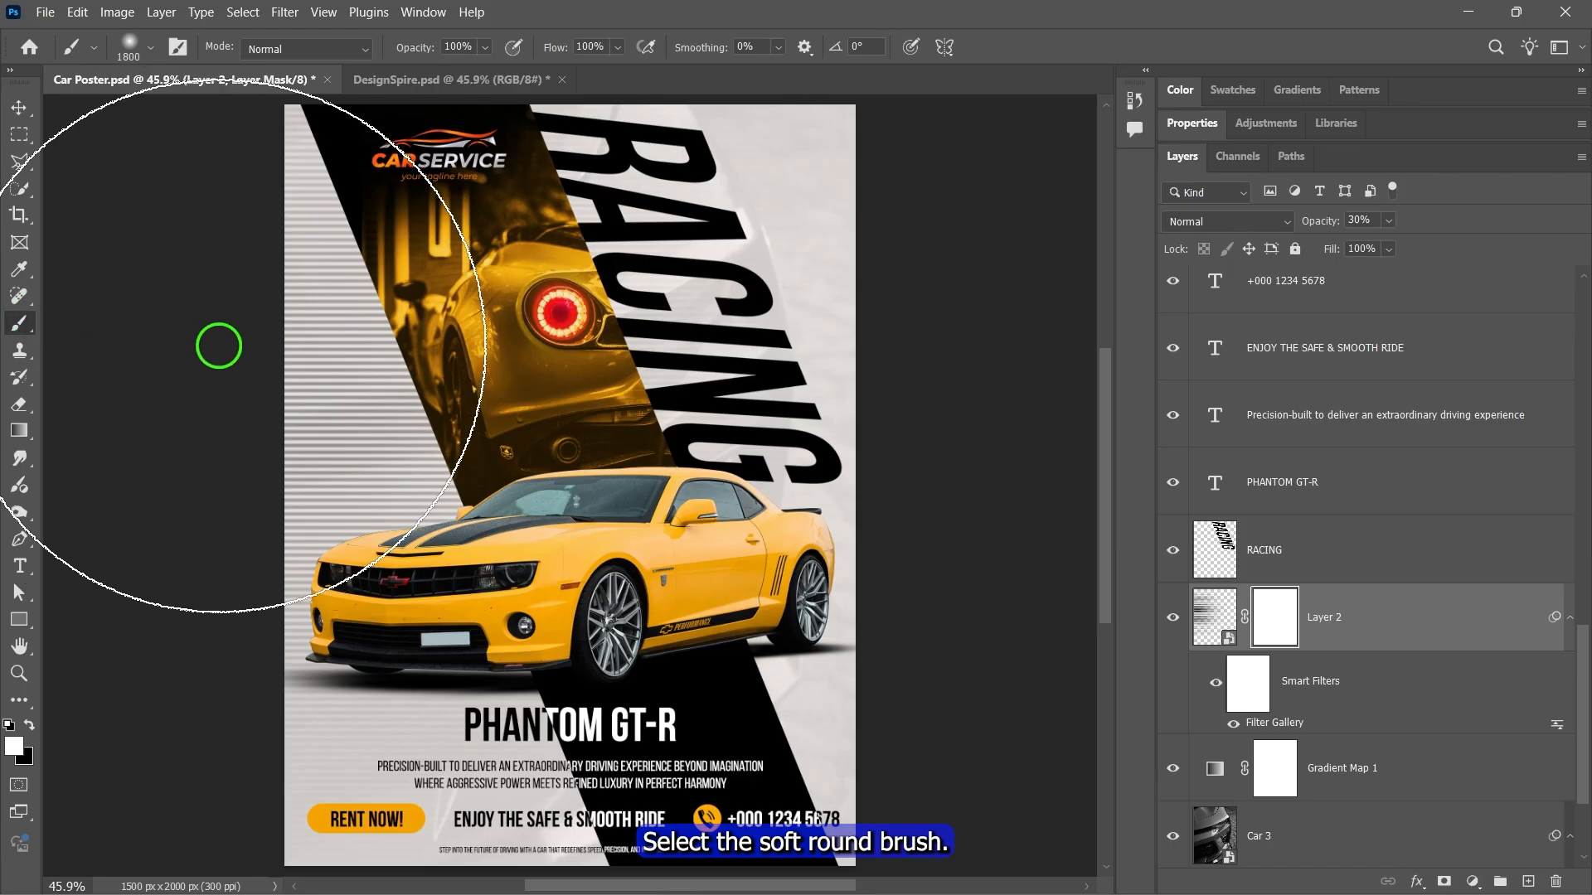
key("bracketleft")
key("bracketleft")
key("bracketleft")
key("bracketleft")
key("bracketleft")
key("bracketleft")
key("bracketleft")
key("bracketleft")
key("bracketleft")
key("bracketleft")
key("bracketleft")
key("bracketleft")
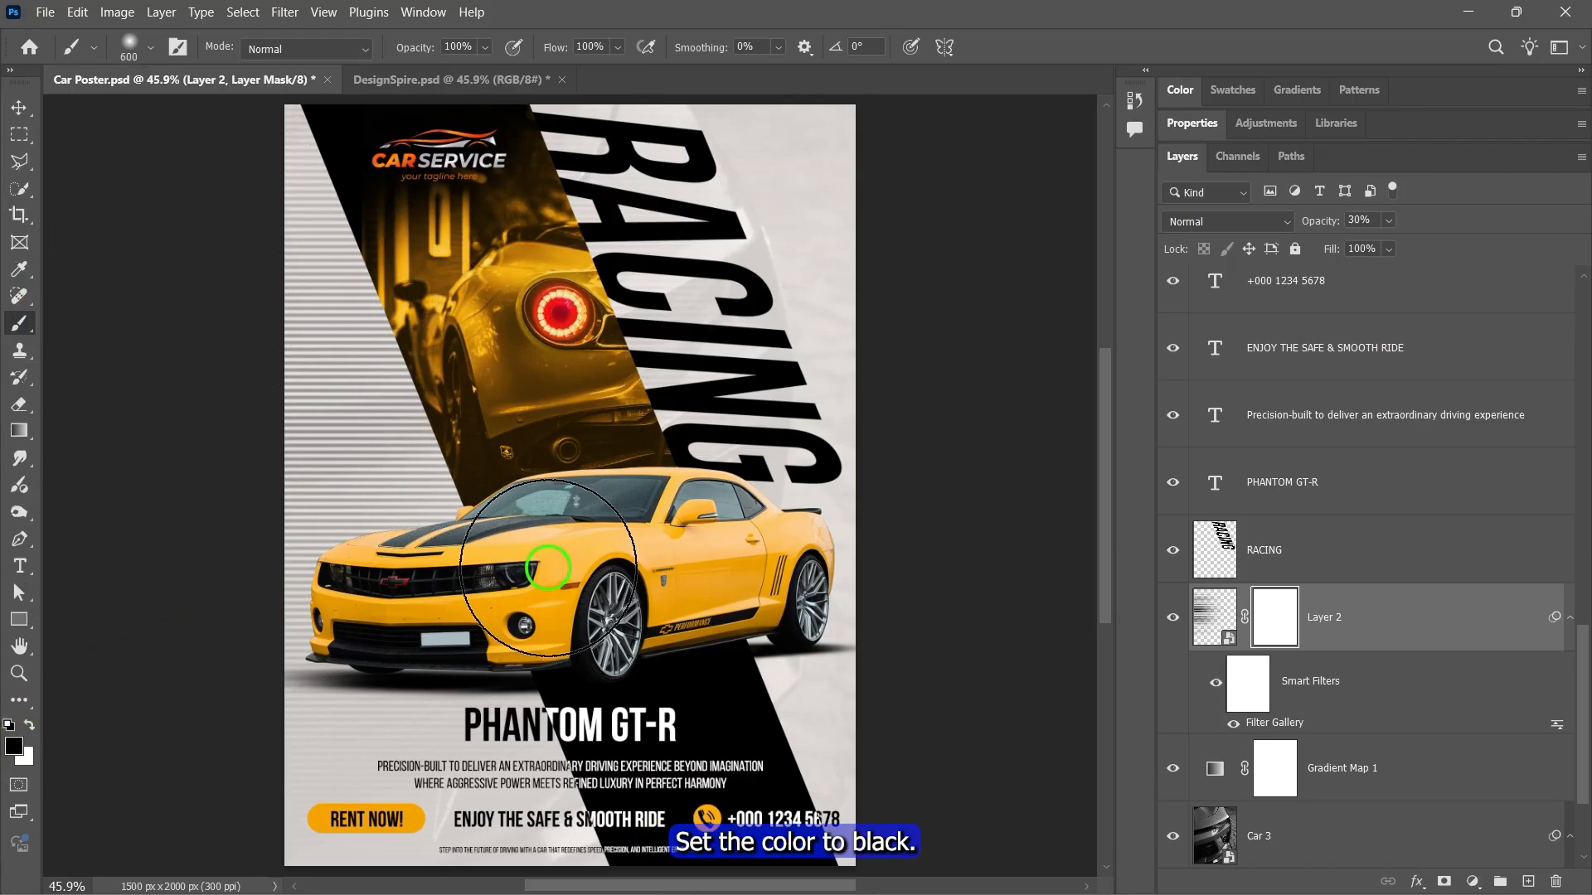
left_click(487, 48)
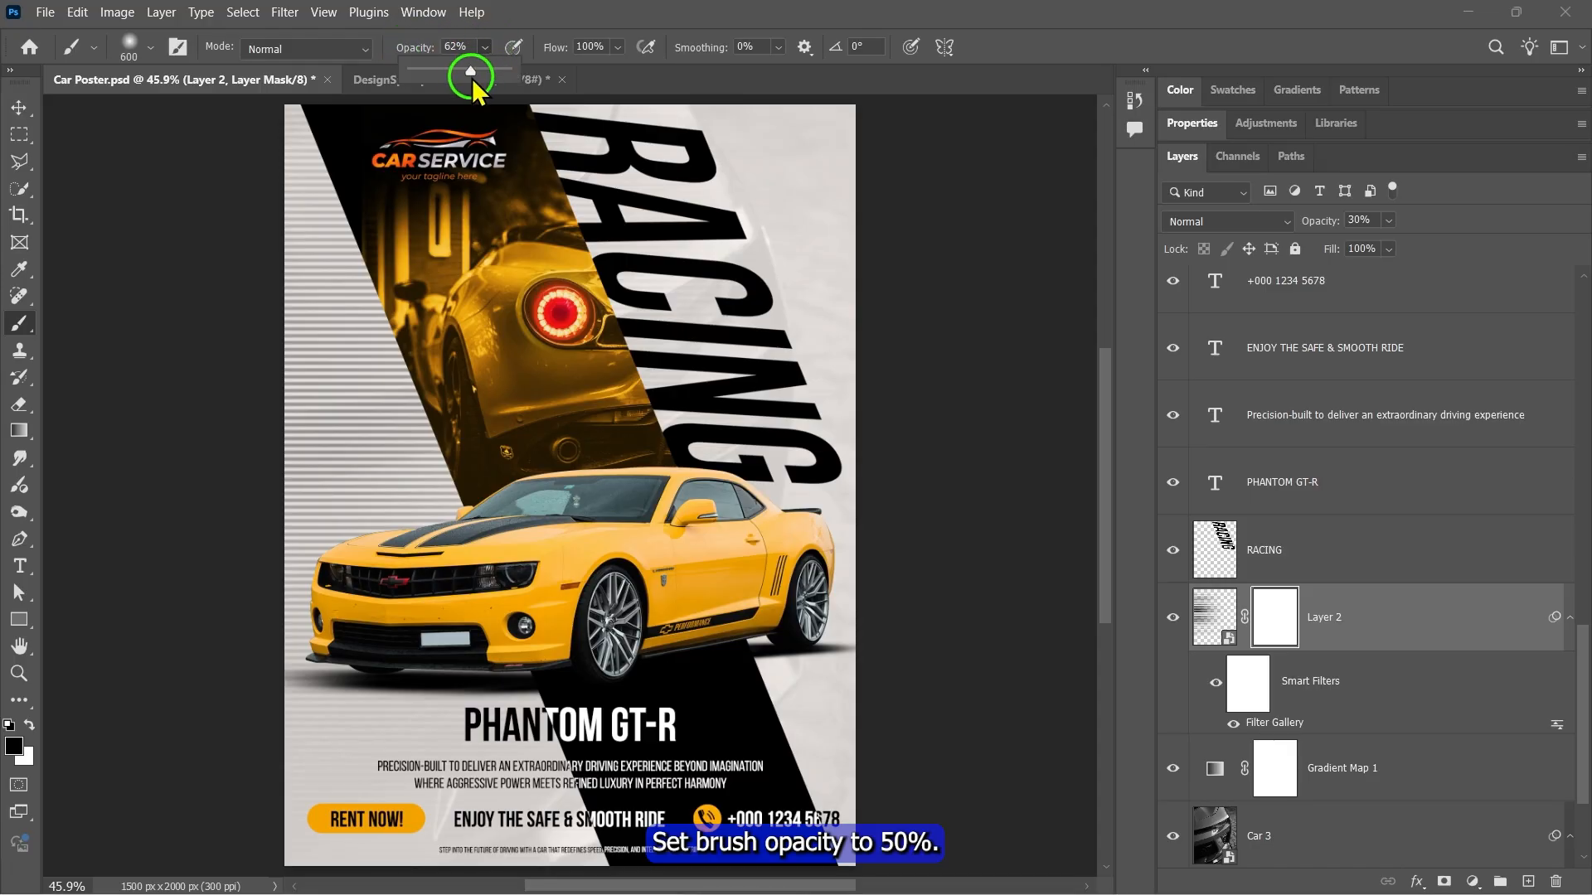
left_click(486, 48)
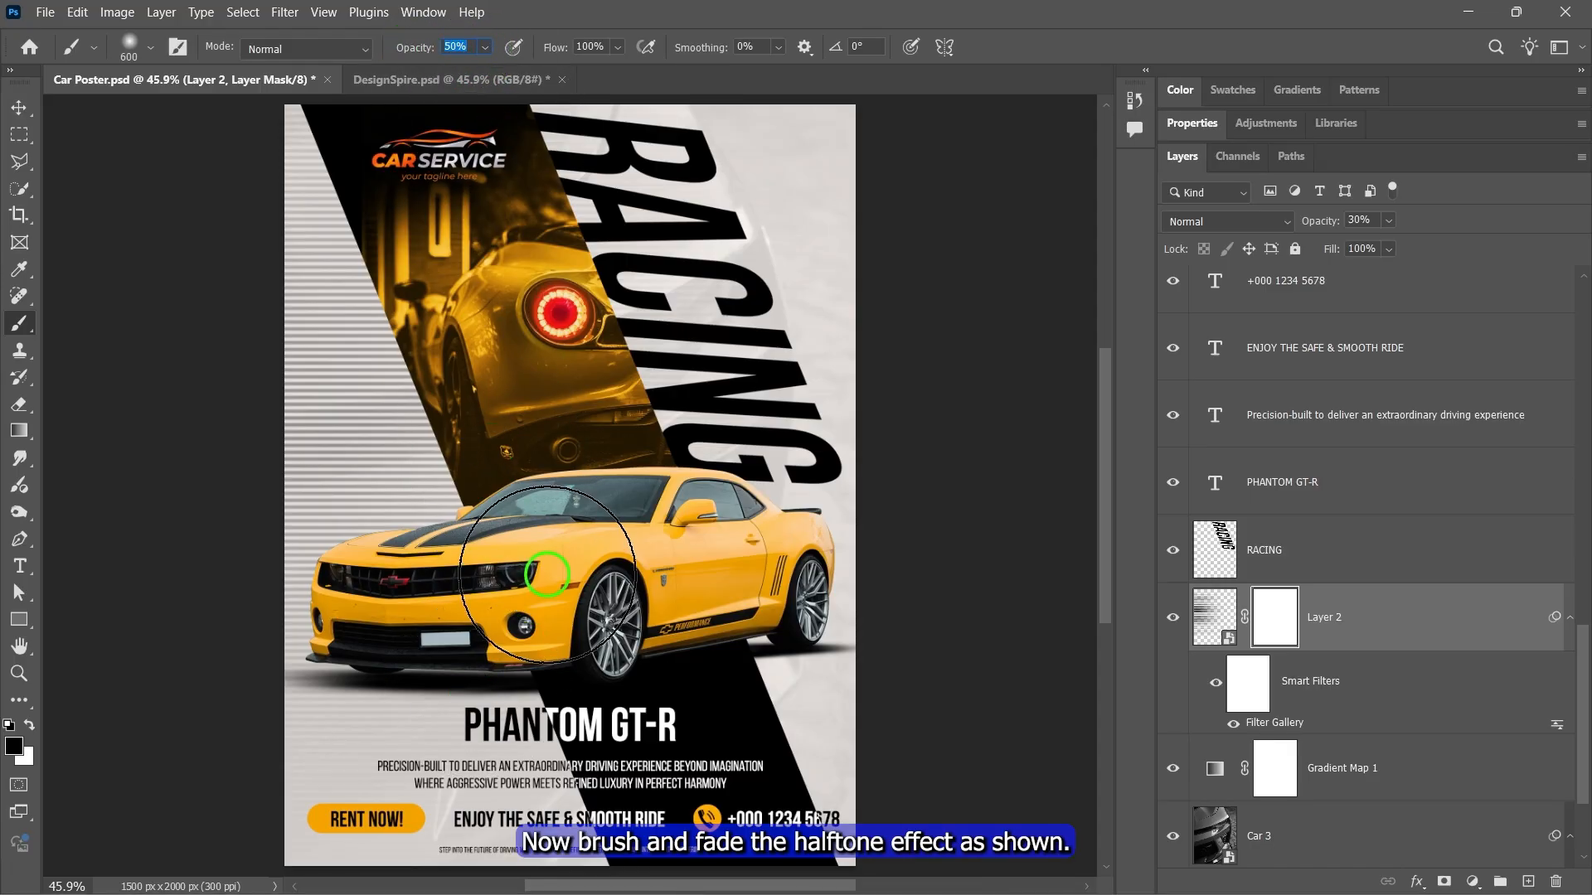
mouse_move(554, 572)
left_mouse_down()
mouse_move(557, 477)
mouse_move(513, 438)
mouse_move(541, 494)
mouse_move(517, 573)
mouse_move(554, 575)
mouse_move(504, 340)
mouse_move(509, 420)
mouse_move(515, 364)
mouse_move(381, 224)
left_mouse_up()
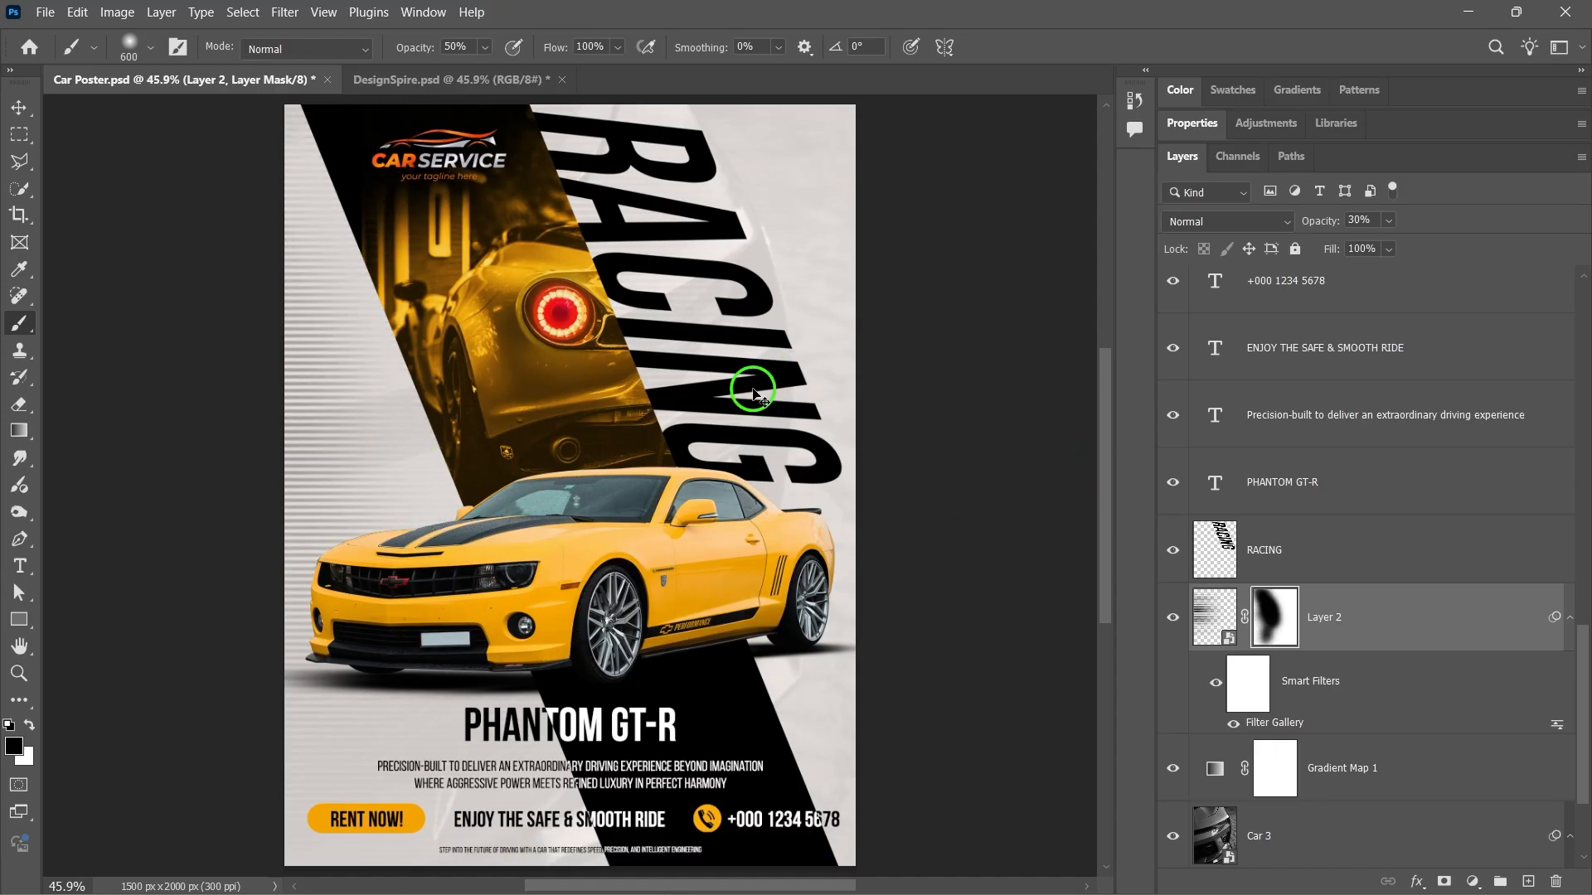
- Rename the masked halftone layer as Background Style
double_click(1300, 623)
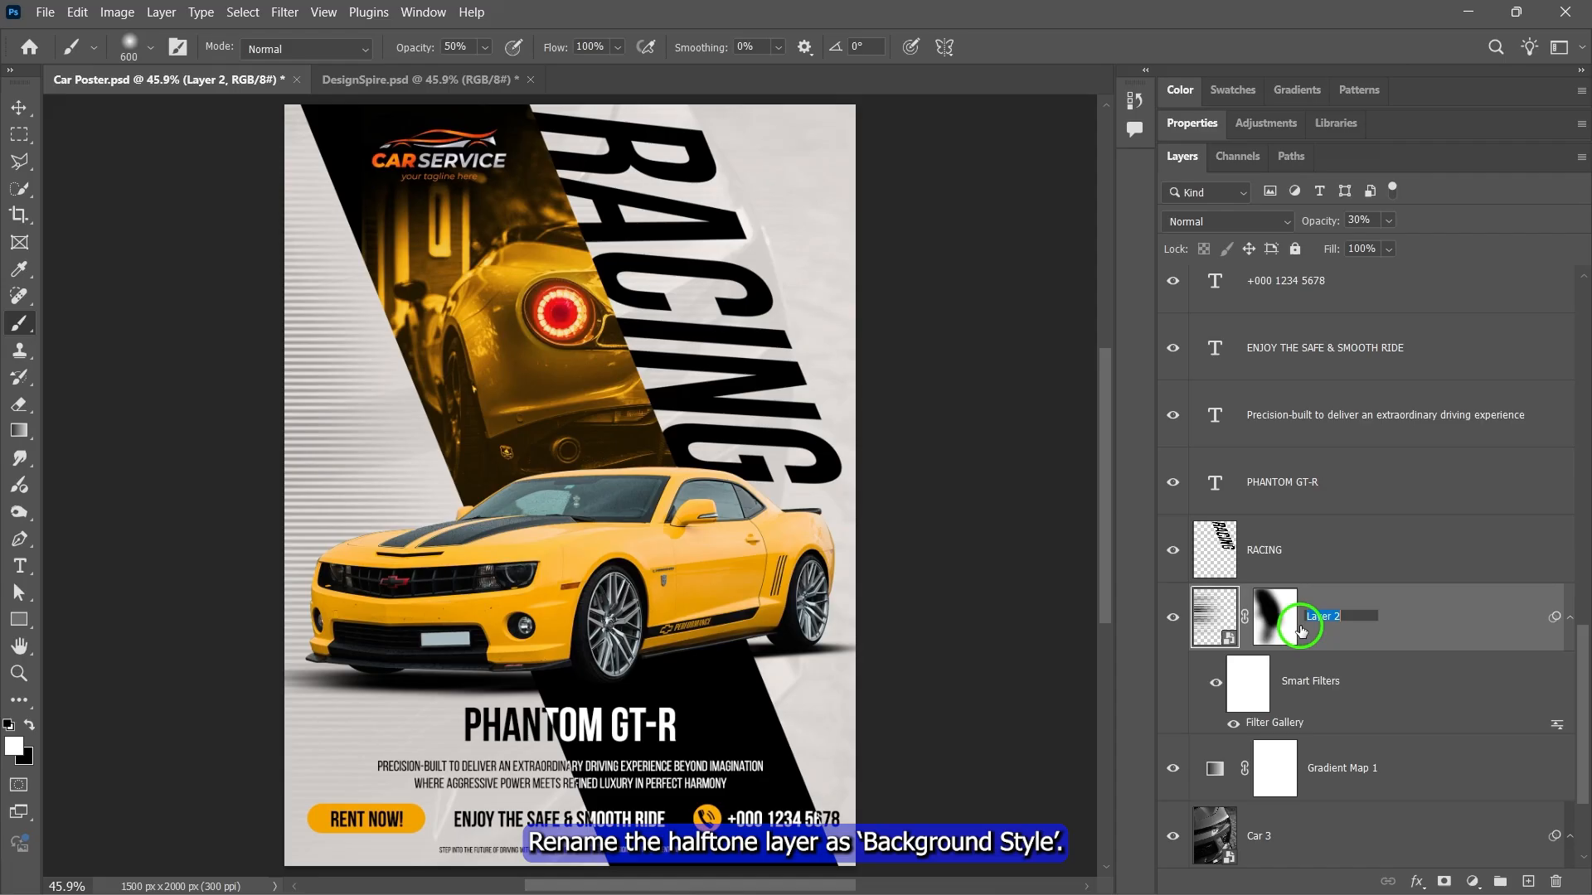
type("Background Style")
key("Return")
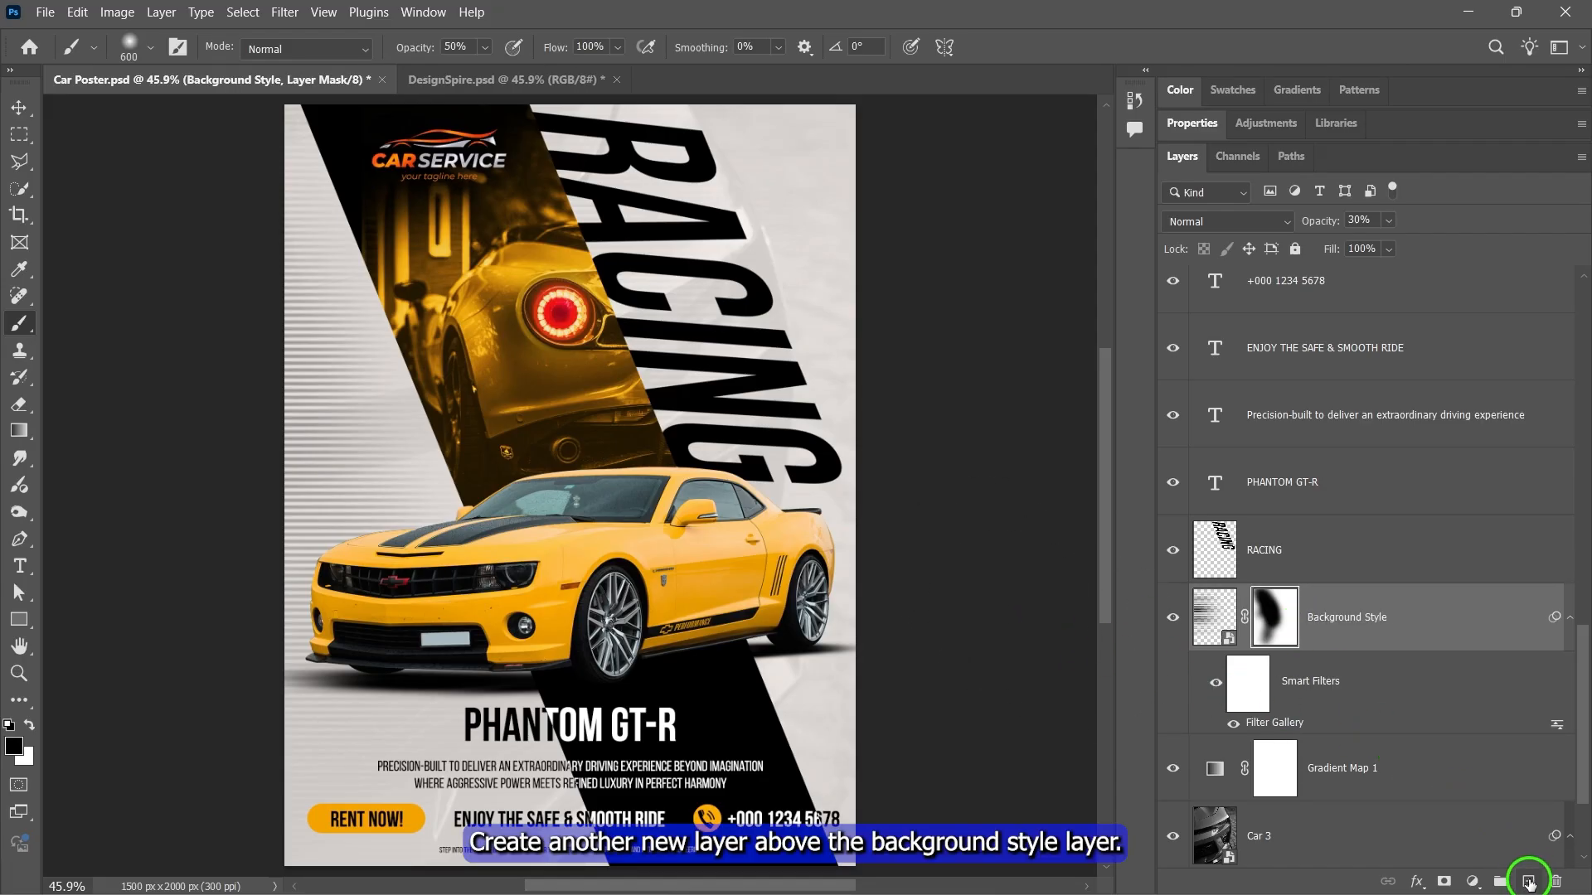
- Create a new layer above Background Style and set the soft brush to white at 100% opacity
left_click(1528, 881)
key("x")
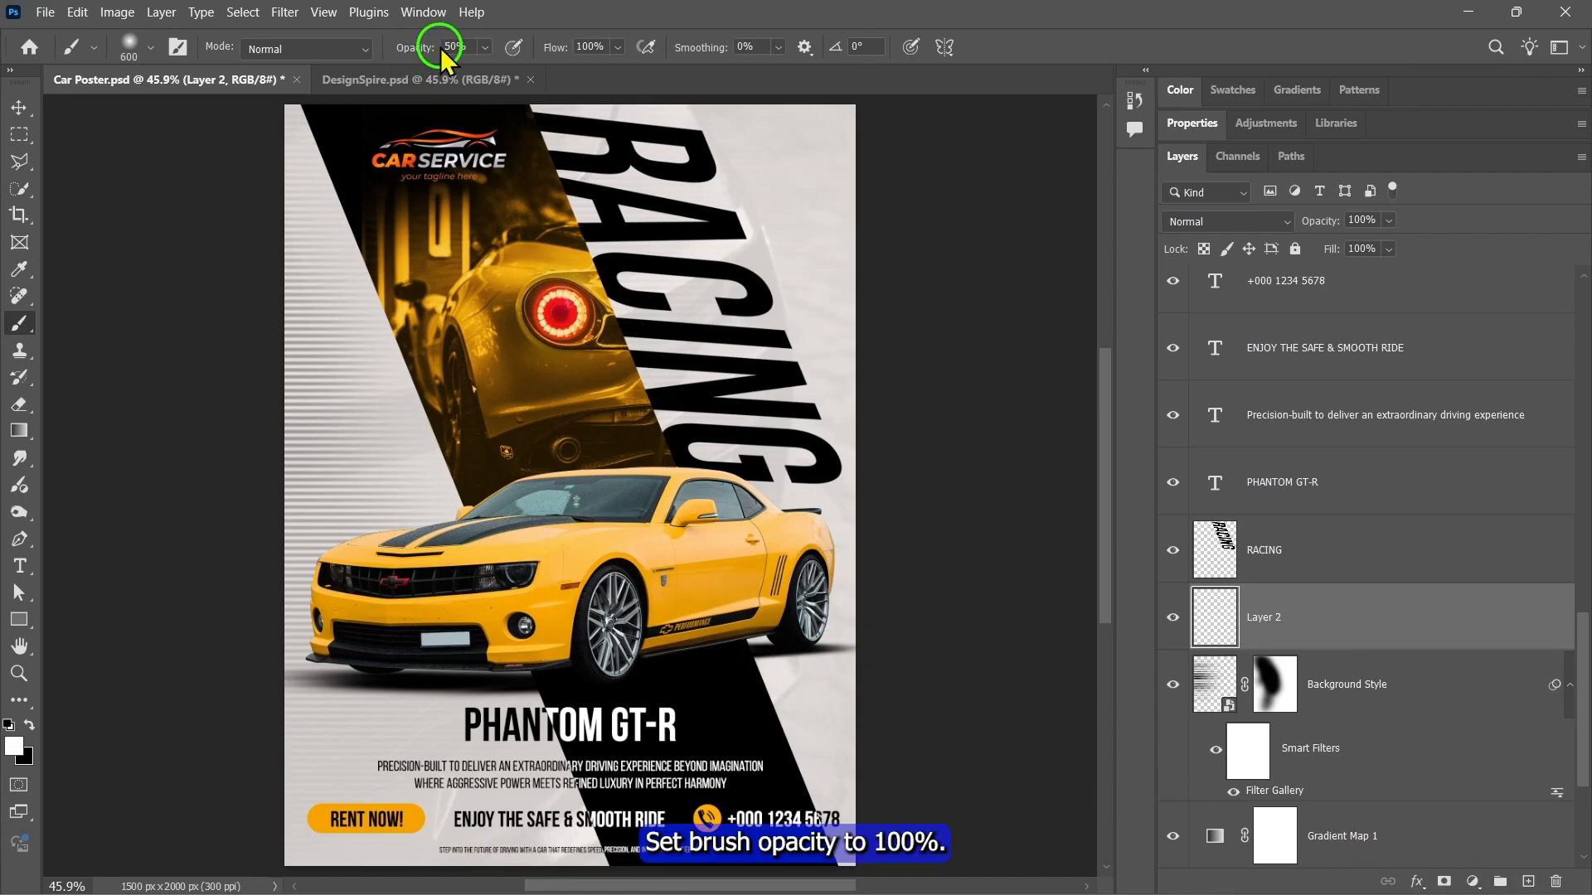
left_click(484, 47)
left_click(486, 48)
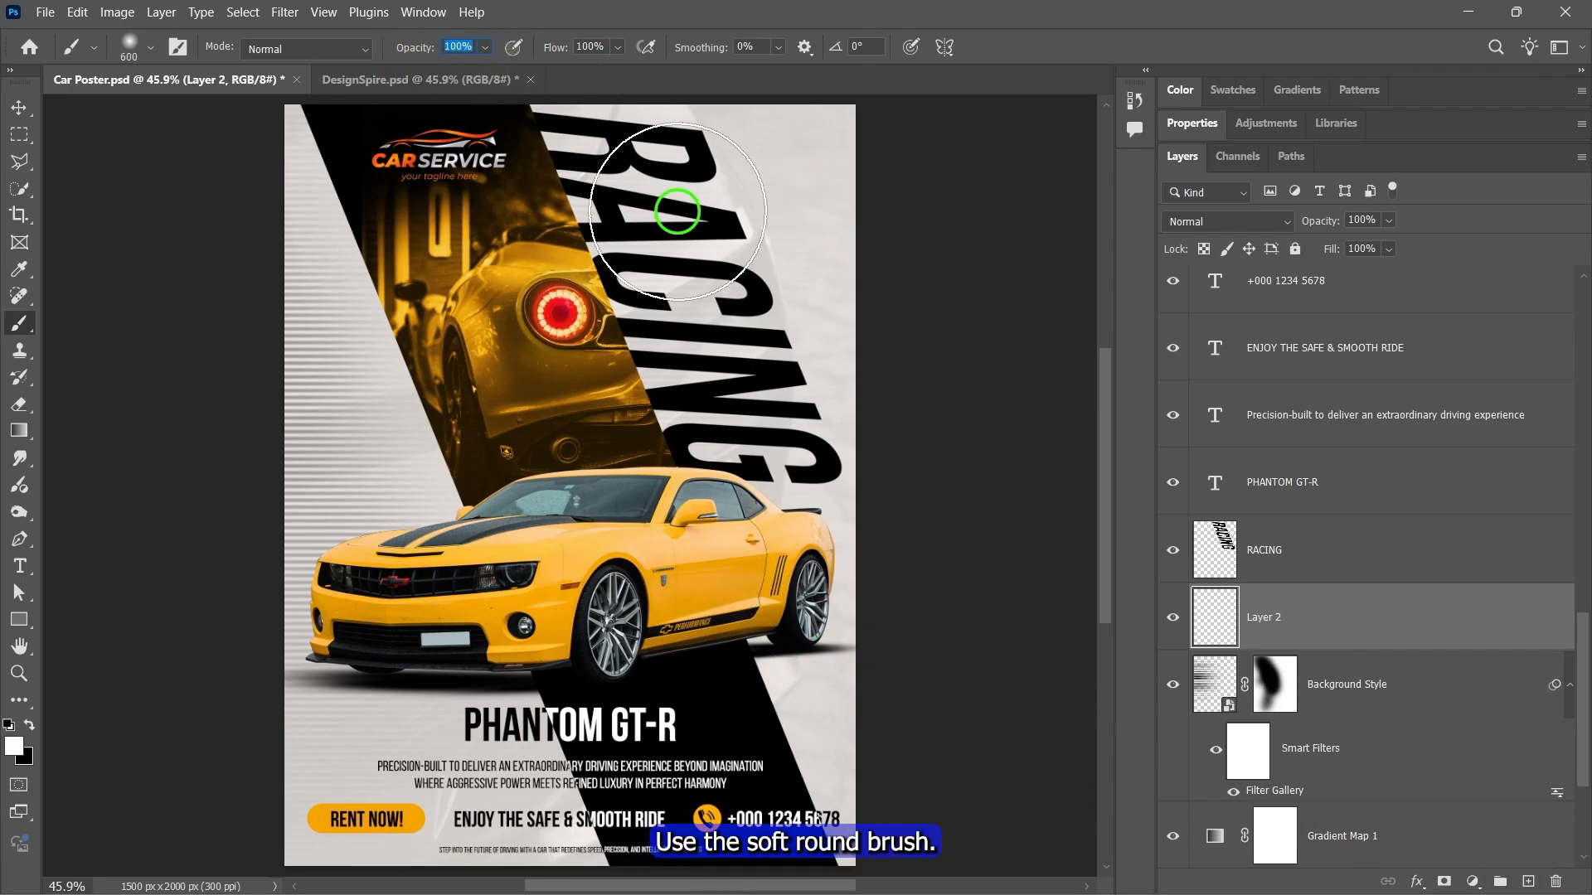
left_click(150, 47)
left_click(152, 46)
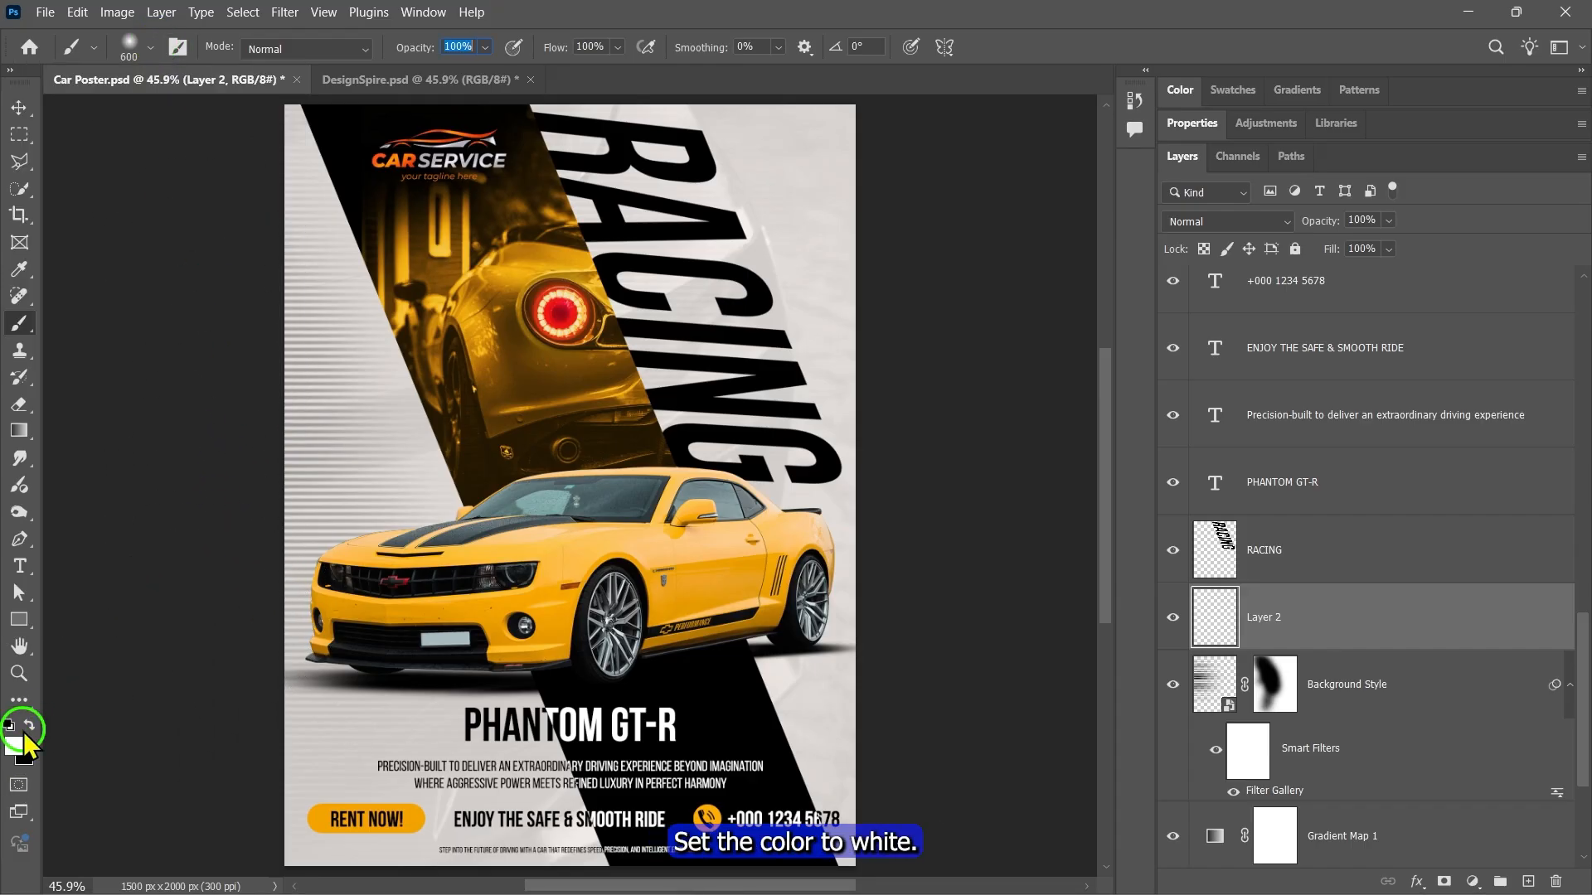
- Enlarge the brush to 1600 px and paint a single white dab near the poster's right edge, beside the RACING text
key("bracketright")
key("bracketright")
key("bracketright")
key("bracketright")
key("bracketright")
key("bracketright")
key("bracketright")
key("bracketright")
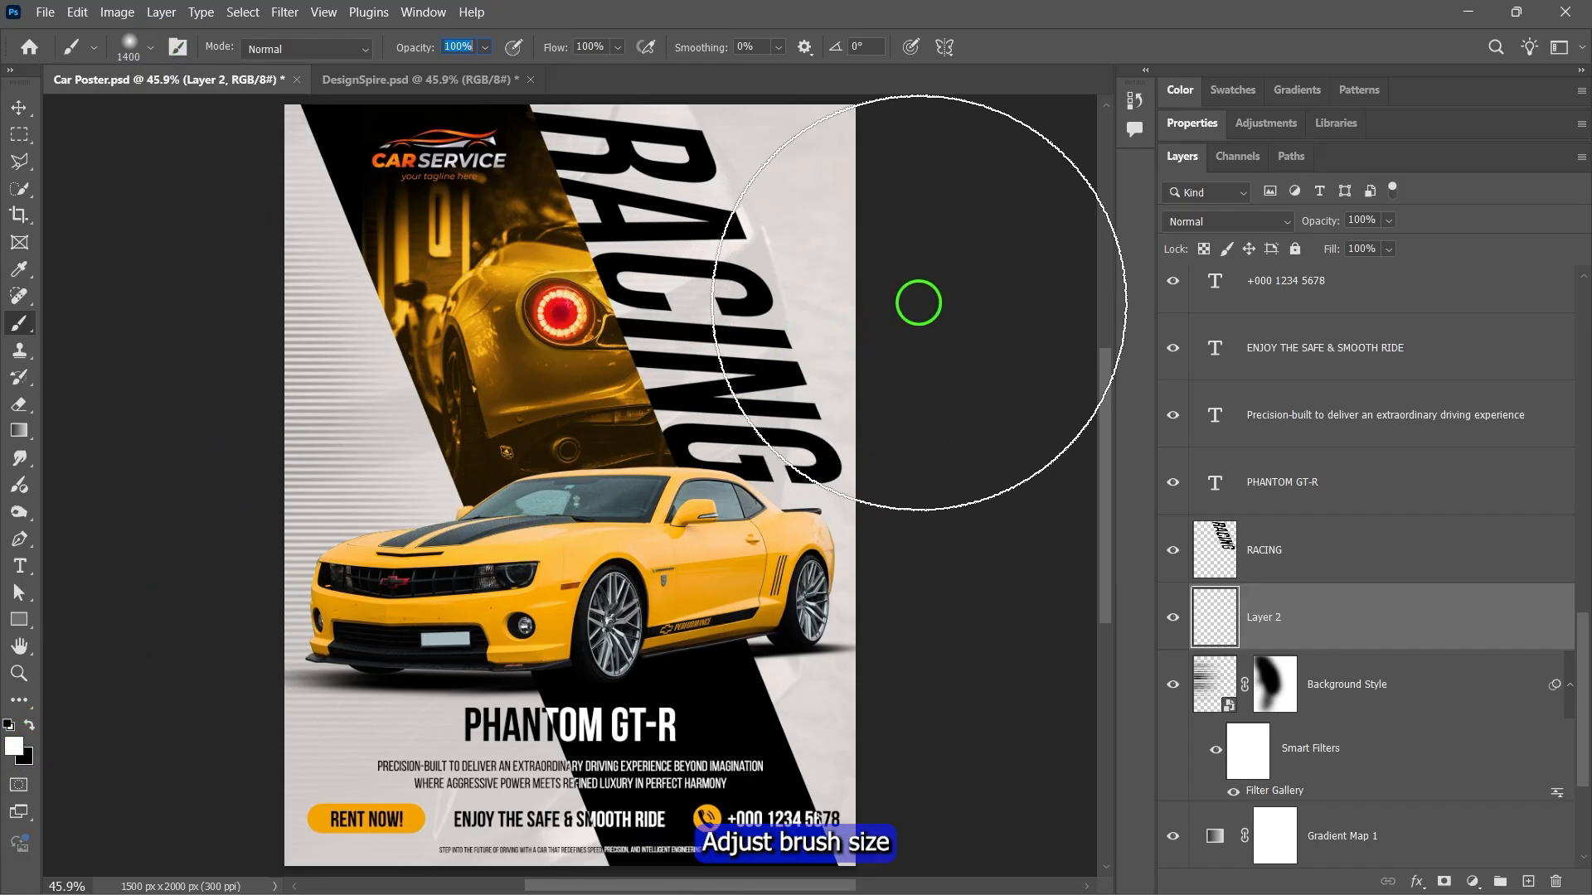
key("bracketright")
key("bracketright")
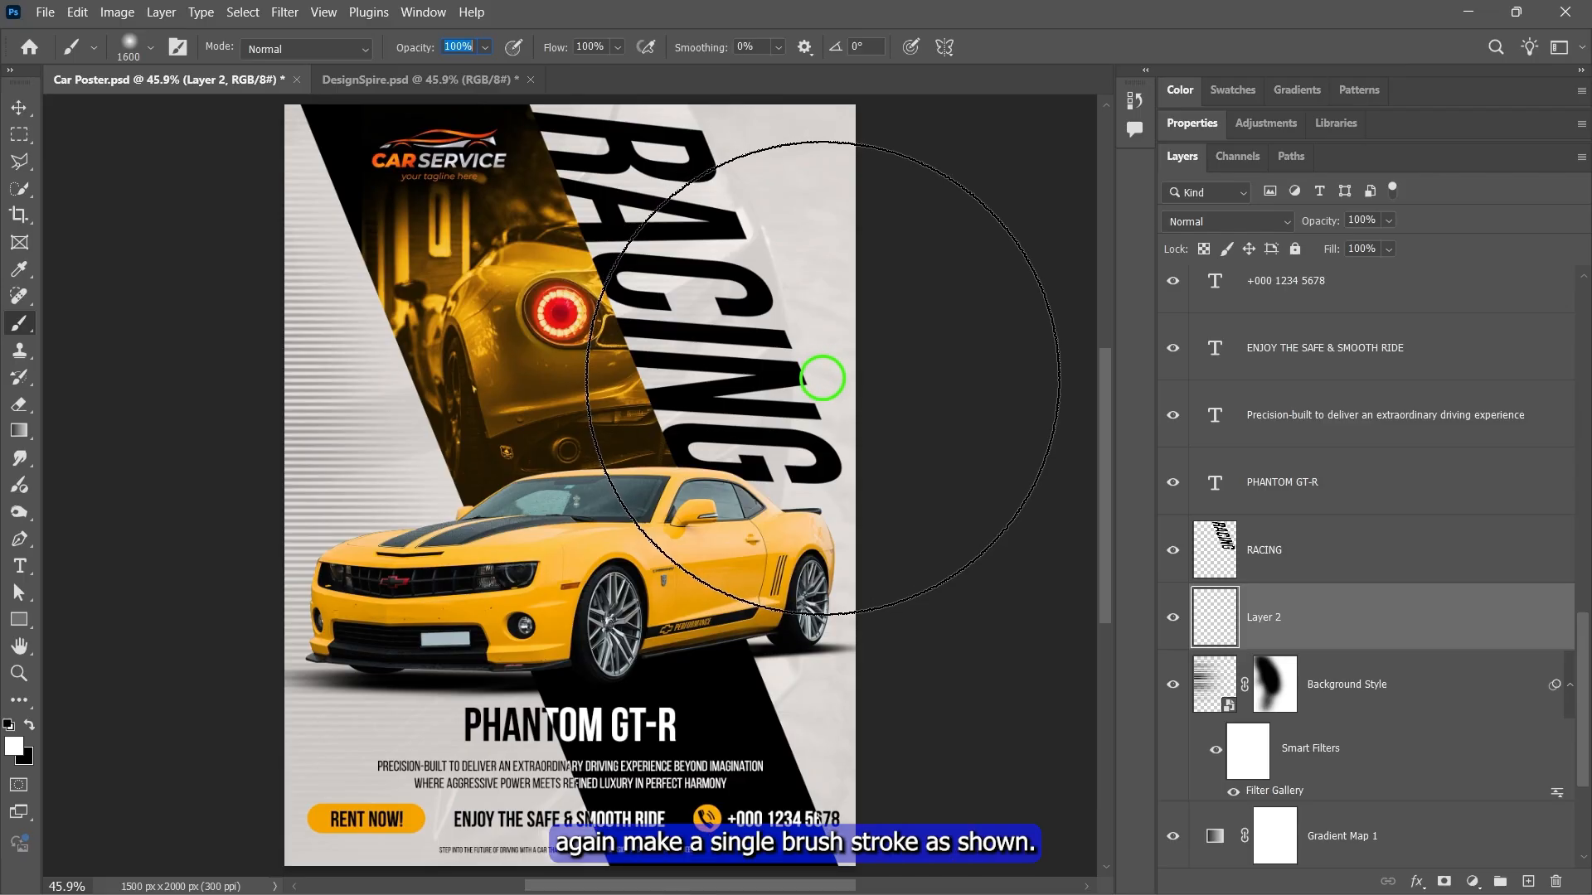
left_click(823, 376)
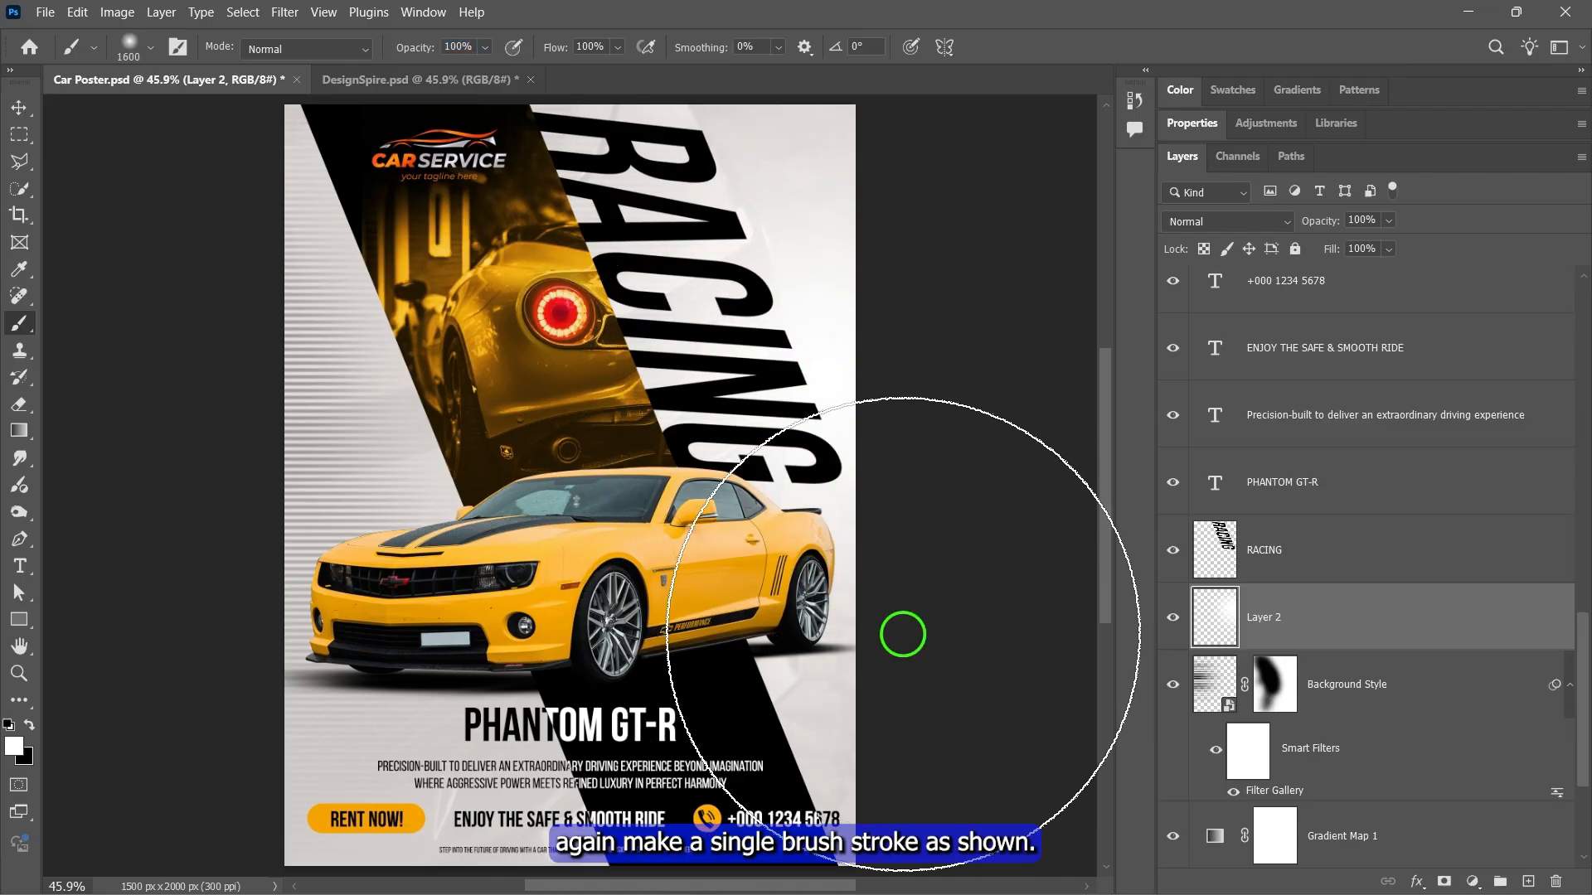
- Convert the right-side glow layer to a Smart Object and apply the same Halftone Pattern filter: size 4, contrast 23, Line
right_click(1318, 622)
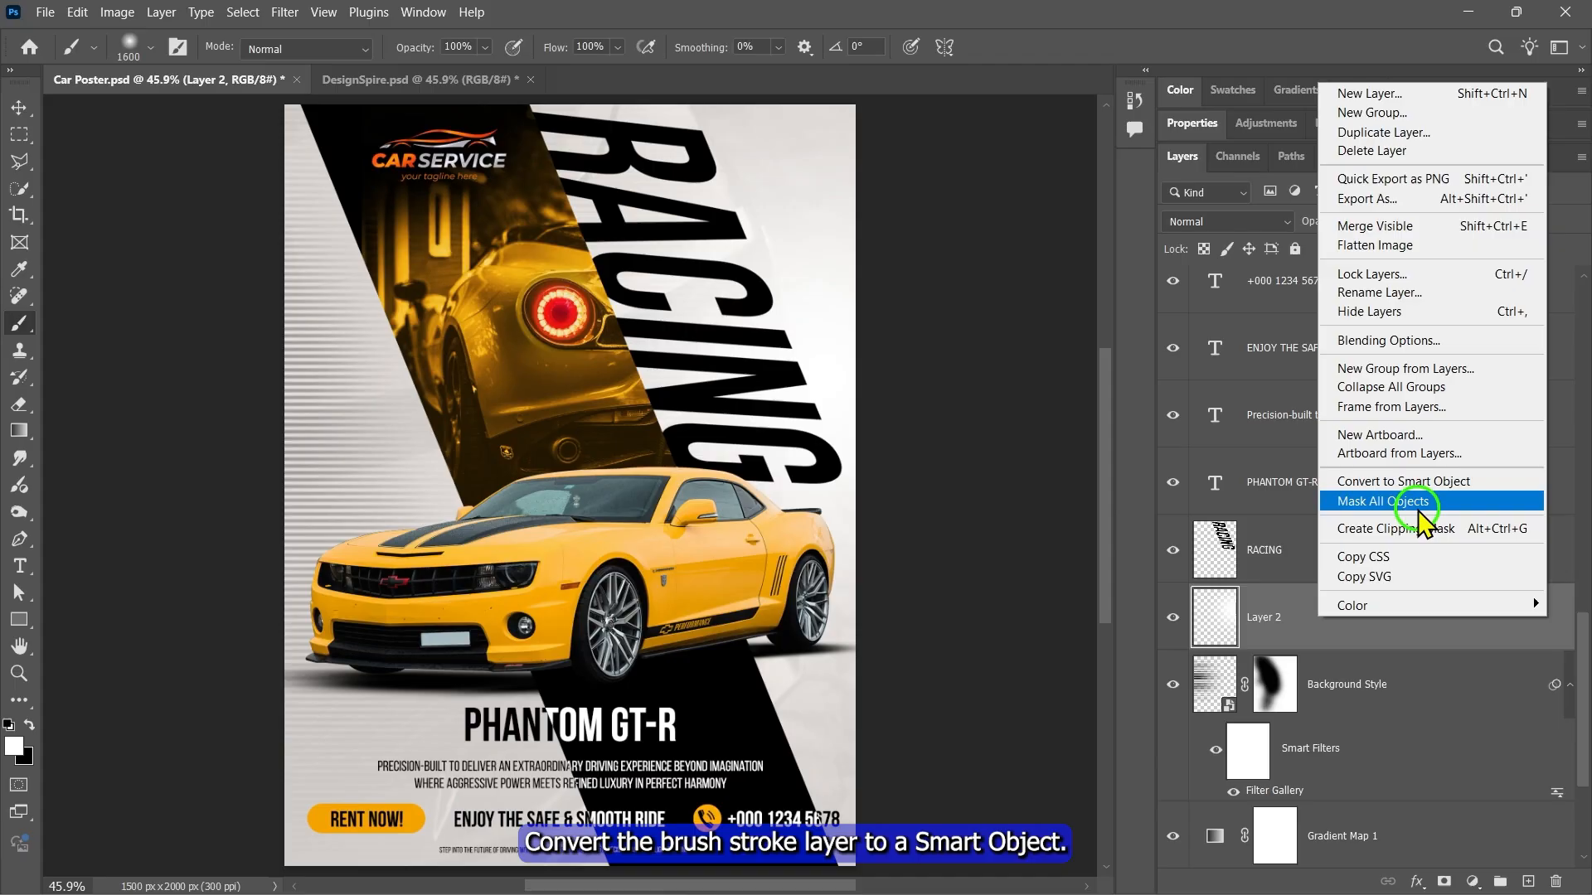
left_click(1398, 484)
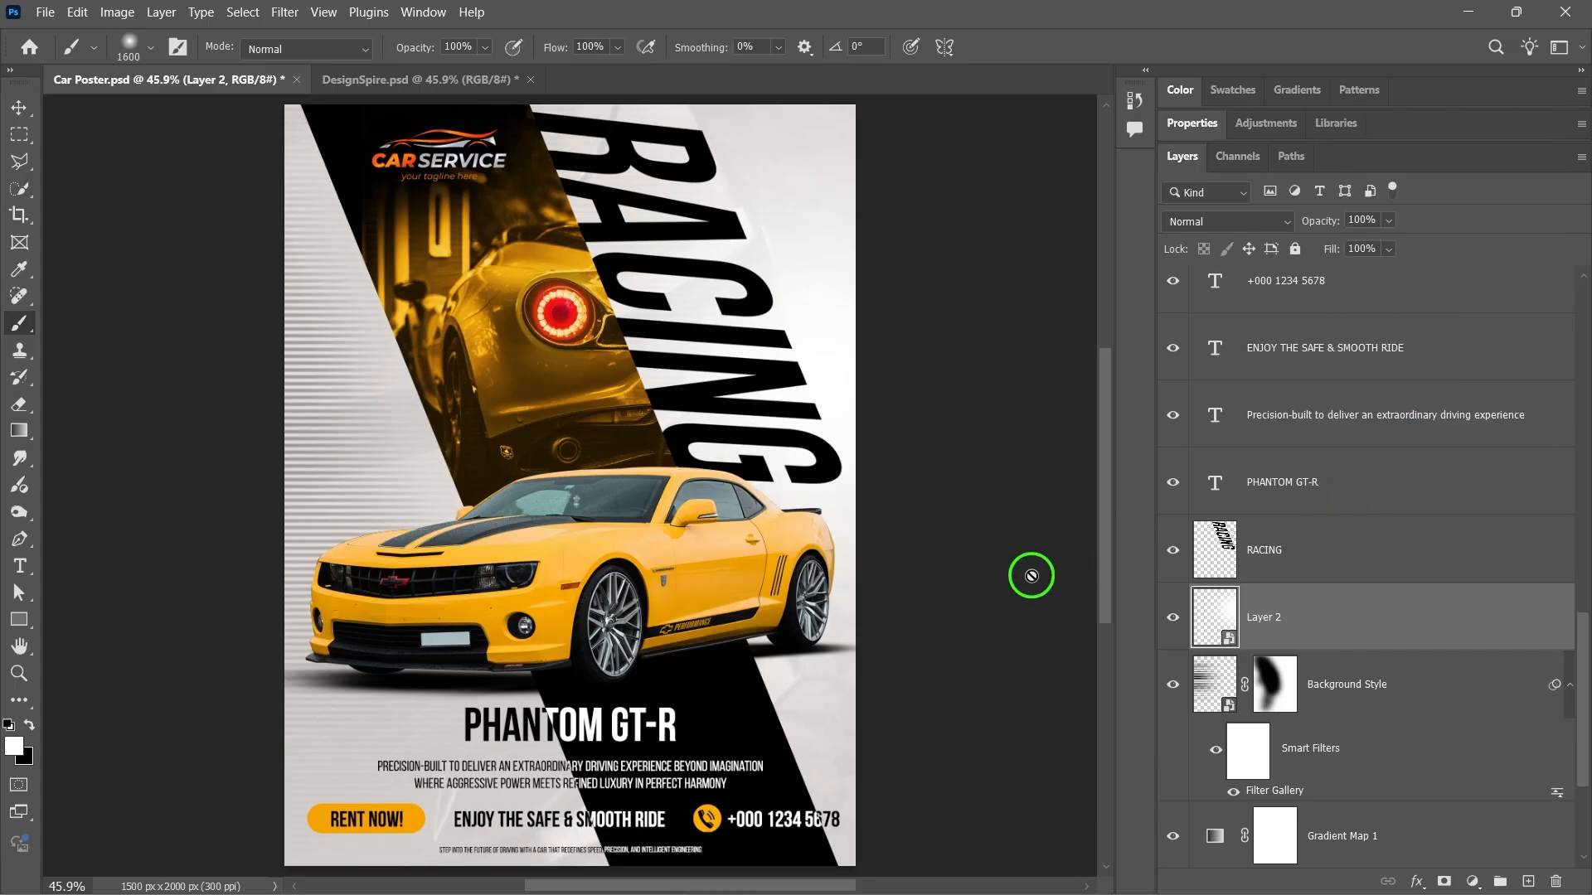
left_click(284, 12)
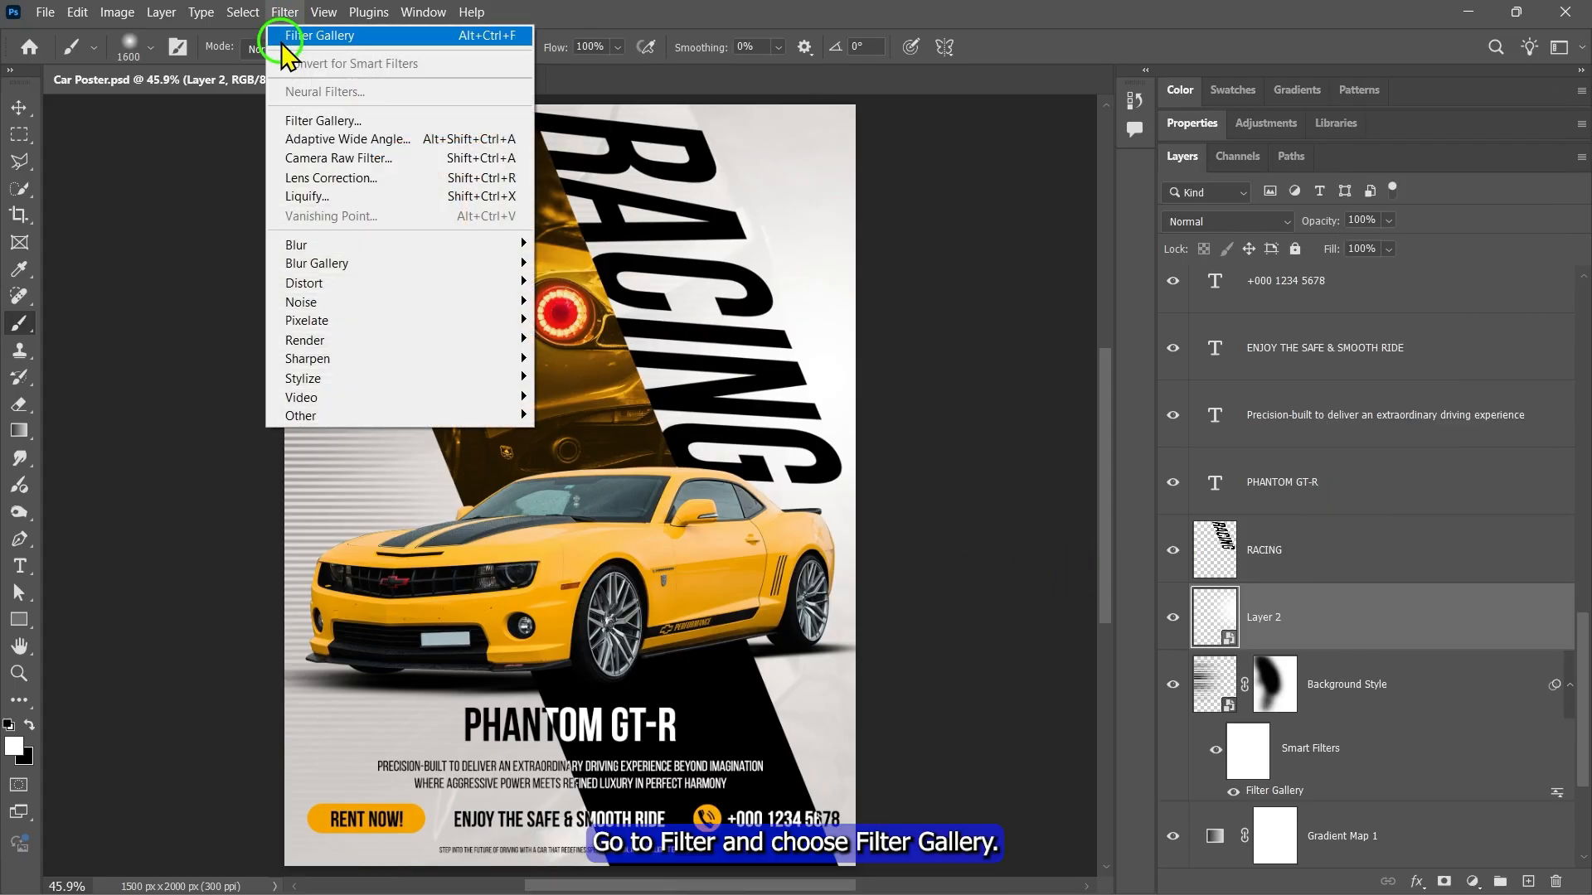
left_click(325, 123)
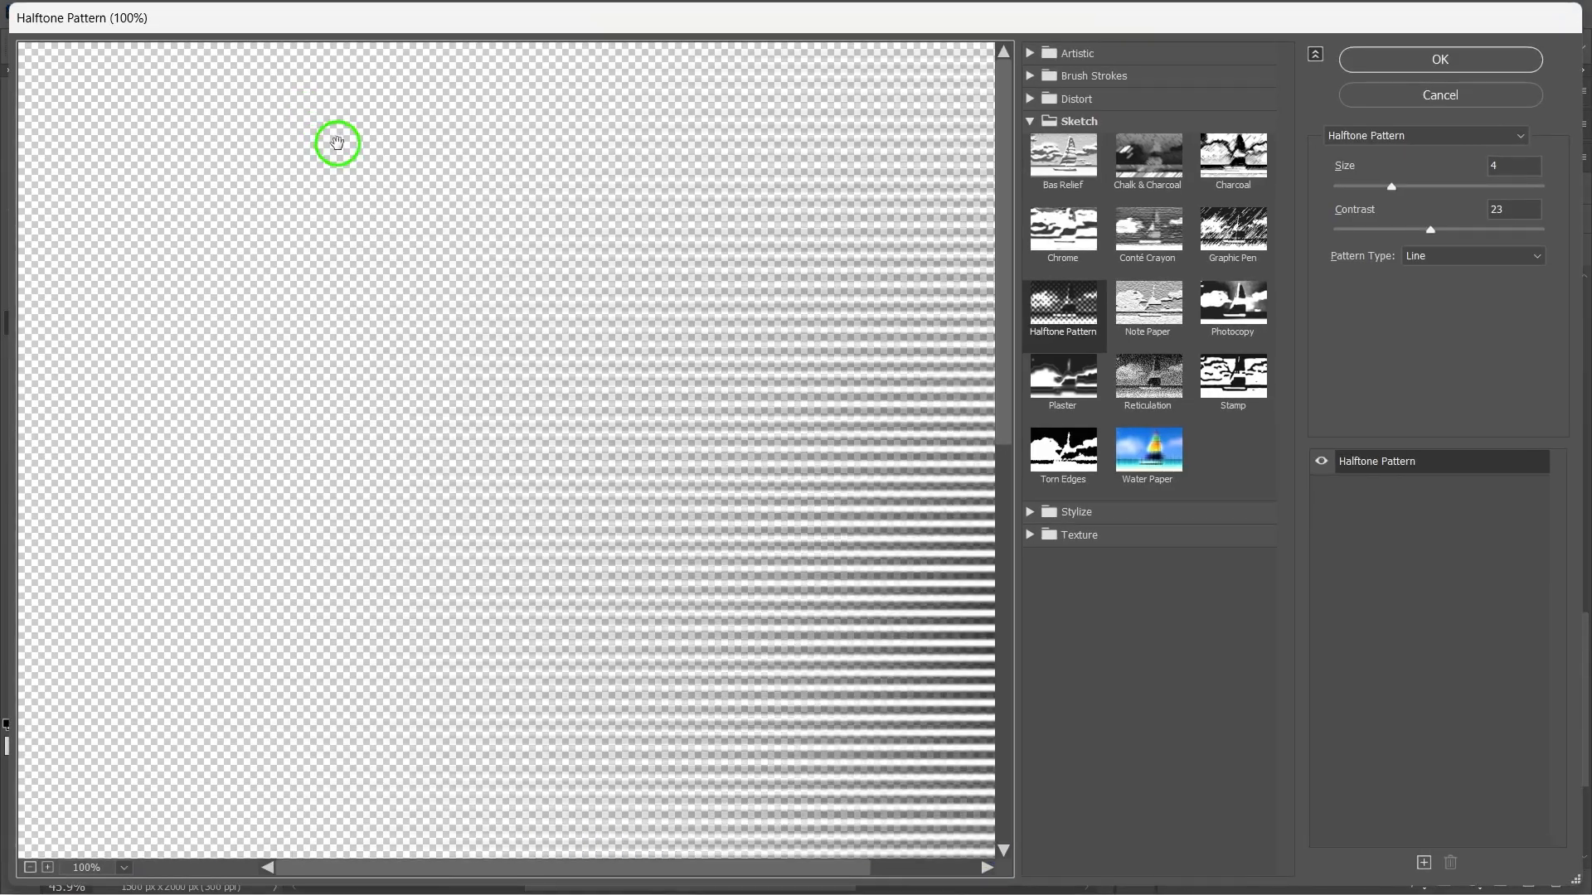
key("ctrl+0")
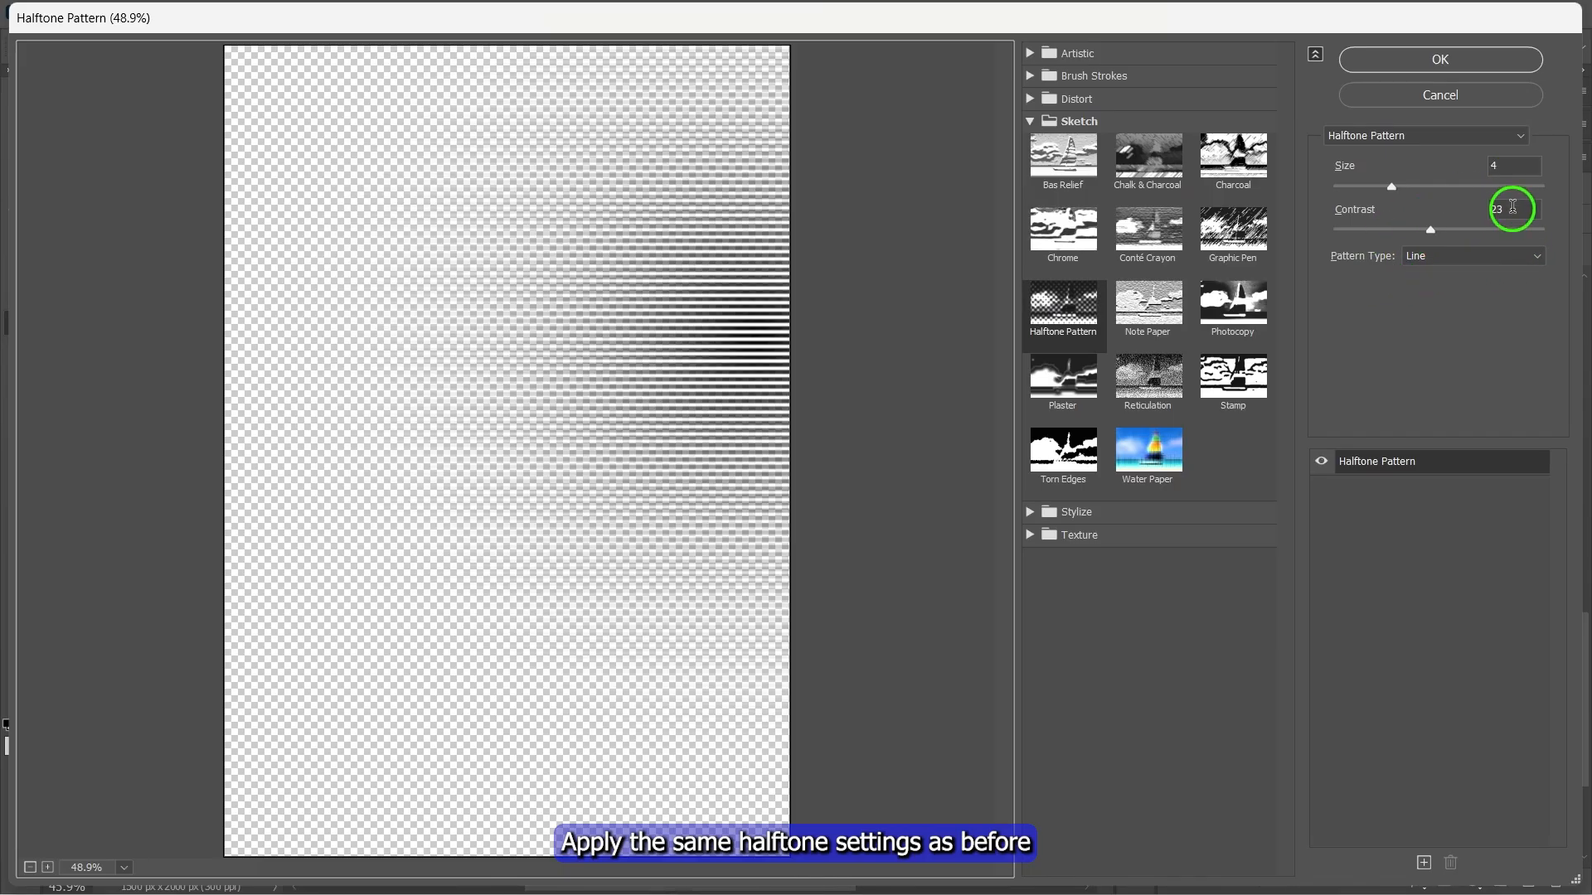
left_click(1447, 61)
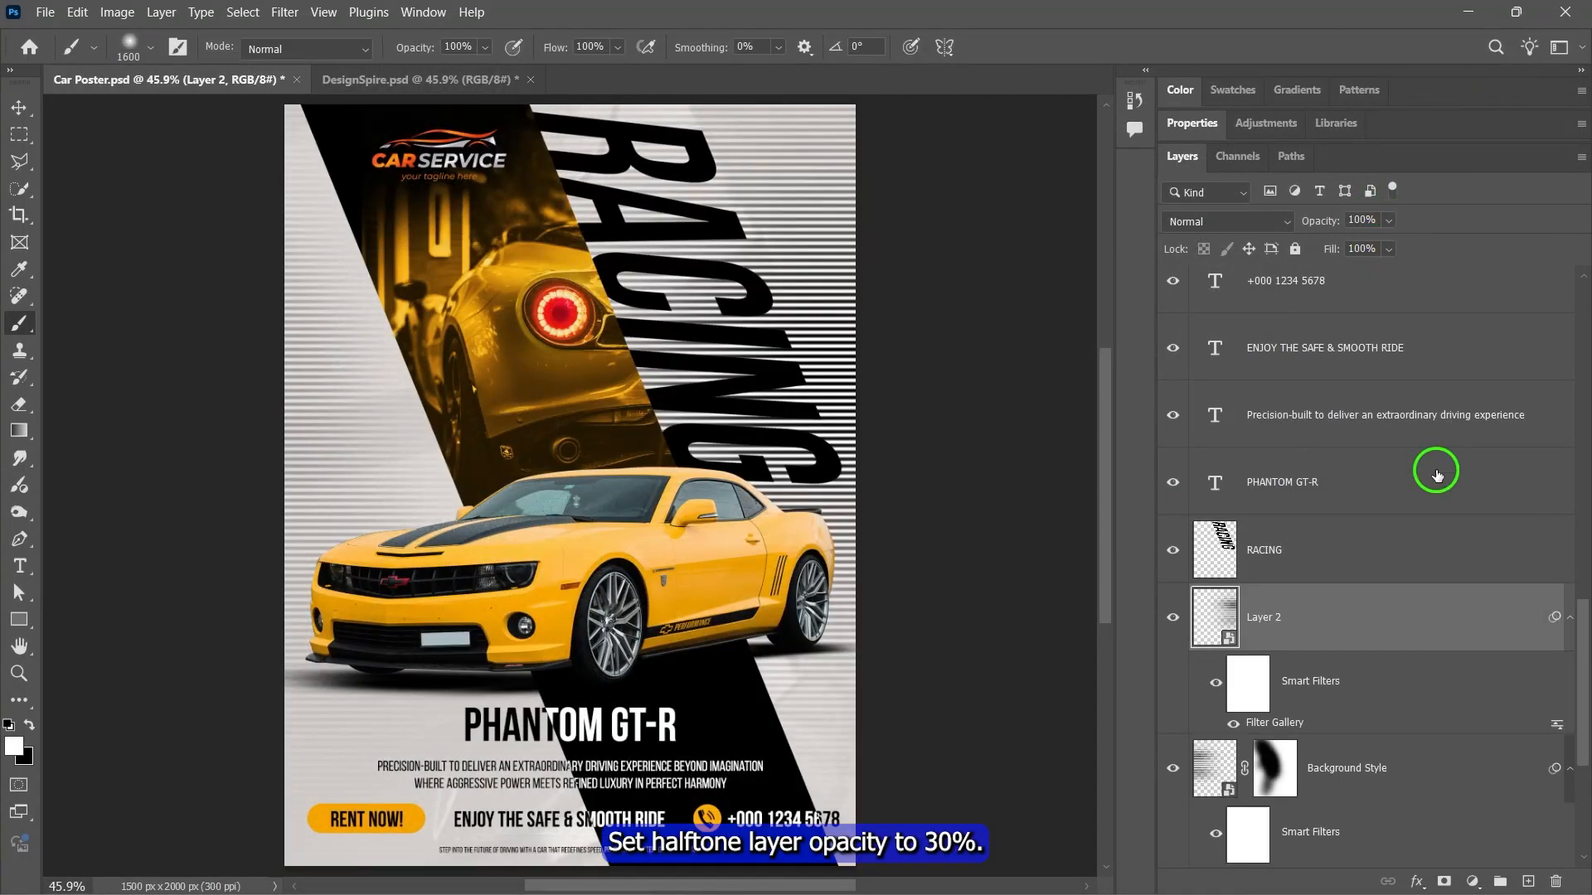
- Set the opacity of the new right-side halftone layer to 30%
left_click(1387, 219)
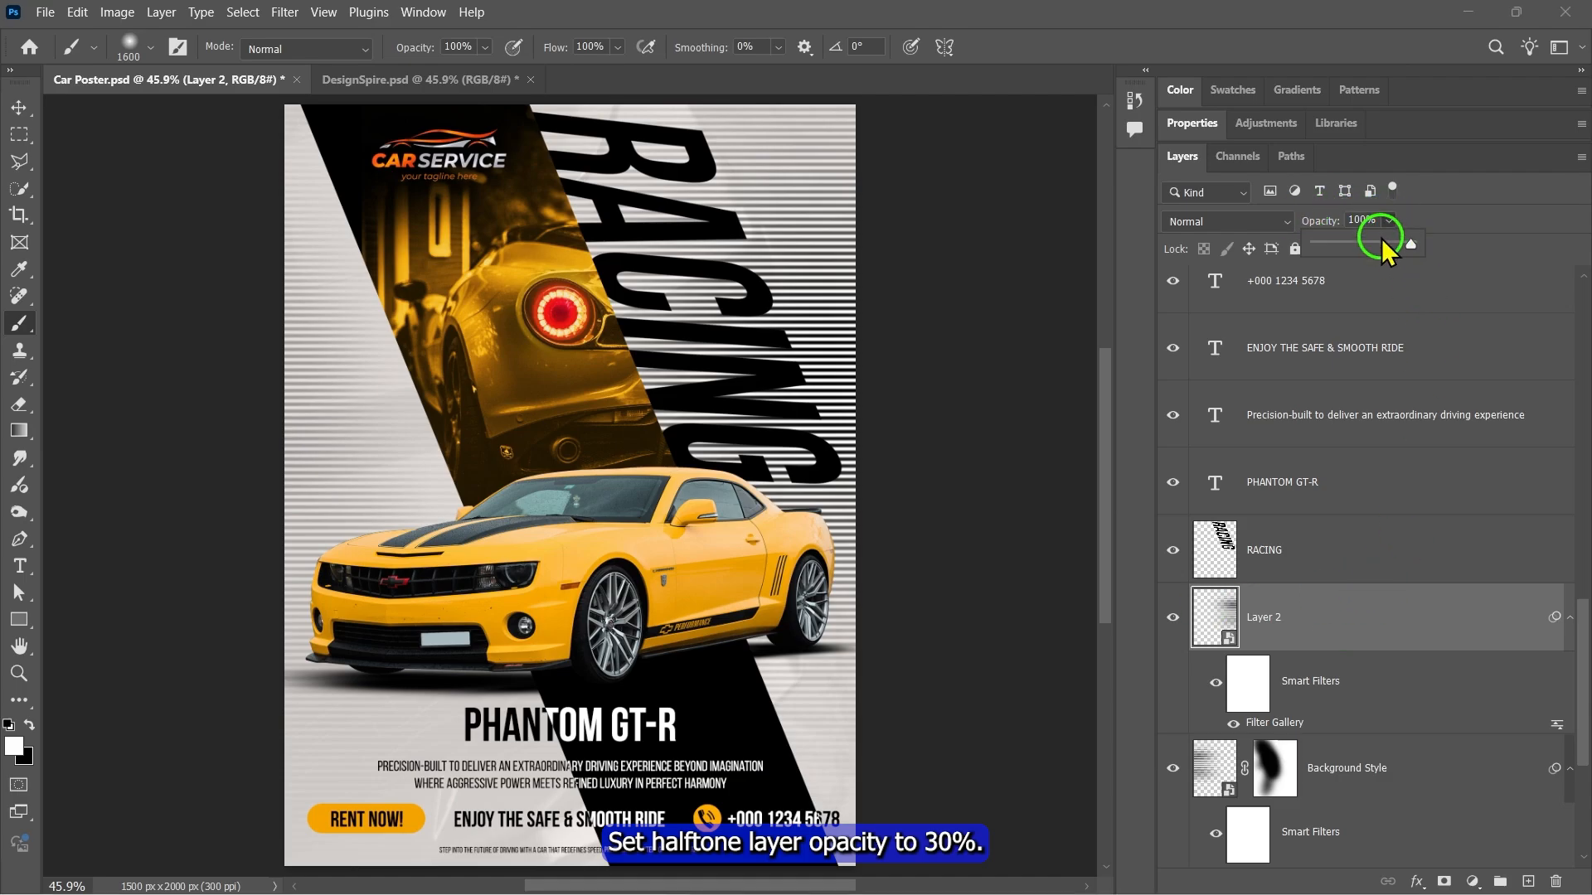
left_click_drag(1379, 241, 1338, 242)
scroll(1369, 217, "up", 1)
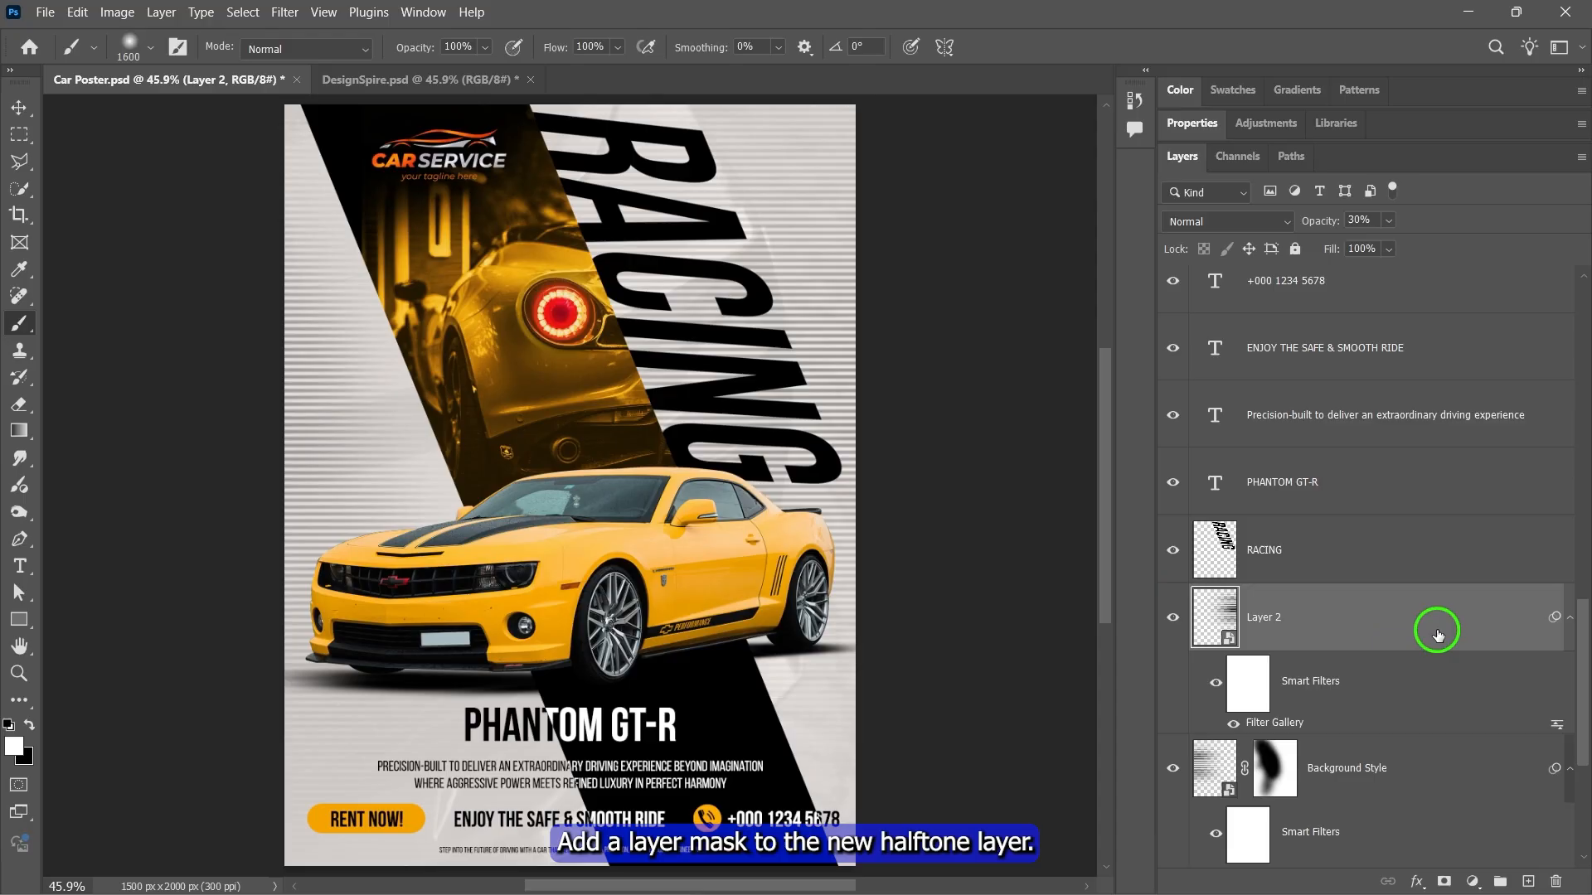
- Add a mask to the right-side halftone layer, fade its lines around RACING with a black 600 px brush at 50% opacity, and deselect the layer
left_click(1445, 882)
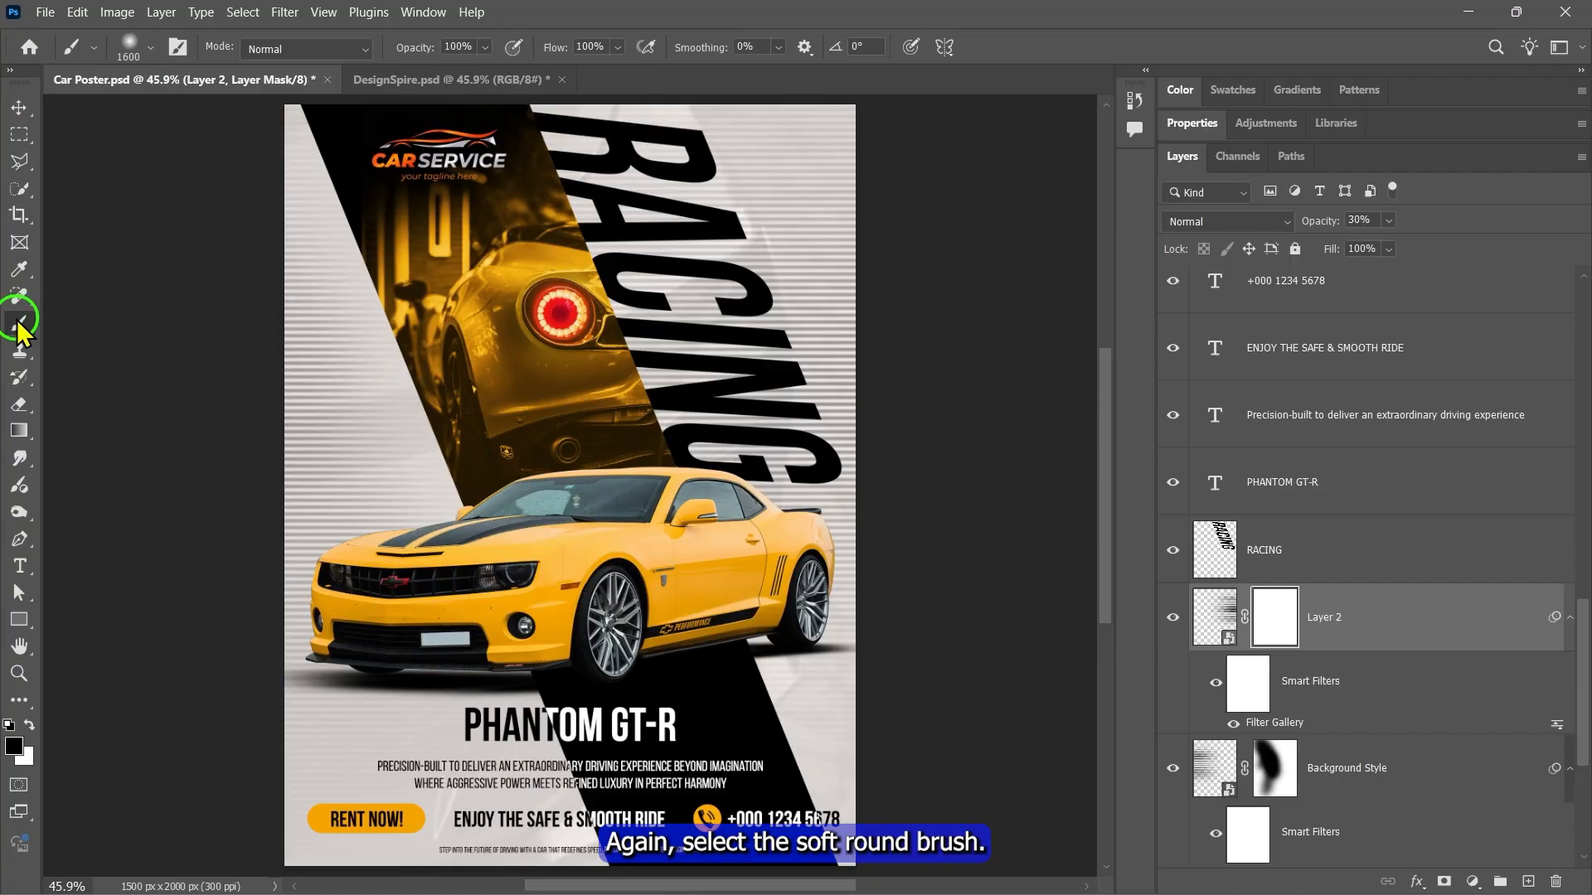
left_click(485, 47)
left_click_drag(510, 70, 467, 72)
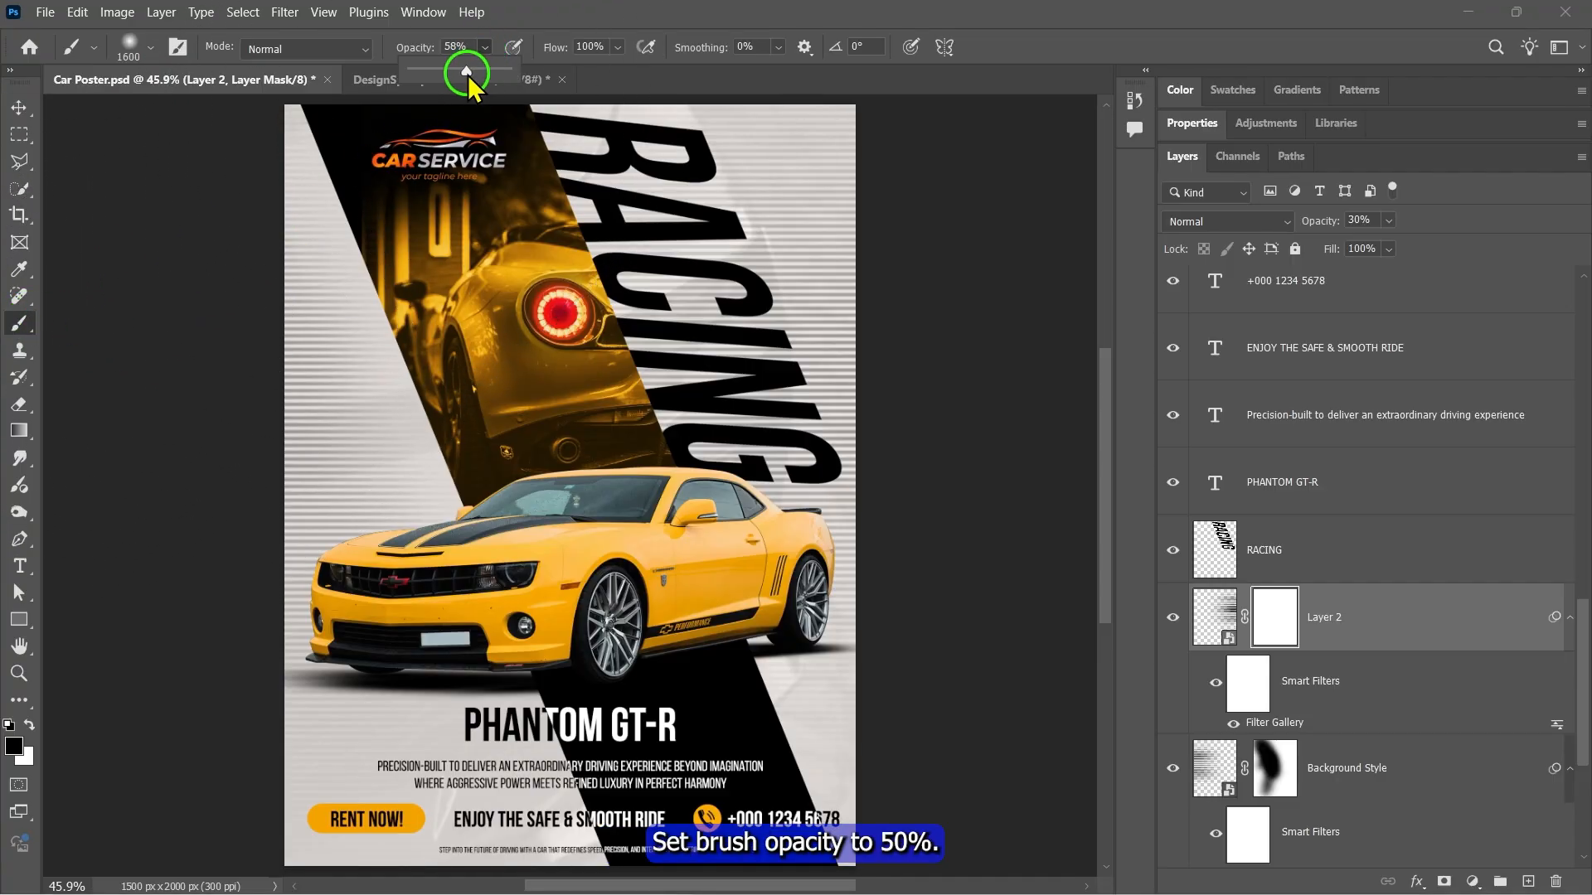
left_click(406, 53)
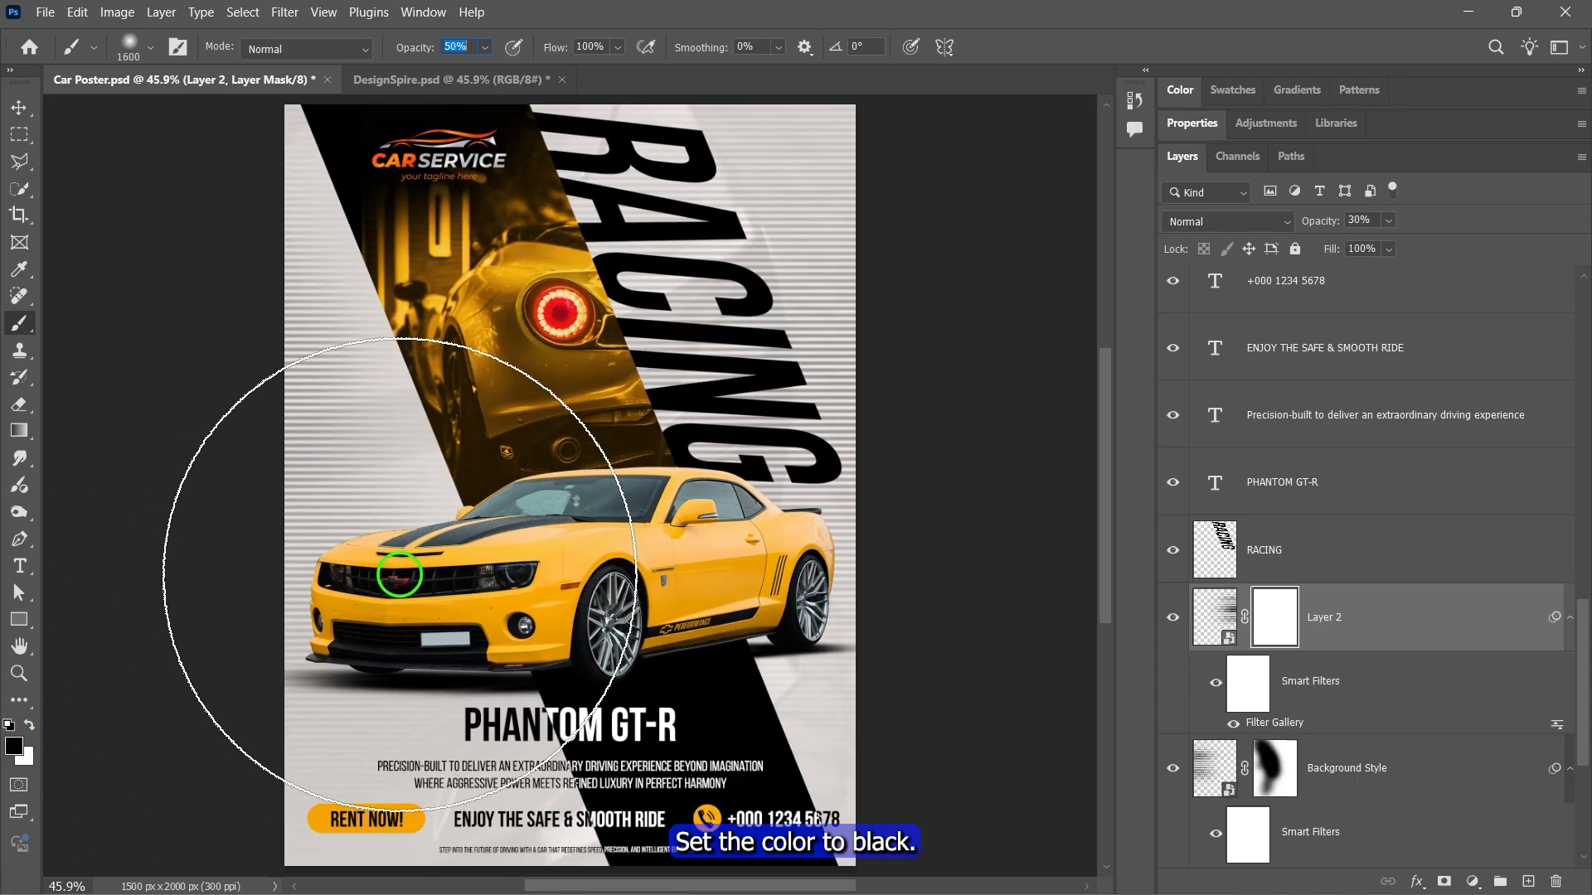
key("bracketleft")
key("bracketleft")
key("bracketleft")
key("bracketleft")
key("bracketleft")
key("bracketleft")
key("bracketleft")
key("bracketleft")
key("bracketleft")
key("bracketleft")
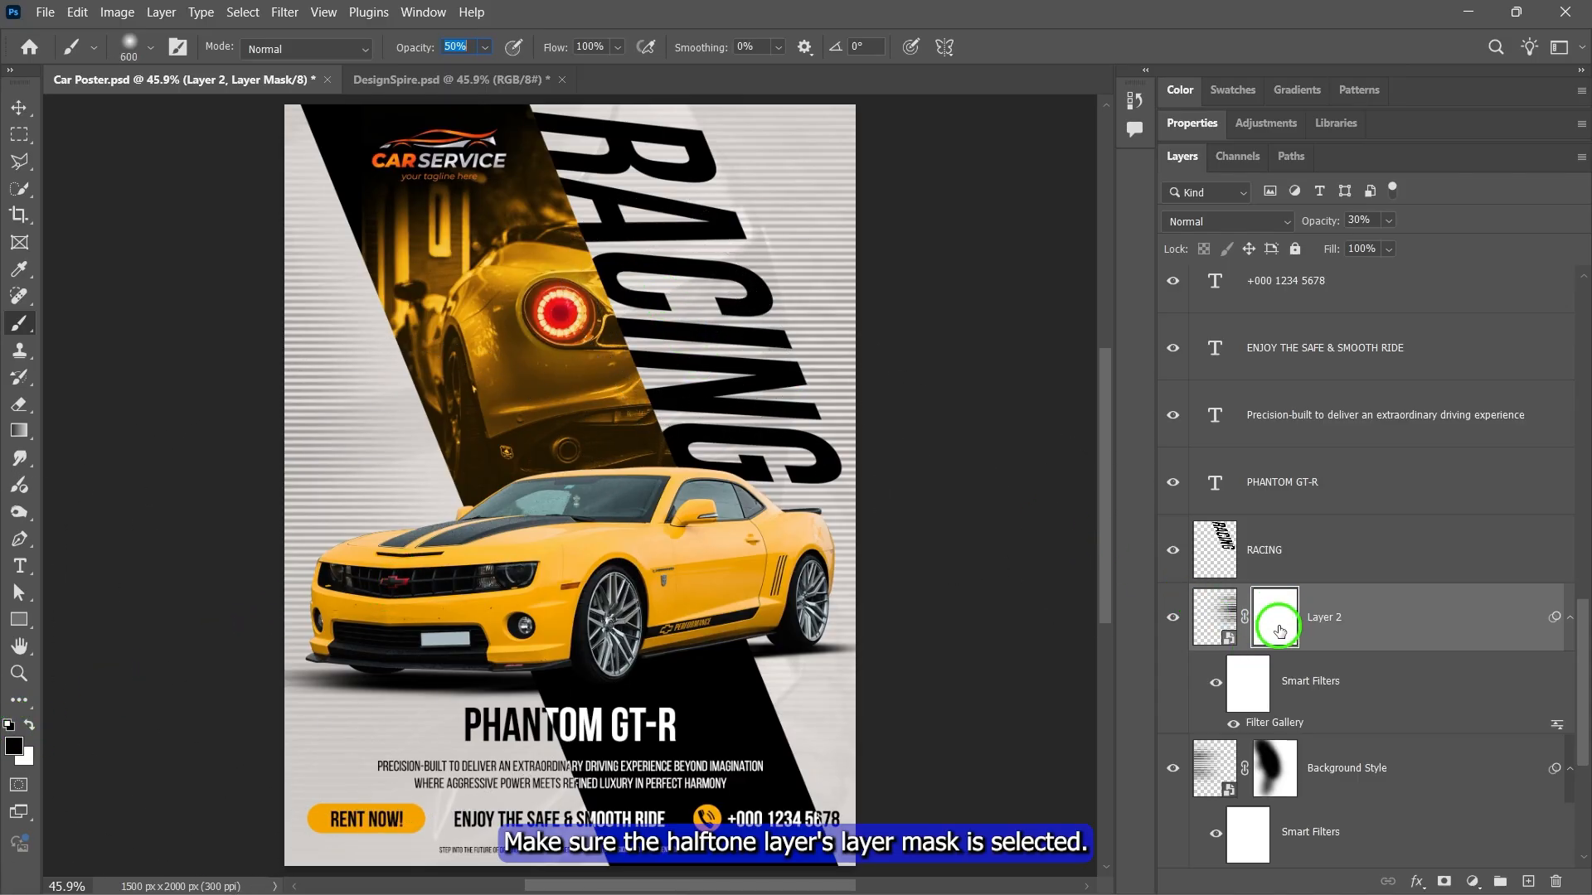
mouse_move(818, 445)
left_mouse_down()
mouse_move(632, 247)
mouse_move(653, 410)
mouse_move(678, 255)
mouse_move(719, 154)
mouse_move(689, 401)
mouse_move(640, 179)
mouse_move(745, 560)
mouse_move(764, 333)
mouse_move(880, 561)
left_mouse_up()
key("x")
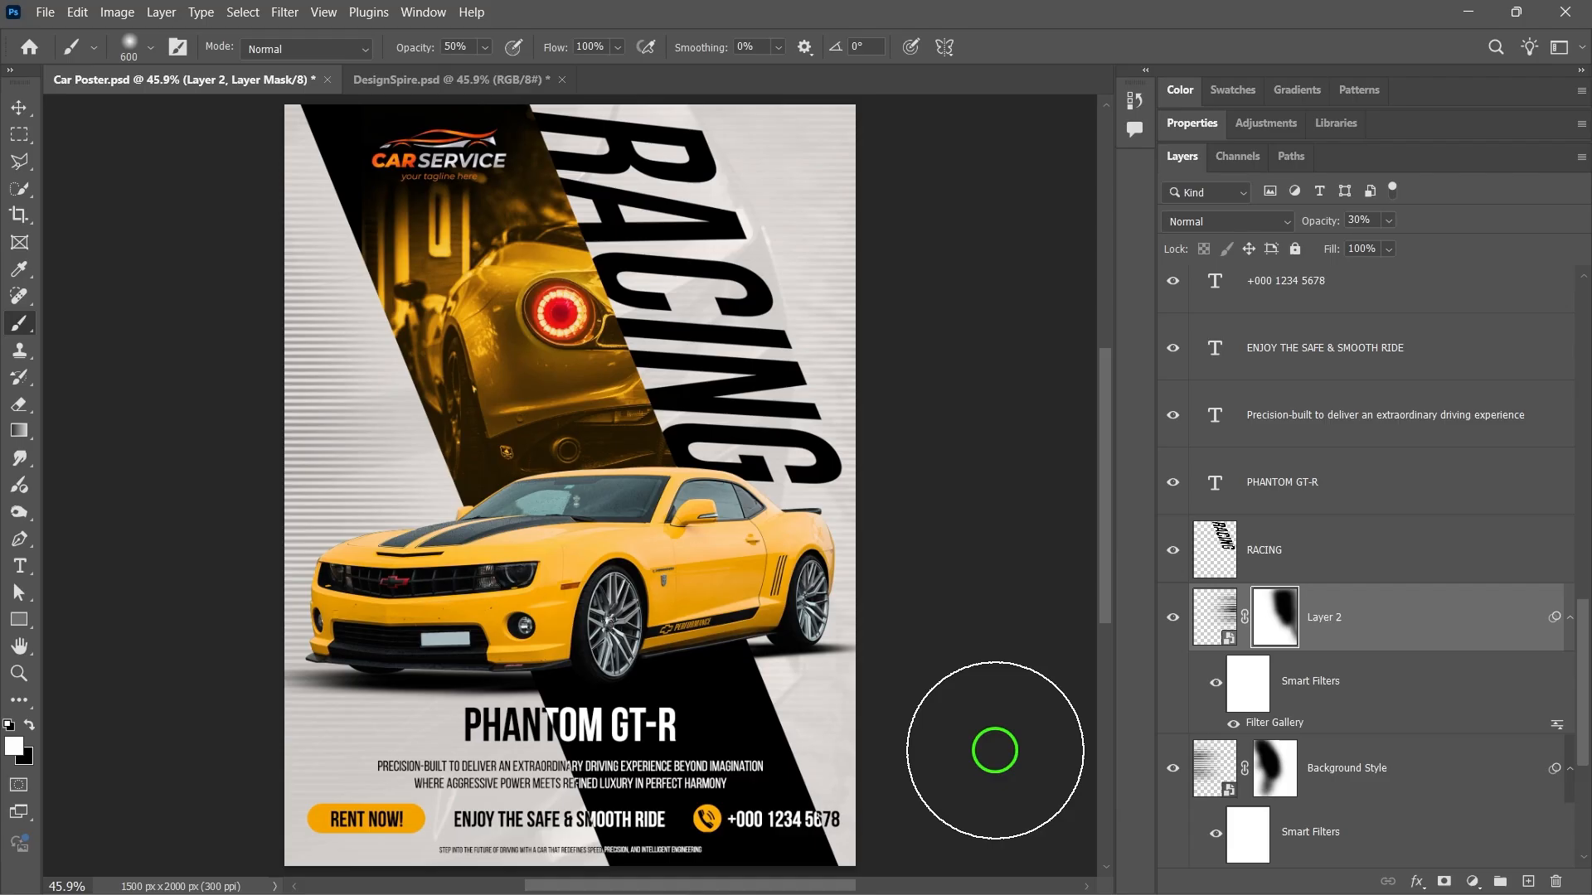
key("v")
left_click(1012, 220)
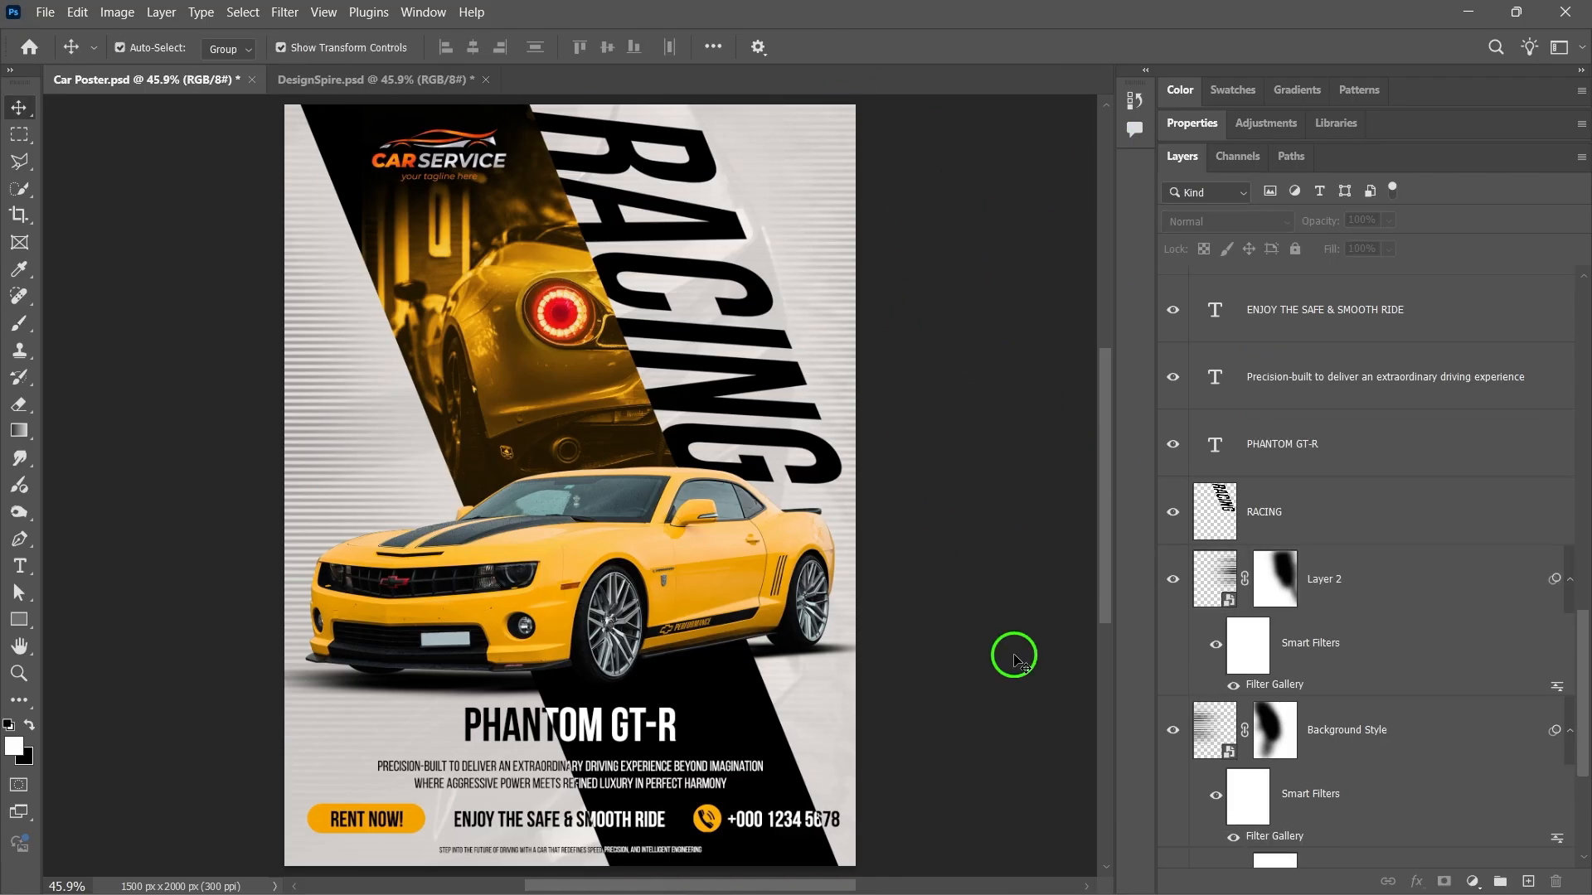